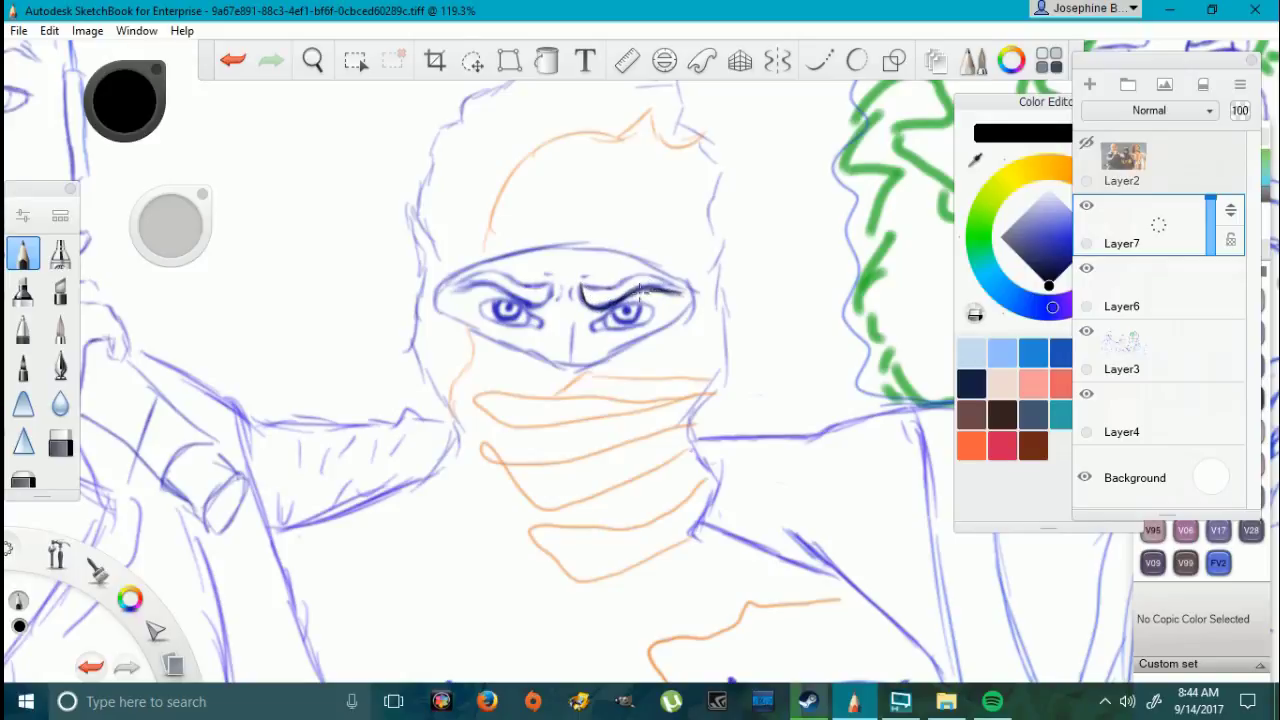
Step: Outline the masked figure's right-hand eyebrow in black and ink the short frown lines between the brows
scroll(705, 278, up, 5)
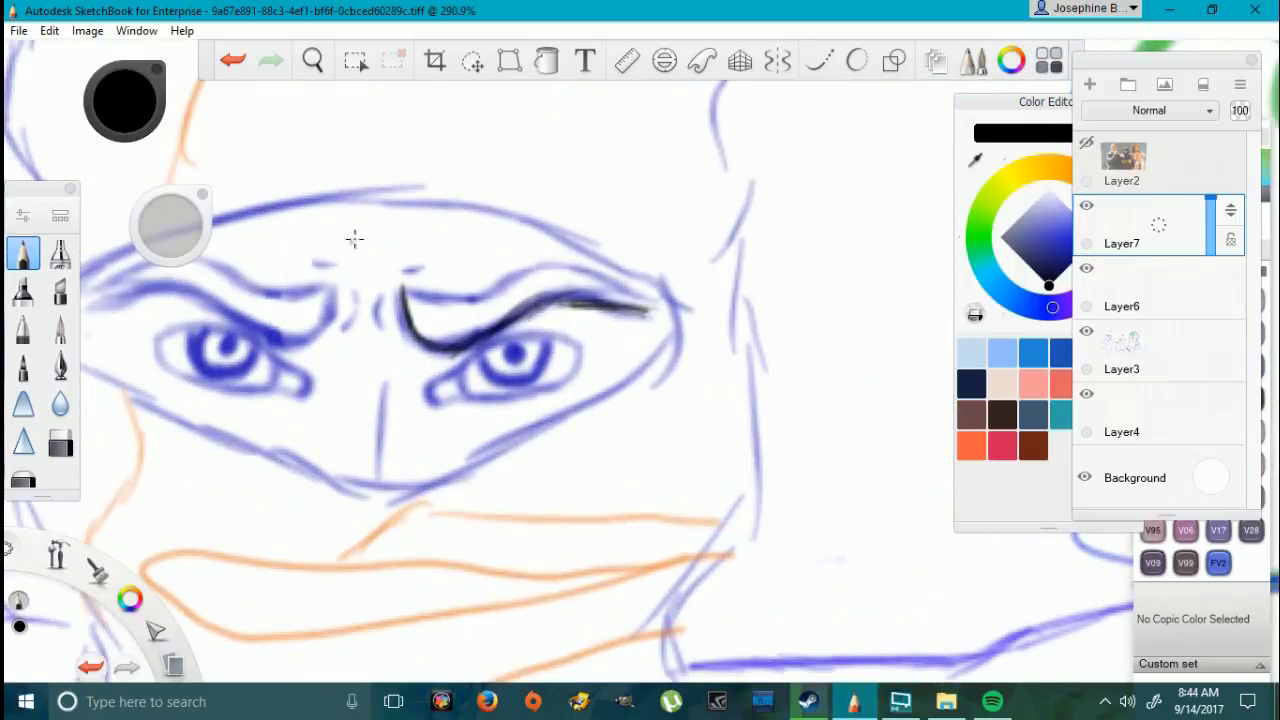
mouse_move(592, 302)
mouse_down()
mouse_move(546, 306)
mouse_move(638, 312)
mouse_move(604, 280)
mouse_move(558, 267)
mouse_up()
mouse_move(403, 290)
mouse_down()
mouse_move(468, 298)
mouse_move(568, 258)
mouse_move(578, 267)
mouse_up()
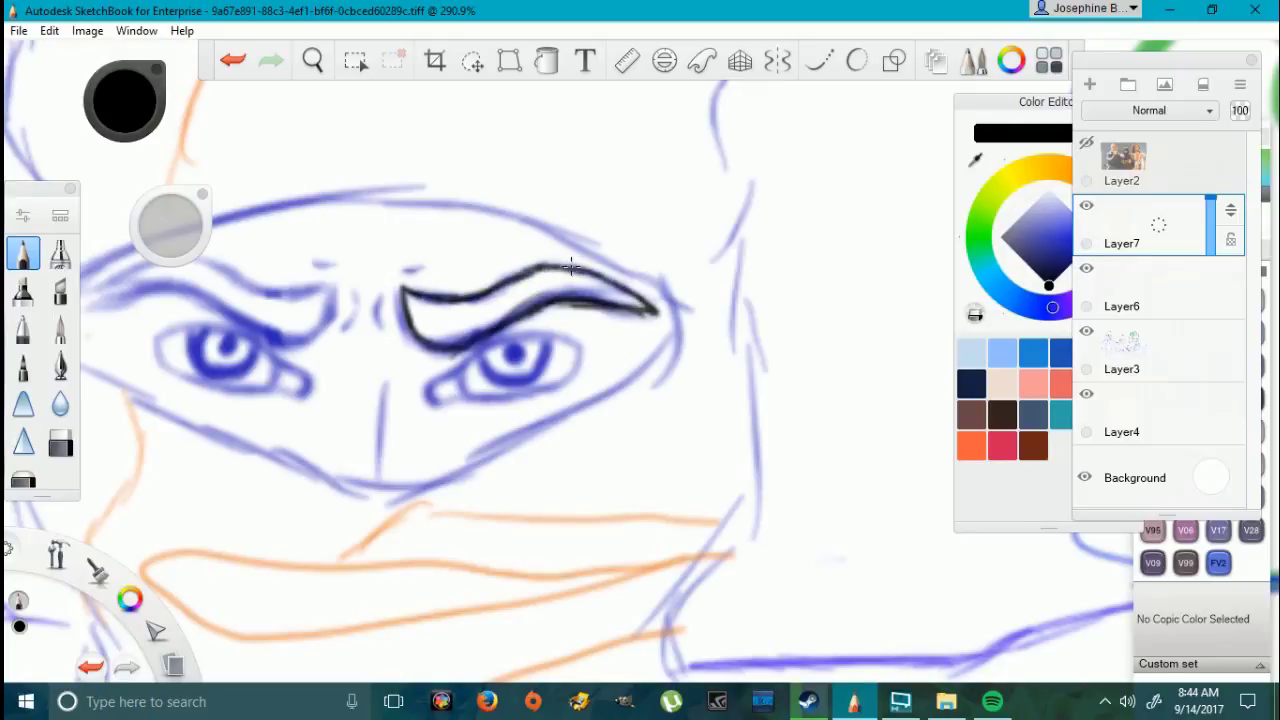
drag(405, 269, 434, 271)
mouse_move(381, 323)
mouse_down()
mouse_move(392, 334)
mouse_move(382, 292)
mouse_move(358, 297)
mouse_up()
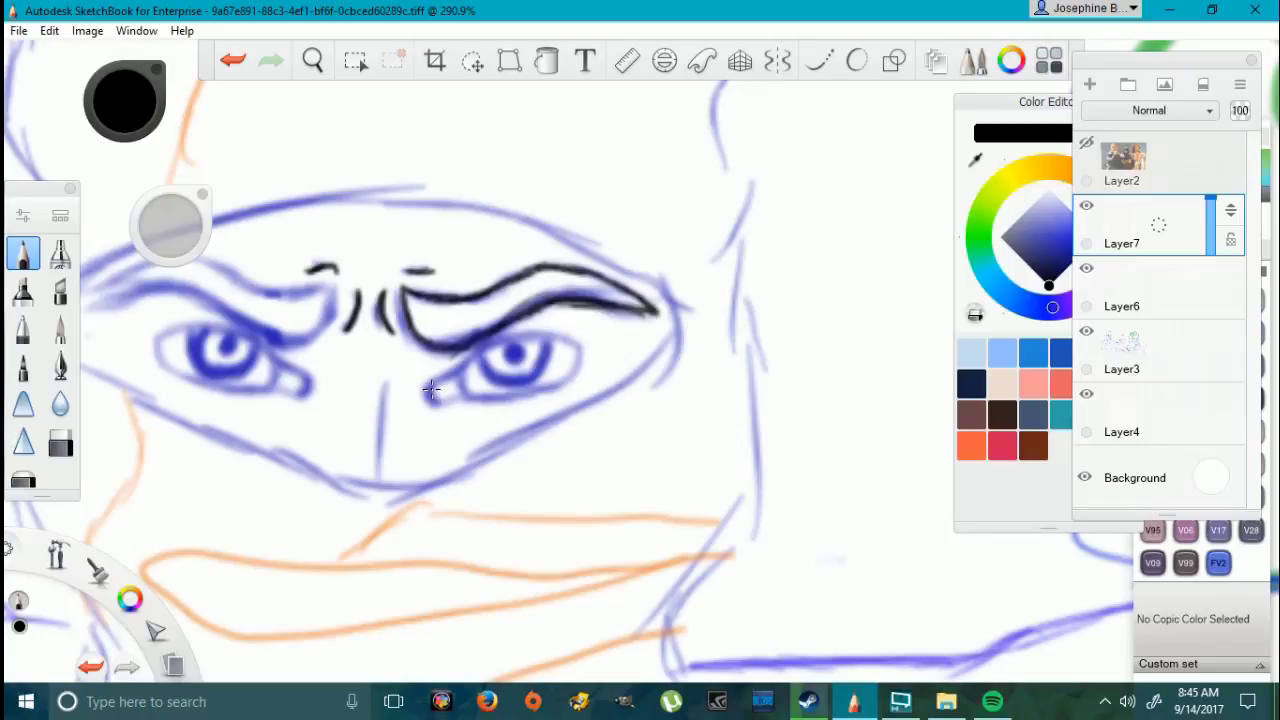
Step: Ink the right-hand eye in black, tracing its lids, inner corner, iris and pupil over the blue sketch
drag(474, 357, 540, 335)
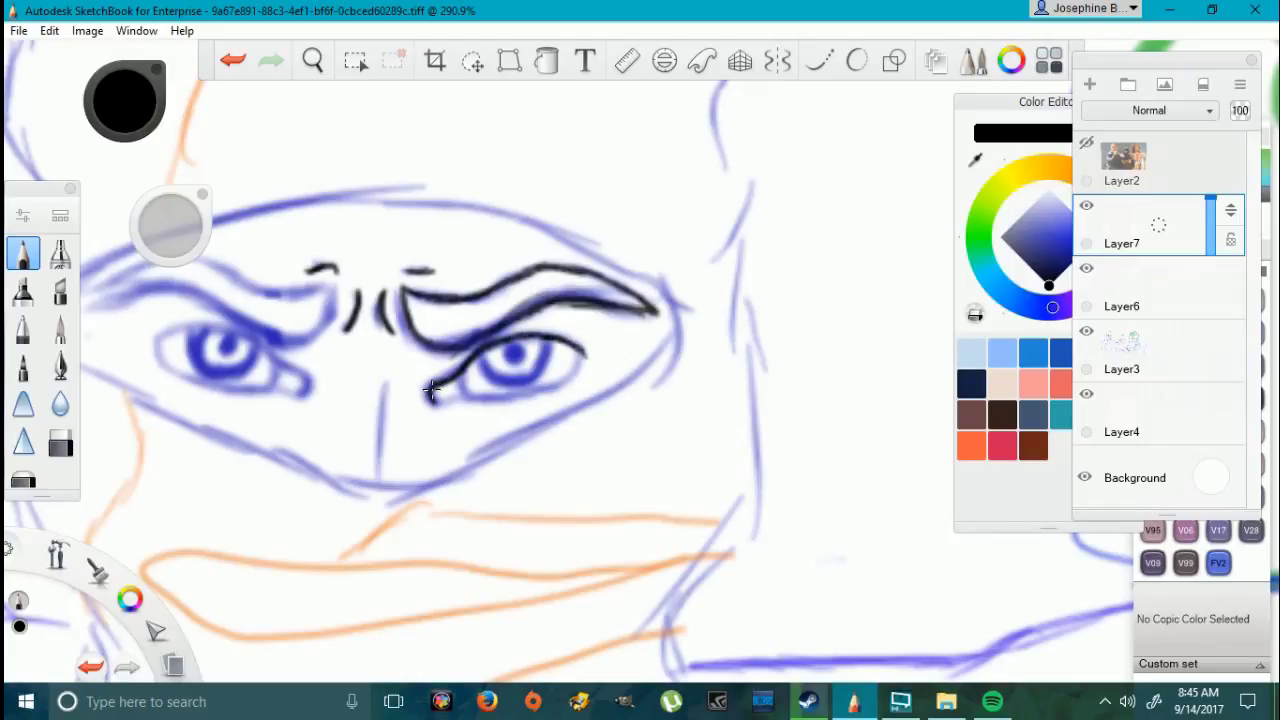
scroll(594, 363, up, 3)
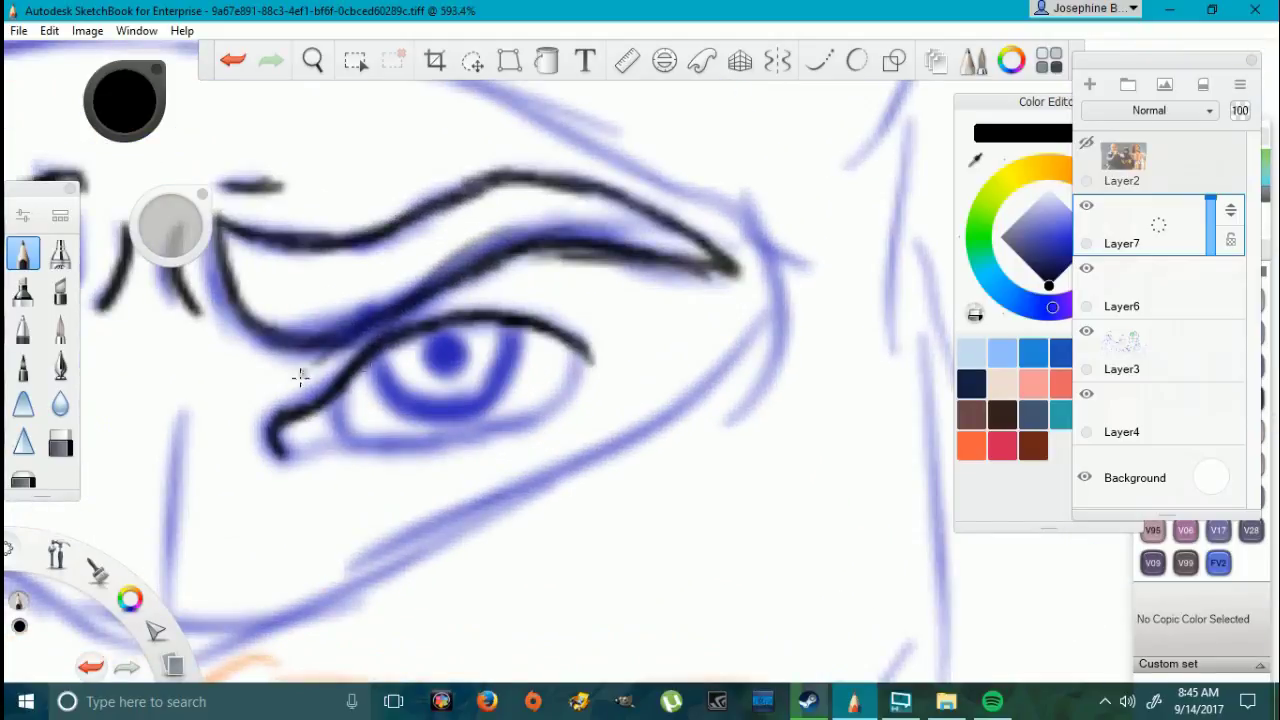
drag(300, 458, 500, 448)
mouse_move(590, 358)
mouse_down()
mouse_move(560, 405)
mouse_move(474, 458)
mouse_move(598, 356)
mouse_move(582, 377)
mouse_up()
mouse_move(476, 446)
mouse_down()
mouse_move(520, 418)
mouse_move(578, 348)
mouse_move(534, 410)
mouse_move(480, 441)
mouse_move(430, 446)
mouse_up()
mouse_move(328, 451)
mouse_down()
mouse_move(350, 440)
mouse_move(332, 392)
mouse_move(345, 440)
mouse_up()
mouse_move(456, 432)
mouse_down()
mouse_move(396, 410)
mouse_move(372, 356)
mouse_move(400, 410)
mouse_move(473, 430)
mouse_move(512, 398)
mouse_move(518, 328)
mouse_up()
mouse_move(460, 370)
mouse_down()
mouse_move(446, 372)
mouse_move(466, 378)
mouse_up()
Step: Ink the outline of the masked figure's left-hand eye, including upper lid, lower lid and inner corner
scroll(400, 300, down, 4)
scroll(88, 314, up, 4)
scroll(99, 385, down, 5)
scroll(99, 395, down, 3)
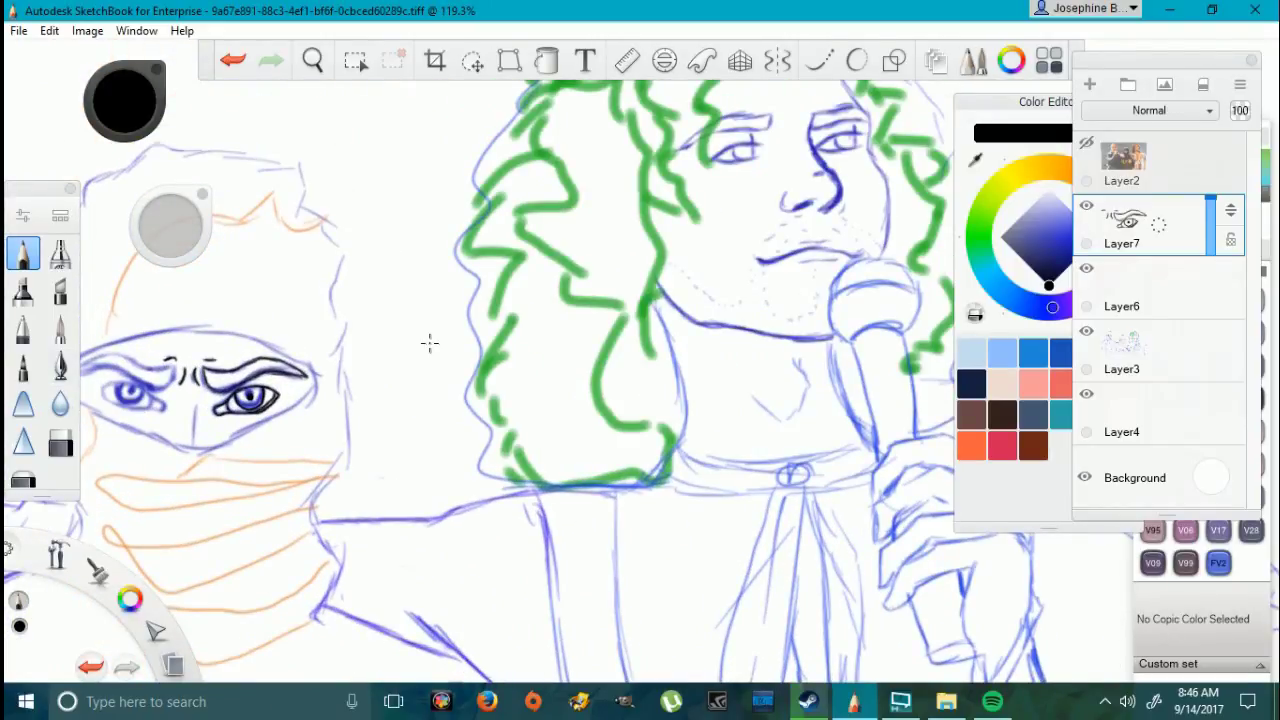
scroll(429, 343, down, 1)
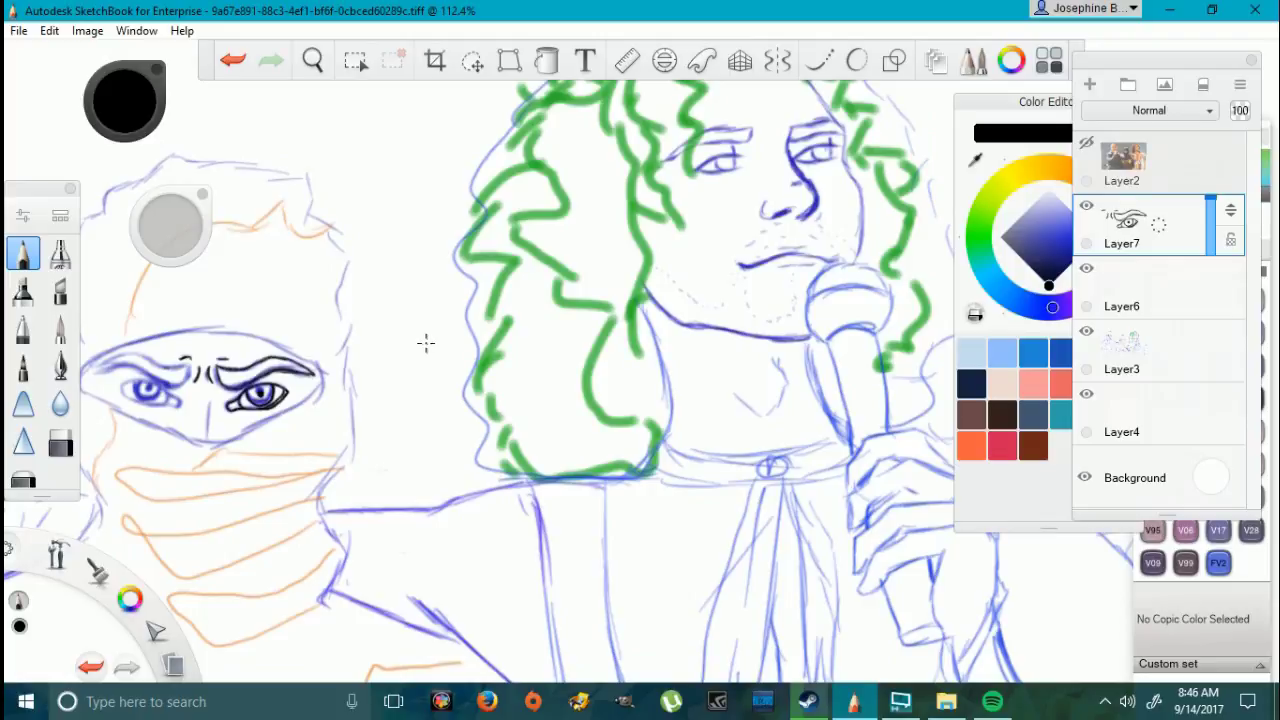
scroll(131, 371, up, 5)
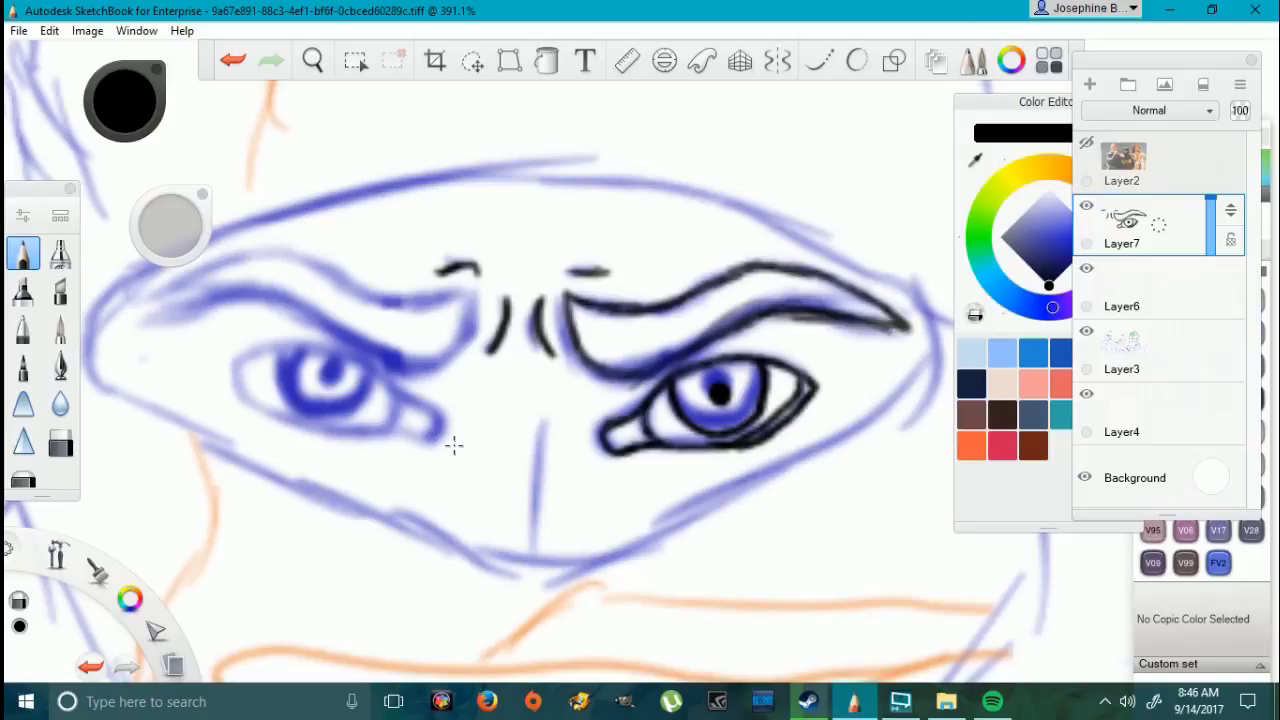
mouse_move(438, 444)
mouse_down()
mouse_move(449, 428)
mouse_move(361, 370)
mouse_up()
mouse_move(220, 368)
mouse_down()
mouse_move(308, 345)
mouse_move(384, 376)
mouse_move(316, 344)
mouse_move(270, 348)
mouse_up()
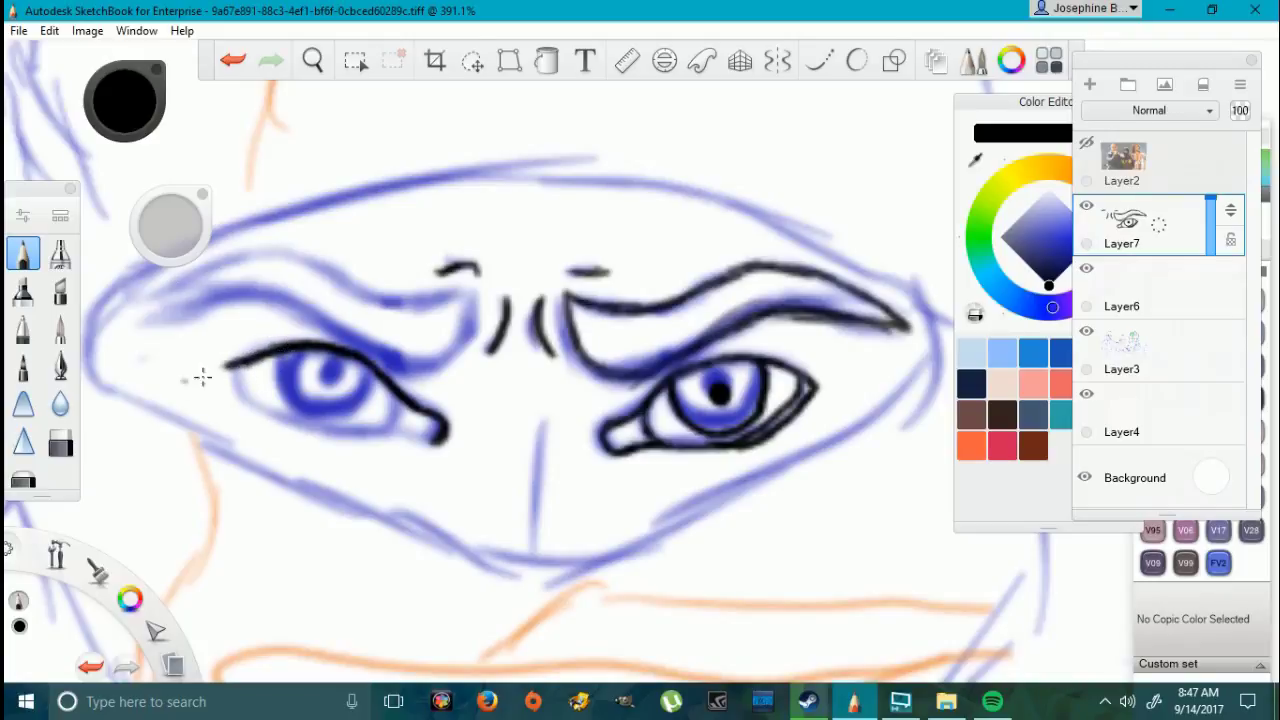
drag(231, 375, 276, 348)
mouse_move(228, 376)
mouse_down()
mouse_move(250, 410)
mouse_move(304, 432)
mouse_move(440, 446)
mouse_move(402, 428)
mouse_move(400, 408)
mouse_up()
mouse_move(326, 432)
mouse_down()
mouse_move(270, 410)
mouse_move(236, 366)
mouse_move(296, 420)
mouse_move(240, 378)
mouse_move(280, 400)
mouse_up()
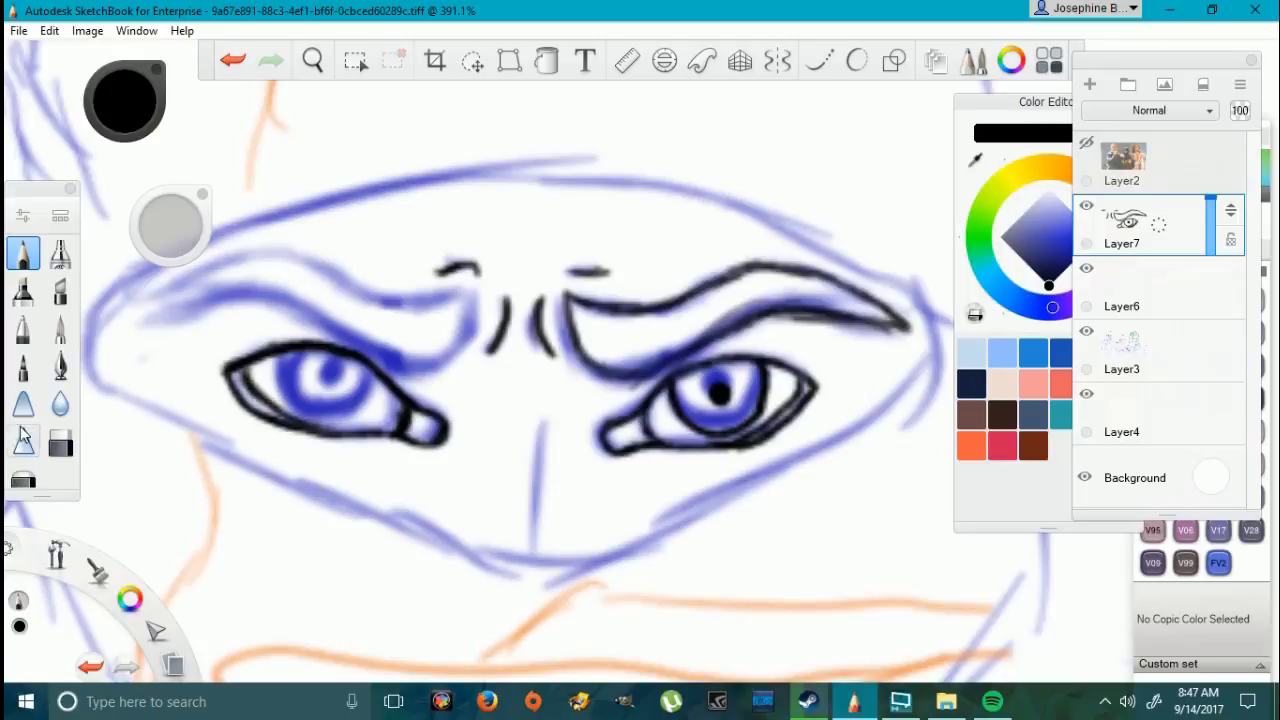
Step: Clean up the inside of the left-hand eye with the eraser and ink its iris and pupil in black
click(61, 443)
click(297, 386)
key(ctrl+z)
drag(192, 226, 175, 238)
drag(286, 404, 256, 387)
key(e)
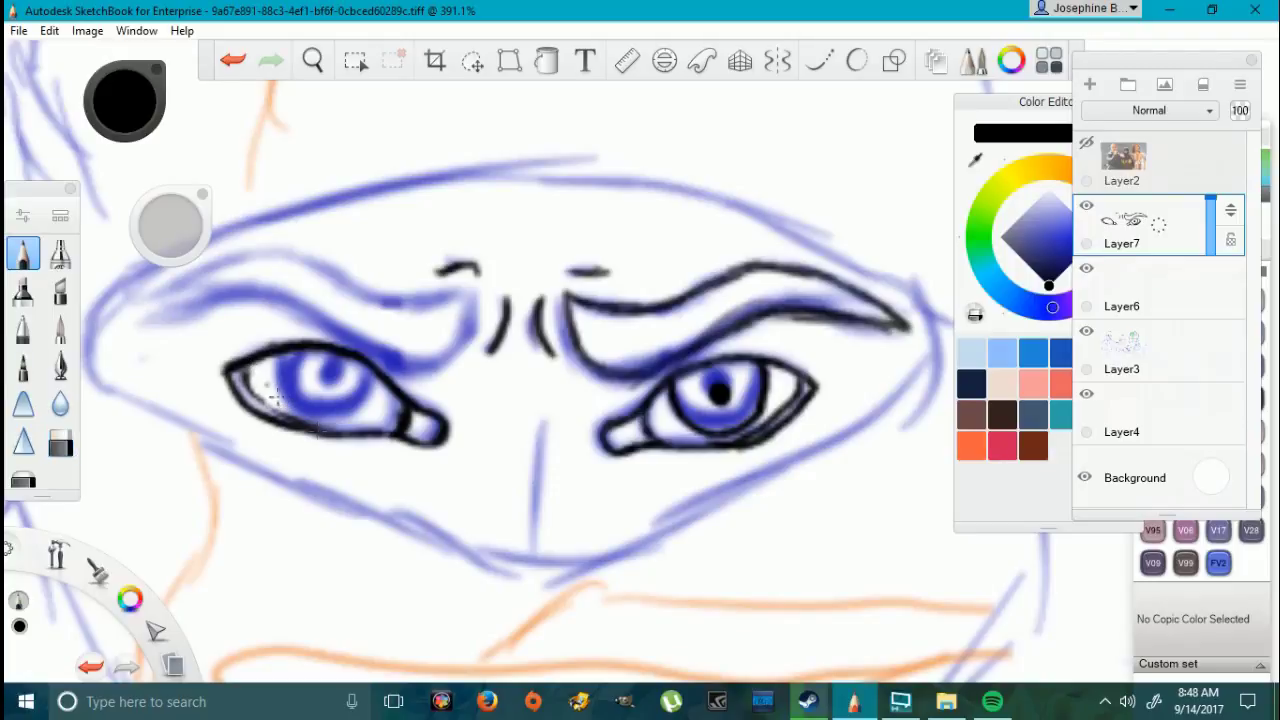
mouse_move(247, 368)
mouse_down()
mouse_move(268, 408)
mouse_move(275, 398)
mouse_up()
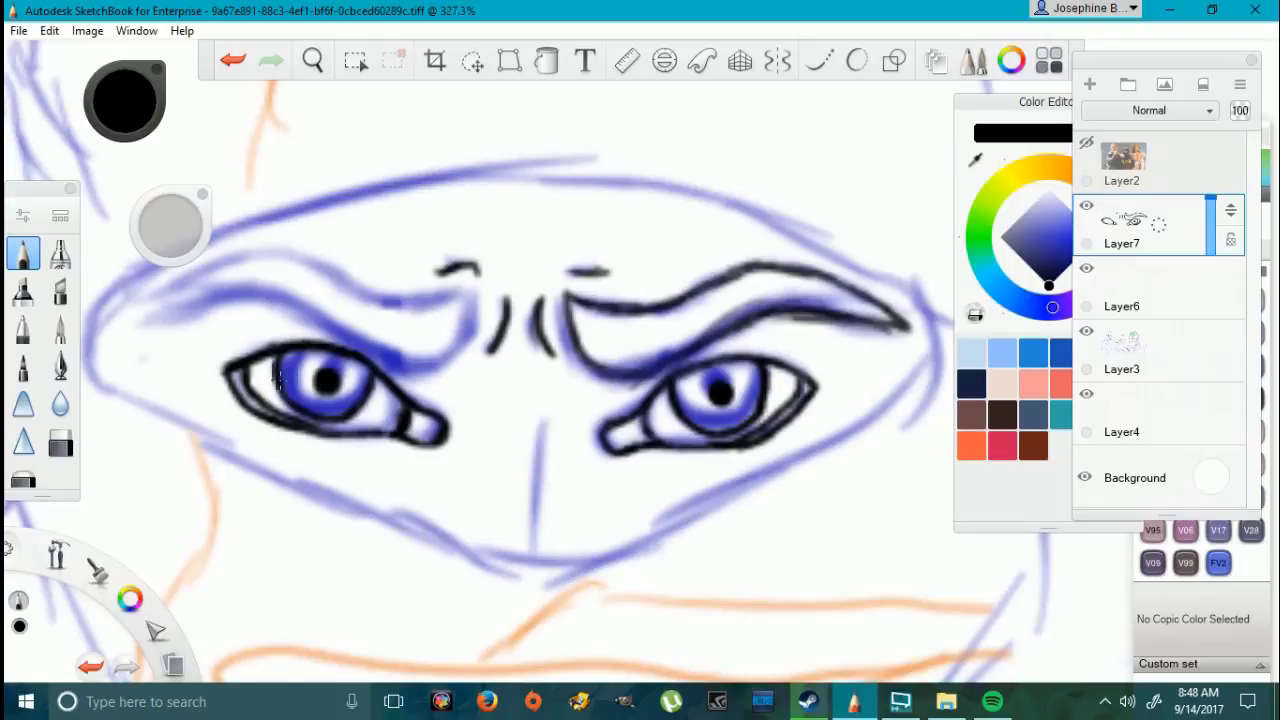
scroll(280, 380, down, 3)
drag(163, 325, 372, 383)
click(232, 60)
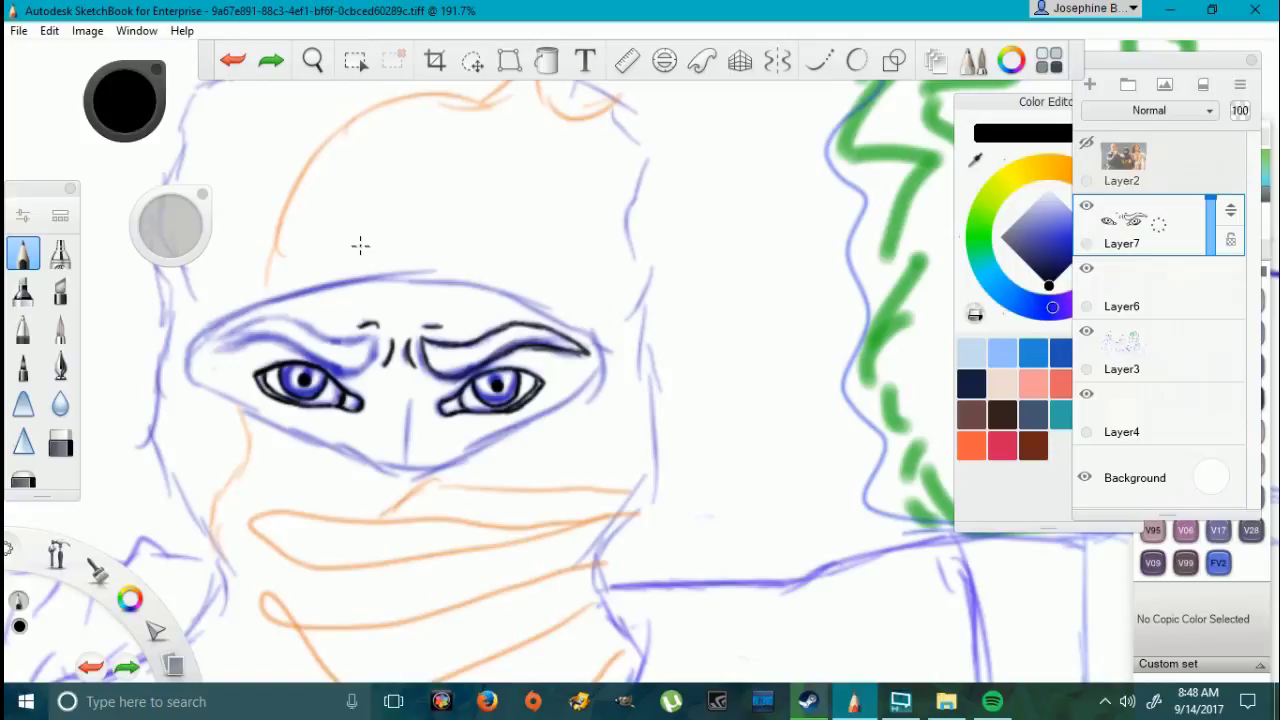
Step: Strengthen the inner part of the right-hand eyebrow and outline the left-hand eyebrow in black
scroll(205, 288, up, 2)
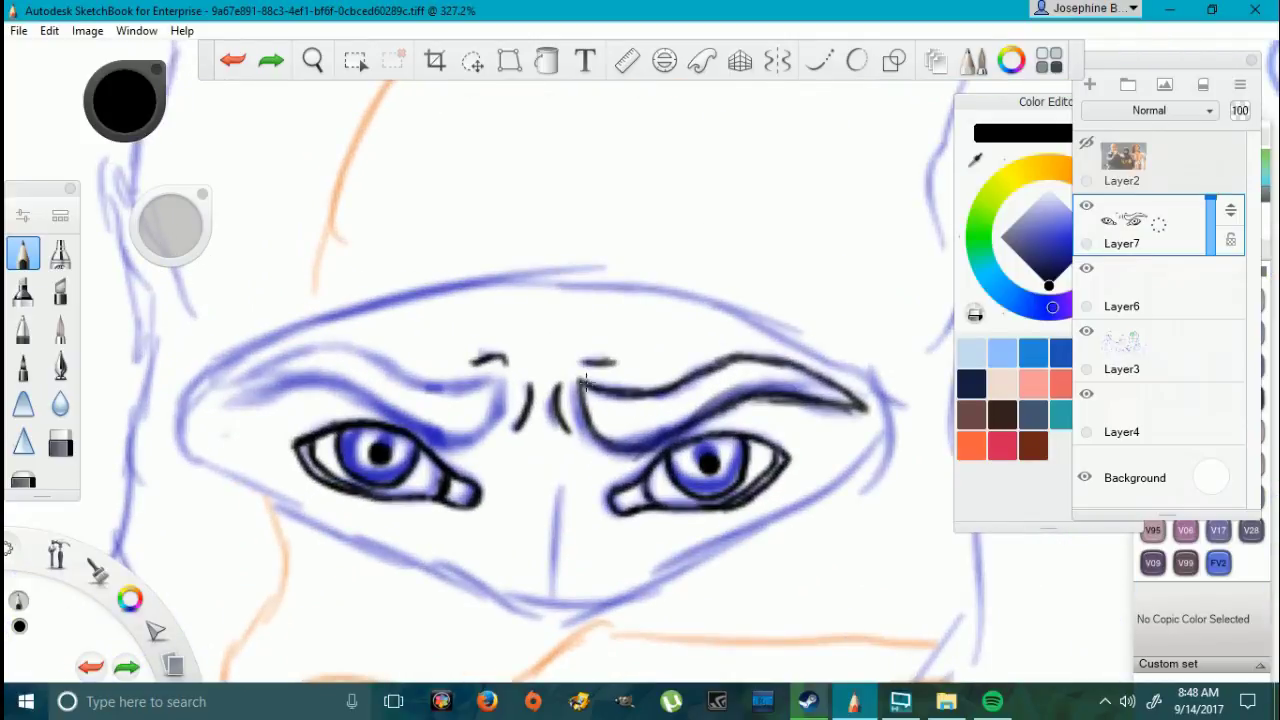
mouse_move(580, 382)
mouse_down()
mouse_move(608, 446)
mouse_move(672, 442)
mouse_move(736, 408)
mouse_up()
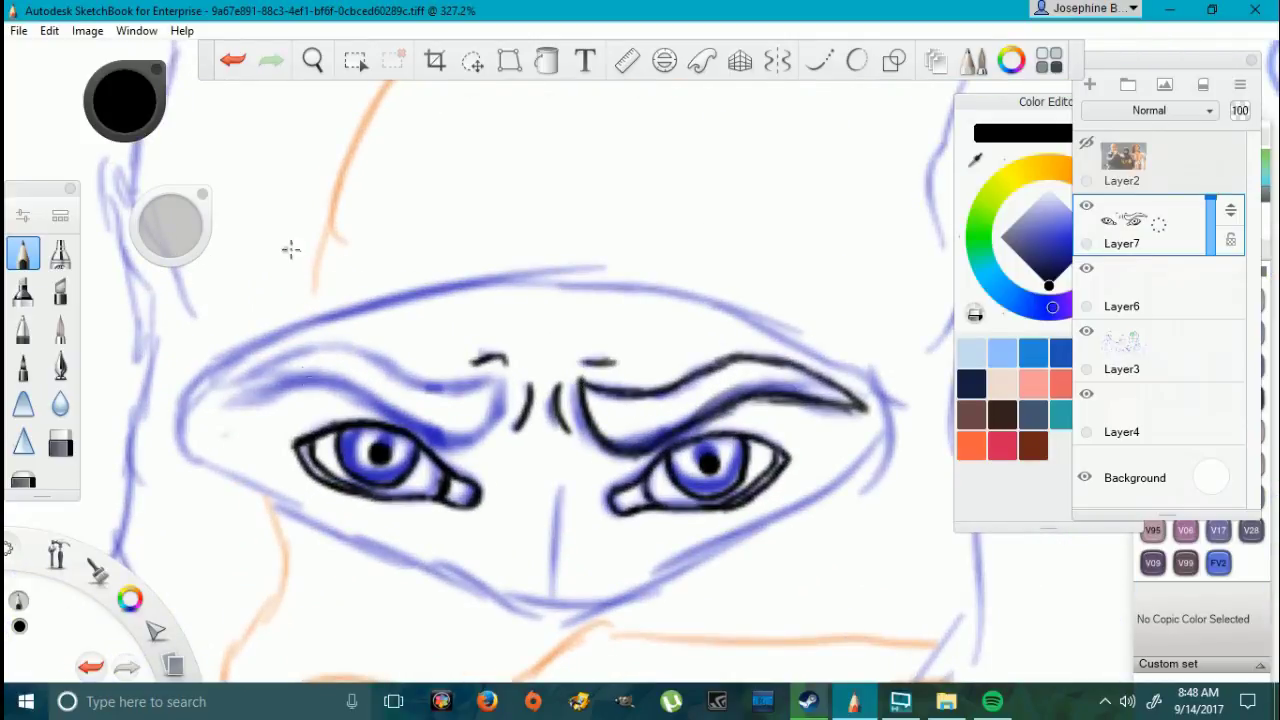
mouse_move(500, 378)
mouse_down()
mouse_move(485, 430)
mouse_move(442, 442)
mouse_move(330, 378)
mouse_up()
mouse_move(222, 397)
mouse_down()
mouse_move(318, 379)
mouse_move(258, 402)
mouse_move(262, 376)
mouse_move(350, 352)
mouse_up()
key(ctrl+z)
drag(444, 386, 333, 346)
mouse_move(221, 388)
mouse_down()
mouse_move(252, 366)
mouse_move(354, 342)
mouse_move(212, 386)
mouse_up()
mouse_move(503, 377)
mouse_down()
mouse_move(440, 382)
mouse_move(478, 379)
mouse_up()
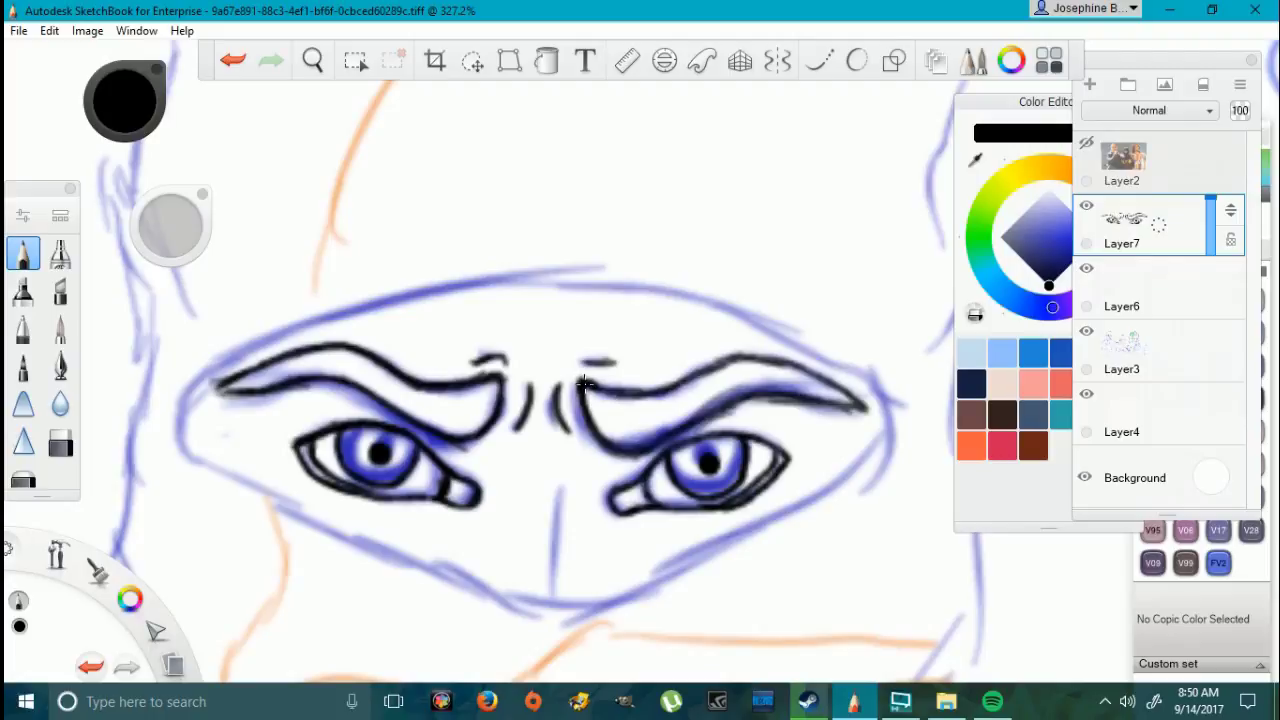
Step: Ink the nose line, the left corner and the lower edge of the mask's eye opening in black
mouse_move(547, 579)
mouse_down()
mouse_move(560, 487)
mouse_move(551, 547)
mouse_up()
drag(538, 617, 362, 544)
mouse_move(190, 390)
mouse_down()
mouse_move(190, 452)
mouse_move(290, 505)
mouse_move(190, 440)
mouse_up()
drag(291, 512, 200, 449)
mouse_move(270, 489)
mouse_down()
mouse_move(288, 514)
mouse_move(375, 550)
mouse_move(262, 490)
mouse_move(430, 586)
mouse_up()
mouse_move(563, 622)
mouse_down()
mouse_move(720, 545)
mouse_move(565, 622)
mouse_up()
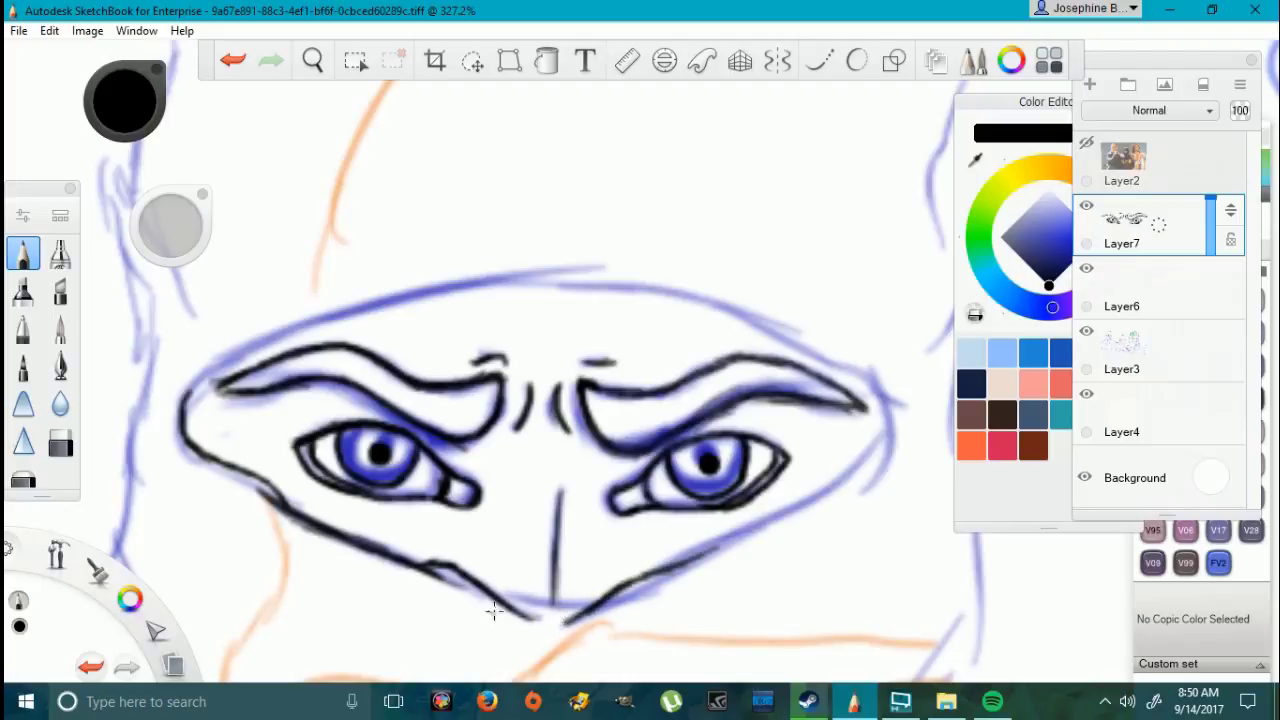
mouse_move(493, 578)
mouse_down()
mouse_move(594, 600)
mouse_move(493, 594)
mouse_move(611, 610)
mouse_up()
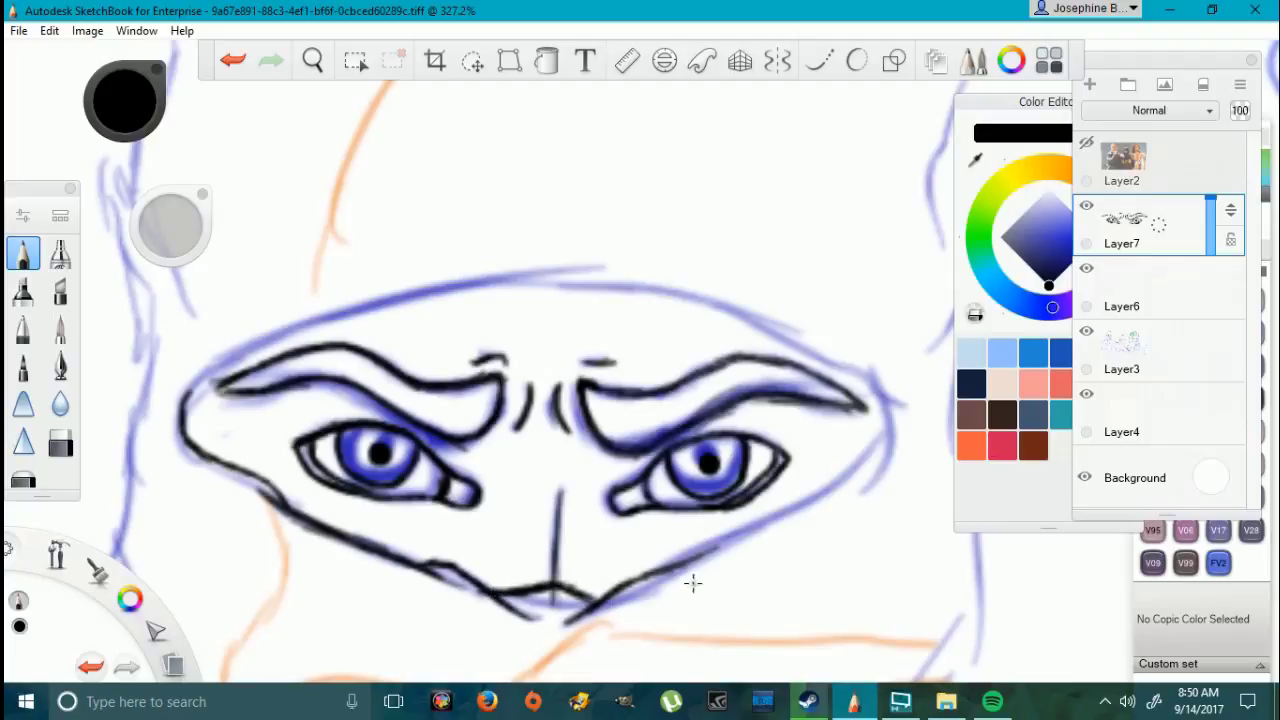
Step: Complete the black outline of the mask's eye opening along its right side and upper edge
mouse_move(660, 568)
mouse_down()
mouse_move(775, 522)
mouse_move(865, 450)
mouse_move(848, 470)
mouse_move(878, 385)
mouse_move(850, 462)
mouse_move(872, 435)
mouse_move(878, 360)
mouse_move(888, 395)
mouse_move(744, 313)
mouse_move(883, 382)
mouse_move(788, 336)
mouse_move(795, 326)
mouse_up()
click(233, 60)
drag(696, 299, 758, 316)
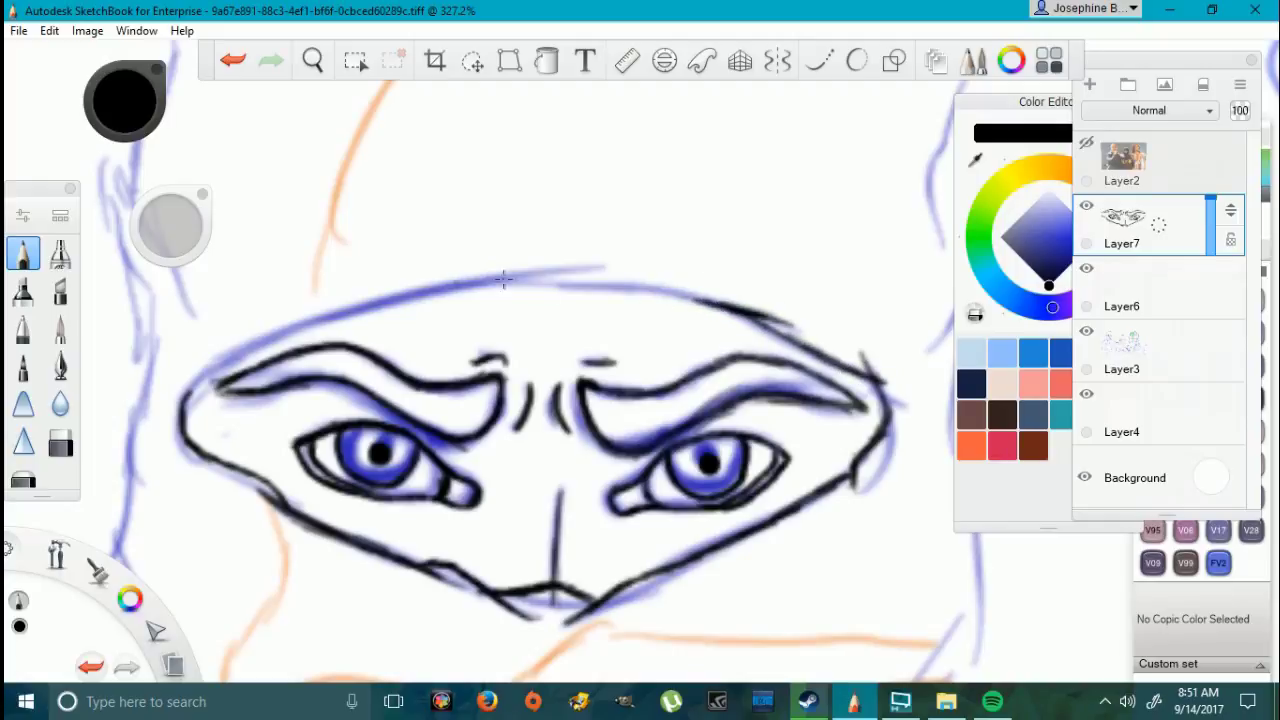
mouse_move(521, 279)
mouse_down()
mouse_move(675, 287)
mouse_move(503, 286)
mouse_move(537, 274)
mouse_move(455, 293)
mouse_up()
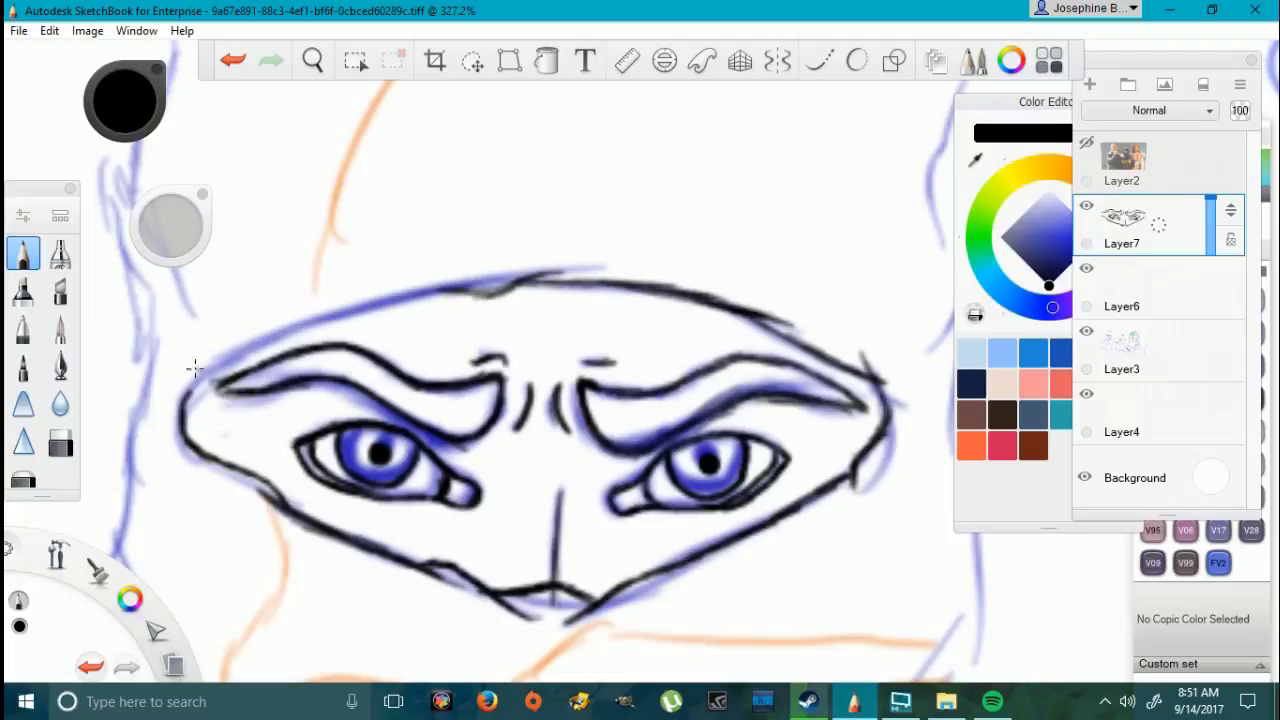
mouse_move(192, 397)
mouse_down()
mouse_move(216, 368)
mouse_move(292, 332)
mouse_move(460, 290)
mouse_up()
Step: Ink the right contour of the masked head in black, from beside the forehead down to eye level
scroll(296, 470, down, 3)
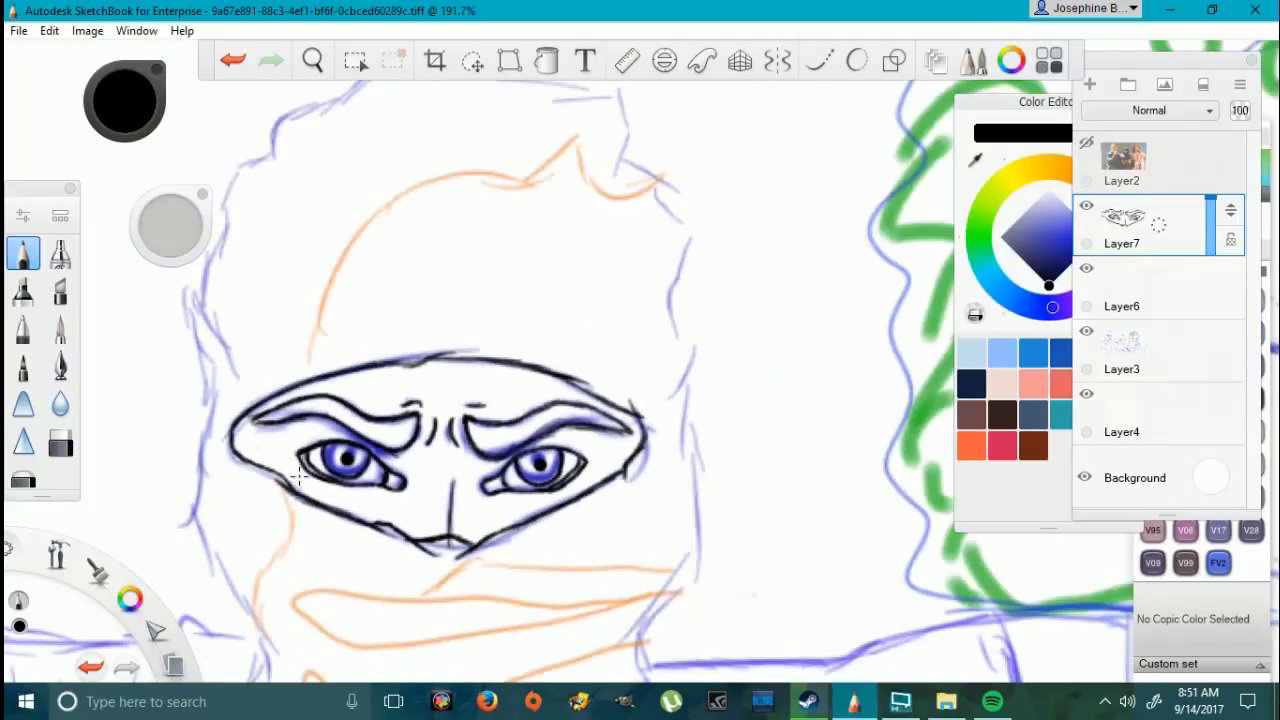
scroll(443, 294, down, 3)
scroll(463, 317, up, 3)
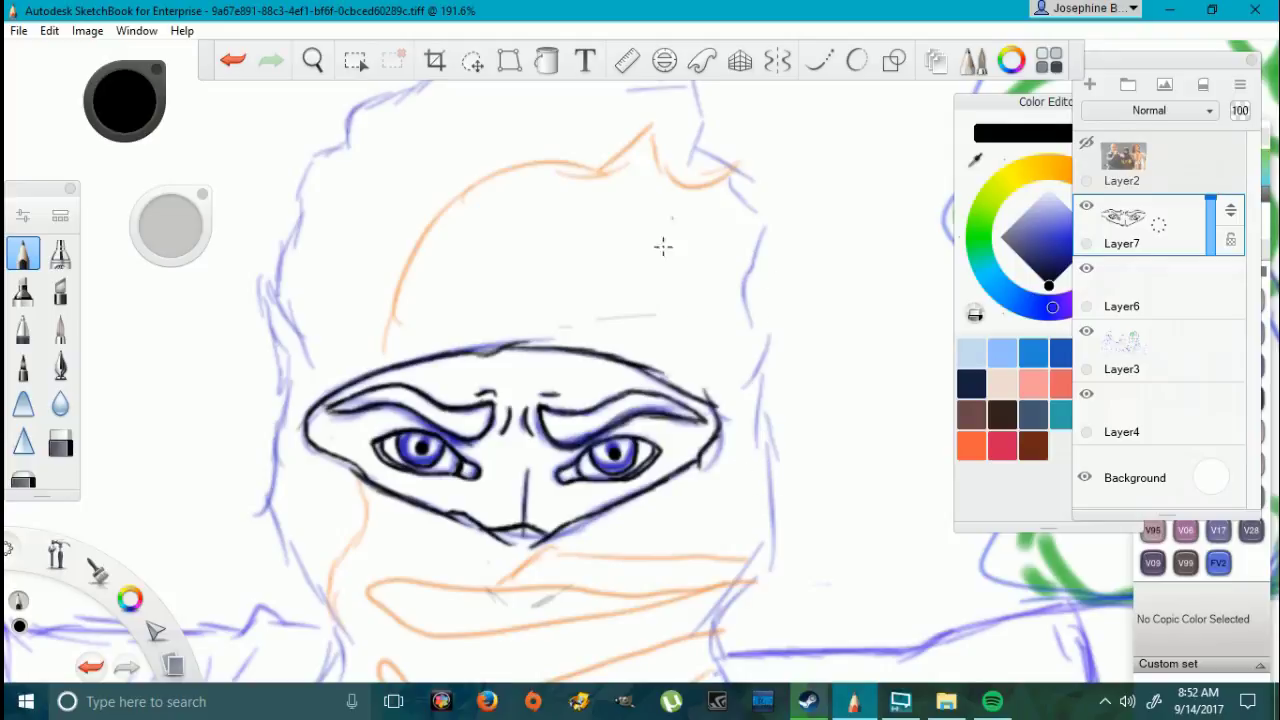
mouse_move(703, 180)
mouse_down()
mouse_move(765, 215)
mouse_move(747, 284)
mouse_move(756, 436)
mouse_move(762, 338)
mouse_up()
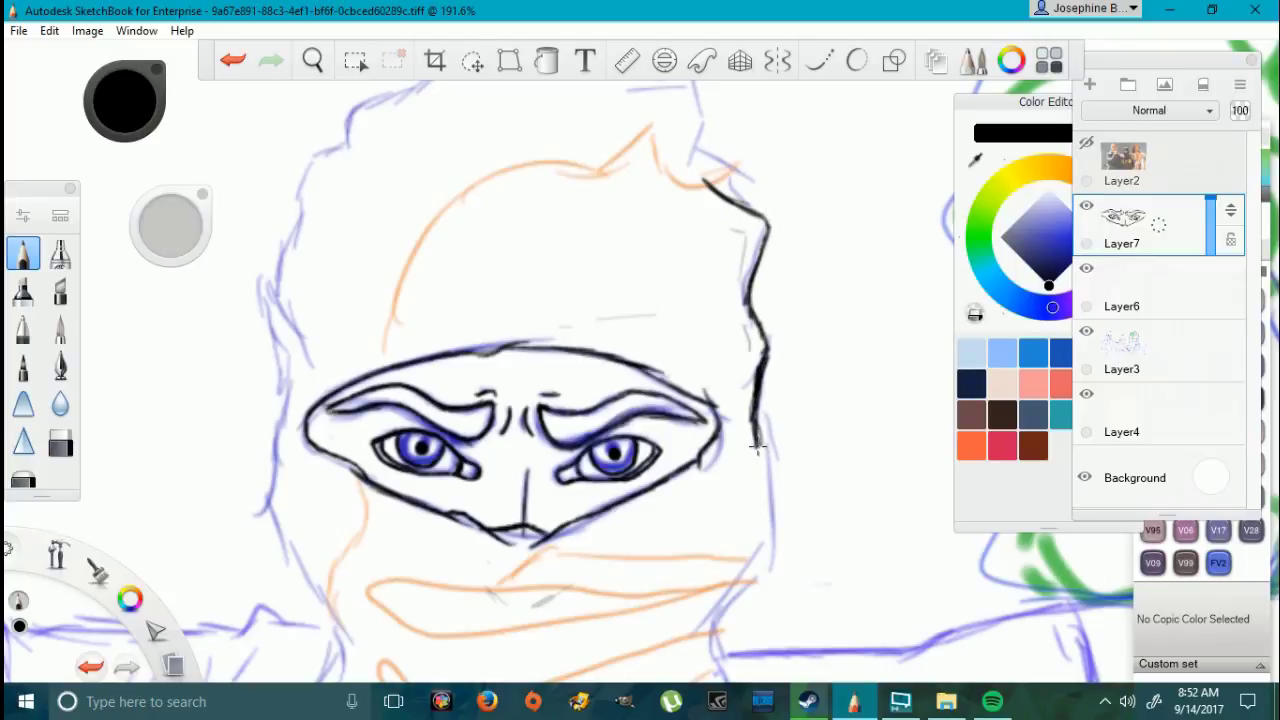
Step: Ink the right contour of the neck wrap and add a few short fold strokes beside it
drag(719, 673, 711, 626)
scroll(708, 553, up, 4)
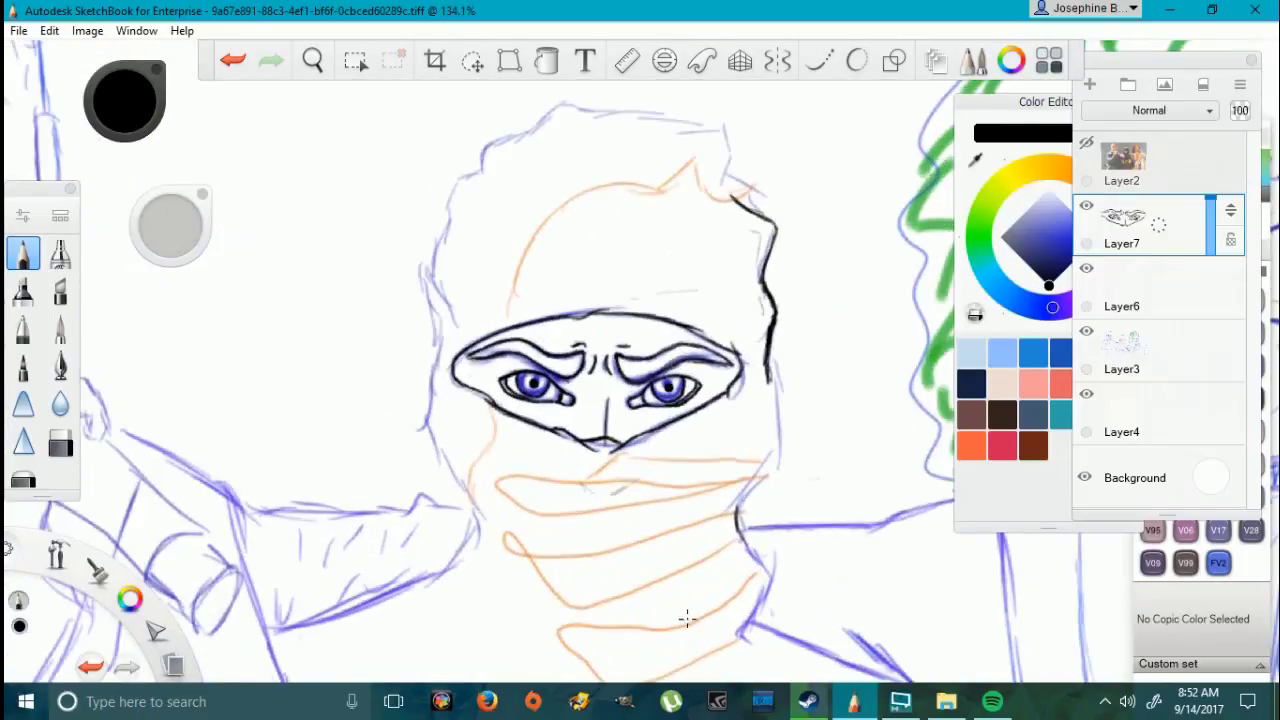
key(e)
key(e)
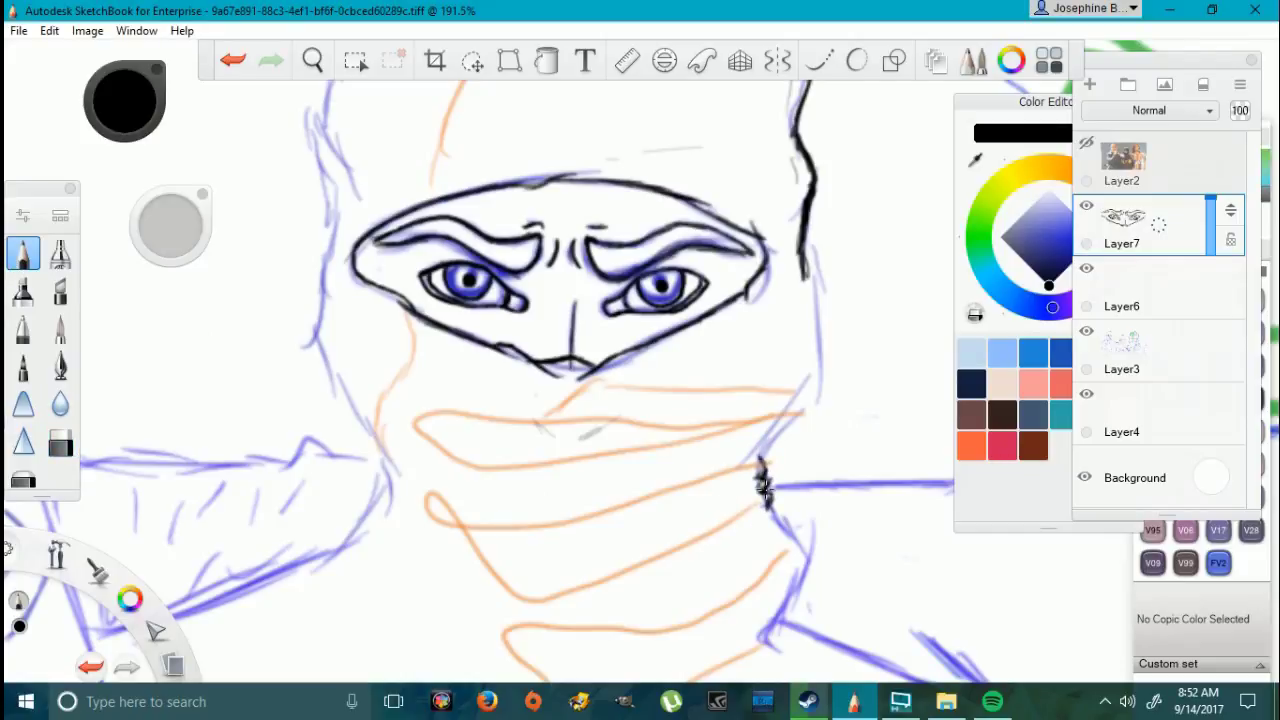
mouse_move(775, 518)
mouse_down()
mouse_move(808, 553)
mouse_move(774, 618)
mouse_move(785, 651)
mouse_move(795, 581)
mouse_up()
scroll(778, 497, down, 5)
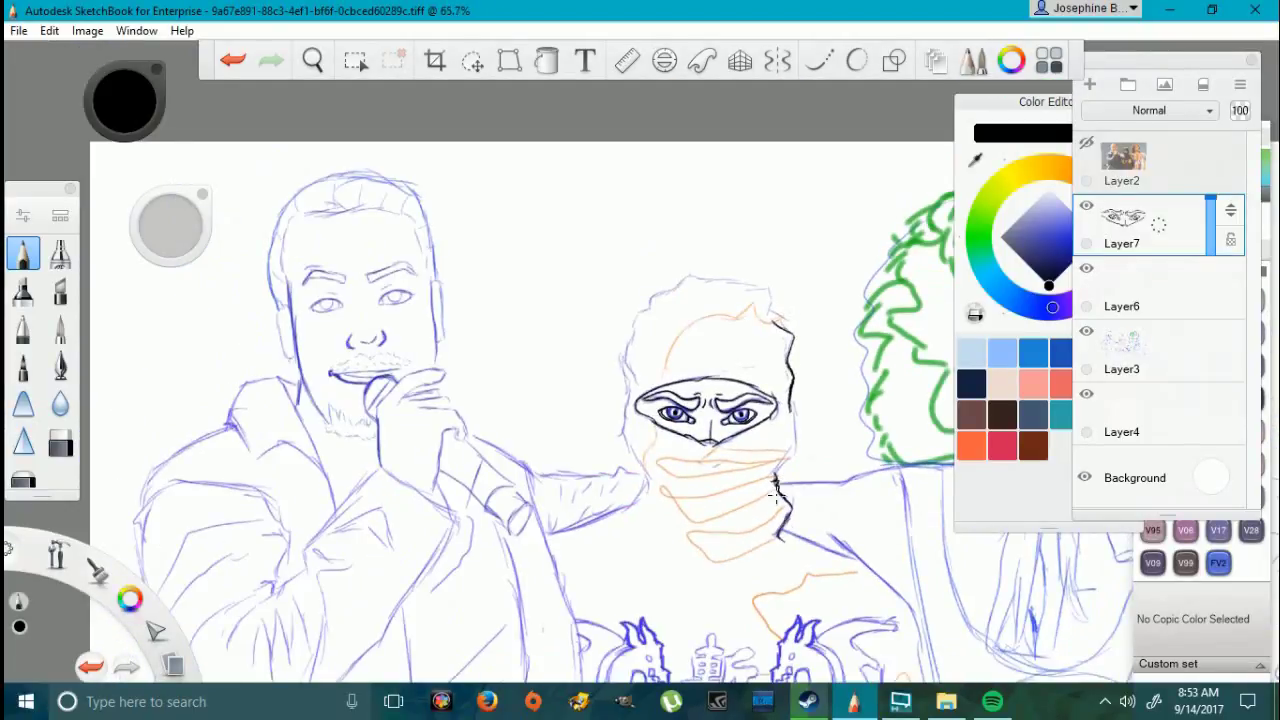
scroll(818, 548, up, 4)
drag(703, 486, 714, 426)
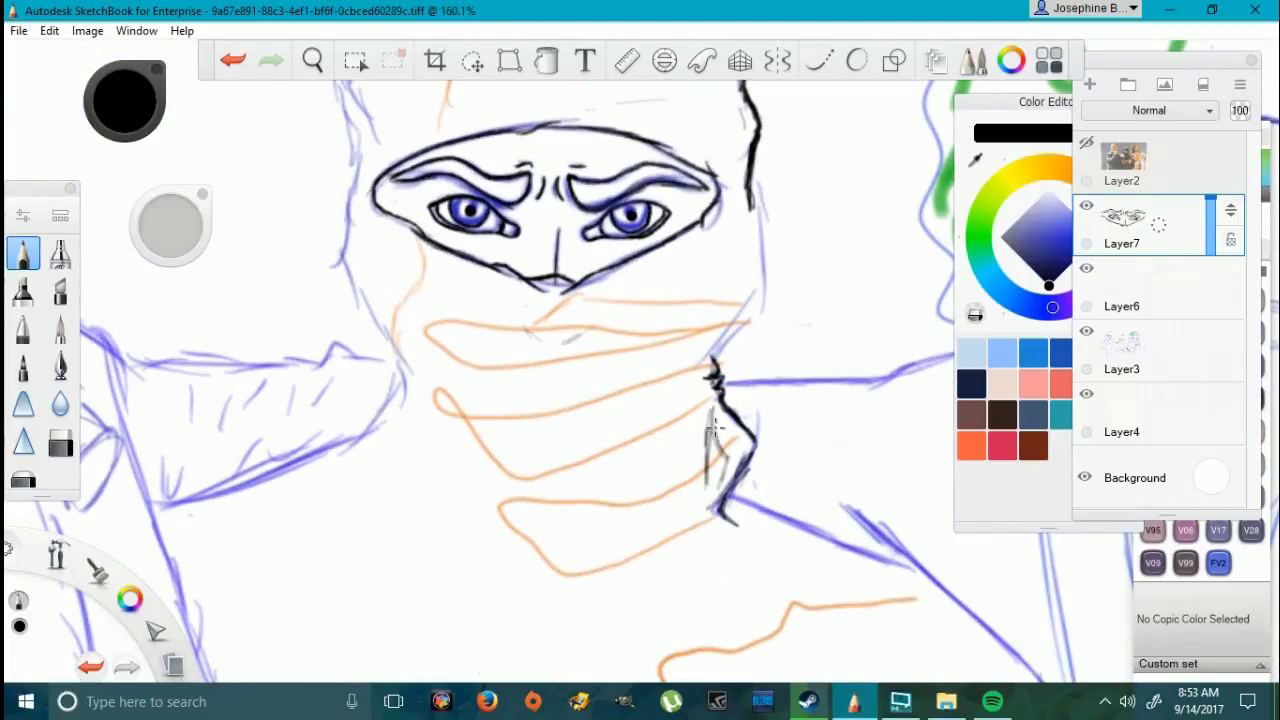
Step: Erase the black contour and fold strokes on the right side of the neck wrap
key(e)
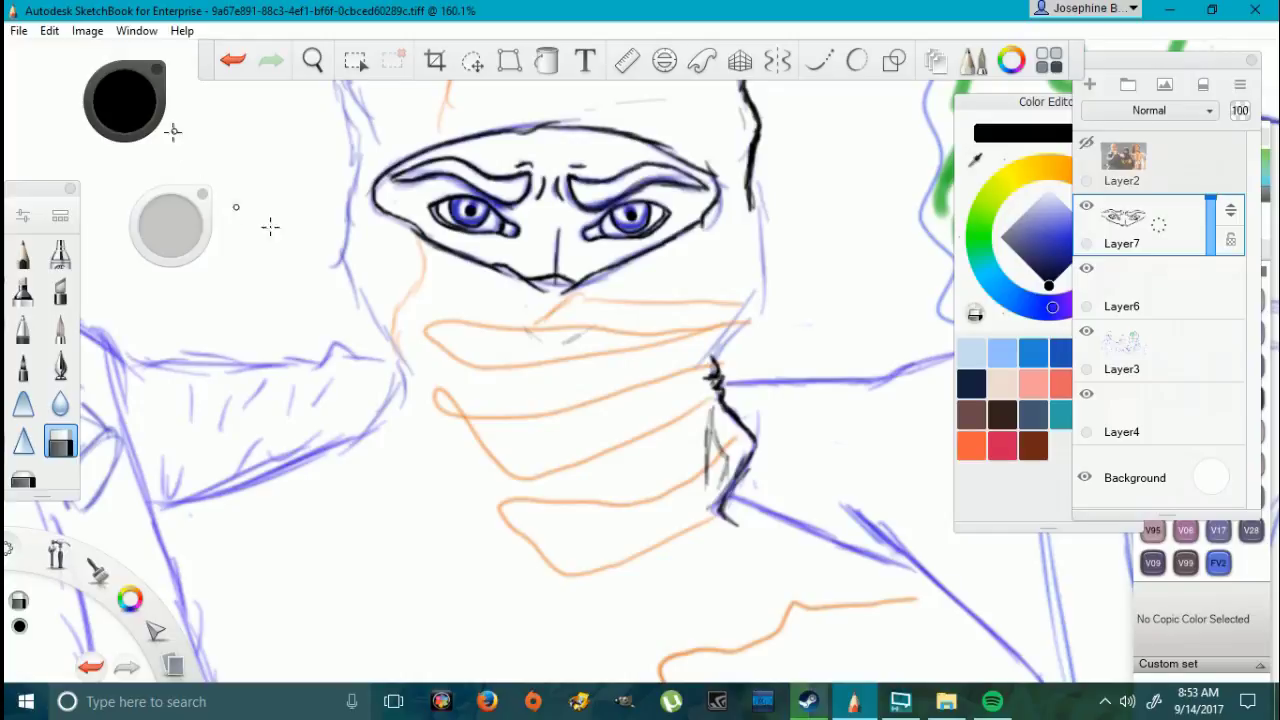
mouse_move(724, 502)
mouse_down()
mouse_move(753, 444)
mouse_move(715, 362)
mouse_move(722, 478)
mouse_up()
drag(169, 277, 205, 314)
drag(710, 414, 706, 500)
Step: Ink the jagged left contour of the neck wrap with the black pencil, down to the shoulder
click(23, 254)
mouse_move(355, 445)
mouse_down()
mouse_move(410, 356)
mouse_move(416, 374)
mouse_move(343, 446)
mouse_up()
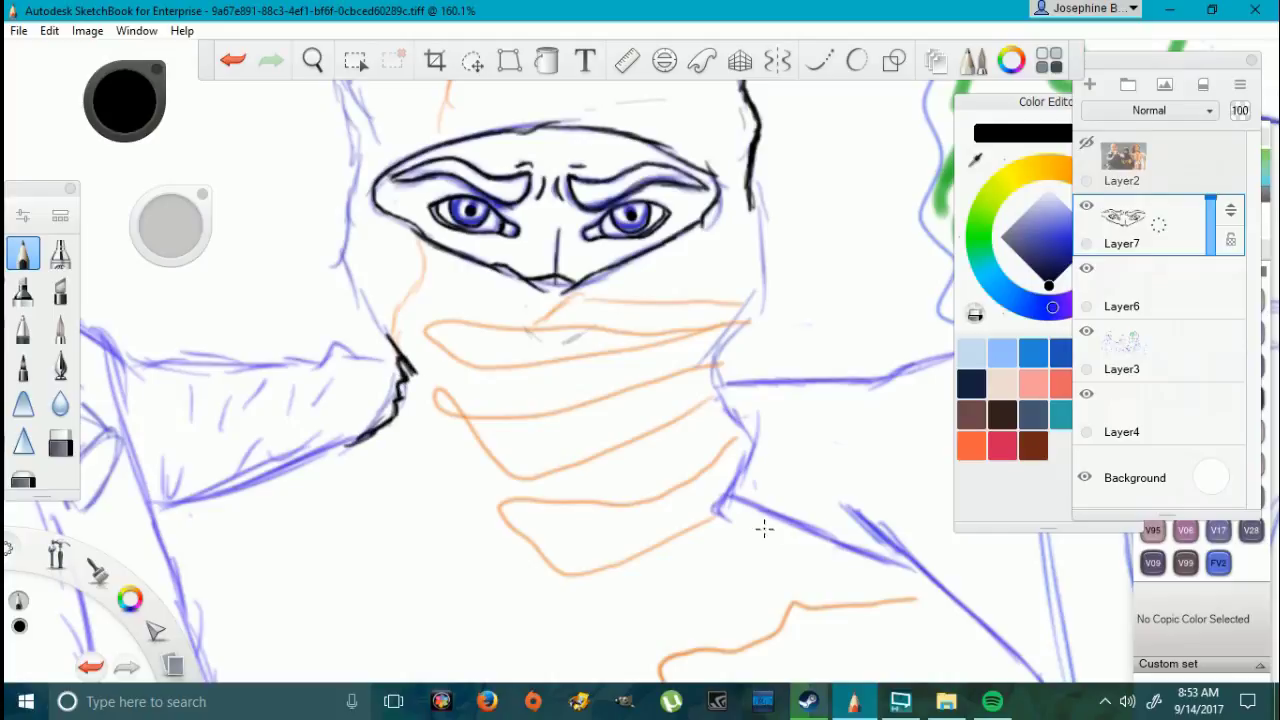
Step: Ink a slanting black shoulder line from the right side of the neck wrap toward the arm
scroll(716, 408, down, 5)
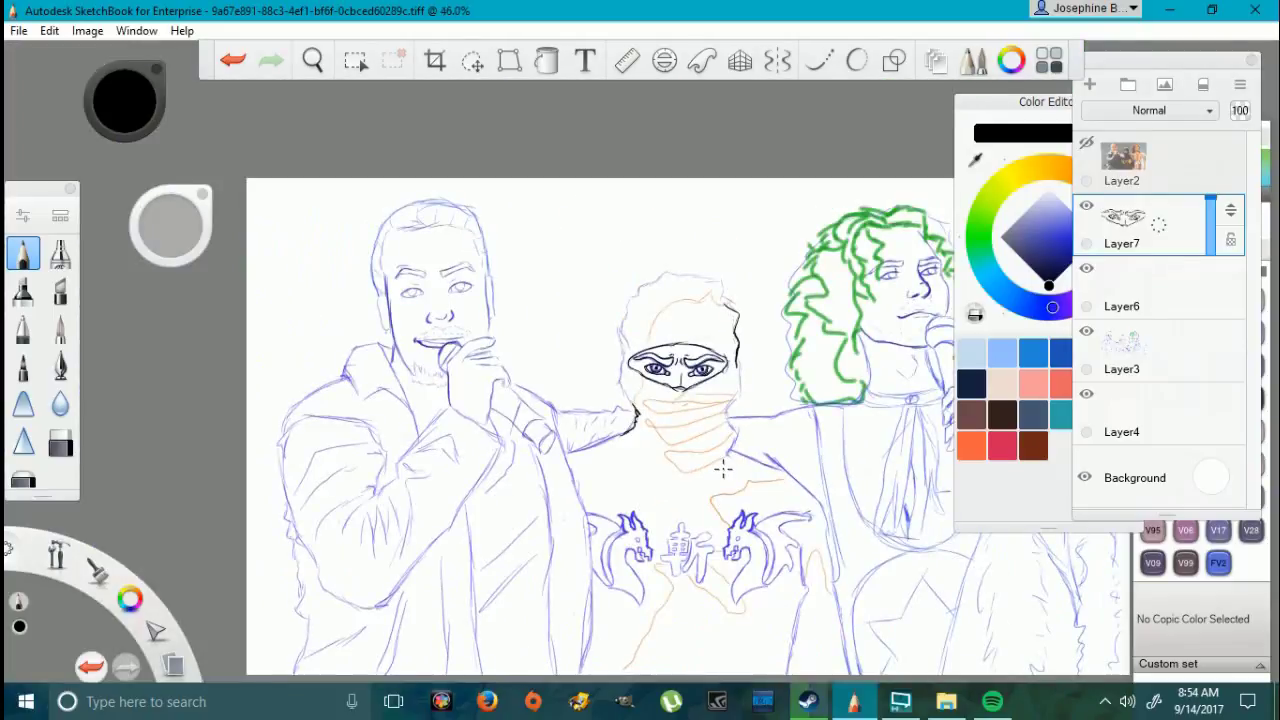
scroll(815, 490, up, 5)
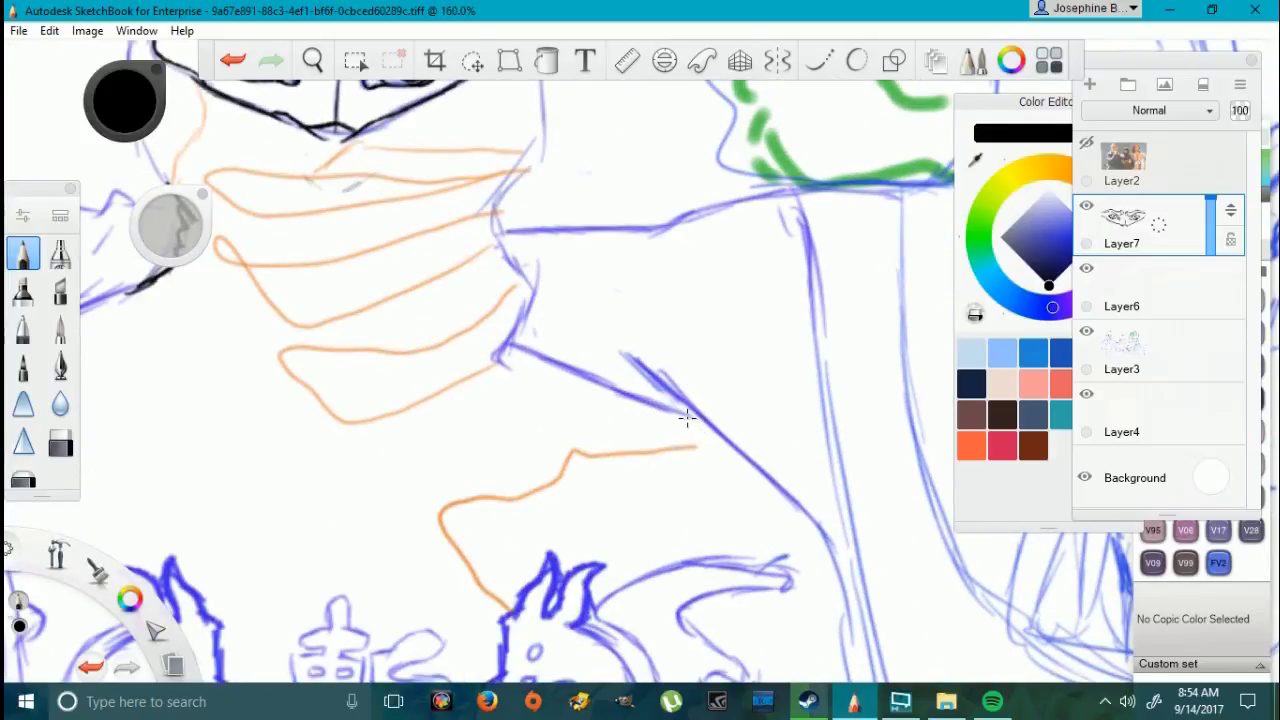
scroll(508, 278, down, 4)
scroll(457, 281, up, 2)
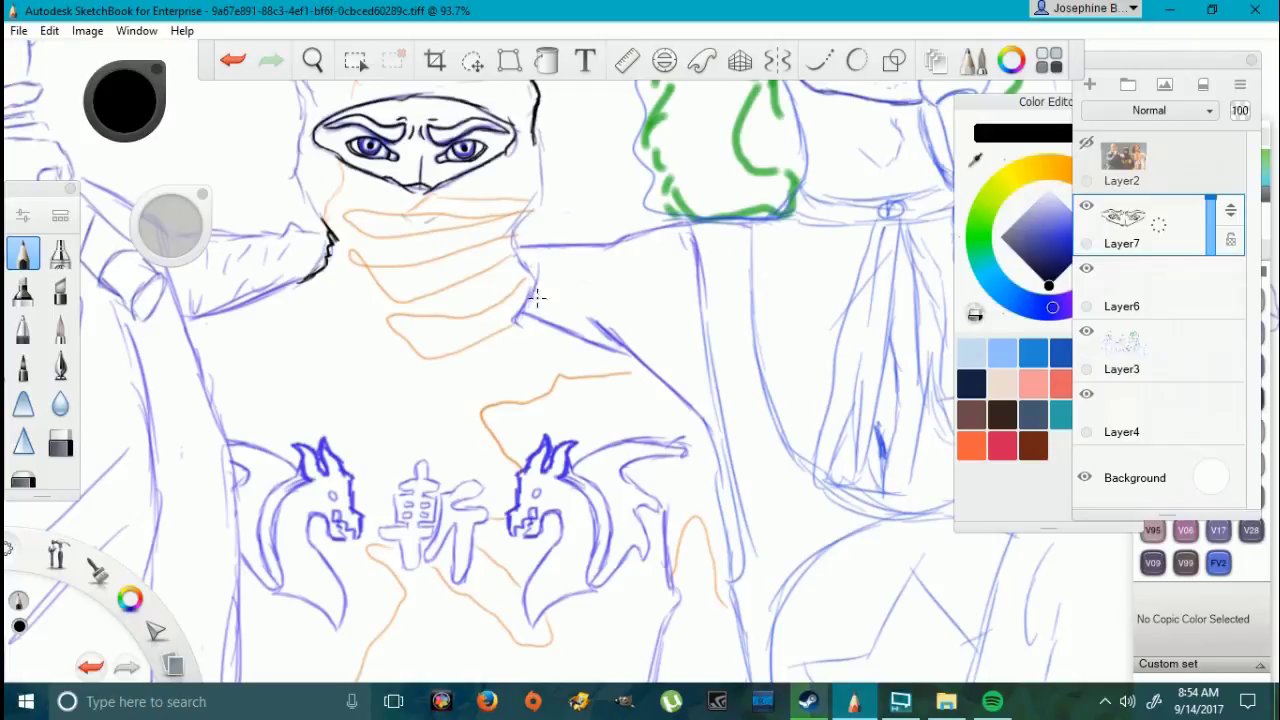
mouse_move(532, 294)
mouse_down()
mouse_move(625, 348)
mouse_move(536, 297)
mouse_up()
drag(536, 297, 593, 325)
Step: Ink the jagged right contour of the neck wrap down to the shoulder line
scroll(400, 231, up, 2)
drag(655, 206, 626, 233)
drag(646, 286, 668, 334)
drag(648, 288, 668, 330)
key(e)
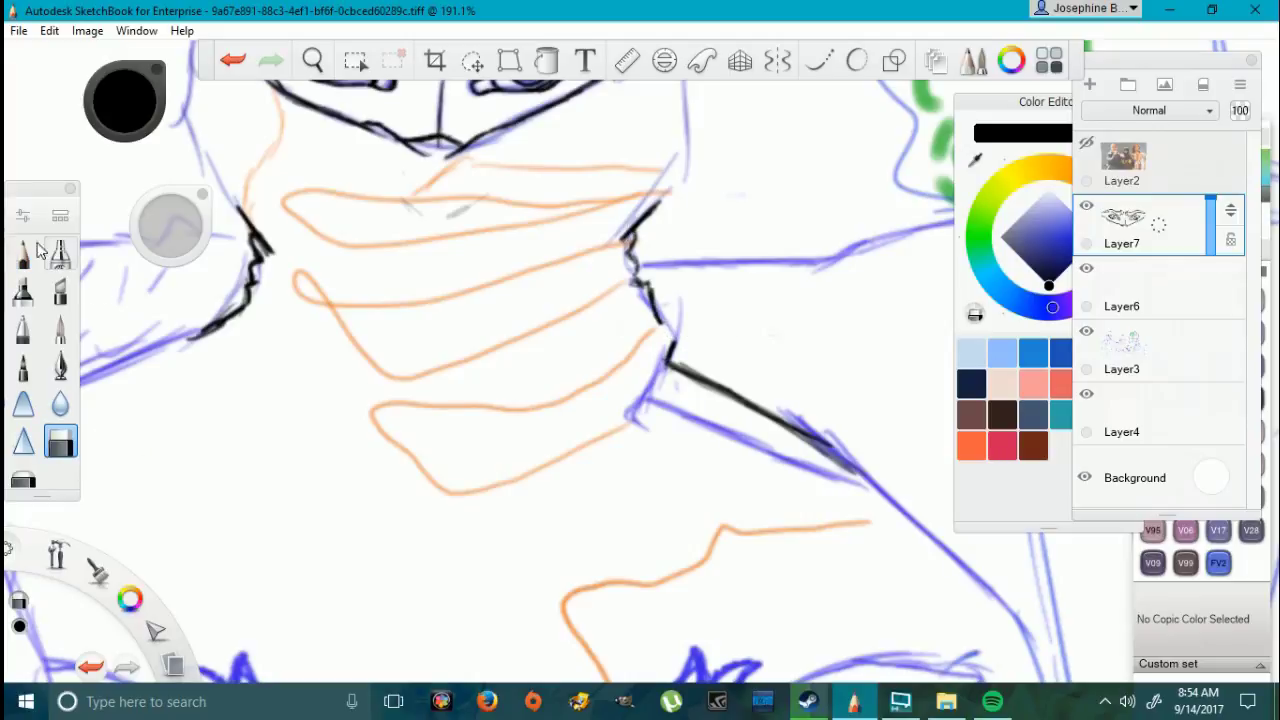
key(e)
mouse_move(672, 343)
mouse_down()
mouse_move(634, 274)
mouse_move(637, 239)
mouse_up()
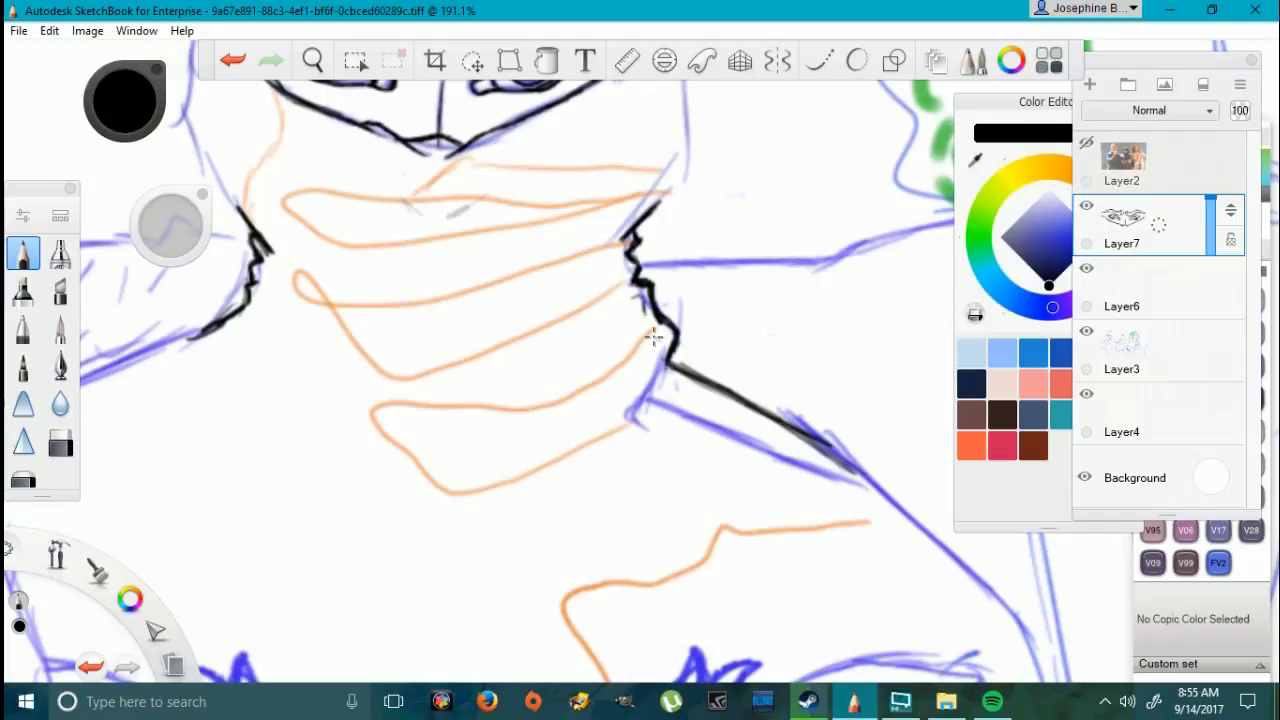
Step: Draw tapered black fold strokes across the neck wrap beneath the masked face
drag(274, 258, 300, 266)
mouse_move(348, 283)
mouse_down()
mouse_move(386, 283)
mouse_move(411, 320)
mouse_move(578, 298)
mouse_up()
drag(292, 342, 470, 343)
mouse_move(476, 376)
mouse_down()
mouse_move(618, 326)
mouse_move(486, 378)
mouse_move(552, 346)
mouse_move(518, 362)
mouse_up()
drag(305, 343, 474, 345)
drag(400, 312, 548, 306)
mouse_move(364, 294)
mouse_down()
mouse_move(462, 286)
mouse_move(320, 270)
mouse_up()
Step: Clean up the black fold strokes across the neck wrap with the eraser, tapering their ends
click(61, 443)
drag(171, 228, 175, 219)
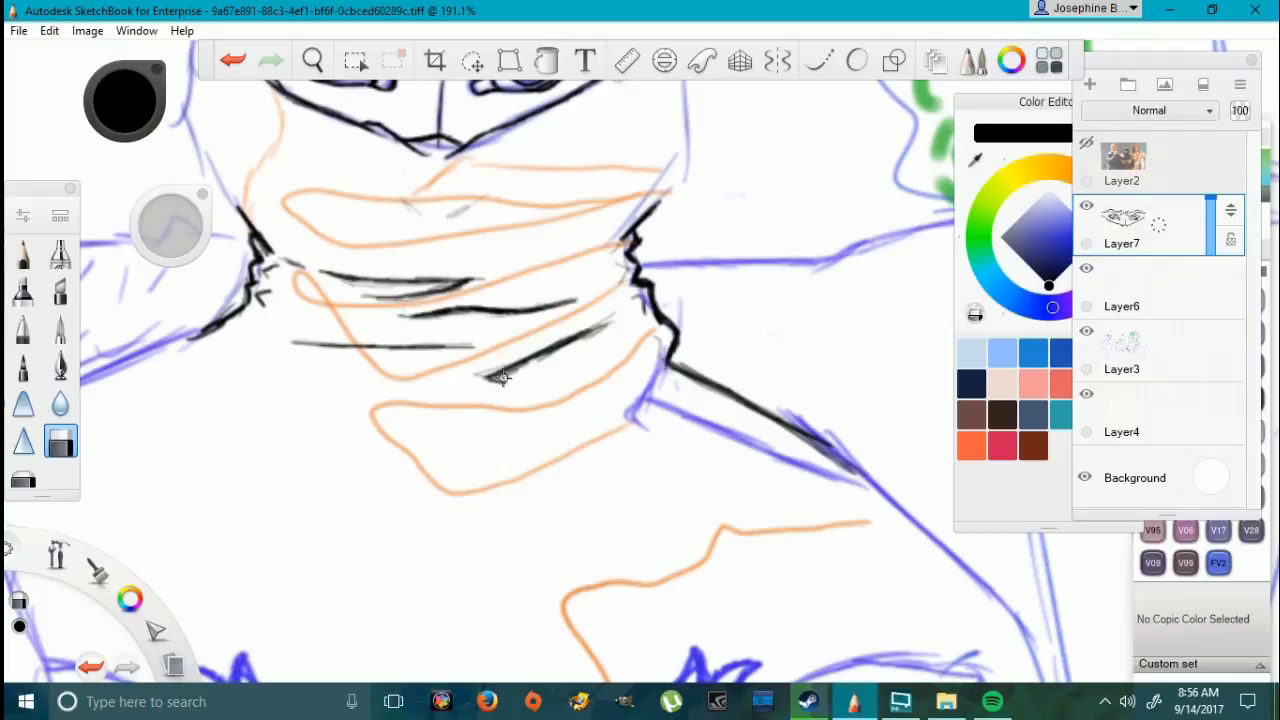
drag(502, 377, 612, 328)
mouse_move(484, 320)
mouse_down()
mouse_move(404, 321)
mouse_move(334, 282)
mouse_up()
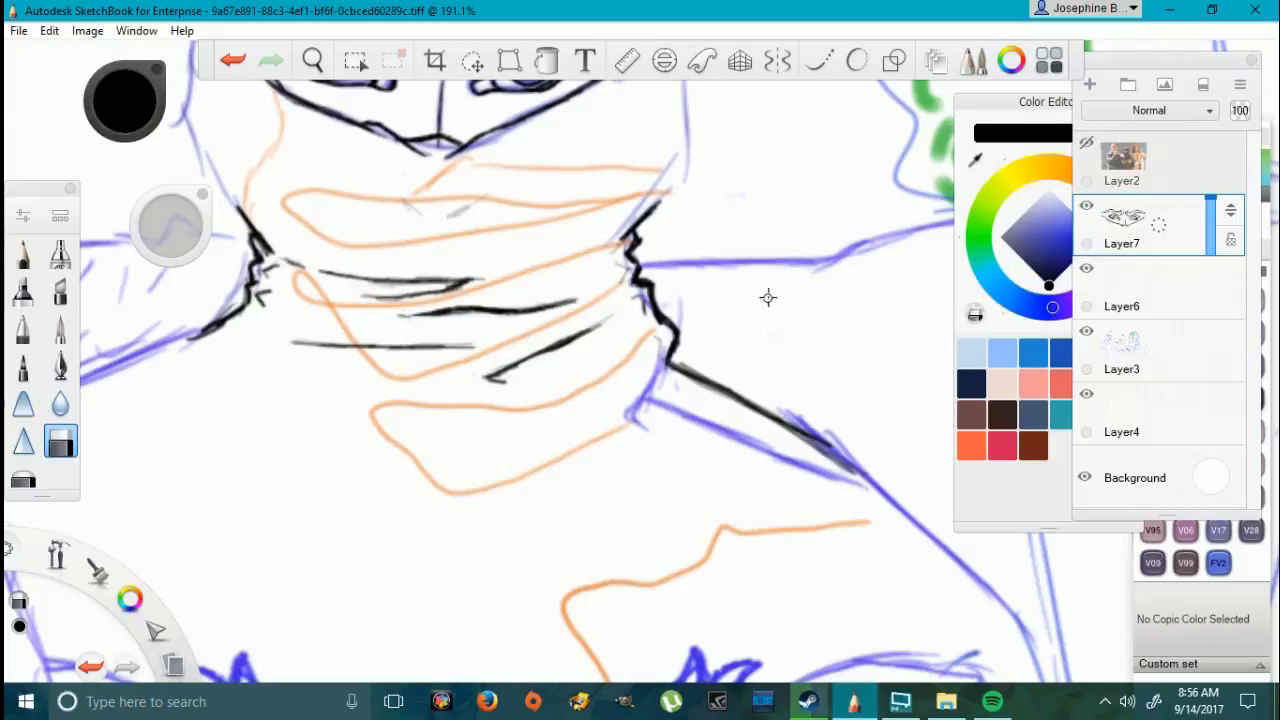
Step: Ink a curved black cheek fold on the mask's right side and an angled fold on its lower left side
scroll(772, 302, down, 6)
scroll(764, 268, up, 4)
key(e)
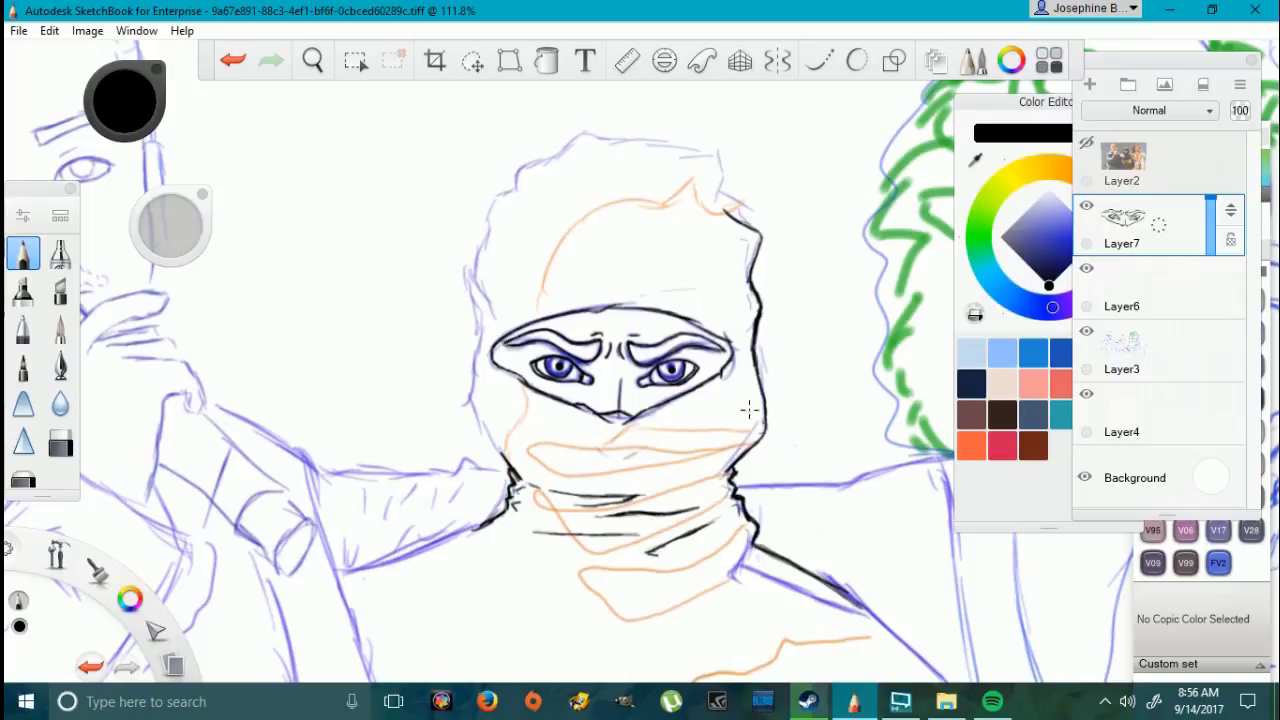
drag(748, 412, 686, 452)
drag(748, 404, 692, 452)
drag(549, 466, 547, 443)
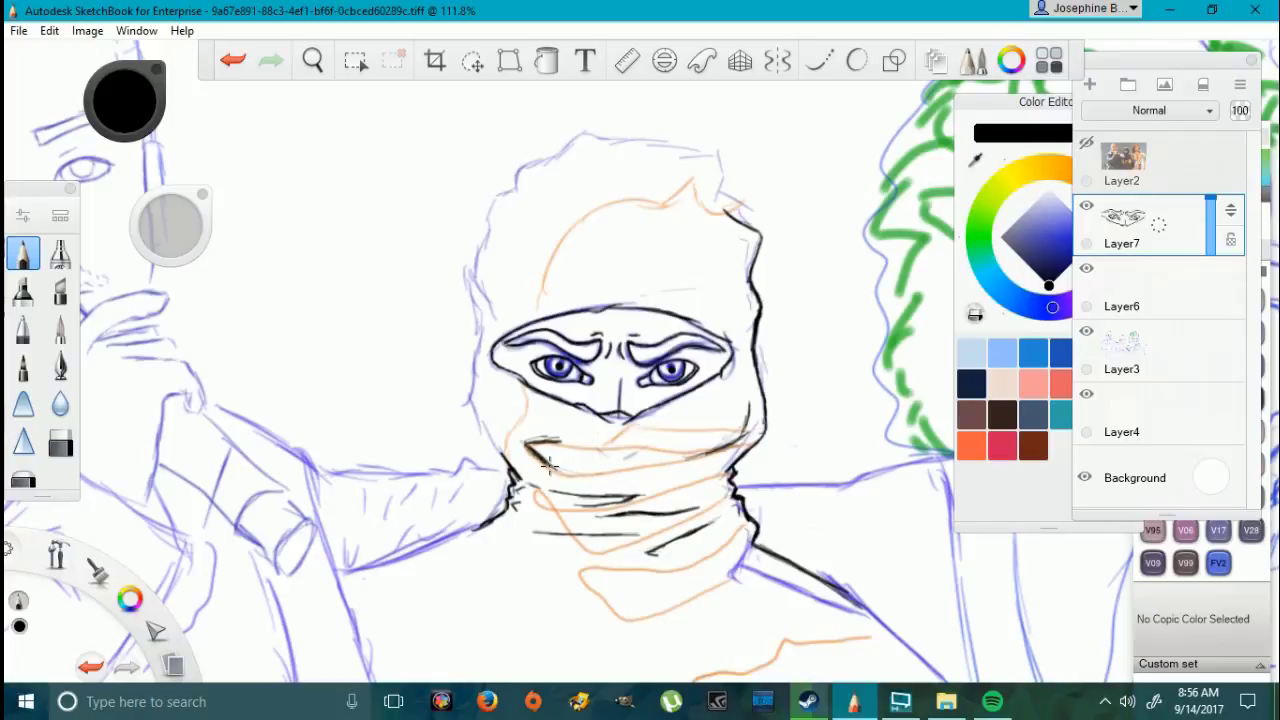
Step: Darken and smooth the right cheek fold, and trim the outer tip of the lower left mask fold with the eraser
scroll(716, 478, up, 4)
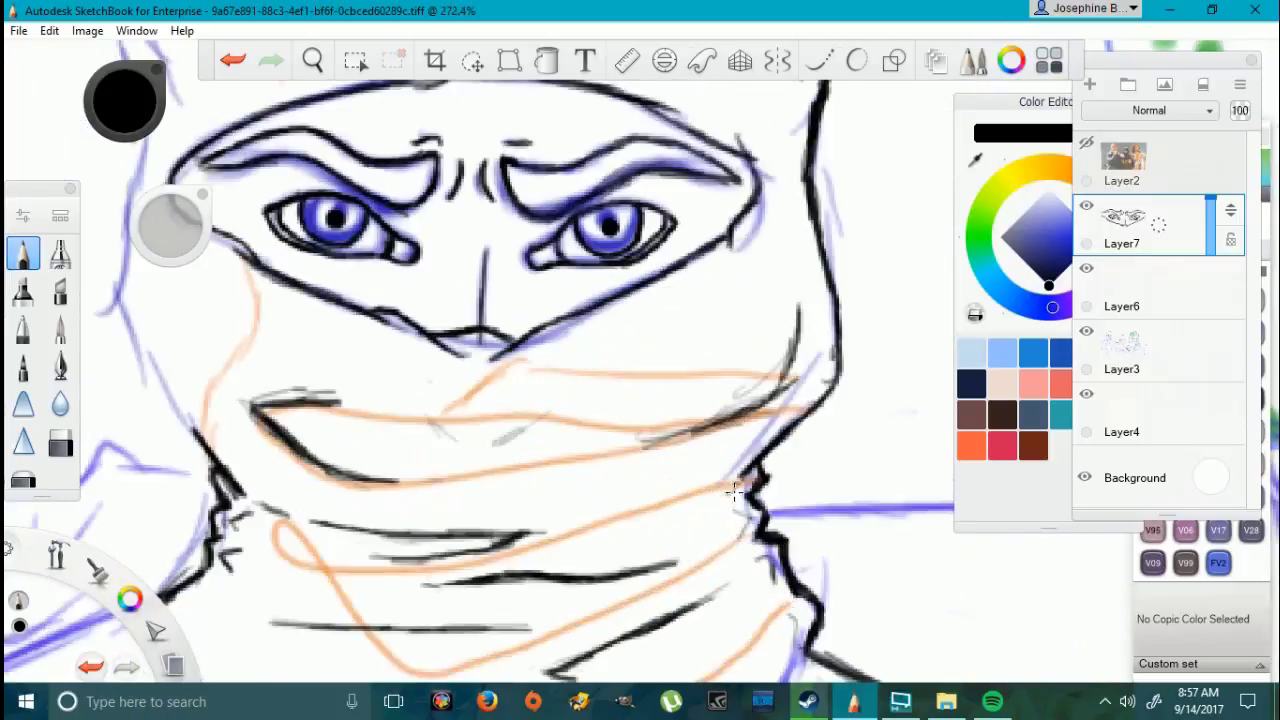
mouse_move(654, 439)
mouse_down()
mouse_move(712, 429)
mouse_move(766, 394)
mouse_move(797, 345)
mouse_move(800, 310)
mouse_up()
click(57, 448)
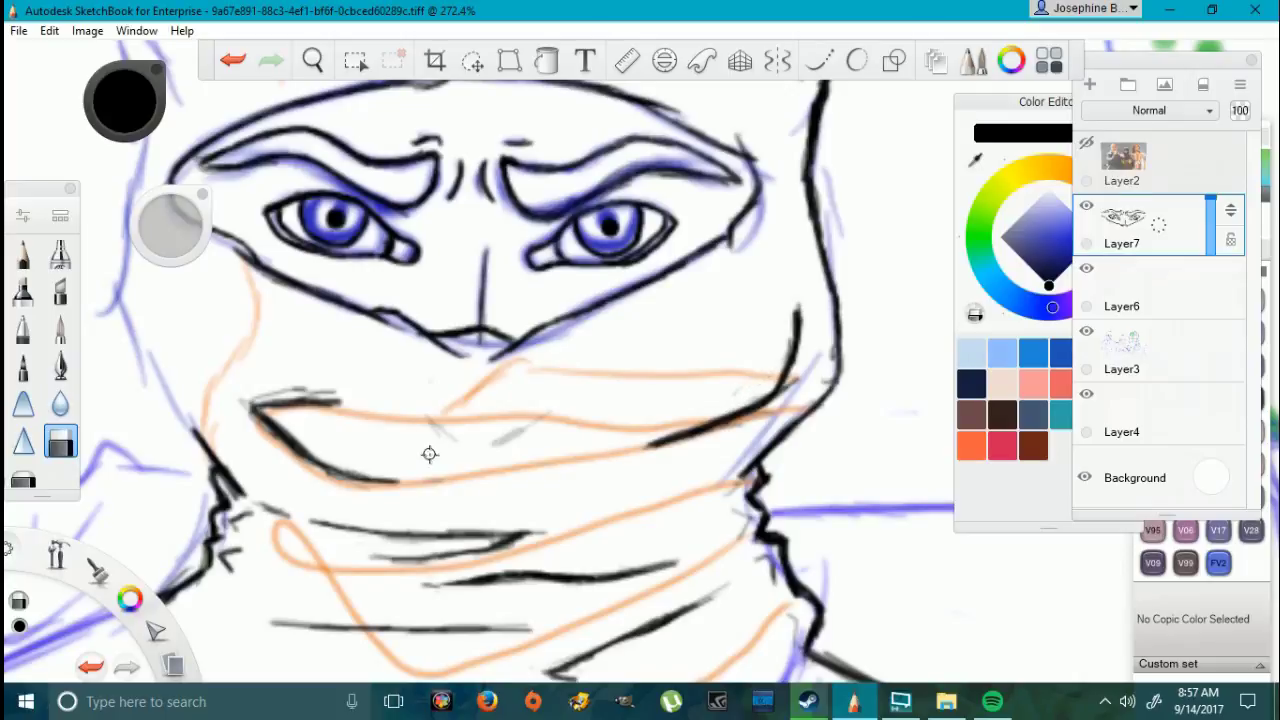
drag(240, 396, 243, 400)
Step: Ink a small curved crease with short side strokes at the mouth area of the mask, below the nose
key(e)
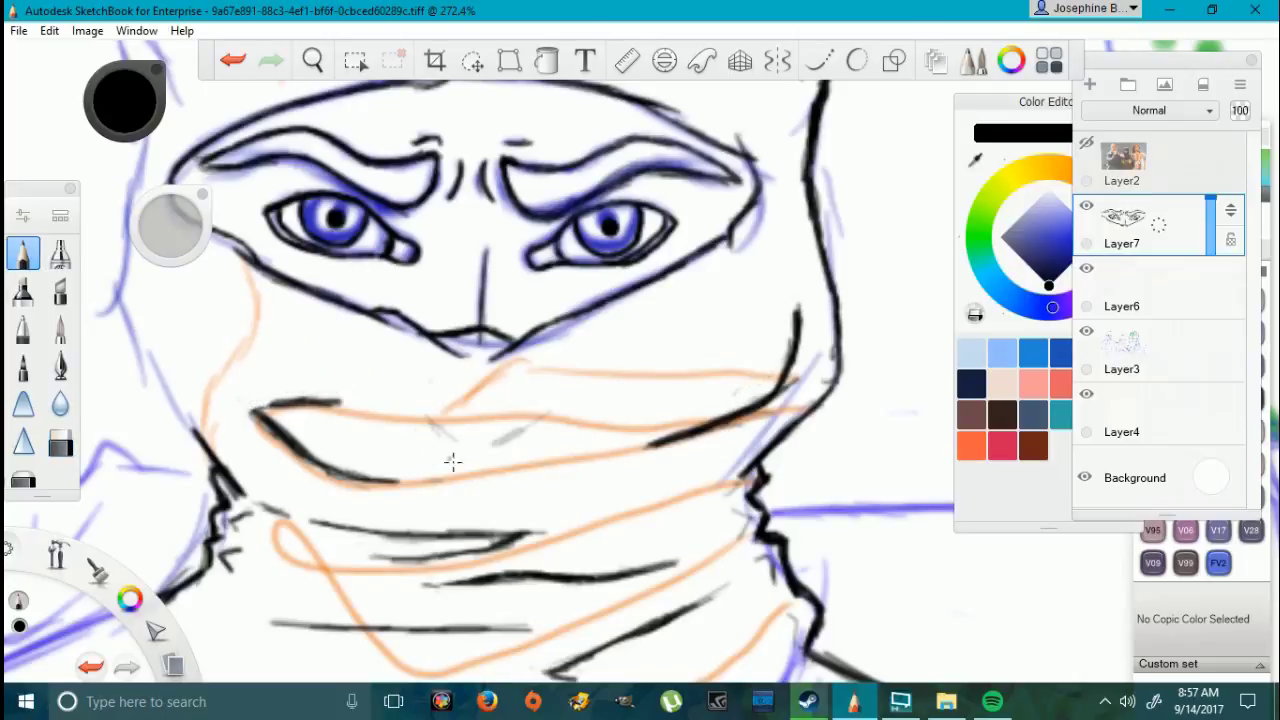
mouse_move(431, 412)
mouse_down()
mouse_move(462, 433)
mouse_move(526, 433)
mouse_move(547, 413)
mouse_move(447, 460)
mouse_up()
mouse_move(548, 412)
mouse_down()
mouse_move(527, 466)
mouse_move(430, 416)
mouse_up()
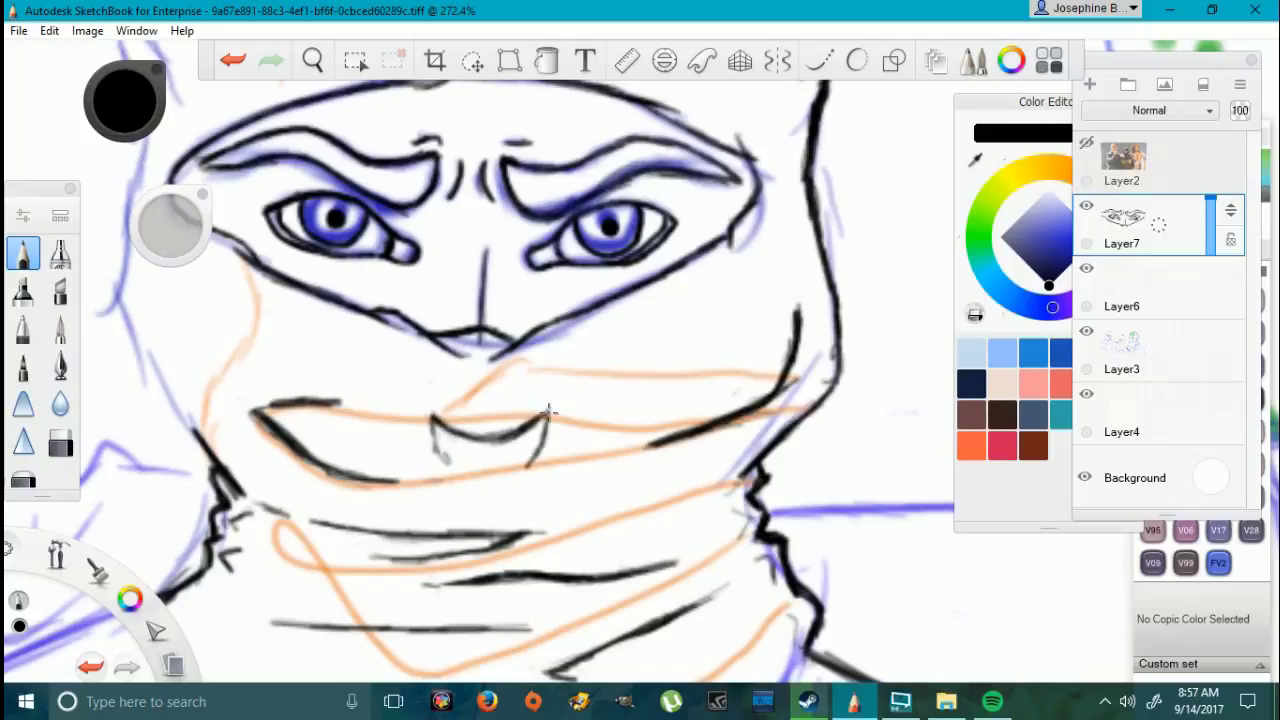
Step: Ink the left outline of the masked head from the neck wrap up past the temple, adding creases at temple and cheek
scroll(521, 245, down, 10)
scroll(451, 263, up, 7)
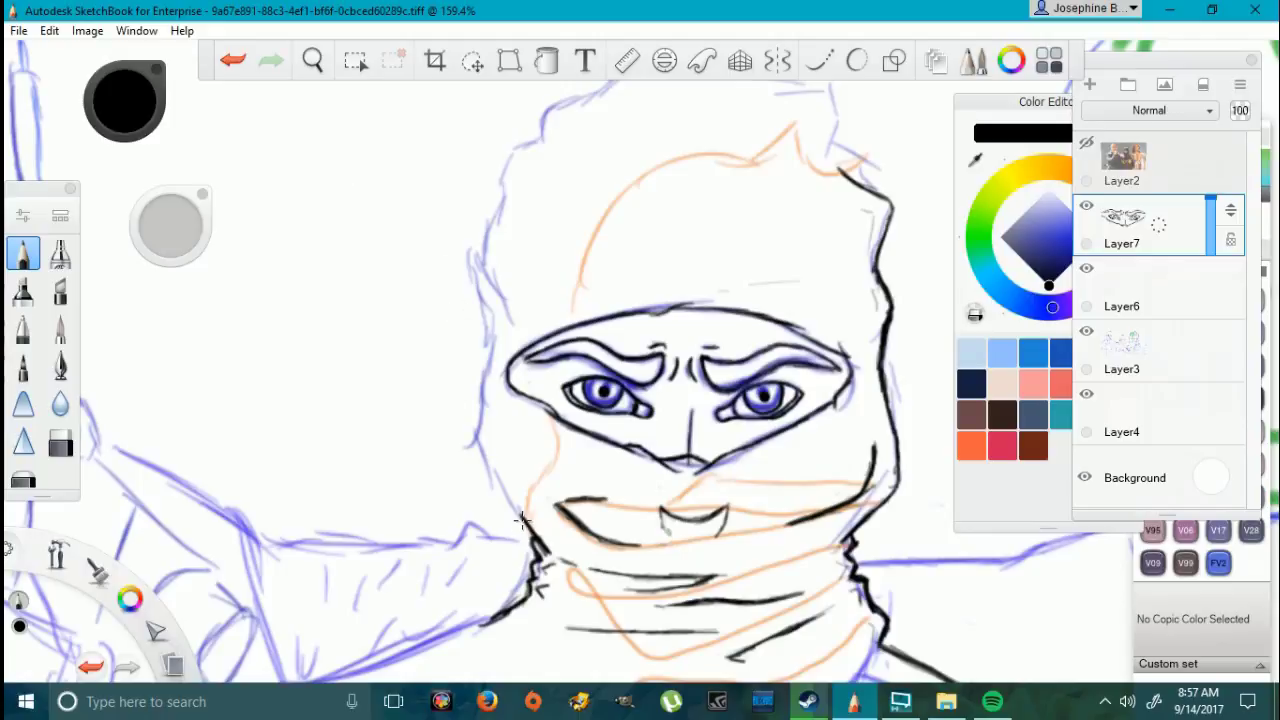
mouse_move(521, 516)
mouse_down()
mouse_move(480, 455)
mouse_move(478, 416)
mouse_move(490, 352)
mouse_move(479, 282)
mouse_move(505, 200)
mouse_up()
drag(485, 265, 507, 296)
mouse_move(510, 272)
mouse_down()
mouse_move(499, 258)
mouse_move(531, 226)
mouse_up()
drag(507, 434, 514, 478)
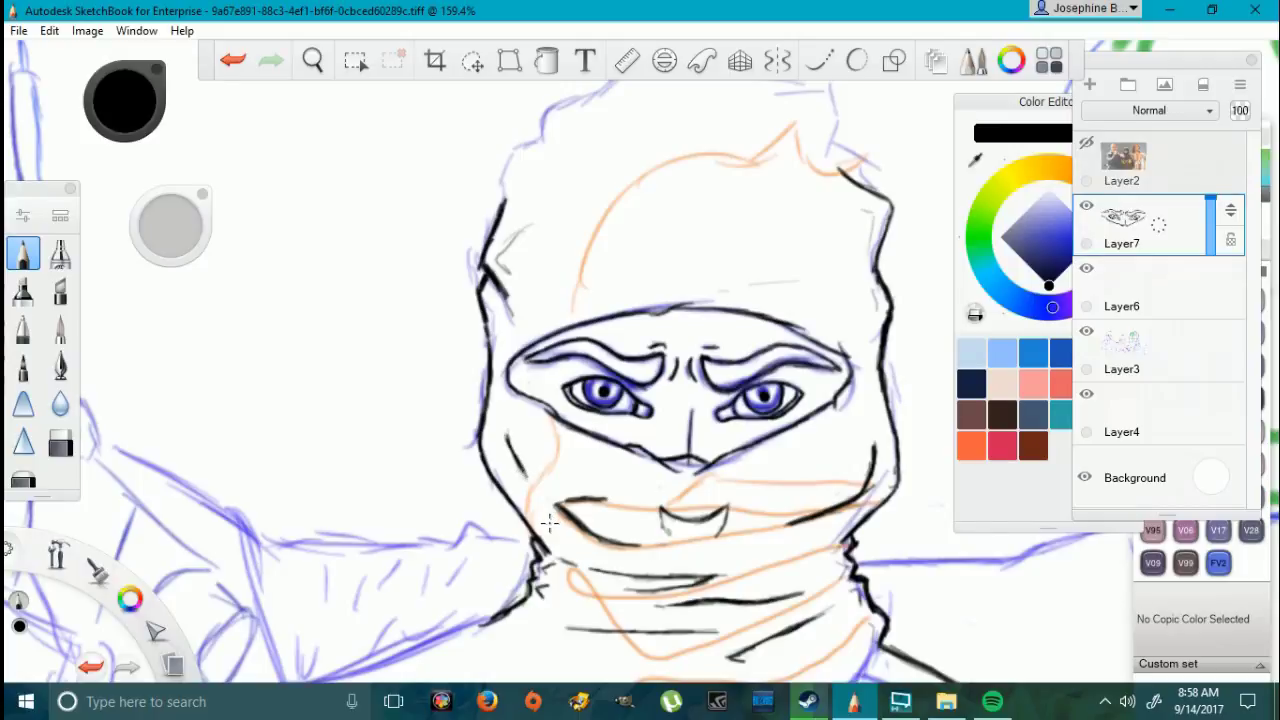
Step: Ink short fold marks inside both temples of the head wrap and a wavy crease across the forehead
scroll(549, 521, down, 1)
scroll(752, 242, up, 2)
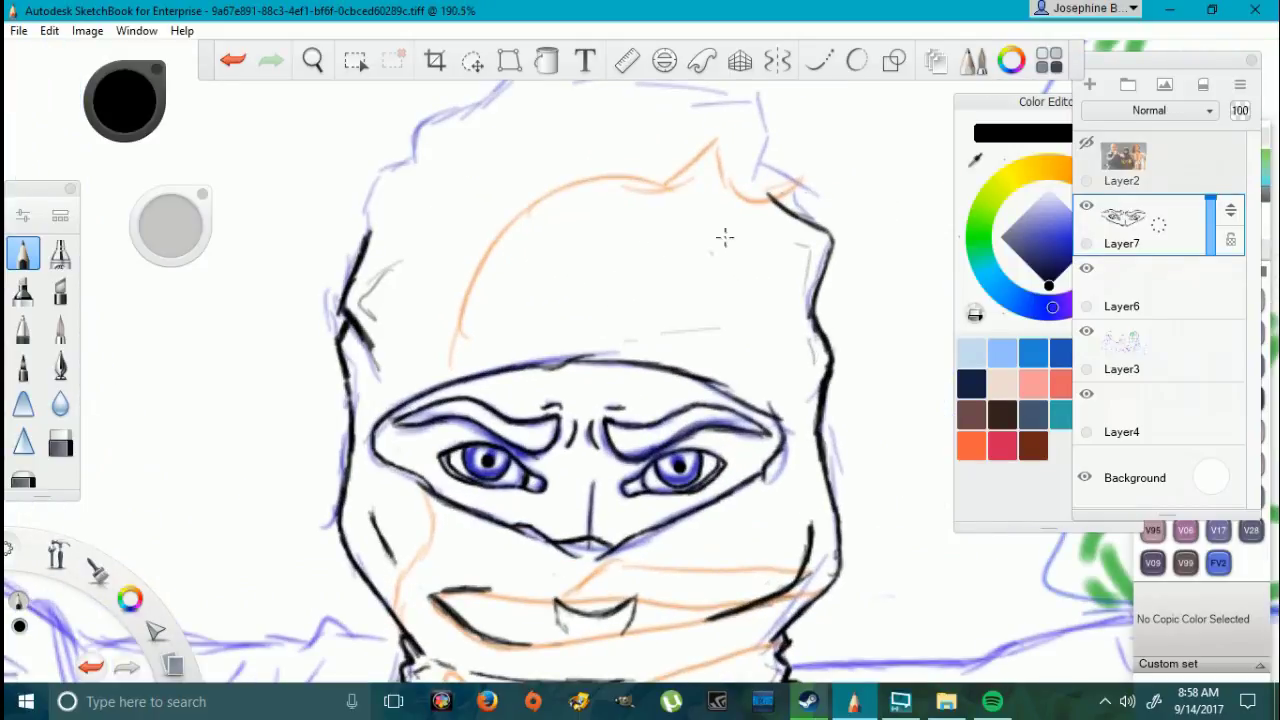
drag(794, 239, 803, 293)
drag(359, 311, 398, 264)
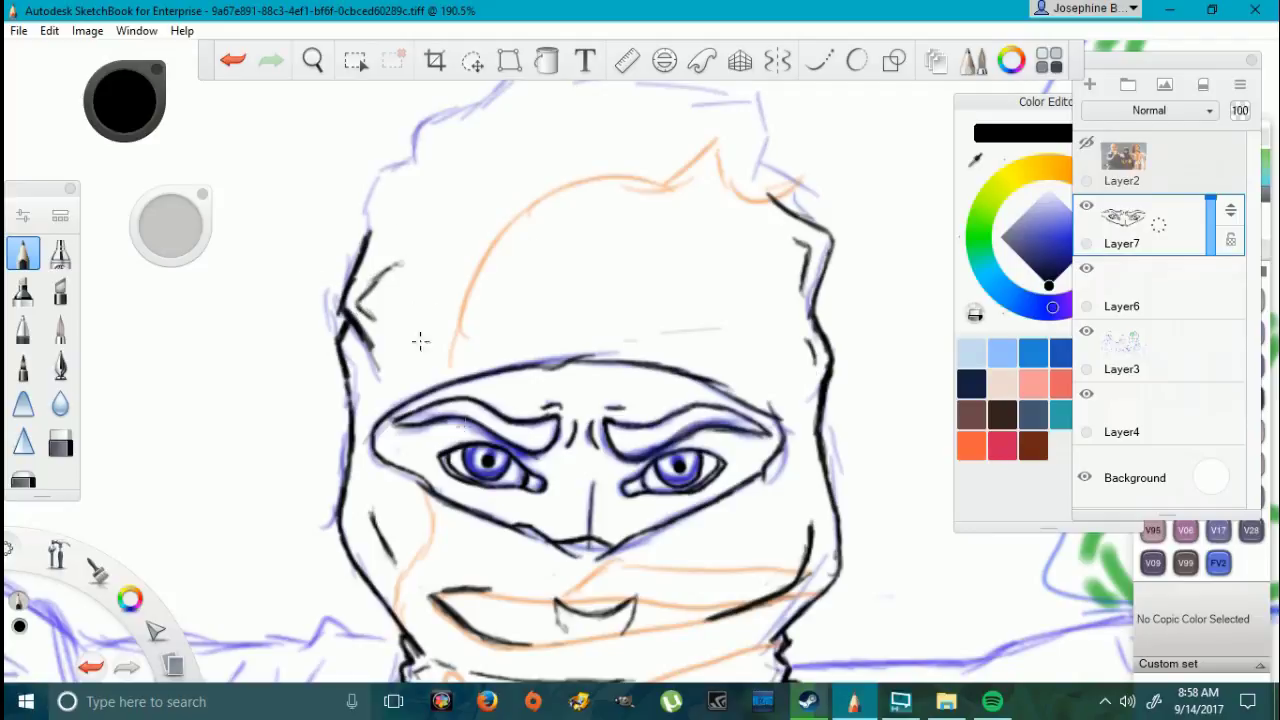
mouse_move(540, 334)
mouse_down()
mouse_move(634, 305)
mouse_move(510, 334)
mouse_move(526, 335)
mouse_up()
Step: Ink the rounded top outline of the head wrap from the left temple over to the upper right corner
scroll(385, 555, down, 3)
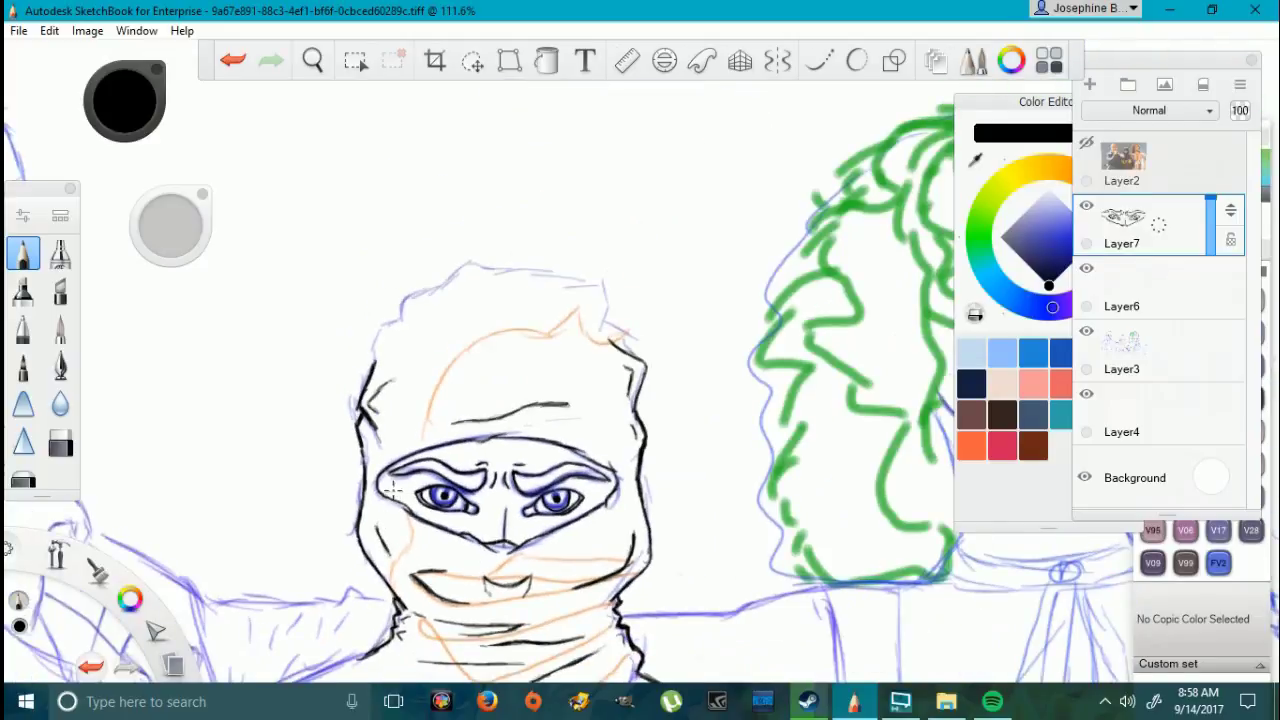
scroll(308, 343, up, 2)
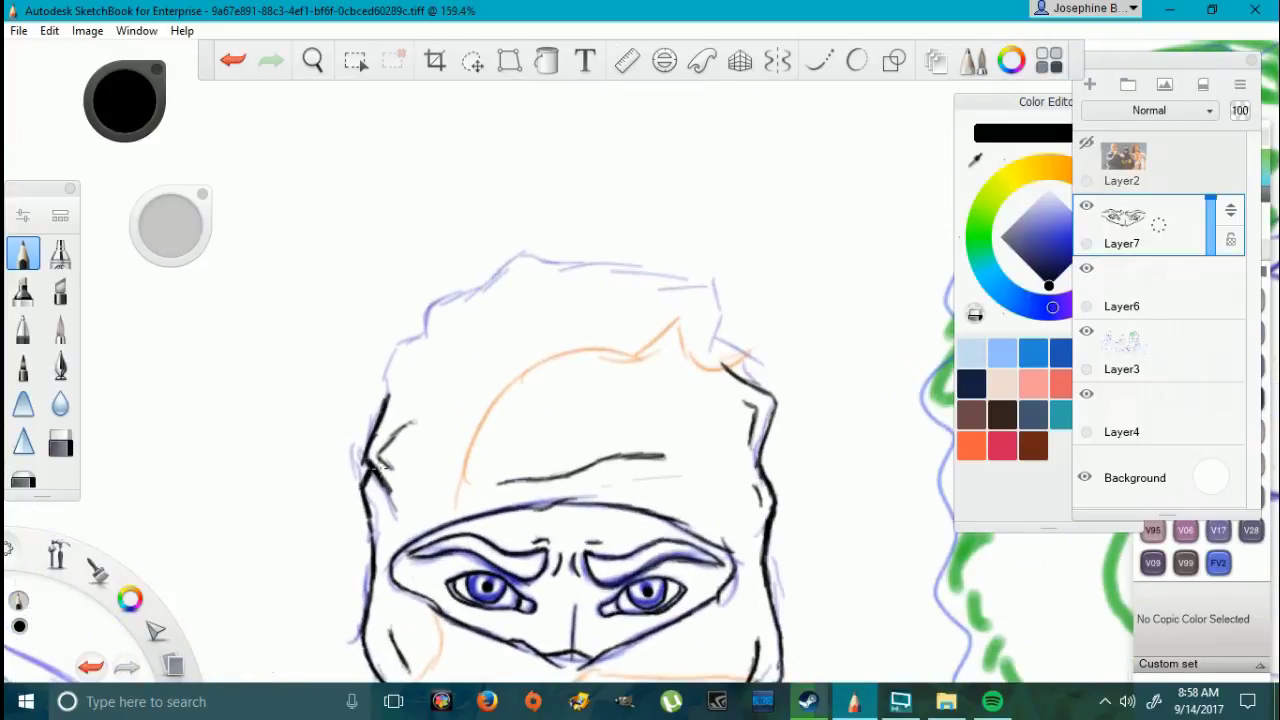
mouse_move(390, 397)
mouse_down()
mouse_move(418, 341)
mouse_move(452, 320)
mouse_move(507, 290)
mouse_move(595, 283)
mouse_up()
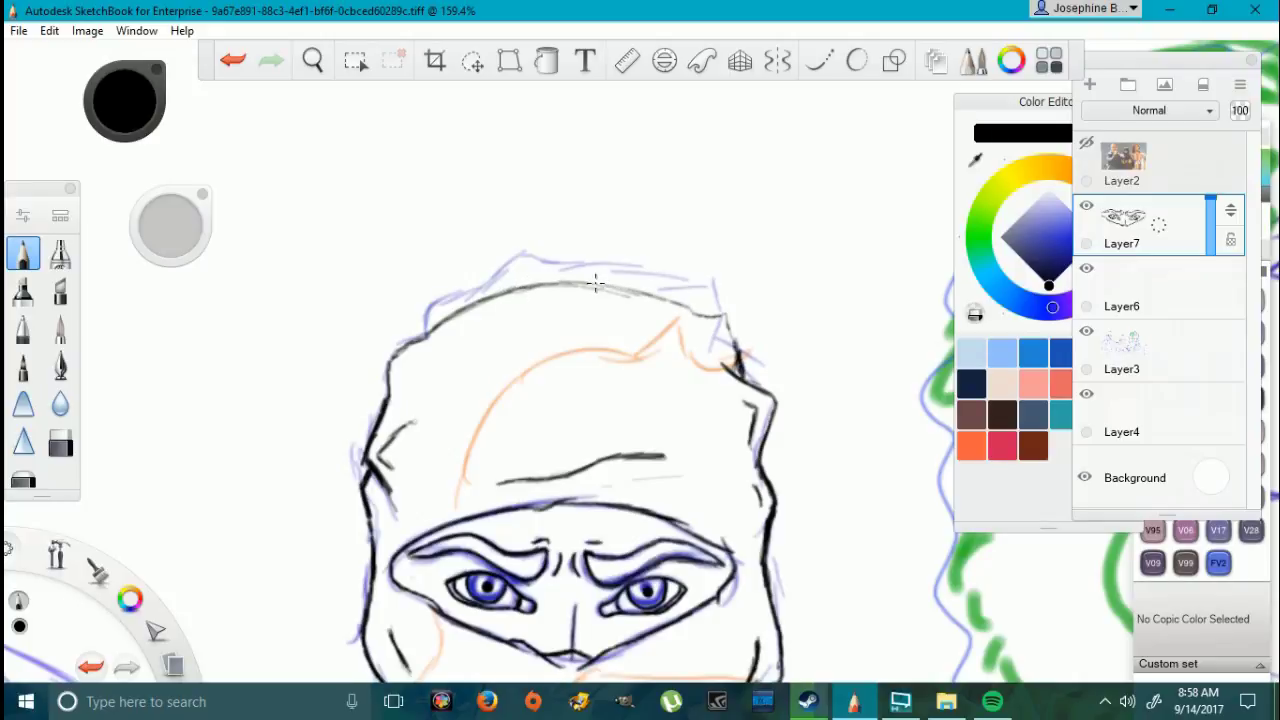
mouse_move(708, 318)
mouse_down()
mouse_move(614, 289)
mouse_move(528, 285)
mouse_up()
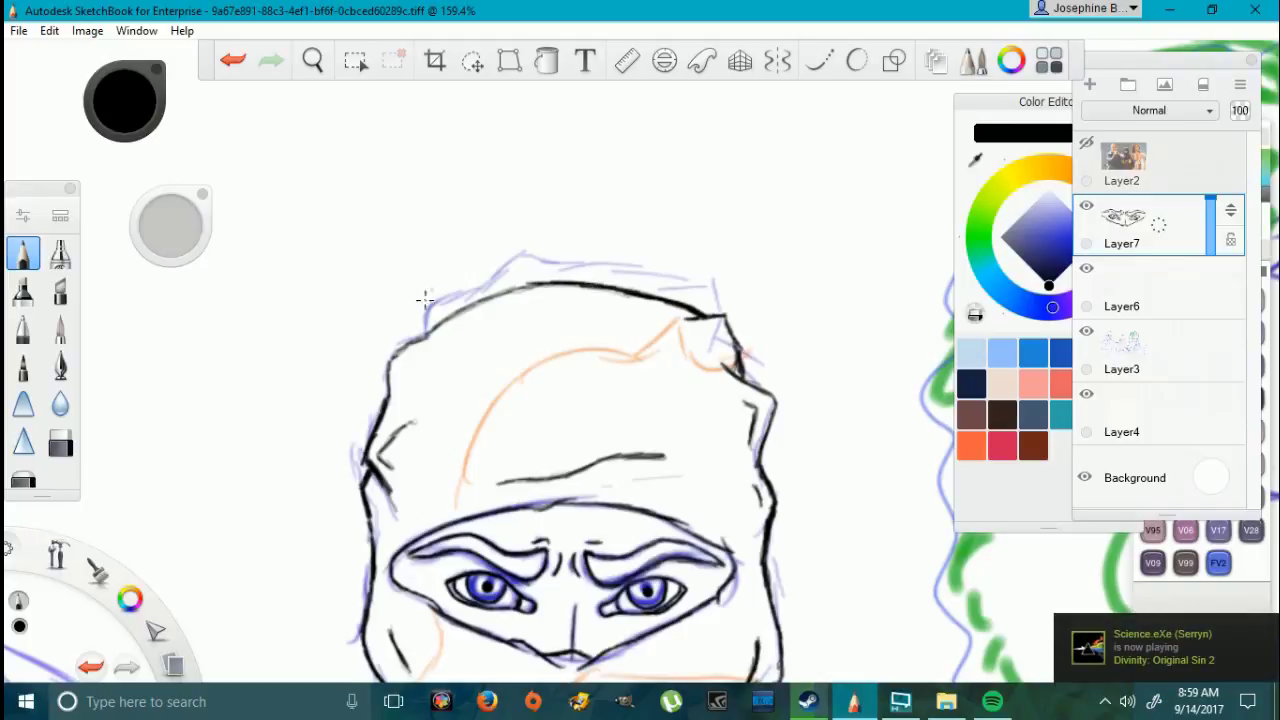
drag(406, 346, 554, 281)
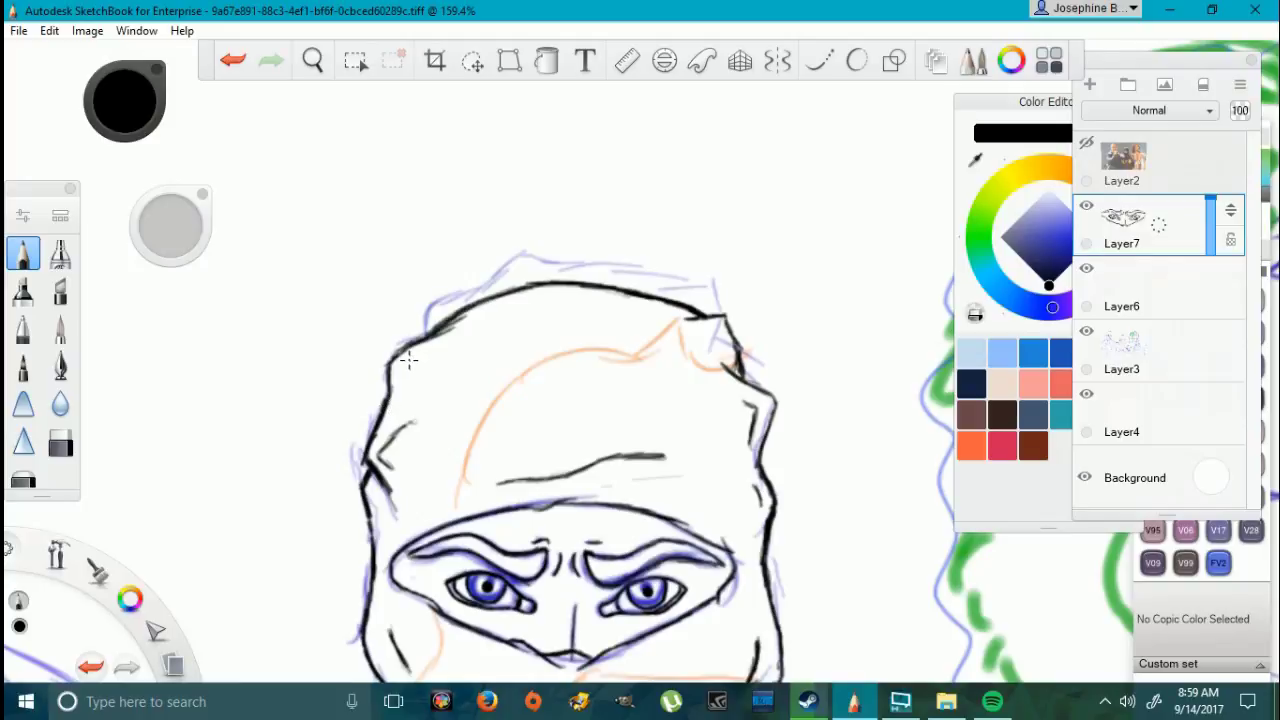
Step: Trim the rough stroke along the inside of the head wrap's upper left outline with the eraser
scroll(409, 360, up, 5)
click(60, 442)
drag(488, 287, 548, 251)
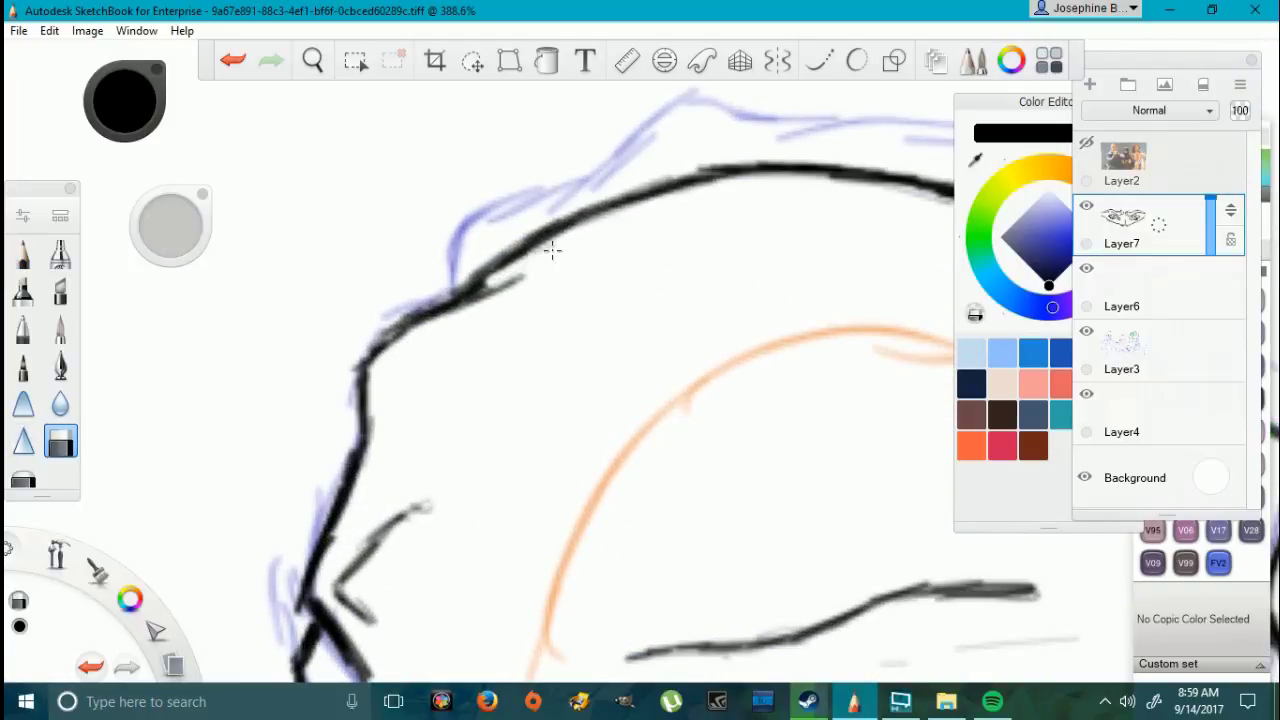
Step: Erase the messy overlapping lines at the head wrap's upper right corner and re-ink that edge in black pencil
scroll(509, 283, down, 5)
scroll(800, 312, up, 5)
scroll(864, 311, up, 1)
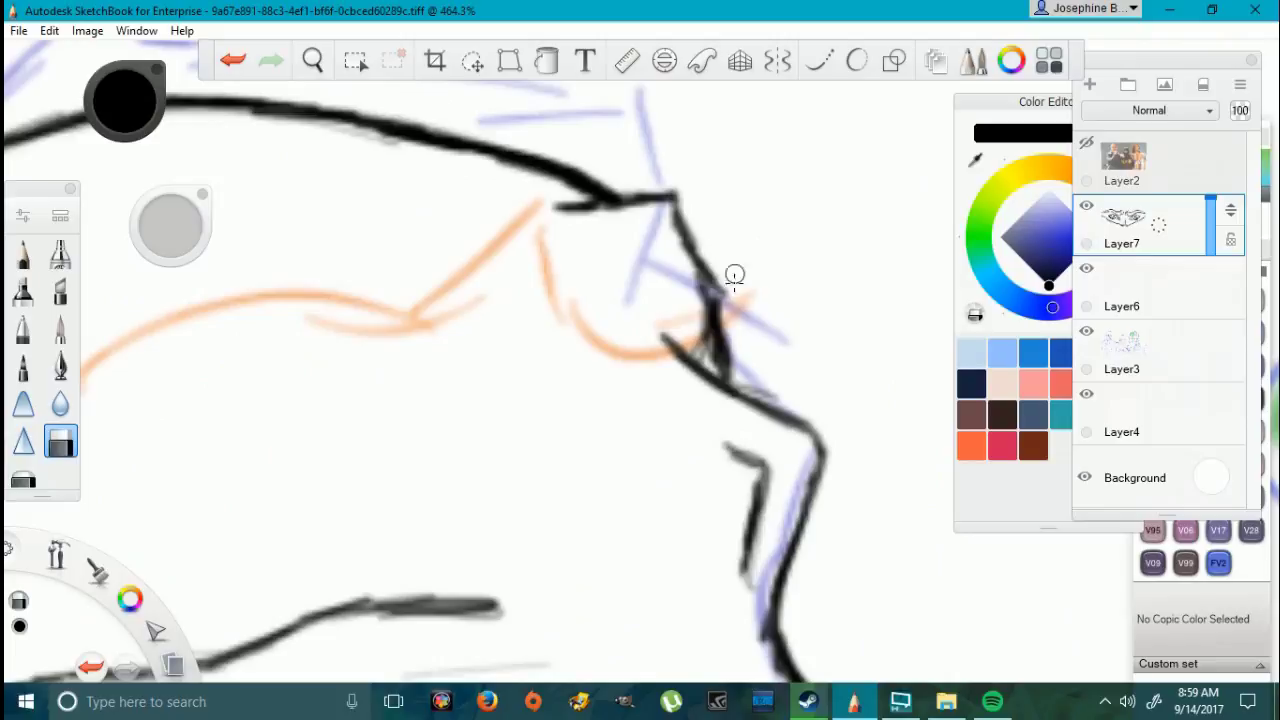
mouse_move(712, 300)
mouse_down()
mouse_move(726, 294)
mouse_move(730, 382)
mouse_up()
click(23, 253)
drag(722, 338, 662, 180)
Step: Ink two short fold strokes inside the top of the head wrap, toward its upper right corner
scroll(650, 232, down, 2)
mouse_move(360, 322)
mouse_down()
mouse_move(409, 280)
mouse_move(650, 232)
mouse_up()
mouse_move(520, 262)
mouse_down()
mouse_move(645, 235)
mouse_move(528, 261)
mouse_up()
mouse_move(538, 256)
mouse_down()
mouse_move(650, 264)
mouse_move(424, 270)
mouse_up()
mouse_move(358, 320)
mouse_down()
mouse_move(428, 272)
mouse_move(470, 266)
mouse_up()
Step: Ink a bent fold stroke with the black pencil inside the head wrap's upper left edge
click(60, 443)
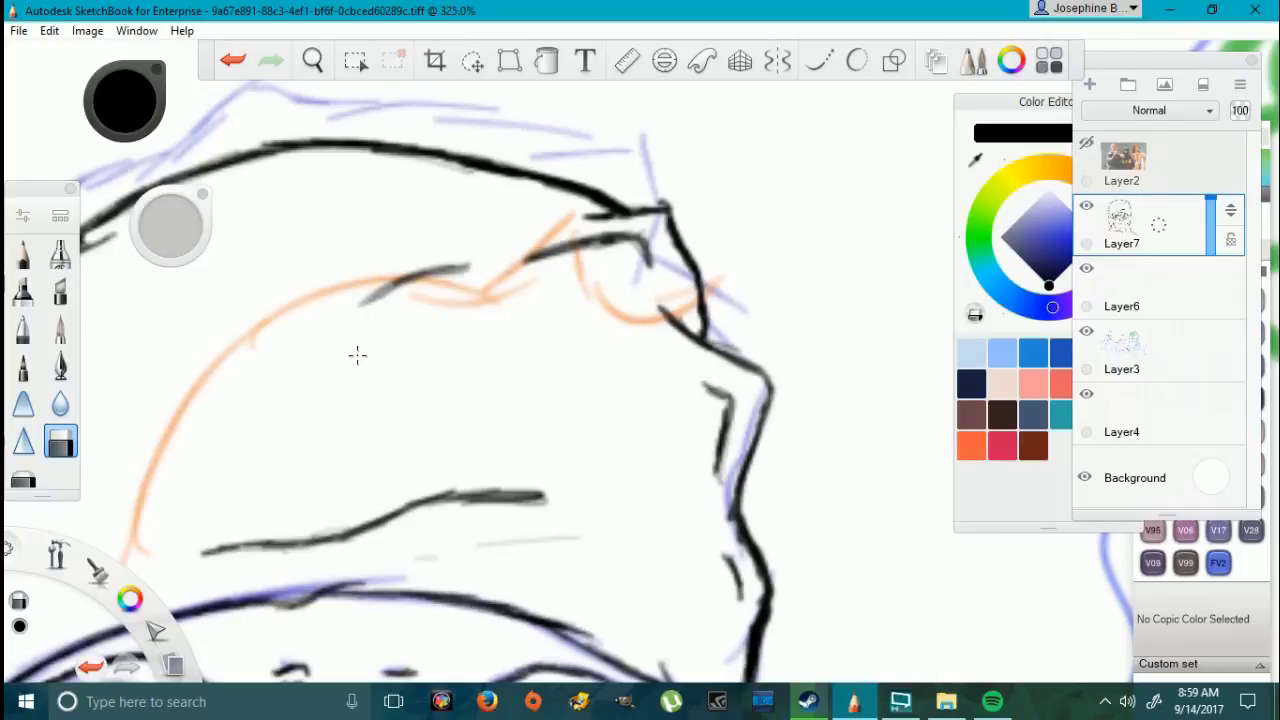
scroll(415, 295, down, 6)
scroll(240, 329, up, 5)
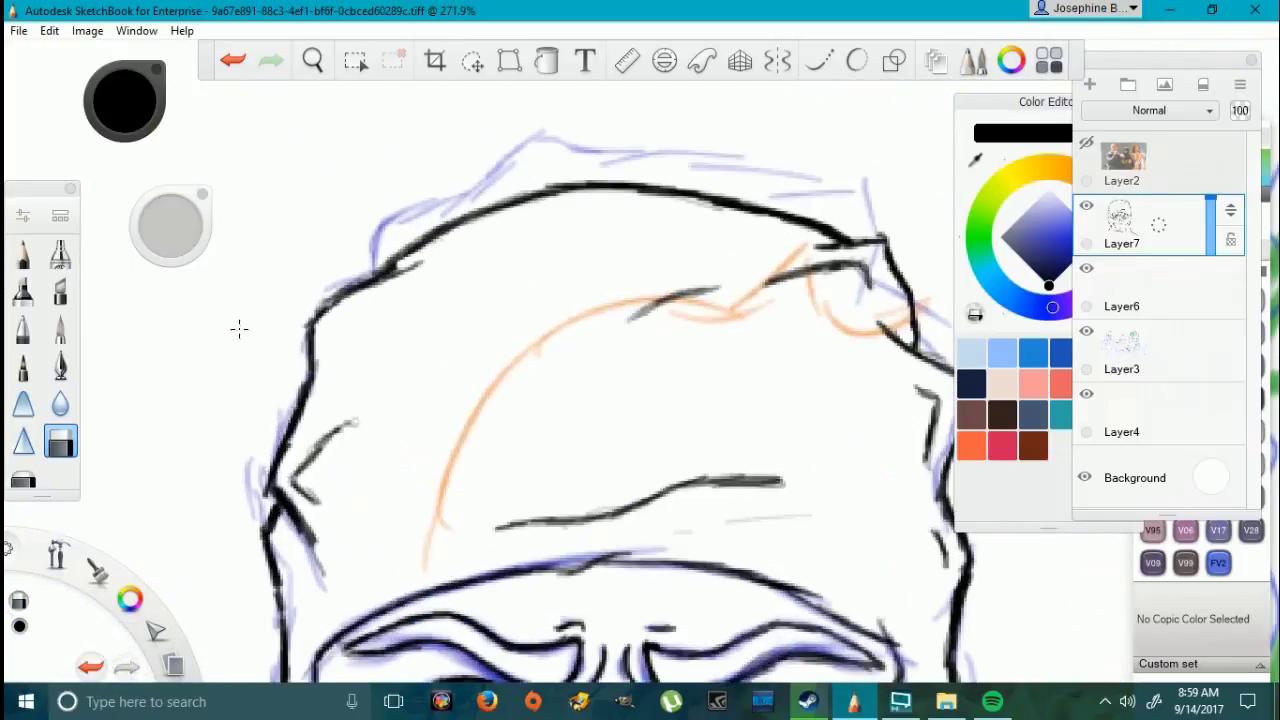
click(23, 254)
mouse_move(334, 345)
mouse_down()
mouse_move(350, 323)
mouse_move(443, 283)
mouse_move(342, 328)
mouse_move(420, 306)
mouse_up()
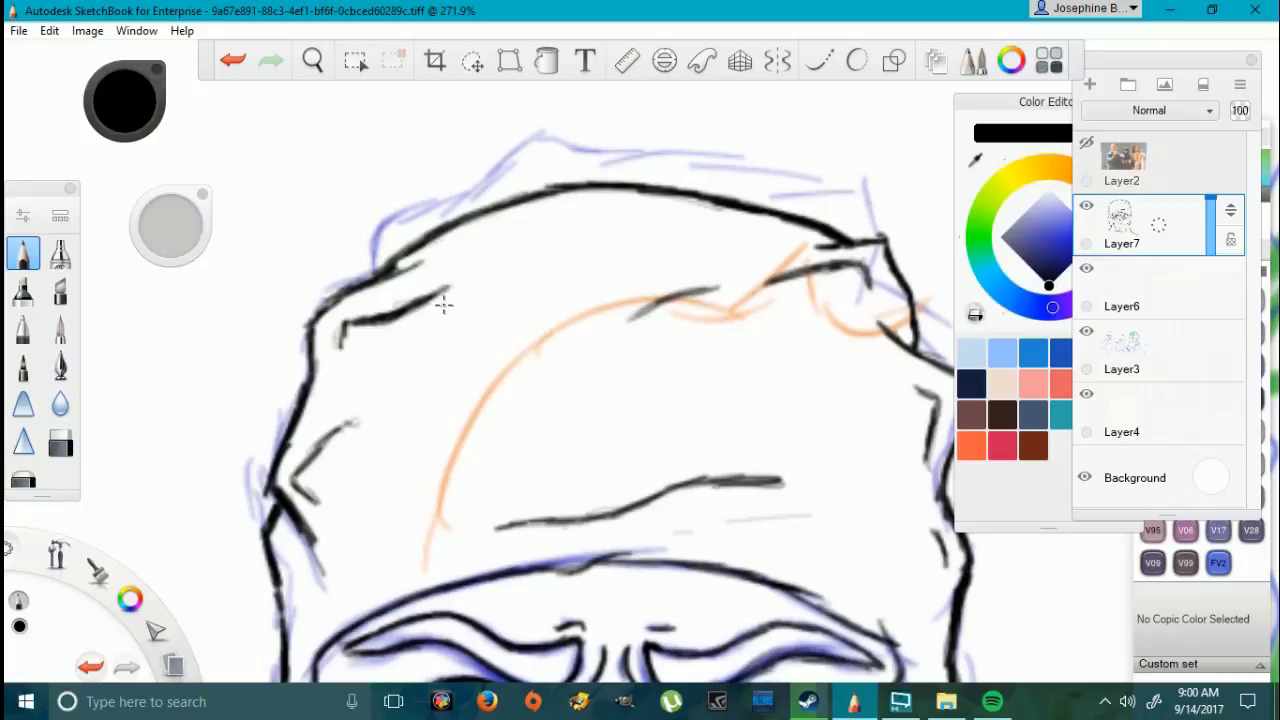
Step: Ink the masked man's left shoulder line from the neck wrap out to the neighbouring figure's sleeve
scroll(432, 302, down, 8)
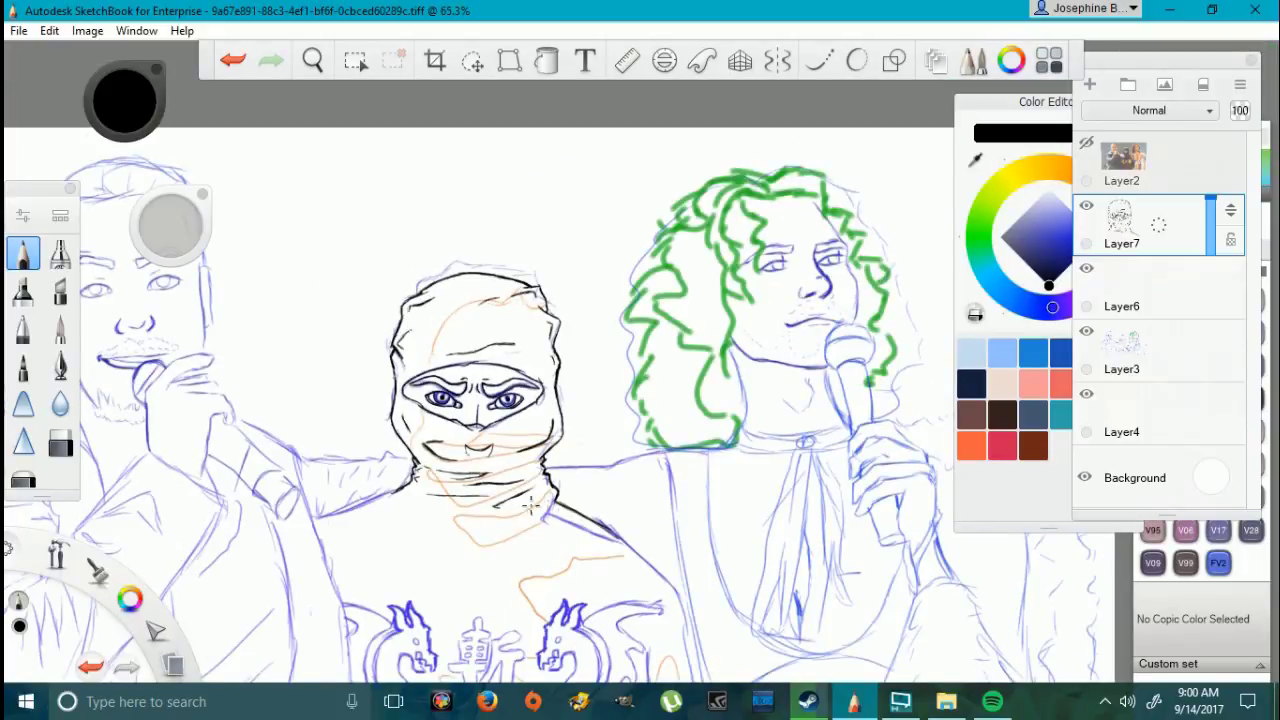
scroll(487, 598, up, 4)
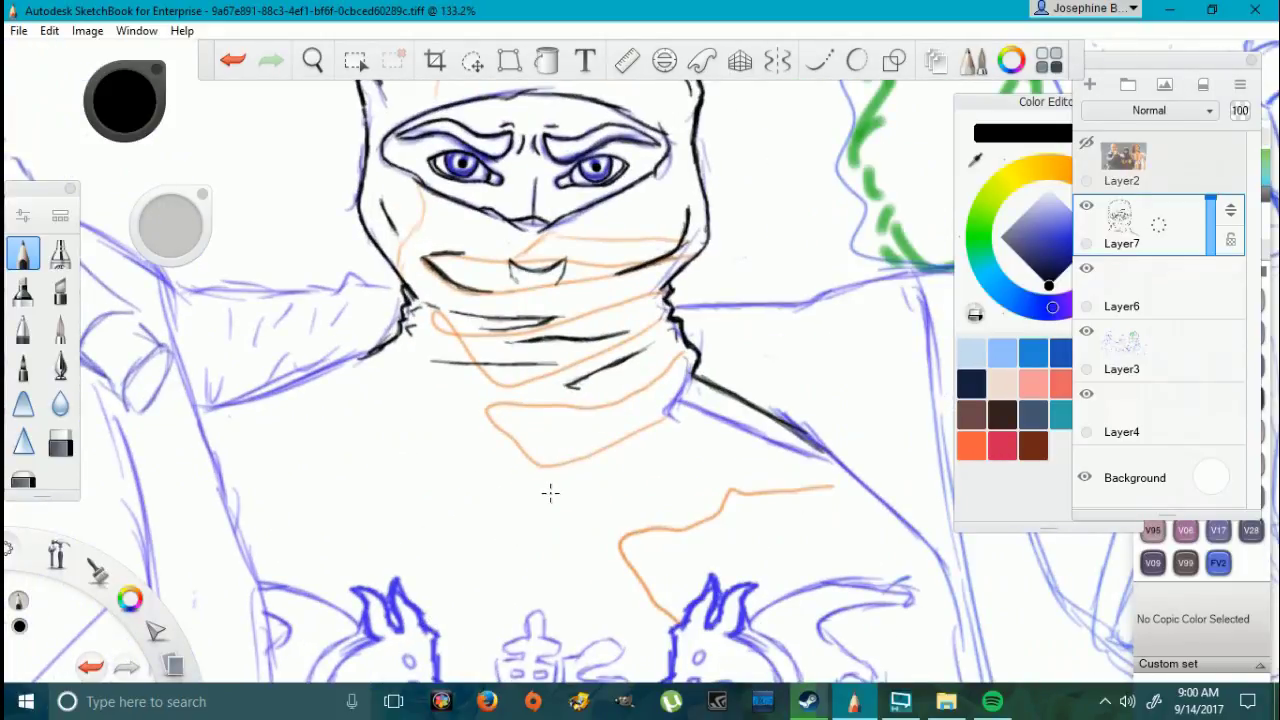
scroll(201, 414, up, 2)
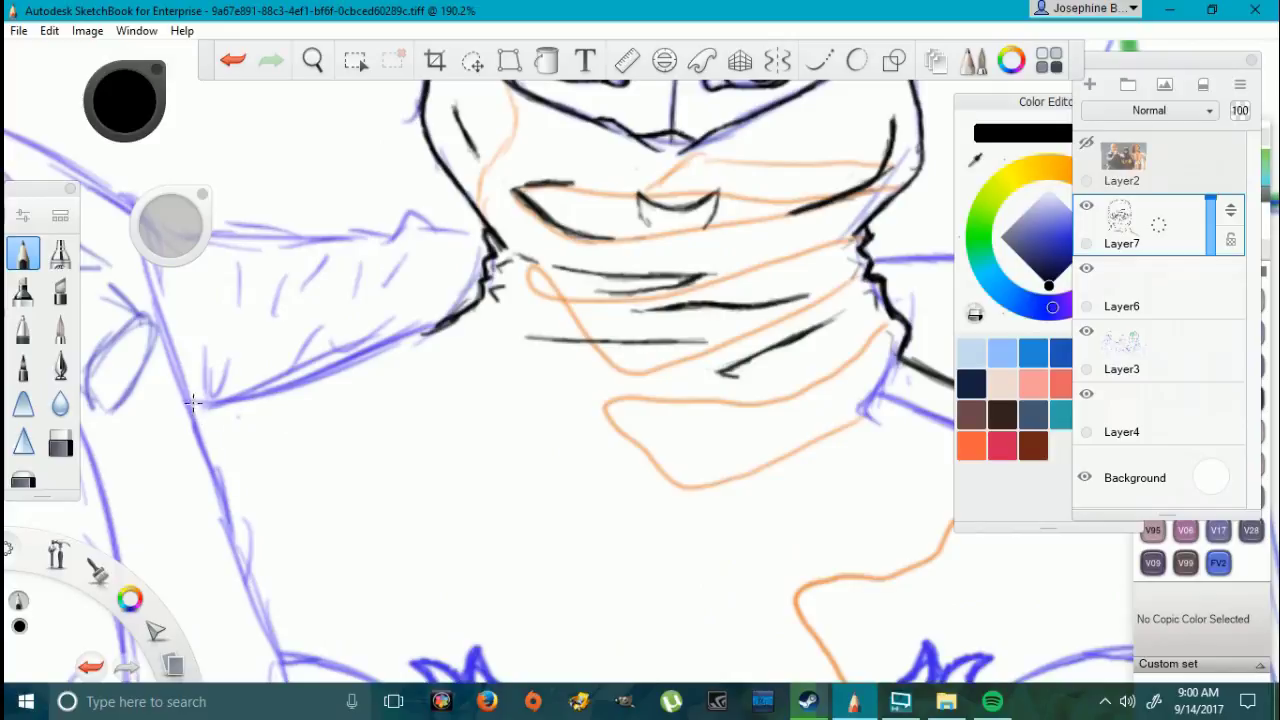
mouse_move(205, 406)
mouse_down()
mouse_move(438, 330)
mouse_move(340, 364)
mouse_up()
drag(222, 410, 308, 393)
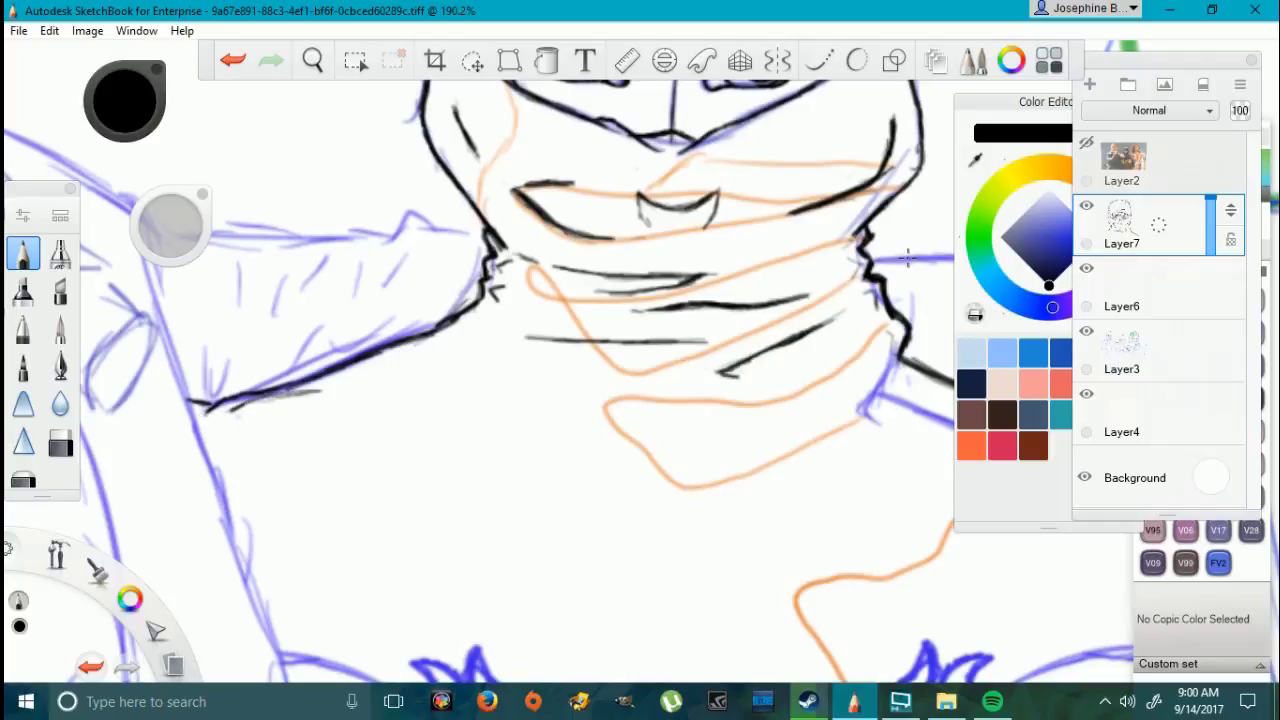
Step: Ink the fanged mouth and lower jaw of the right dragon on the shirt, plus the front curve of its neck
scroll(804, 354, down, 5)
scroll(929, 491, up, 4)
scroll(929, 491, down, 3)
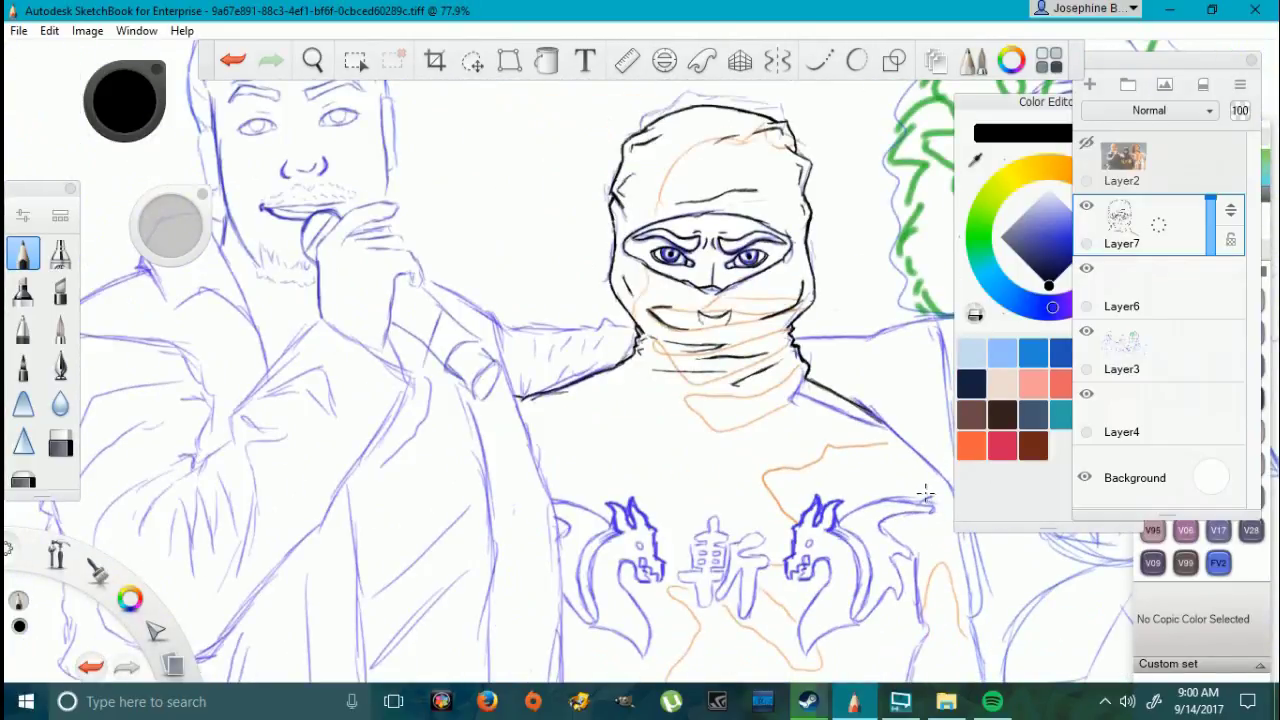
scroll(947, 557, up, 5)
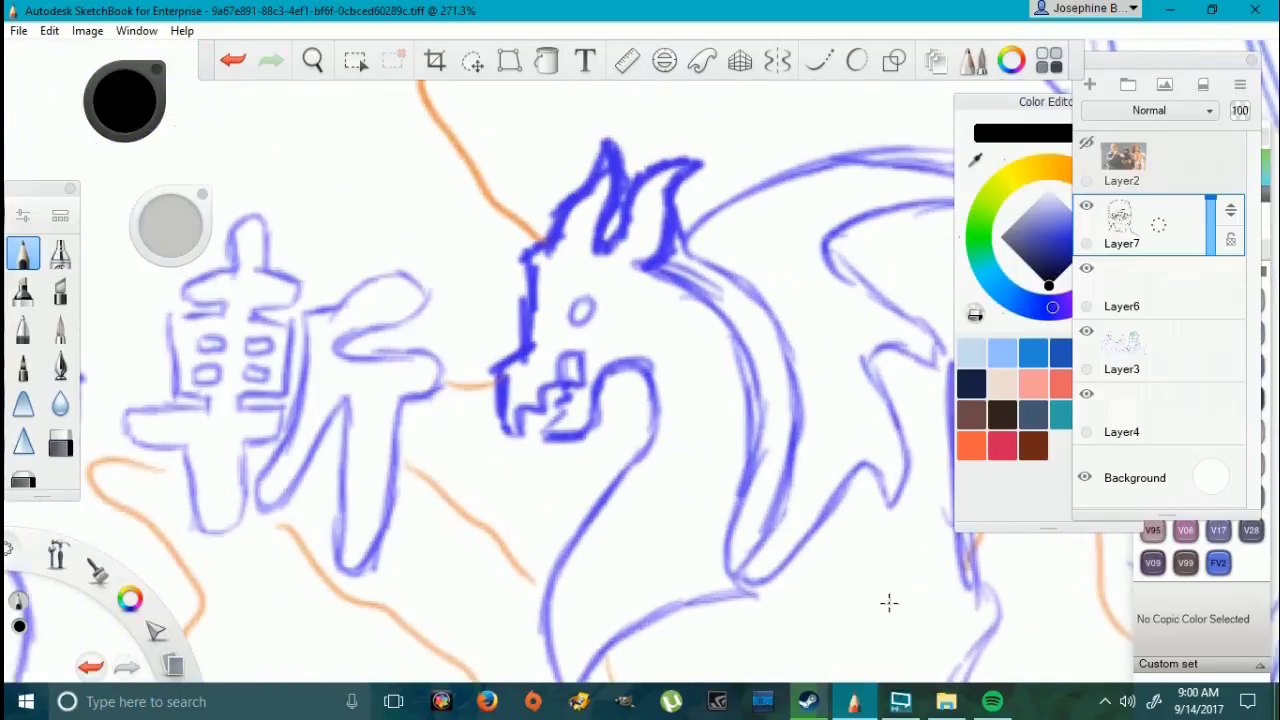
mouse_move(517, 436)
mouse_down()
mouse_move(530, 406)
mouse_move(586, 370)
mouse_up()
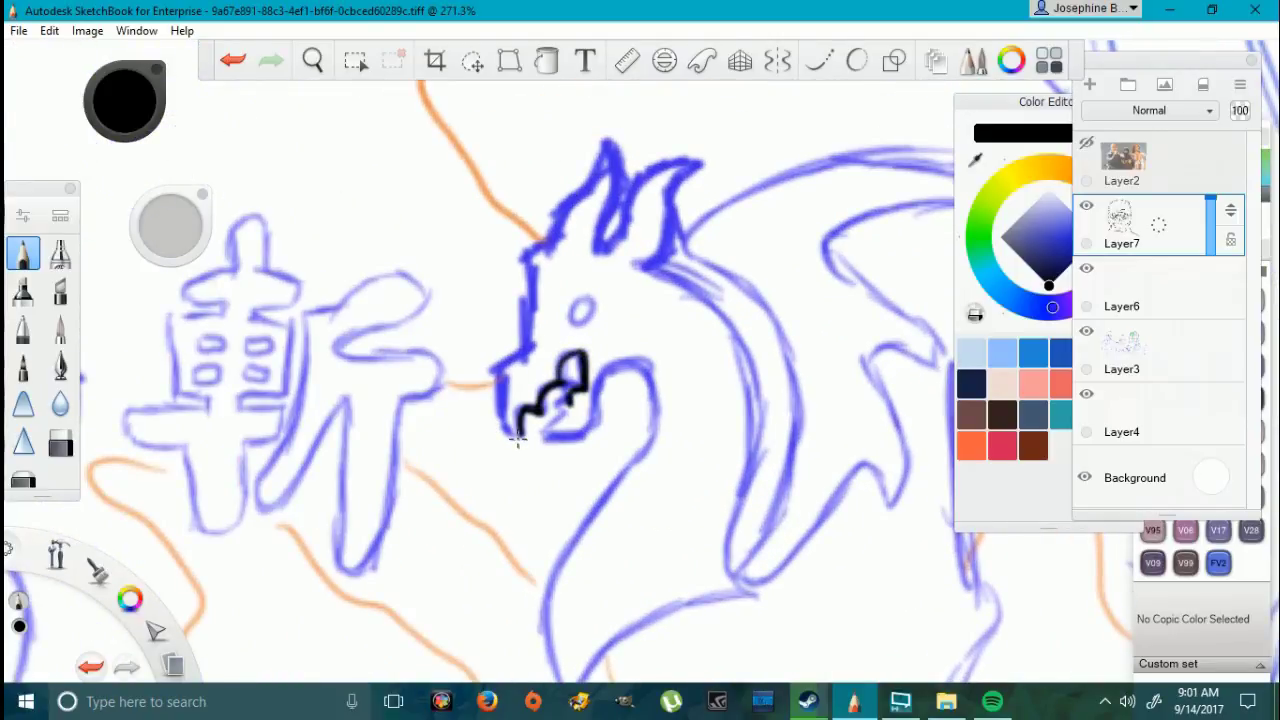
mouse_move(541, 435)
mouse_down()
mouse_move(592, 435)
mouse_move(600, 388)
mouse_move(648, 382)
mouse_up()
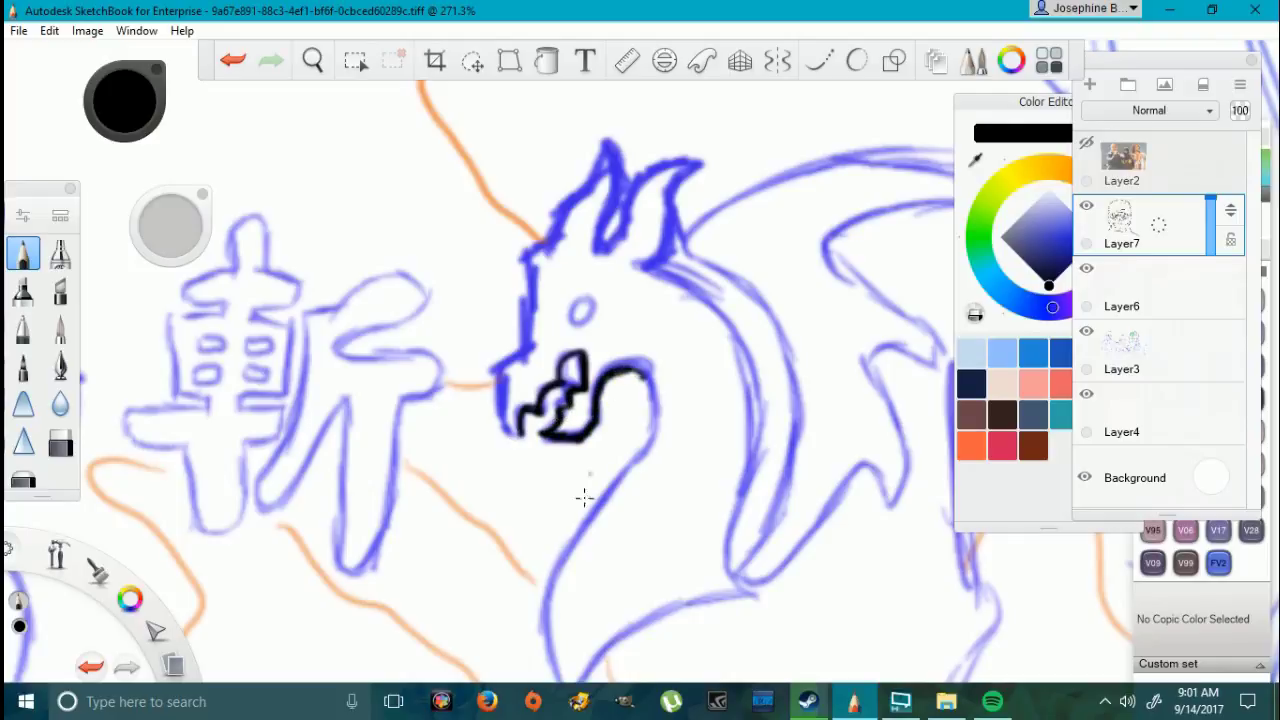
mouse_move(556, 680)
mouse_down()
mouse_move(548, 572)
mouse_move(640, 460)
mouse_up()
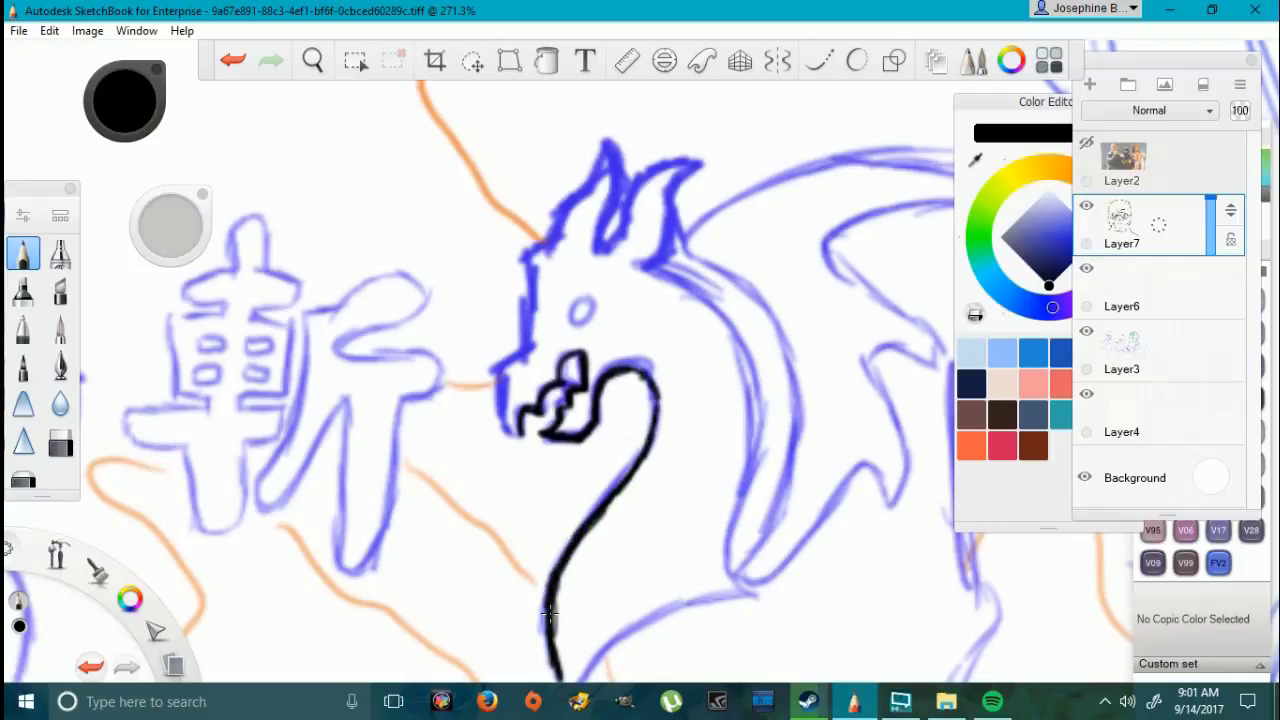
Step: Ink the right dragon's eye, erasing the round version and redrawing it as a small pointed teardrop
mouse_move(578, 300)
mouse_down()
mouse_move(590, 315)
mouse_move(588, 298)
mouse_up()
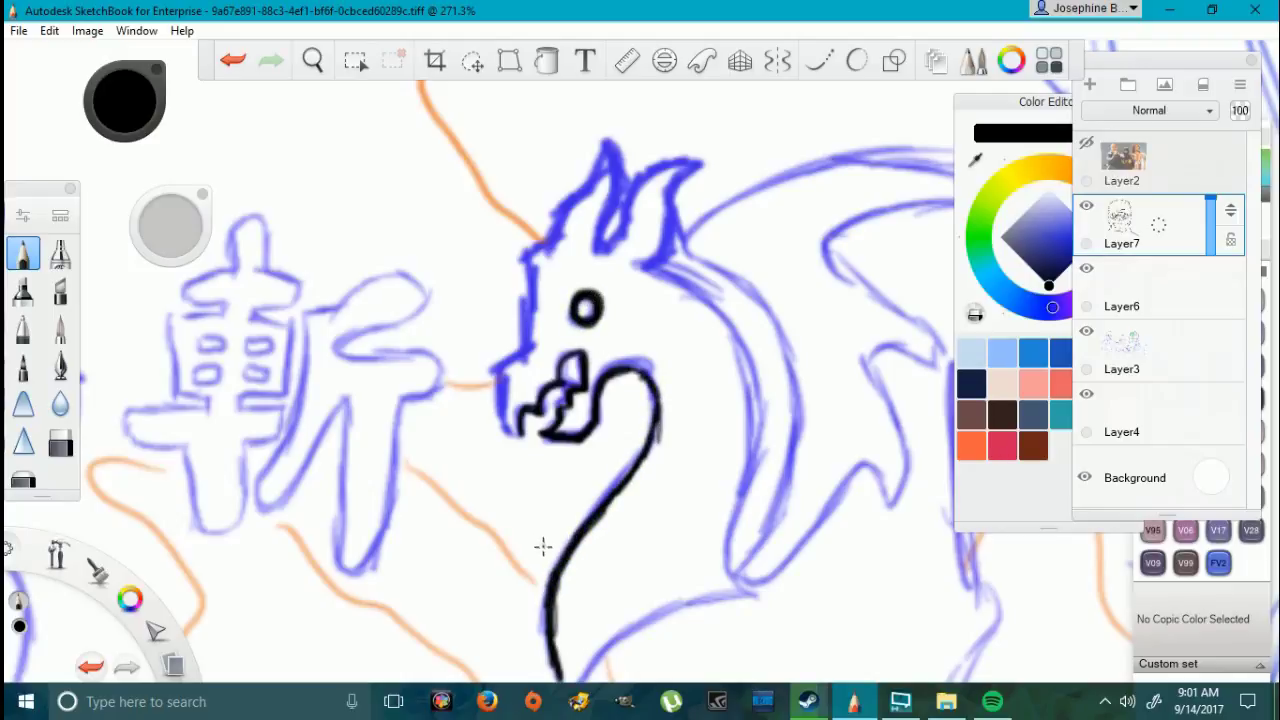
click(62, 445)
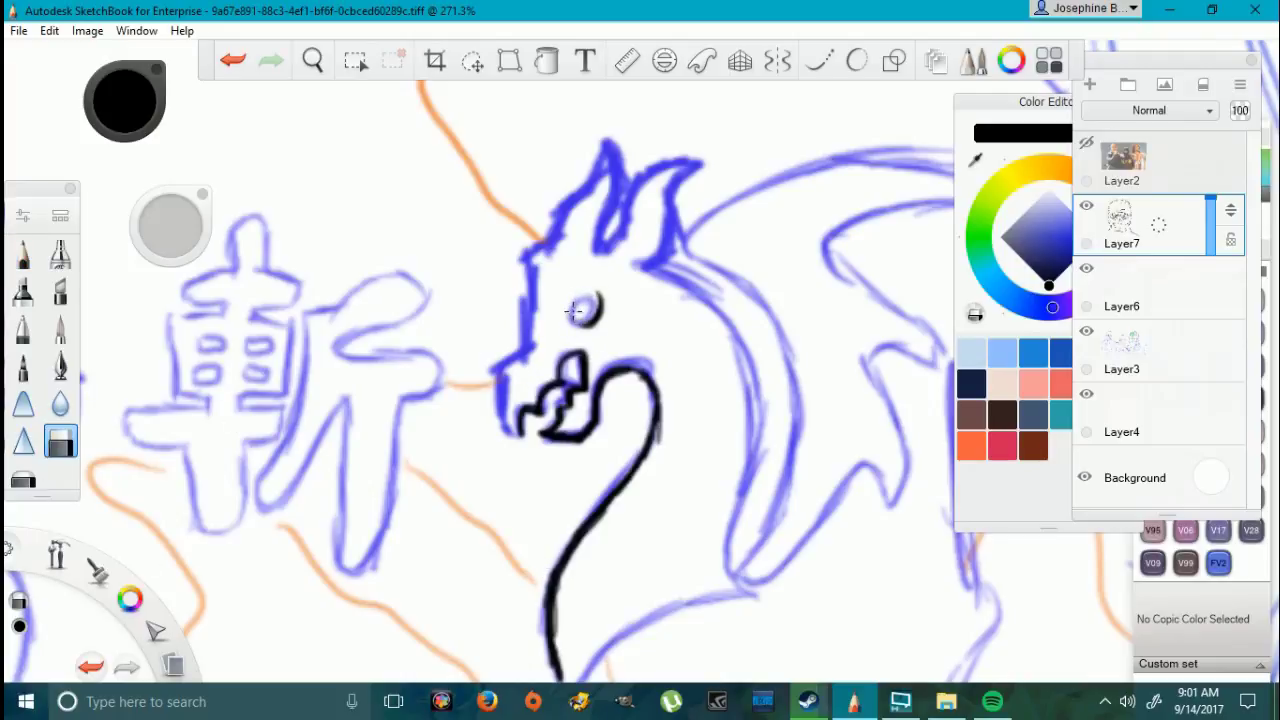
click(23, 253)
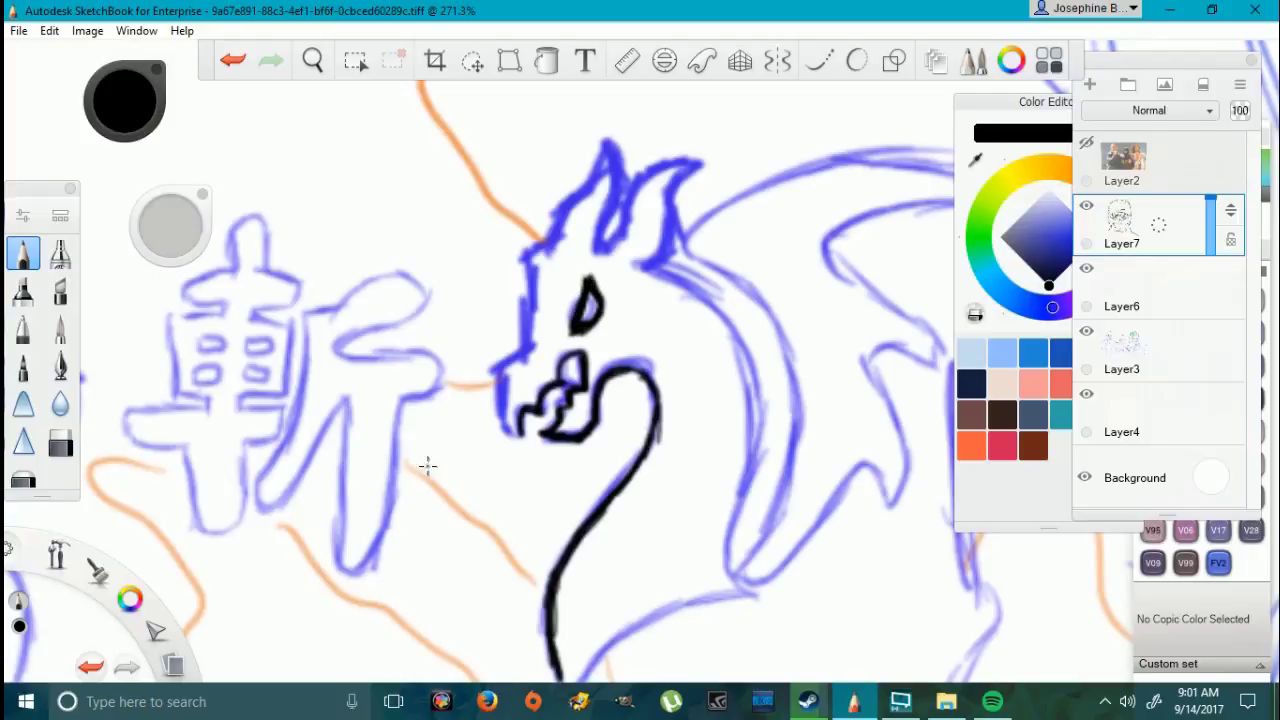
key(e)
key(e)
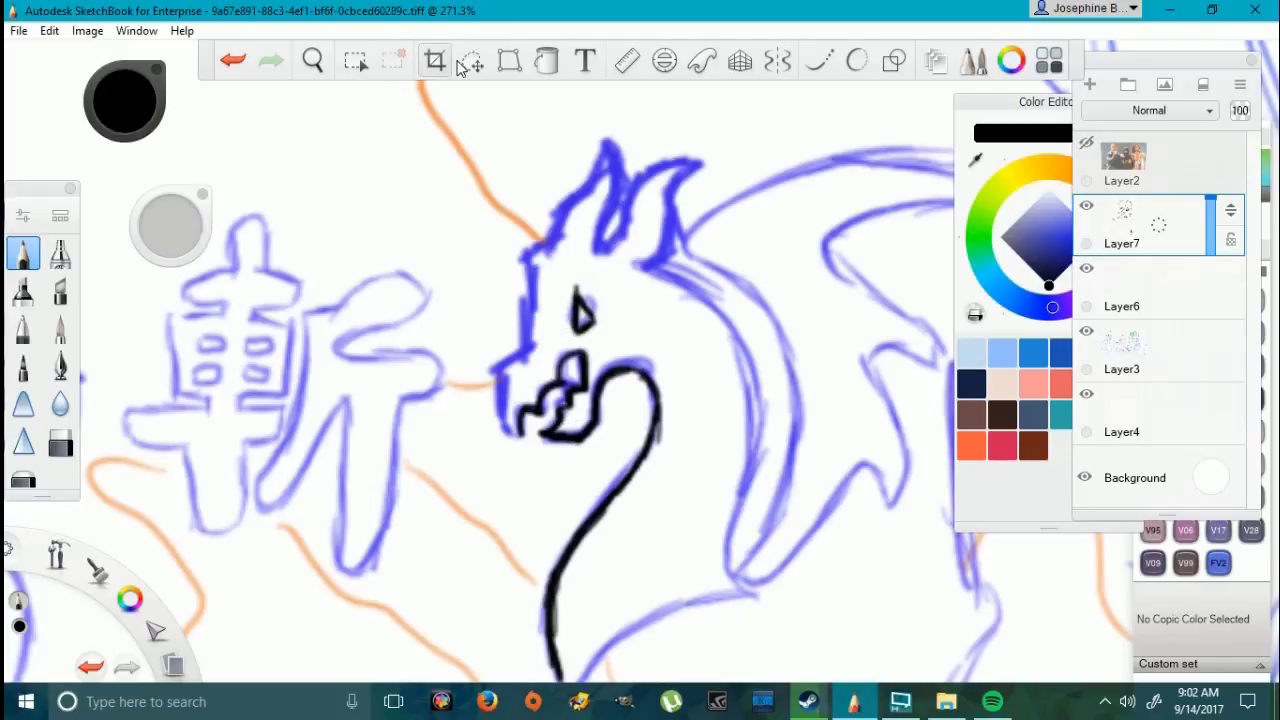
Step: Lasso the right dragon's inked eye and rotate it so the point slants up toward the horns
click(356, 60)
drag(580, 272, 601, 290)
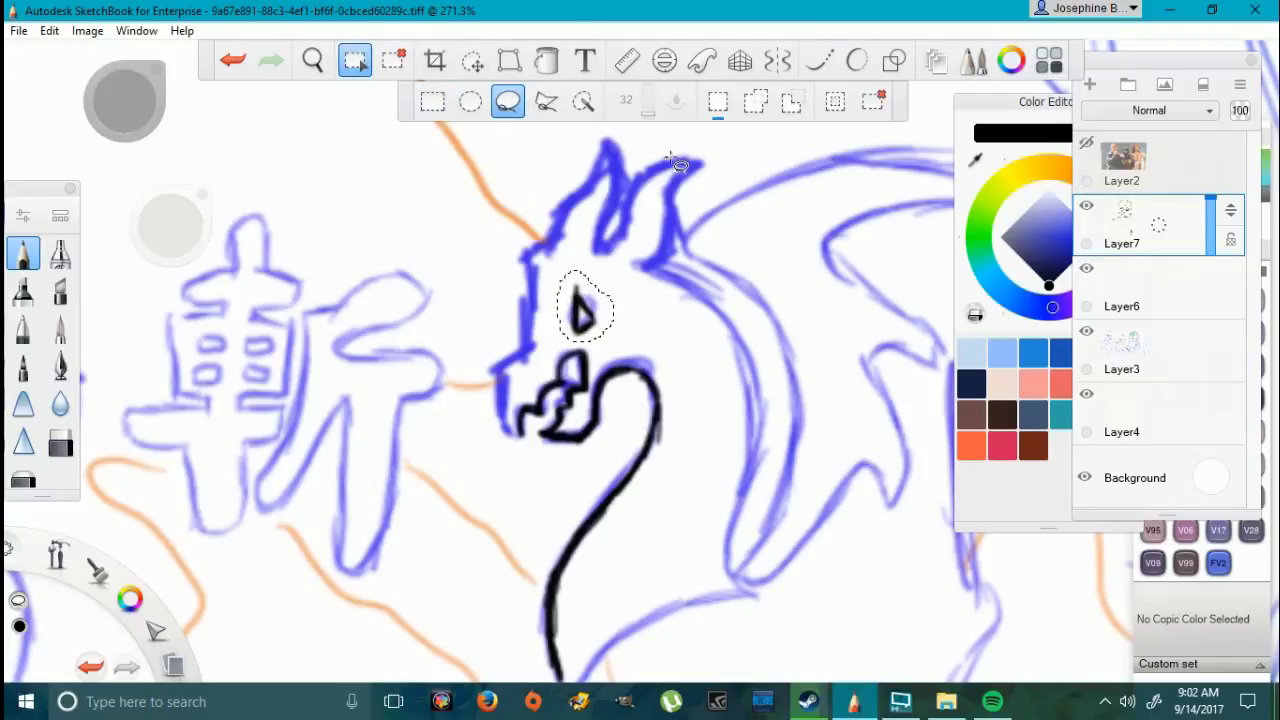
click(472, 60)
drag(722, 201, 720, 200)
drag(802, 281, 825, 276)
click(858, 192)
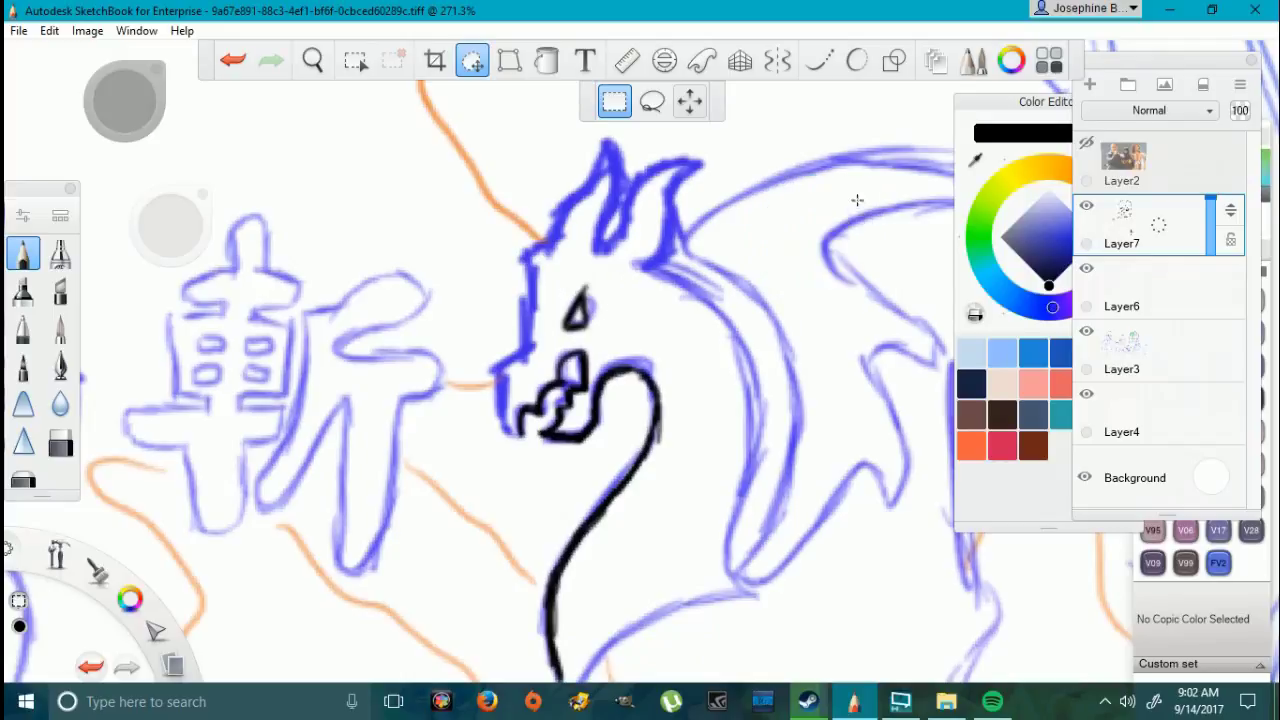
click(467, 73)
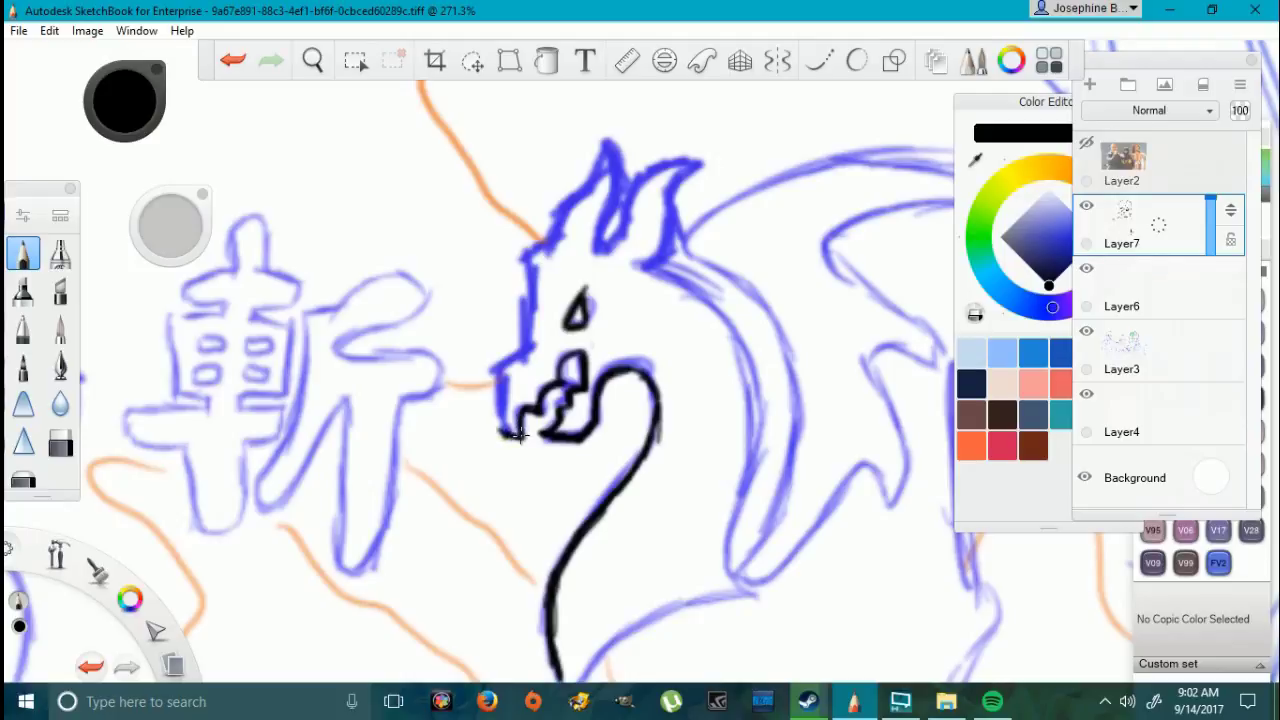
Step: Ink the right dragon's upper snout, forehead and two pointed horns in black, redoing the forehead stroke once
drag(530, 358, 557, 231)
click(240, 61)
drag(550, 249, 542, 252)
mouse_move(660, 275)
mouse_down()
mouse_move(676, 176)
mouse_move(666, 240)
mouse_up()
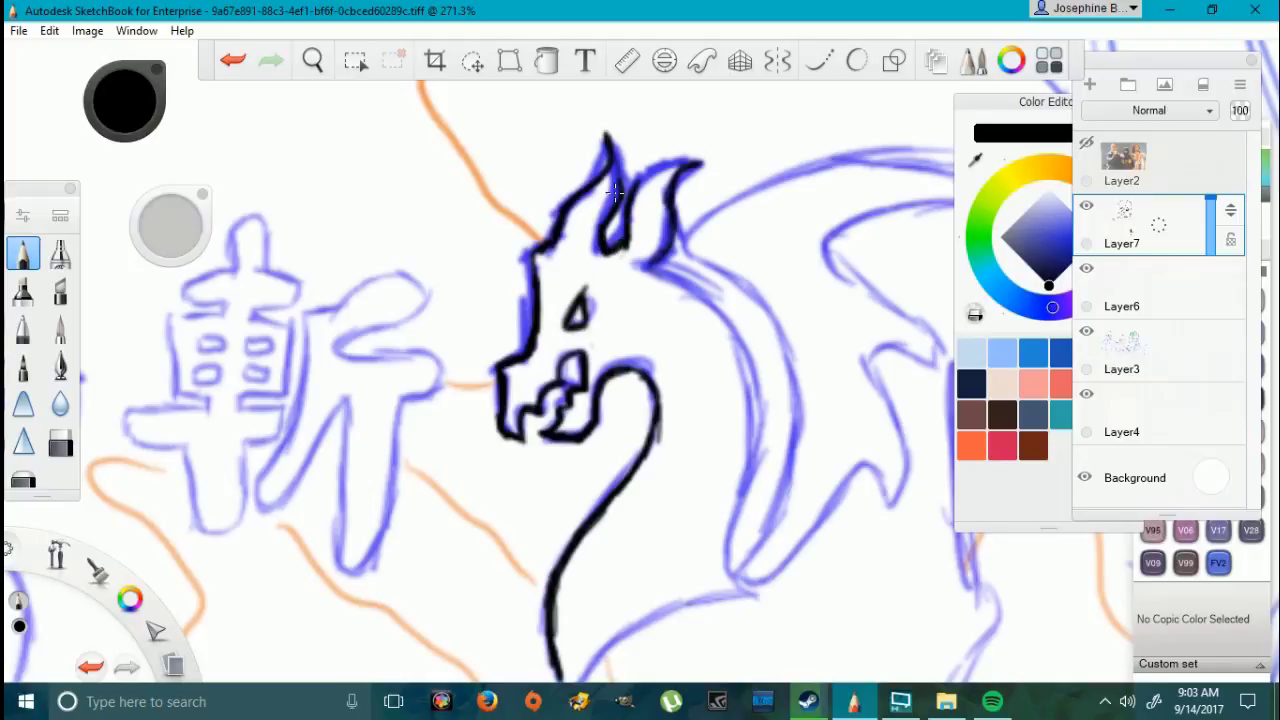
mouse_move(636, 188)
mouse_down()
mouse_move(700, 162)
mouse_move(636, 183)
mouse_up()
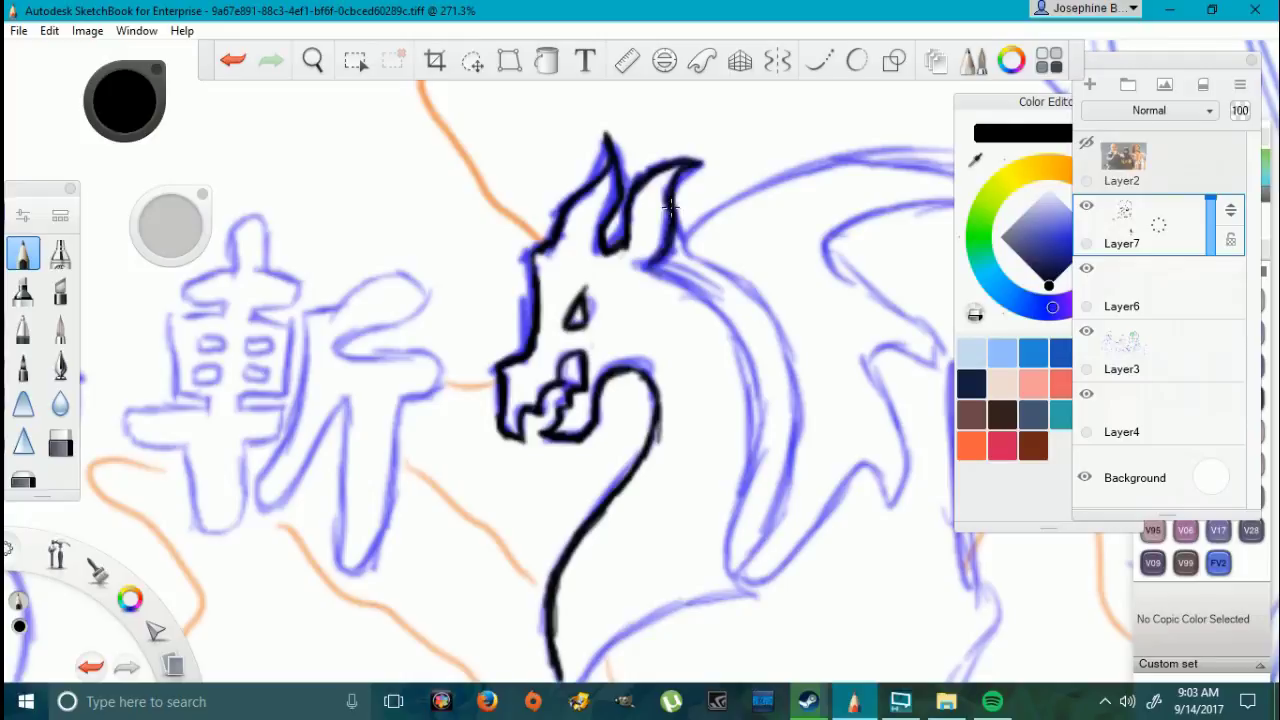
Step: Ink the back of the right dragon's neck and the long mane strip behind it, meeting in a point at the base
drag(654, 262, 727, 317)
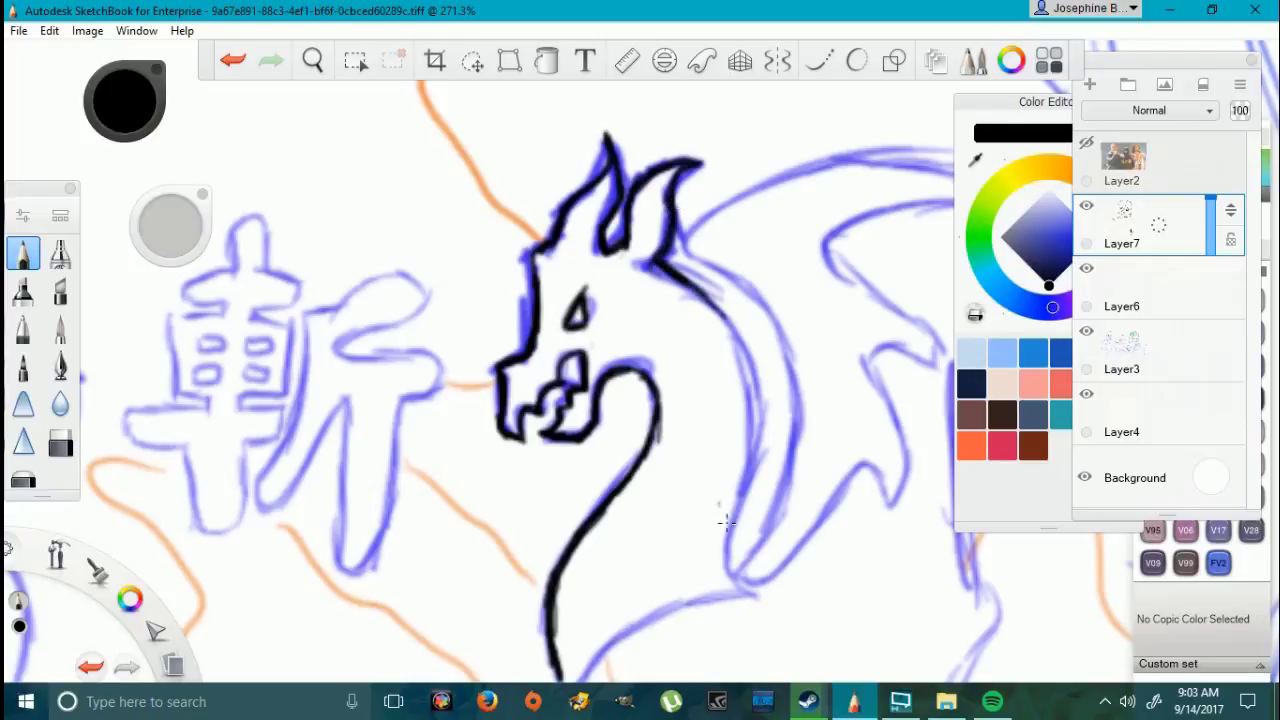
mouse_move(752, 593)
mouse_down()
mouse_move(727, 508)
mouse_move(746, 416)
mouse_move(730, 318)
mouse_move(700, 288)
mouse_move(745, 392)
mouse_up()
mouse_move(752, 578)
mouse_down()
mouse_move(787, 498)
mouse_move(801, 390)
mouse_up()
mouse_move(690, 253)
mouse_down()
mouse_move(778, 324)
mouse_move(752, 294)
mouse_up()
drag(798, 412, 770, 314)
Step: Ink the right dragon's upper wing edge out to its pointed tip, plus the curved inner edge back to the first notch
mouse_move(682, 246)
mouse_down()
mouse_move(732, 204)
mouse_move(870, 160)
mouse_up()
drag(706, 228, 775, 186)
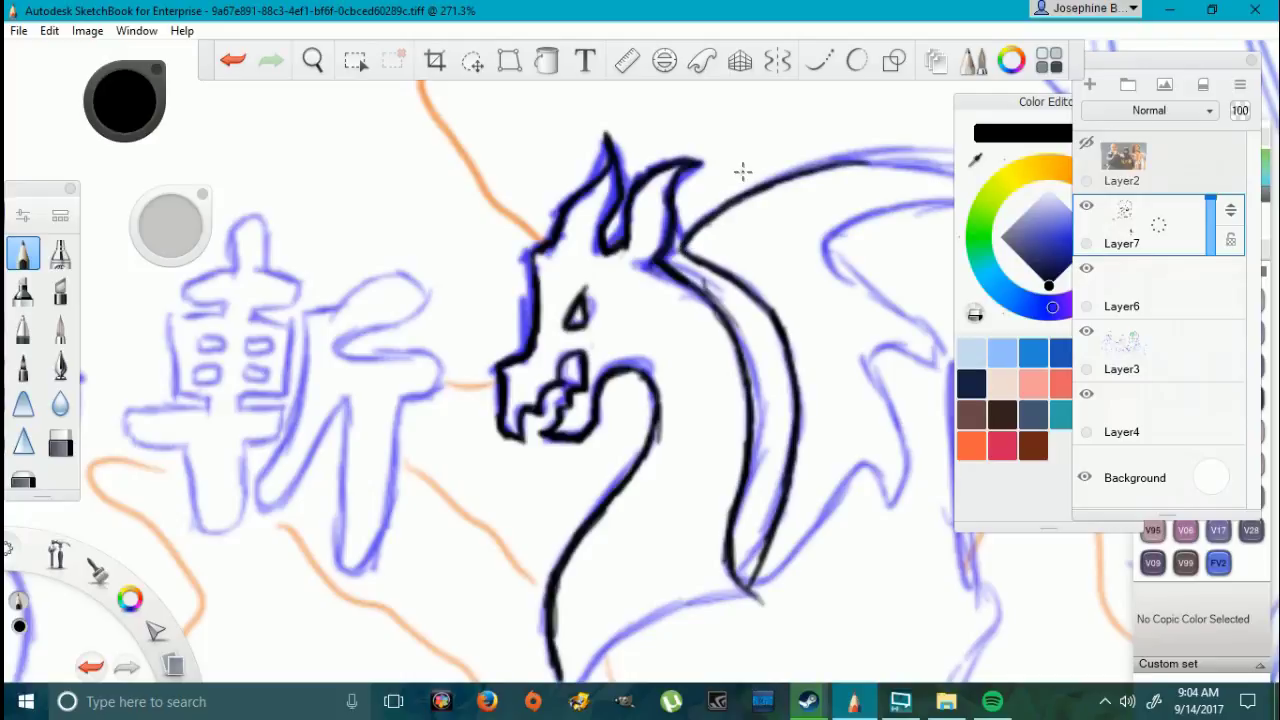
scroll(716, 180, down, 3)
scroll(888, 176, up, 5)
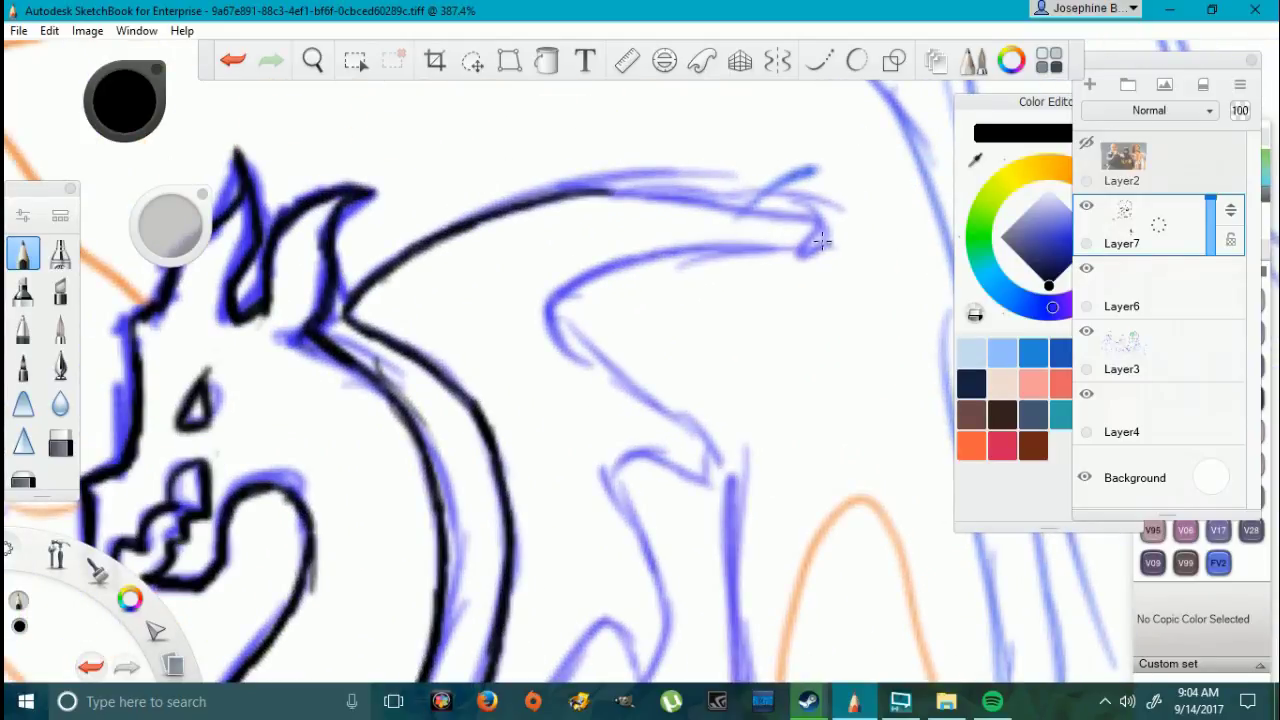
drag(830, 243, 692, 209)
drag(604, 189, 835, 245)
mouse_move(679, 458)
mouse_down()
mouse_move(566, 349)
mouse_move(556, 325)
mouse_move(588, 312)
mouse_move(567, 354)
mouse_move(531, 292)
mouse_move(826, 274)
mouse_move(823, 253)
mouse_move(804, 246)
mouse_move(652, 251)
mouse_up()
drag(855, 250, 733, 237)
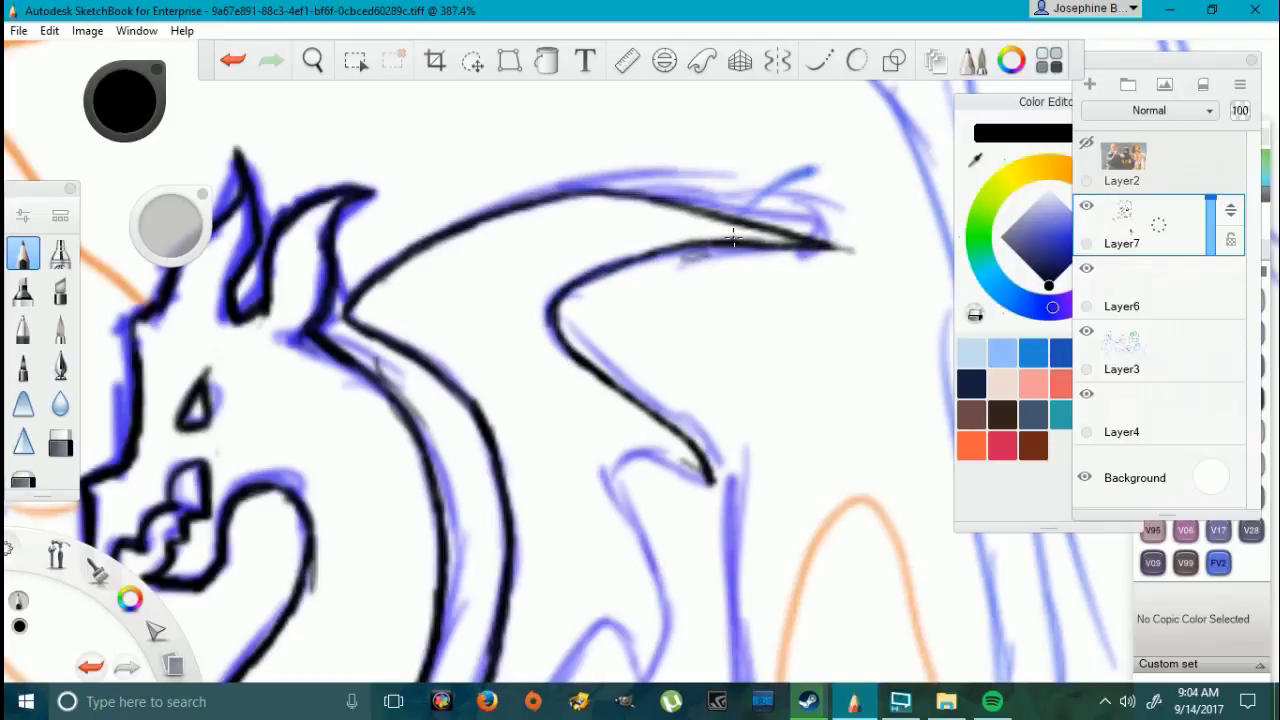
drag(595, 373, 662, 424)
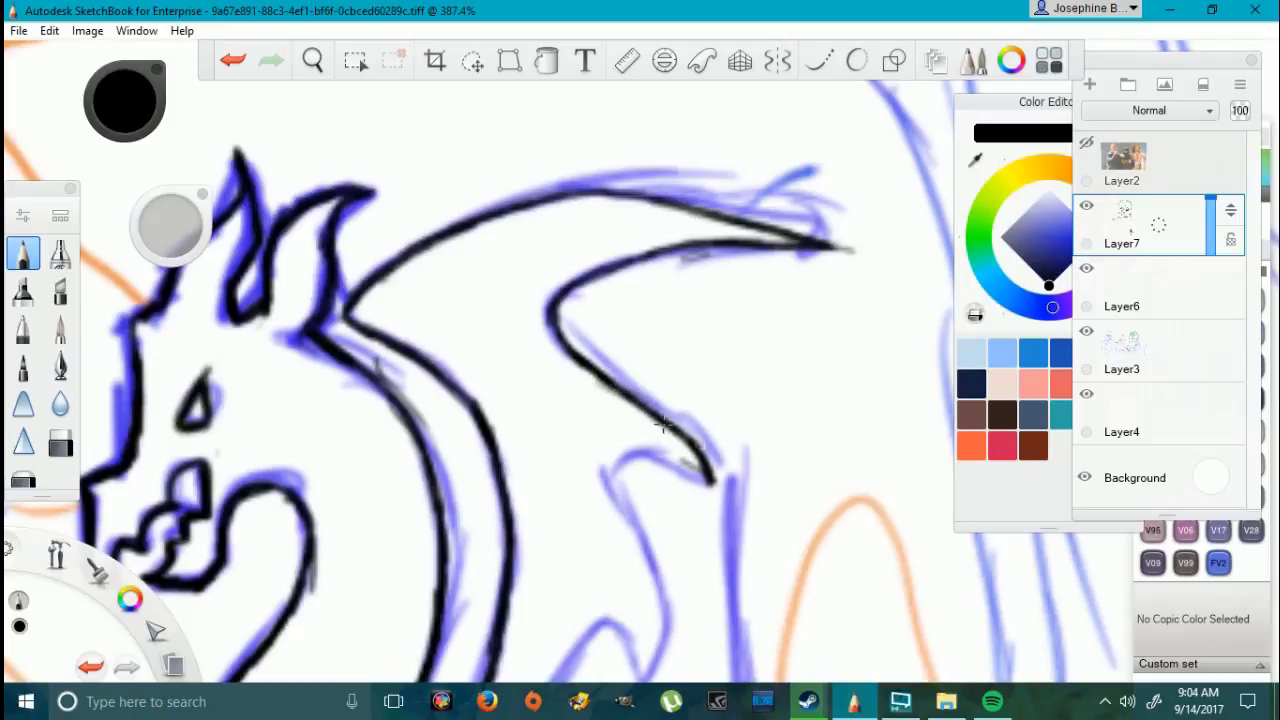
Step: Ink the wing's jagged lower edge from the first notch to the mane's base, cleaning up the corner with the eraser
scroll(604, 500, down, 6)
scroll(553, 635, up, 8)
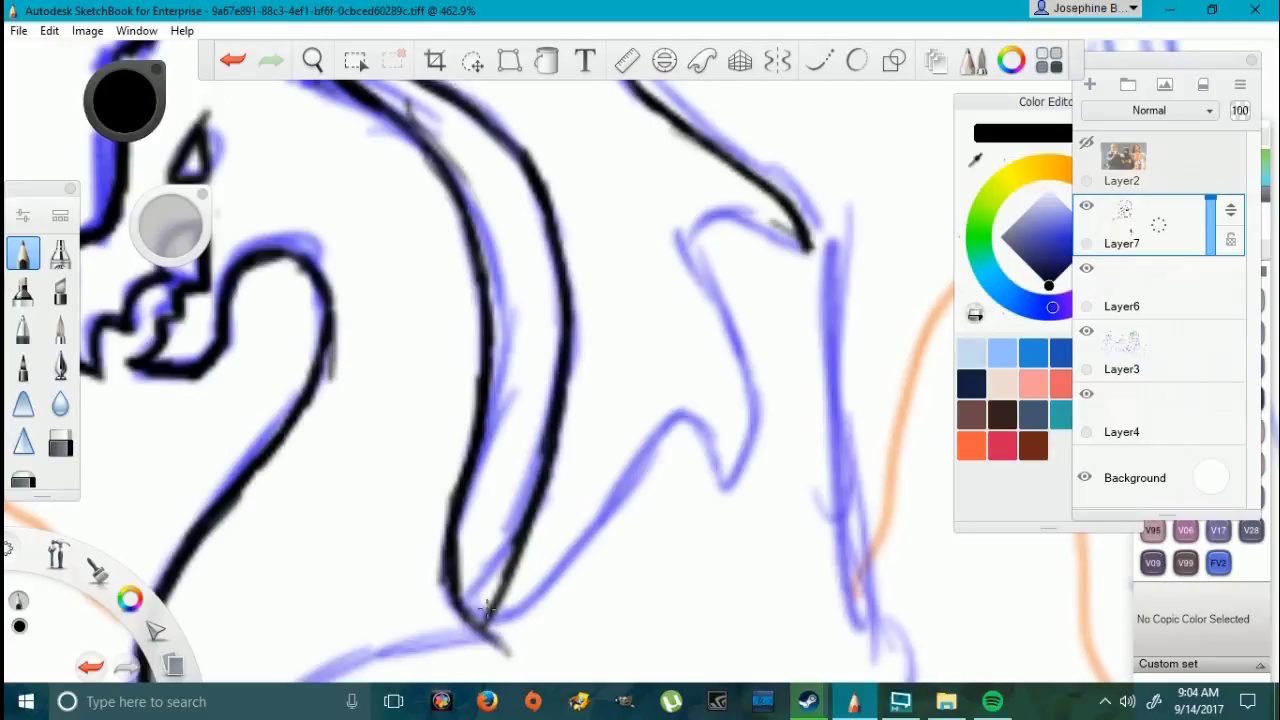
mouse_move(488, 608)
mouse_down()
mouse_move(546, 592)
mouse_move(676, 430)
mouse_move(703, 432)
mouse_move(728, 482)
mouse_move(721, 490)
mouse_move(760, 385)
mouse_move(694, 250)
mouse_move(720, 212)
mouse_move(750, 220)
mouse_move(740, 210)
mouse_move(800, 245)
mouse_up()
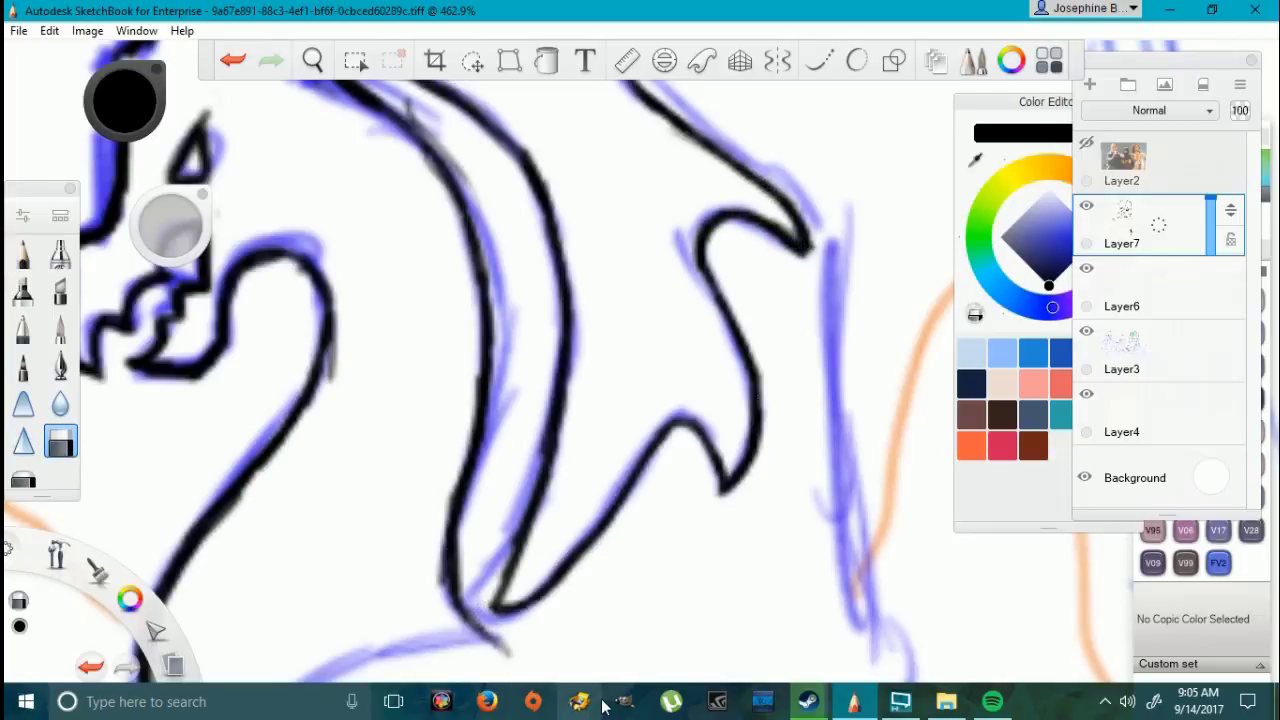
click(38, 258)
Step: Ink the pointed bottom of the right dragon's neck and its lower curve up to the mane, thickening the front neck line
scroll(163, 417, down, 2)
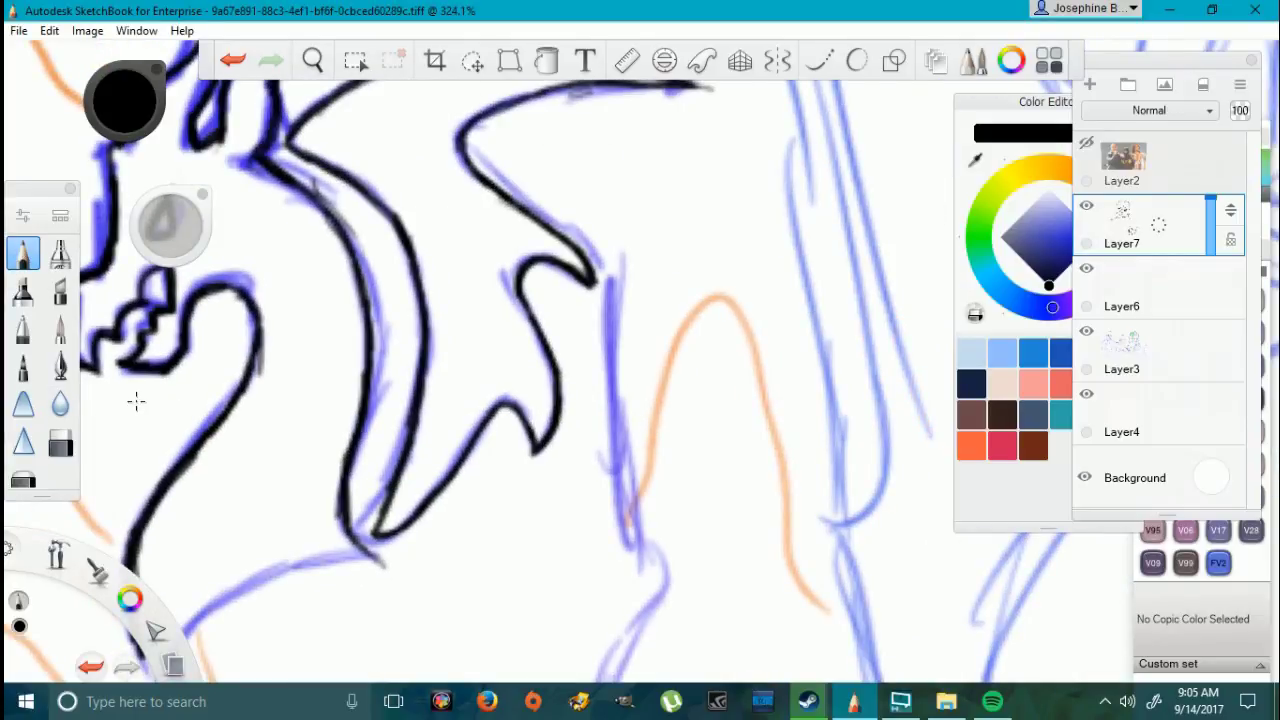
scroll(136, 401, down, 1)
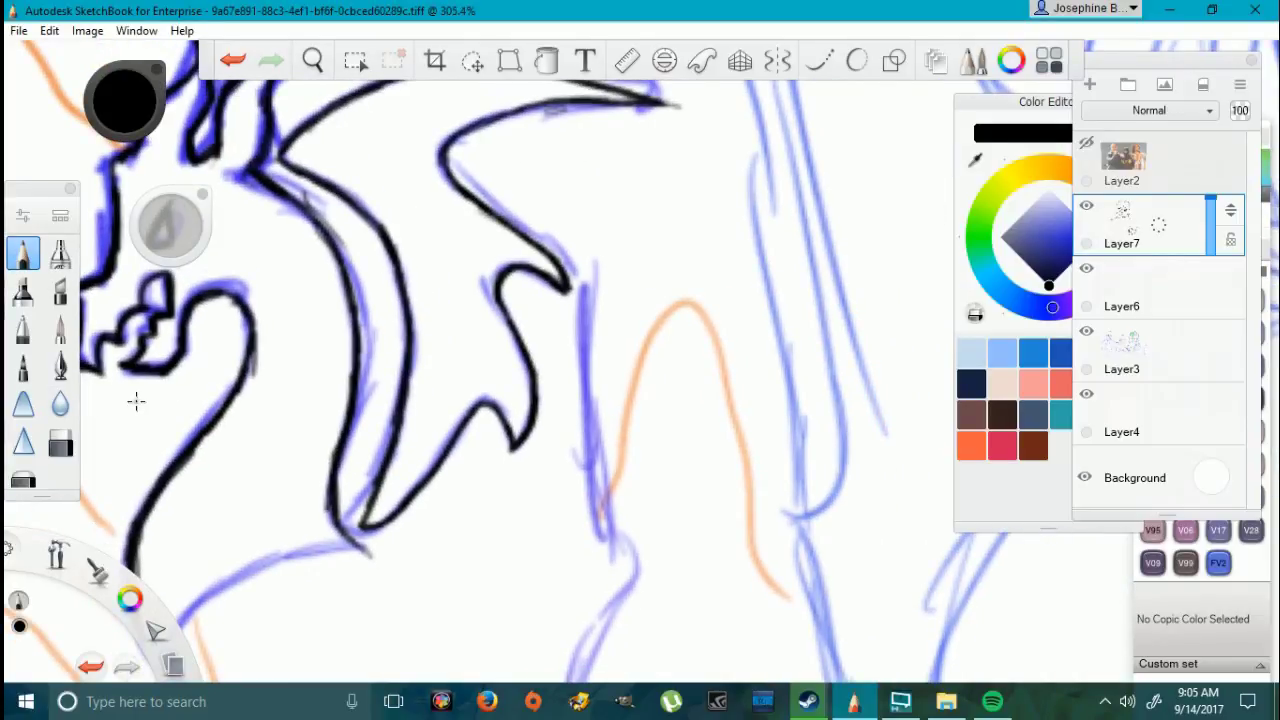
scroll(64, 550, down, 6)
scroll(54, 582, up, 7)
scroll(268, 170, up, 1)
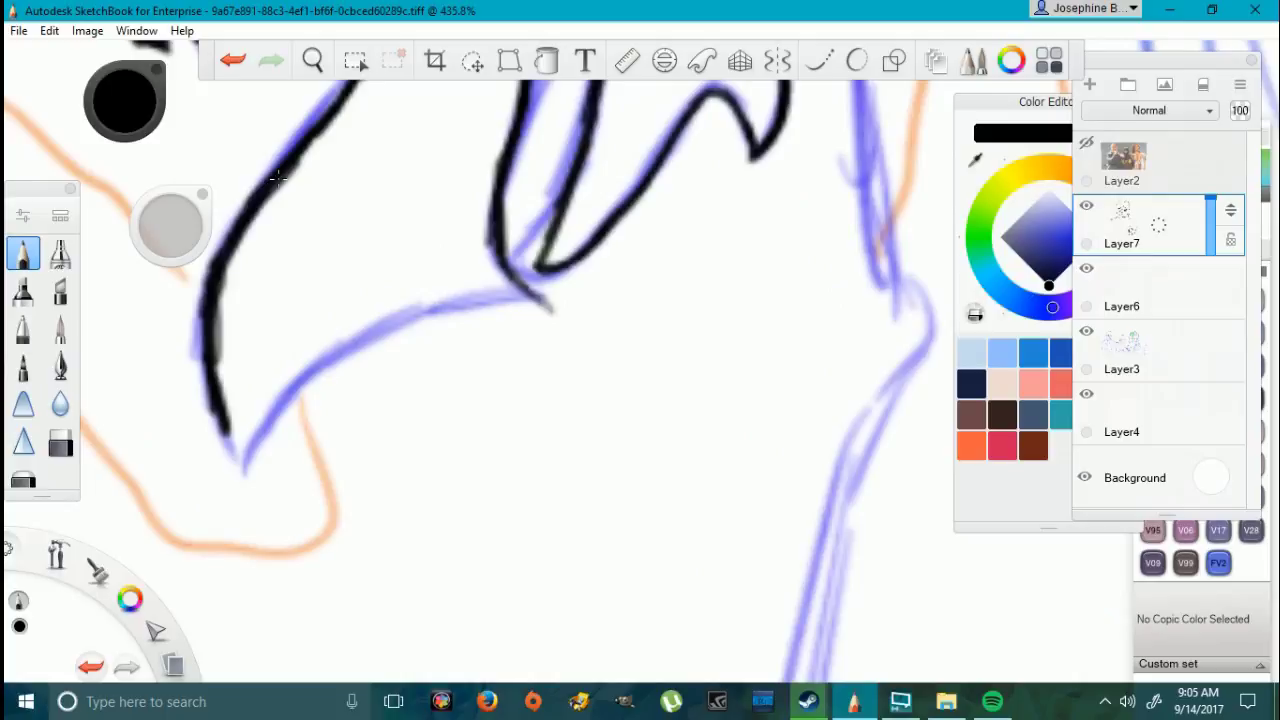
drag(221, 419, 245, 461)
mouse_move(209, 385)
mouse_down()
mouse_move(238, 446)
mouse_move(337, 352)
mouse_up()
mouse_move(245, 462)
mouse_down()
mouse_move(310, 372)
mouse_move(417, 314)
mouse_move(476, 300)
mouse_up()
mouse_move(500, 255)
mouse_down()
mouse_move(555, 313)
mouse_move(470, 300)
mouse_up()
mouse_move(379, 331)
mouse_down()
mouse_move(466, 303)
mouse_move(352, 343)
mouse_up()
drag(325, 128, 232, 219)
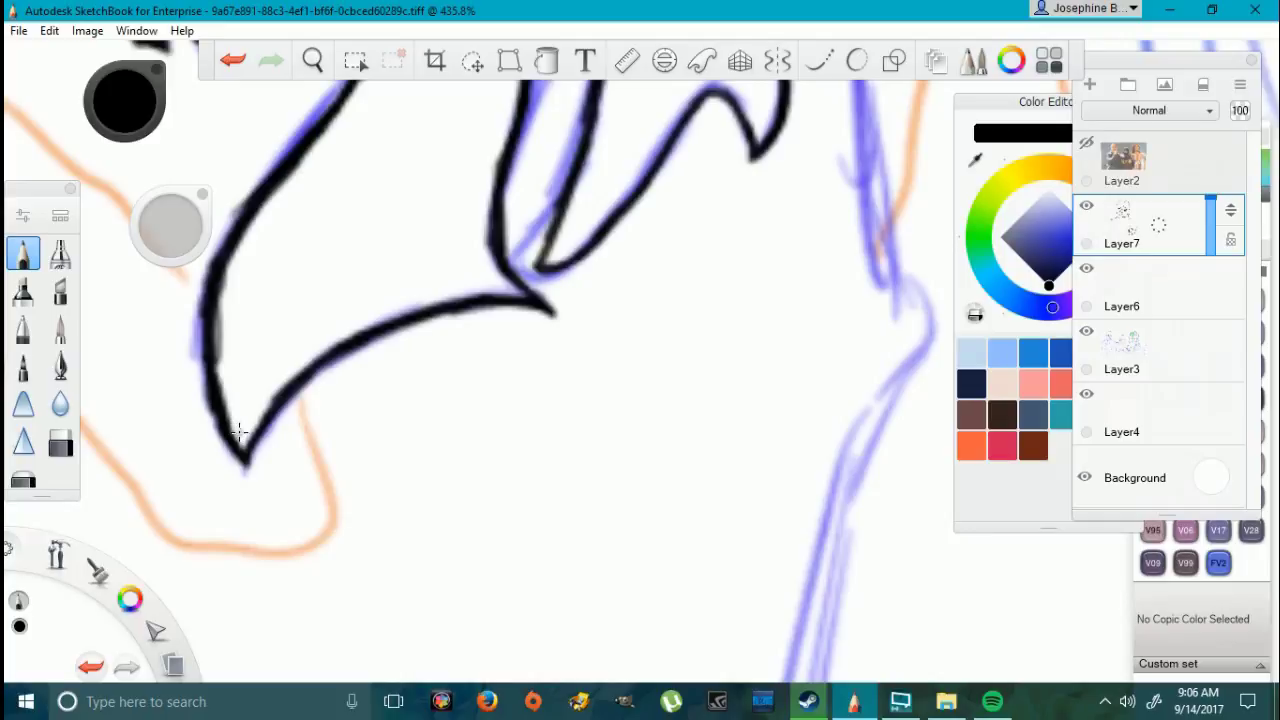
Step: Lasso the mirrored dragon copy and move it onto the left dragon's sketch on the shirt
scroll(297, 254, down, 12)
scroll(113, 165, up, 7)
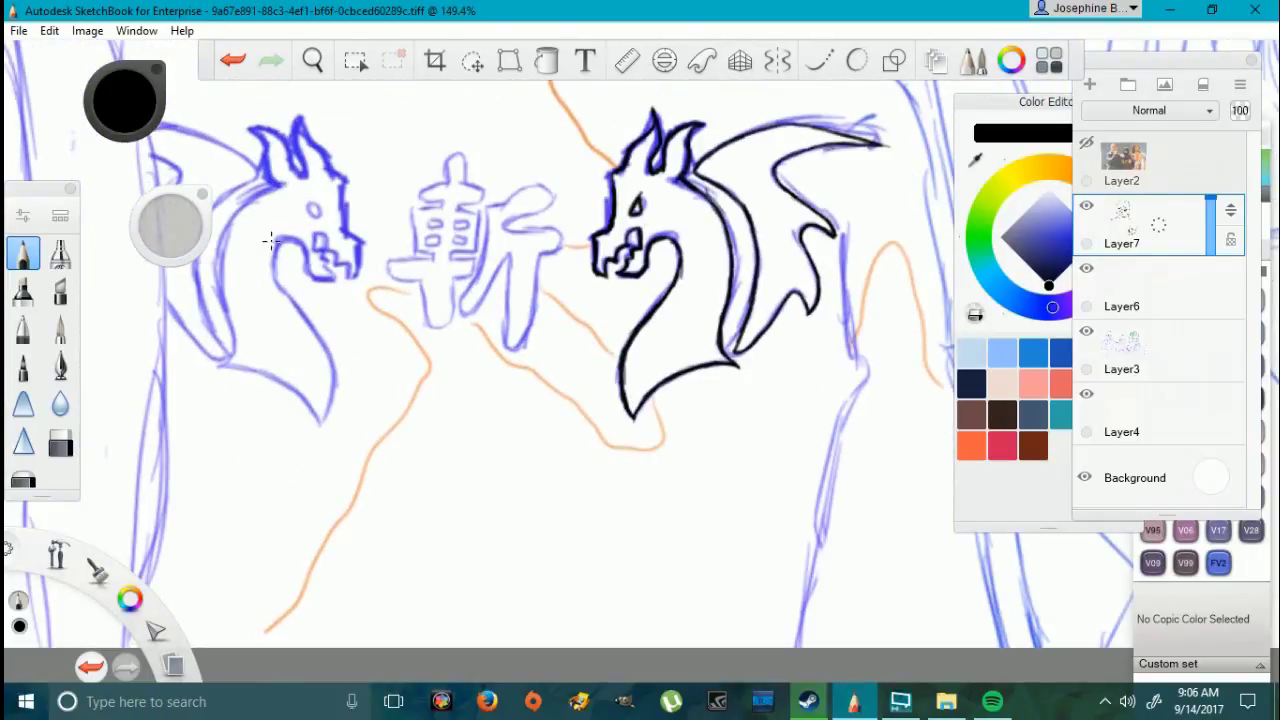
scroll(285, 245, down, 11)
scroll(128, 180, up, 8)
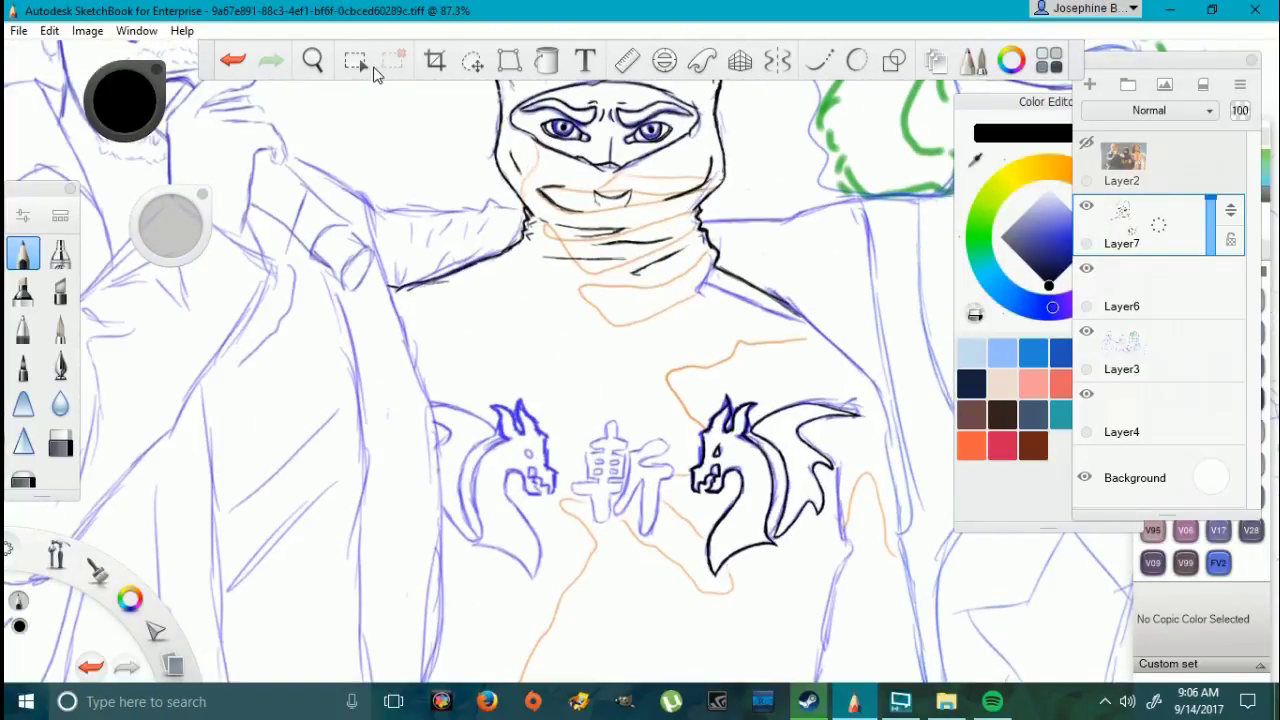
click(358, 62)
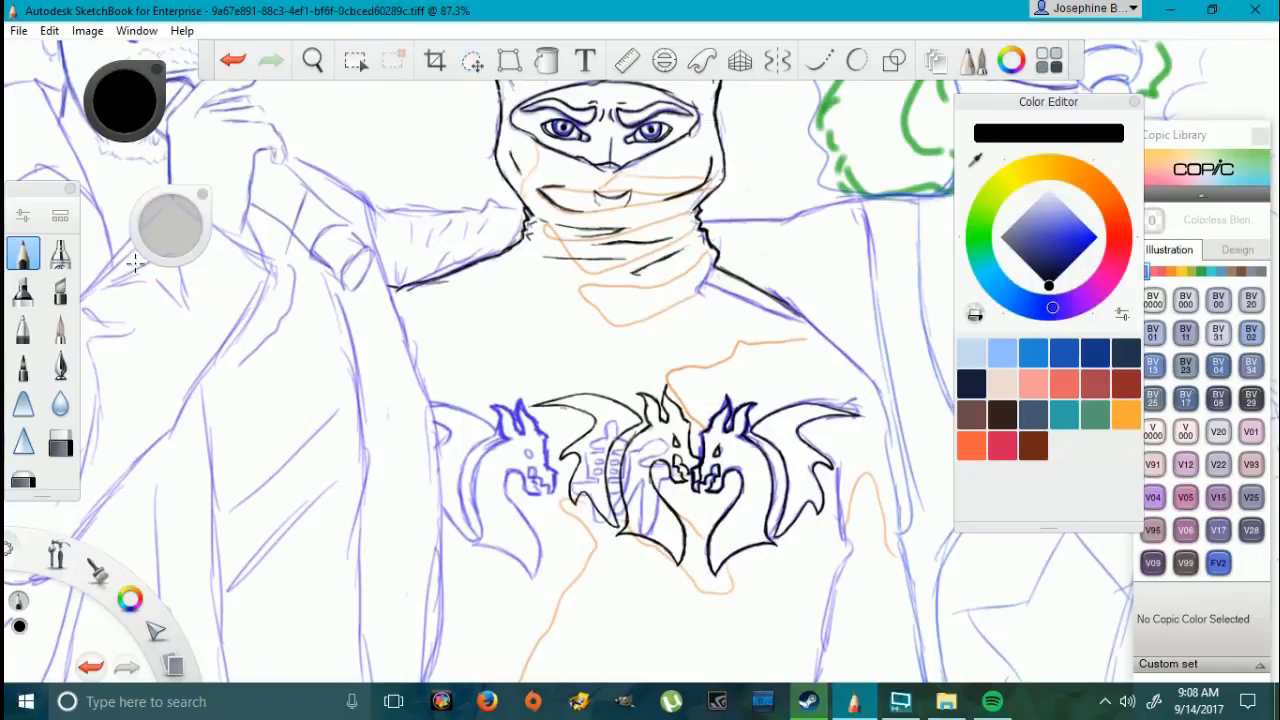
click(356, 61)
mouse_move(780, 386)
mouse_down()
mouse_move(499, 385)
mouse_move(746, 350)
mouse_up()
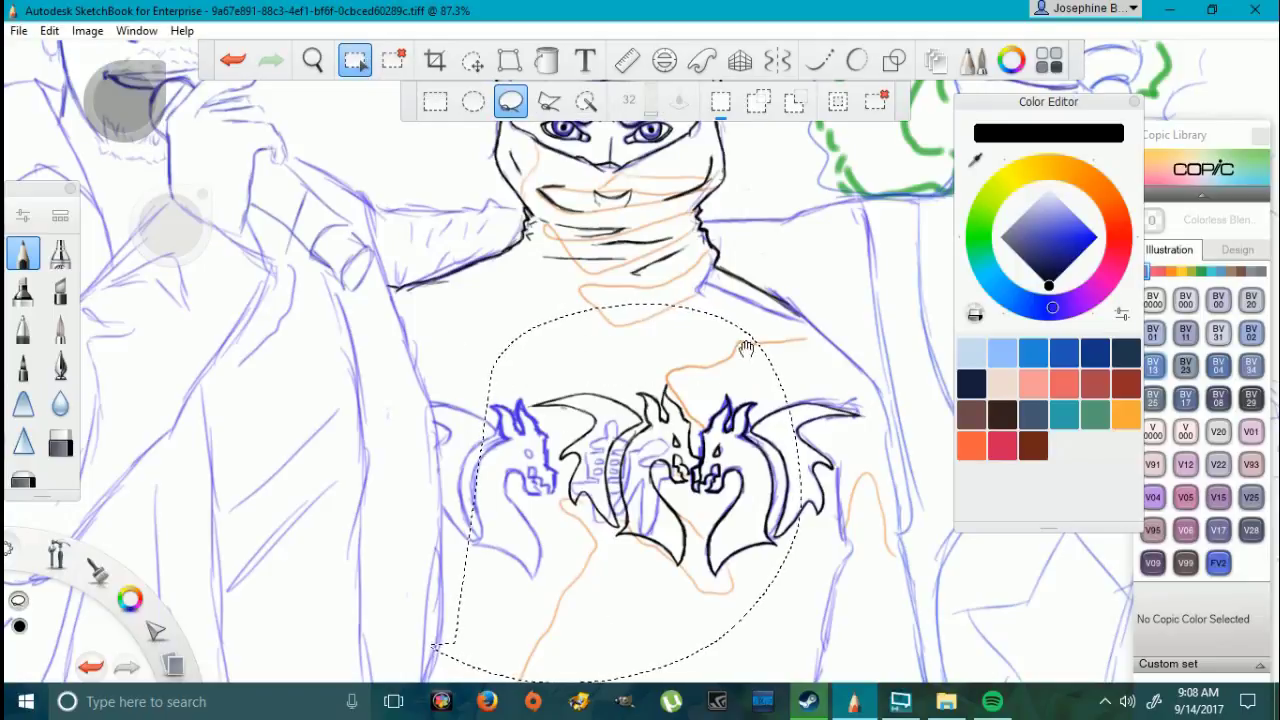
click(511, 62)
drag(668, 475, 522, 486)
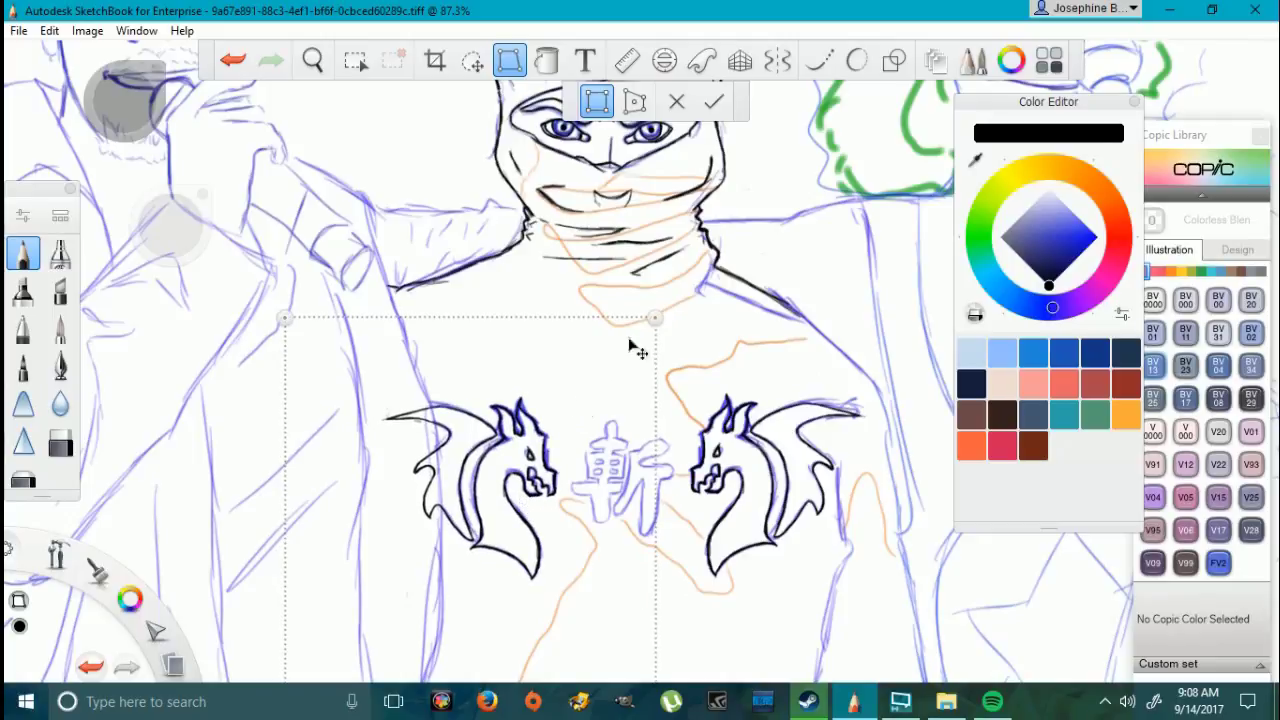
click(713, 101)
Step: Erase the part of the left dragon's wing that overlaps the neighbouring figure's coat
key(e)
drag(170, 229, 172, 212)
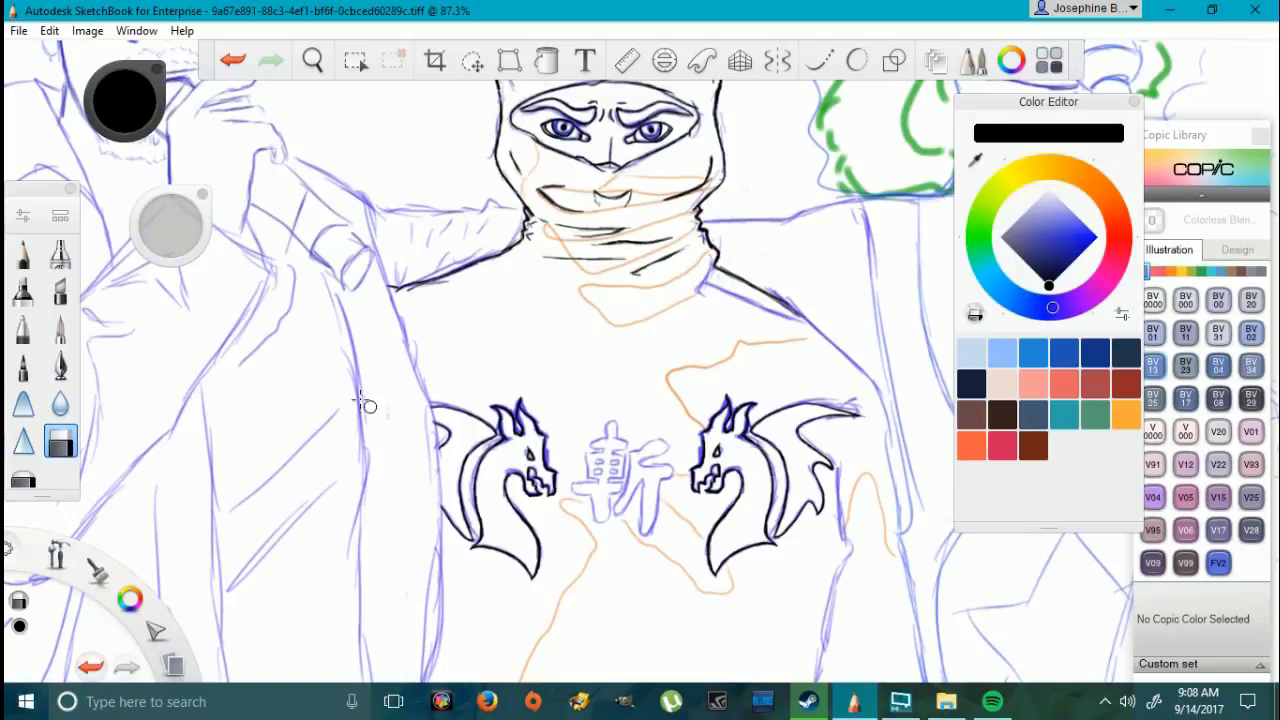
key(e)
Step: Draw two slanted guide lines through the vertical strokes of the character between the dragons
scroll(686, 434, up, 5)
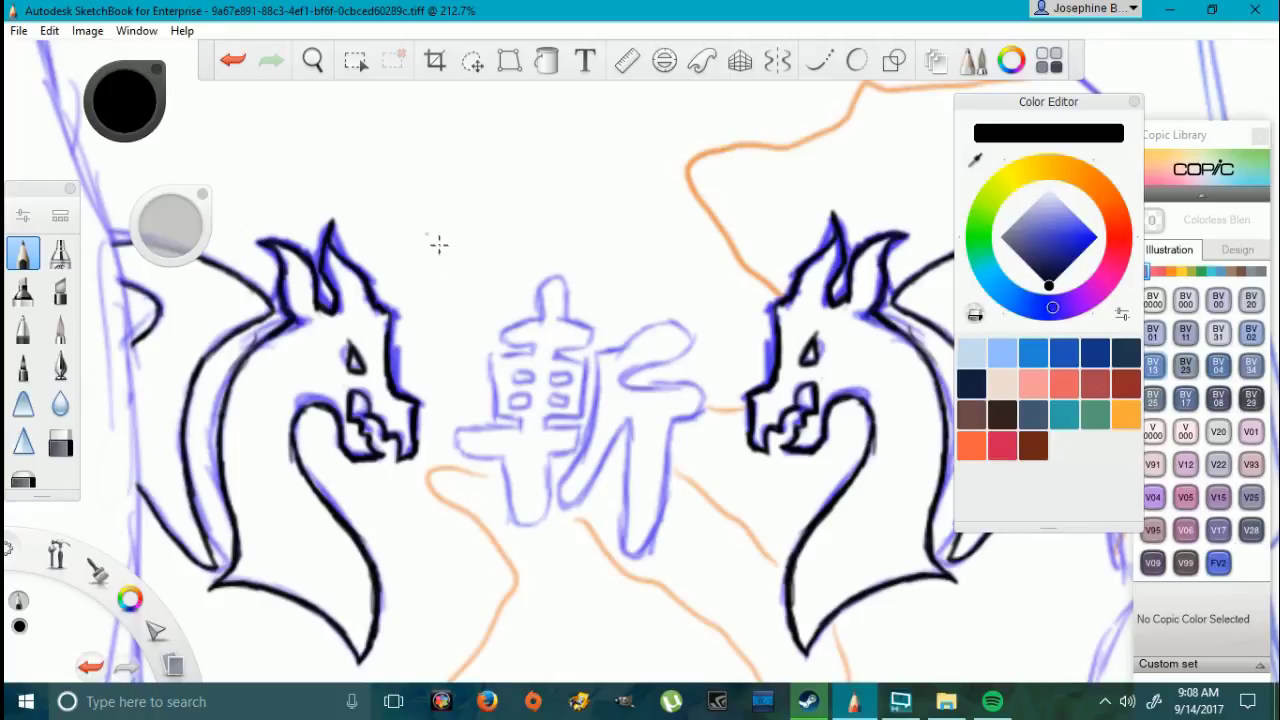
mouse_move(528, 528)
mouse_down()
mouse_move(513, 338)
mouse_move(514, 455)
mouse_up()
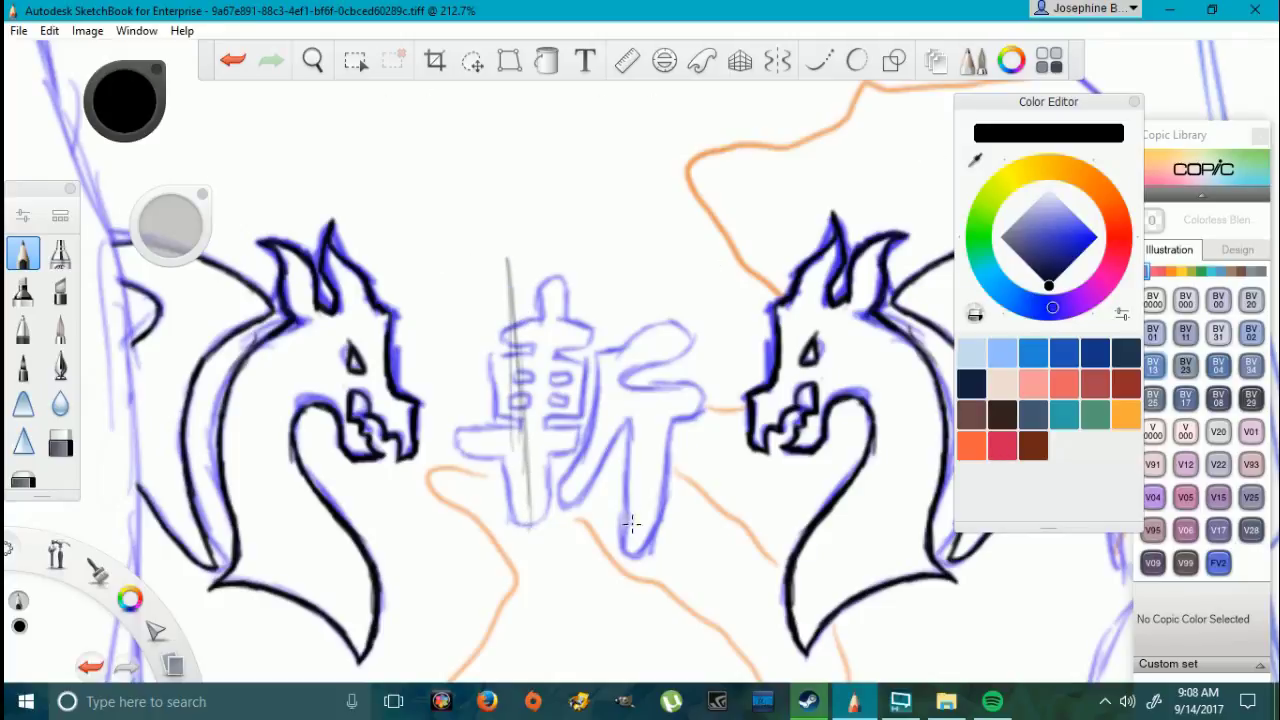
drag(630, 528, 634, 540)
Step: On Layer3, select the sketched character between the dragons with a rectangular selection
click(936, 64)
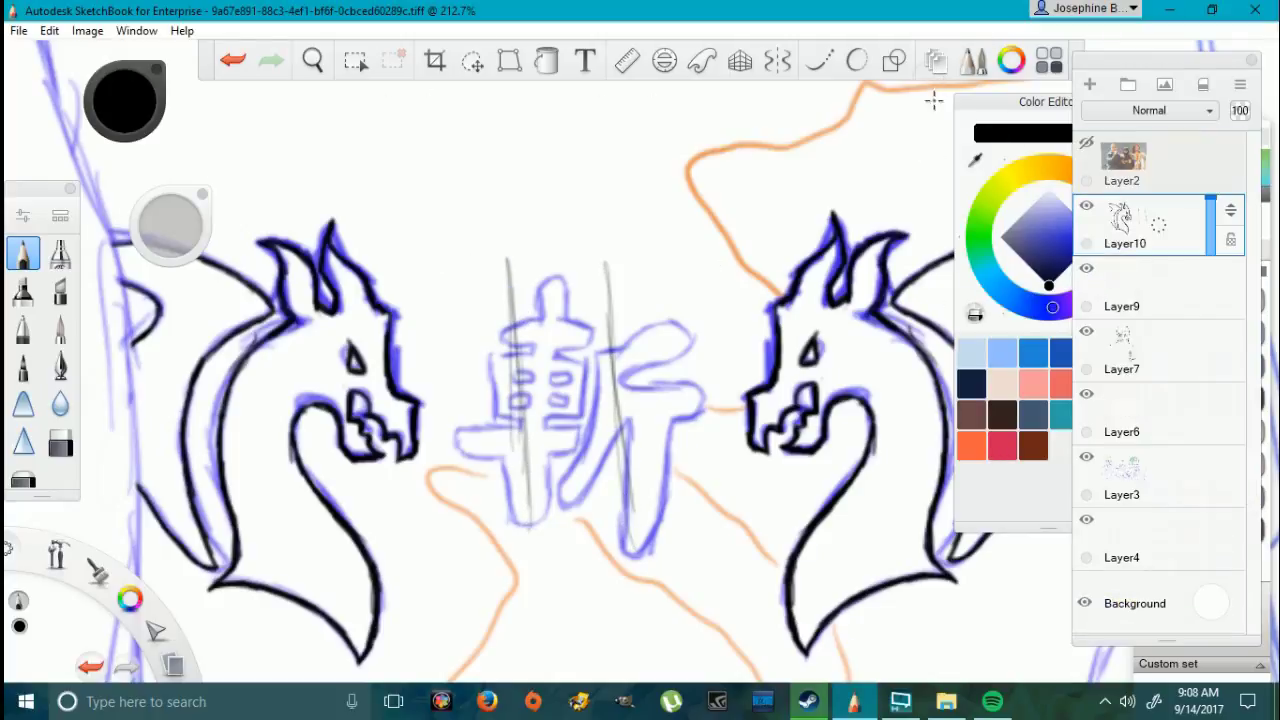
click(1144, 482)
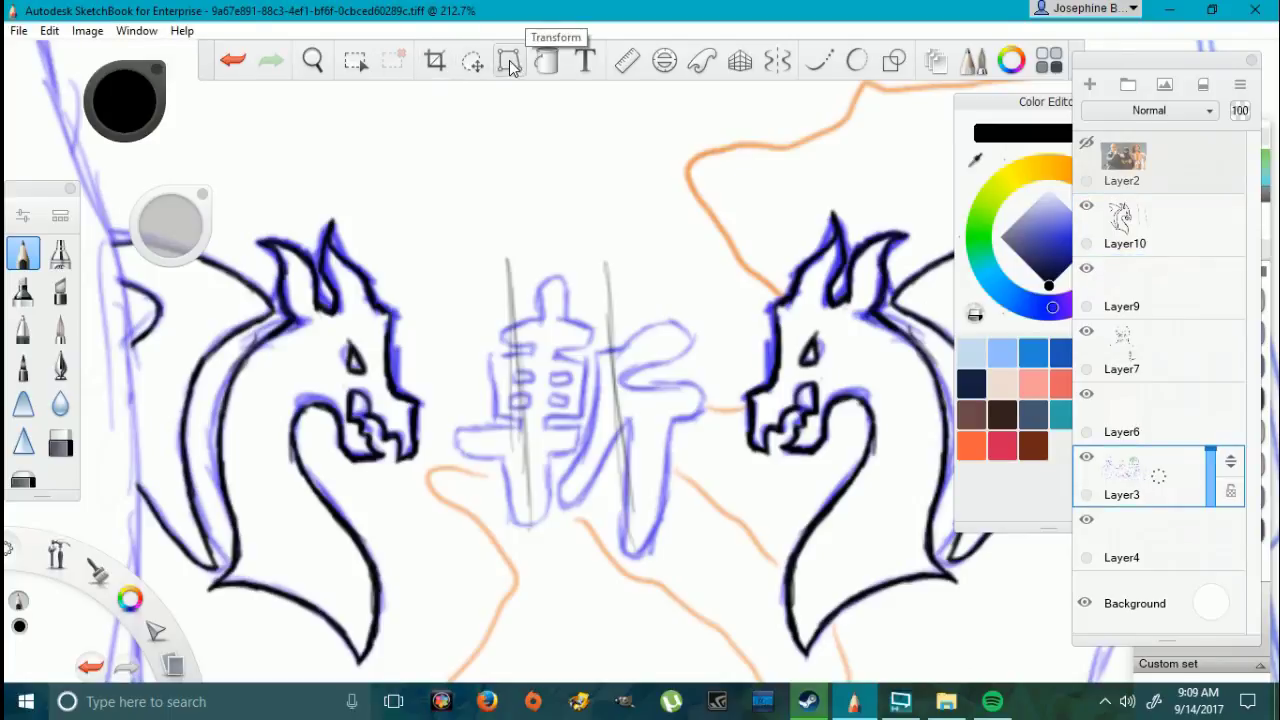
click(355, 60)
click(436, 103)
drag(681, 308, 728, 594)
Step: Distort the selected character by its corners so its vertical strokes lean along the two guide lines
click(509, 60)
click(635, 101)
drag(421, 255, 370, 257)
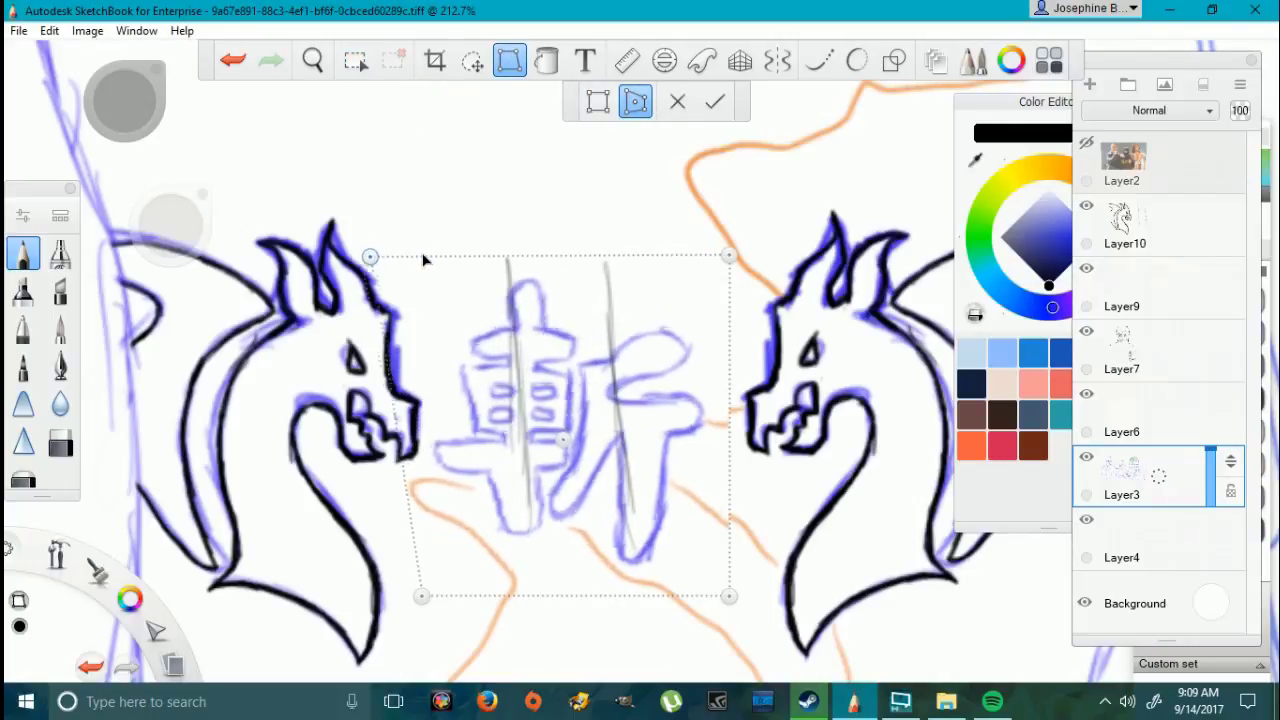
drag(728, 256, 727, 269)
drag(728, 595, 725, 601)
drag(423, 598, 431, 597)
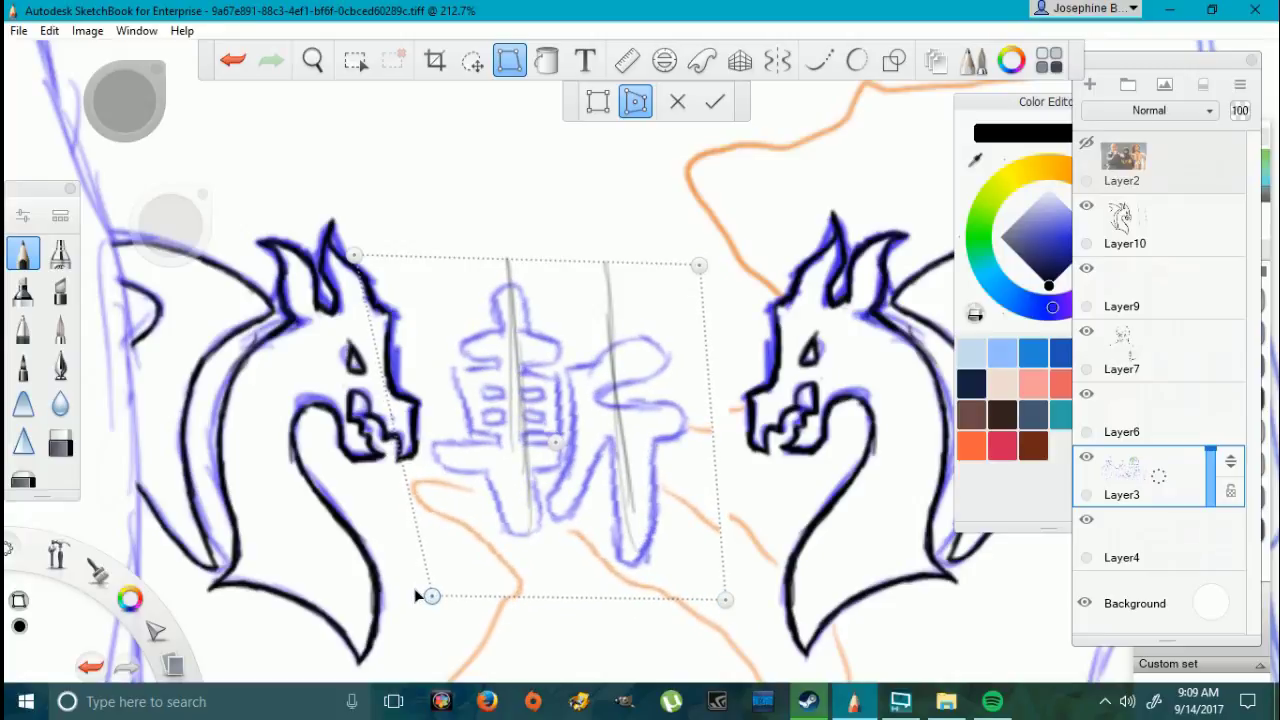
click(714, 101)
Step: Erase the two slanted guide lines on Layer10
click(1178, 210)
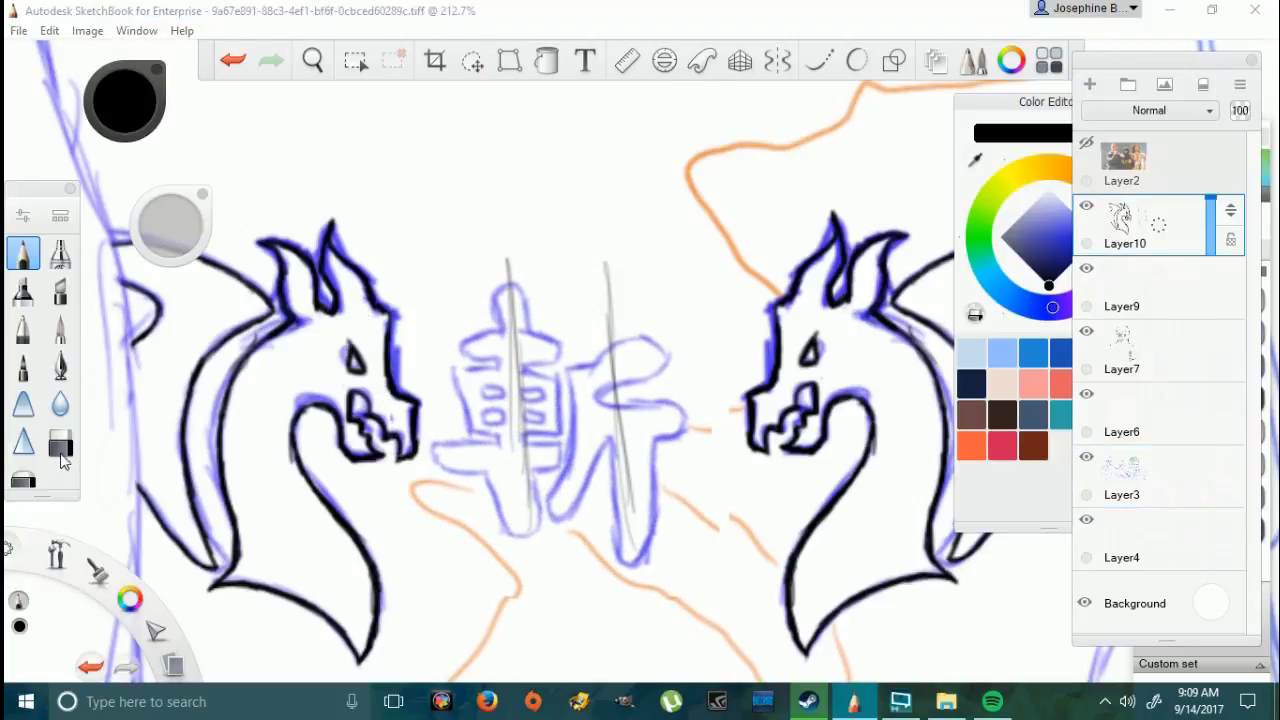
click(61, 452)
drag(508, 260, 514, 520)
drag(605, 262, 632, 508)
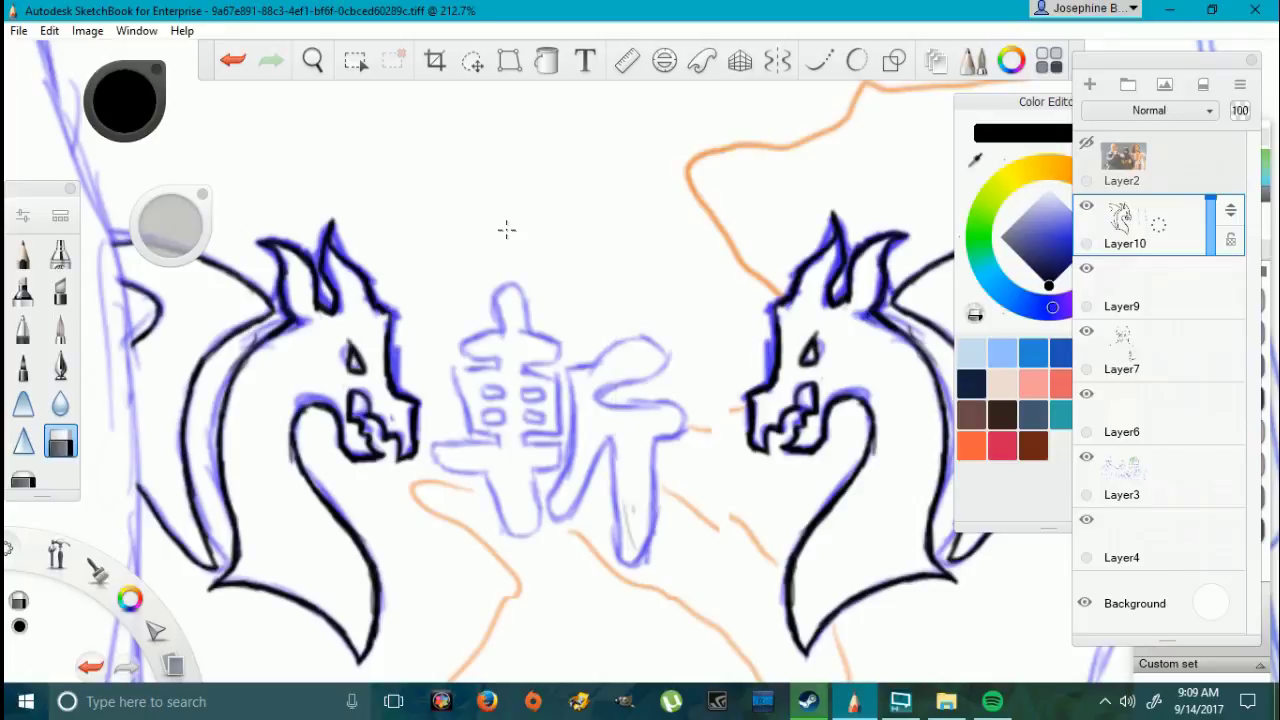
Step: Ink the box frame around the character's four small squares with straight black lines, leaving central gaps at its upper and lower edges
click(23, 253)
scroll(560, 418, up, 5)
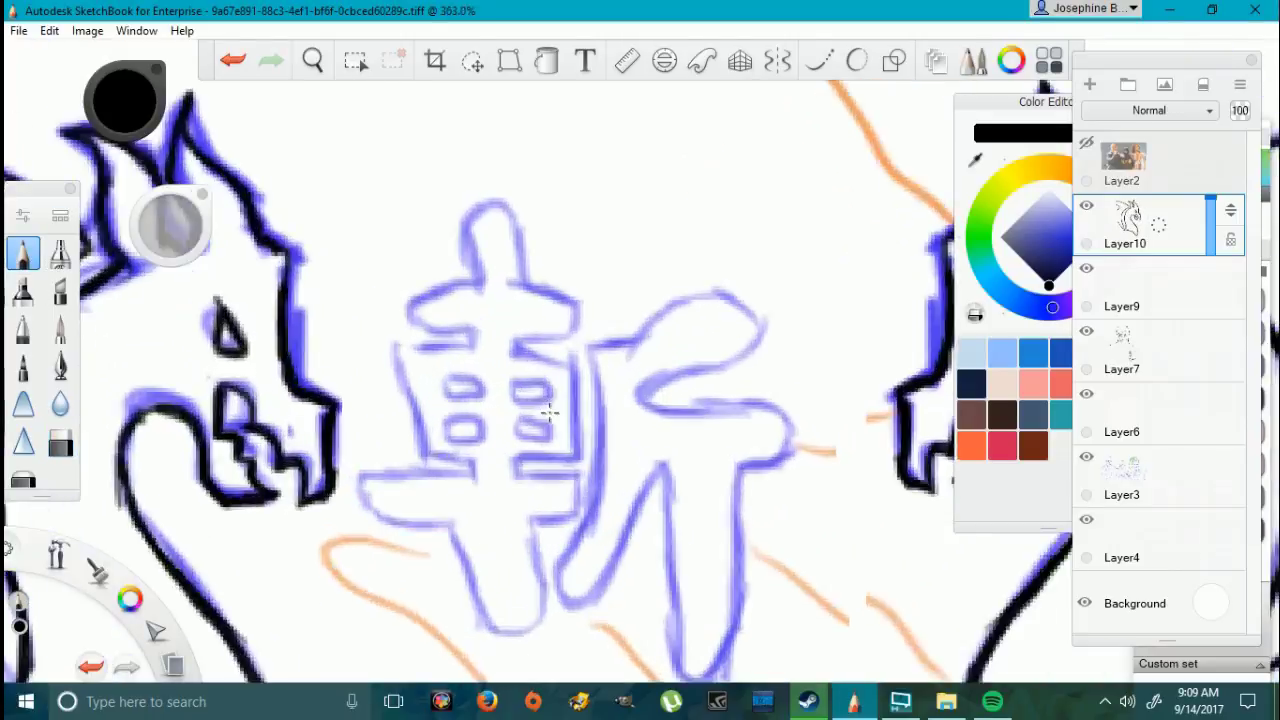
click(894, 60)
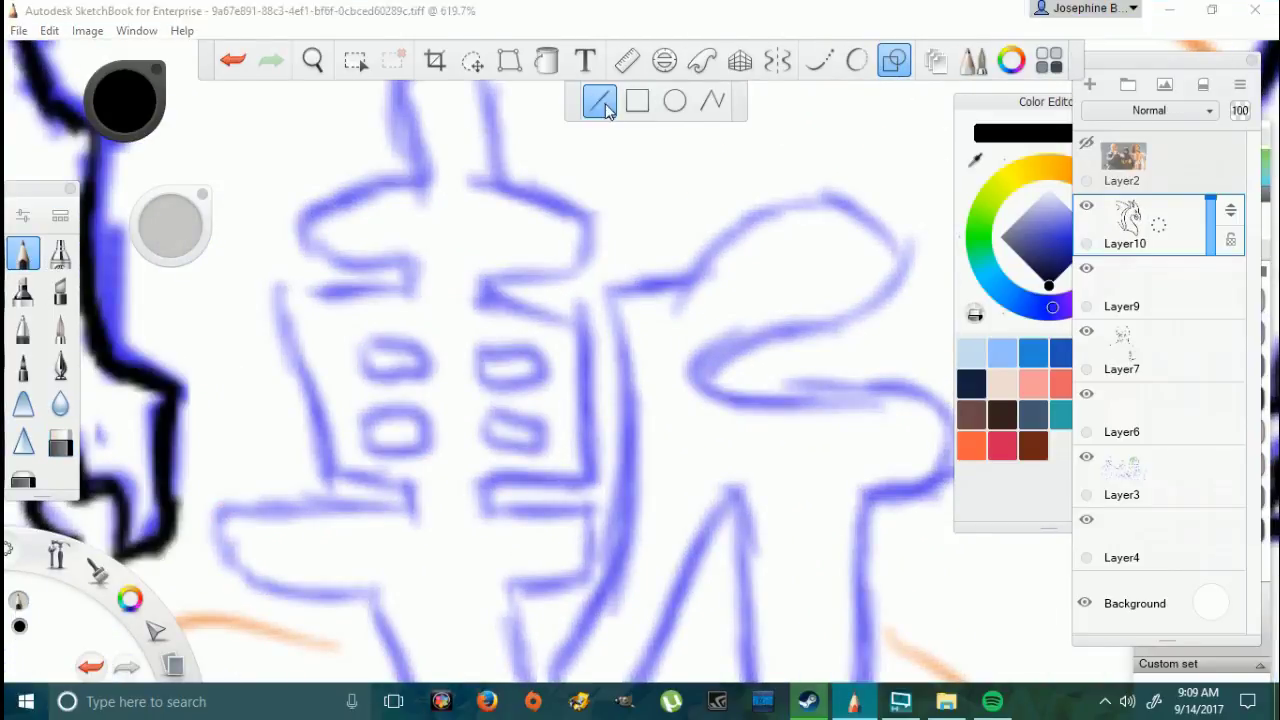
drag(327, 470, 327, 472)
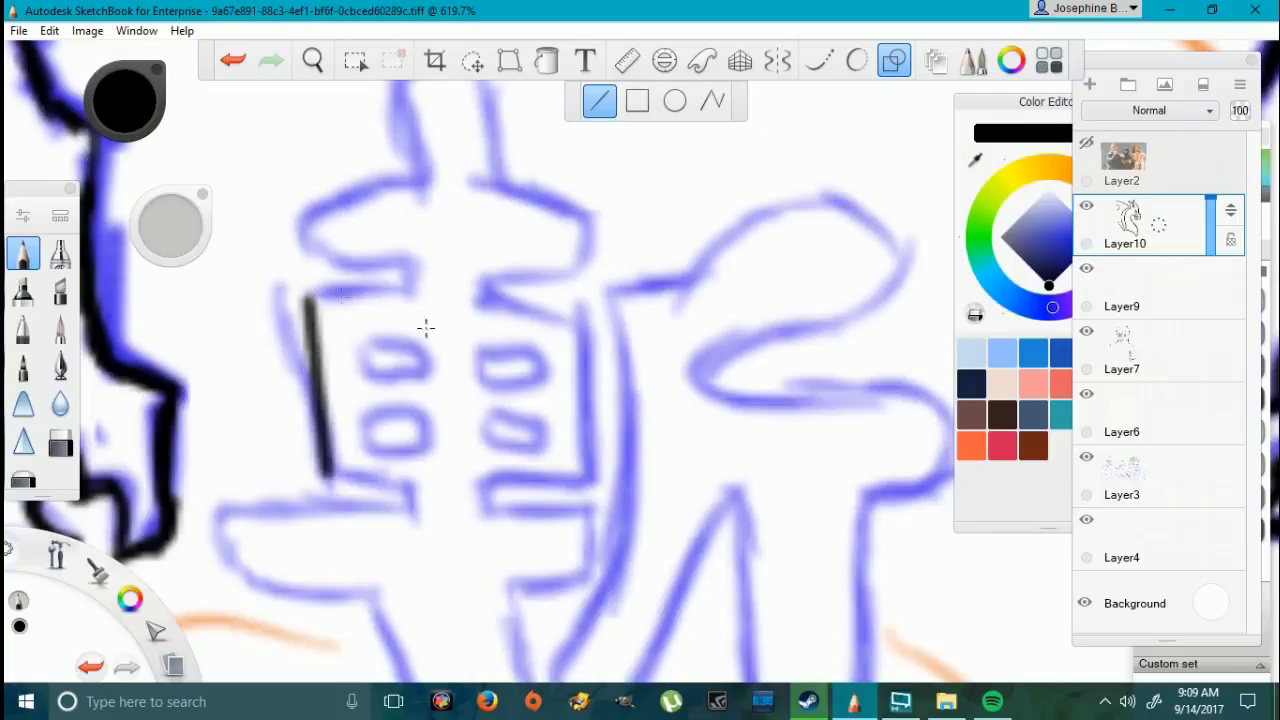
drag(589, 402, 586, 312)
drag(590, 478, 586, 312)
drag(326, 472, 410, 476)
drag(327, 472, 327, 473)
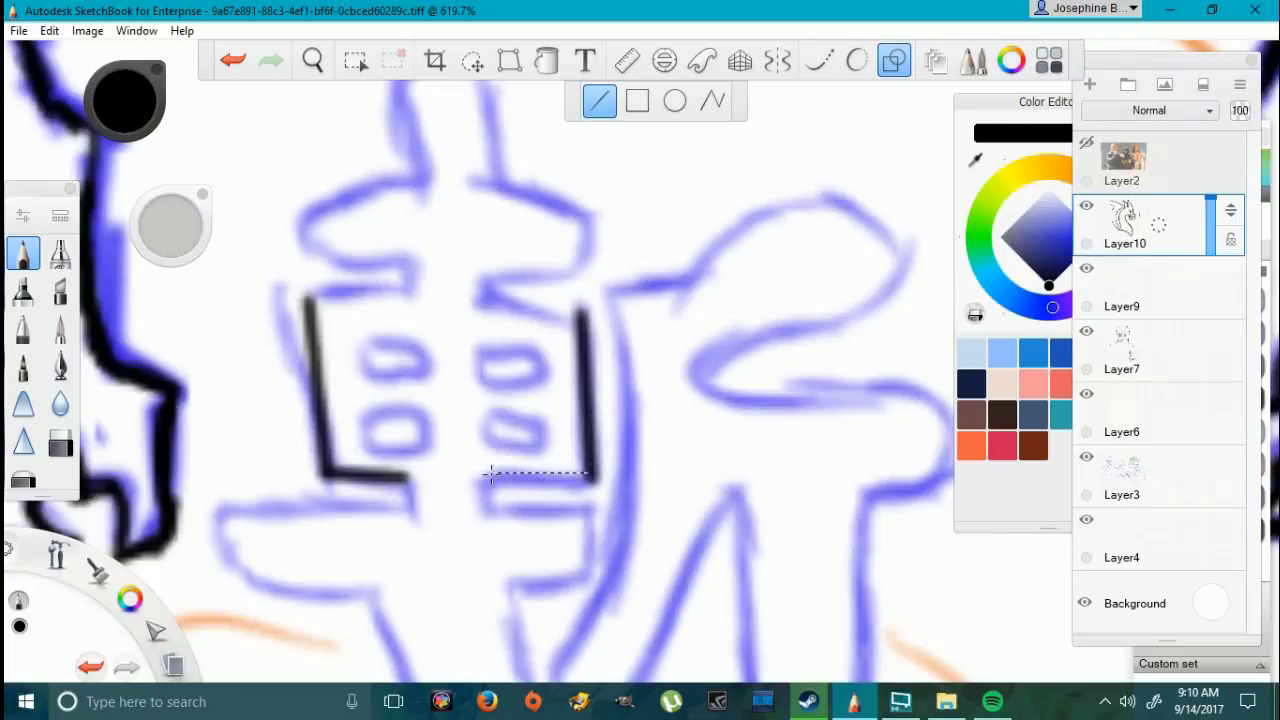
drag(491, 476, 487, 476)
click(308, 290)
drag(578, 301, 486, 301)
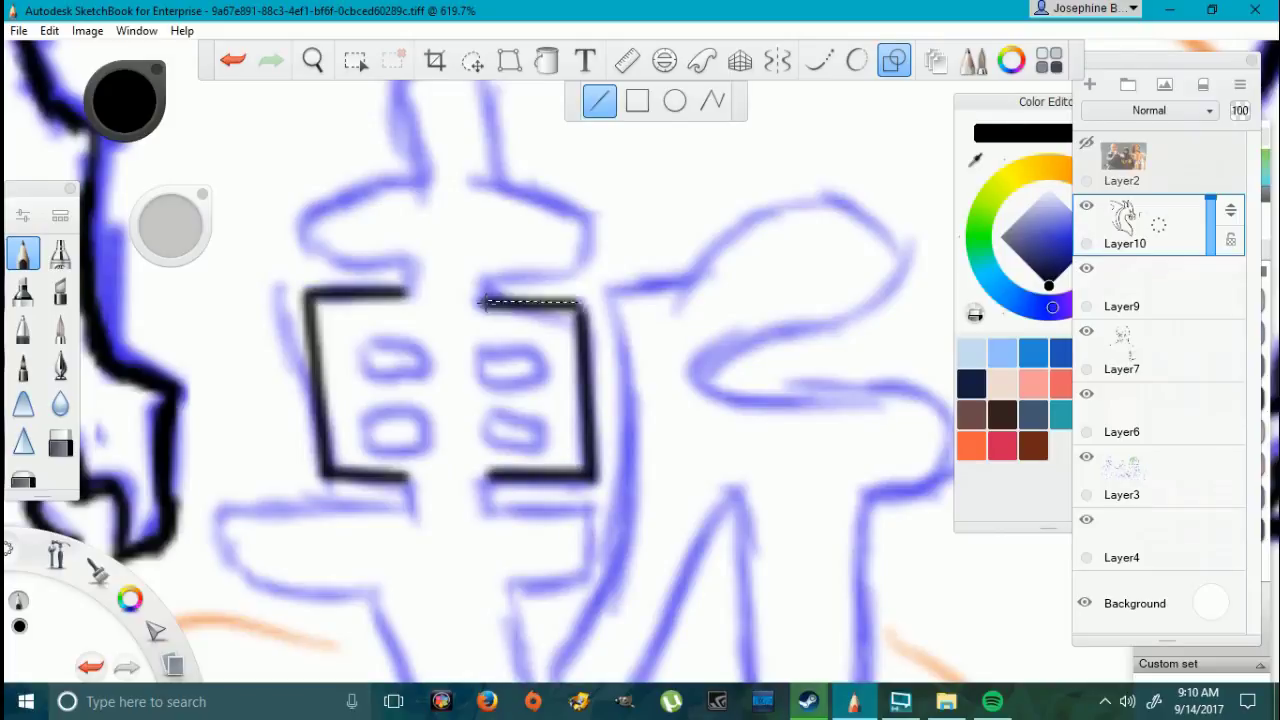
Step: Ink the four small squares inside the character's box frame and the short vertical connectors at the frame's central gaps in freehand black
click(27, 258)
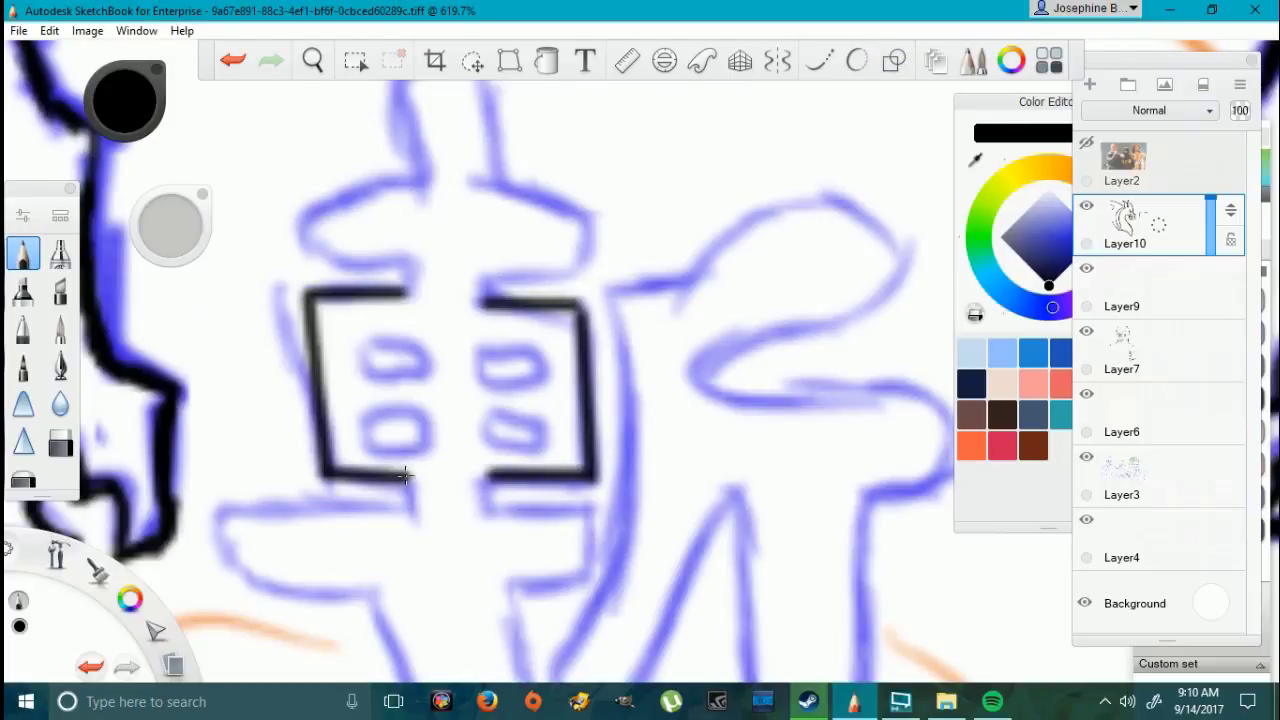
mouse_move(403, 478)
mouse_down()
mouse_move(324, 472)
mouse_move(311, 298)
mouse_move(405, 294)
mouse_move(410, 258)
mouse_up()
mouse_move(485, 262)
mouse_down()
mouse_move(495, 305)
mouse_move(592, 330)
mouse_move(591, 466)
mouse_move(488, 495)
mouse_move(490, 510)
mouse_up()
drag(402, 478, 416, 515)
mouse_move(367, 412)
mouse_down()
mouse_move(368, 441)
mouse_move(428, 445)
mouse_move(362, 450)
mouse_move(371, 349)
mouse_move(430, 388)
mouse_move(370, 346)
mouse_up()
mouse_move(480, 352)
mouse_down()
mouse_move(478, 385)
mouse_move(548, 372)
mouse_move(480, 348)
mouse_up()
mouse_move(490, 430)
mouse_down()
mouse_move(540, 438)
mouse_move(546, 418)
mouse_up()
drag(546, 418, 488, 418)
Step: Ink the rounded crossbar above the character's box frame and the round-tipped vertical stem rising from it
mouse_move(315, 213)
mouse_down()
mouse_move(308, 238)
mouse_move(411, 264)
mouse_move(312, 214)
mouse_move(426, 184)
mouse_move(541, 185)
mouse_move(606, 228)
mouse_move(586, 246)
mouse_up()
mouse_move(486, 283)
mouse_down()
mouse_move(545, 268)
mouse_move(594, 216)
mouse_up()
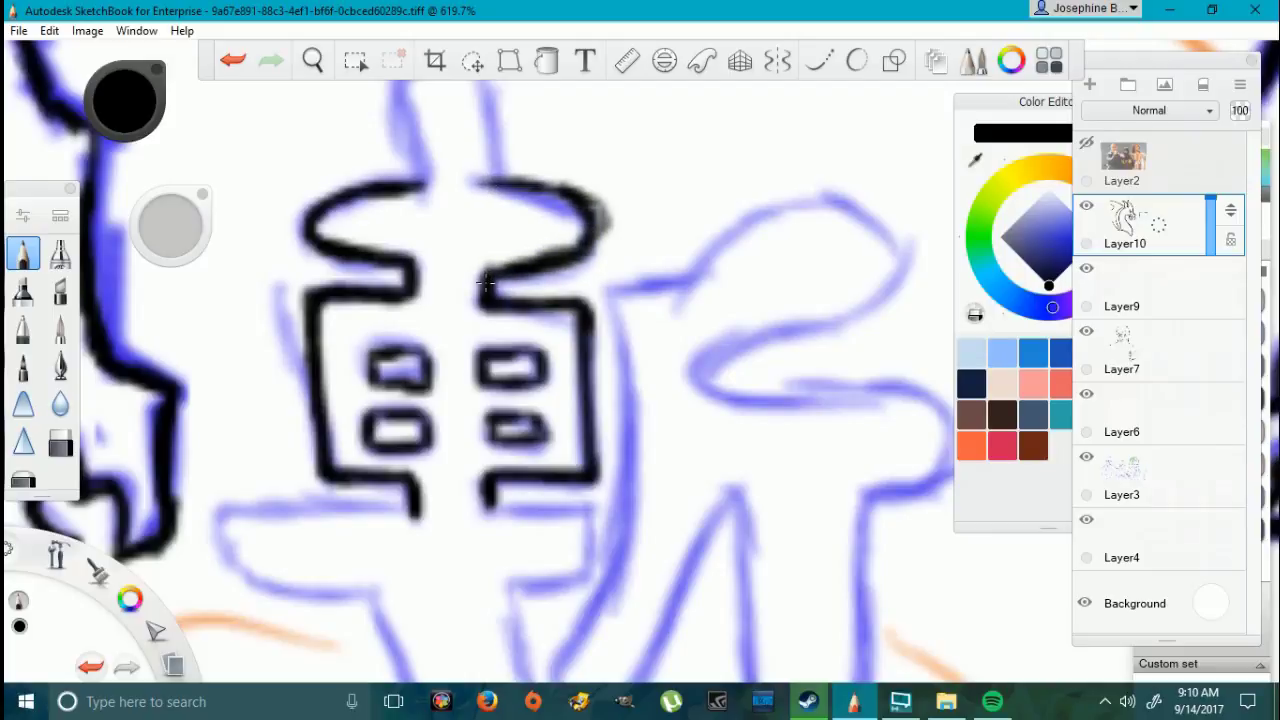
scroll(448, 225, down, 3)
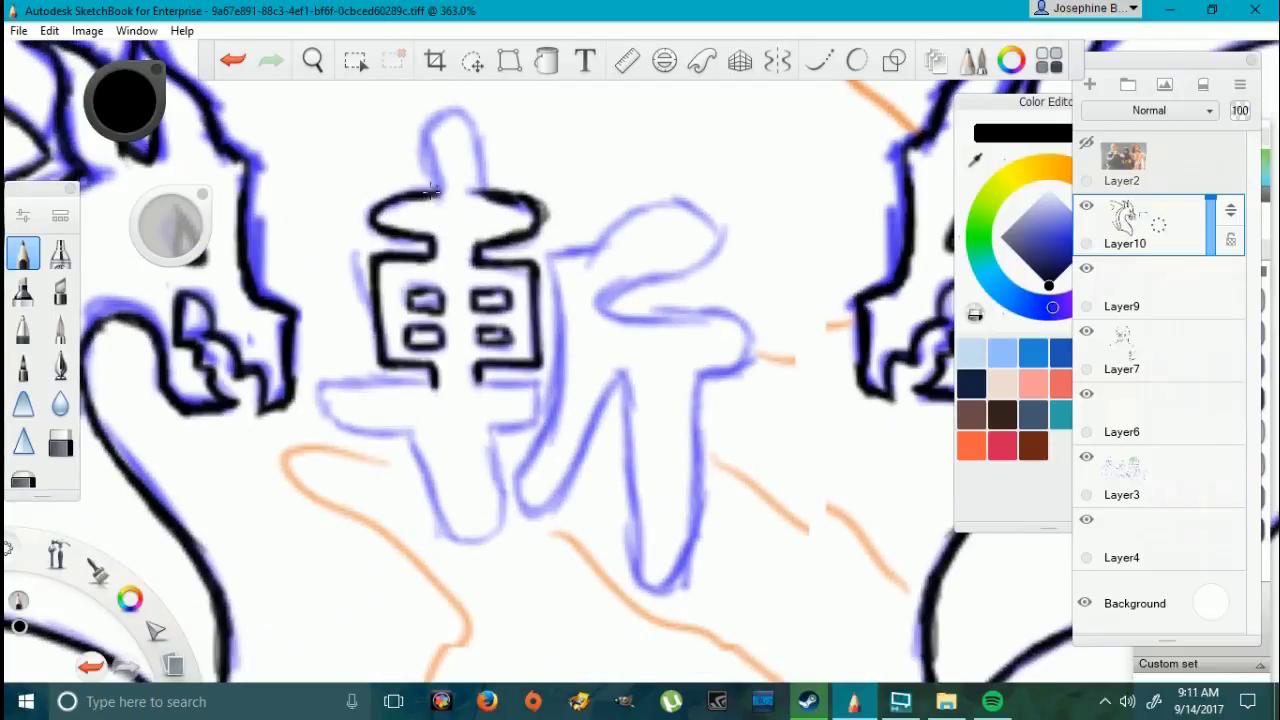
mouse_move(436, 195)
mouse_down()
mouse_move(478, 150)
mouse_move(440, 130)
mouse_move(435, 195)
mouse_up()
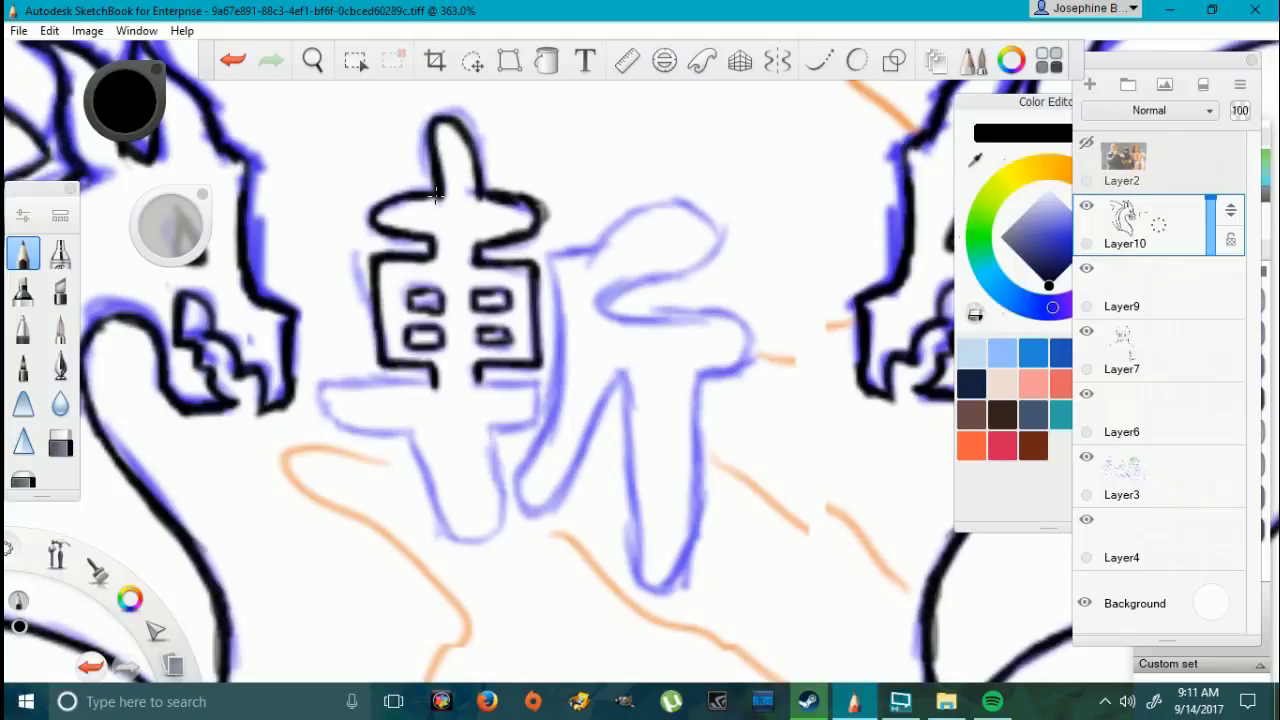
Step: Ink the tapered lower stem and rounded lower crossbar beneath the character's box frame
mouse_move(480, 378)
mouse_down()
mouse_move(535, 388)
mouse_move(540, 406)
mouse_move(536, 421)
mouse_move(490, 427)
mouse_move(495, 525)
mouse_up()
mouse_move(418, 438)
mouse_down()
mouse_move(455, 528)
mouse_move(495, 540)
mouse_move(510, 505)
mouse_move(326, 396)
mouse_move(386, 432)
mouse_up()
mouse_move(328, 402)
mouse_down()
mouse_move(350, 386)
mouse_move(440, 386)
mouse_move(336, 396)
mouse_up()
Step: Ink the right half of the character, with its long curved stroke, rounded upper hook, crossbar and vertical leg
mouse_move(522, 500)
mouse_down()
mouse_move(546, 455)
mouse_move(564, 385)
mouse_move(554, 258)
mouse_move(594, 248)
mouse_move(554, 257)
mouse_move(586, 268)
mouse_move(626, 220)
mouse_move(674, 208)
mouse_move(700, 268)
mouse_up()
mouse_move(604, 300)
mouse_down()
mouse_move(718, 250)
mouse_move(700, 268)
mouse_up()
mouse_move(617, 318)
mouse_down()
mouse_move(744, 322)
mouse_move(750, 360)
mouse_up()
mouse_move(686, 574)
mouse_down()
mouse_move(653, 594)
mouse_move(704, 464)
mouse_move(704, 391)
mouse_move(750, 360)
mouse_move(720, 318)
mouse_up()
mouse_move(622, 376)
mouse_down()
mouse_move(642, 576)
mouse_move(676, 590)
mouse_move(692, 564)
mouse_up()
drag(556, 510, 630, 337)
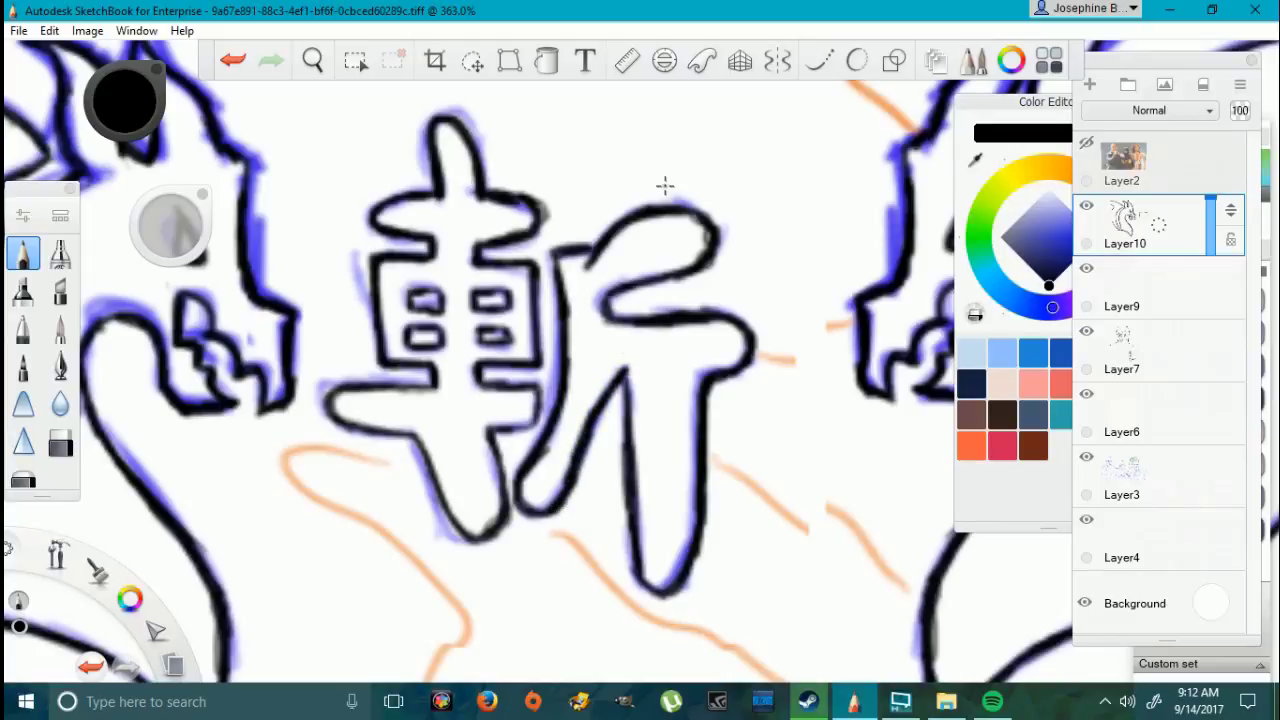
Step: Select the inked character on Layer10 with a rectangular selection and move it slightly down and right to centre it between the dragons
scroll(665, 185, down, 6)
scroll(622, 313, up, 4)
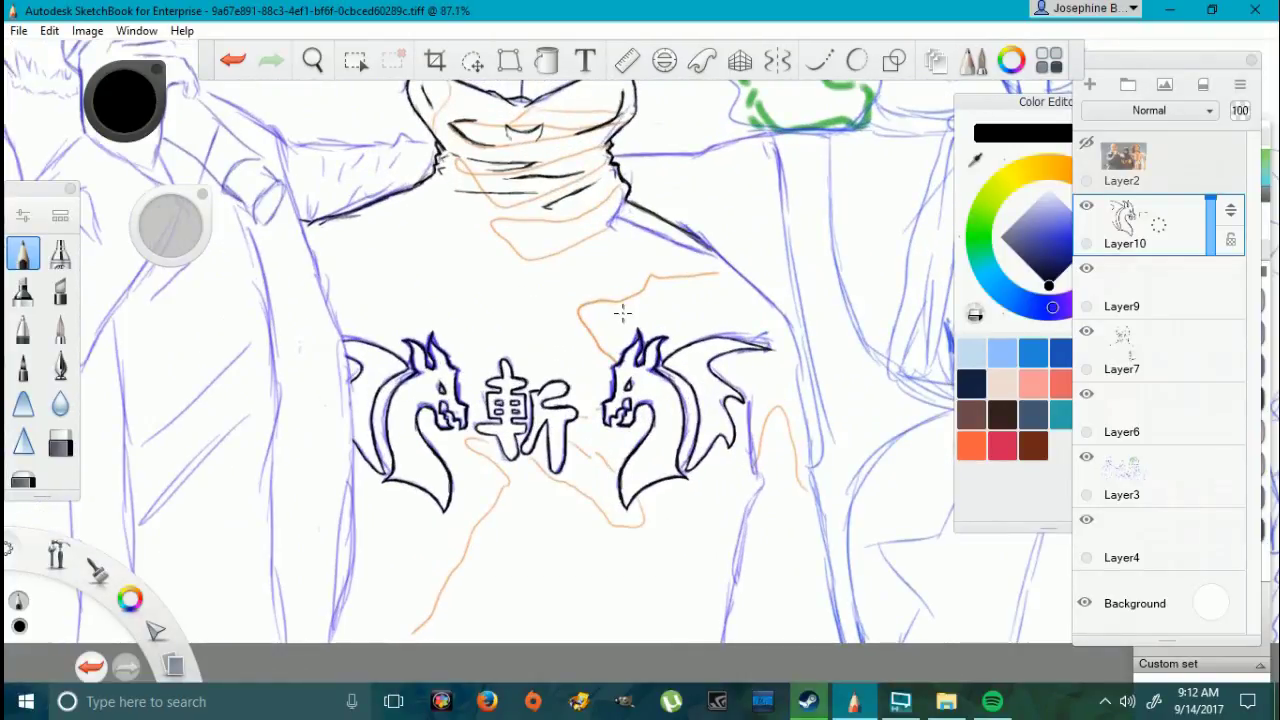
click(355, 60)
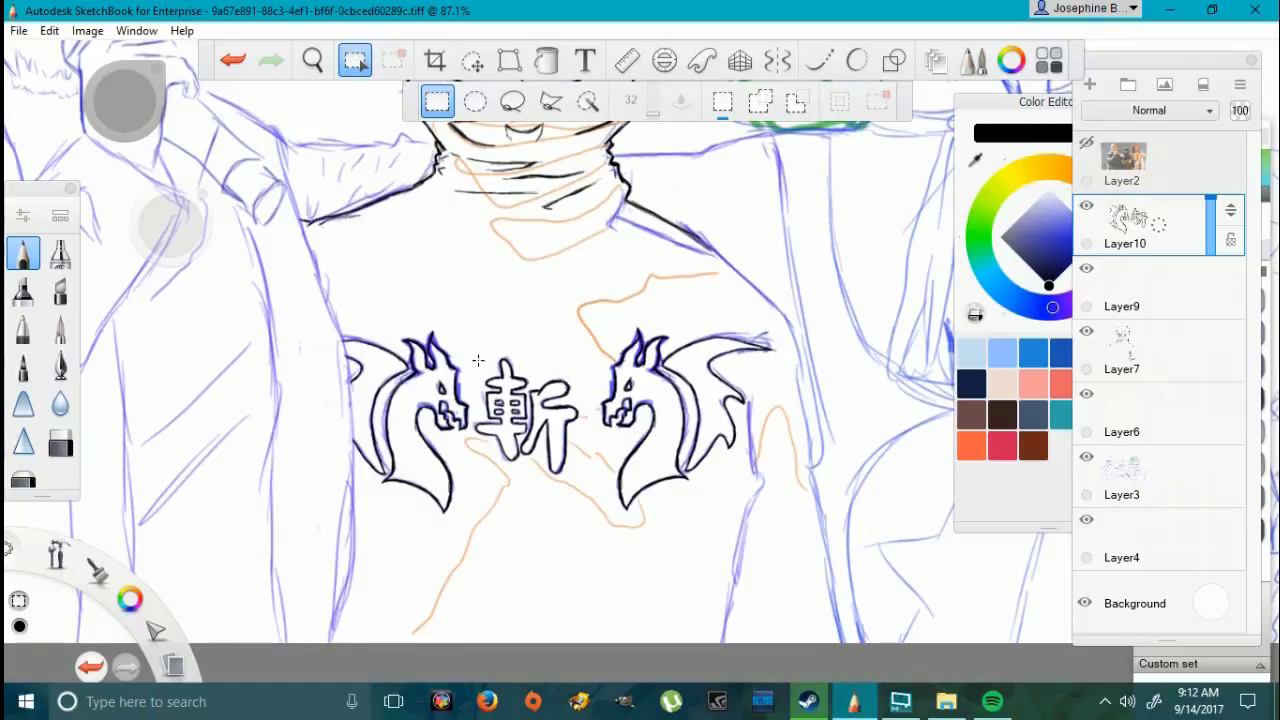
mouse_move(473, 432)
mouse_down()
mouse_move(491, 466)
mouse_move(551, 509)
mouse_move(580, 372)
mouse_up()
click(509, 60)
drag(509, 410, 534, 422)
click(716, 102)
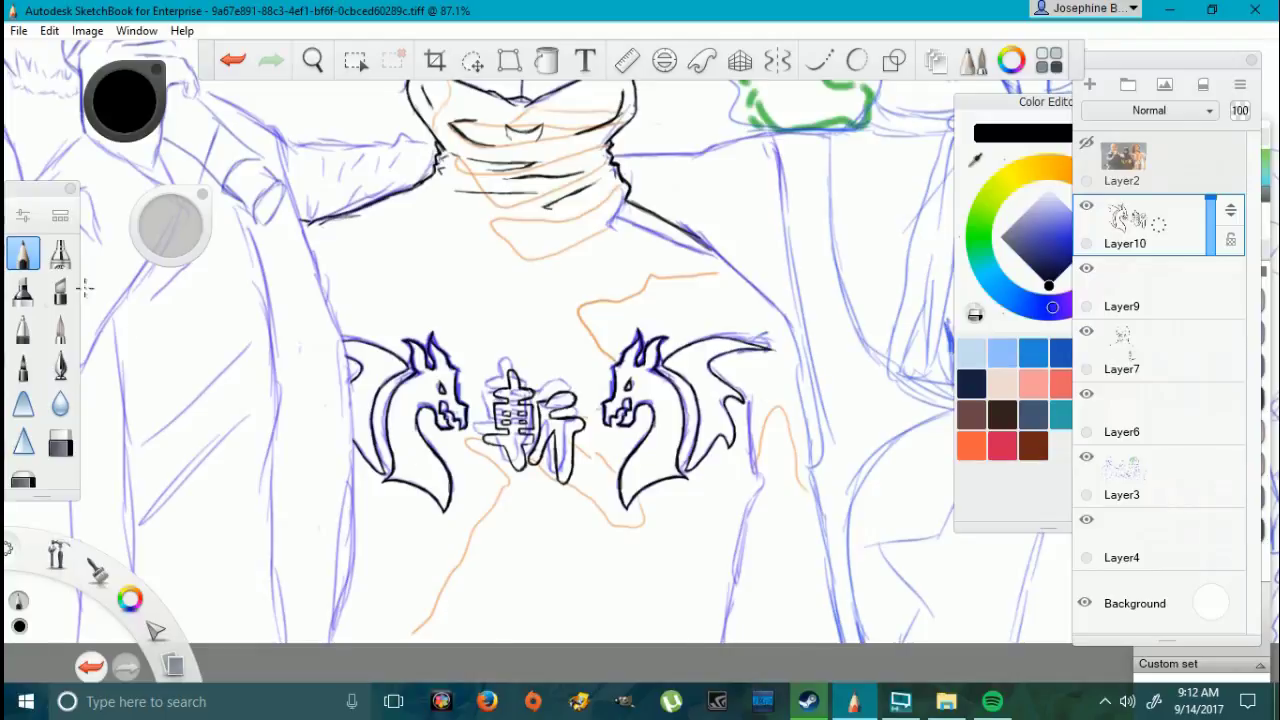
Step: On Layer7, ink the mask's lower hem across the upper chest, clean its rough edges with the eraser and redraw its left curve
click(1176, 366)
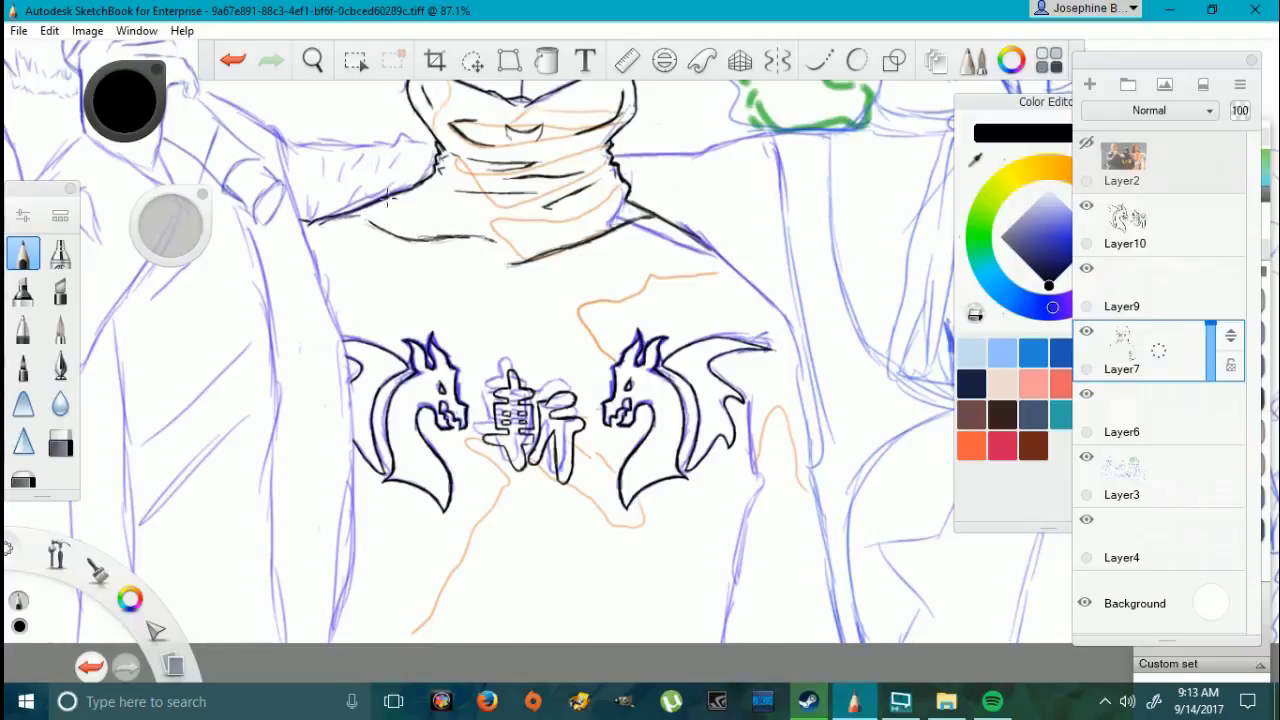
scroll(391, 208, up, 5)
key(e)
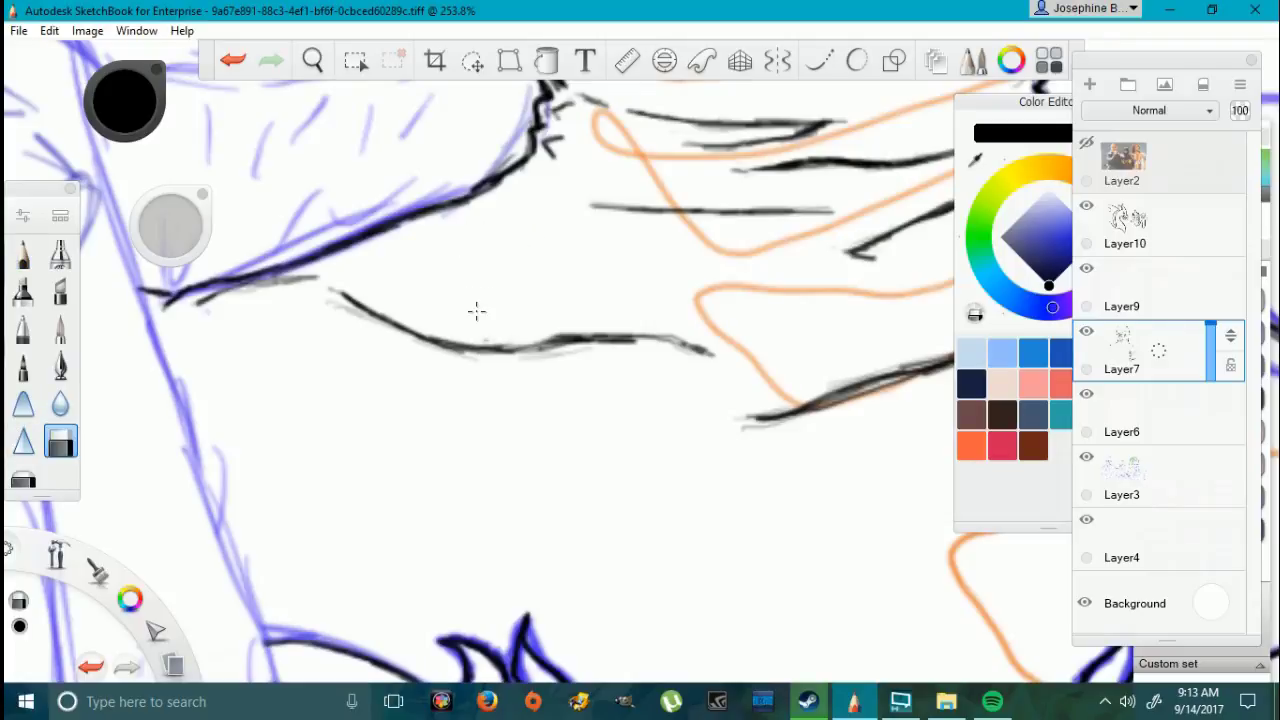
mouse_move(476, 311)
mouse_down()
mouse_move(706, 338)
mouse_move(442, 362)
mouse_up()
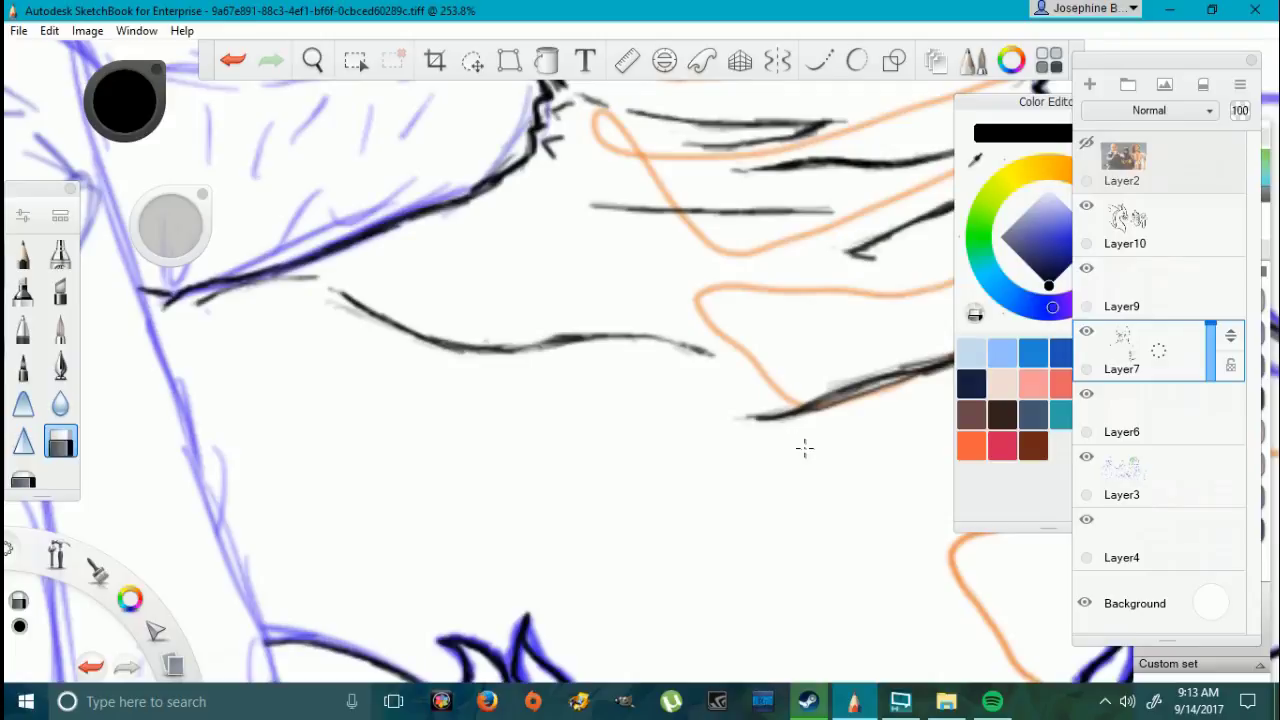
key(e)
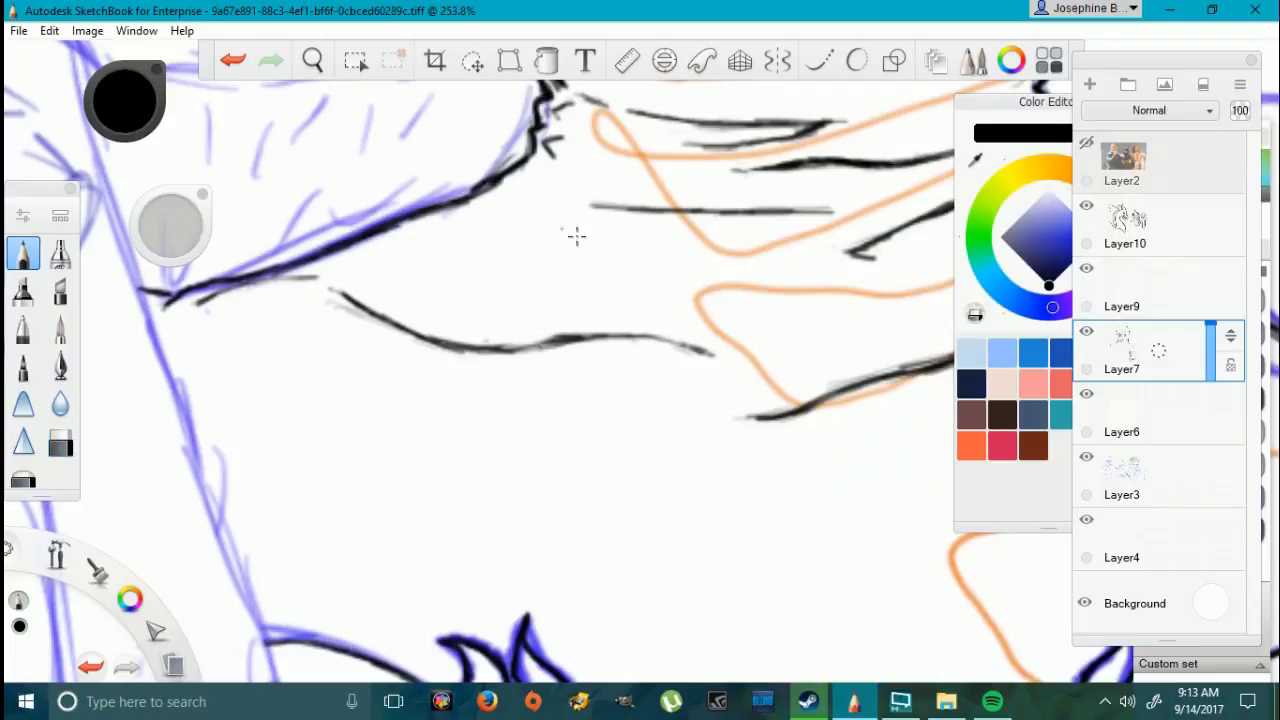
mouse_move(700, 354)
mouse_down()
mouse_move(644, 340)
mouse_move(462, 348)
mouse_move(337, 294)
mouse_up()
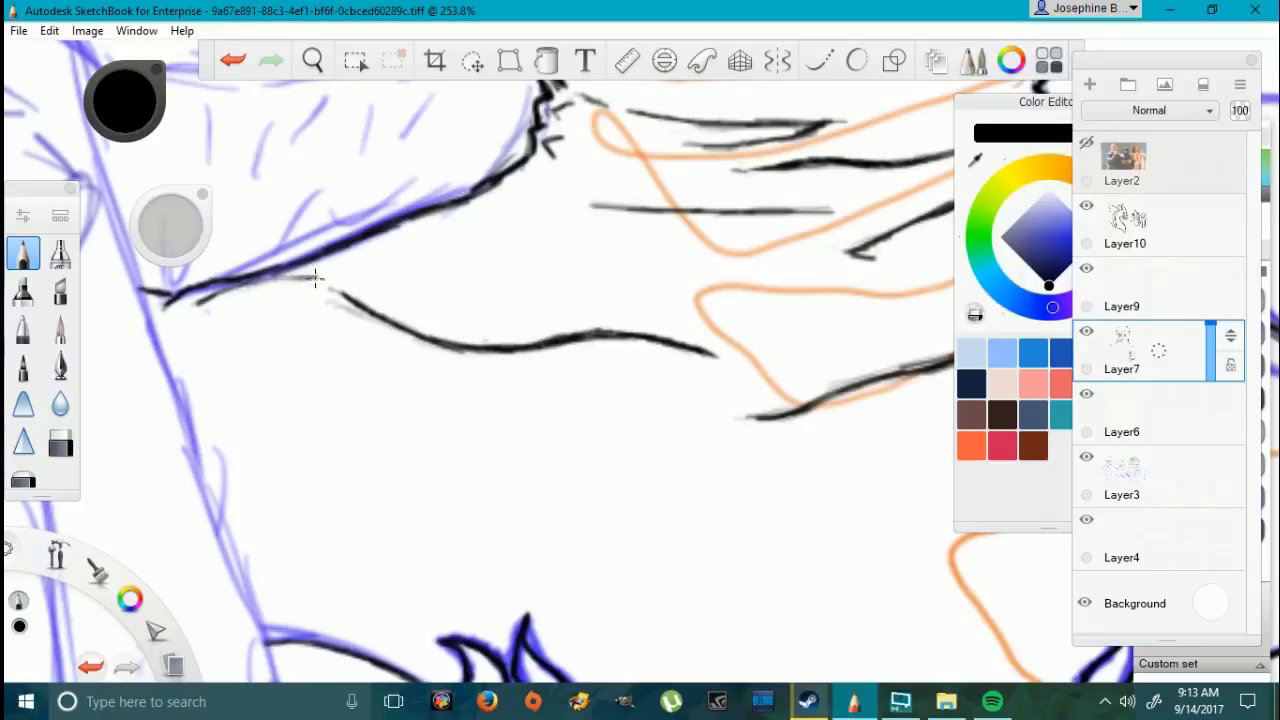
Step: Erase the rough edges along the right hem line and the piece of shoulder line just past their junction
scroll(837, 560, down, 10)
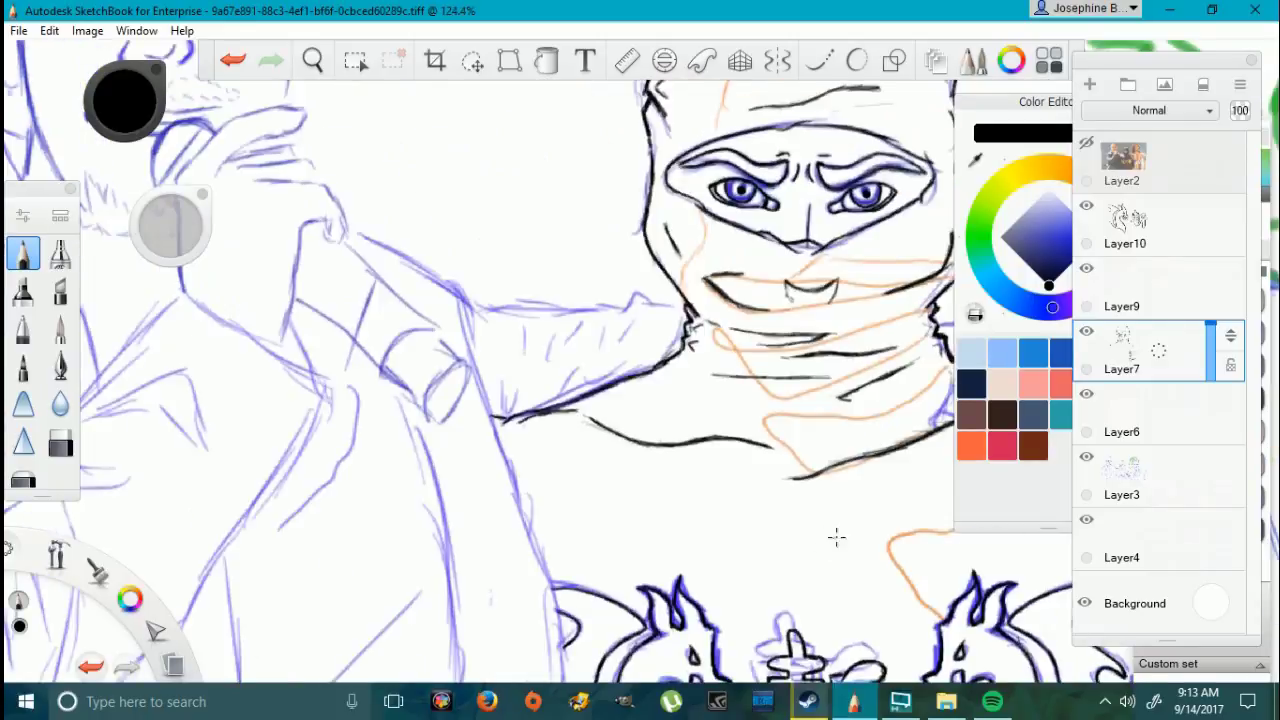
scroll(941, 541, up, 10)
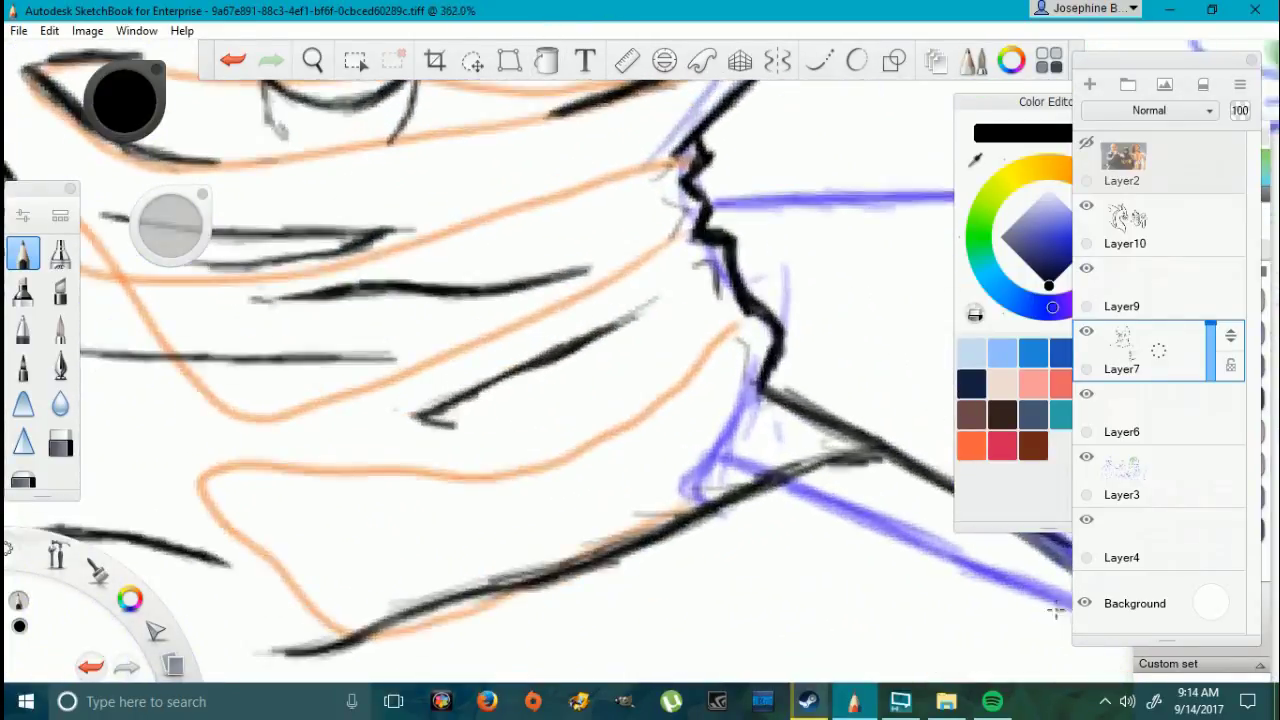
key(e)
mouse_move(832, 457)
mouse_down()
mouse_move(780, 414)
mouse_move(445, 489)
mouse_up()
drag(586, 569, 452, 606)
drag(648, 452, 437, 537)
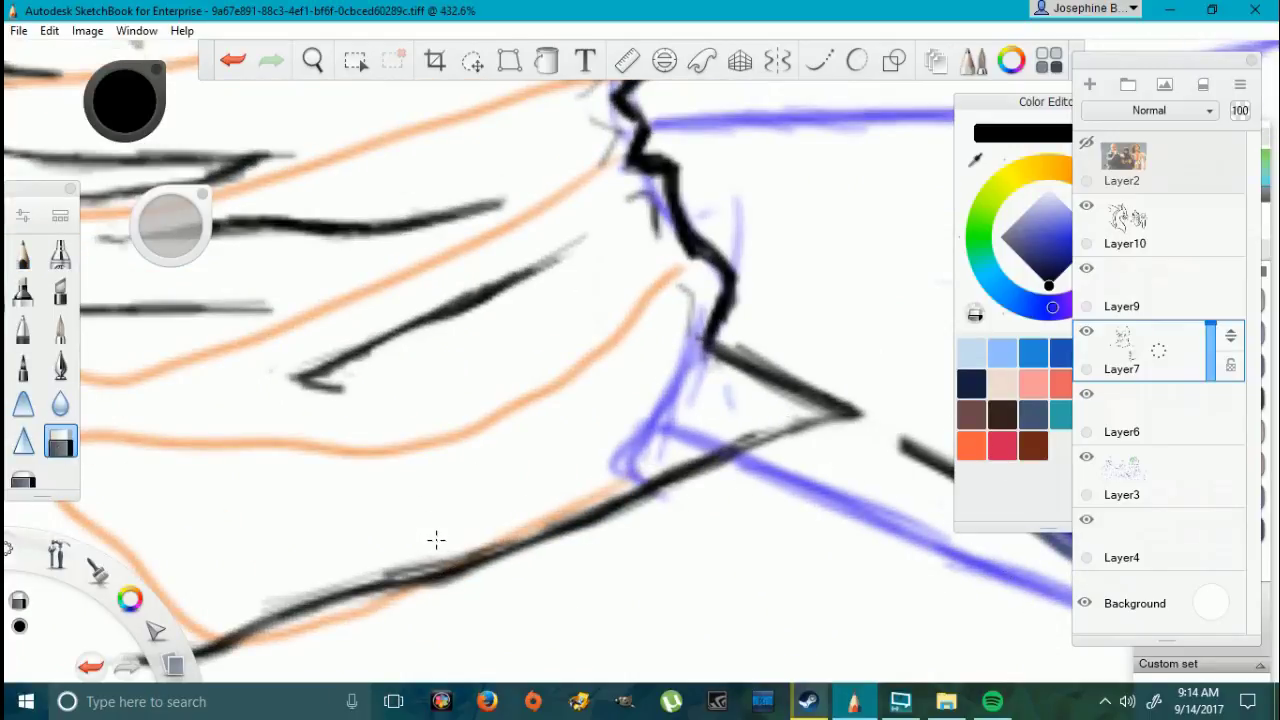
drag(512, 512, 371, 552)
Step: Re-ink the junction of the right hem and shoulder line, thicken the hem line and add thin fold strokes beneath it
click(23, 256)
drag(910, 447, 844, 413)
mouse_move(907, 450)
mouse_down()
mouse_move(886, 418)
mouse_move(838, 412)
mouse_up()
mouse_move(912, 449)
mouse_down()
mouse_move(868, 413)
mouse_move(836, 415)
mouse_up()
mouse_move(720, 451)
mouse_down()
mouse_move(866, 412)
mouse_move(393, 580)
mouse_up()
mouse_move(840, 455)
mouse_down()
mouse_move(900, 448)
mouse_move(935, 530)
mouse_move(843, 450)
mouse_move(706, 535)
mouse_up()
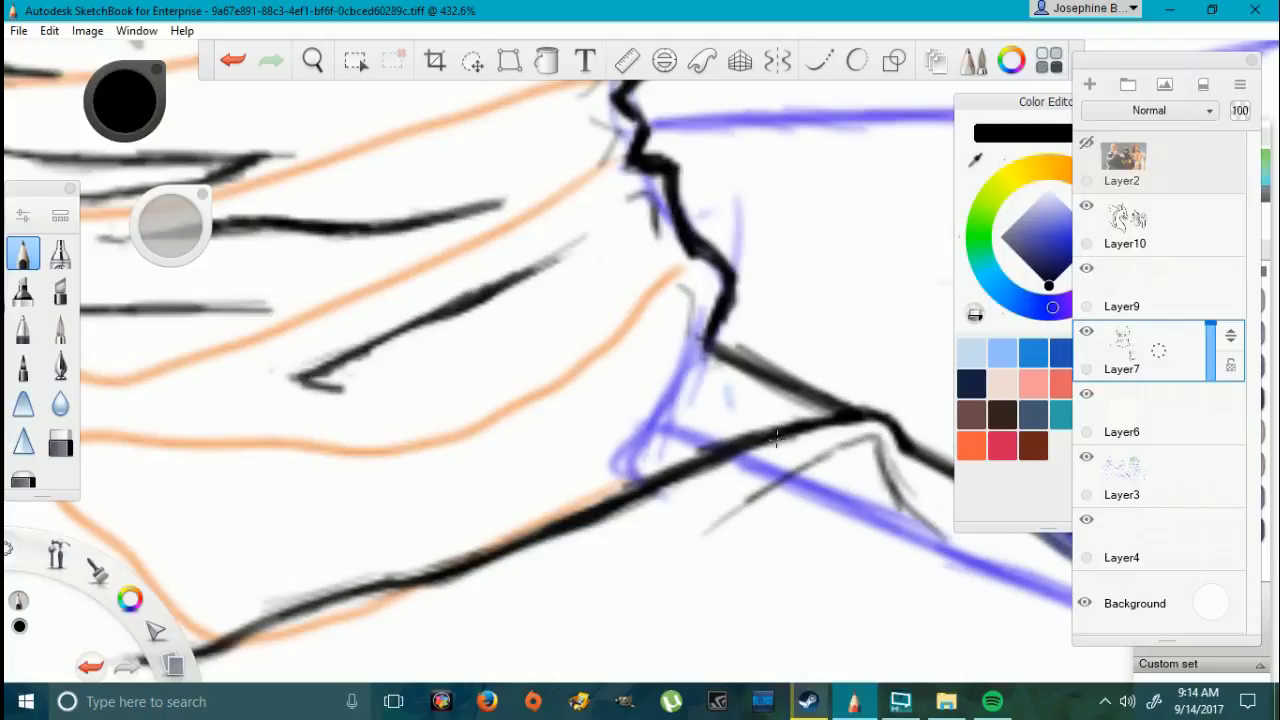
Step: Draw thin fold lines across both sides of the upper chest above the dragons
scroll(596, 588, down, 8)
scroll(598, 606, up, 8)
scroll(600, 634, down, 6)
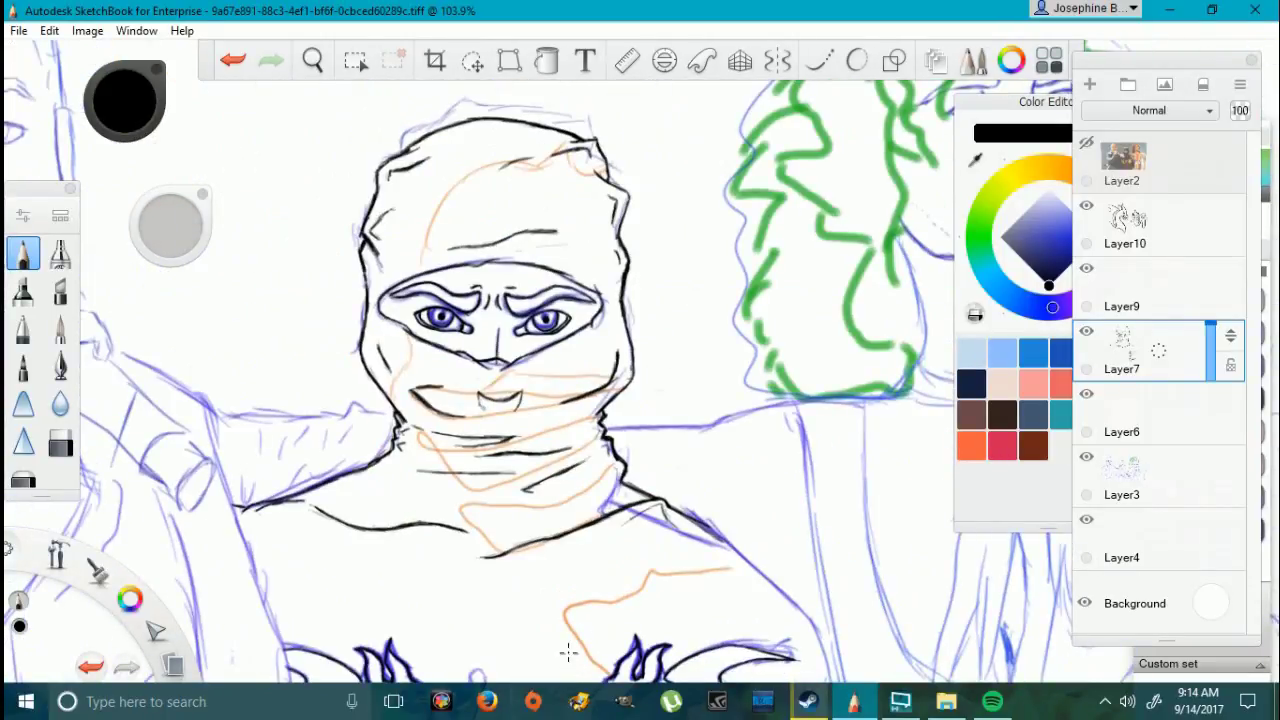
drag(316, 596, 369, 606)
drag(557, 605, 668, 589)
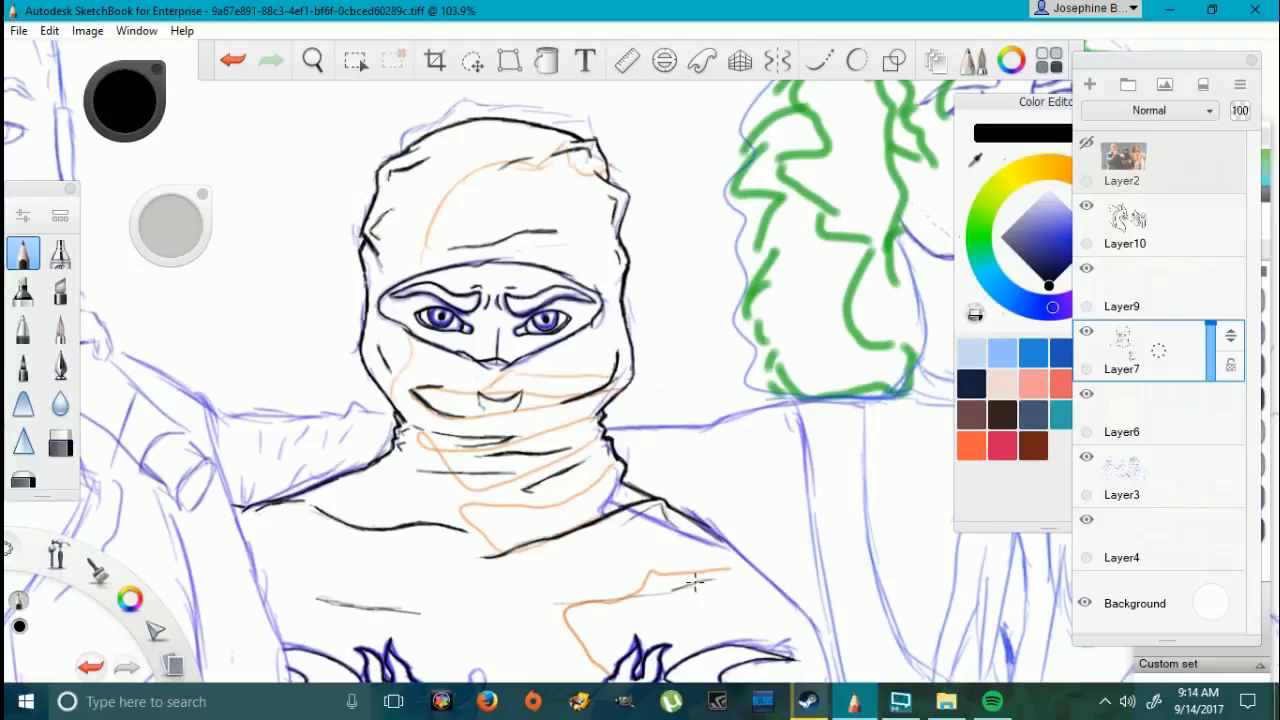
Step: Ink the torso's right side contour from the armpit beside the right dragon's wing down towards the canvas's lower edge
scroll(689, 596, down, 10)
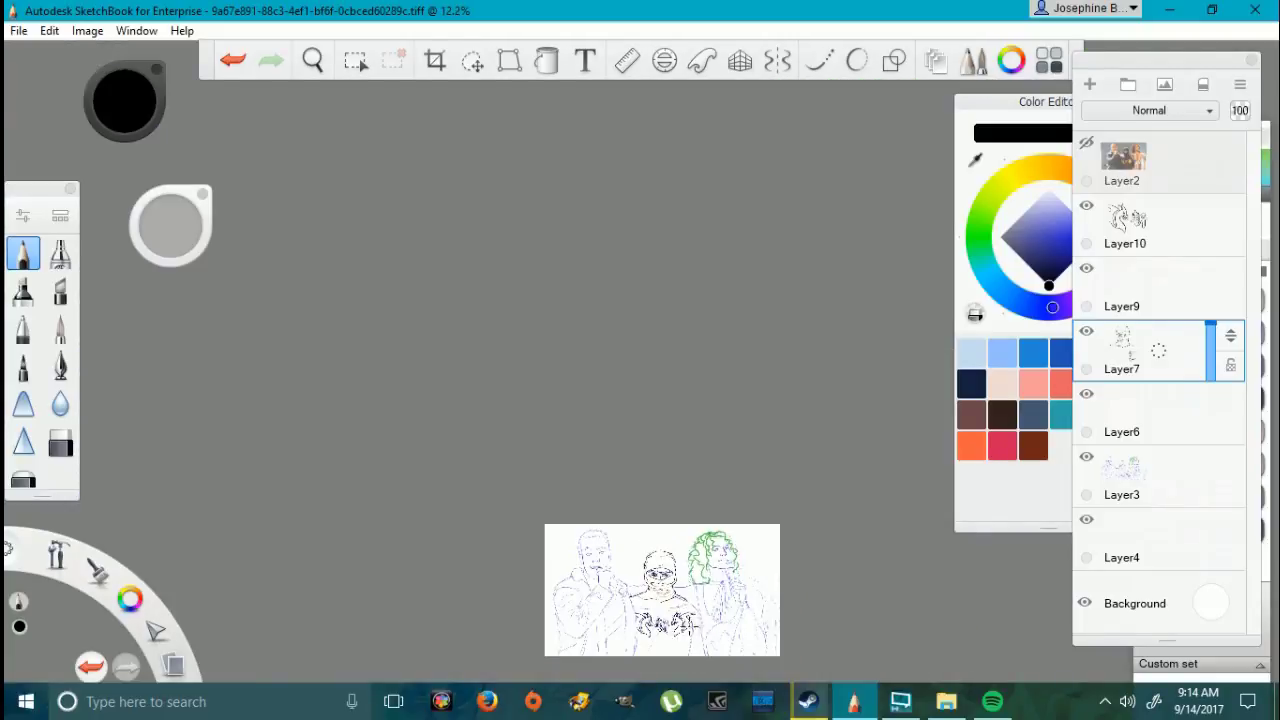
scroll(684, 650, up, 10)
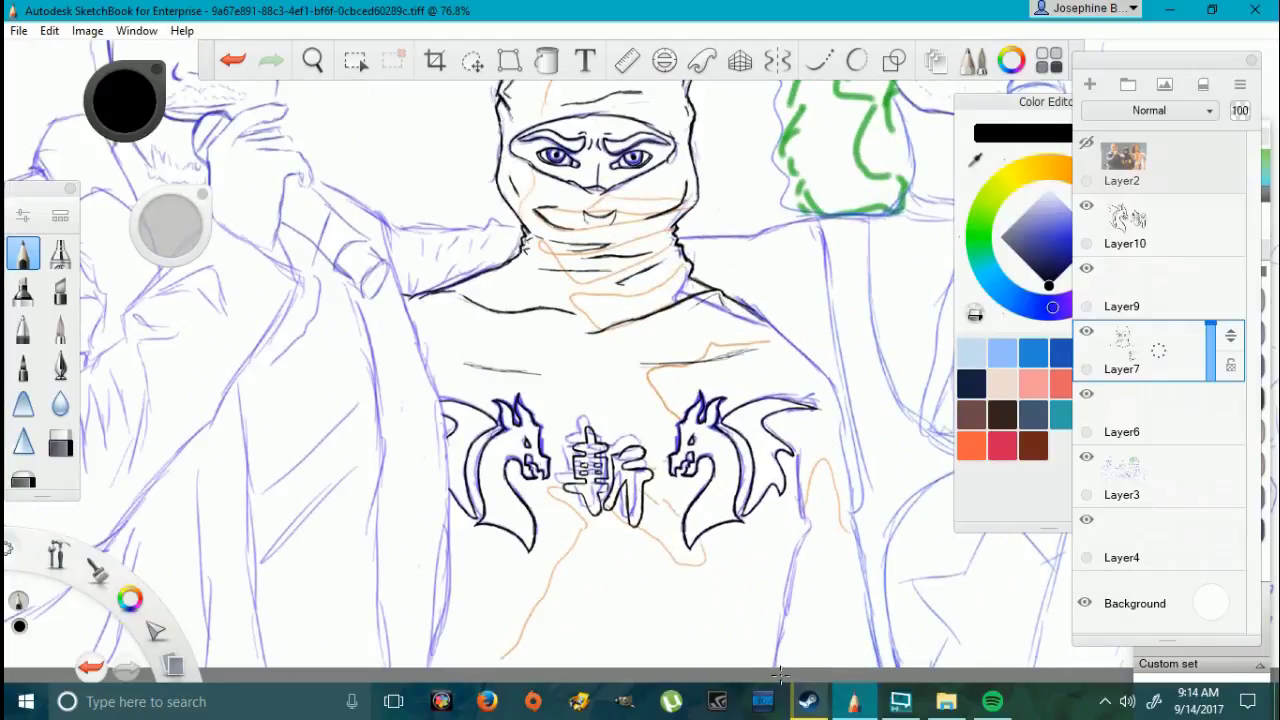
drag(746, 240, 750, 370)
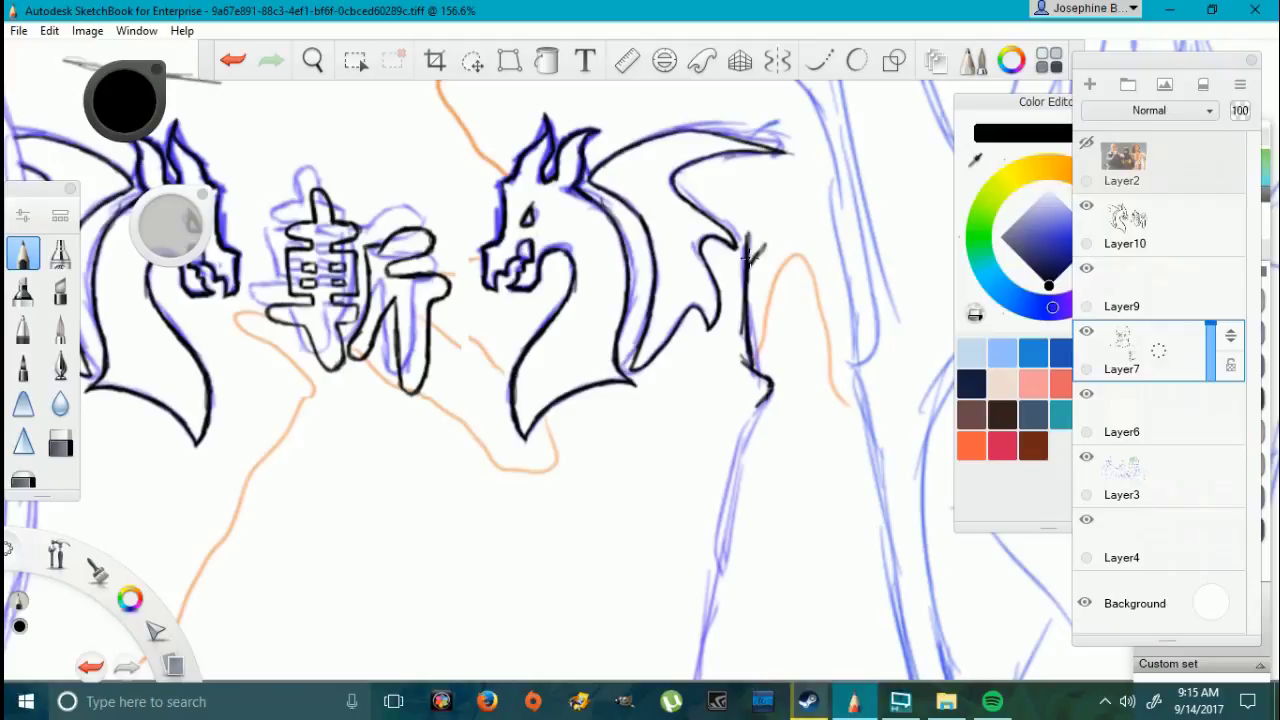
mouse_move(764, 403)
mouse_down()
mouse_move(733, 468)
mouse_move(737, 511)
mouse_move(706, 610)
mouse_up()
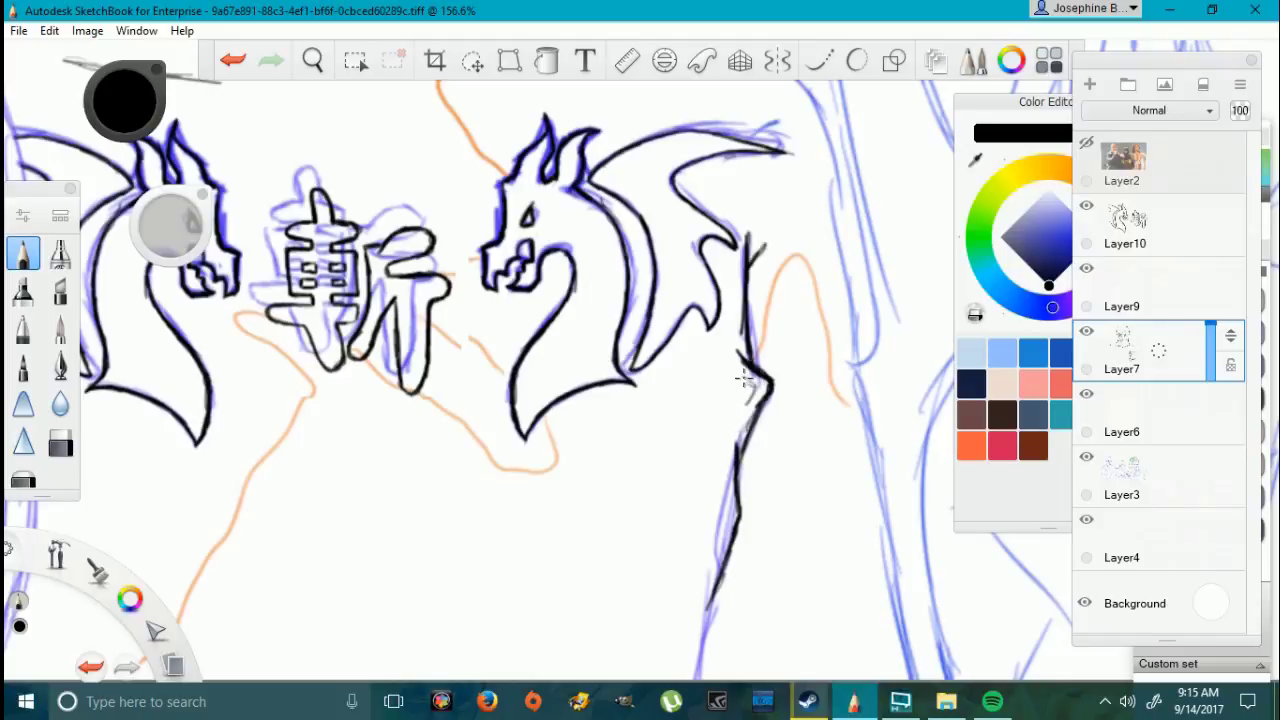
mouse_move(732, 510)
mouse_down()
mouse_move(701, 566)
mouse_move(701, 679)
mouse_up()
Step: Draw thin shirt fold lines running inward from the torso's right side contour below the right dragon
mouse_move(735, 410)
mouse_down()
mouse_move(560, 506)
mouse_move(586, 492)
mouse_up()
drag(680, 582, 563, 680)
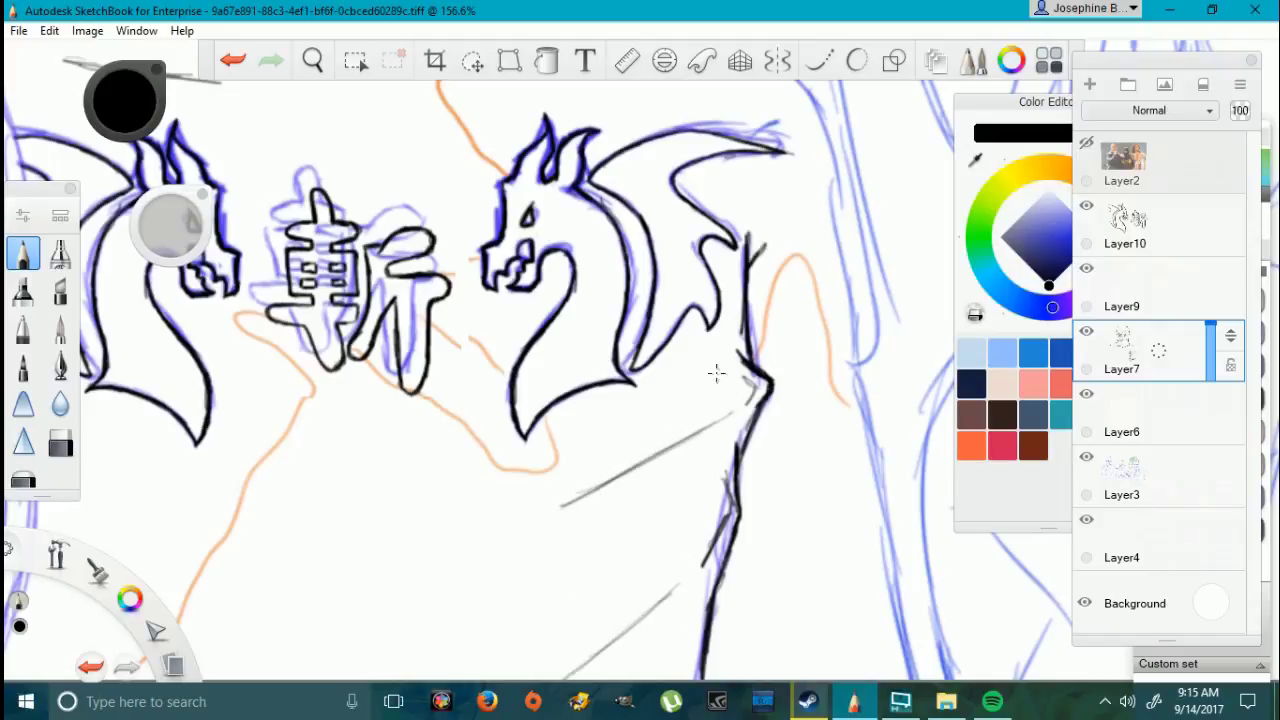
mouse_move(745, 378)
mouse_down()
mouse_move(650, 364)
mouse_move(664, 364)
mouse_up()
Step: Draw thin fold lines on the shirt's left side below the left dragon, and ink the right shoulder's outer curve
scroll(480, 533, down, 5)
scroll(268, 546, up, 2)
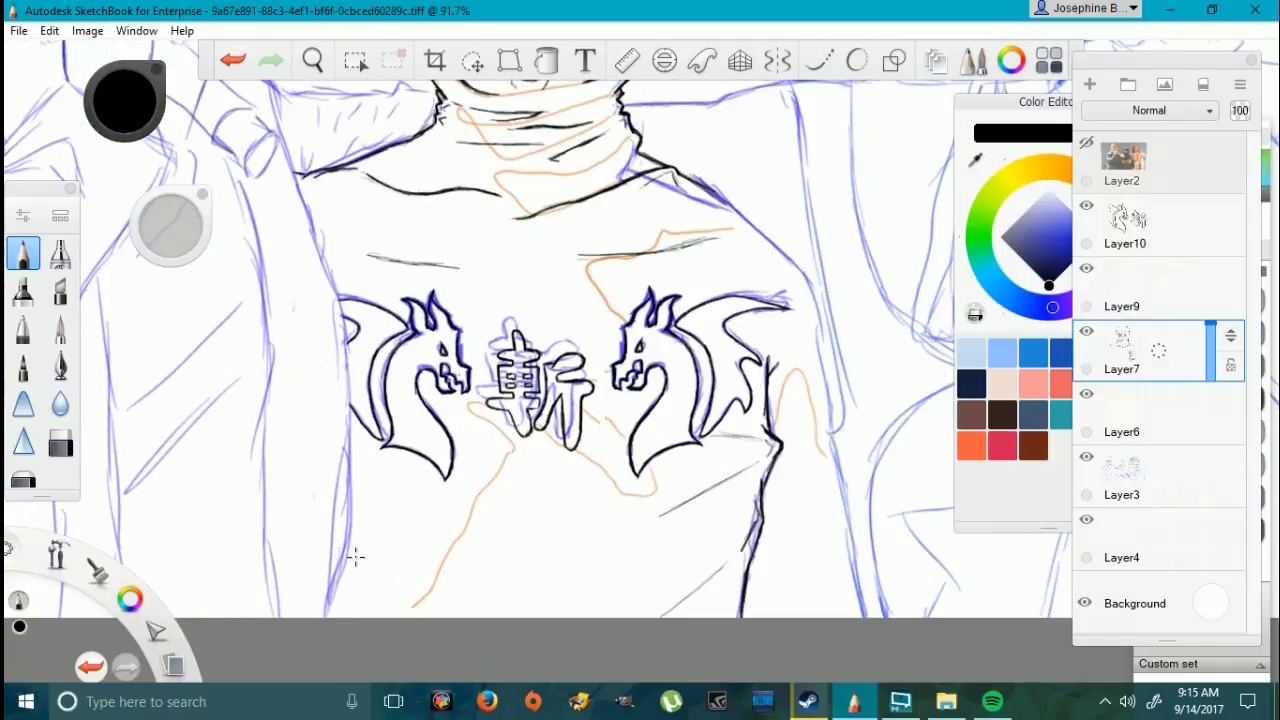
drag(358, 554, 430, 593)
mouse_move(357, 496)
mouse_down()
mouse_move(461, 525)
mouse_move(446, 523)
mouse_up()
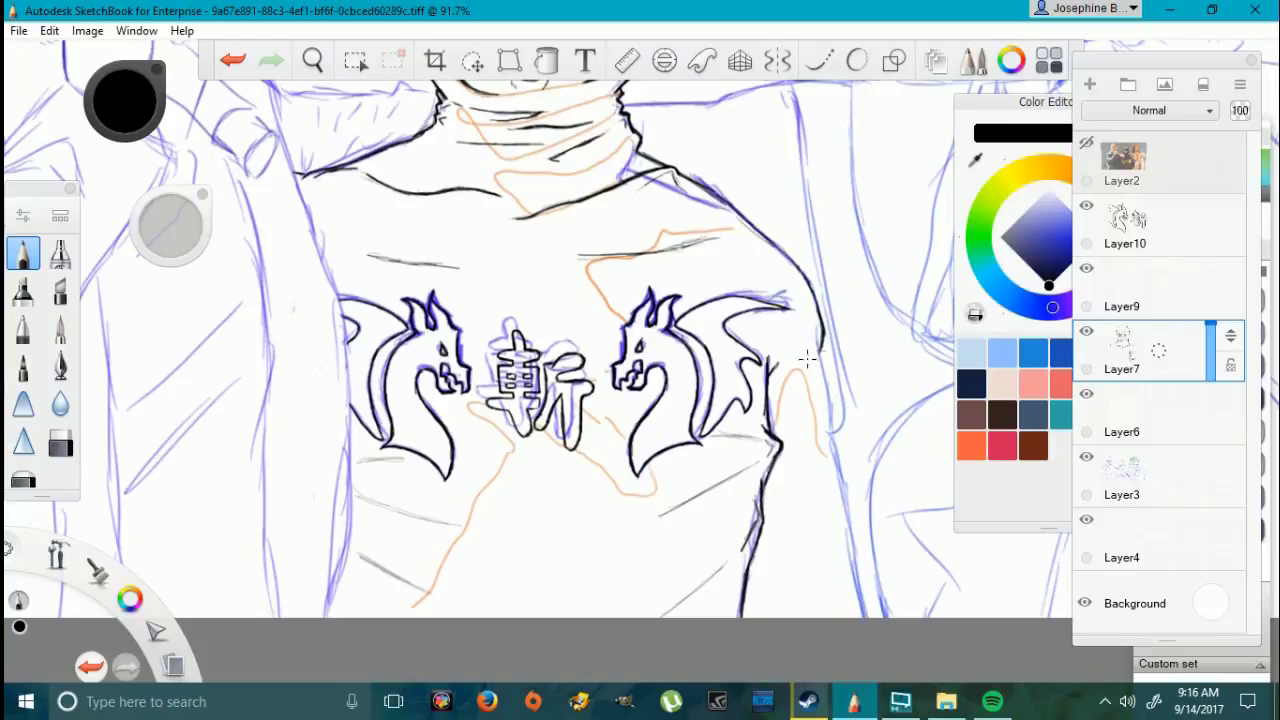
Step: Undo the last strokes at the right shoulder and ink the arm's outer edge from the shoulder down past the armpit
click(240, 61)
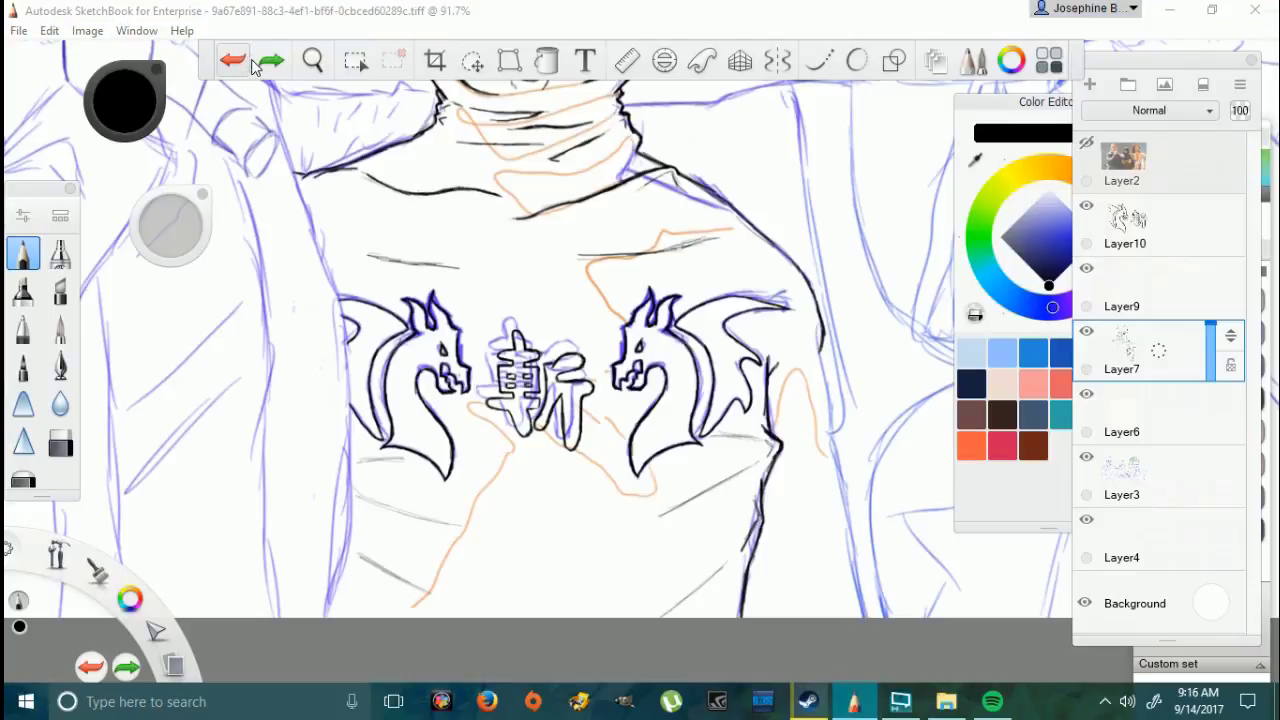
scroll(884, 350, up, 4)
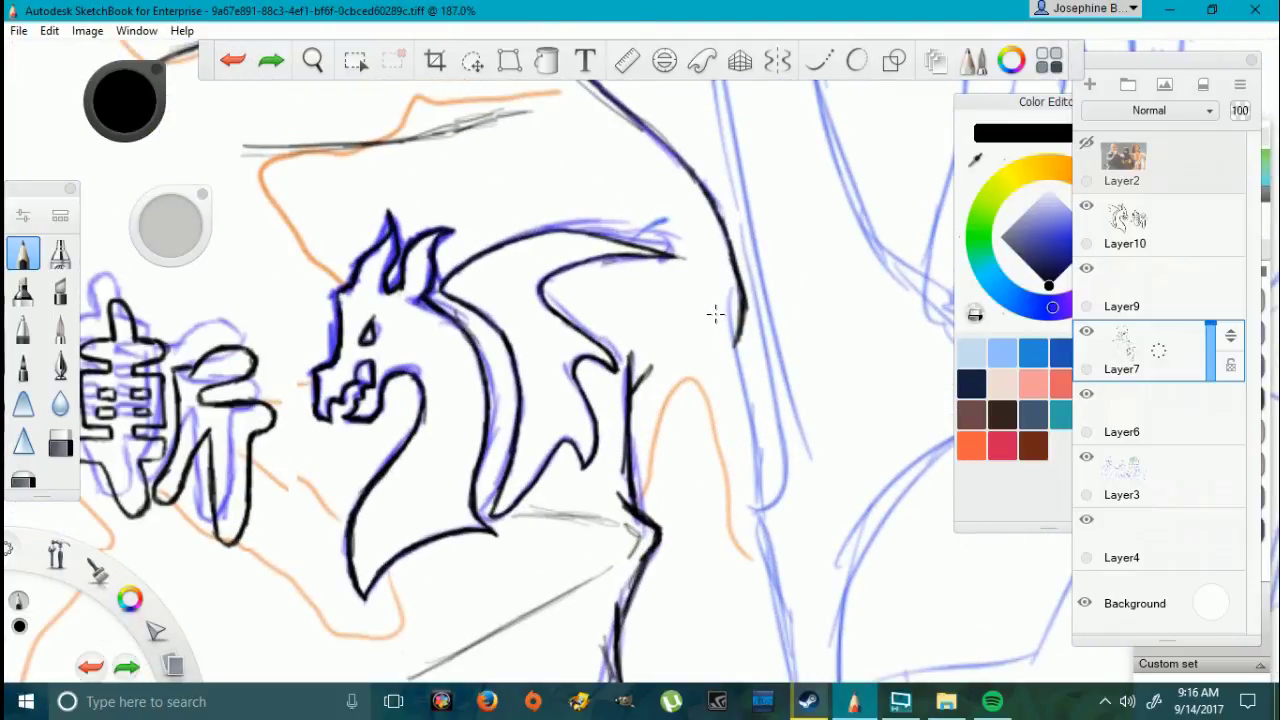
key(ctrl+z)
drag(723, 305, 748, 374)
mouse_move(763, 535)
mouse_down()
mouse_move(749, 372)
mouse_move(762, 440)
mouse_up()
drag(738, 390, 740, 490)
scroll(777, 606, down, 5)
scroll(780, 652, up, 5)
mouse_move(740, 373)
mouse_down()
mouse_move(785, 525)
mouse_move(797, 680)
mouse_move(779, 468)
mouse_up()
Step: Ink fold lines on the lower right sleeve and extend the arm's outer edge to the canvas's lower edge
scroll(822, 534, down, 5)
scroll(802, 595, up, 3)
scroll(810, 483, down, 5)
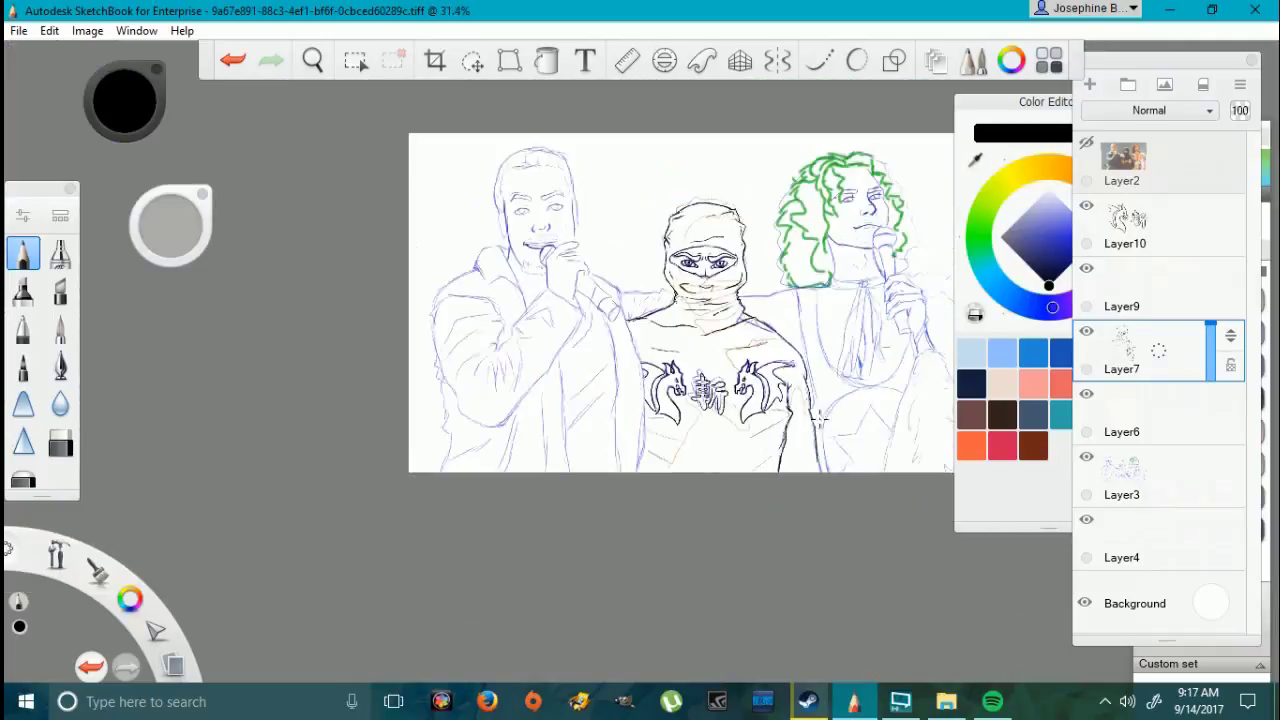
scroll(829, 494, up, 4)
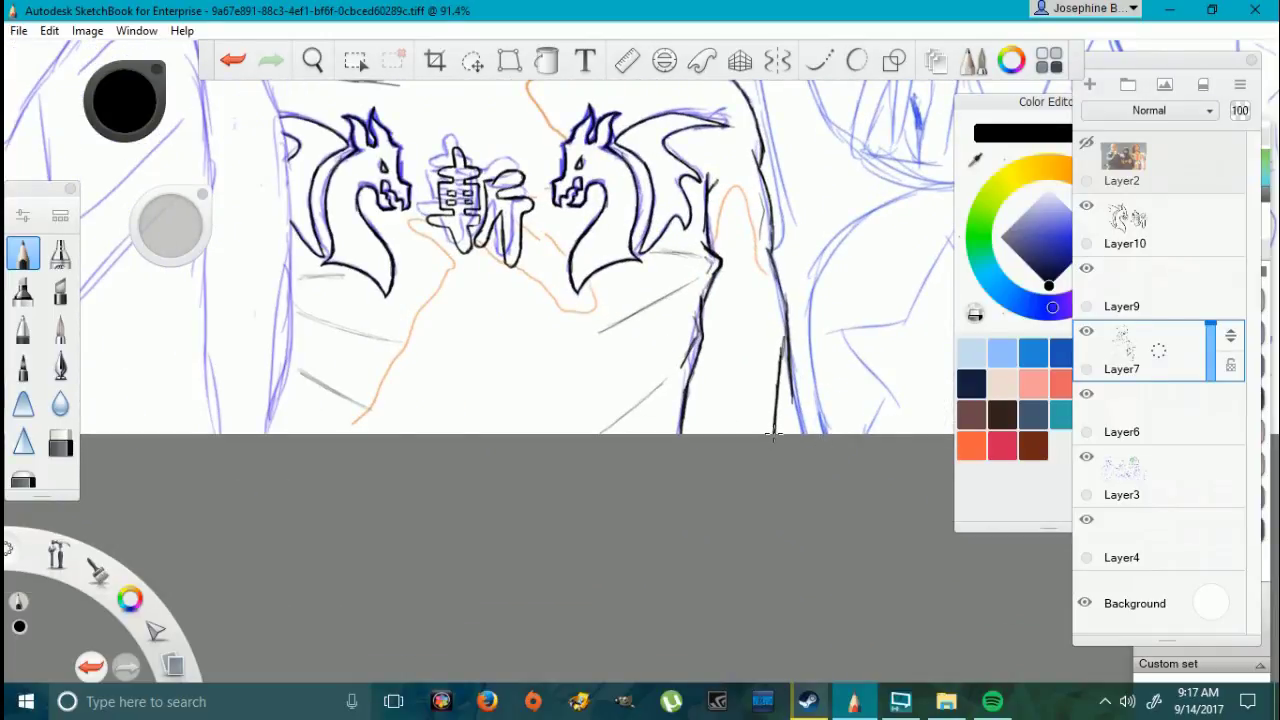
drag(767, 350, 769, 338)
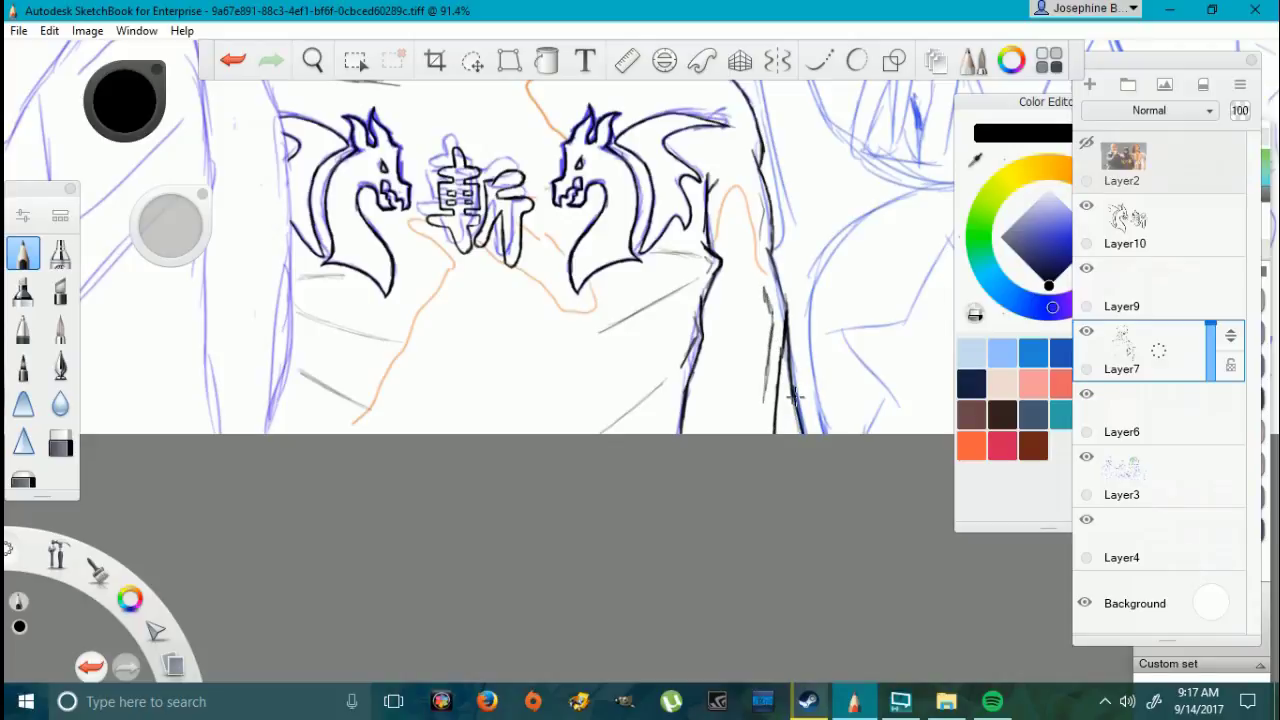
Step: Erase the bump in the right upper arm's outer edge and redraw that section as a smooth curve
scroll(777, 335, down, 5)
scroll(820, 315, up, 6)
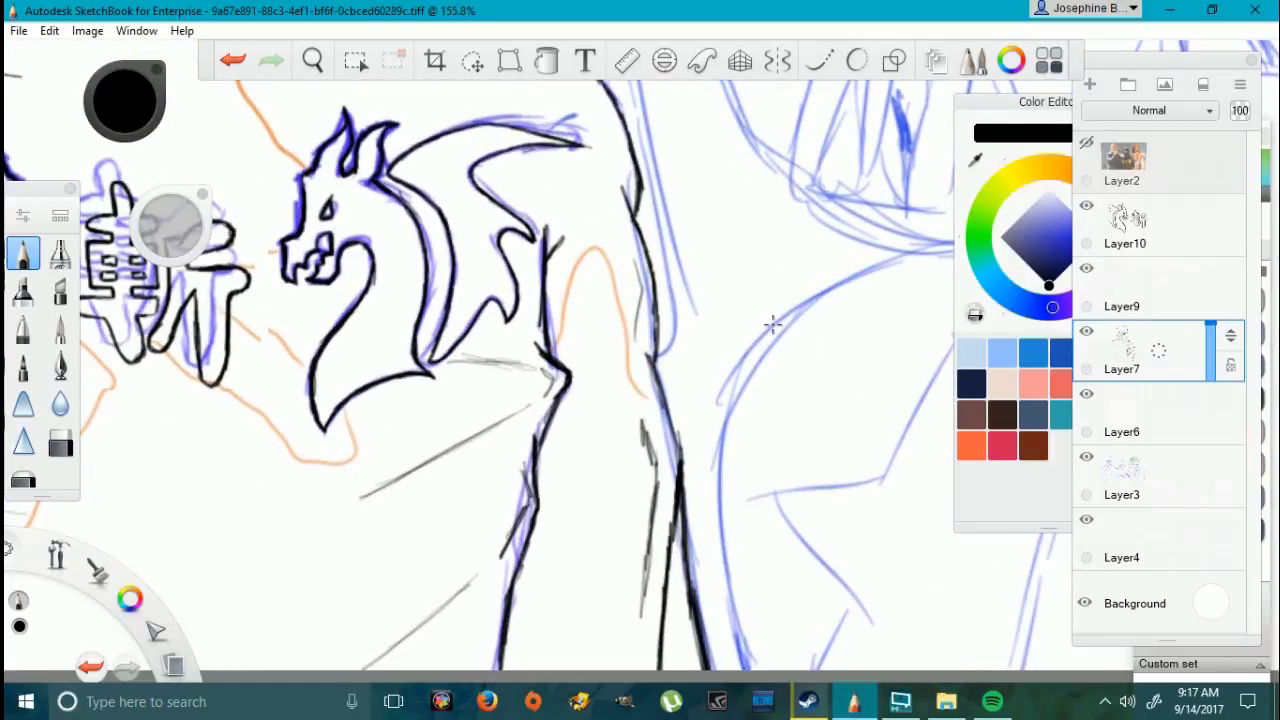
click(60, 443)
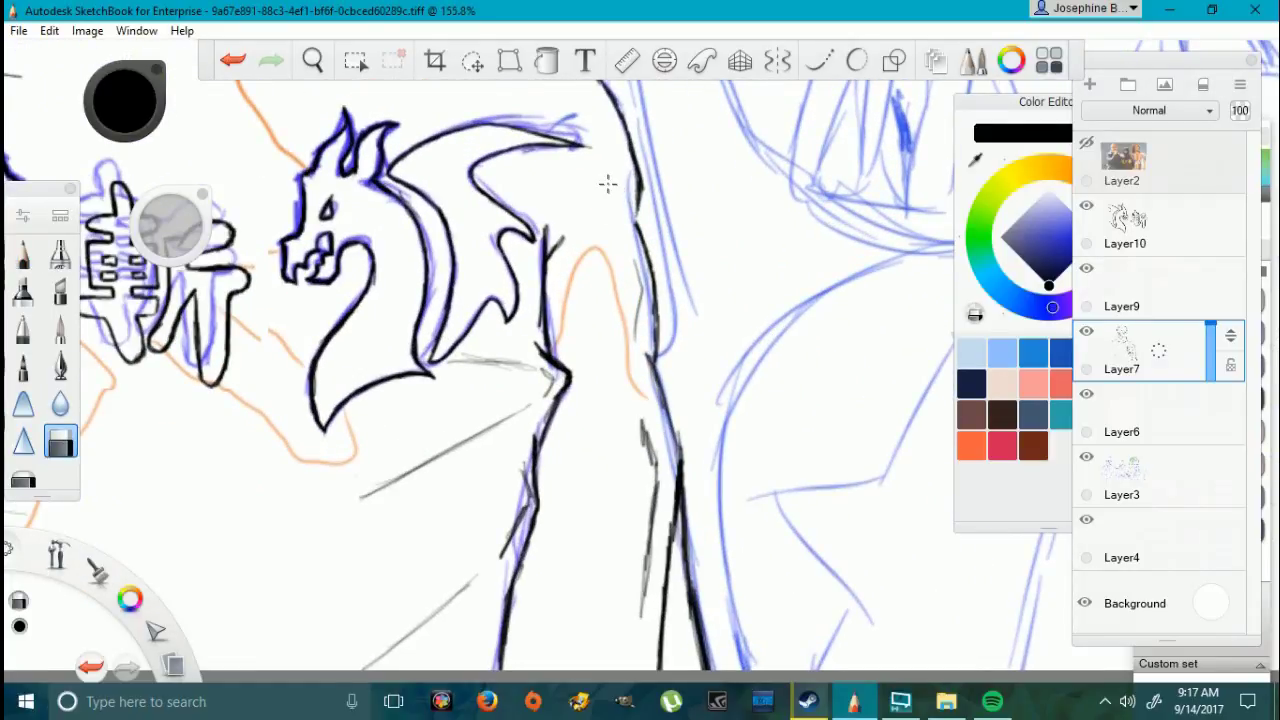
mouse_move(645, 251)
mouse_down()
mouse_move(657, 350)
mouse_move(637, 178)
mouse_up()
click(23, 256)
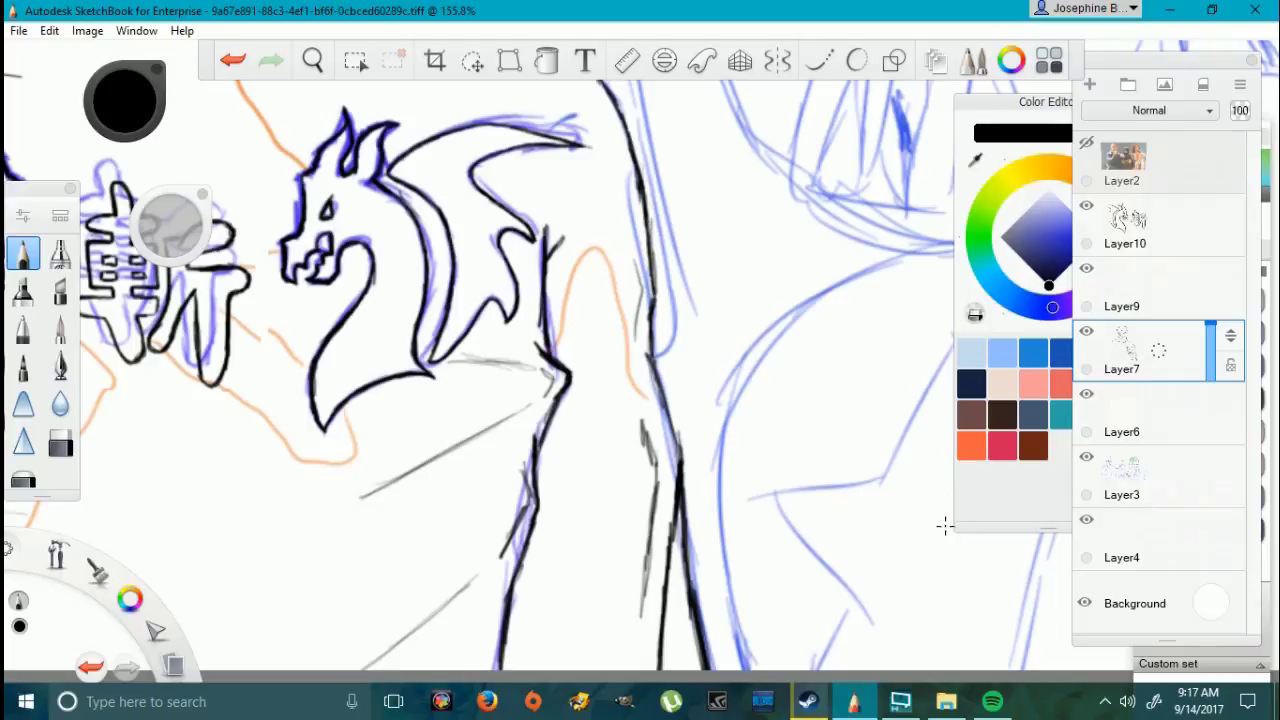
Step: Erase the middle section of the right arm's outer edge between the upper arm and the lower sleeve fold
mouse_move(665, 533)
mouse_down()
mouse_move(672, 445)
mouse_move(679, 471)
mouse_up()
mouse_move(656, 397)
mouse_down()
mouse_move(677, 468)
mouse_move(684, 434)
mouse_move(680, 509)
mouse_up()
click(61, 443)
key(e)
key(e)
mouse_move(643, 336)
mouse_down()
mouse_move(652, 380)
mouse_move(642, 322)
mouse_up()
key(e)
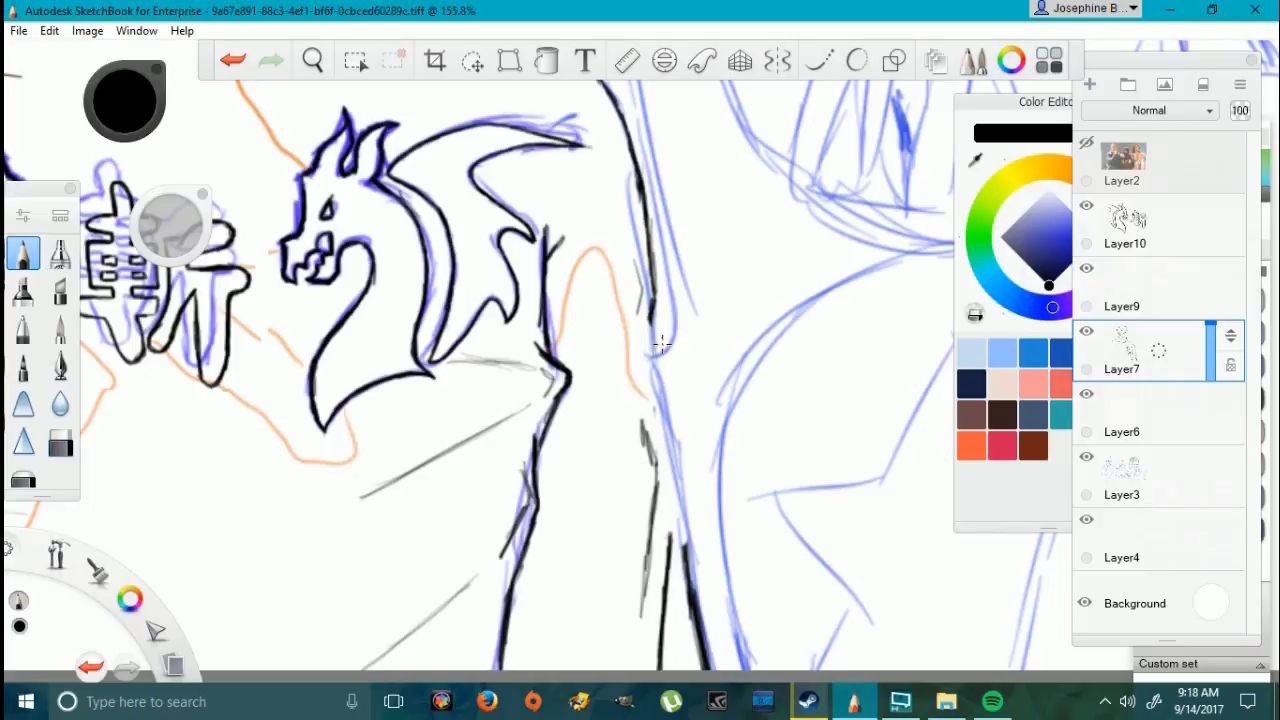
Step: Redraw the missing middle section of the right arm's outer edge and erase rough marks on the adjacent sleeve fold
drag(667, 424, 669, 548)
drag(669, 550, 674, 434)
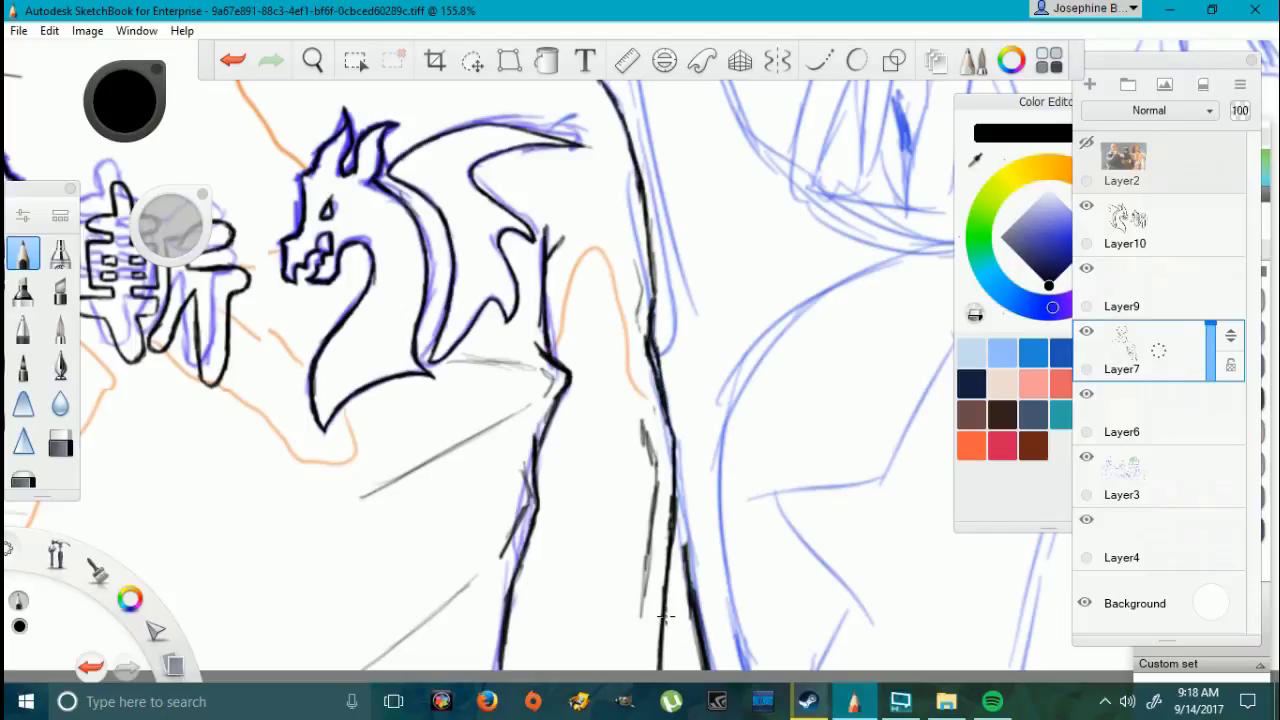
drag(683, 552, 674, 470)
scroll(686, 566, up, 2)
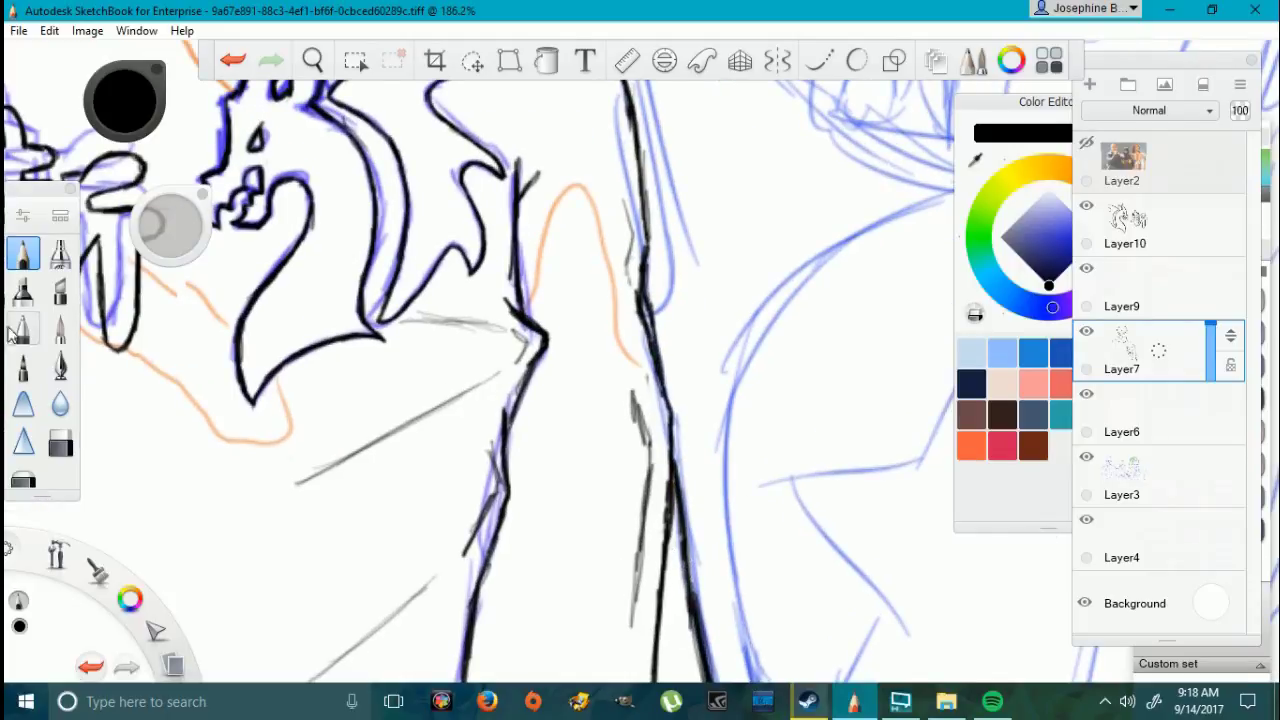
click(62, 443)
drag(632, 398, 646, 455)
Step: Hide the Layer3 sketch to check the masked man's line art on its own, and show it again
scroll(516, 541, down, 6)
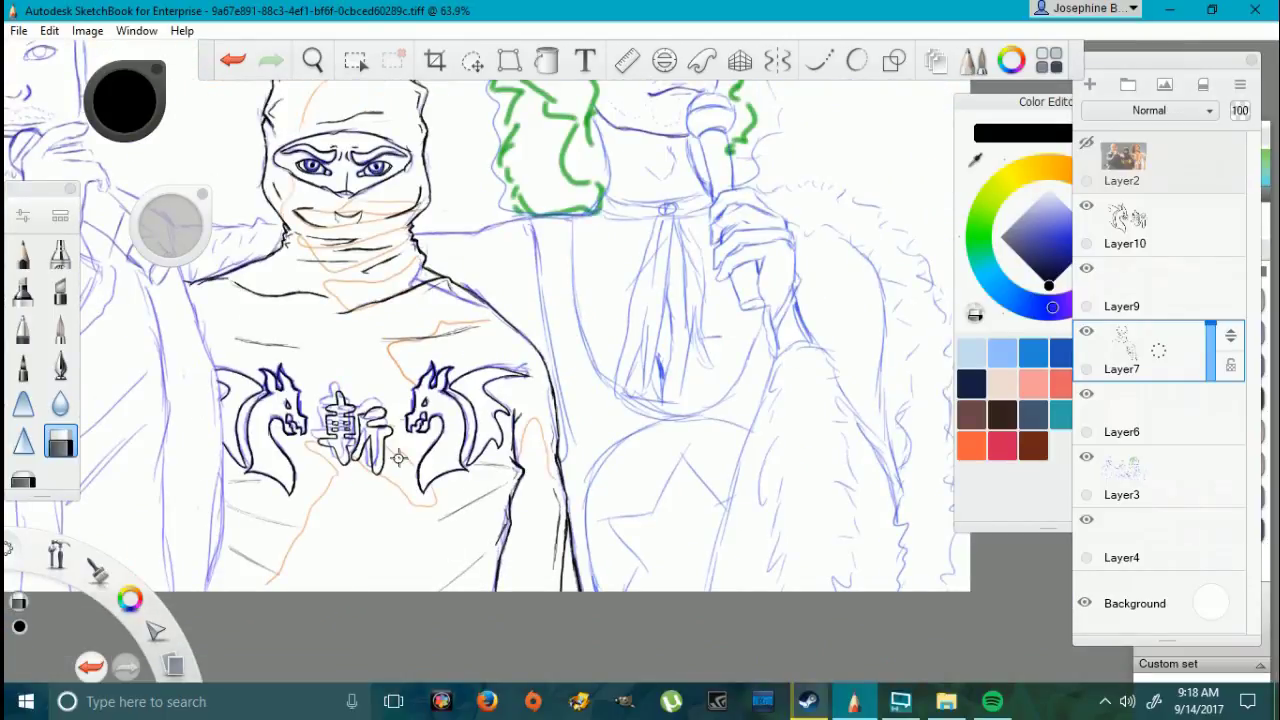
scroll(440, 405, down, 4)
scroll(440, 405, up, 4)
click(1087, 459)
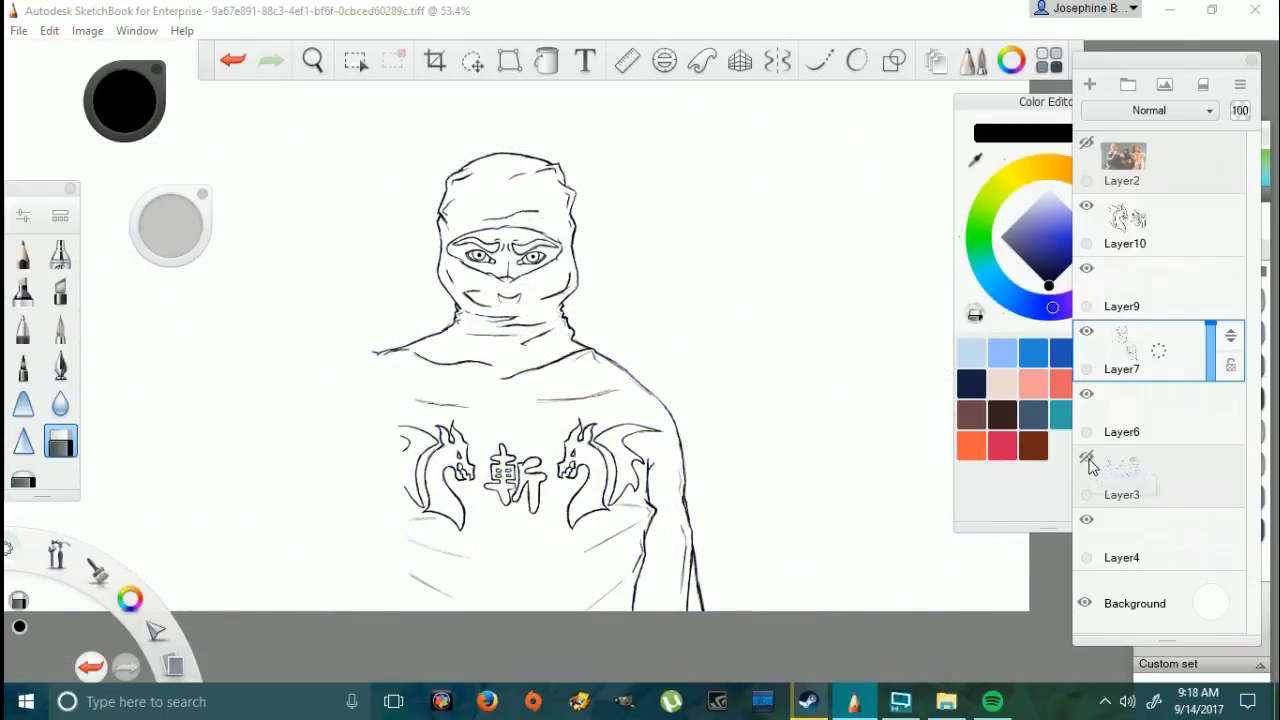
click(1087, 459)
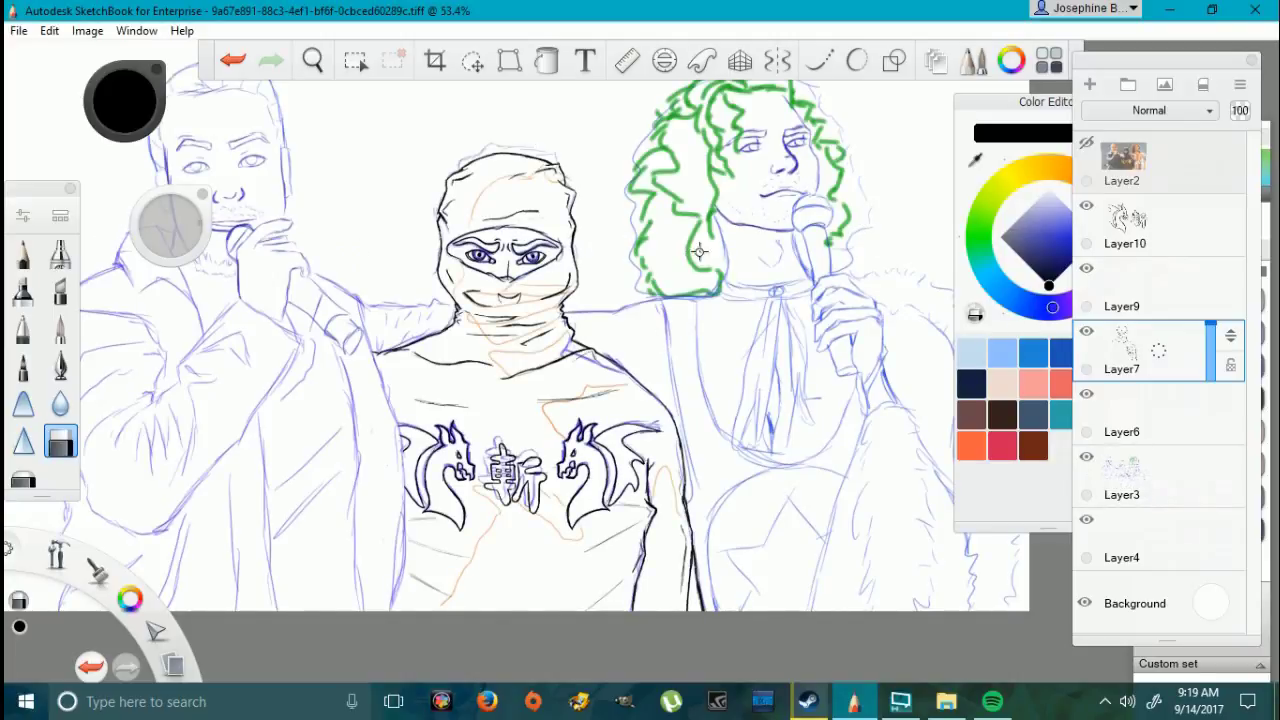
Step: Merge the masked man's line-art layers into Layer6 and add a new layer above it for inking with the pencil
scroll(449, 220, down, 3)
scroll(857, 343, up, 6)
scroll(819, 175, down, 2)
scroll(819, 175, up, 5)
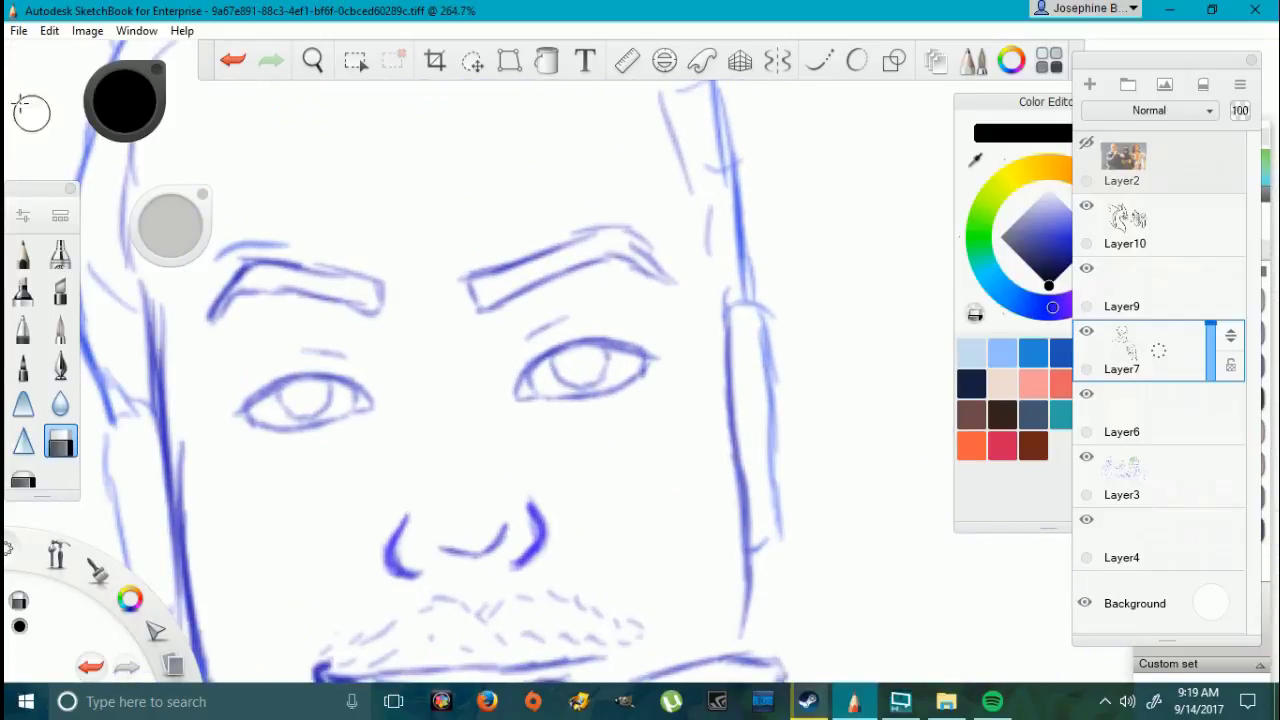
click(23, 253)
drag(1160, 228, 1172, 288)
click(1090, 88)
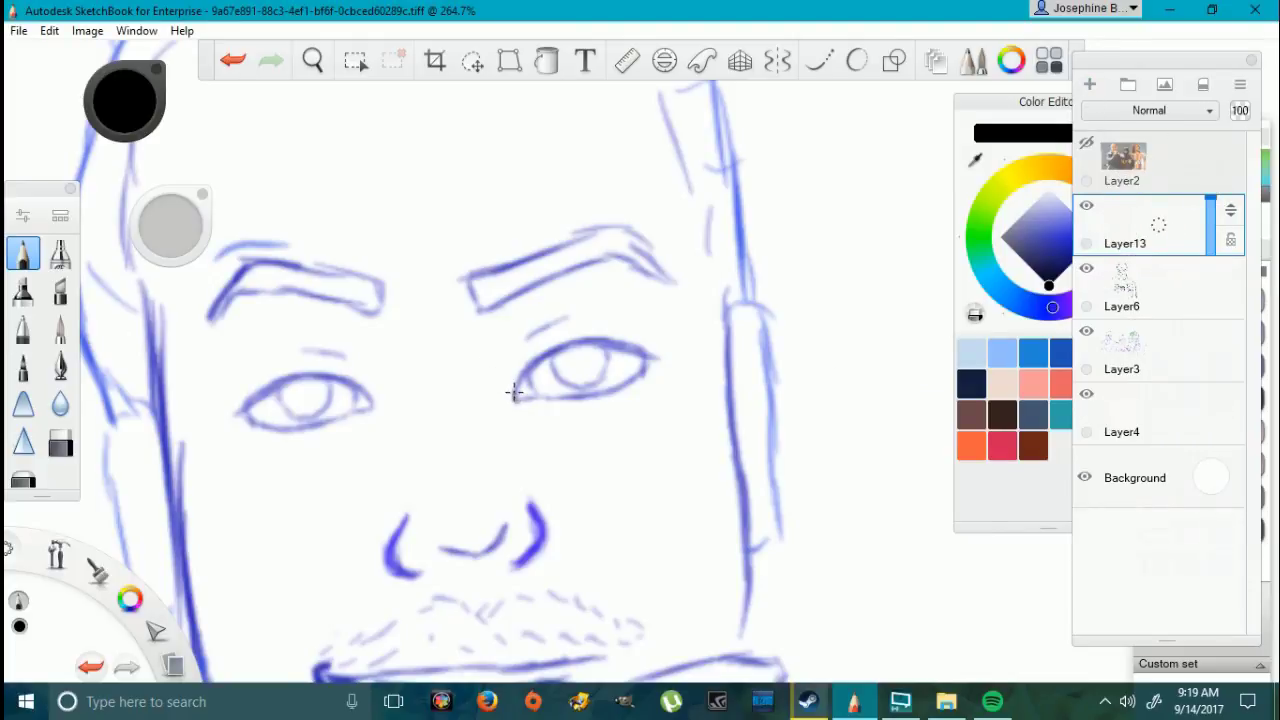
Step: Ink the left man's right-hand eye in black, with both lids, the corners, a round iris and a solid pupil
drag(516, 387, 558, 346)
drag(646, 347, 610, 338)
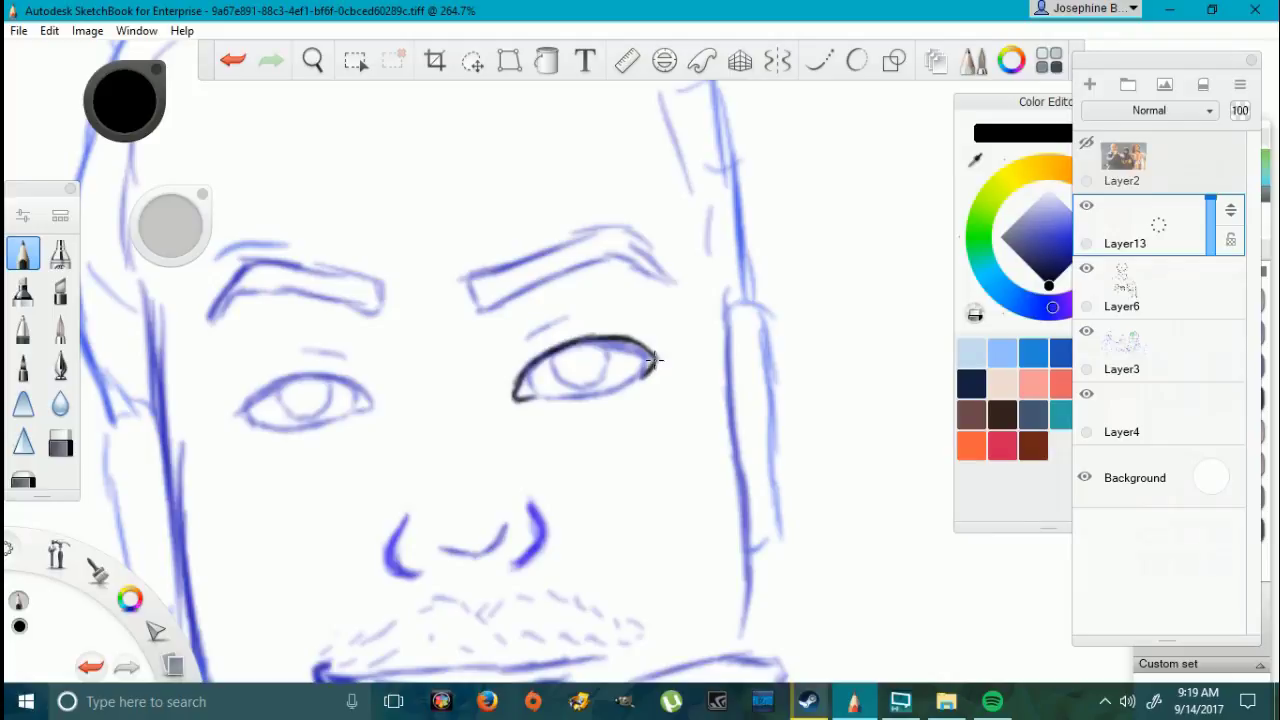
drag(535, 398, 629, 388)
drag(528, 372, 535, 396)
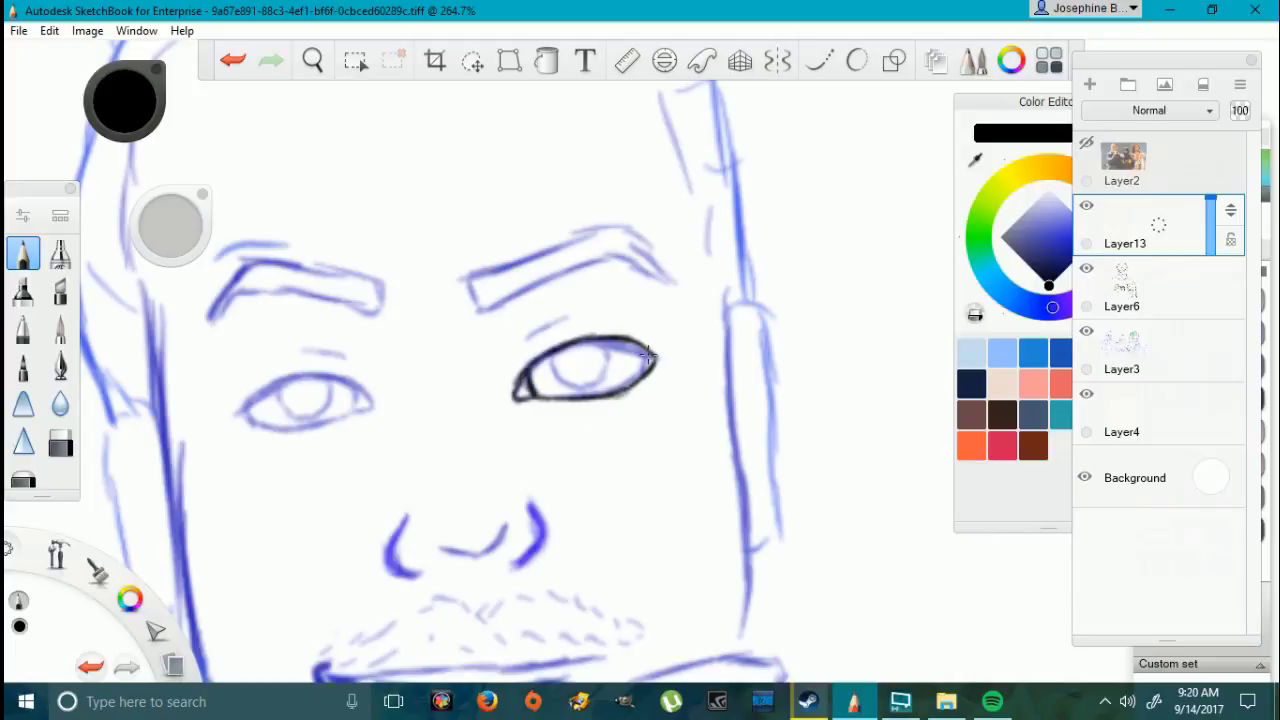
drag(649, 357, 617, 391)
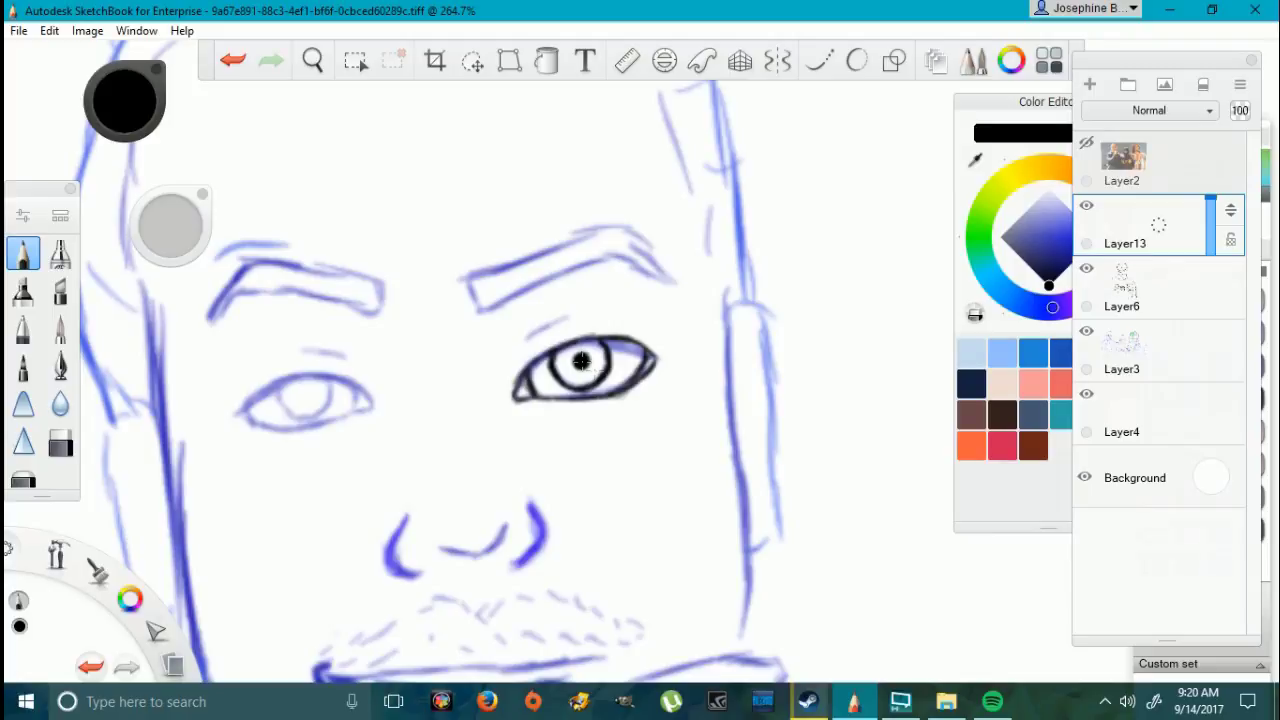
click(232, 60)
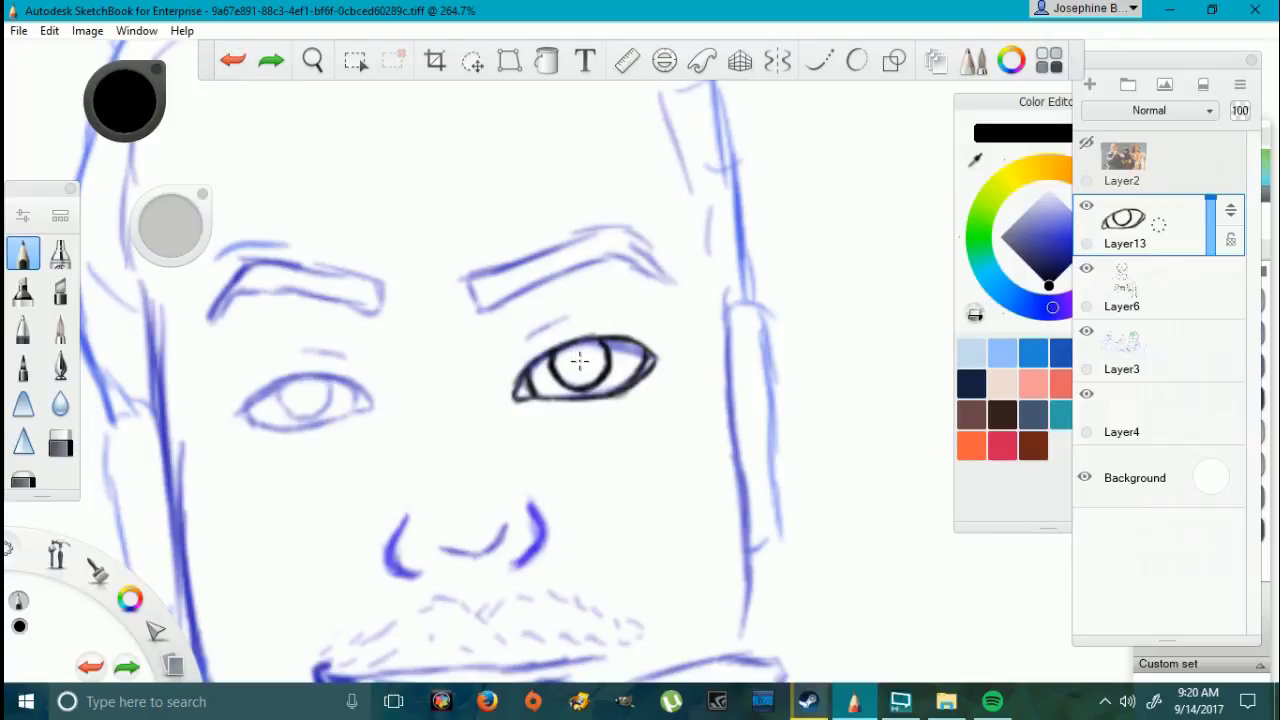
key(ctrl+y)
scroll(489, 523, down, 3)
scroll(493, 527, up, 5)
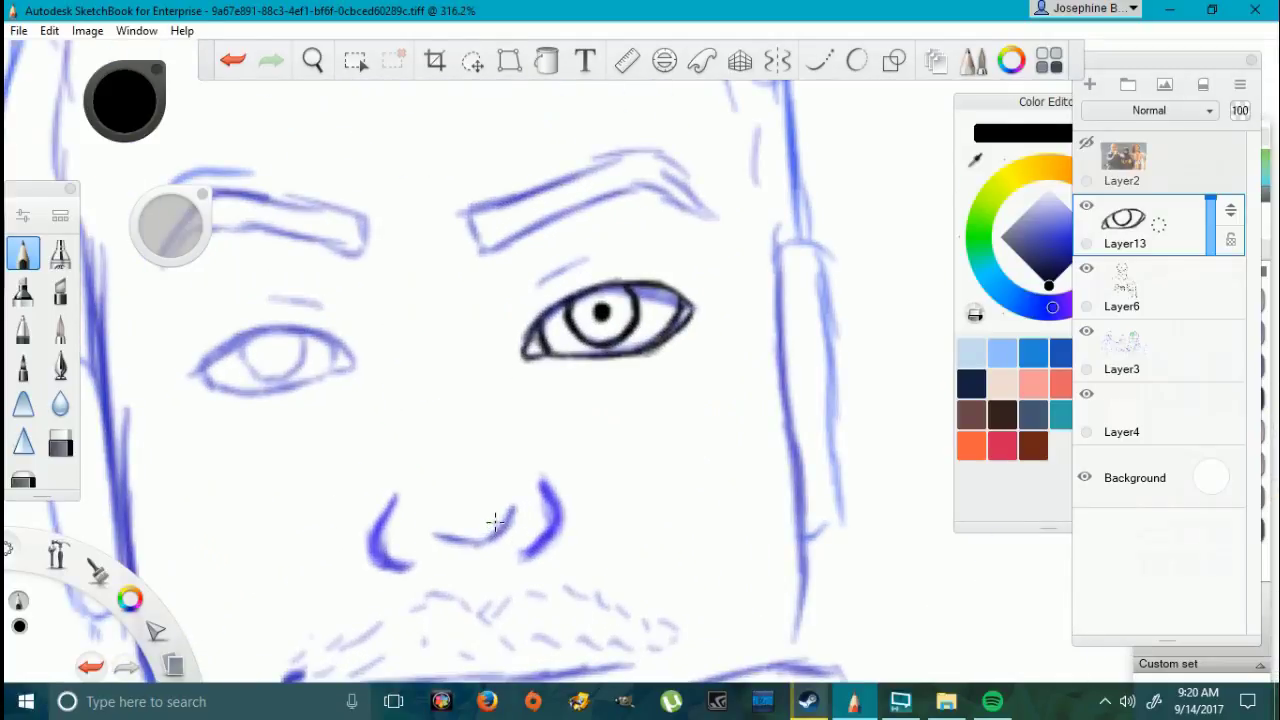
Step: Ink the eyelid crease and a small inner-corner mark around the right-hand eye, and tidy the crease with the eraser
drag(511, 356, 519, 372)
mouse_move(568, 264)
mouse_down()
mouse_move(528, 305)
mouse_move(538, 290)
mouse_up()
click(60, 443)
drag(144, 207, 184, 223)
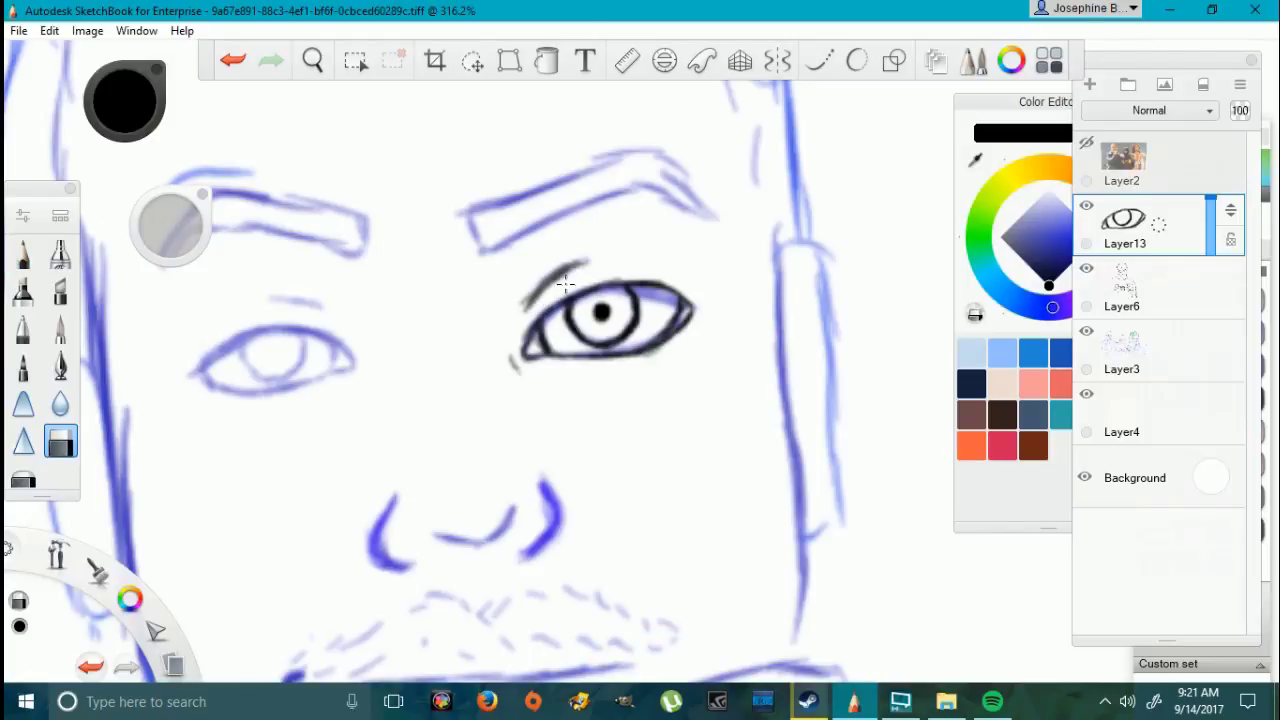
Step: Ink the closed outline of the angled right-hand eyebrow over the sketch
key(e)
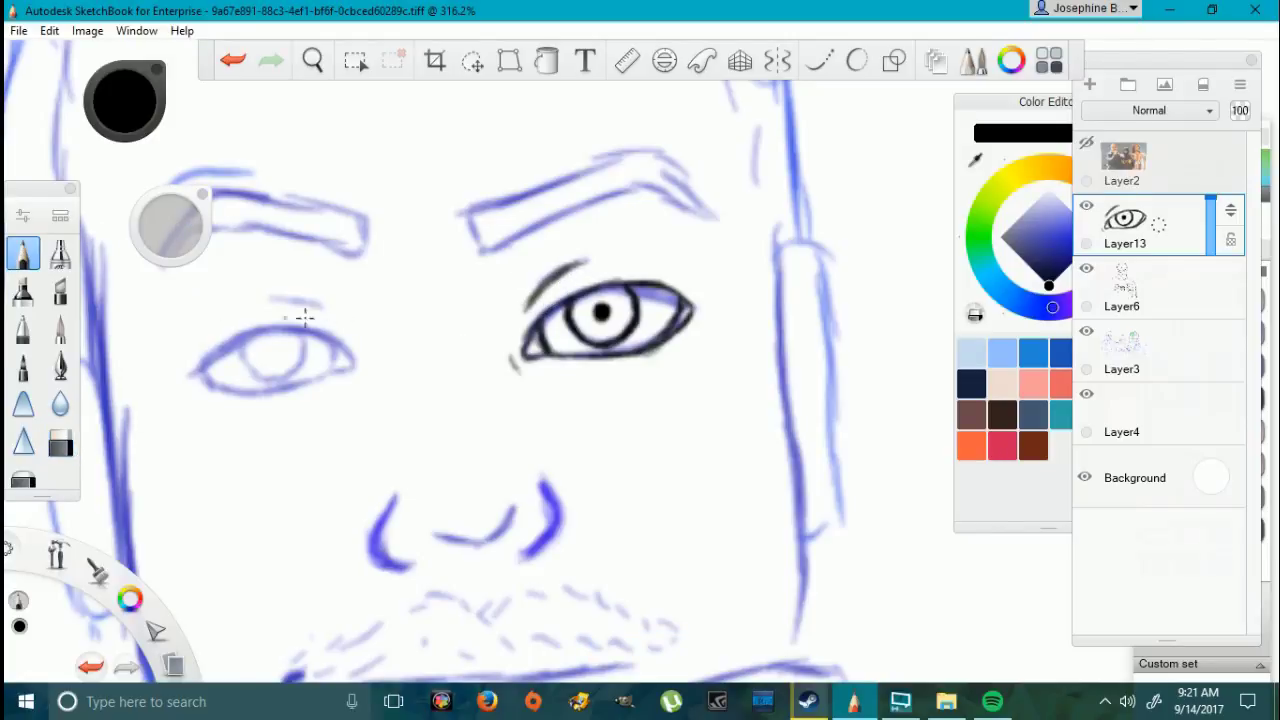
mouse_move(460, 214)
mouse_down()
mouse_move(479, 248)
mouse_move(562, 224)
mouse_move(645, 184)
mouse_move(636, 178)
mouse_move(721, 221)
mouse_move(654, 157)
mouse_move(728, 226)
mouse_move(460, 212)
mouse_move(653, 152)
mouse_up()
drag(573, 177, 625, 155)
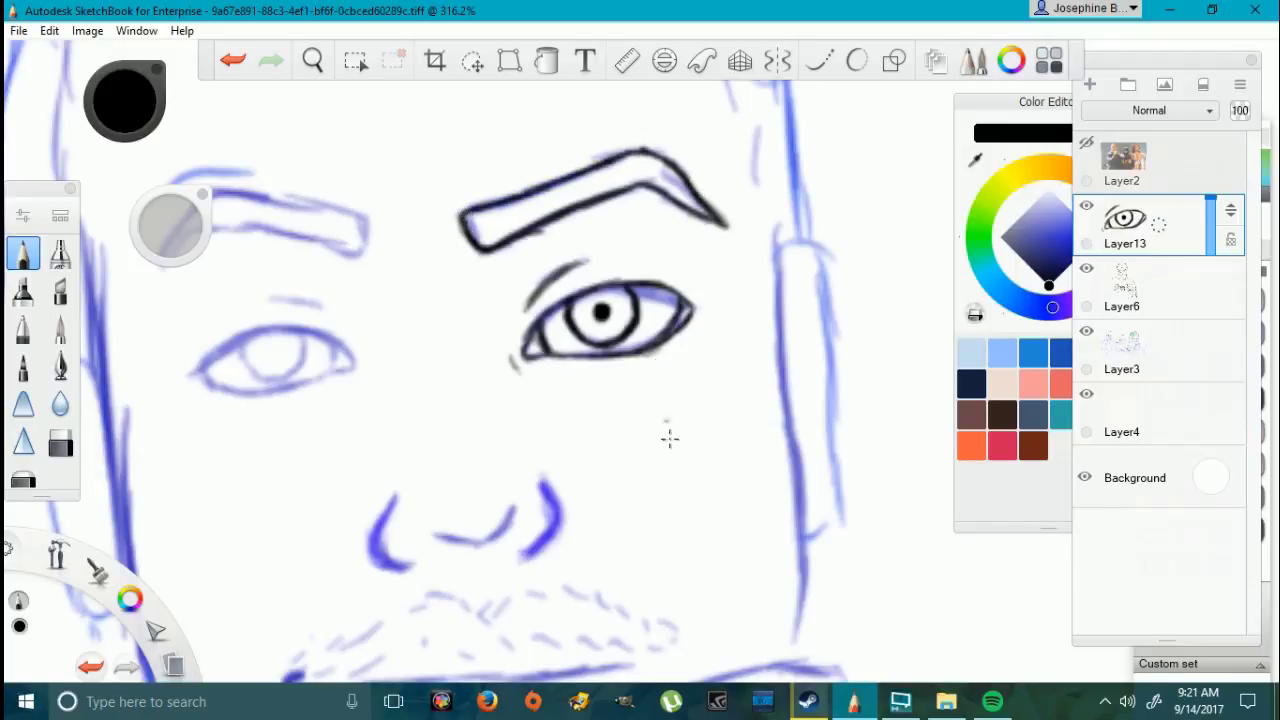
Step: Ink the curved underside of the nose, smooth its lowest point with the eraser, and outline both nostrils
mouse_move(410, 524)
mouse_down()
mouse_move(460, 550)
mouse_move(498, 540)
mouse_move(516, 508)
mouse_up()
click(60, 442)
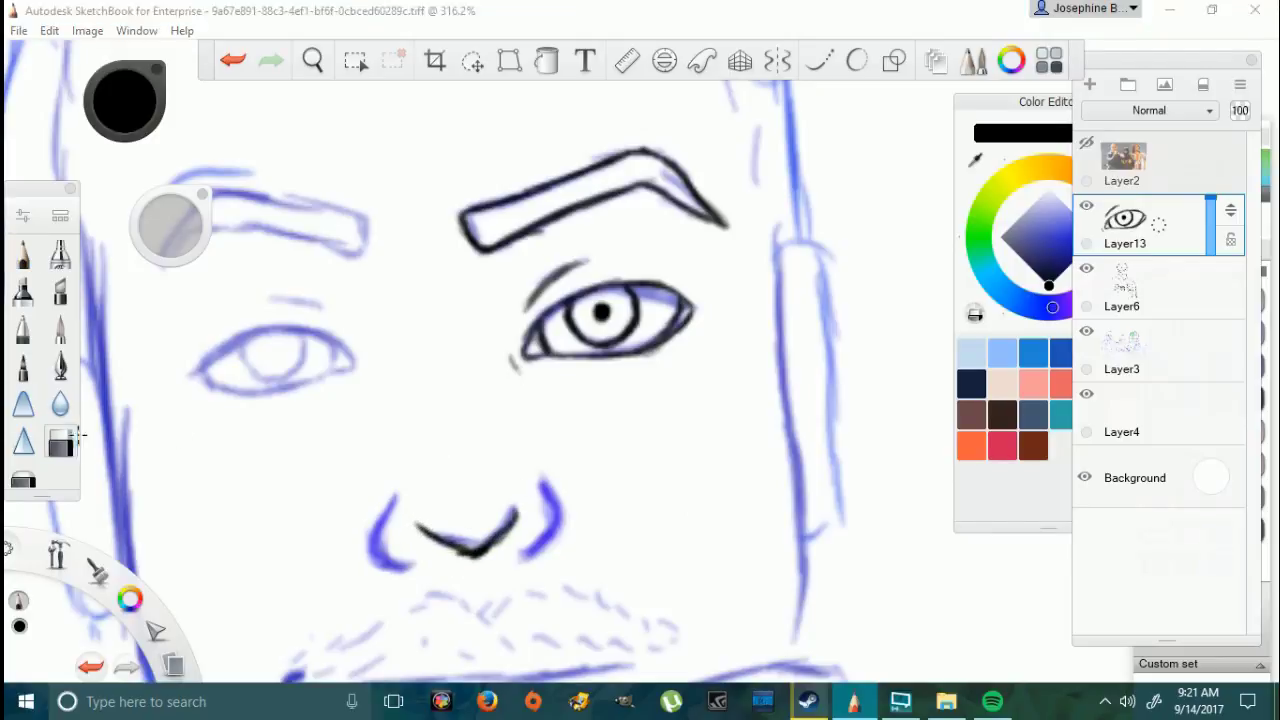
mouse_move(459, 541)
mouse_down()
mouse_move(494, 535)
mouse_move(496, 553)
mouse_up()
click(23, 254)
mouse_move(514, 510)
mouse_down()
mouse_move(458, 552)
mouse_move(412, 522)
mouse_move(405, 562)
mouse_move(380, 550)
mouse_move(395, 490)
mouse_up()
drag(414, 562, 391, 533)
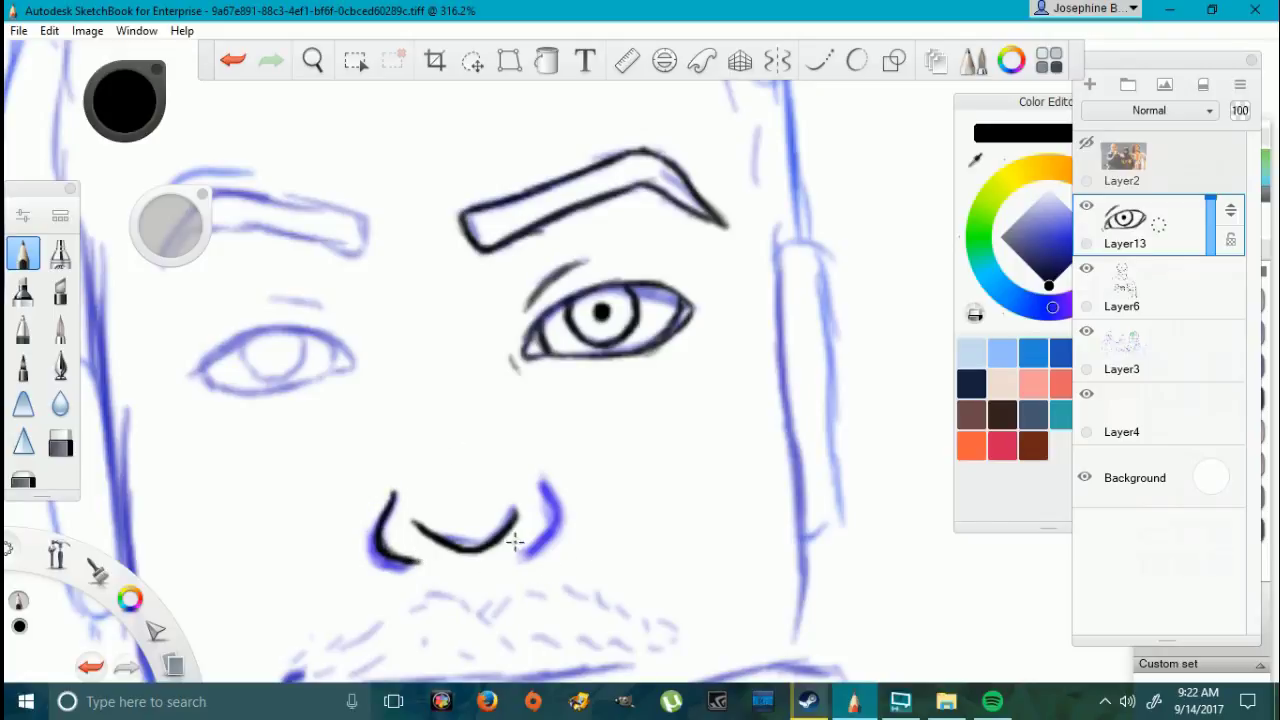
drag(535, 549, 558, 476)
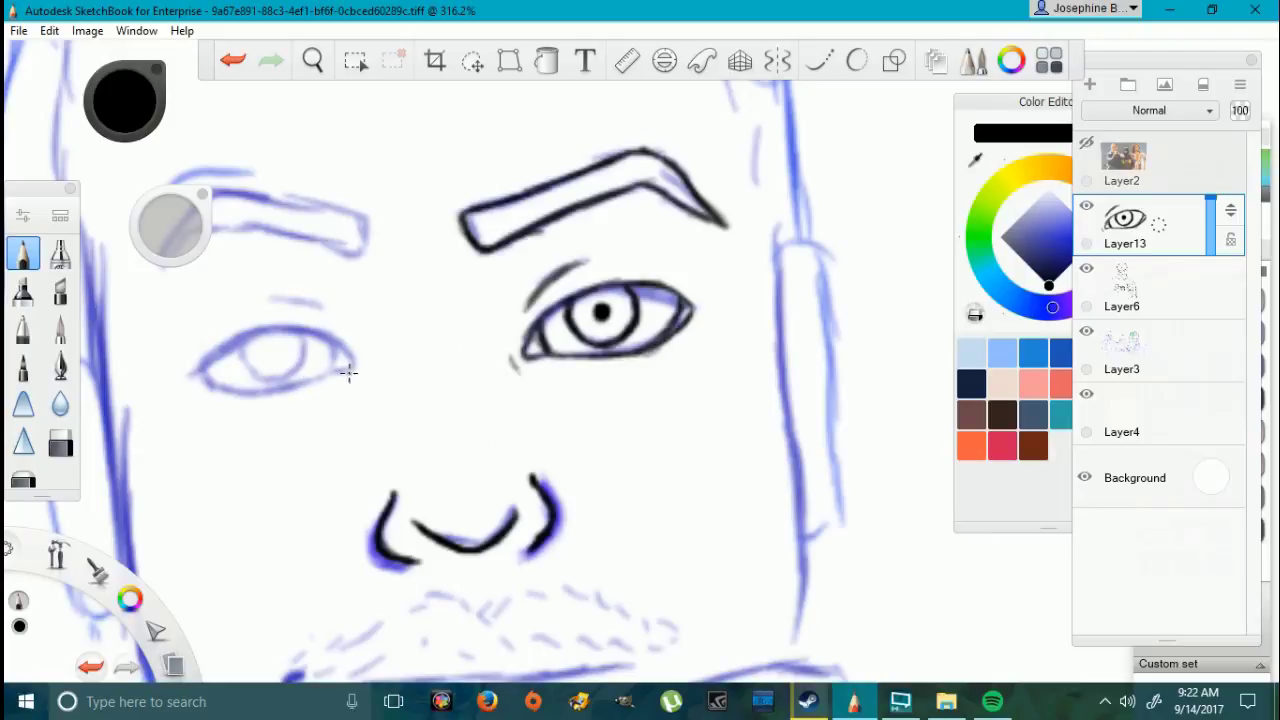
Step: Ink the almond outline of the left-hand eye and trim its lower lid near the inner corner
mouse_move(358, 360)
mouse_down()
mouse_move(335, 376)
mouse_move(355, 370)
mouse_up()
mouse_move(191, 376)
mouse_down()
mouse_move(256, 332)
mouse_move(331, 338)
mouse_move(284, 327)
mouse_move(199, 357)
mouse_move(232, 417)
mouse_move(250, 402)
mouse_move(190, 372)
mouse_move(222, 393)
mouse_move(295, 401)
mouse_move(330, 377)
mouse_move(274, 393)
mouse_move(320, 378)
mouse_up()
click(60, 443)
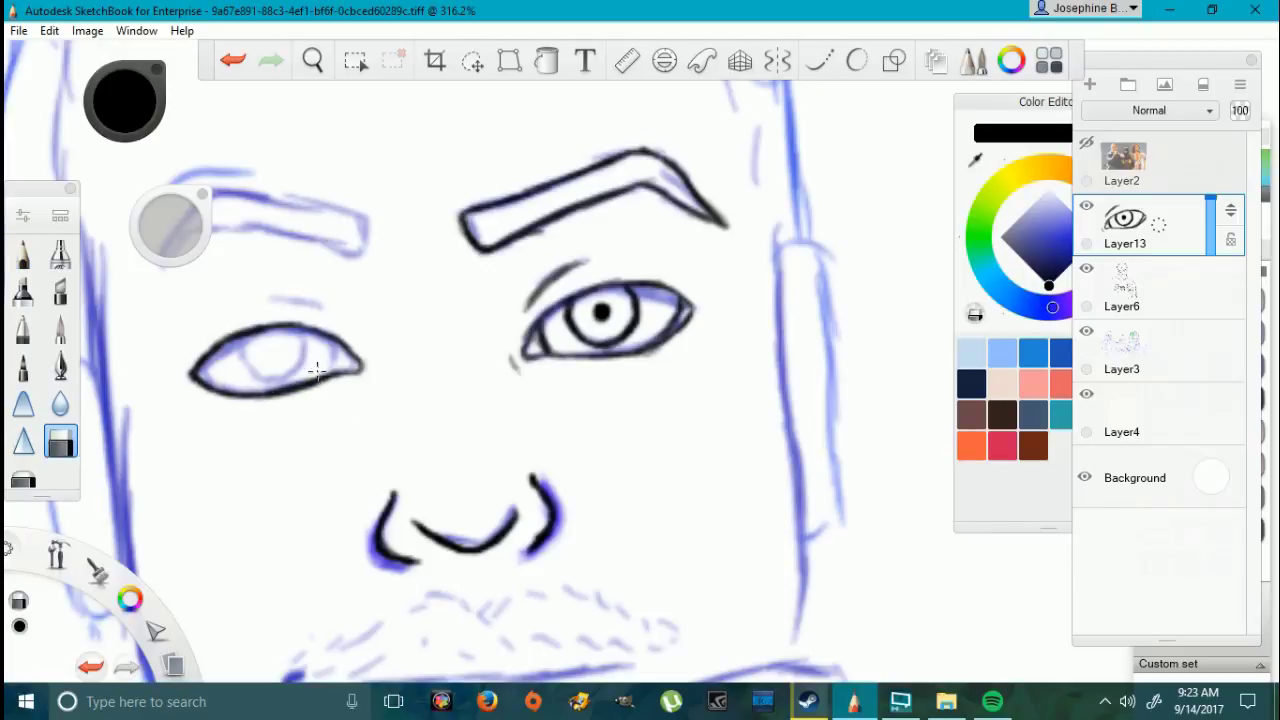
drag(316, 371, 318, 376)
click(23, 254)
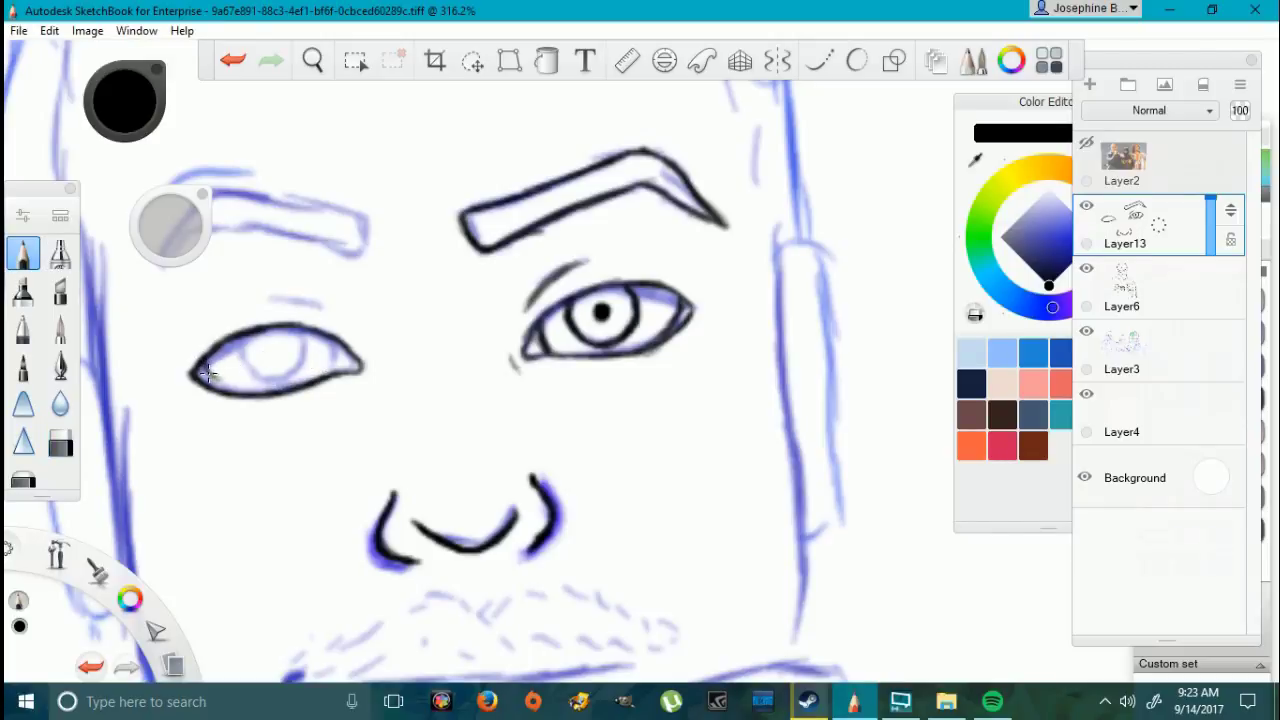
Step: Thicken the left-hand eye's lower lid and add its inner-corner line, iris and black pupil
drag(200, 370, 248, 390)
mouse_move(335, 373)
mouse_down()
mouse_move(337, 345)
mouse_move(340, 373)
mouse_up()
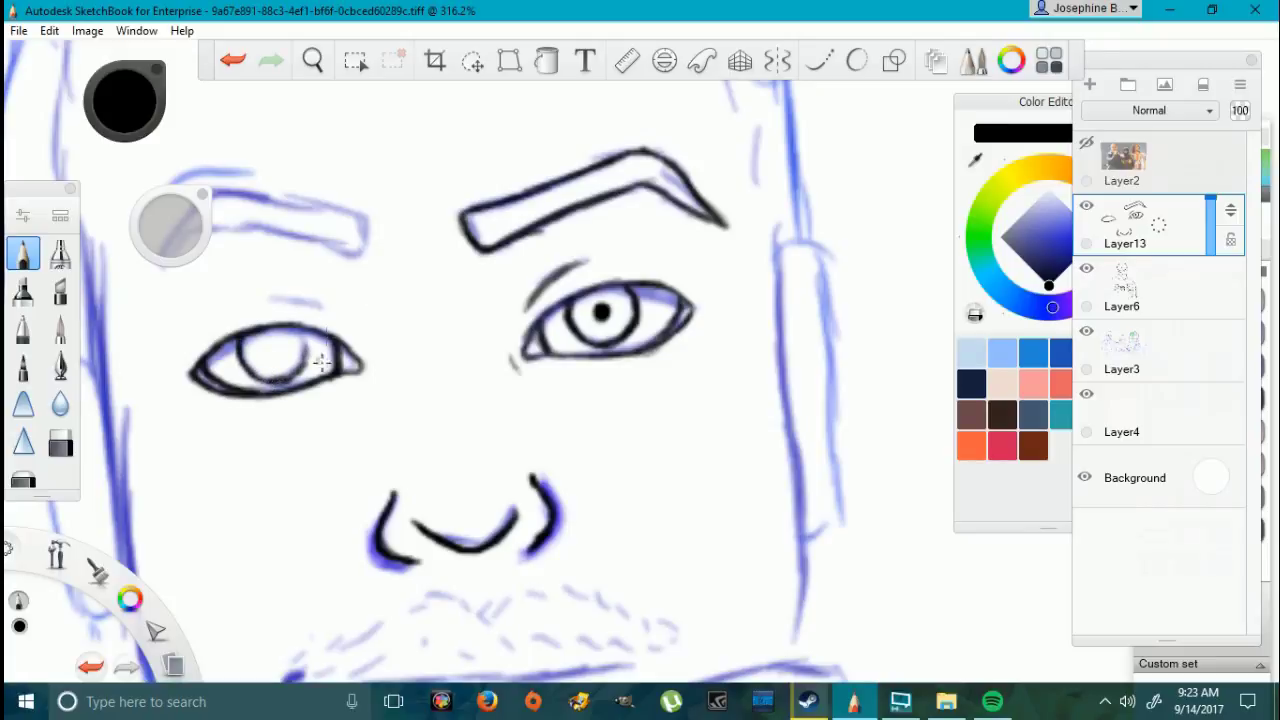
mouse_move(304, 330)
mouse_down()
mouse_move(309, 359)
mouse_move(264, 382)
mouse_up()
click(61, 445)
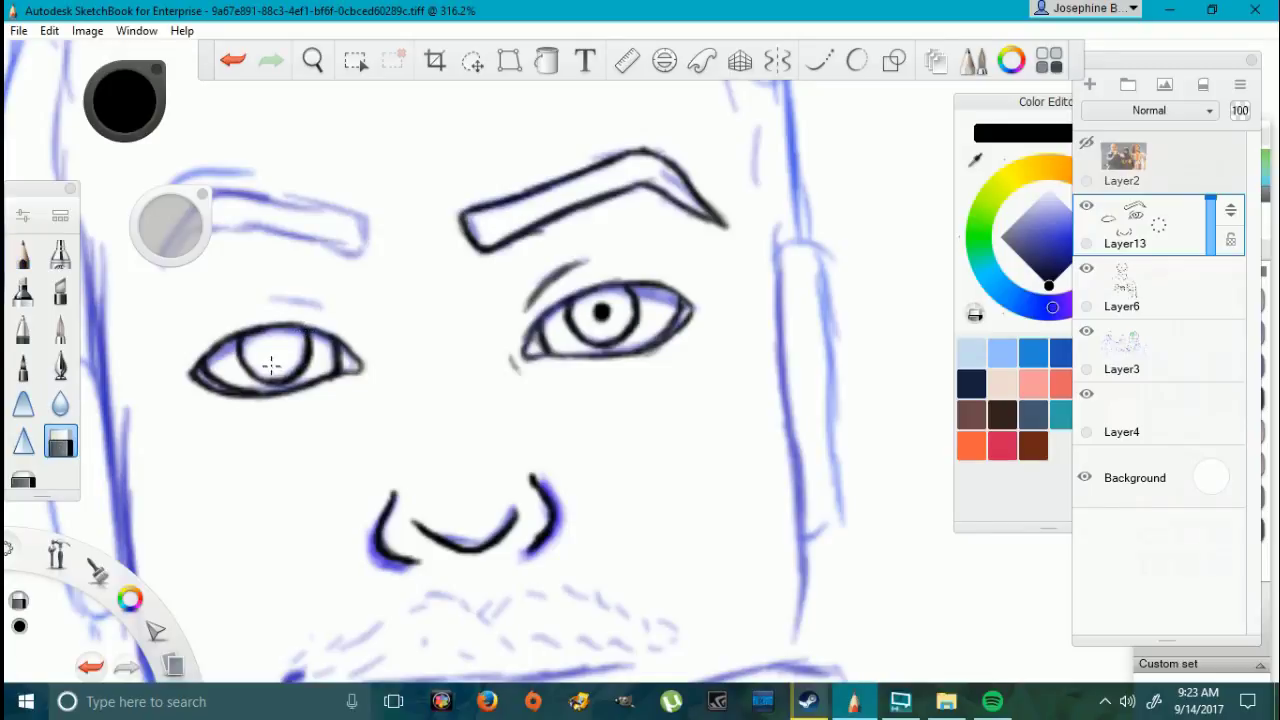
click(23, 255)
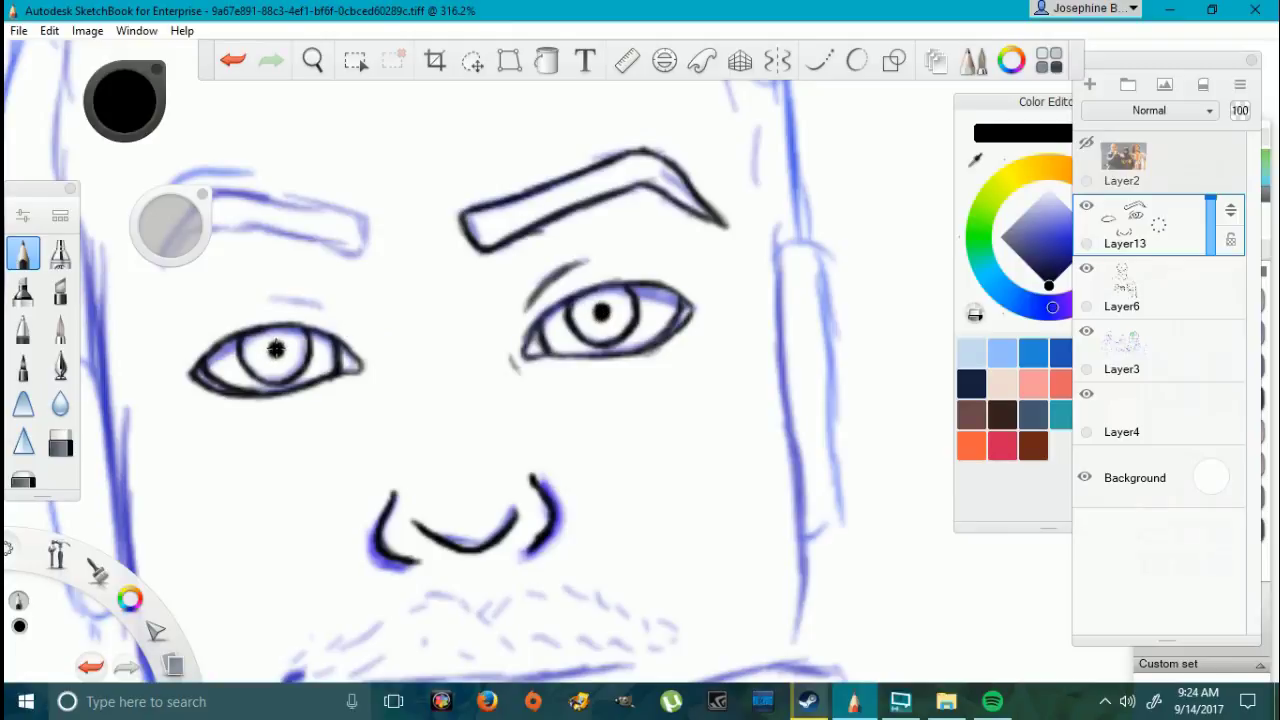
Step: Sketch a straight guide line through both eyes to check their alignment, and undo it
scroll(609, 352, down, 10)
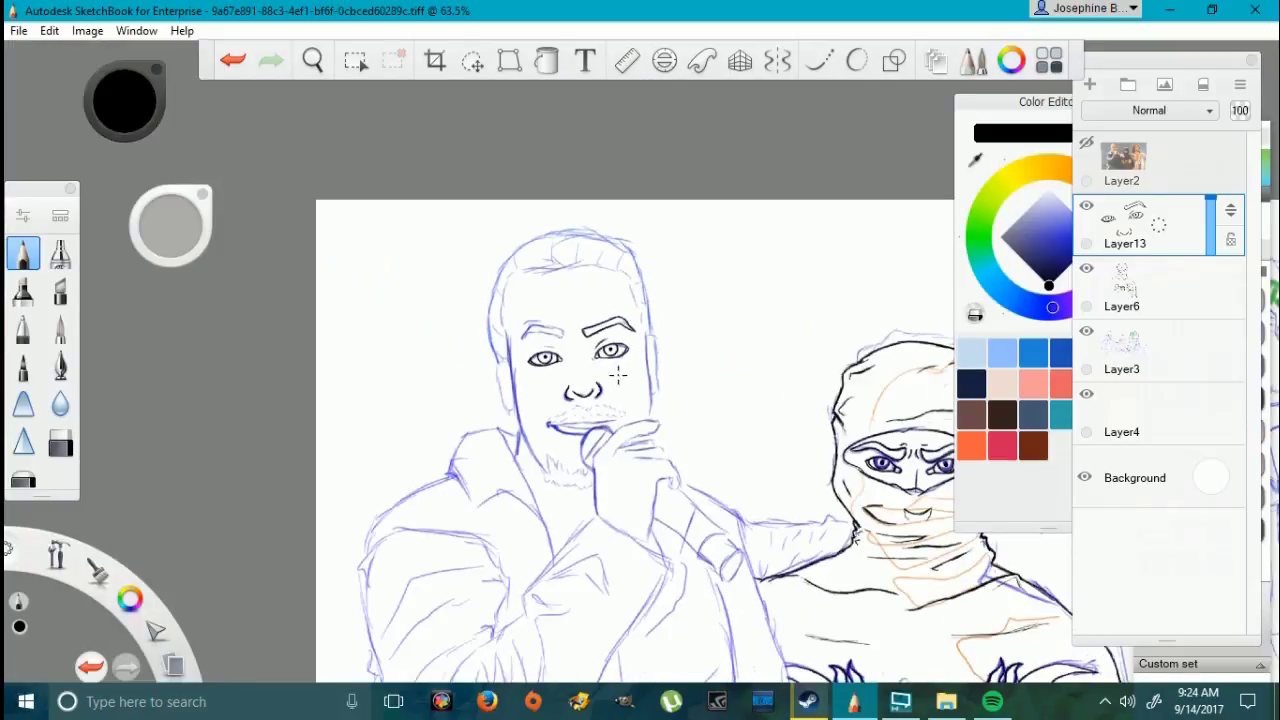
scroll(651, 369, up, 3)
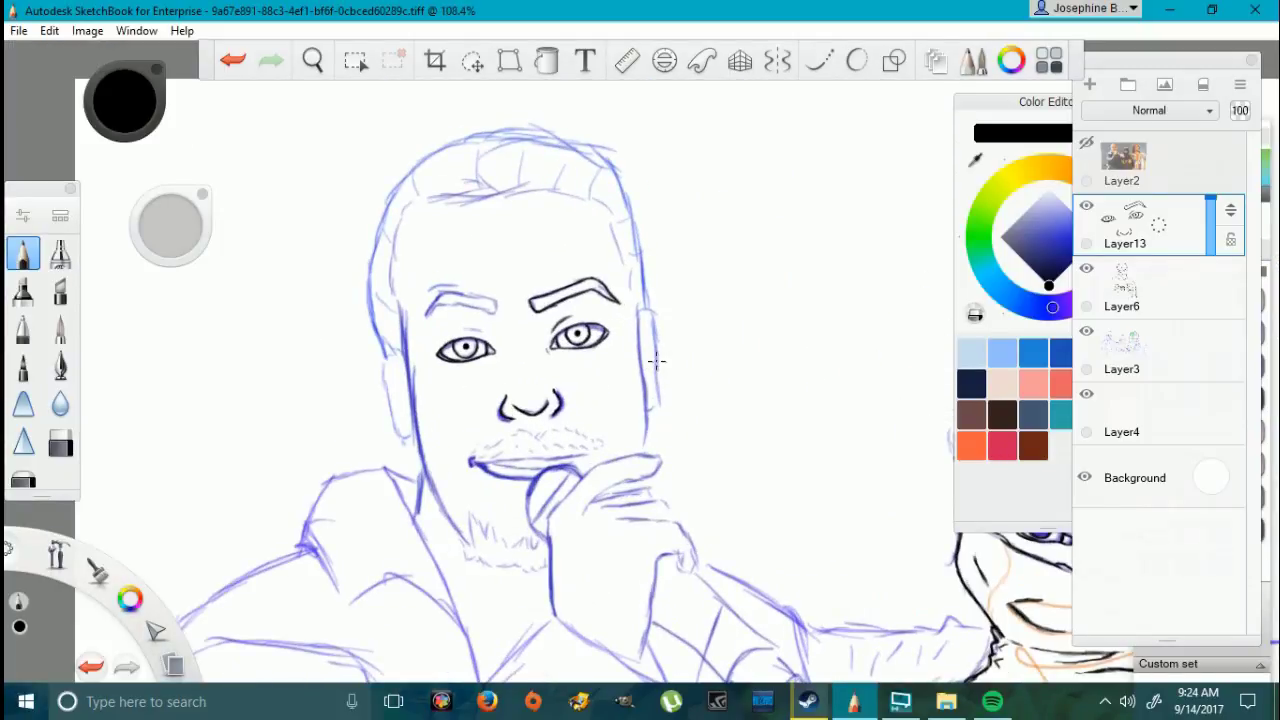
drag(550, 349, 506, 366)
drag(393, 361, 648, 324)
drag(358, 387, 674, 321)
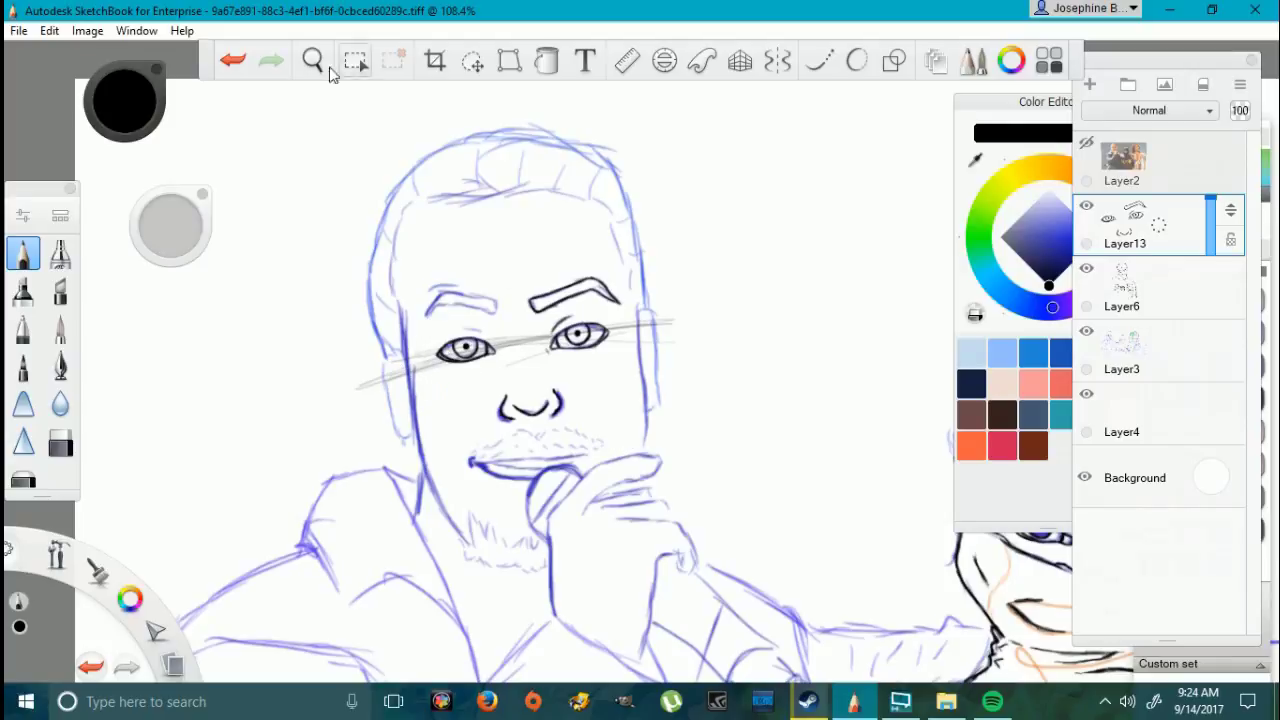
key(ctrl+z)
Step: Erase the left-hand eye's pupil and redraw it as a solid dot near the middle of the iris
scroll(475, 385, up, 5)
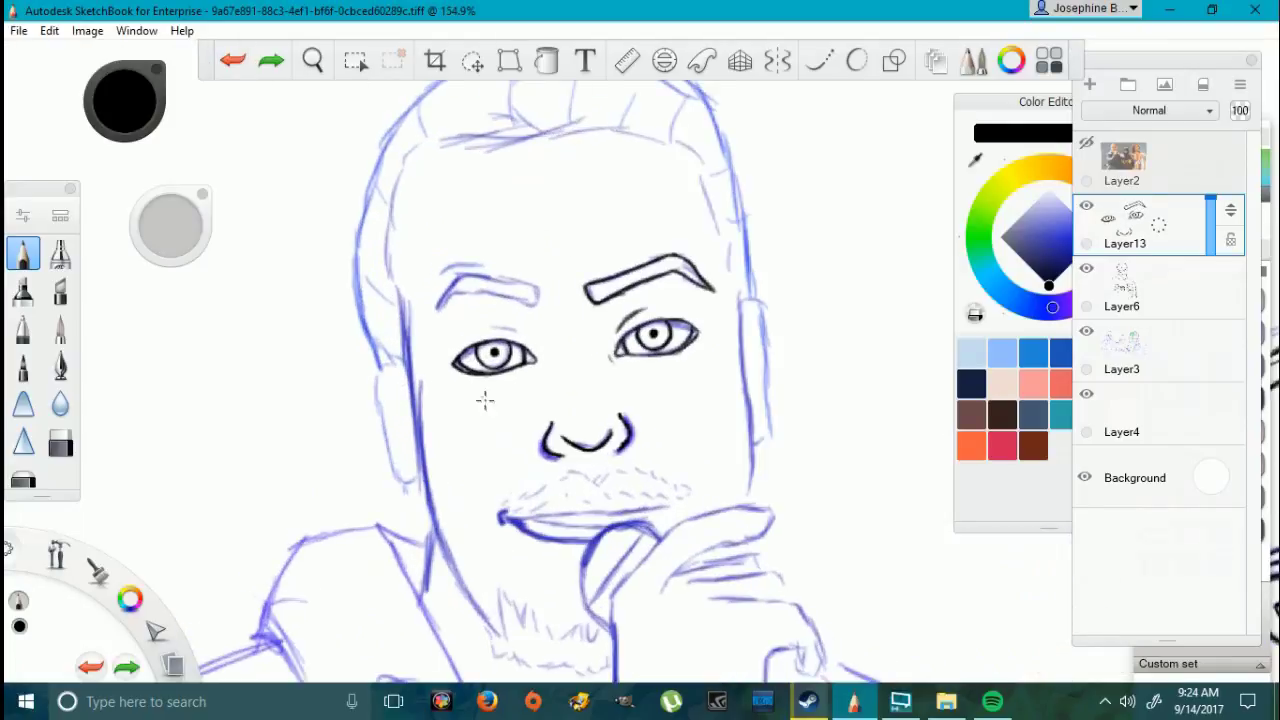
click(60, 443)
drag(457, 296, 458, 293)
click(32, 260)
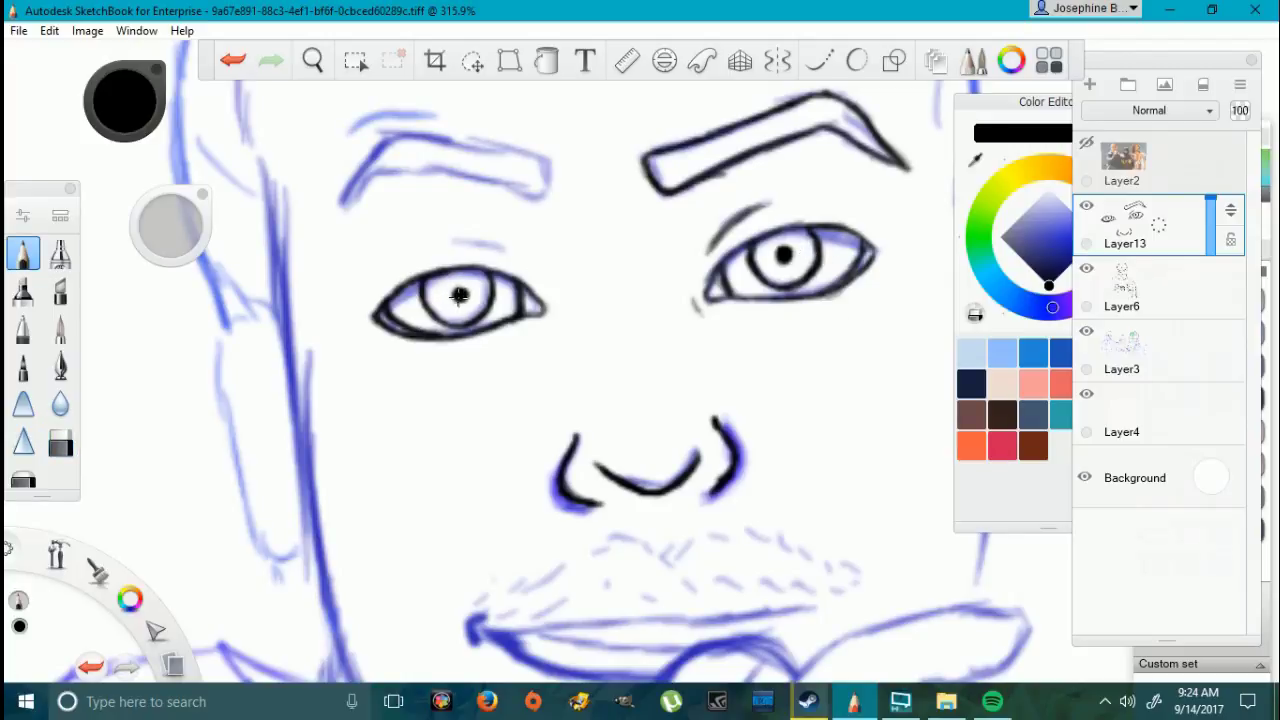
Step: Ink a short frown crease just beneath the inner end of the right-hand eyebrow
scroll(575, 300, down, 8)
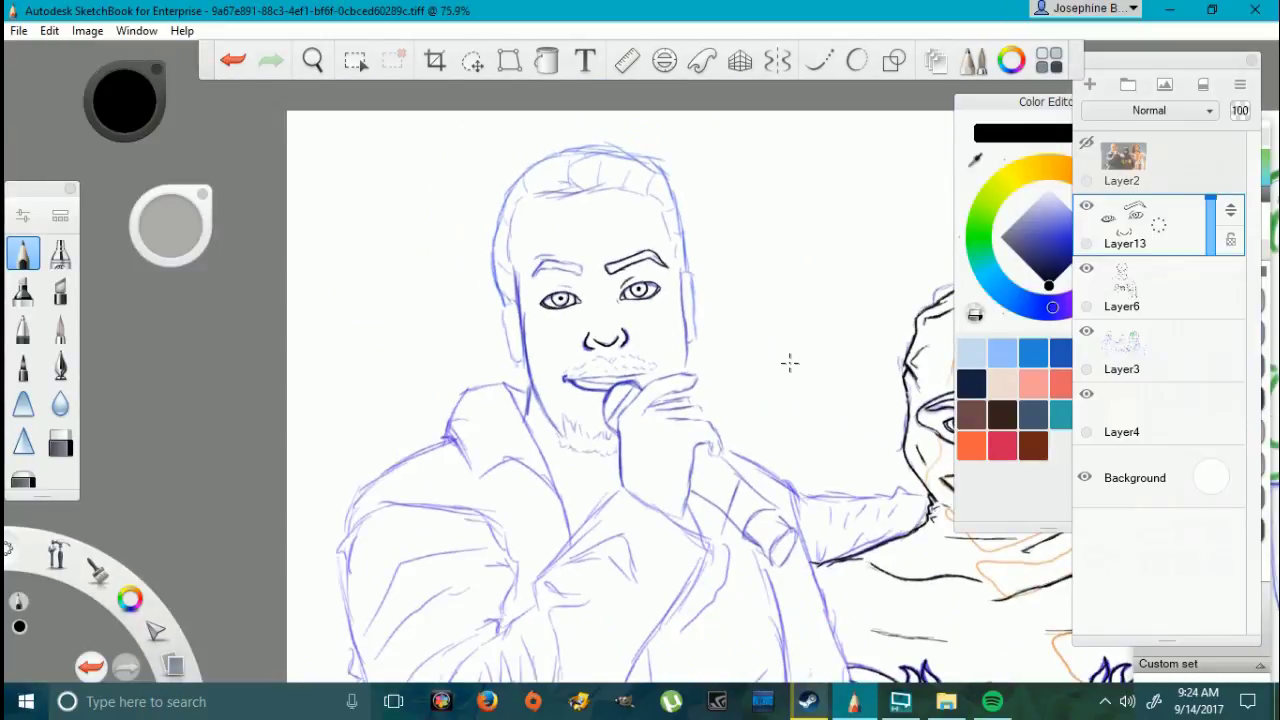
scroll(765, 347, up, 4)
scroll(610, 286, down, 1)
scroll(348, 146, up, 3)
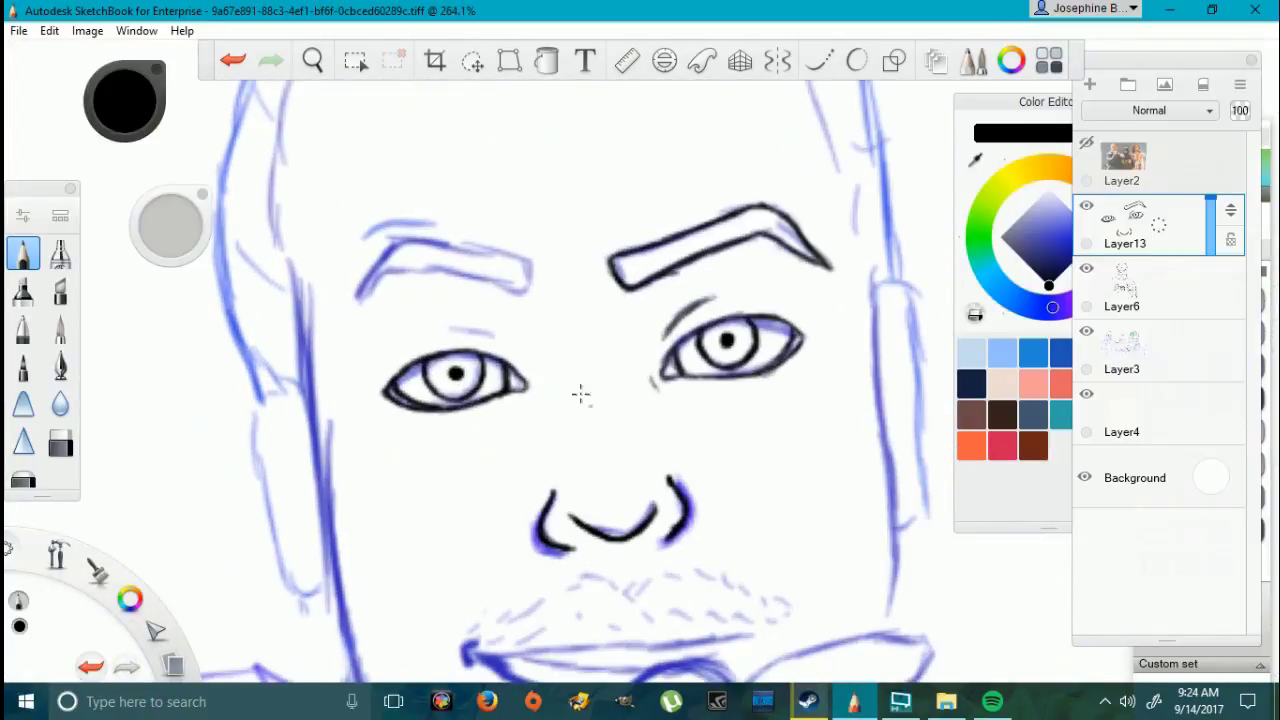
mouse_move(610, 290)
mouse_down()
mouse_move(634, 286)
mouse_move(614, 294)
mouse_up()
scroll(470, 195, up, 2)
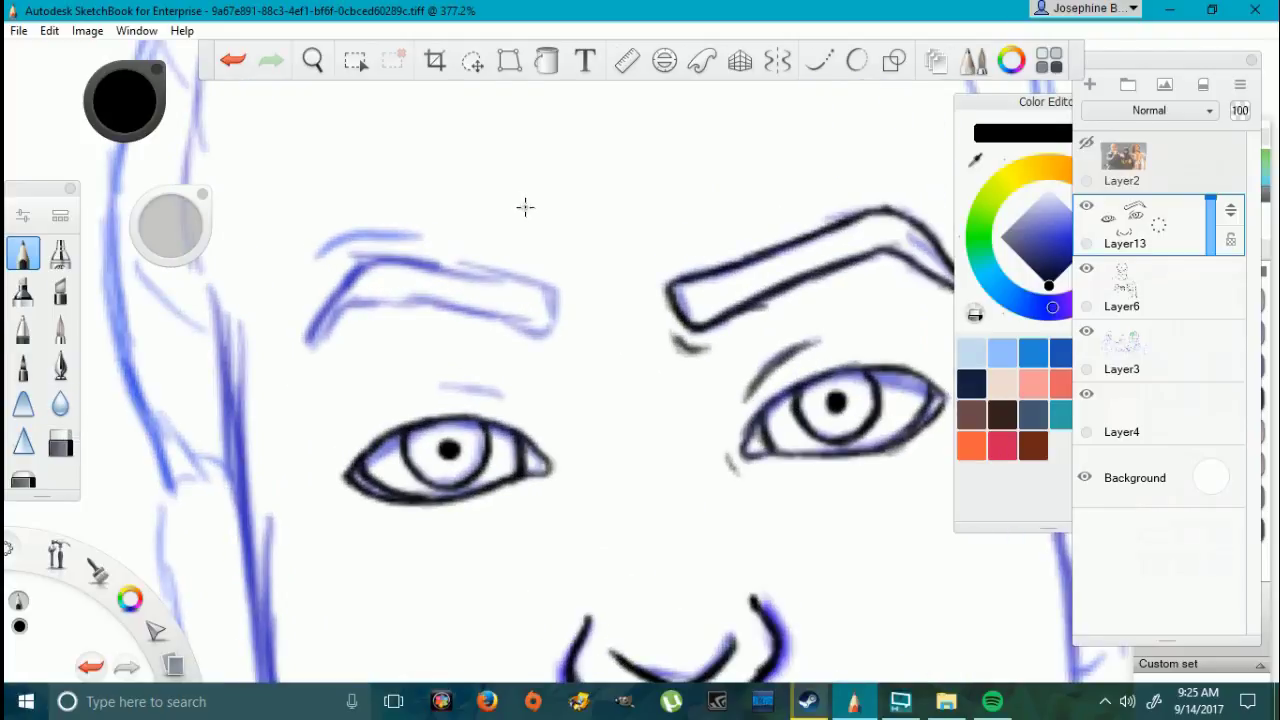
Step: Ink the closed outline of the left-hand eyebrow and a short curved line above its outer arch
mouse_move(289, 371)
mouse_down()
mouse_move(316, 330)
mouse_move(303, 366)
mouse_move(382, 299)
mouse_move(552, 326)
mouse_move(538, 280)
mouse_move(441, 260)
mouse_up()
mouse_move(296, 345)
mouse_down()
mouse_move(291, 374)
mouse_move(330, 292)
mouse_move(402, 256)
mouse_up()
mouse_move(314, 259)
mouse_down()
mouse_move(420, 236)
mouse_move(360, 243)
mouse_up()
drag(558, 287, 414, 250)
drag(512, 334, 429, 331)
Step: Lasso the right-hand eyebrow with its frown crease, nudge its corners with a slight distort transform, and apply it
scroll(731, 505, down, 3)
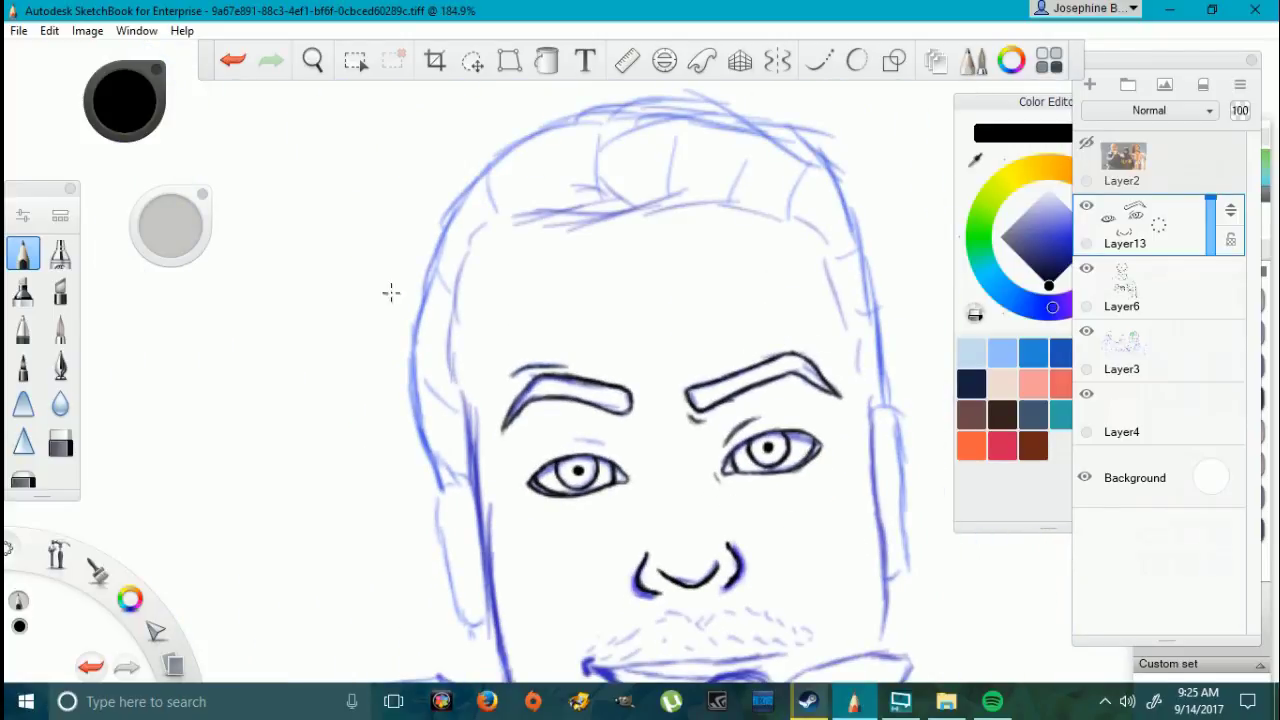
click(355, 60)
mouse_move(671, 414)
mouse_down()
mouse_move(780, 389)
mouse_move(680, 397)
mouse_up()
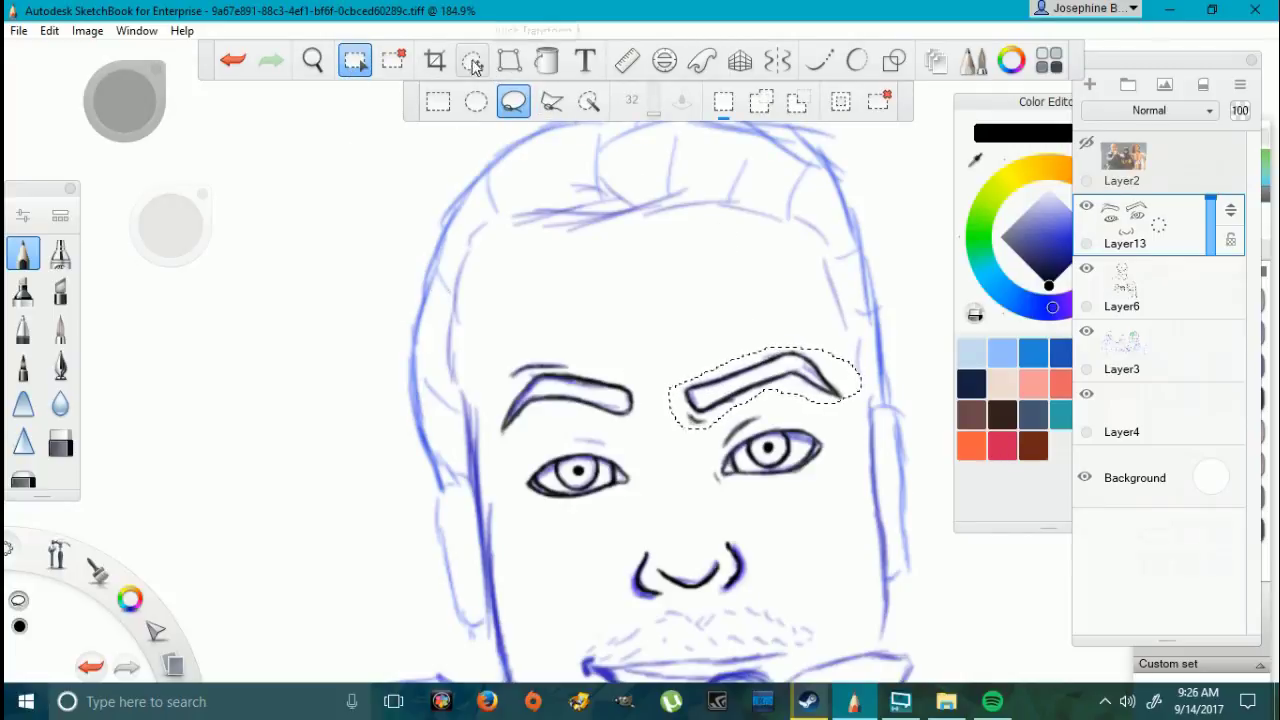
click(509, 60)
drag(863, 429, 864, 430)
drag(863, 348, 865, 351)
click(637, 101)
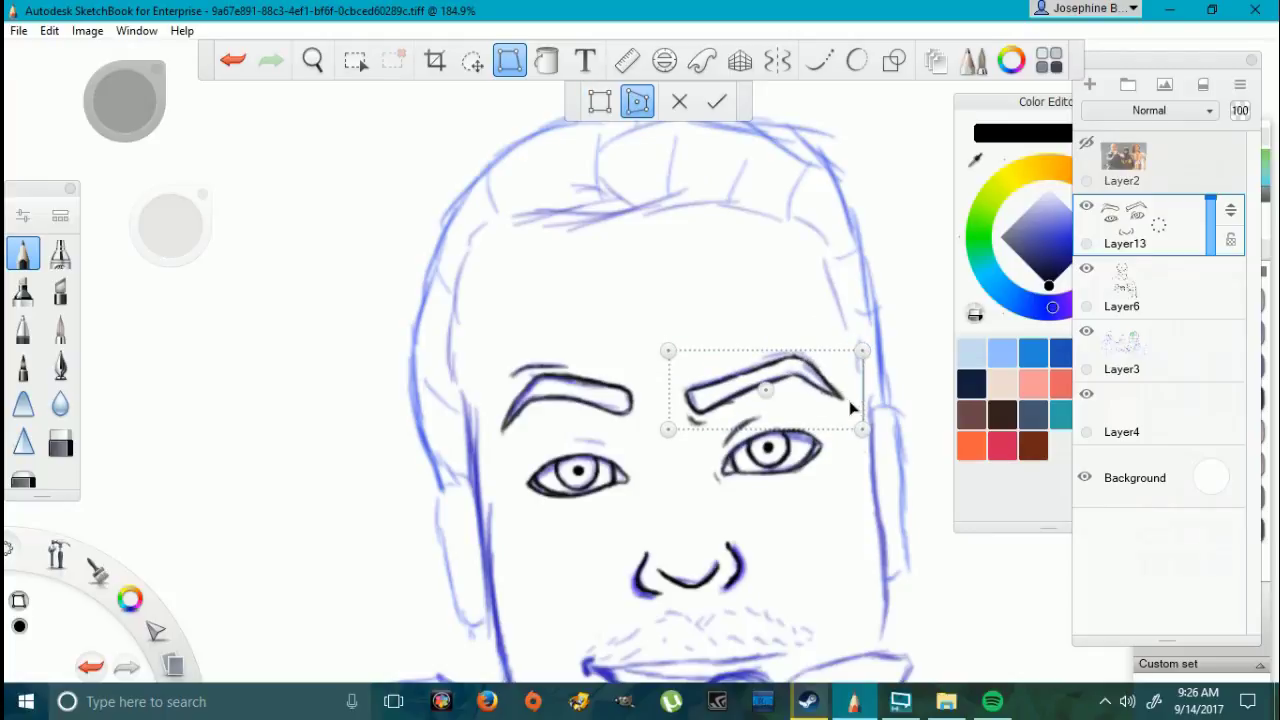
drag(863, 431, 865, 430)
drag(863, 351, 865, 359)
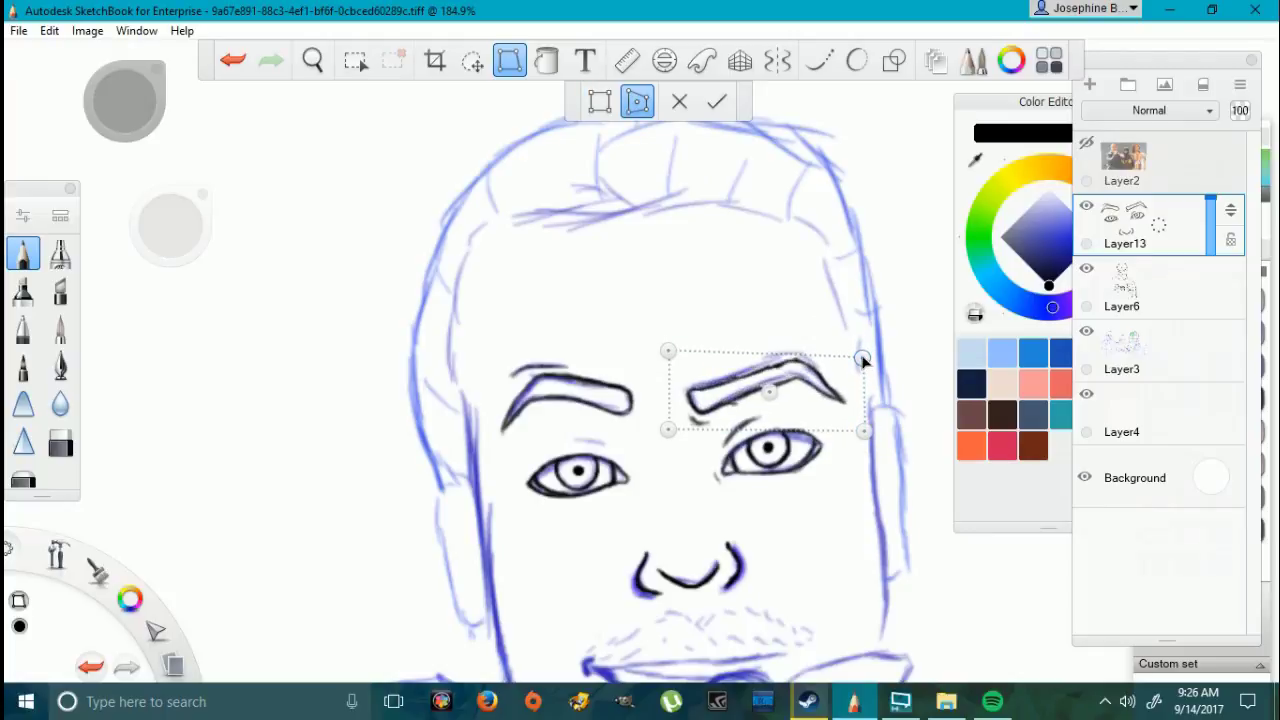
drag(668, 351, 667, 351)
drag(861, 357, 861, 352)
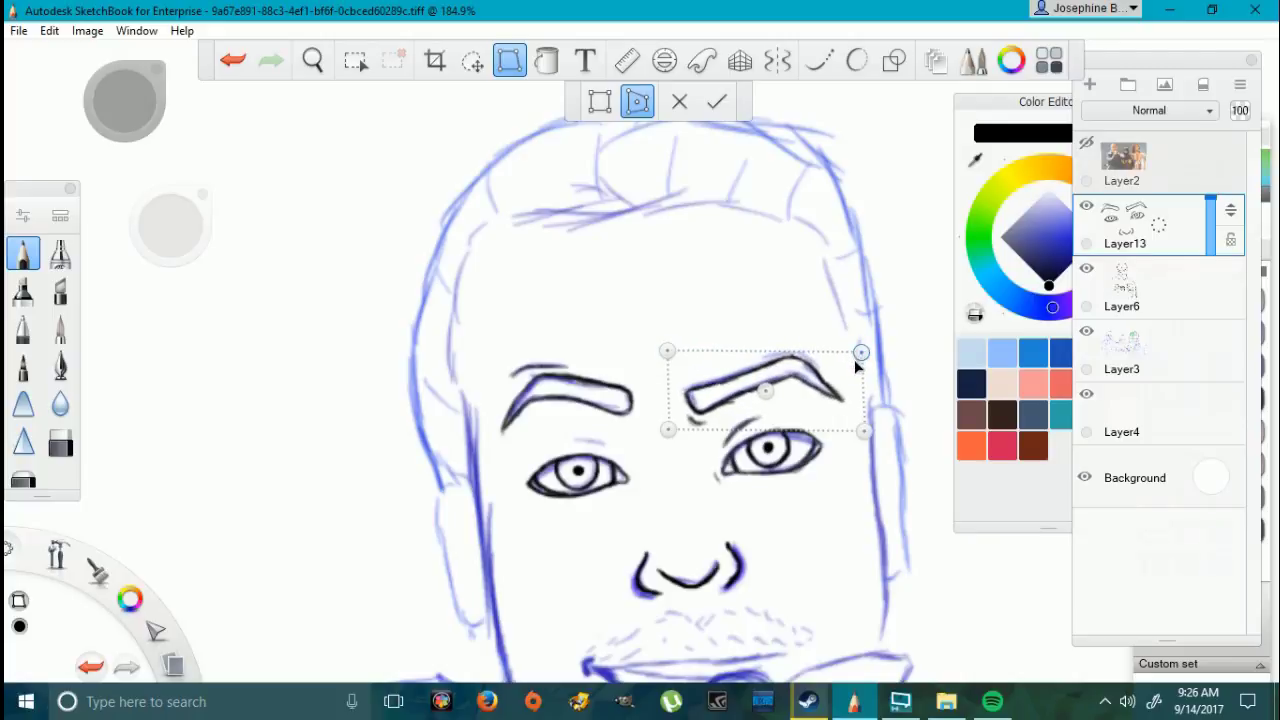
click(716, 101)
Step: Lasso the left-hand eyebrow and distort it slightly so its inner end slopes further down, applying the transform
click(355, 60)
drag(486, 394, 491, 388)
click(509, 60)
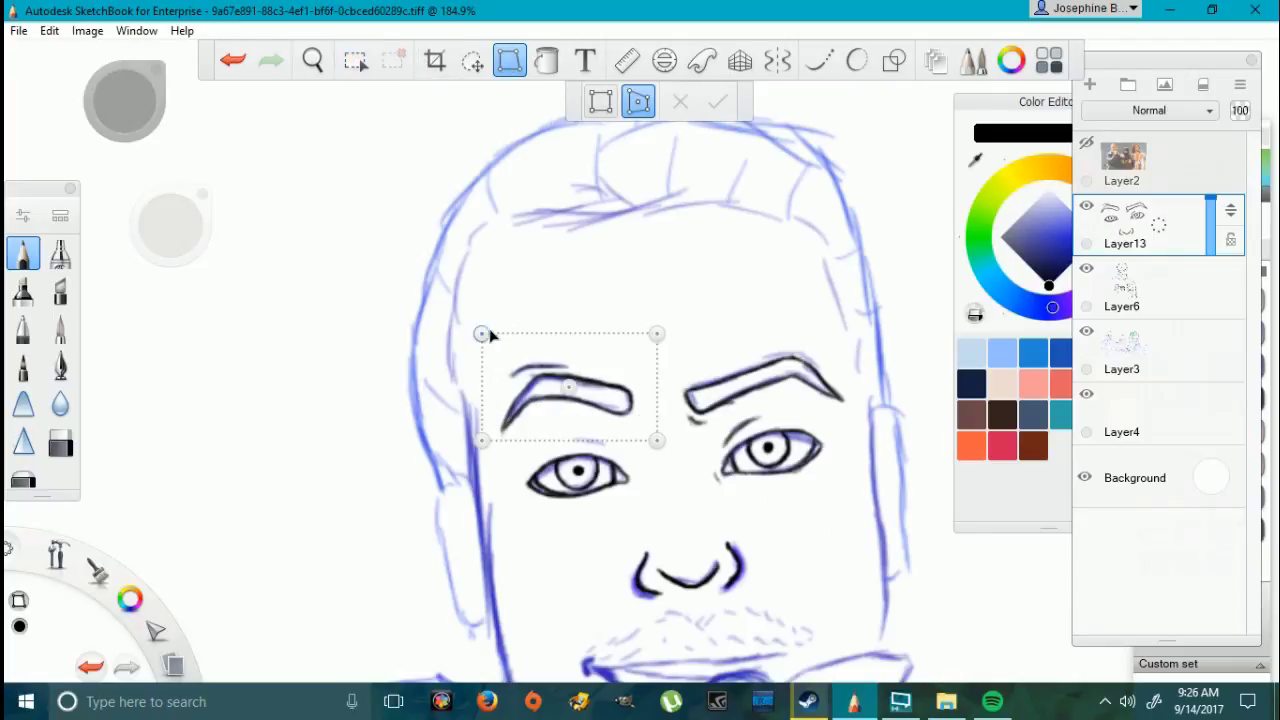
drag(482, 440, 480, 442)
drag(657, 334, 653, 341)
drag(657, 440, 657, 446)
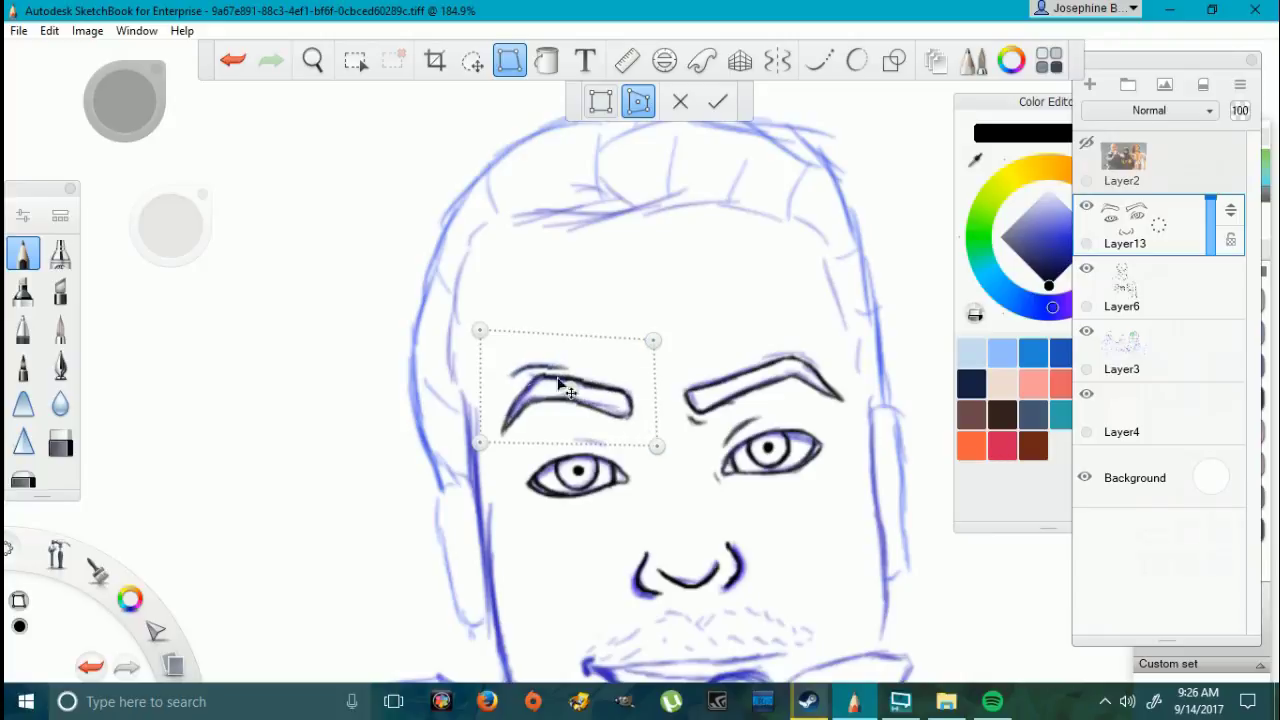
click(717, 101)
Step: Reinforce the outlines of both eyebrows and the curved line above the left-hand one with darker strokes
scroll(718, 463, up, 3)
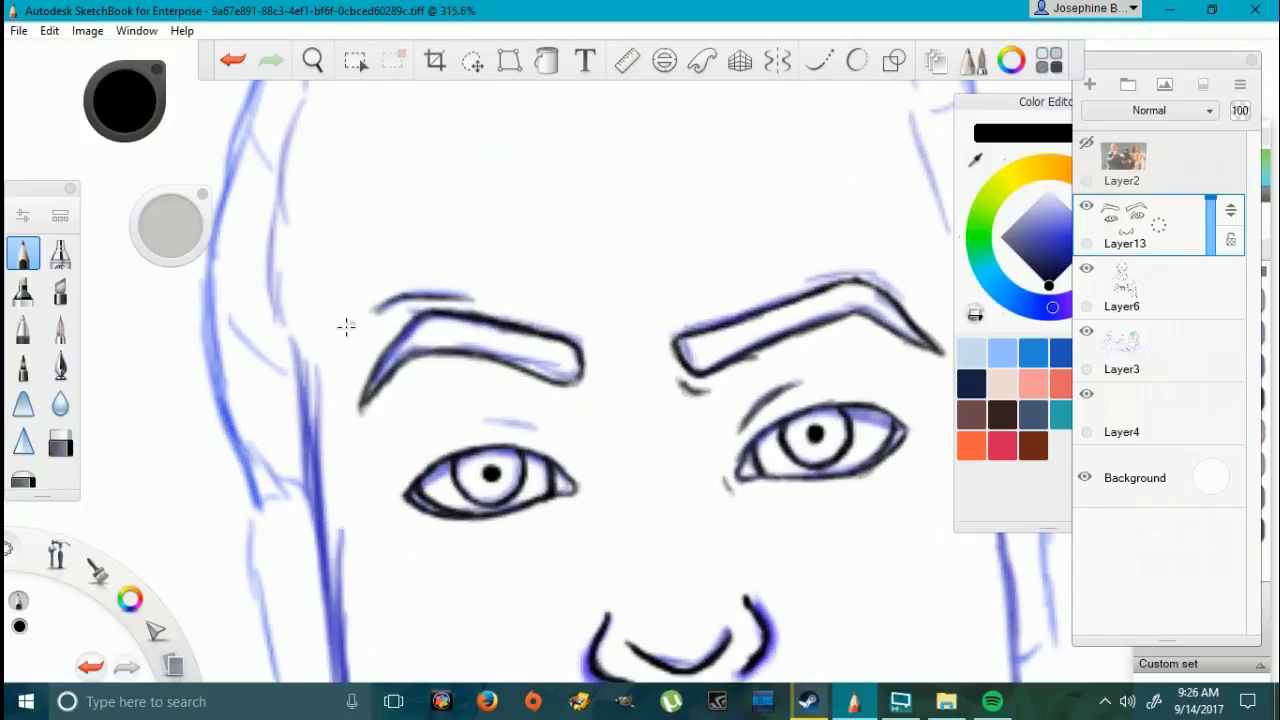
drag(387, 307, 472, 298)
mouse_move(364, 401)
mouse_down()
mouse_move(443, 352)
mouse_move(564, 376)
mouse_move(582, 362)
mouse_up()
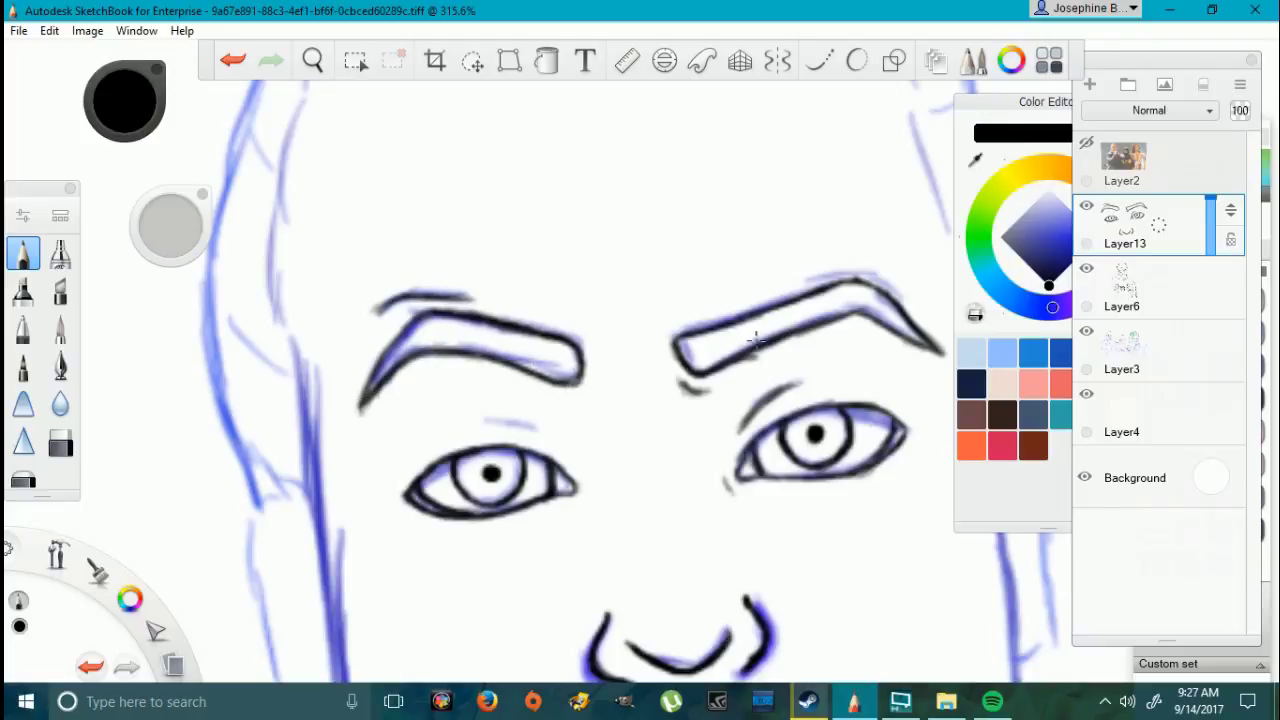
mouse_move(688, 360)
mouse_down()
mouse_move(810, 332)
mouse_move(940, 350)
mouse_up()
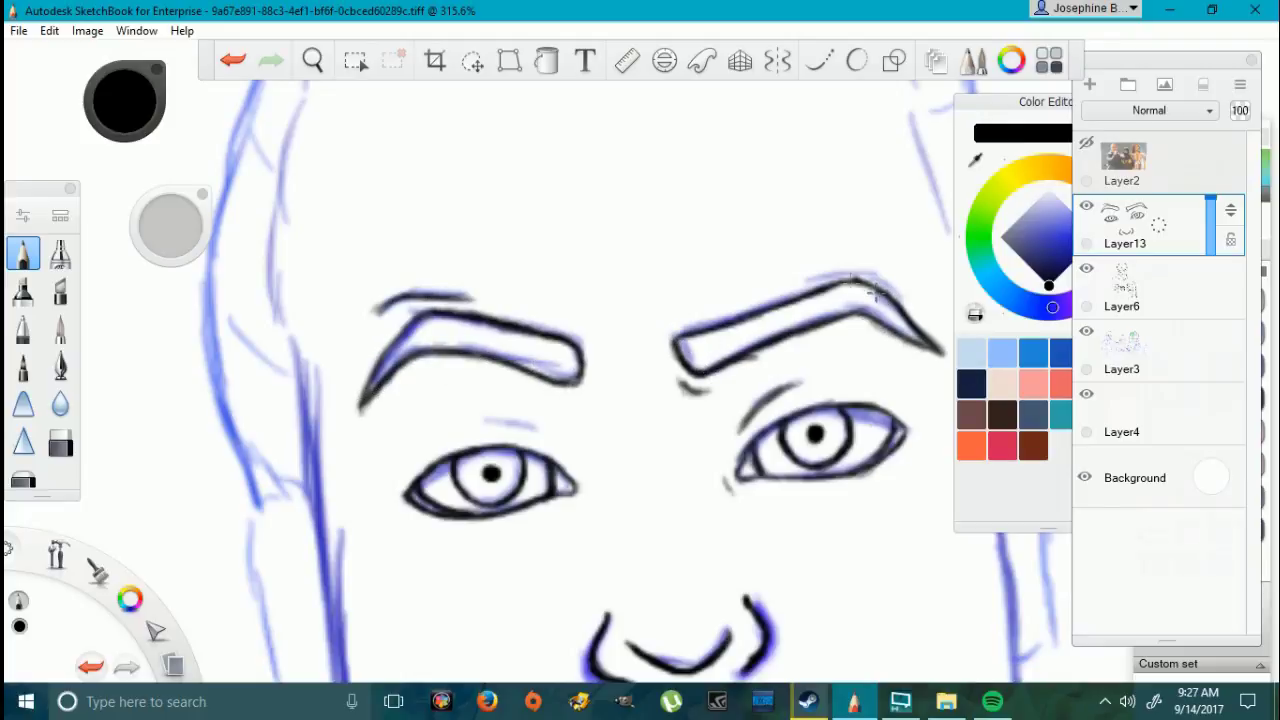
Step: Ink the curved eyelid crease above the left-hand eye and a tiny mark beside its inner corner
scroll(575, 457, up, 1)
drag(549, 440, 494, 414)
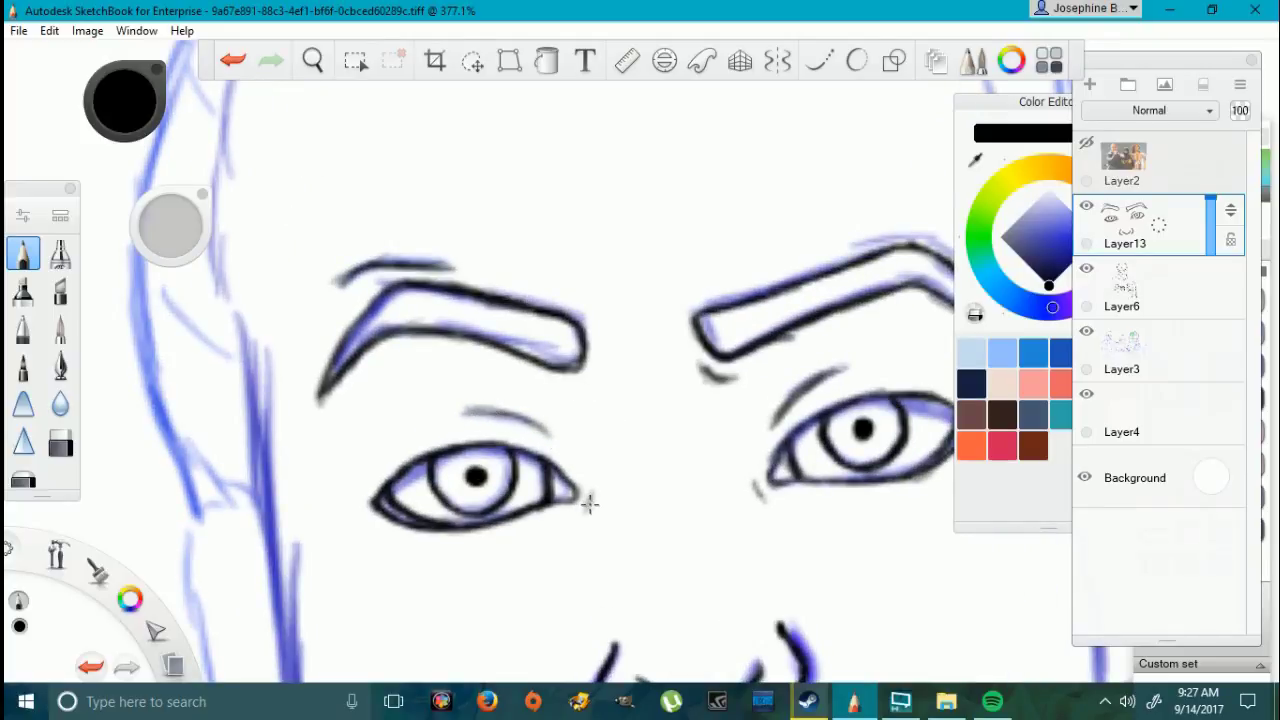
scroll(596, 449, down, 2)
scroll(732, 565, down, 2)
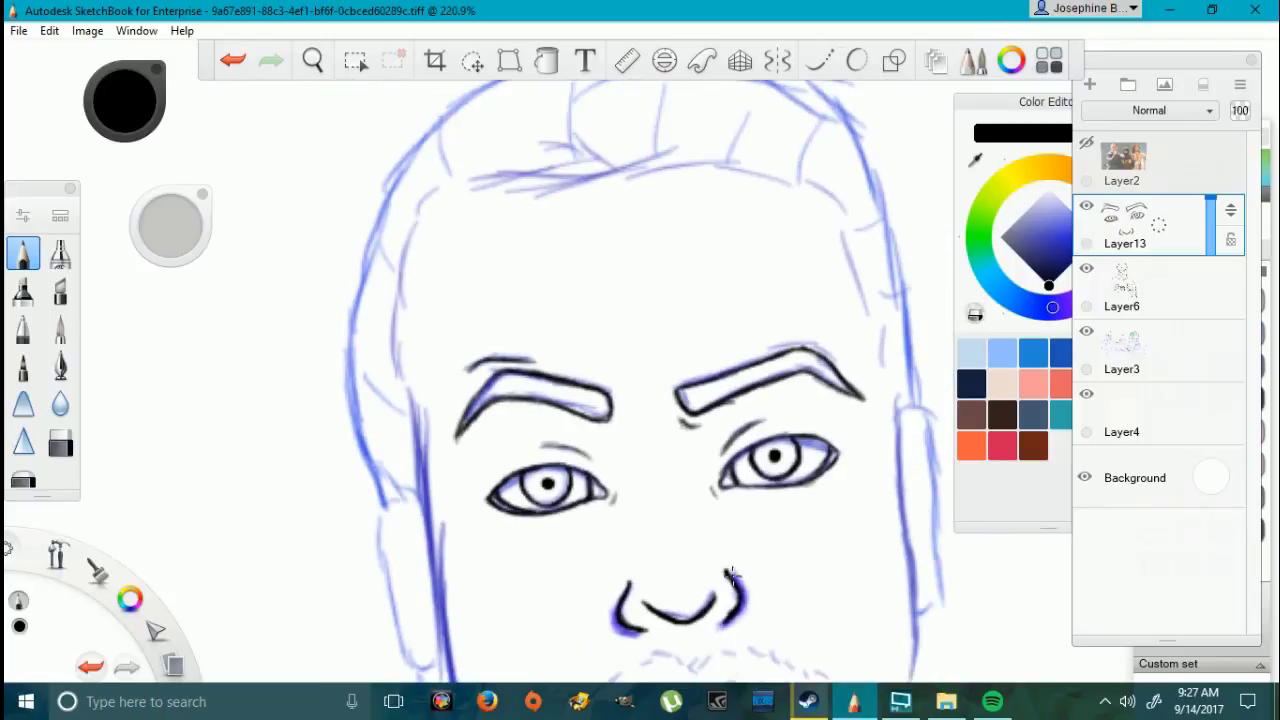
scroll(640, 611, down, 1)
scroll(640, 606, up, 4)
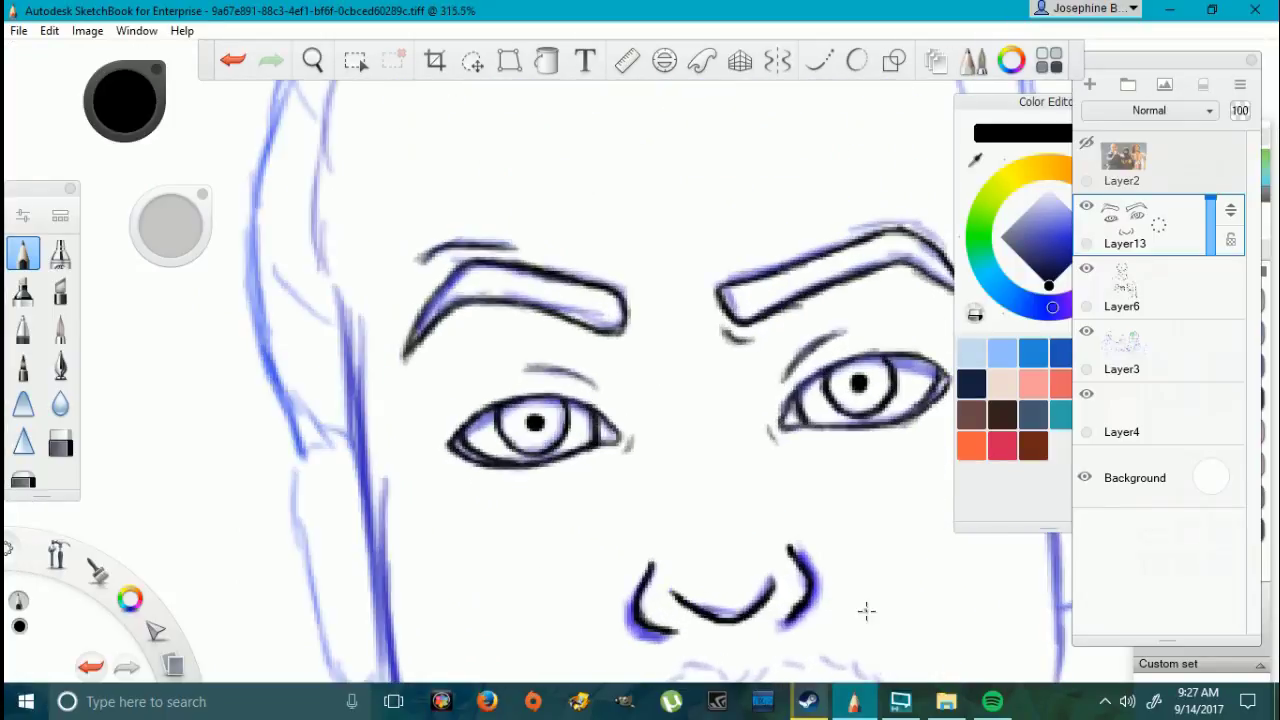
Step: Clean up the outer corner of the left-hand eye with the eraser and retouch its upper lid line
click(60, 444)
drag(449, 434, 471, 406)
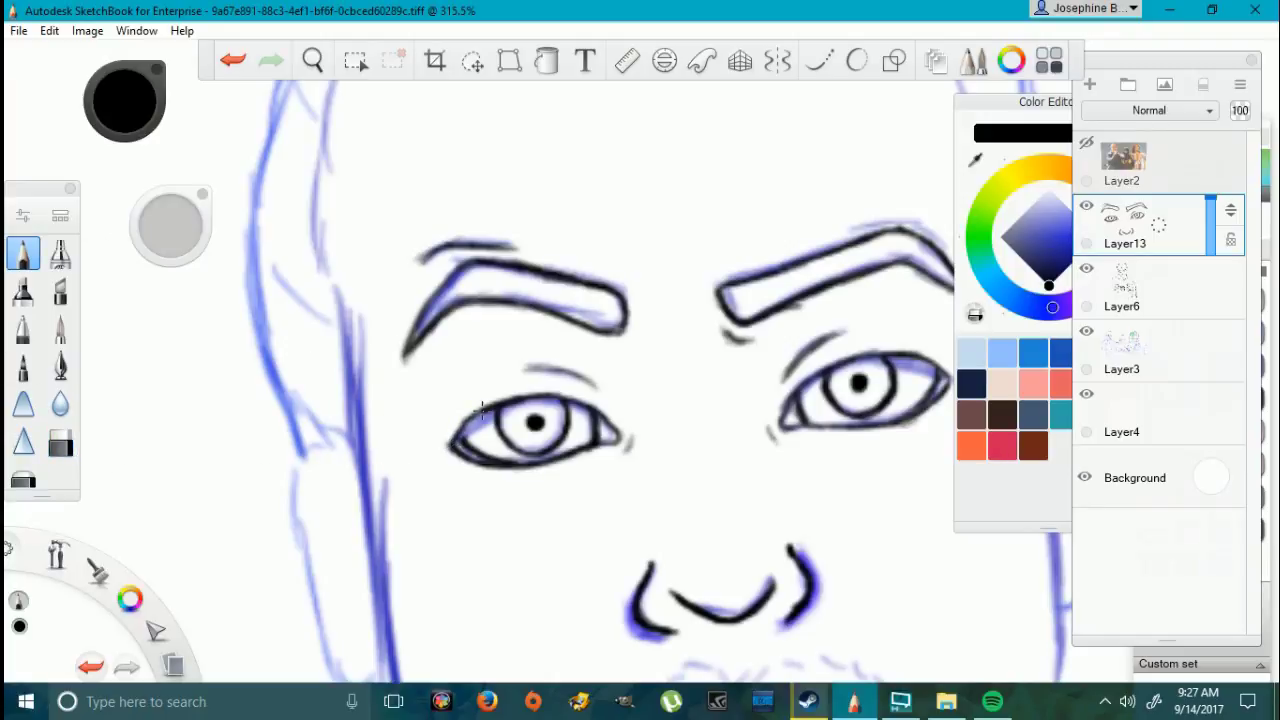
scroll(860, 531, down, 5)
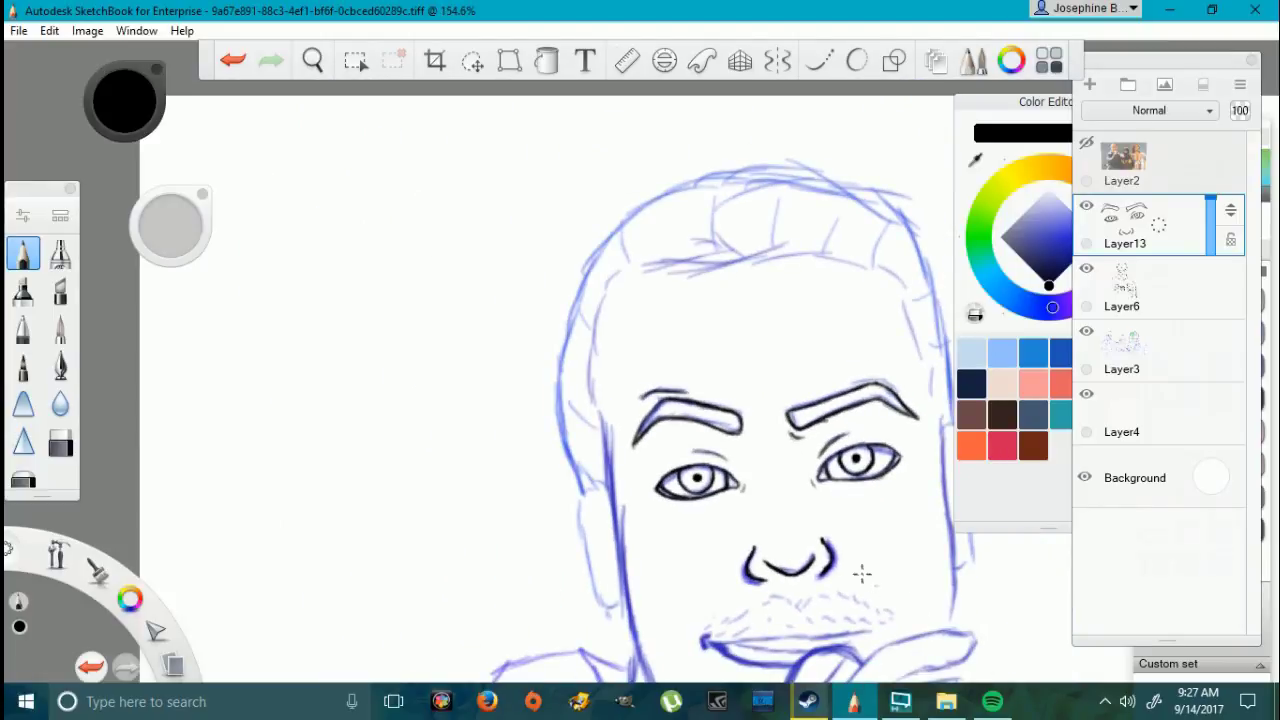
Step: Ink the hairline from the left temple up across the forehead and down to the right temple
scroll(890, 363, up, 3)
mouse_move(497, 568)
mouse_down()
mouse_move(486, 325)
mouse_move(500, 285)
mouse_move(570, 238)
mouse_move(640, 232)
mouse_move(566, 246)
mouse_move(489, 388)
mouse_up()
drag(686, 249, 801, 220)
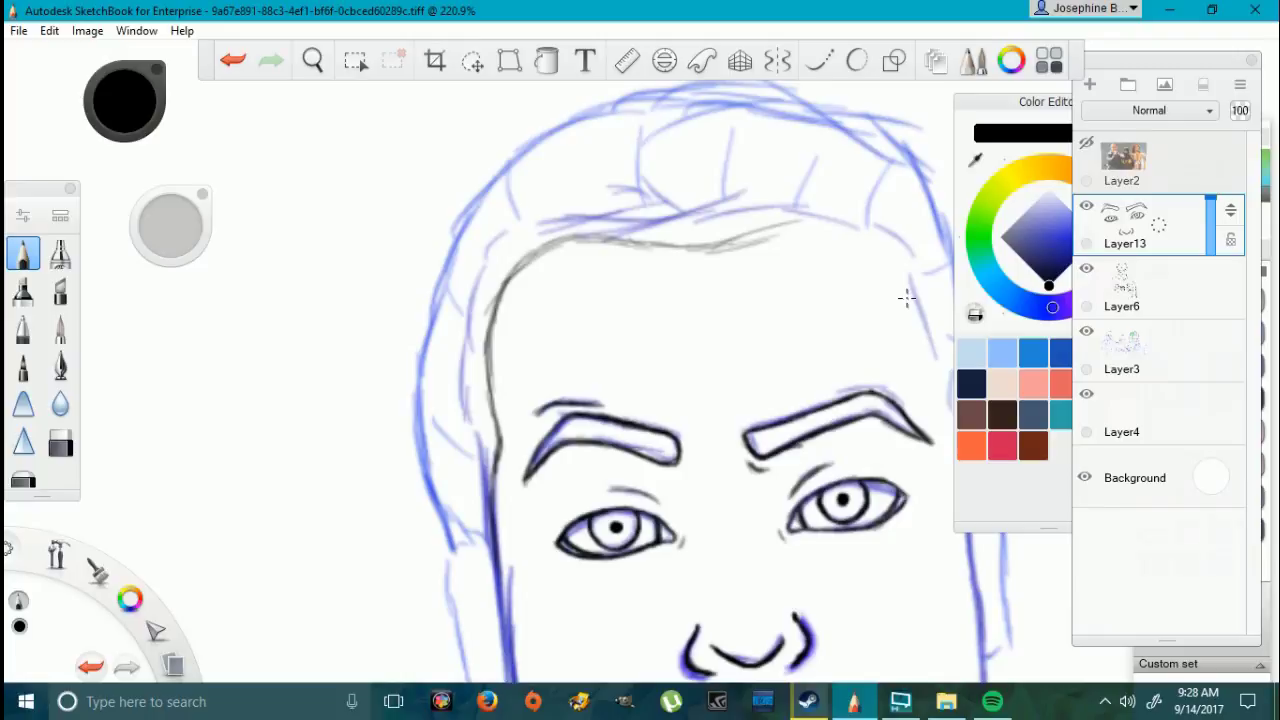
scroll(905, 332, down, 3)
scroll(1071, 595, up, 2)
scroll(930, 320, up, 1)
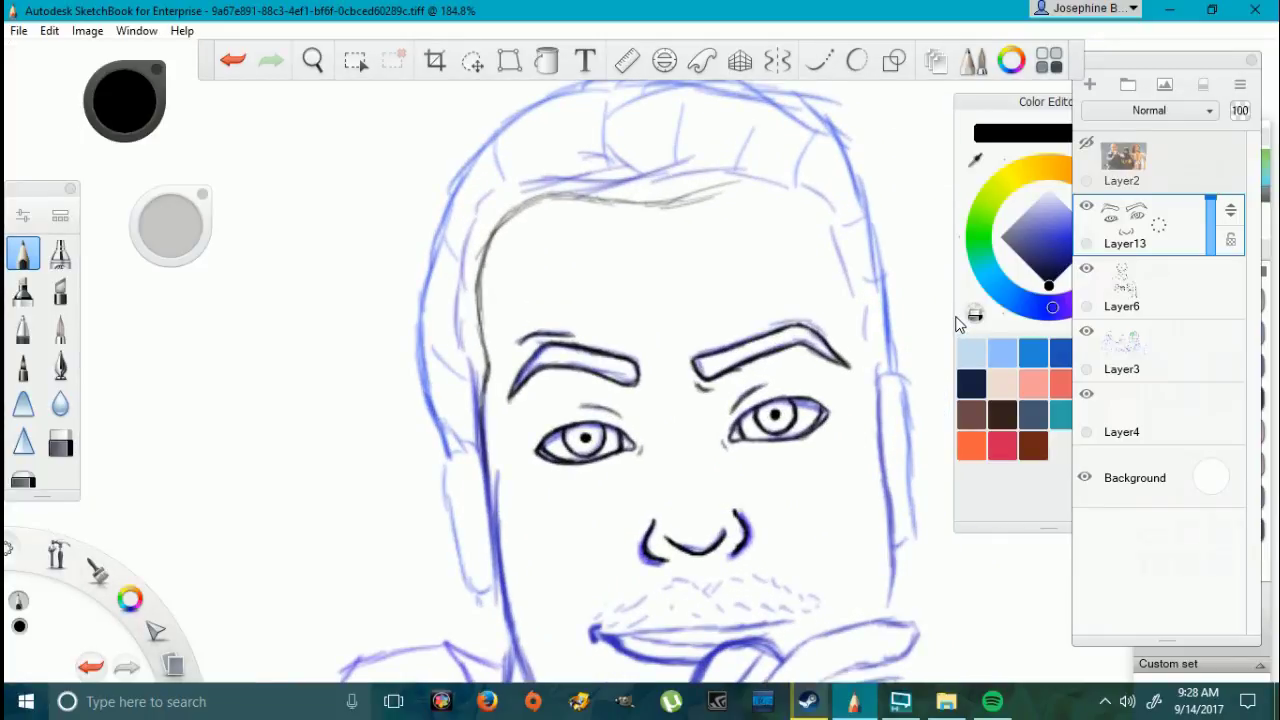
drag(849, 335, 872, 372)
mouse_move(852, 322)
mouse_down()
mouse_move(838, 250)
mouse_move(810, 210)
mouse_move(723, 186)
mouse_move(806, 194)
mouse_move(750, 184)
mouse_up()
Step: Ink curved swept-back strands along the left half of the hairline with a loose forehead curl, and erase the stray lines
mouse_move(588, 212)
mouse_down()
mouse_move(602, 270)
mouse_move(590, 222)
mouse_move(688, 165)
mouse_move(680, 124)
mouse_move(660, 203)
mouse_move(610, 155)
mouse_move(604, 106)
mouse_up()
mouse_move(595, 200)
mouse_down()
mouse_move(534, 125)
mouse_move(529, 190)
mouse_move(495, 152)
mouse_move(537, 198)
mouse_move(574, 204)
mouse_move(495, 165)
mouse_up()
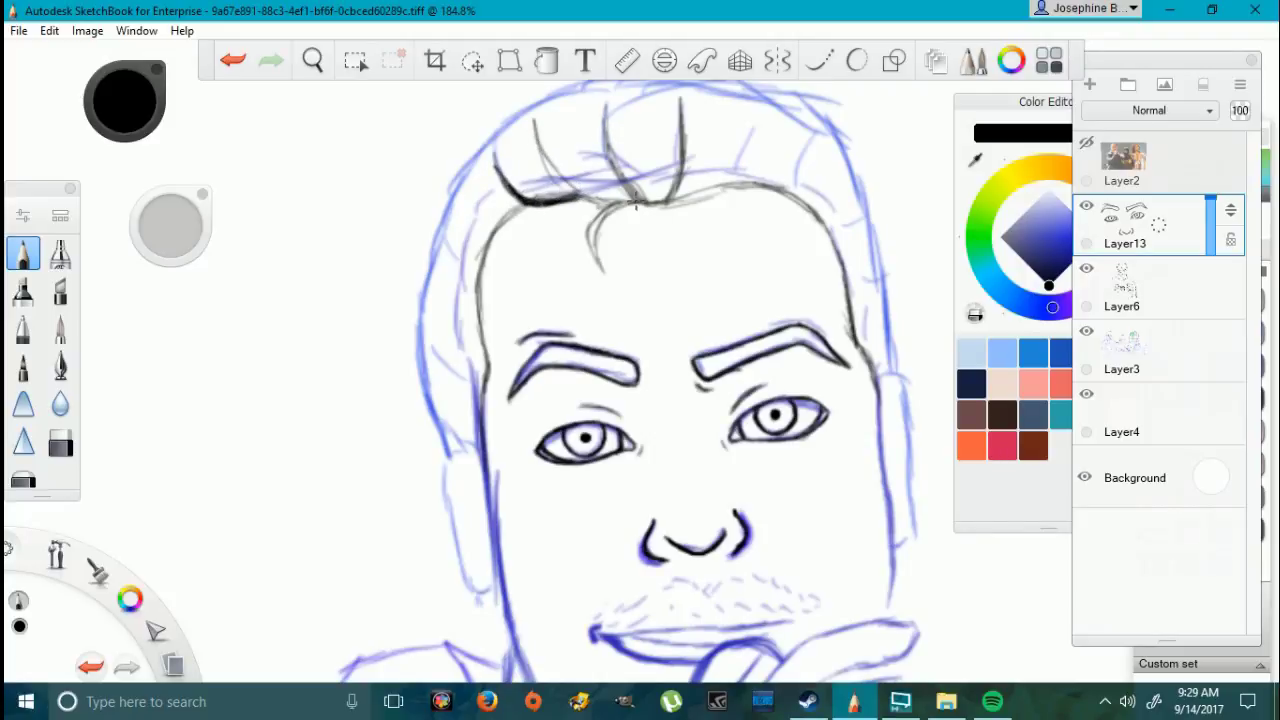
drag(576, 193, 538, 144)
drag(664, 206, 604, 146)
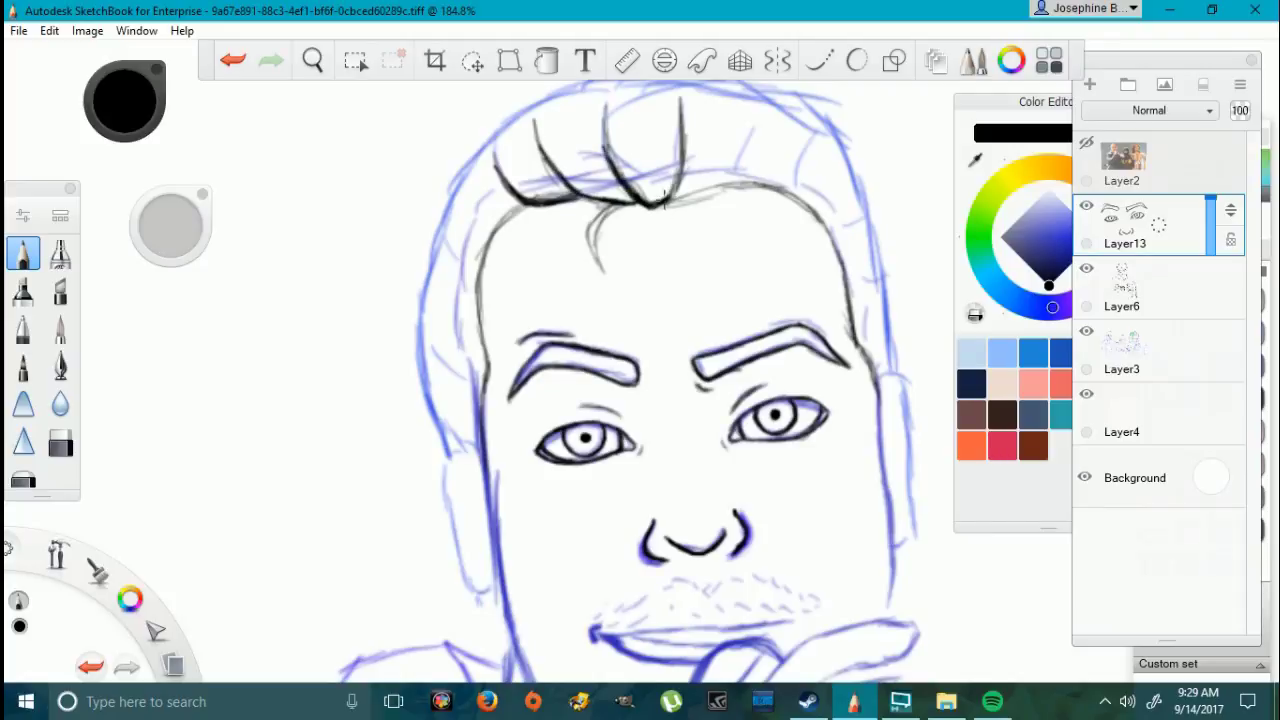
mouse_move(659, 205)
mouse_down()
mouse_move(684, 162)
mouse_move(692, 173)
mouse_move(664, 211)
mouse_up()
key(e)
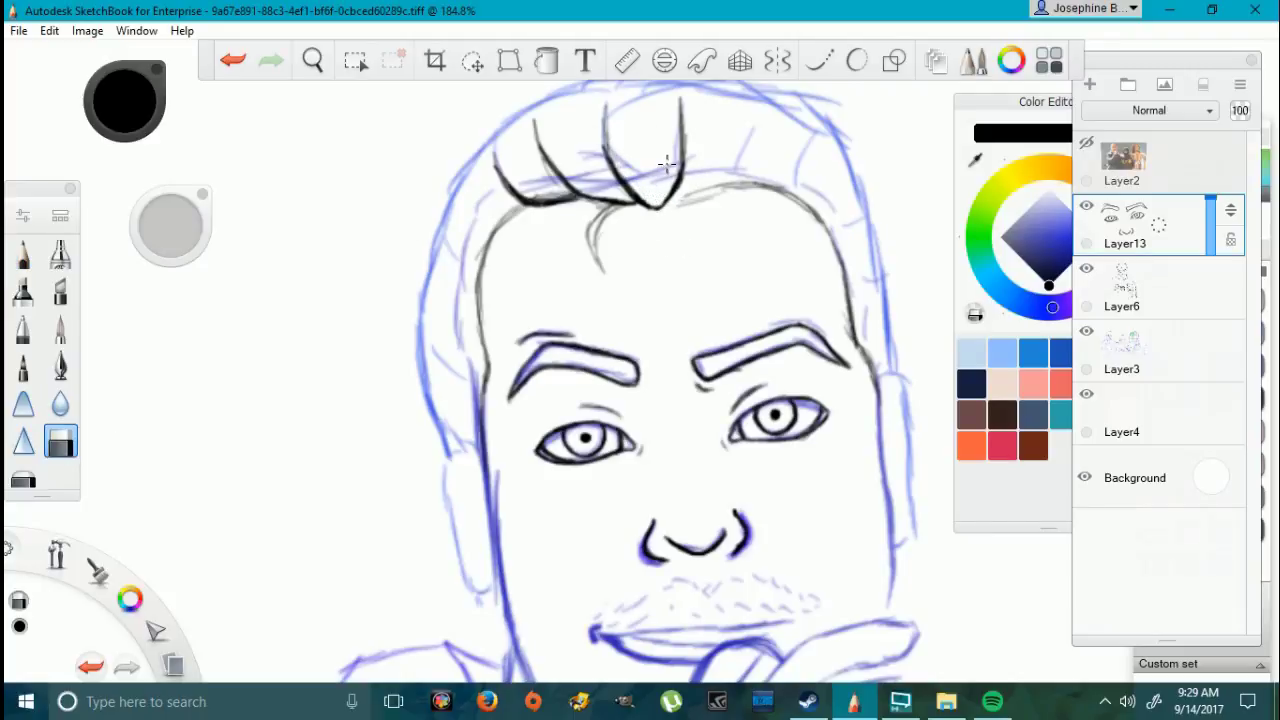
drag(542, 193, 566, 190)
Step: Ink the swept-back strands and thicker hairline on the right half of the forehead, and clean them with the eraser
click(23, 253)
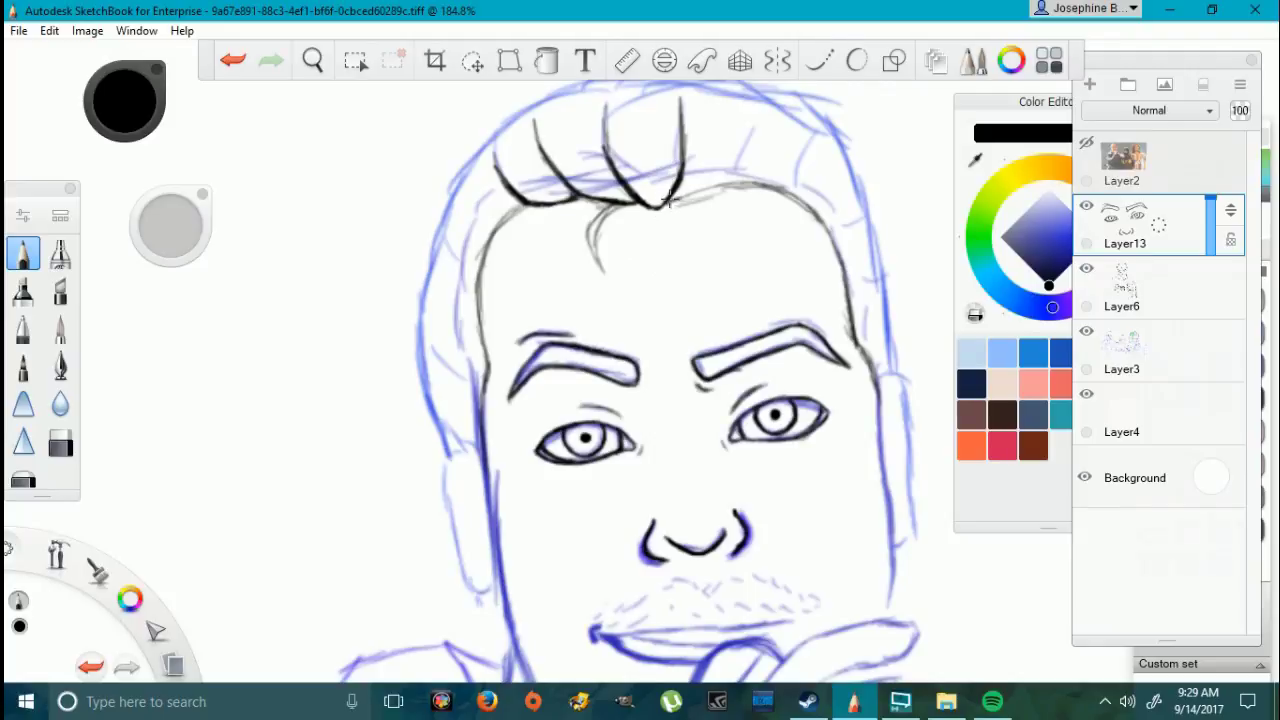
mouse_move(668, 204)
mouse_down()
mouse_move(738, 172)
mouse_move(752, 130)
mouse_up()
mouse_move(730, 184)
mouse_down()
mouse_move(670, 200)
mouse_move(751, 137)
mouse_up()
mouse_move(728, 195)
mouse_down()
mouse_move(772, 186)
mouse_move(800, 160)
mouse_move(770, 188)
mouse_move(728, 198)
mouse_up()
key(e)
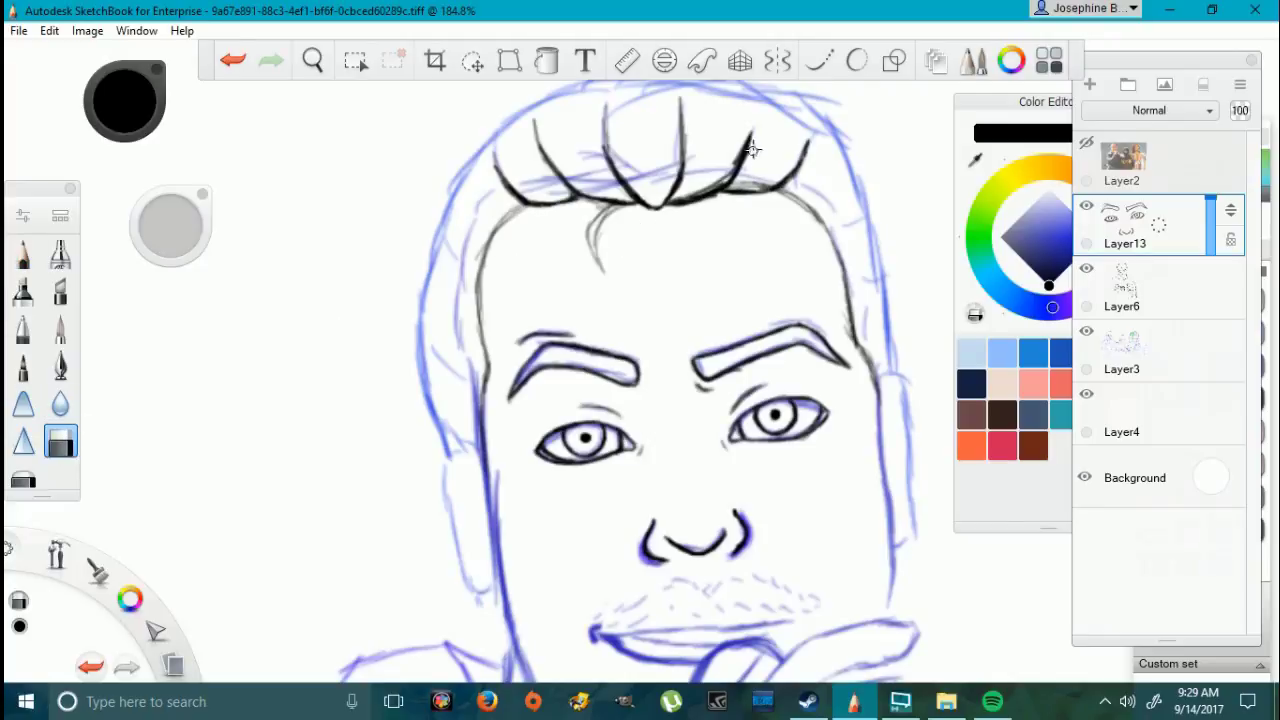
key(b)
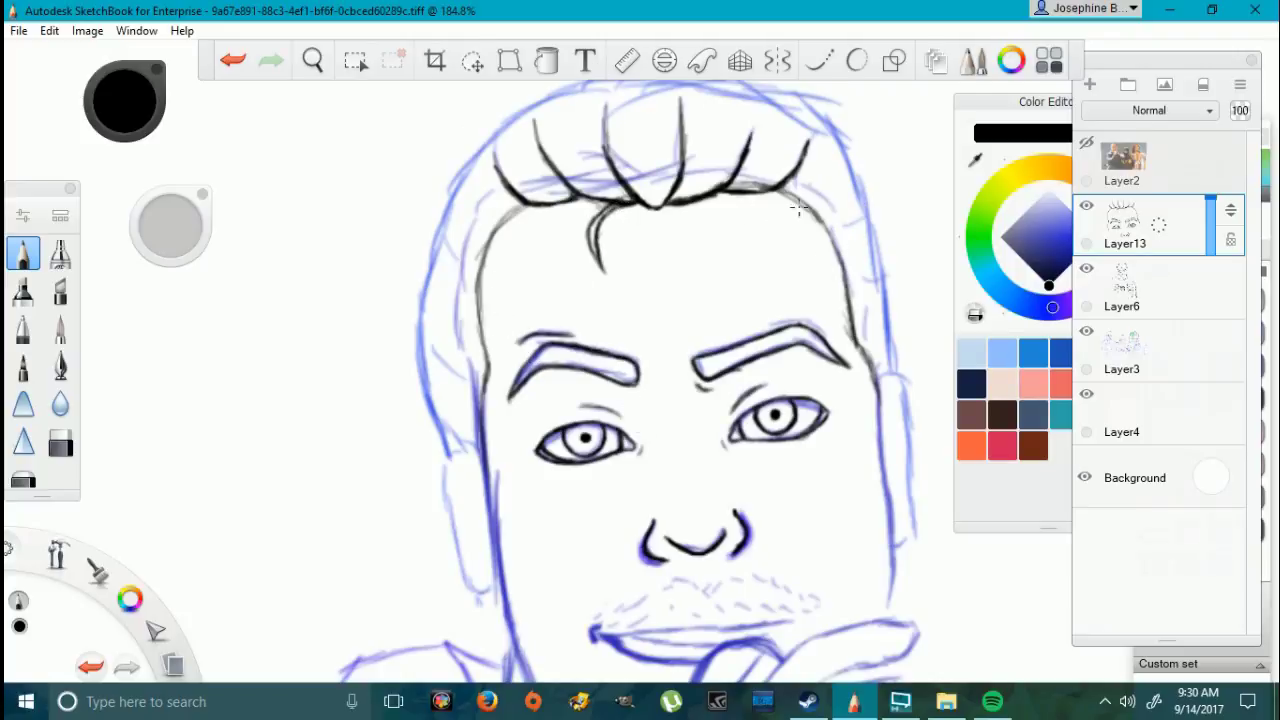
Step: Ink the slanted hair strands branching off the hairline at the right temple and darken that hairline
mouse_move(795, 175)
mouse_down()
mouse_move(777, 185)
mouse_move(808, 207)
mouse_up()
drag(847, 276, 884, 328)
mouse_move(831, 233)
mouse_down()
mouse_move(885, 329)
mouse_move(862, 352)
mouse_up()
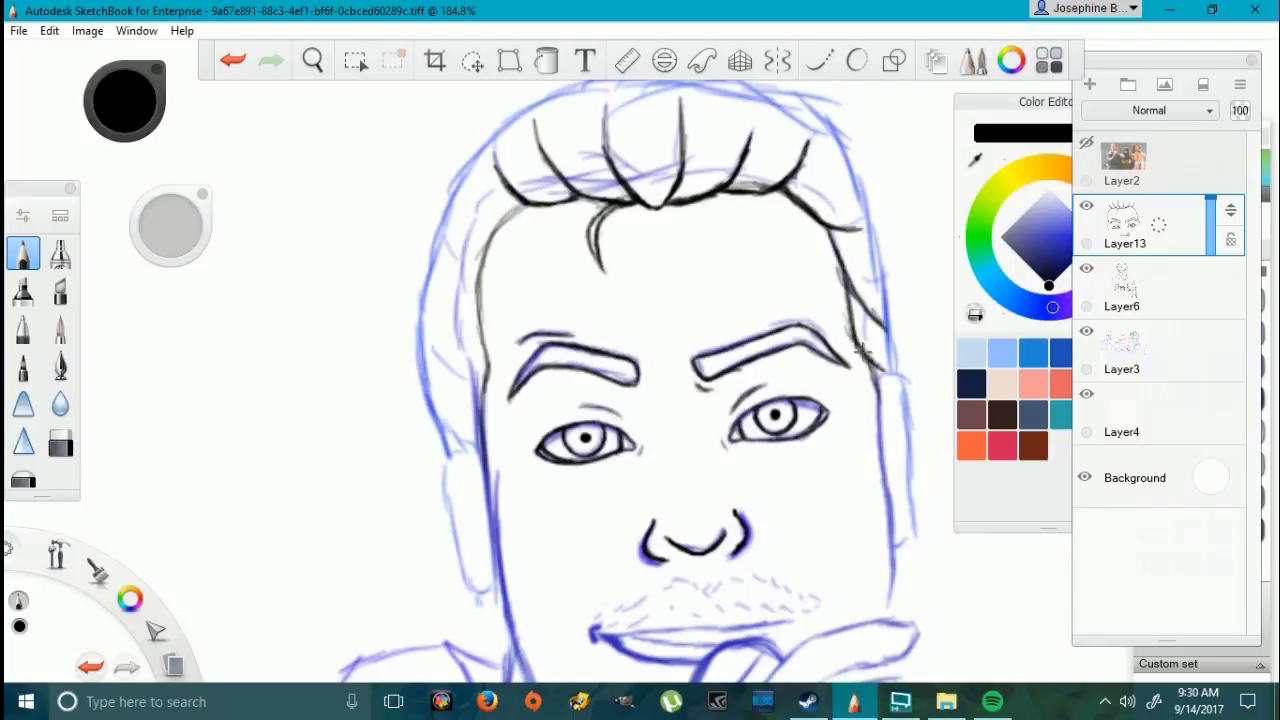
Step: Ink the narrow outline of the right-hand ear with its inner fold
drag(906, 482, 903, 413)
mouse_move(901, 472)
mouse_down()
mouse_move(909, 540)
mouse_move(891, 397)
mouse_up()
mouse_move(898, 480)
mouse_down()
mouse_move(891, 447)
mouse_move(901, 535)
mouse_up()
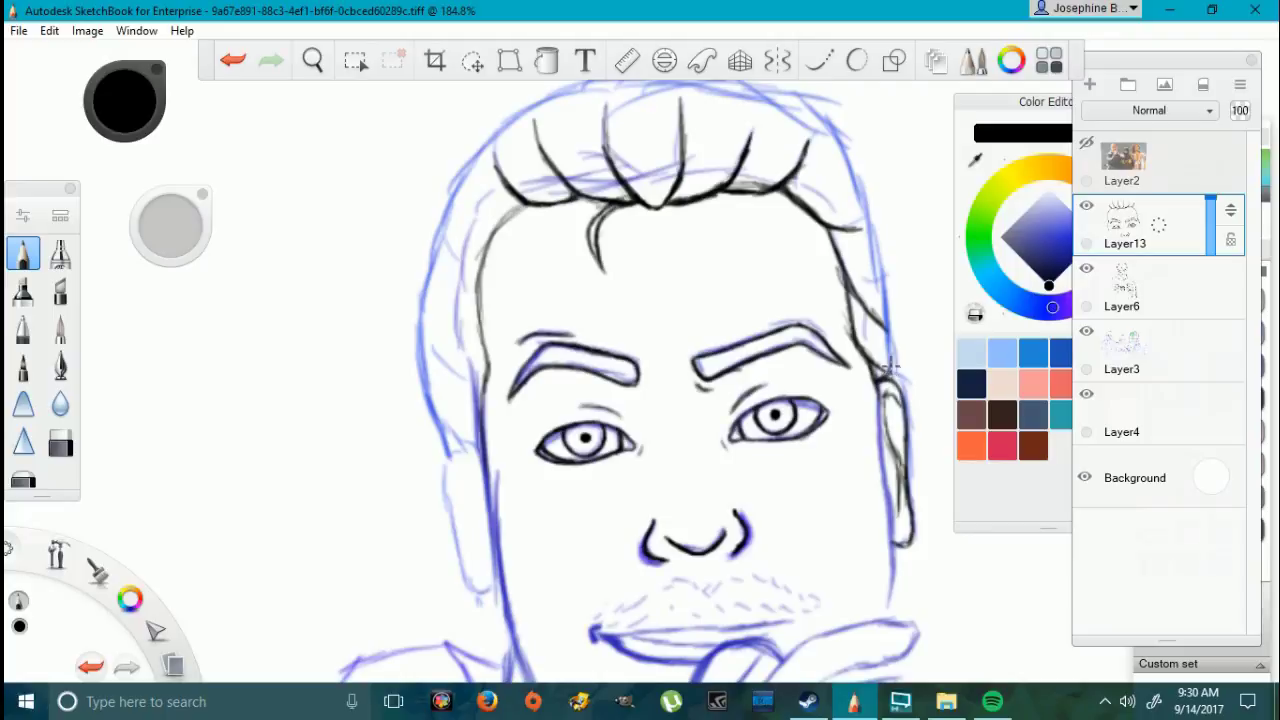
Step: Ink the outer contour of the hair on the right side, from above the ear up toward the crown
mouse_move(890, 334)
mouse_down()
mouse_move(885, 256)
mouse_move(886, 284)
mouse_up()
drag(866, 224, 890, 320)
drag(868, 226, 861, 188)
mouse_move(828, 124)
mouse_down()
mouse_move(866, 218)
mouse_move(843, 134)
mouse_up()
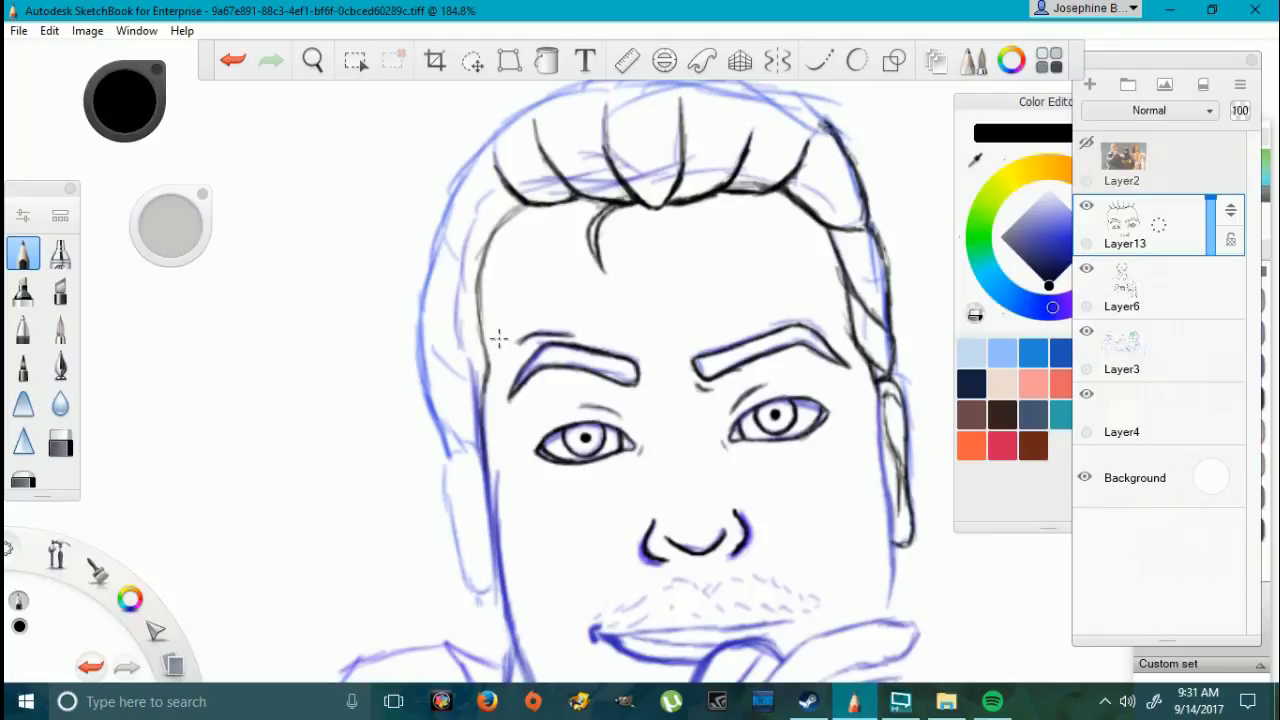
Step: Ink the left side of the hair, with strands off the temple and the outer contour up toward the crown
mouse_move(523, 205)
mouse_down()
mouse_move(489, 243)
mouse_move(450, 255)
mouse_move(482, 258)
mouse_move(524, 206)
mouse_move(486, 258)
mouse_move(440, 256)
mouse_up()
mouse_move(486, 305)
mouse_down()
mouse_move(432, 380)
mouse_move(478, 292)
mouse_move(488, 375)
mouse_move(452, 458)
mouse_move(490, 380)
mouse_move(478, 410)
mouse_up()
mouse_move(452, 452)
mouse_down()
mouse_move(427, 402)
mouse_move(424, 260)
mouse_move(505, 135)
mouse_move(440, 240)
mouse_move(505, 138)
mouse_move(563, 91)
mouse_up()
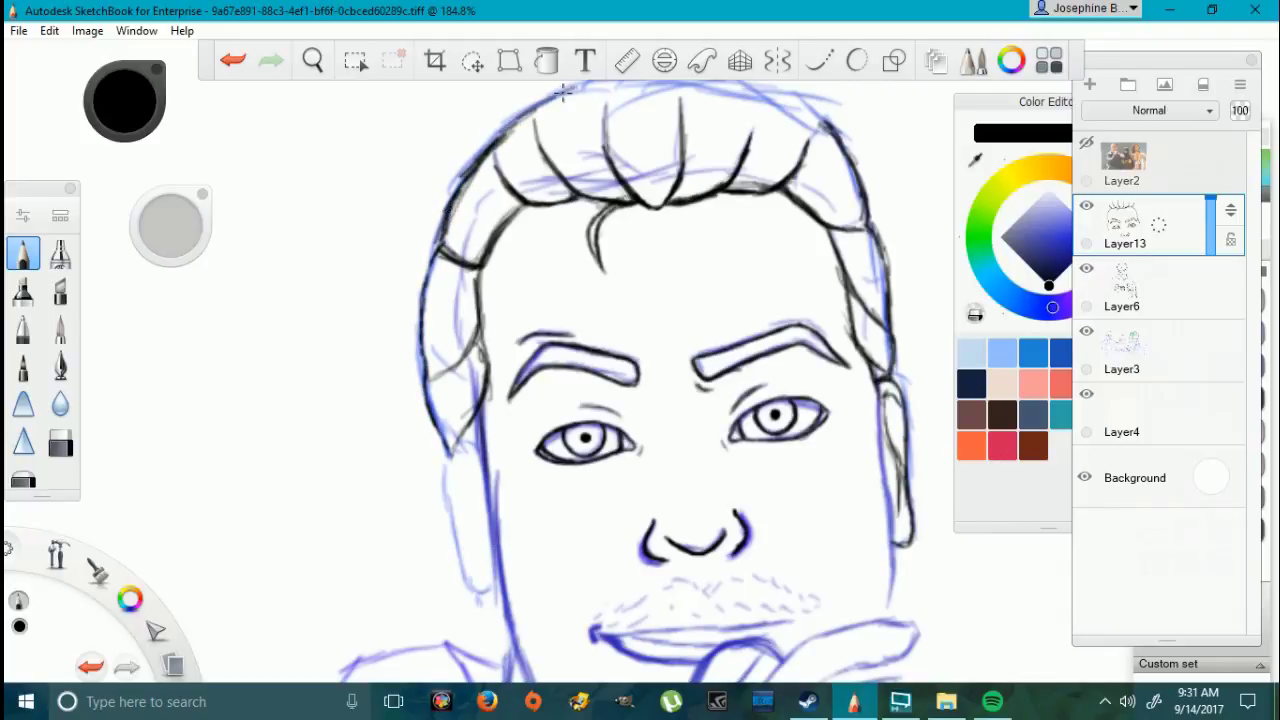
Step: Ink the top contour of the hair, with the front lock curving over the crown to meet both side contours
scroll(567, 112, down, 5)
scroll(609, 149, up, 5)
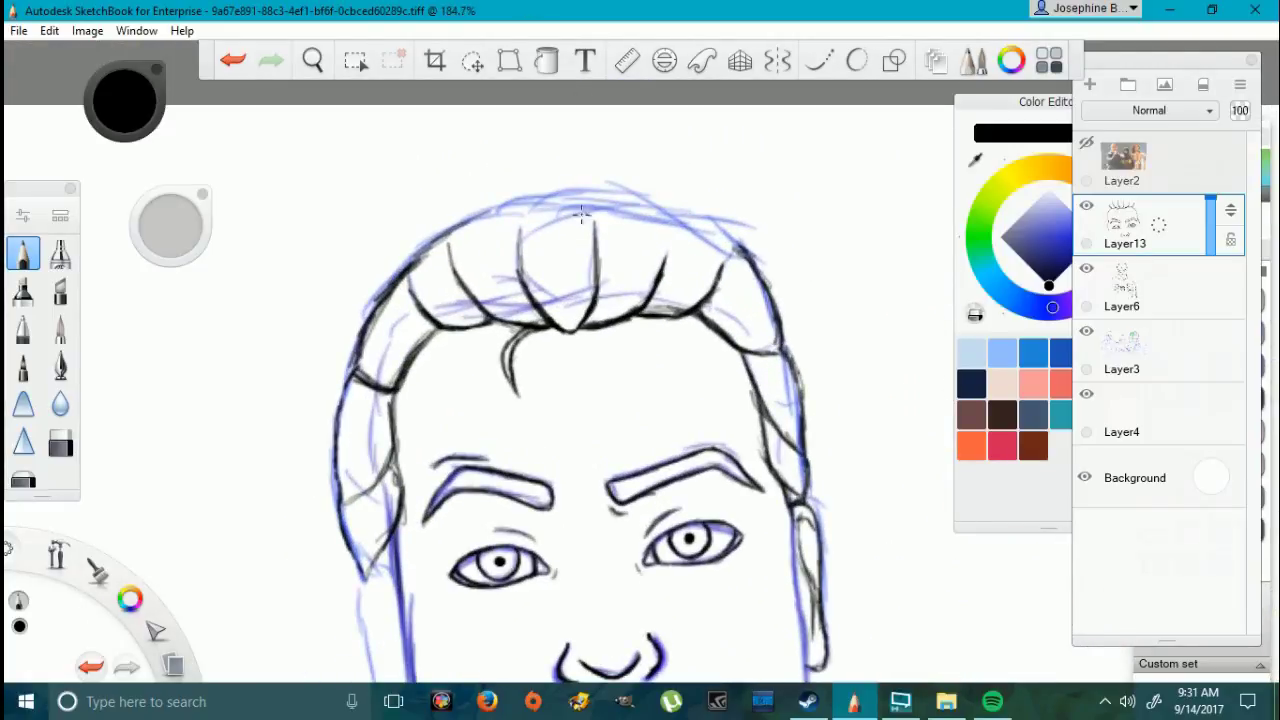
drag(521, 228, 596, 186)
mouse_move(740, 252)
mouse_down()
mouse_move(655, 196)
mouse_move(575, 183)
mouse_up()
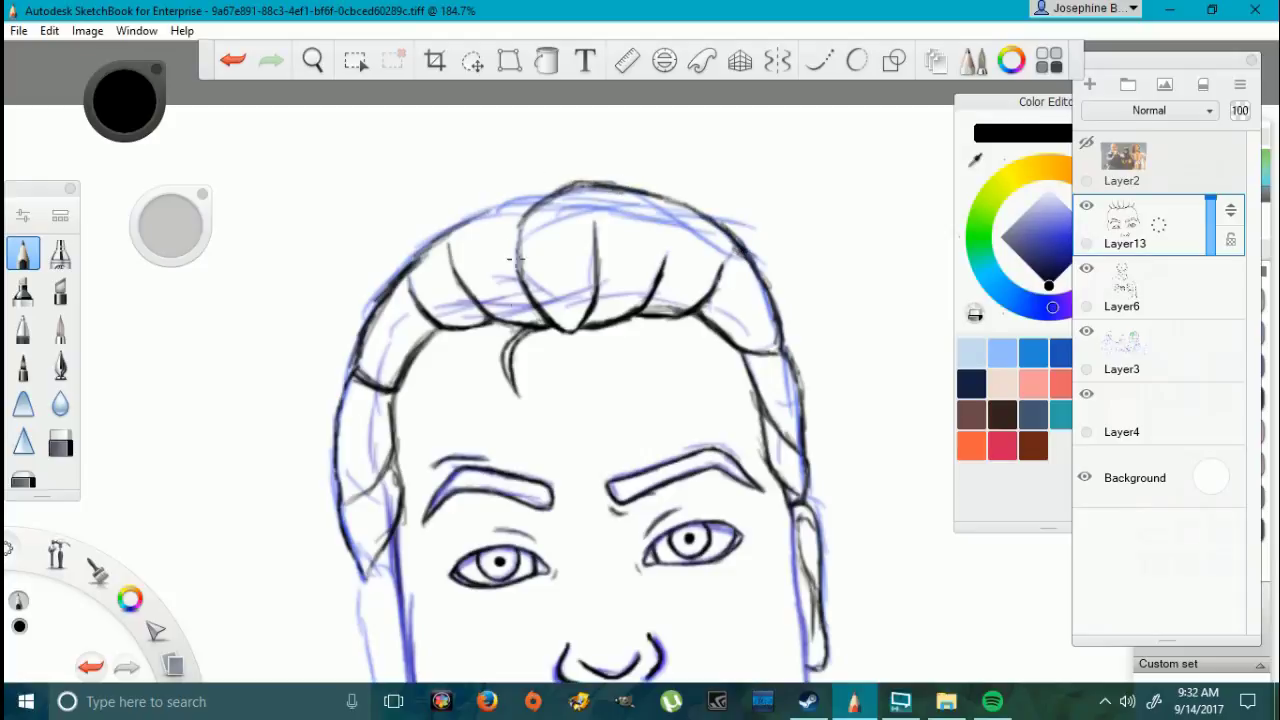
mouse_move(519, 284)
mouse_down()
mouse_move(520, 214)
mouse_move(584, 186)
mouse_move(470, 222)
mouse_move(405, 268)
mouse_up()
drag(530, 196, 449, 234)
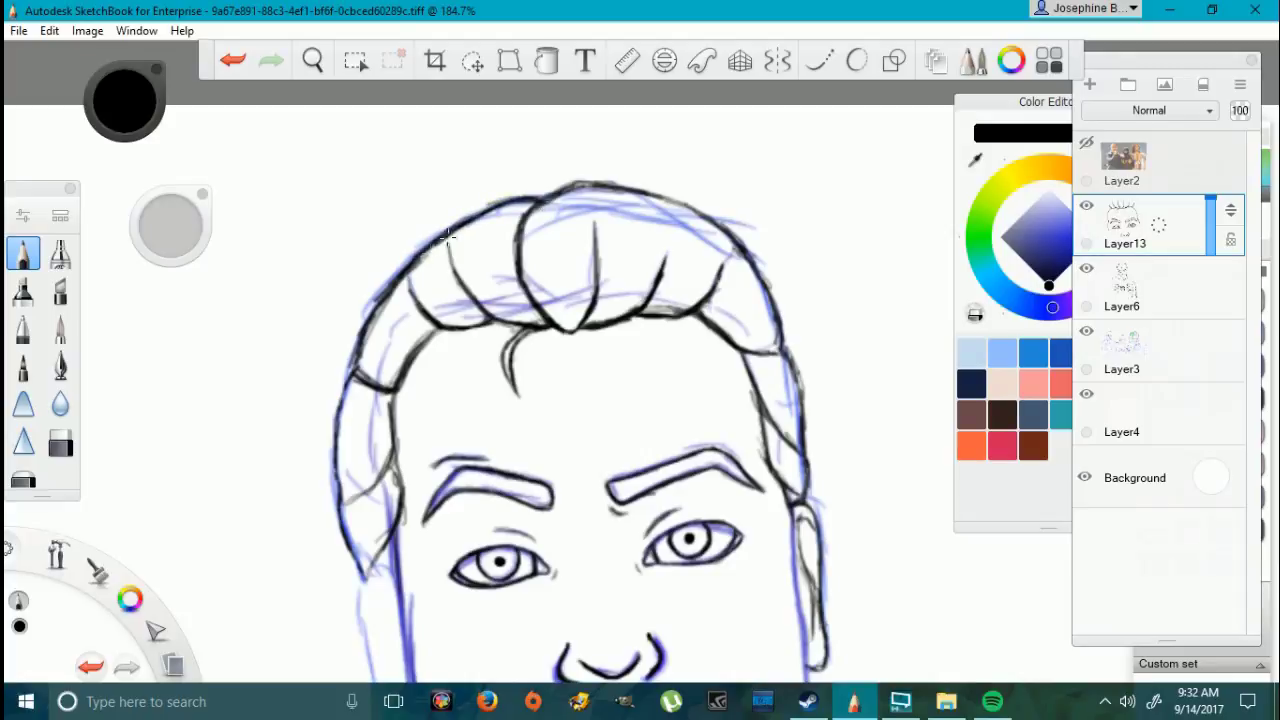
Step: Ink a small flick of hair sticking out beyond the contour on each side of the head
mouse_move(757, 391)
mouse_down()
mouse_move(780, 438)
mouse_move(816, 441)
mouse_up()
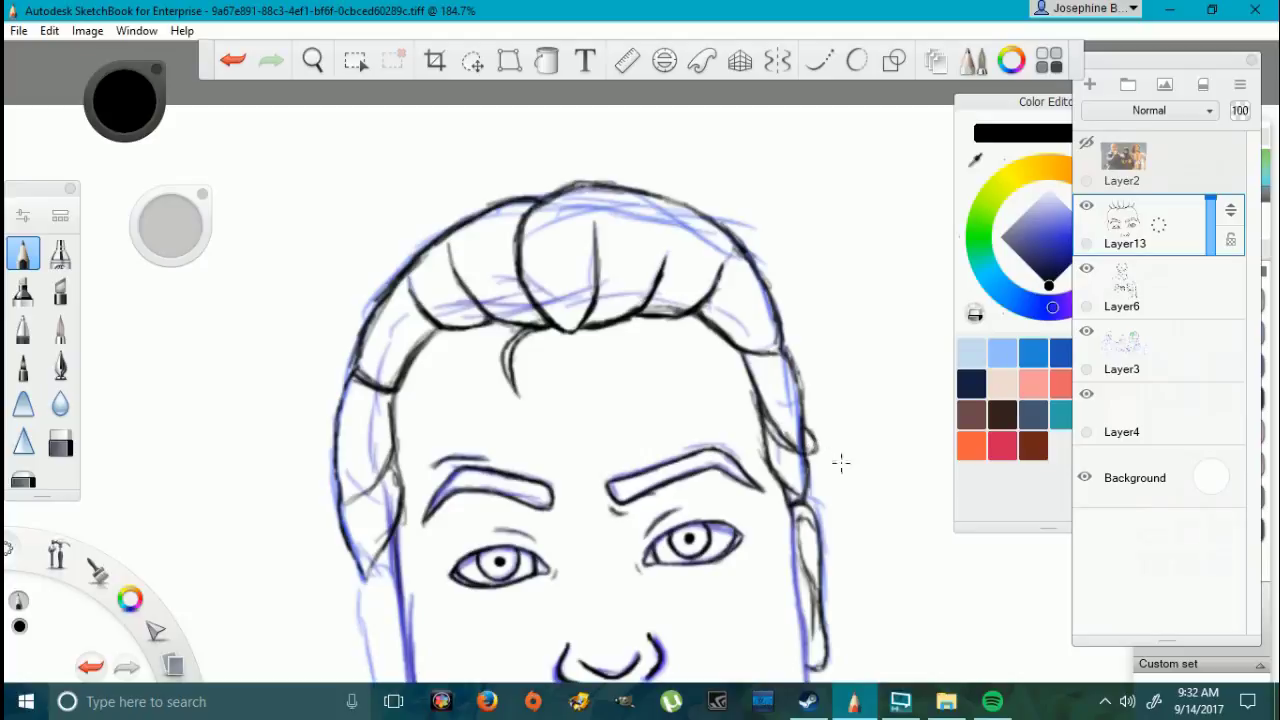
mouse_move(391, 430)
mouse_down()
mouse_move(328, 536)
mouse_move(393, 440)
mouse_up()
scroll(476, 516, down, 3)
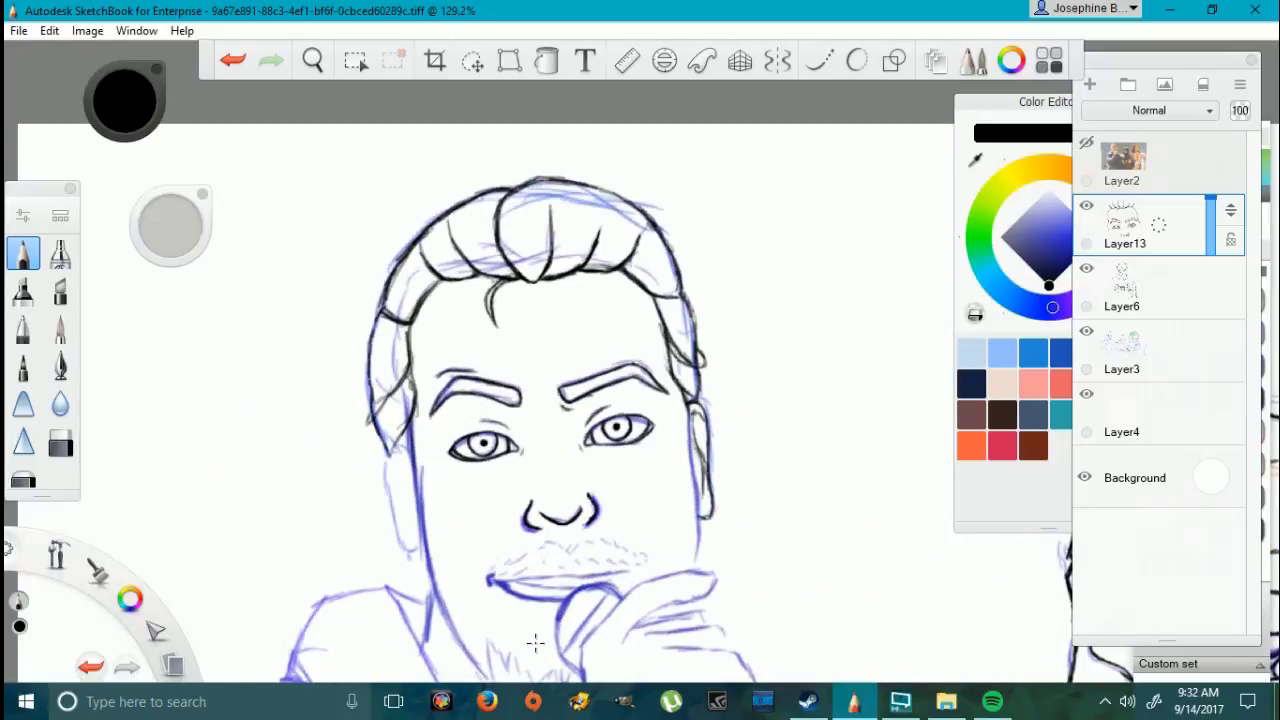
Step: Ink the left-hand ear's outline with its inner fold, and short lines just beneath the earlobe
scroll(343, 565, up, 3)
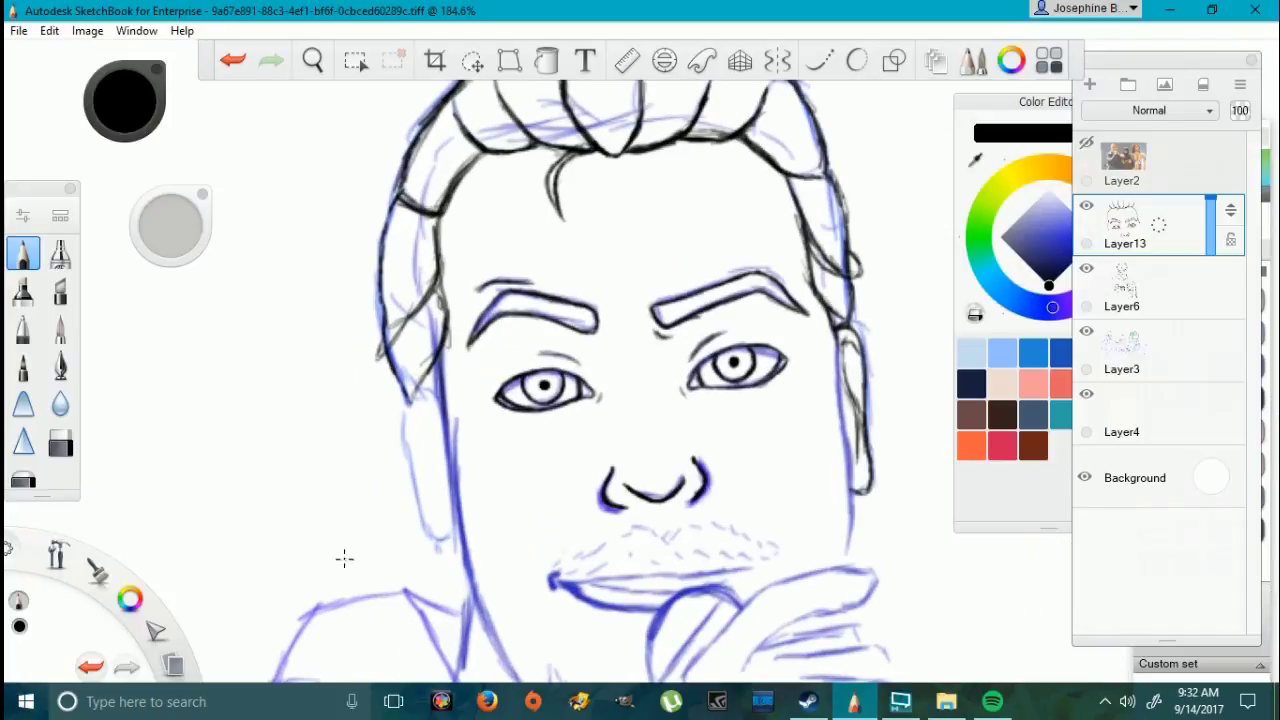
mouse_move(441, 388)
mouse_down()
mouse_move(411, 416)
mouse_move(426, 392)
mouse_move(418, 437)
mouse_move(410, 421)
mouse_move(444, 548)
mouse_move(464, 539)
mouse_move(422, 412)
mouse_move(441, 491)
mouse_move(439, 403)
mouse_up()
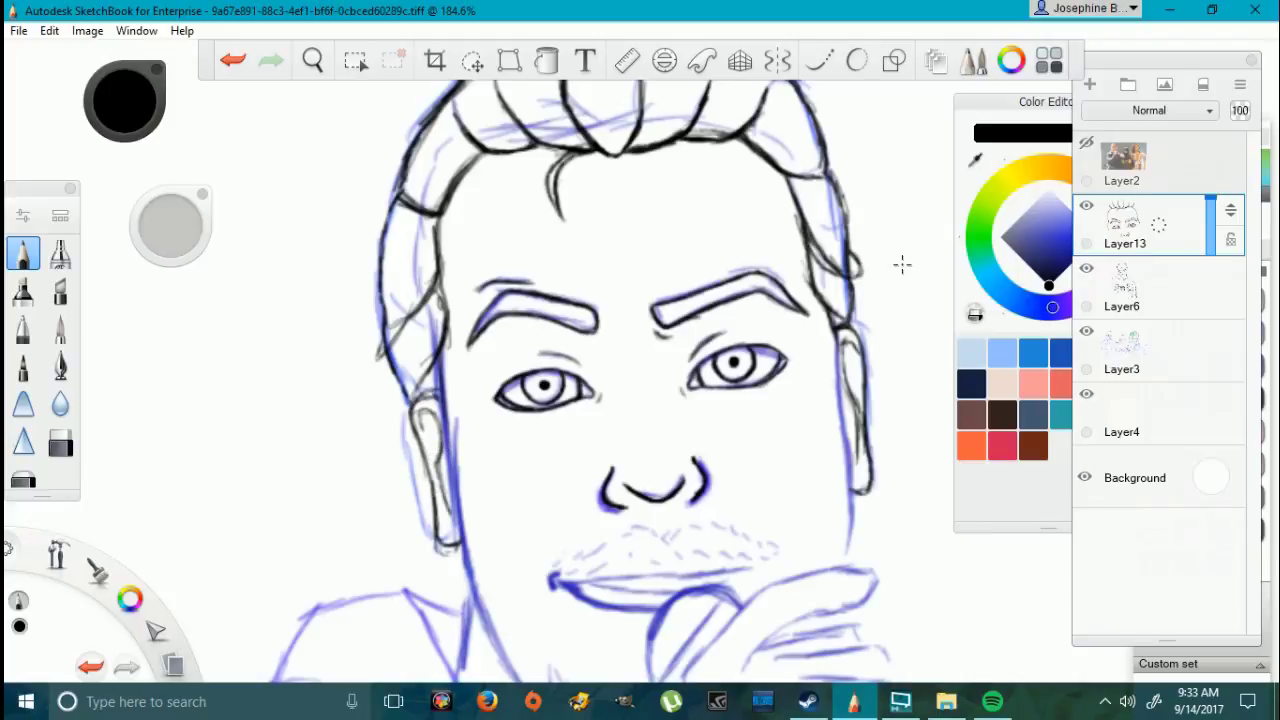
mouse_move(457, 556)
mouse_down()
mouse_move(420, 585)
mouse_move(450, 555)
mouse_move(448, 601)
mouse_up()
scroll(487, 571, down, 5)
scroll(576, 617, up, 4)
scroll(527, 516, up, 4)
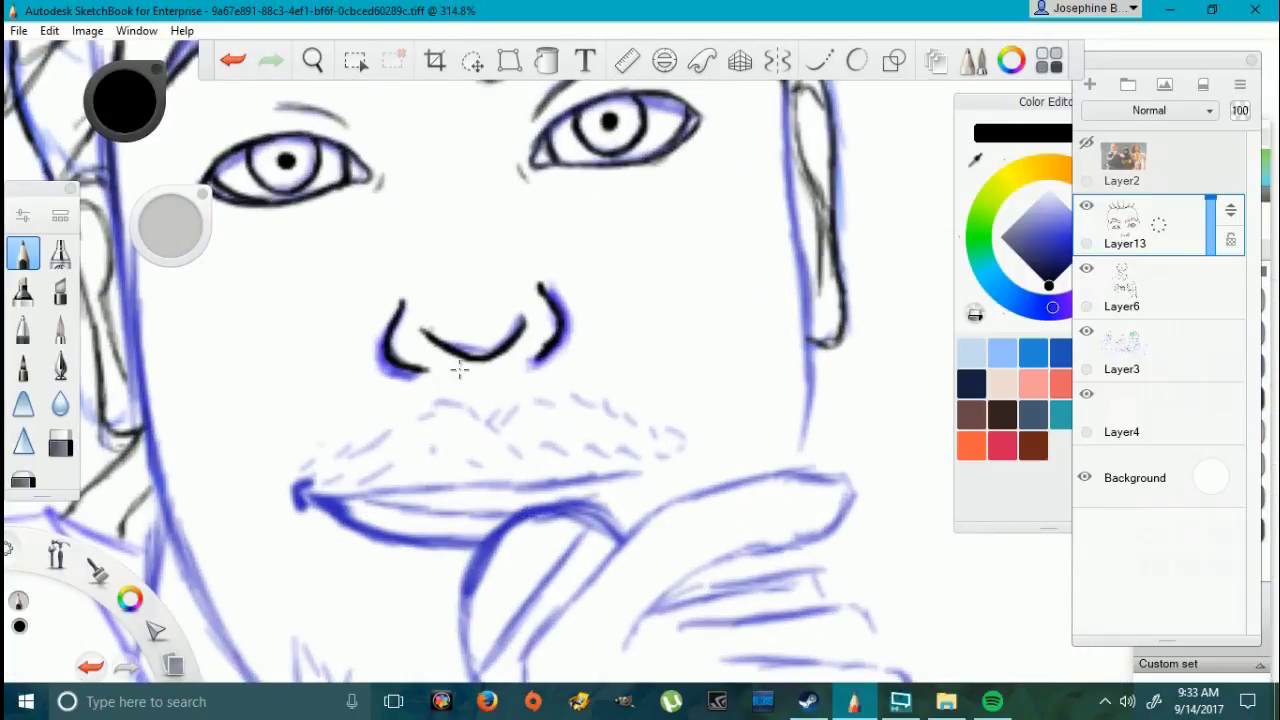
Step: Ink the mouth of the left man, with the parting line, mouth corners, inner teeth line and lower lip
scroll(350, 581, up, 1)
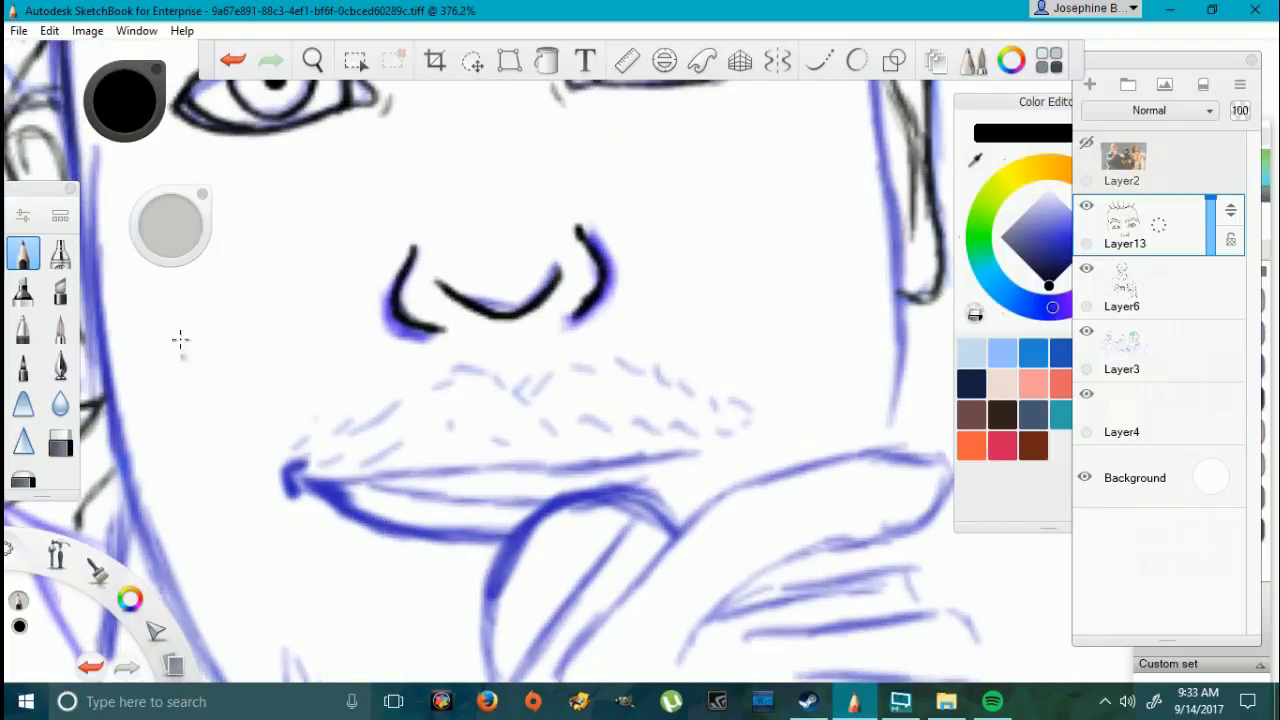
mouse_move(292, 490)
mouse_down()
mouse_move(287, 470)
mouse_move(298, 484)
mouse_move(372, 481)
mouse_up()
mouse_move(740, 451)
mouse_down()
mouse_move(323, 486)
mouse_move(360, 523)
mouse_move(502, 541)
mouse_up()
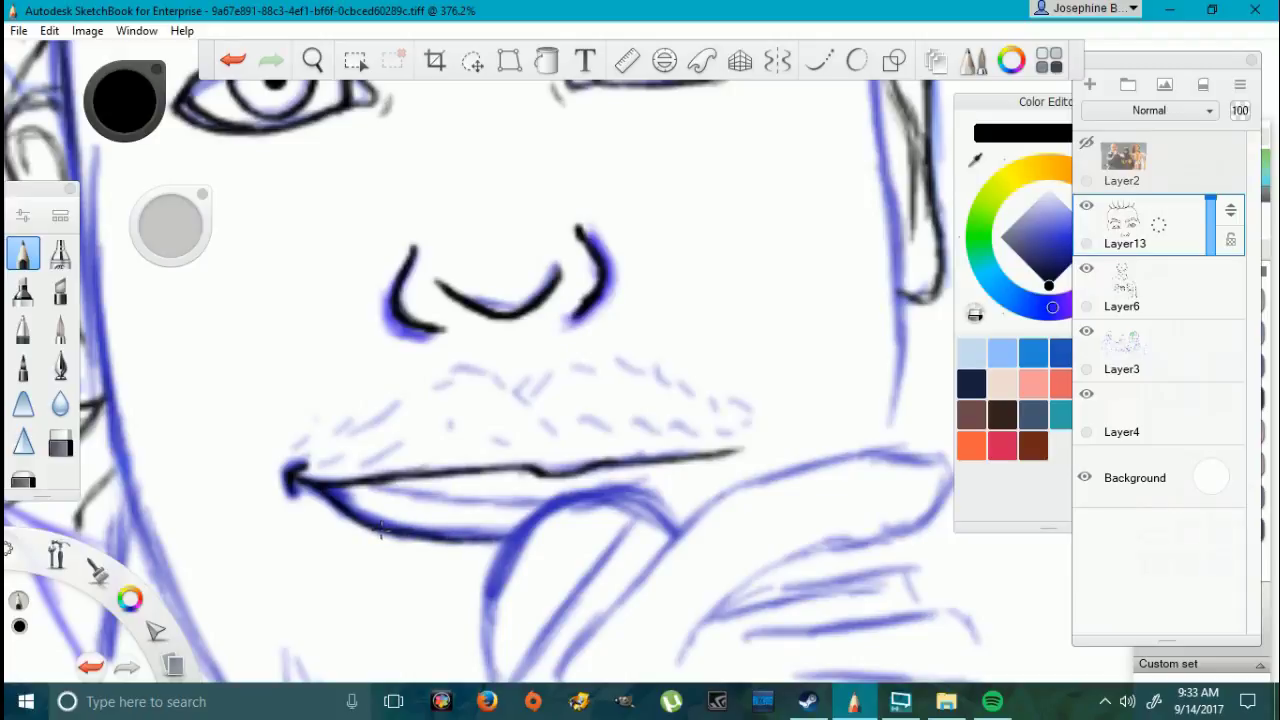
key(ctrl+z)
mouse_move(349, 491)
mouse_down()
mouse_move(509, 505)
mouse_move(354, 497)
mouse_up()
mouse_move(637, 492)
mouse_down()
mouse_move(720, 478)
mouse_move(655, 492)
mouse_move(716, 478)
mouse_move(757, 441)
mouse_move(680, 524)
mouse_move(651, 528)
mouse_move(735, 488)
mouse_move(768, 438)
mouse_move(766, 450)
mouse_up()
click(60, 441)
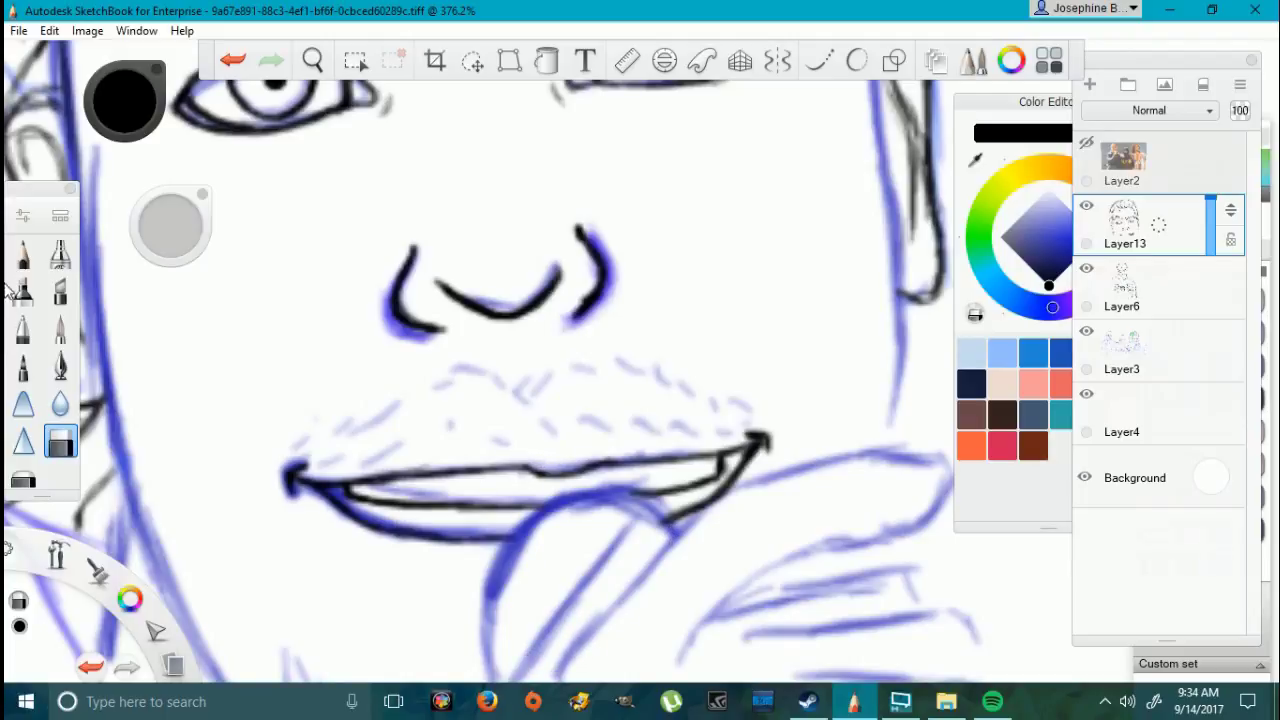
Step: Ink the moustache with a double-peaked upper contour and a row of short hair strokes along the upper lip
click(23, 253)
mouse_move(520, 393)
mouse_down()
mouse_move(457, 368)
mouse_move(386, 417)
mouse_move(391, 406)
mouse_move(323, 429)
mouse_move(315, 466)
mouse_move(751, 410)
mouse_up()
mouse_move(508, 390)
mouse_down()
mouse_move(543, 371)
mouse_move(651, 366)
mouse_move(730, 408)
mouse_move(711, 397)
mouse_up()
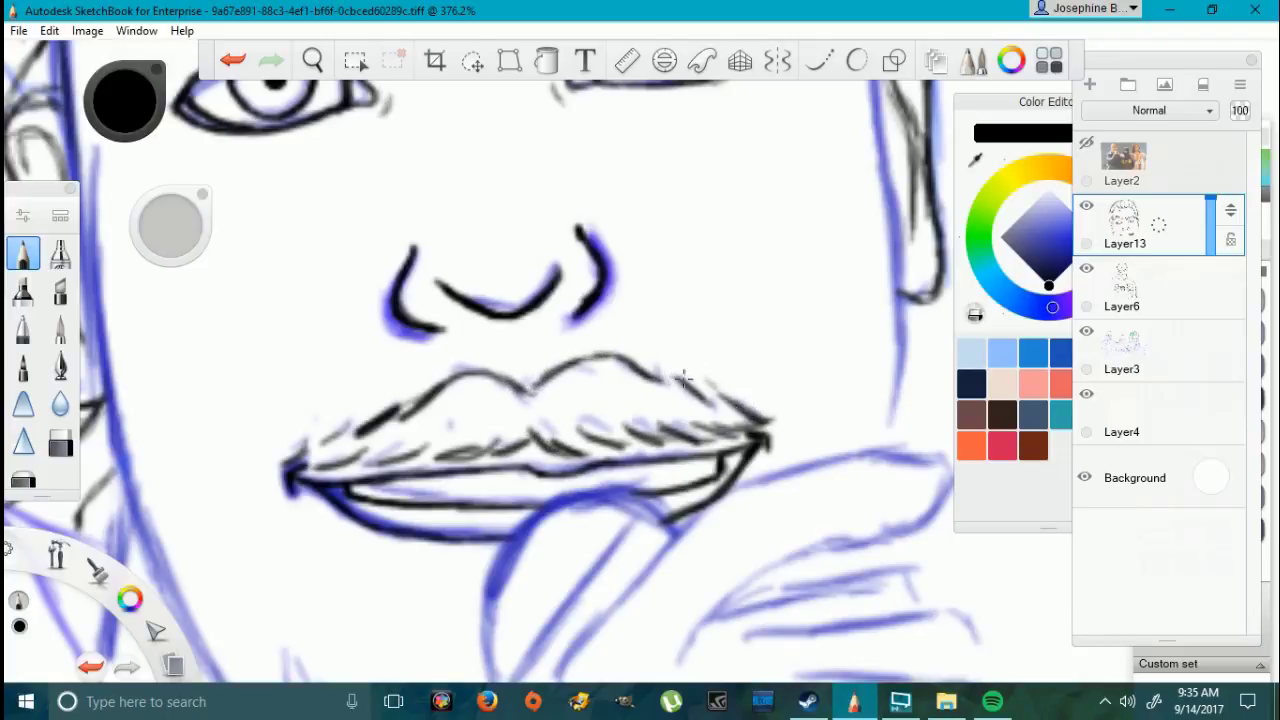
Step: Ink both sides of the face from the temples down to the jaw, and finish the right-hand earlobe's lower edge
scroll(857, 574, down, 3)
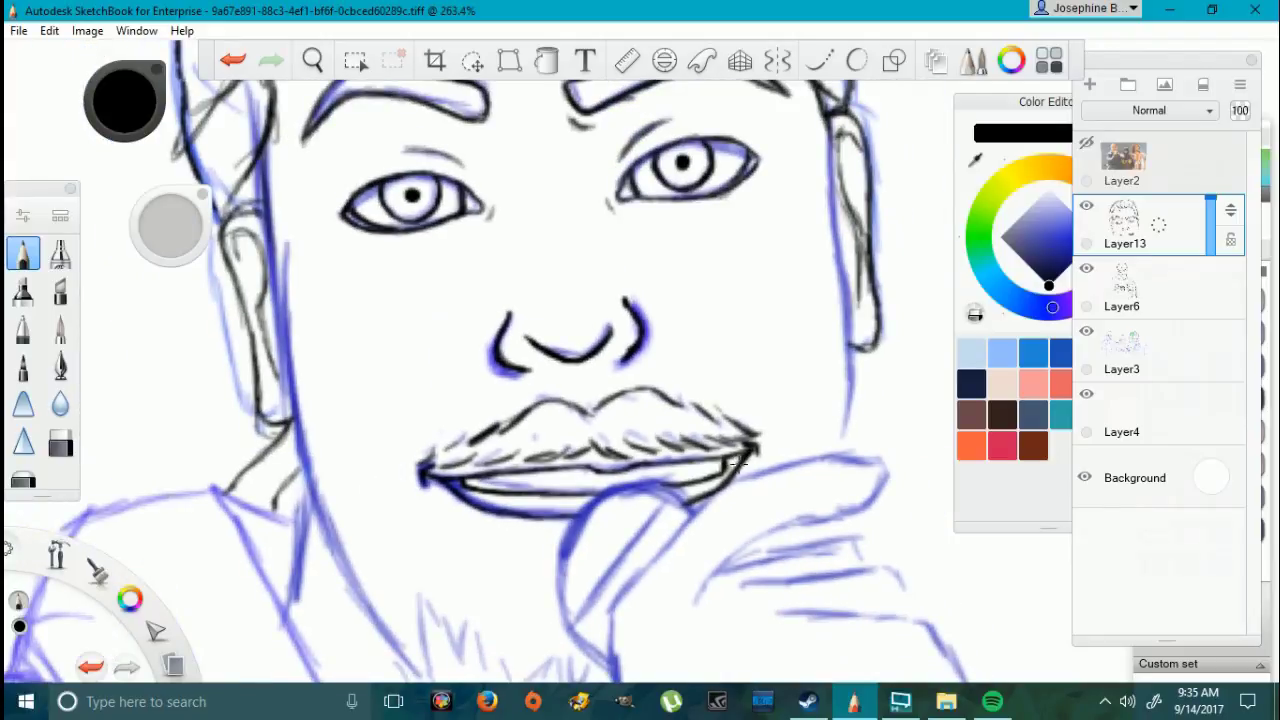
mouse_move(356, 592)
mouse_down()
mouse_move(294, 418)
mouse_move(269, 216)
mouse_up()
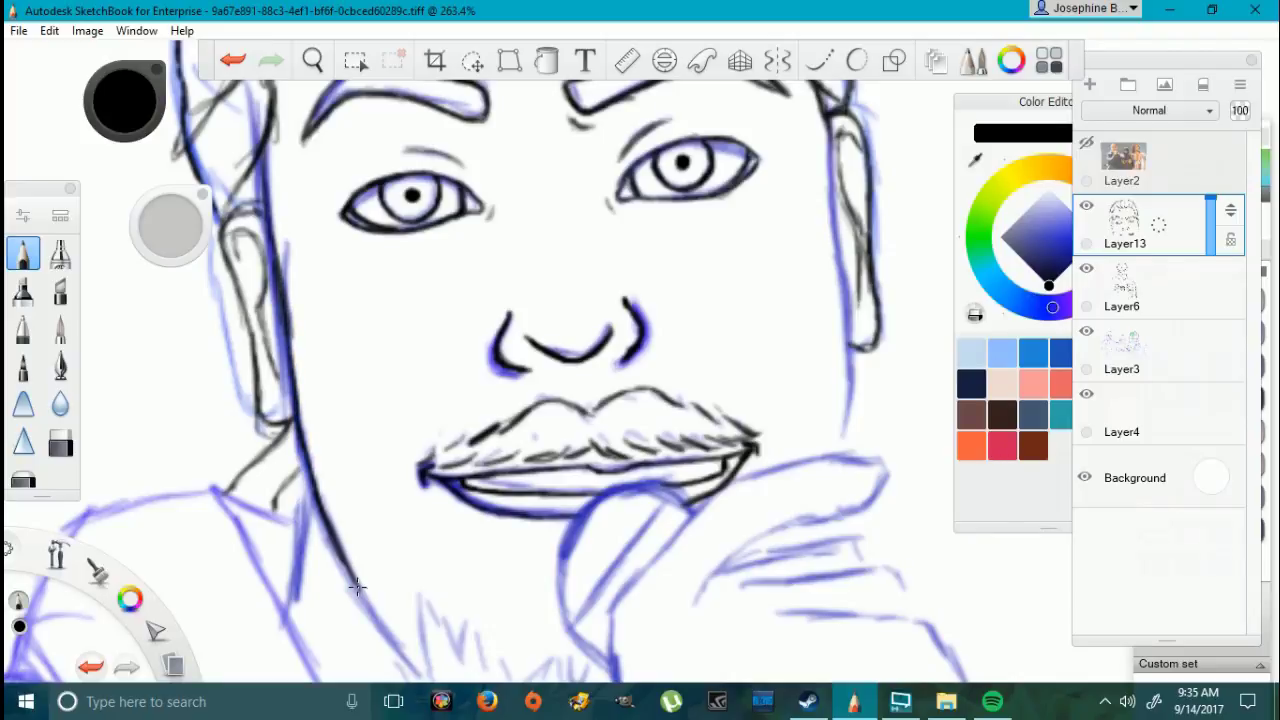
key(e)
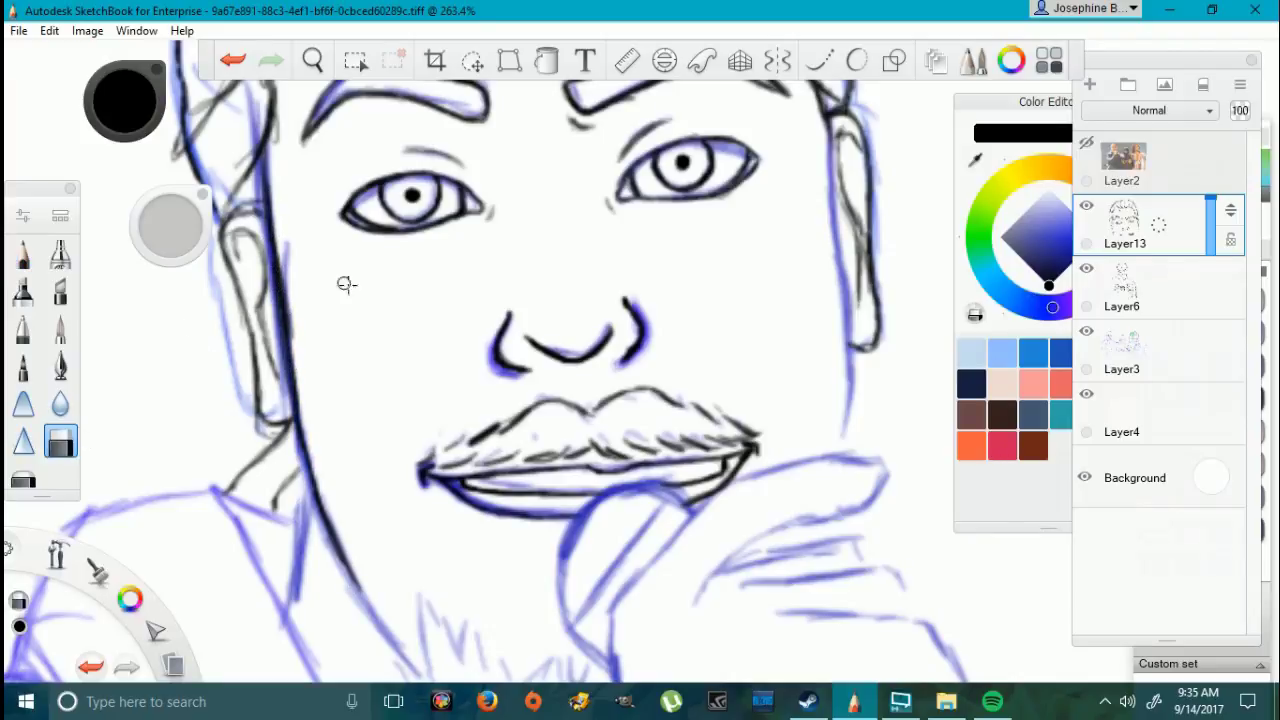
click(20, 255)
mouse_move(834, 110)
mouse_down()
mouse_move(840, 433)
mouse_move(836, 260)
mouse_up()
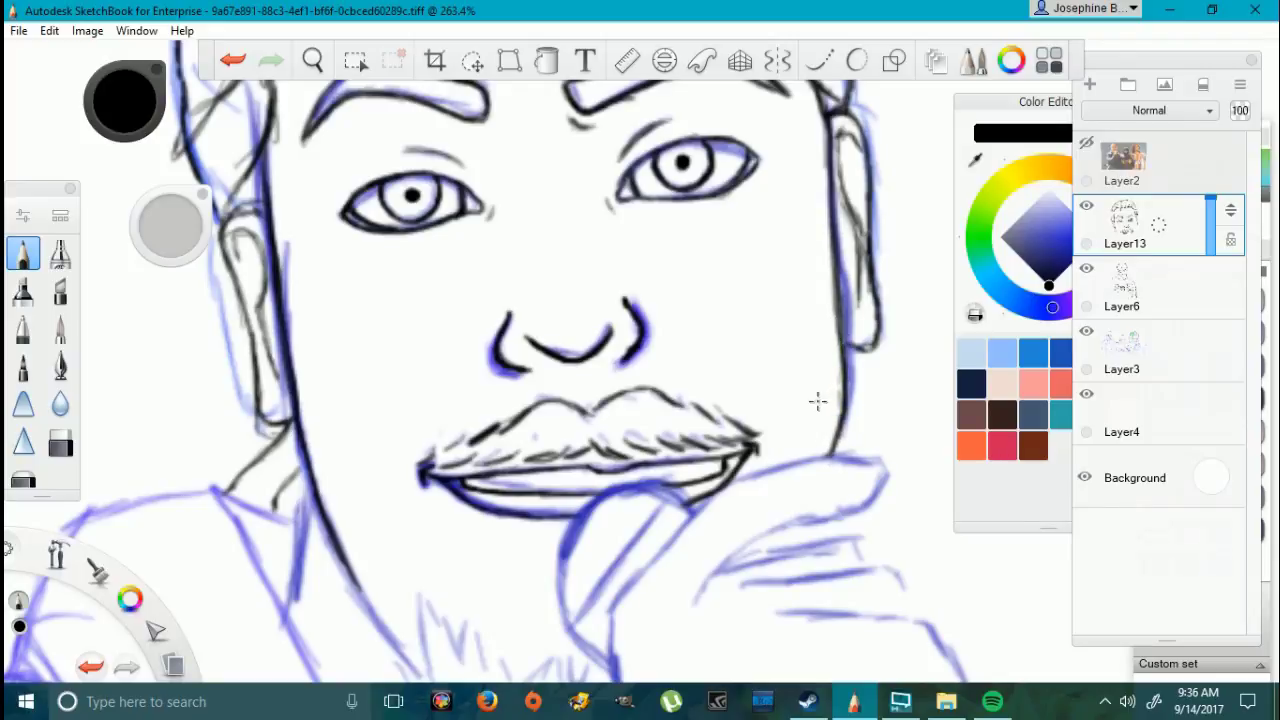
drag(842, 345, 880, 352)
Step: Ink the lower jaw and the chin beard with spiky upper hairs and a ragged lower edge, plus the thumb's outer curve
scroll(707, 449, down, 2)
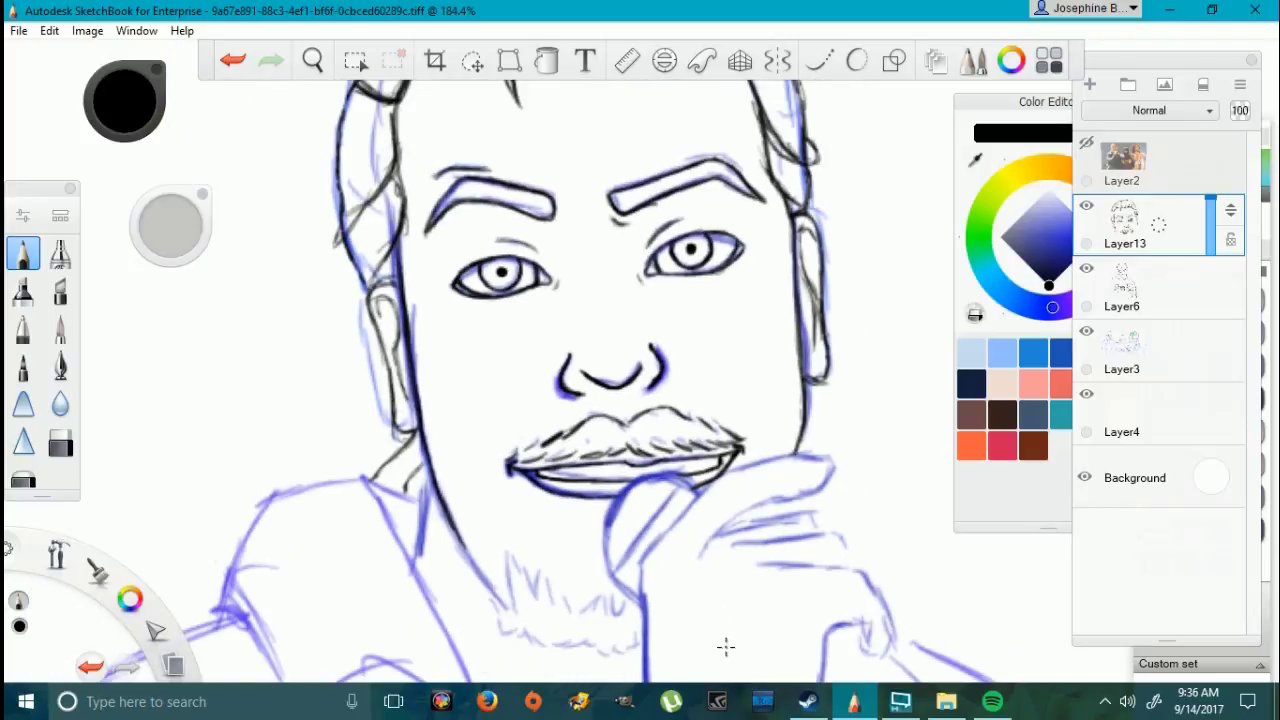
scroll(724, 636, up, 2)
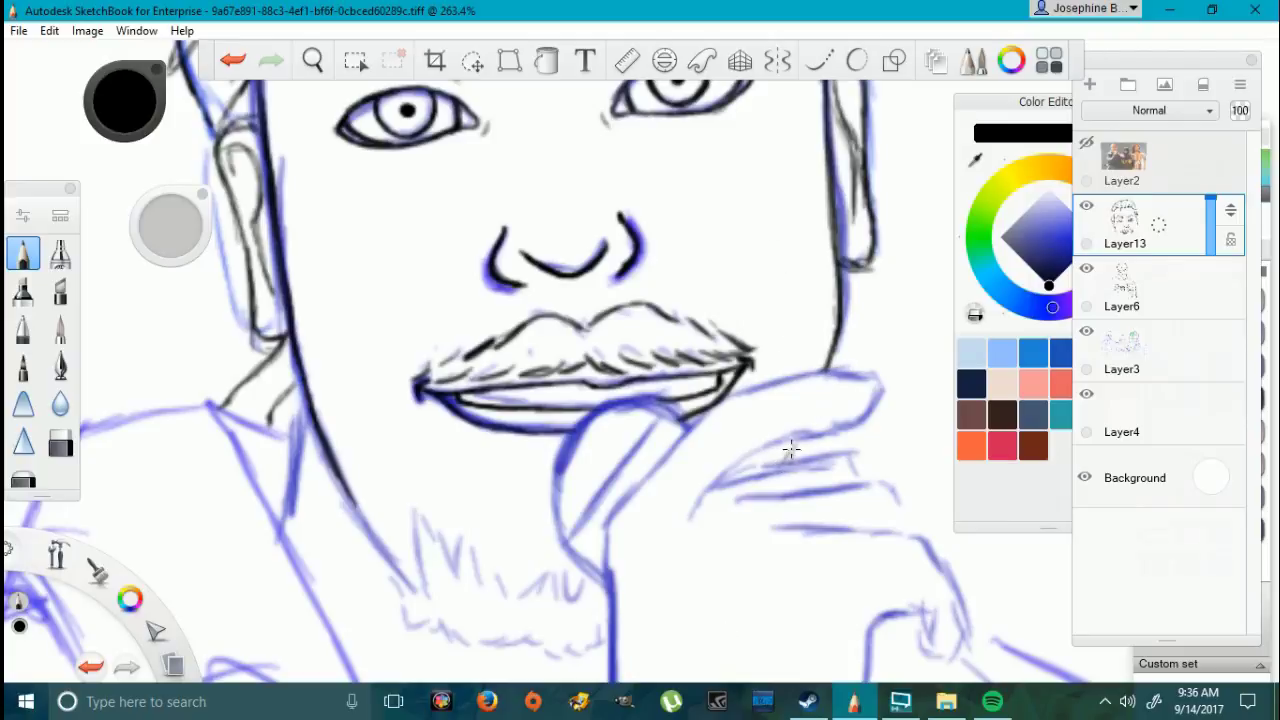
scroll(572, 640, up, 3)
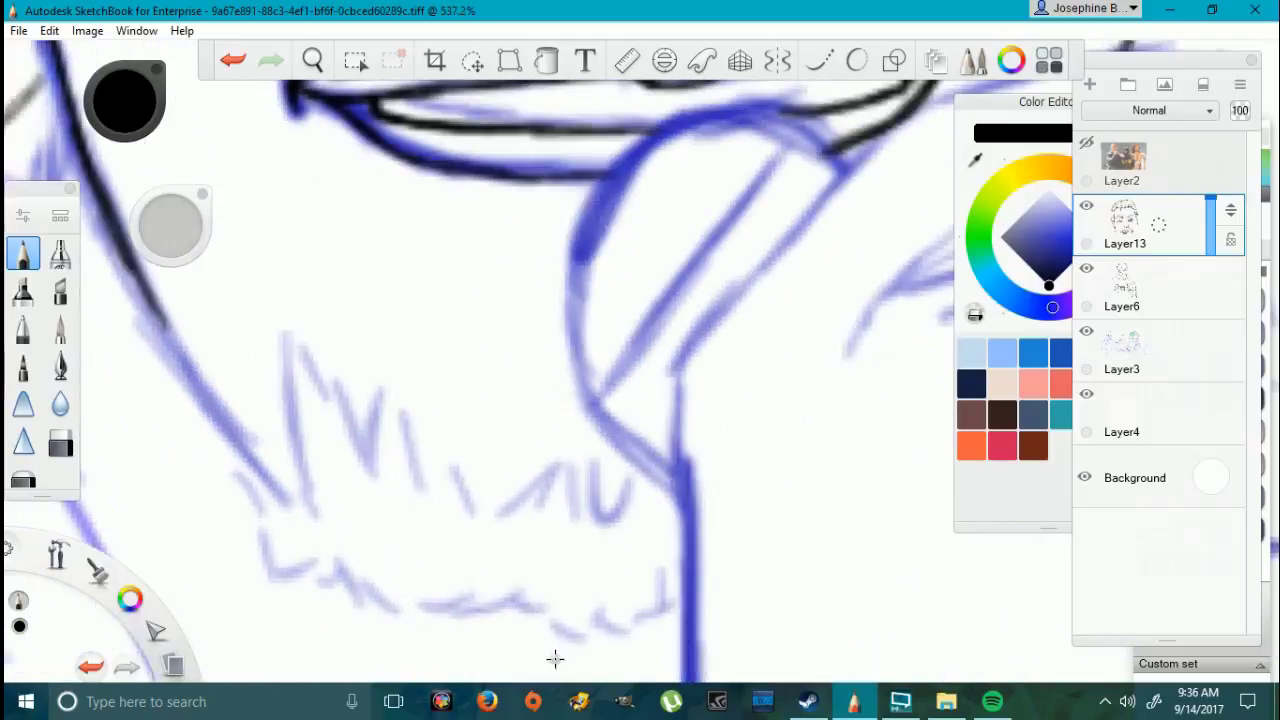
scroll(554, 650, down, 2)
mouse_move(411, 570)
mouse_down()
mouse_move(344, 489)
mouse_move(359, 516)
mouse_move(323, 408)
mouse_up()
mouse_move(372, 535)
mouse_down()
mouse_move(394, 612)
mouse_move(483, 634)
mouse_move(455, 633)
mouse_move(484, 623)
mouse_move(512, 642)
mouse_move(615, 612)
mouse_up()
mouse_move(414, 572)
mouse_down()
mouse_move(400, 480)
mouse_move(470, 490)
mouse_move(511, 540)
mouse_move(618, 546)
mouse_move(566, 440)
mouse_move(575, 385)
mouse_move(612, 366)
mouse_up()
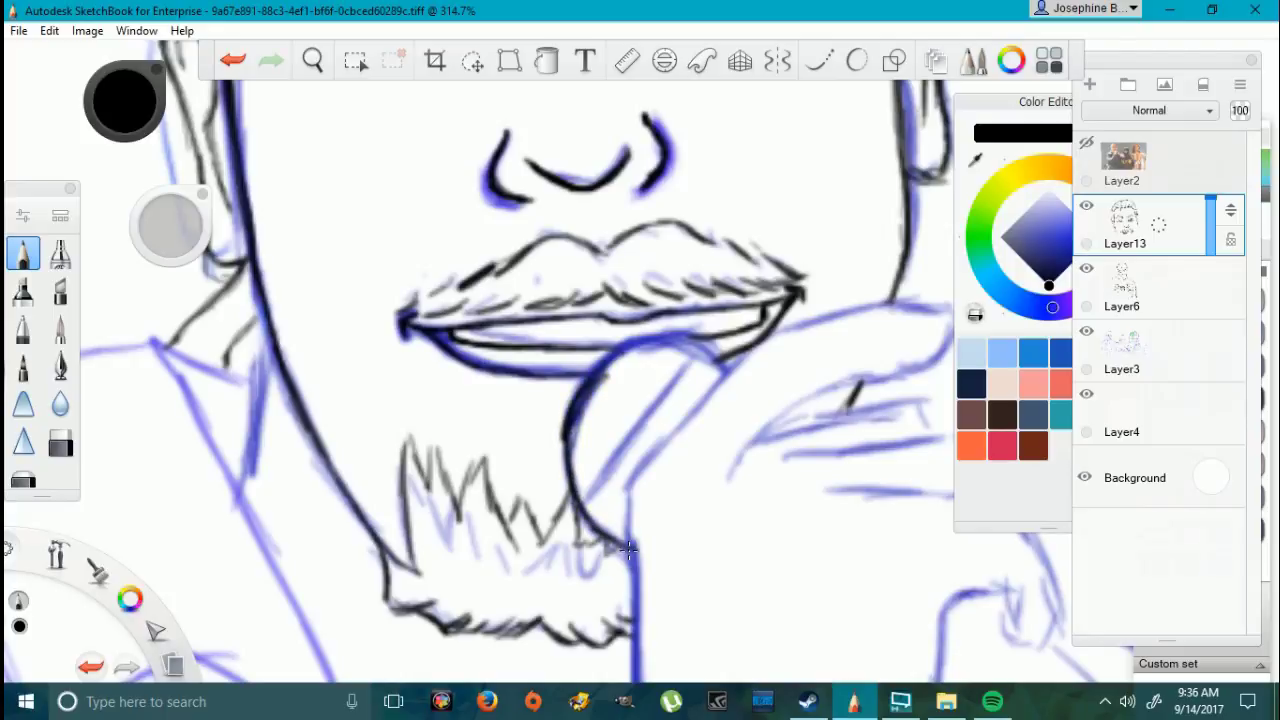
Step: Ink the thumb's rounded tip at the lips and the two diagonal lines along its inner side, cleaning up the strokes
mouse_move(731, 365)
mouse_down()
mouse_move(654, 343)
mouse_move(560, 354)
mouse_move(594, 352)
mouse_up()
drag(580, 508, 697, 349)
mouse_move(593, 525)
mouse_down()
mouse_move(718, 362)
mouse_move(622, 487)
mouse_up()
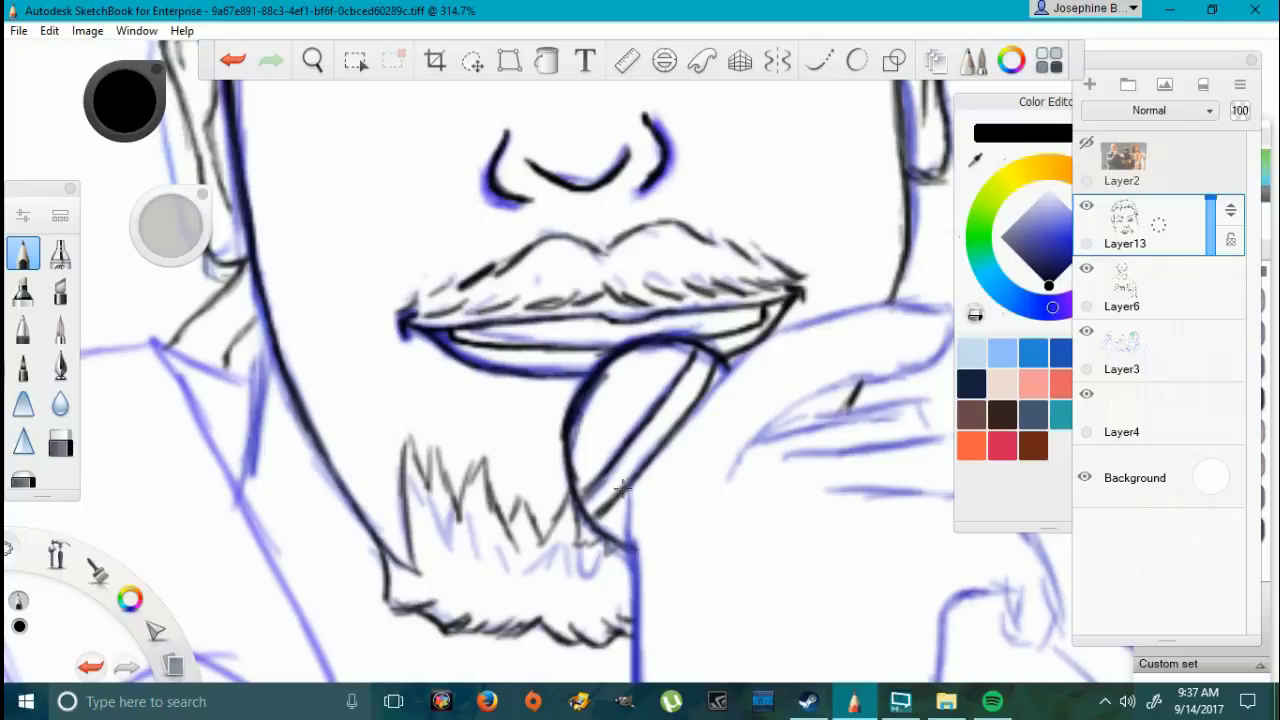
key(e)
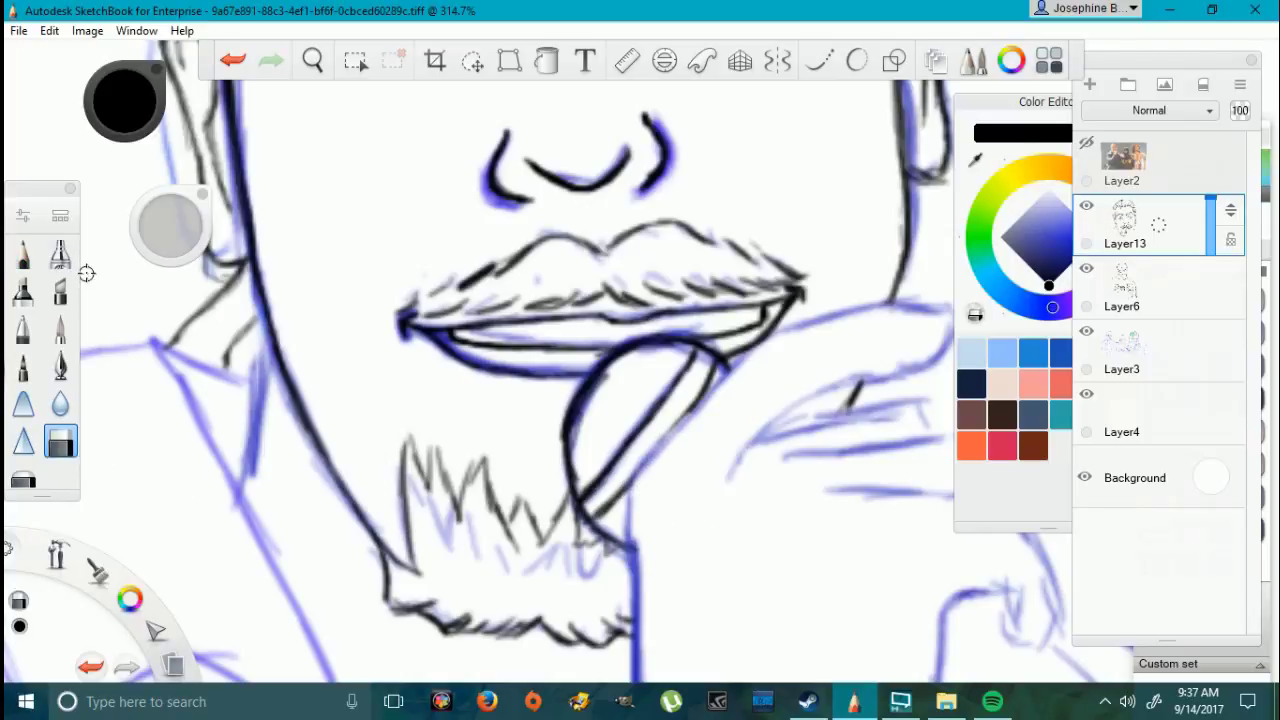
Step: Ink the neck lines beneath the jaw, beside the collar and below the beard
scroll(398, 326, down, 5)
scroll(476, 477, up, 5)
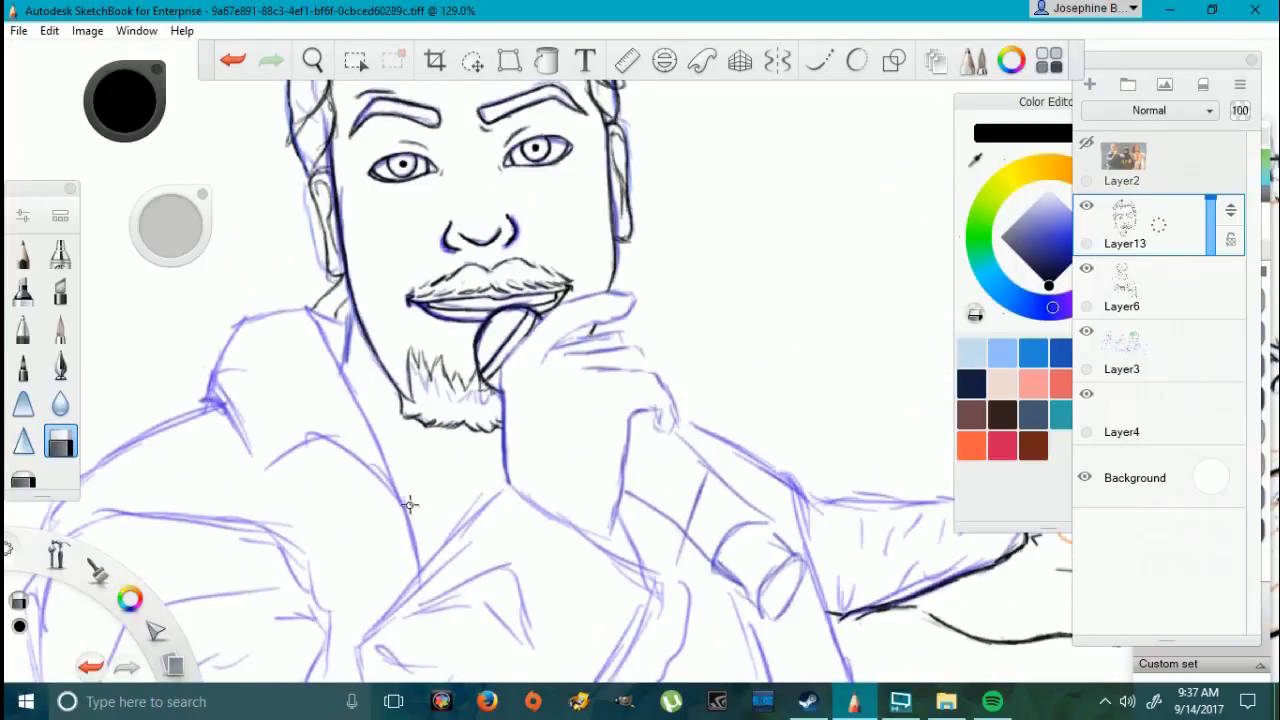
key(e)
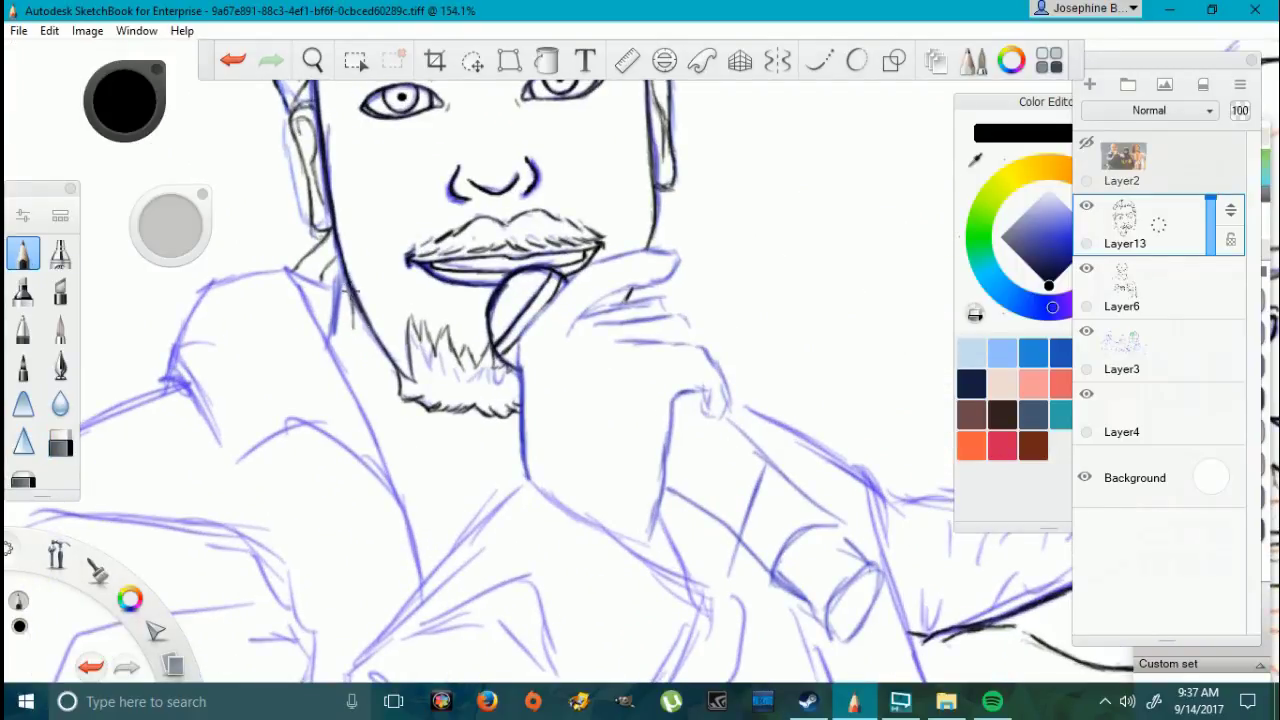
drag(375, 349, 428, 437)
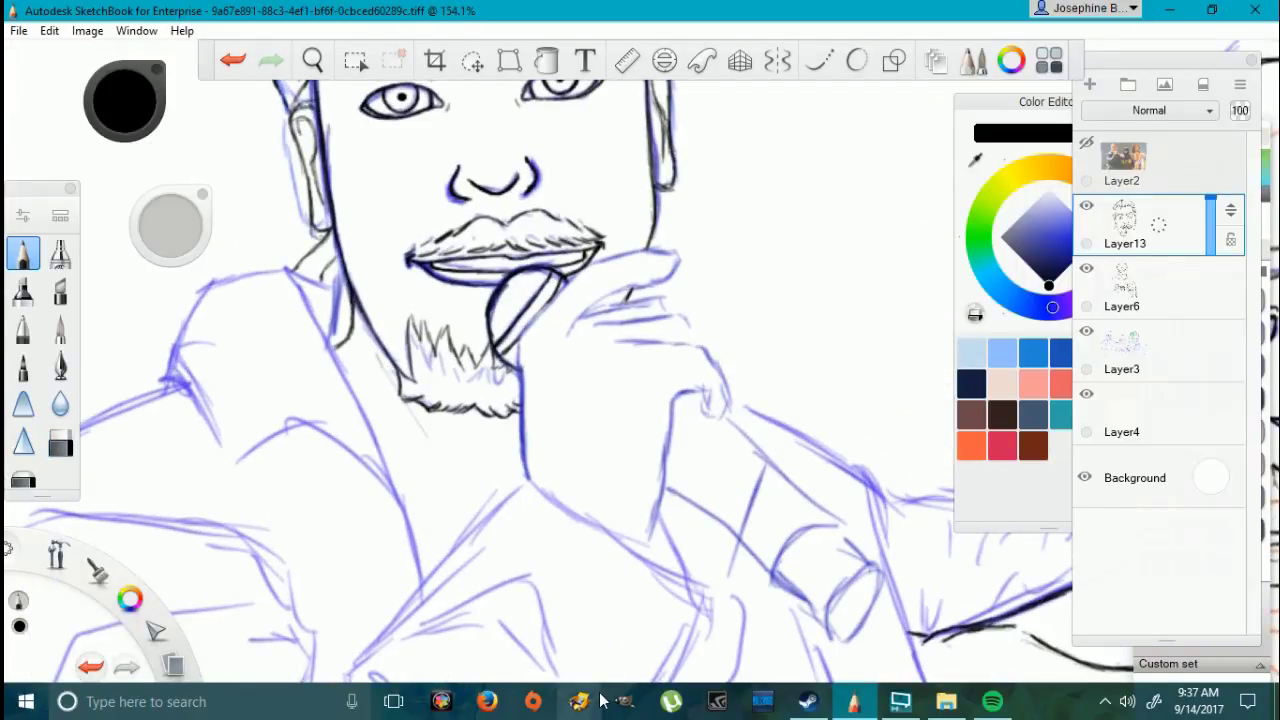
Step: Ink the two middle curled fingers with their bent knuckles, and a small dark accent just below them
scroll(738, 289, up, 4)
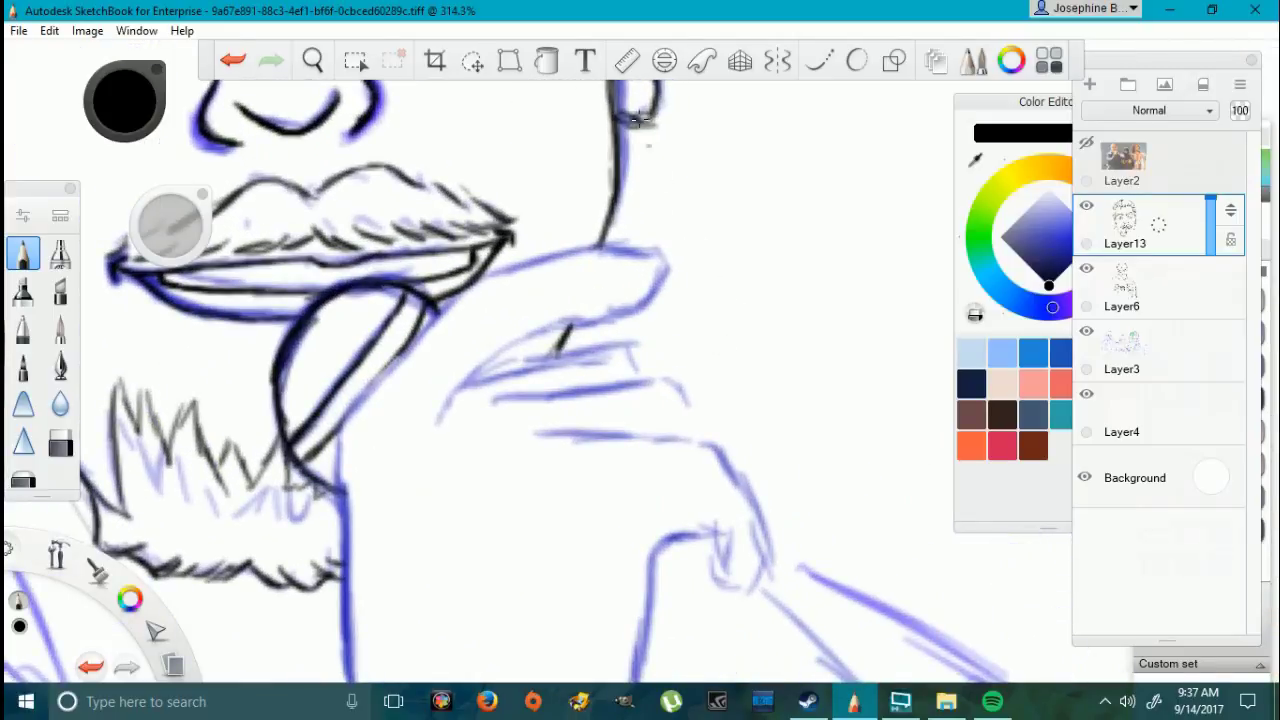
mouse_move(434, 431)
mouse_down()
mouse_move(480, 375)
mouse_move(599, 354)
mouse_move(636, 368)
mouse_up()
drag(514, 396, 485, 420)
drag(692, 410, 705, 440)
drag(660, 378, 692, 415)
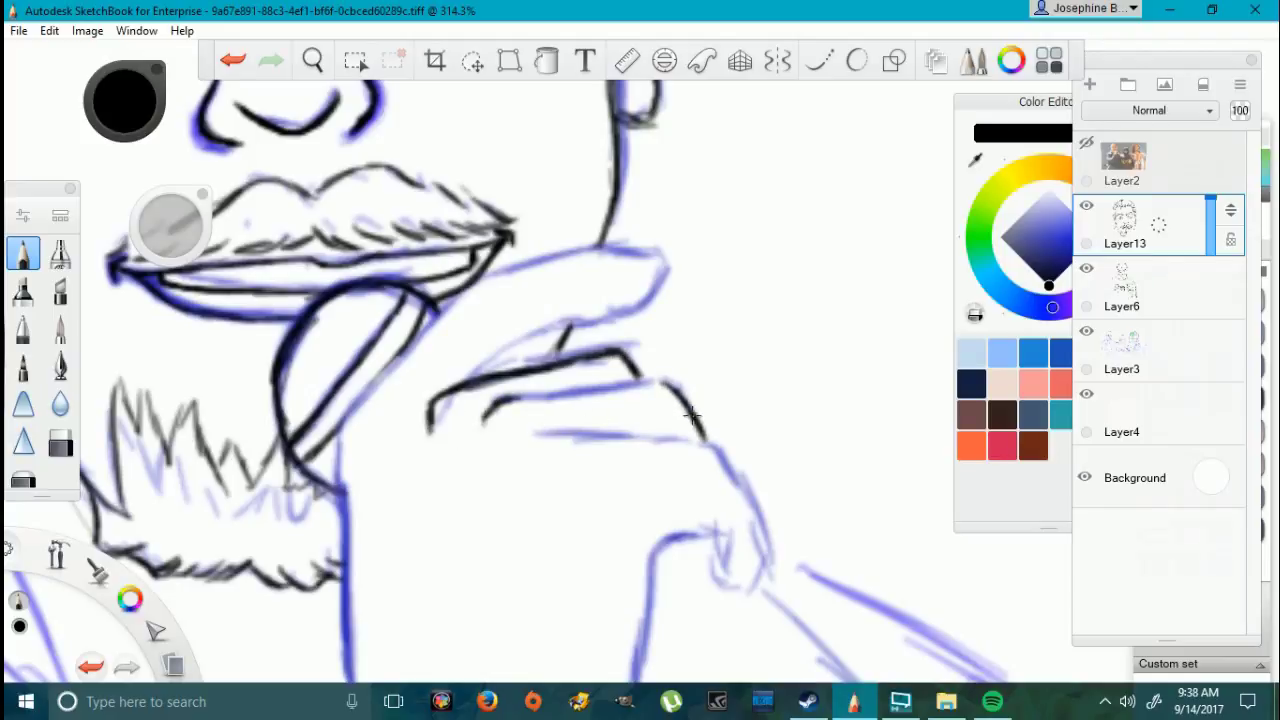
drag(529, 397, 670, 381)
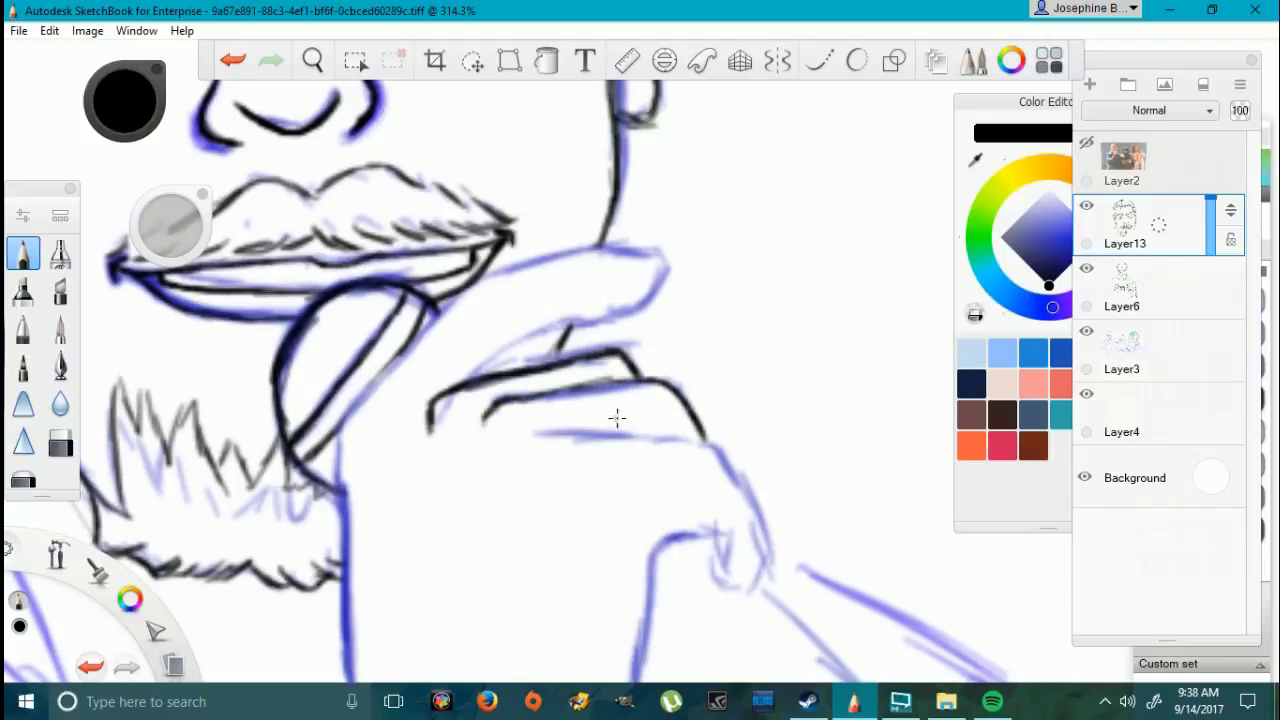
click(232, 59)
drag(644, 425, 641, 428)
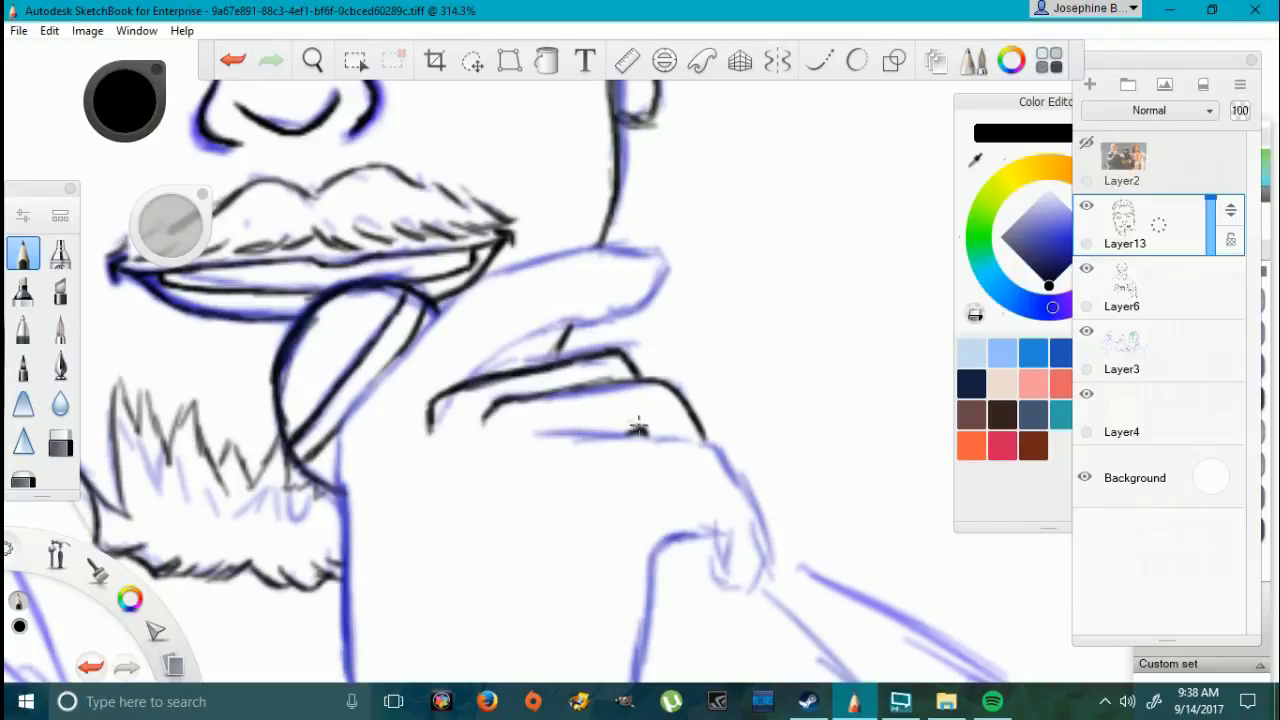
mouse_move(626, 381)
mouse_down()
mouse_move(550, 390)
mouse_move(658, 381)
mouse_up()
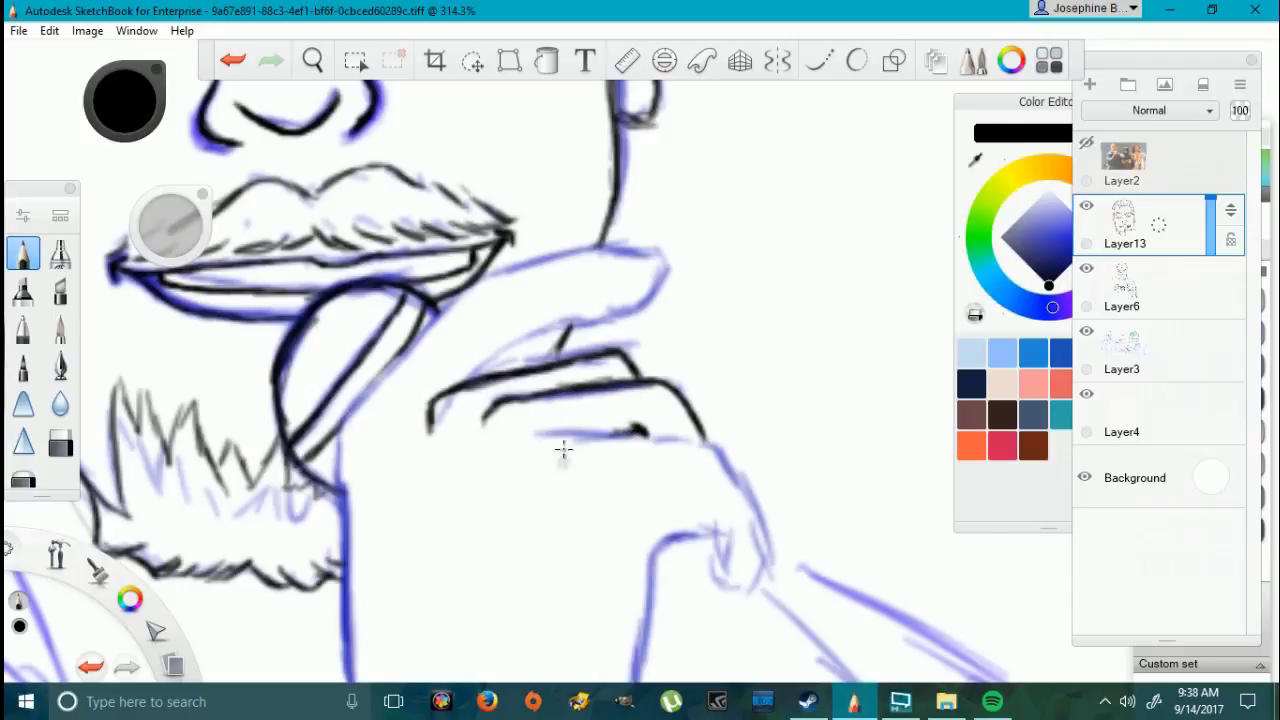
Step: Ink the lowest curled finger, the palm's edge below it and the diagonal line behind the hand, erasing part of the fingertip
mouse_move(576, 449)
mouse_down()
mouse_move(620, 434)
mouse_move(716, 452)
mouse_up()
drag(626, 434, 714, 452)
mouse_move(594, 430)
mouse_down()
mouse_move(714, 452)
mouse_move(752, 540)
mouse_move(738, 585)
mouse_move(702, 566)
mouse_move(709, 522)
mouse_move(690, 502)
mouse_move(630, 515)
mouse_move(652, 612)
mouse_up()
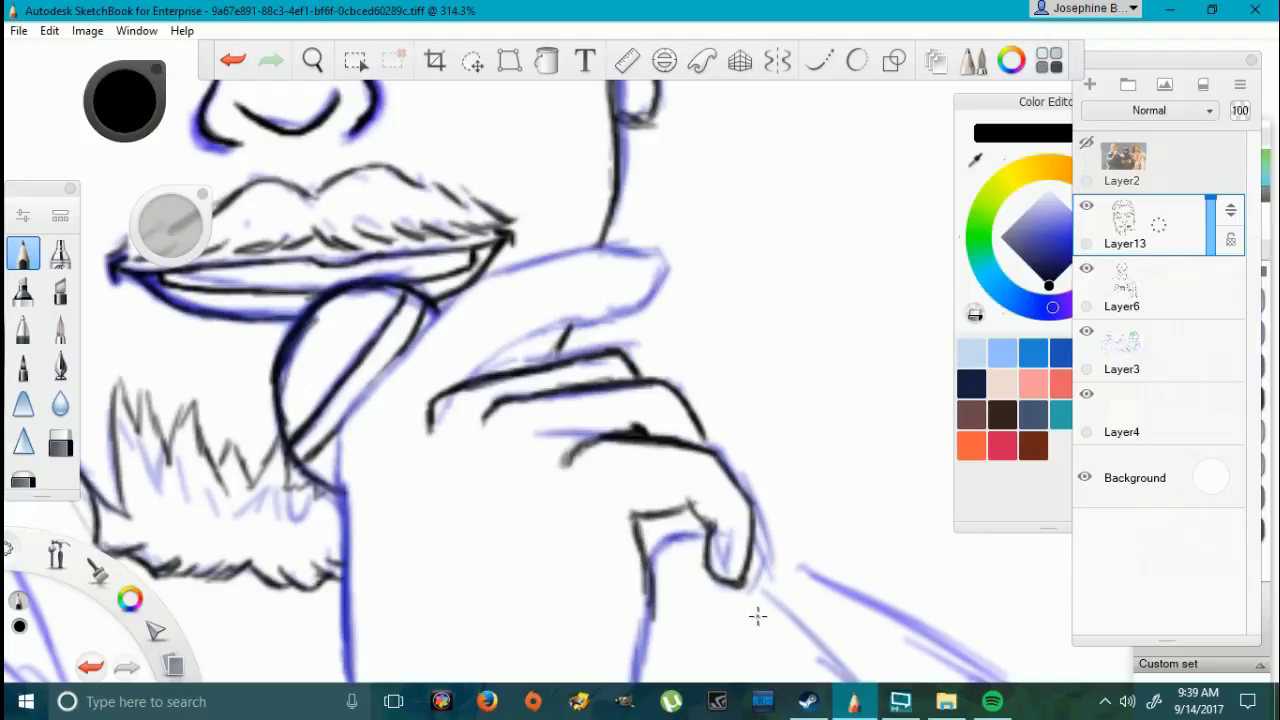
mouse_move(776, 604)
mouse_down()
mouse_move(680, 512)
mouse_move(820, 645)
mouse_up()
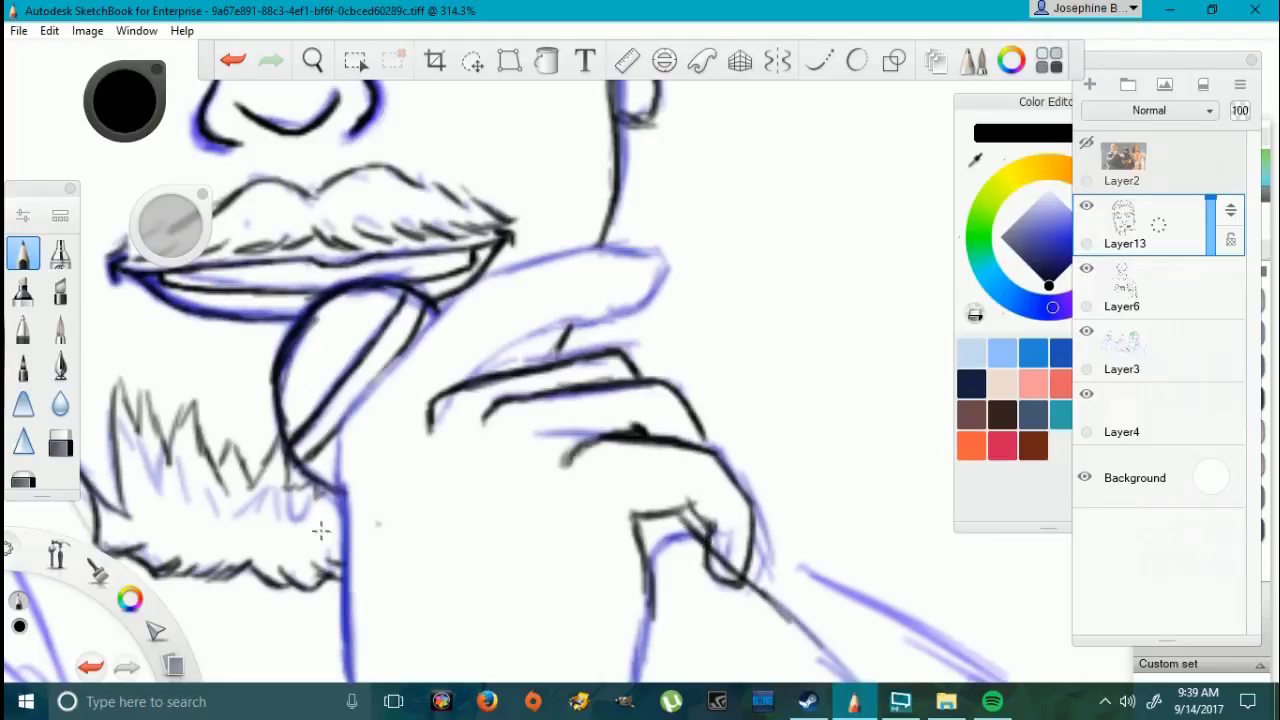
key(e)
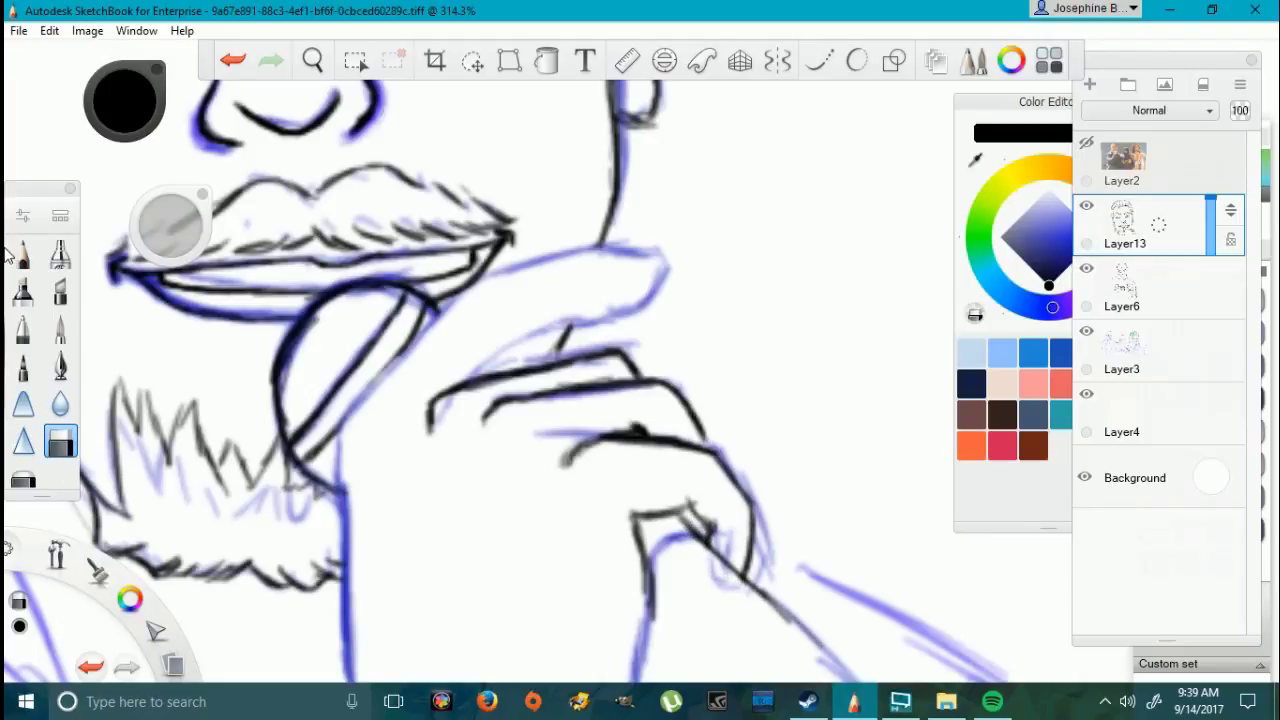
Step: Ink the index finger's upper and lower outlines from the hand's edge to its tip, and erase the stray line ends
click(20, 255)
mouse_move(339, 515)
mouse_down()
mouse_move(345, 450)
mouse_move(372, 394)
mouse_move(482, 286)
mouse_move(632, 258)
mouse_move(583, 262)
mouse_move(668, 292)
mouse_move(499, 355)
mouse_move(604, 302)
mouse_move(666, 298)
mouse_move(674, 258)
mouse_up()
click(60, 440)
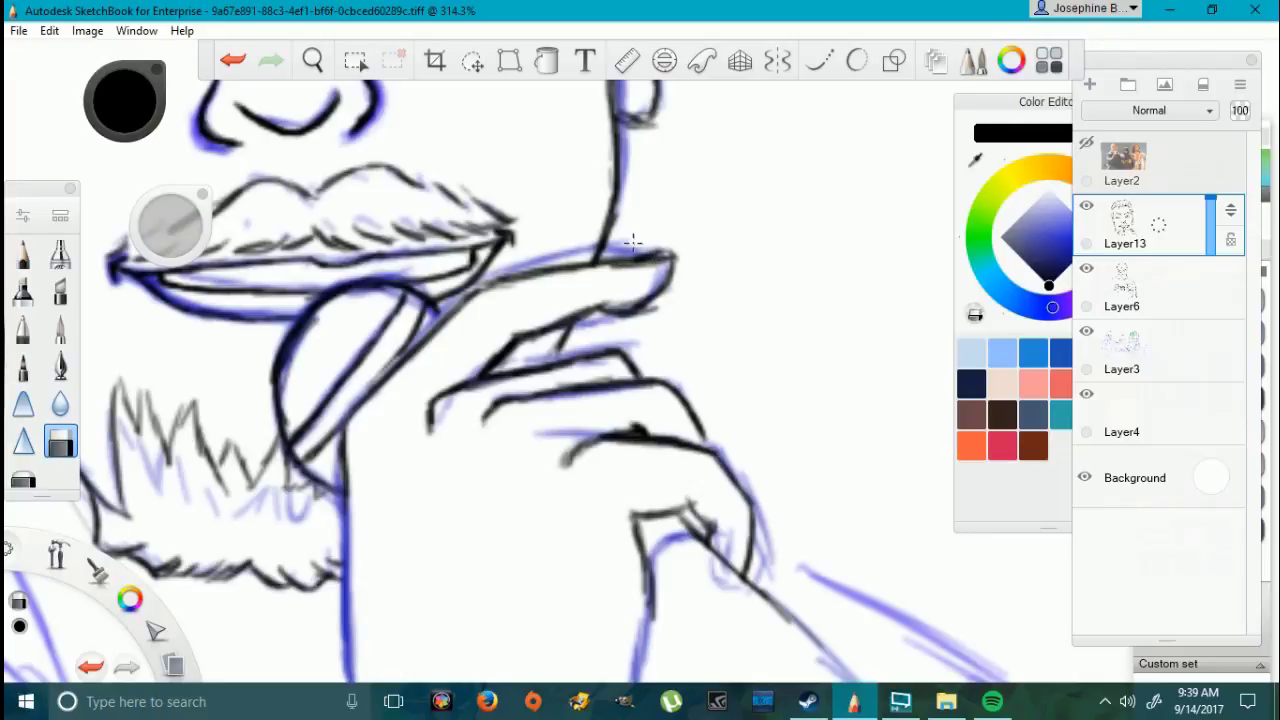
mouse_move(658, 311)
mouse_down()
mouse_move(674, 297)
mouse_move(606, 333)
mouse_move(674, 284)
mouse_up()
click(24, 256)
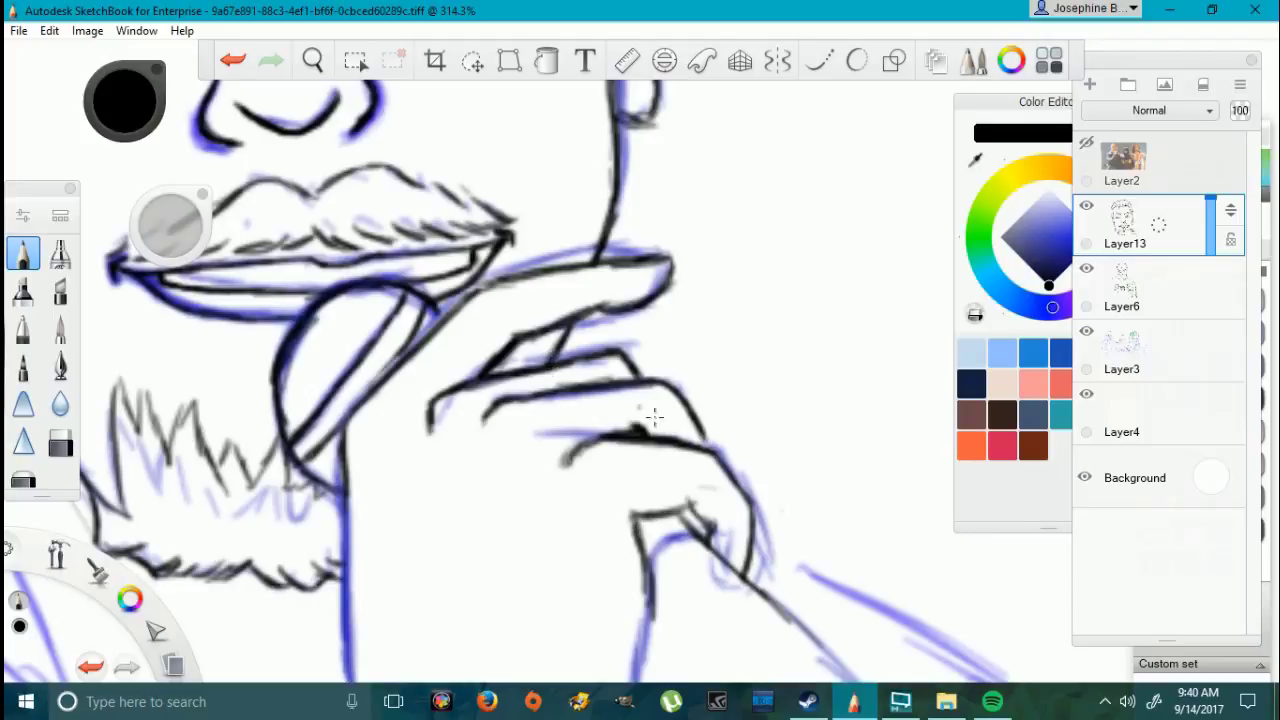
Step: Lasso-select the three curled fingers below the index finger
scroll(740, 433, down, 3)
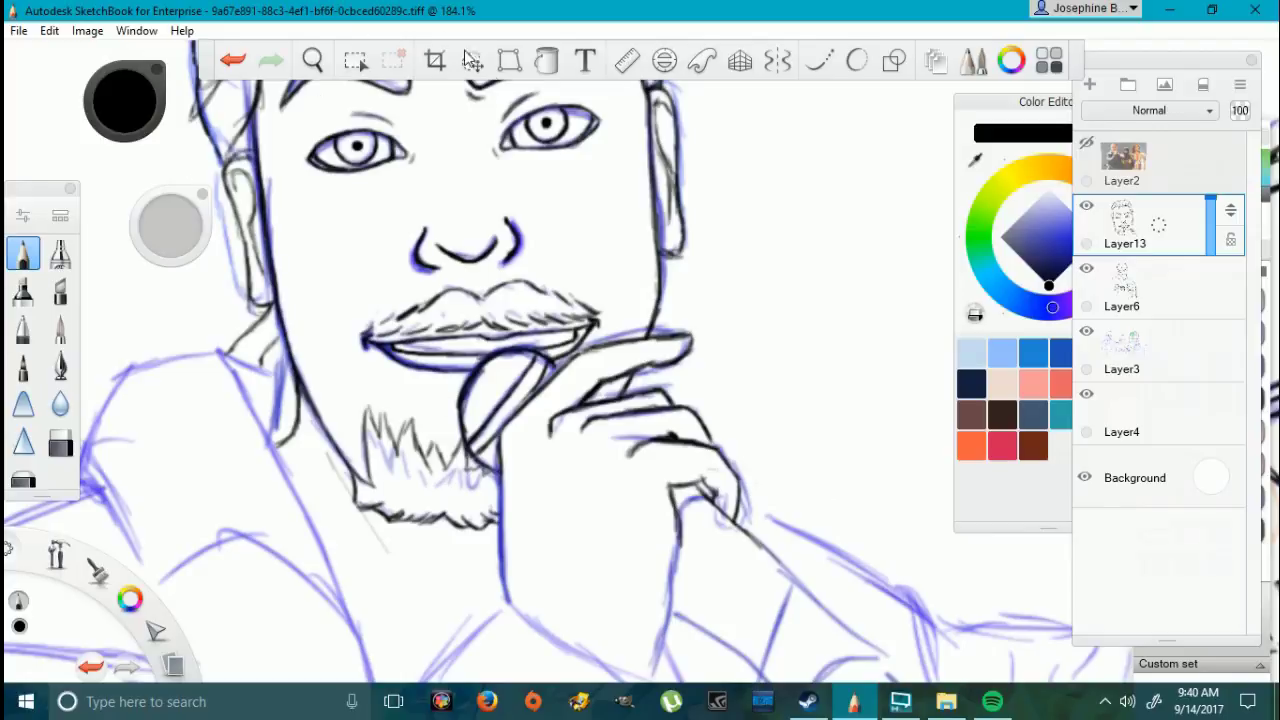
click(355, 60)
drag(615, 395, 695, 396)
drag(752, 488, 738, 525)
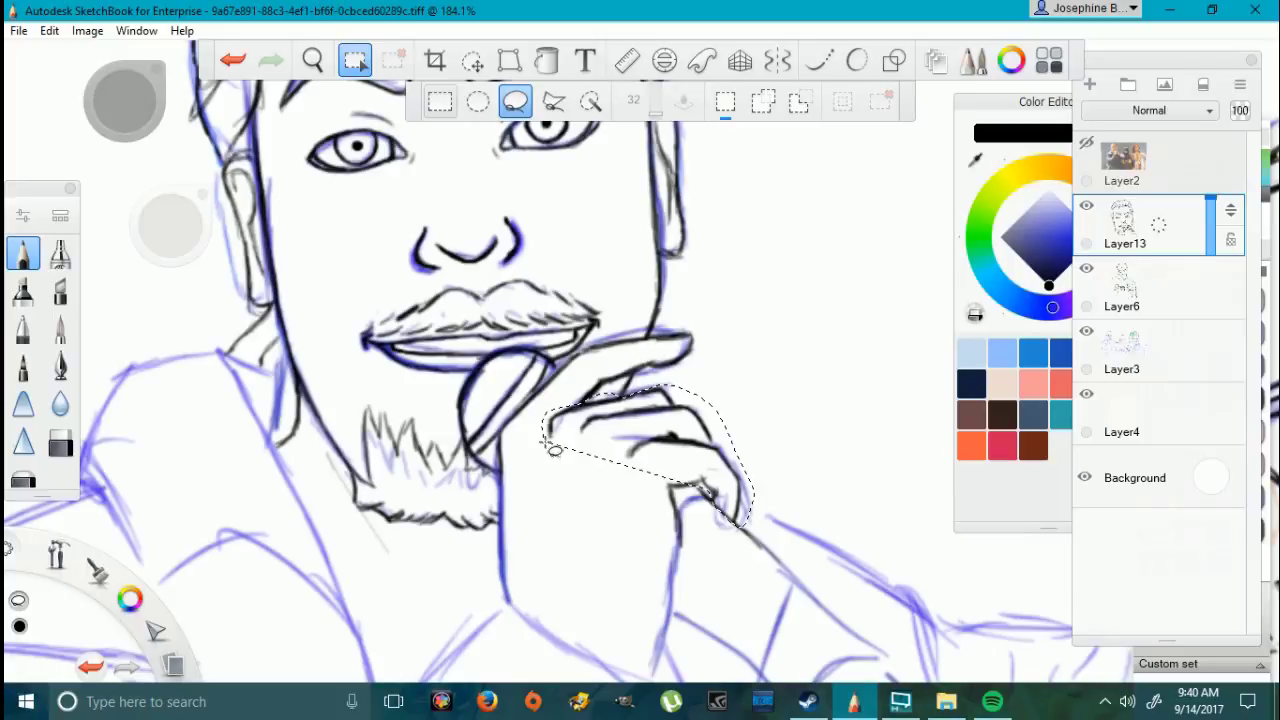
Step: Lasso the curled finger lines on Layer13, scale them down slightly, shift them closer to the palm and apply the transform
drag(555, 450, 550, 440)
click(509, 60)
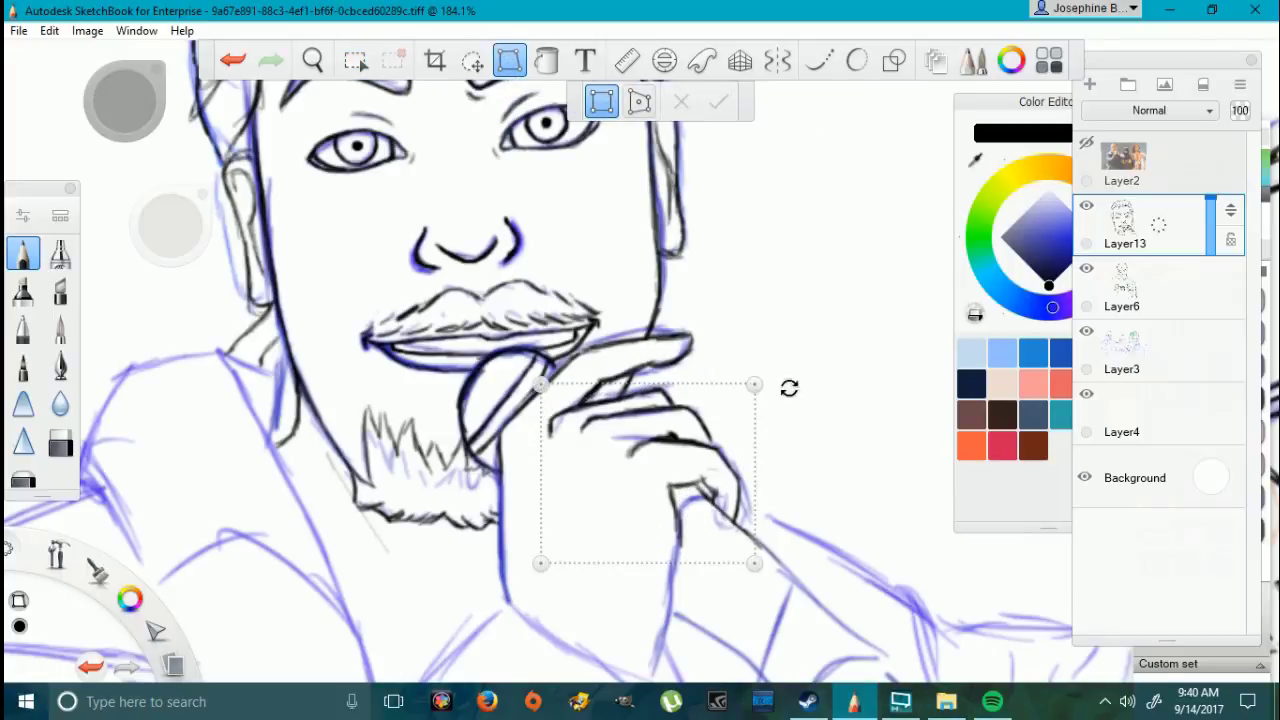
drag(755, 385, 751, 391)
drag(670, 492, 678, 478)
drag(741, 388, 743, 389)
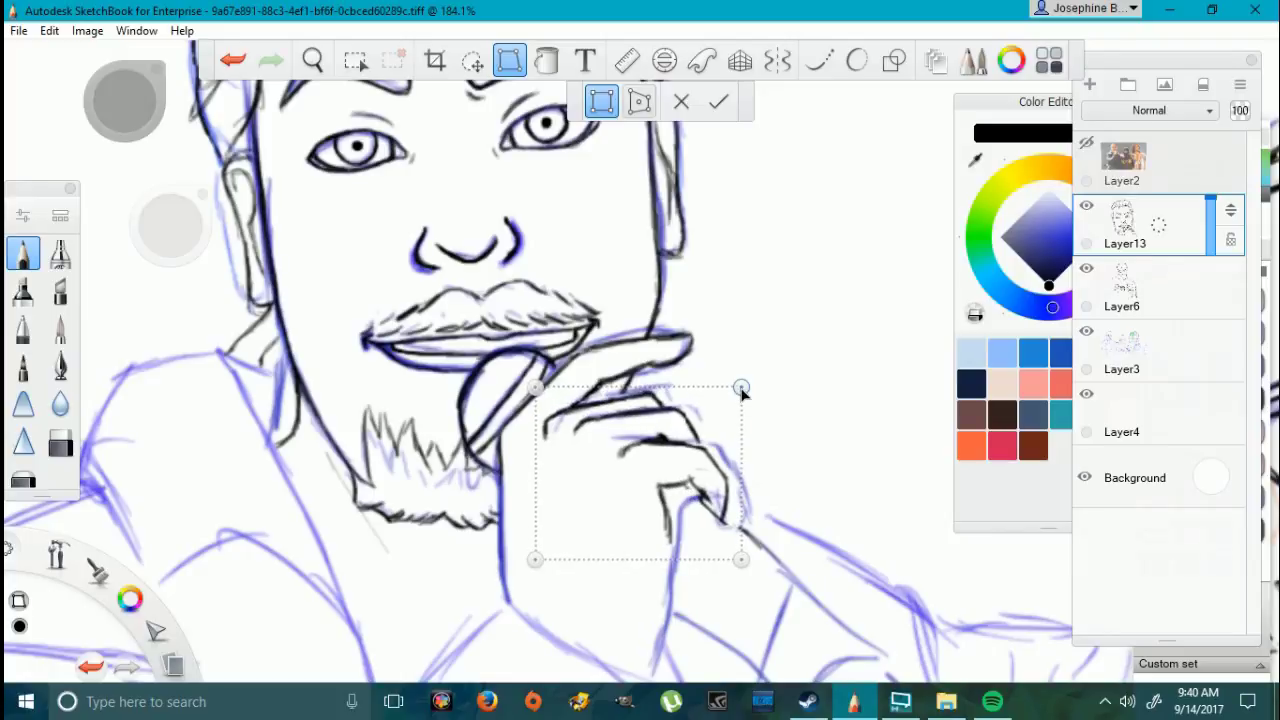
click(718, 101)
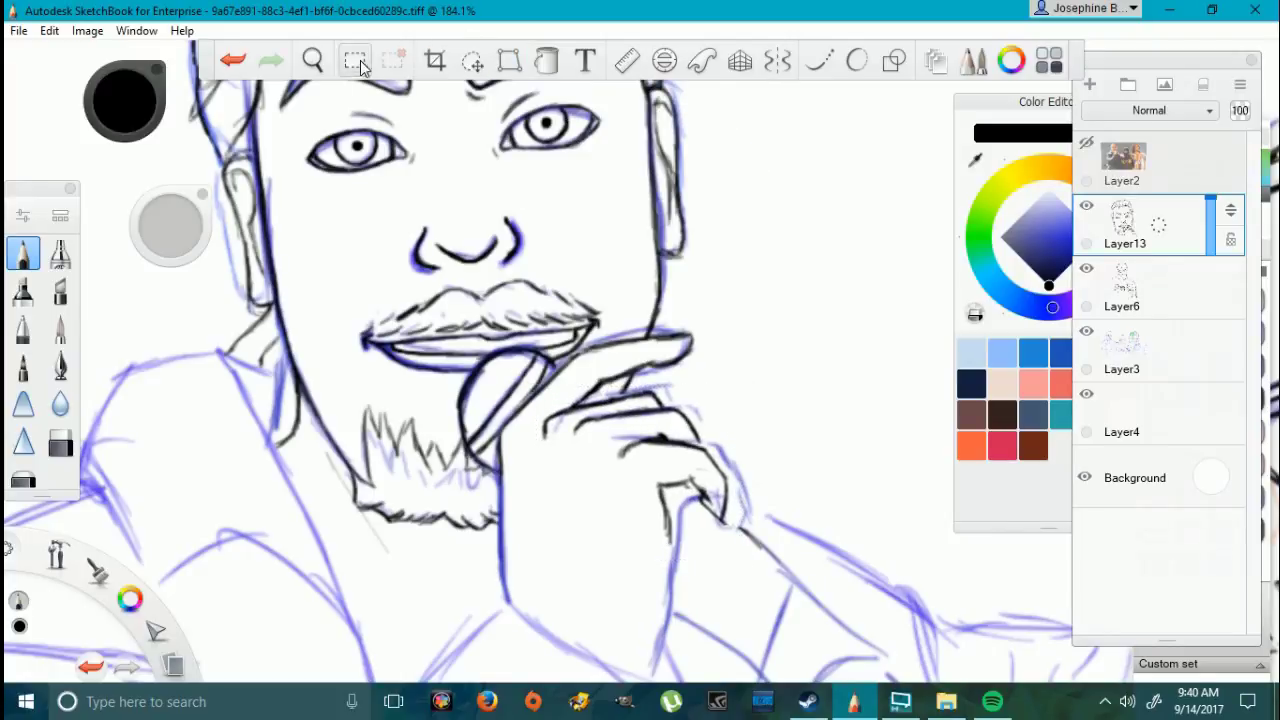
Step: Lasso the blue jacket shoulder and upper sleeve on Layer3 and distort the selection inward toward the microphone singer's body
click(355, 60)
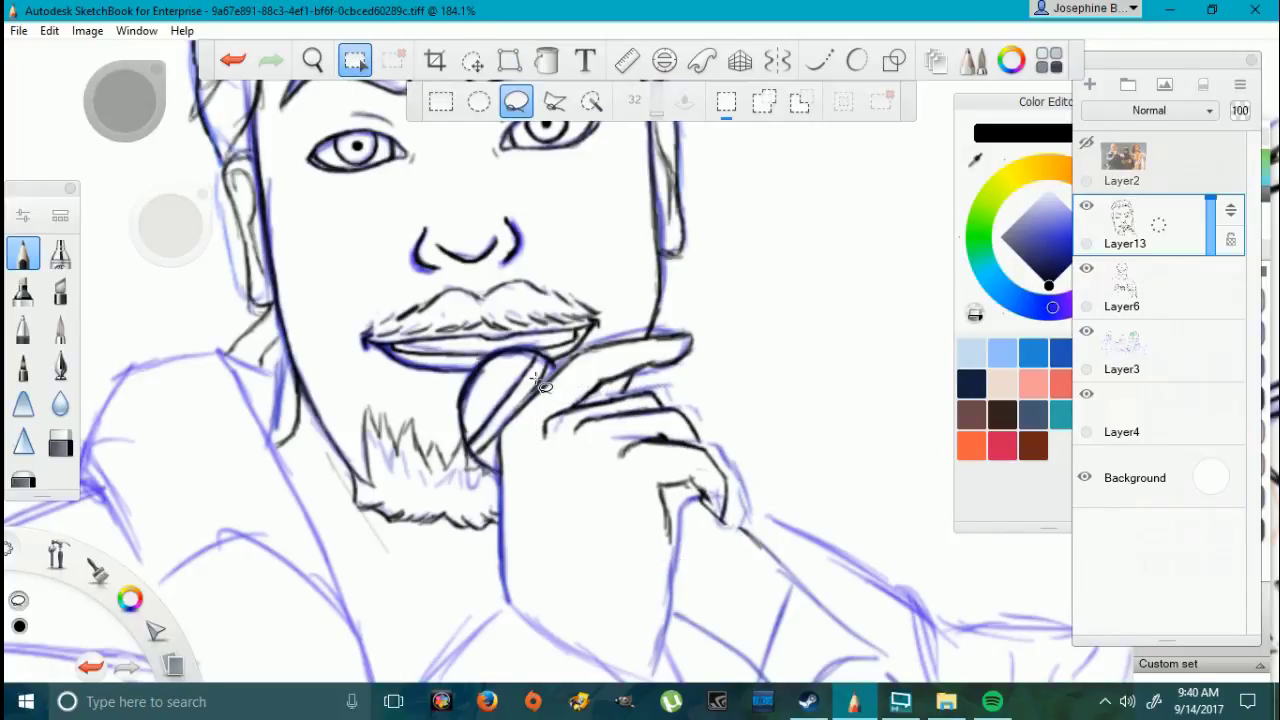
mouse_move(326, 324)
mouse_down()
mouse_move(366, 385)
mouse_move(322, 320)
mouse_up()
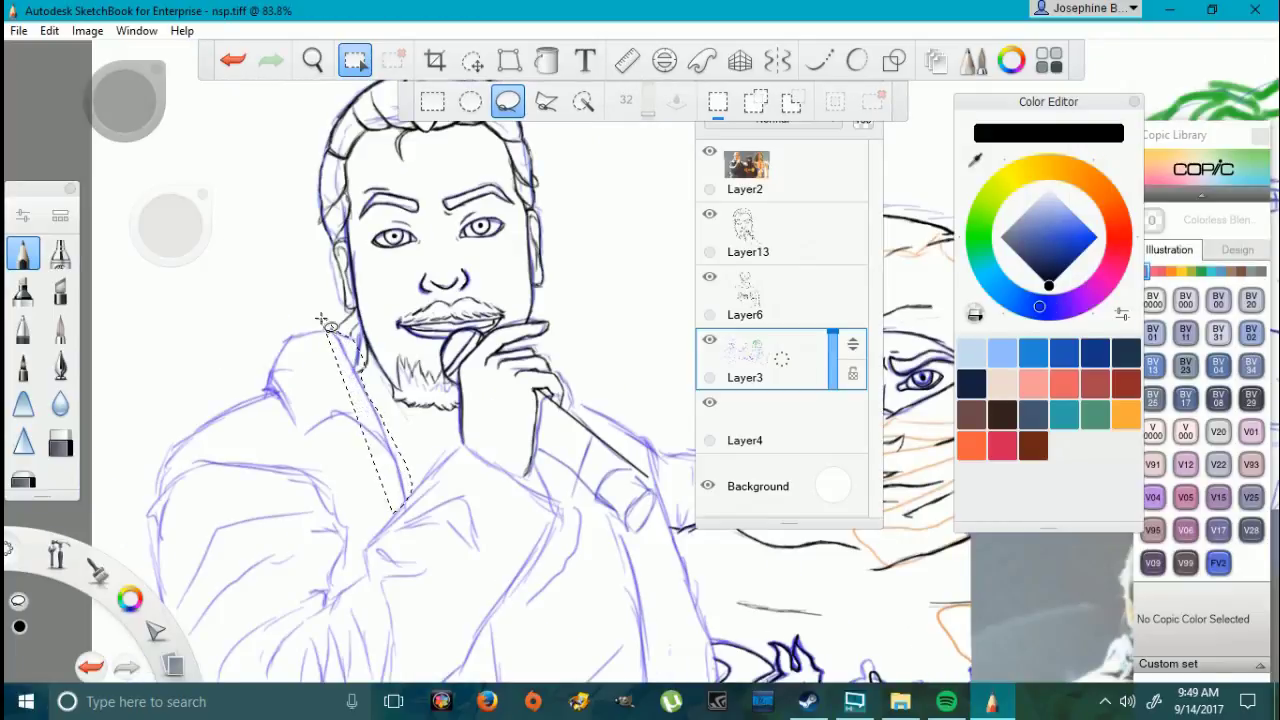
click(509, 60)
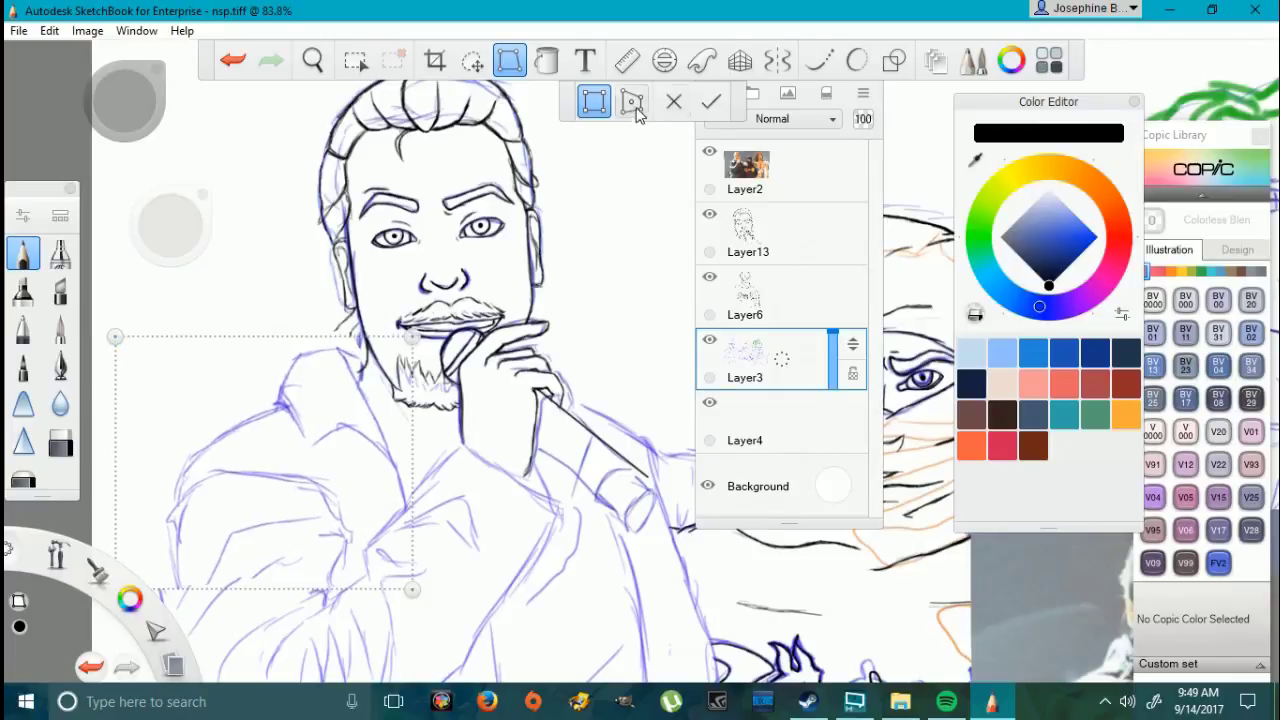
click(631, 101)
scroll(140, 440, down, 2)
drag(124, 536, 115, 540)
drag(119, 360, 123, 363)
drag(326, 357, 328, 370)
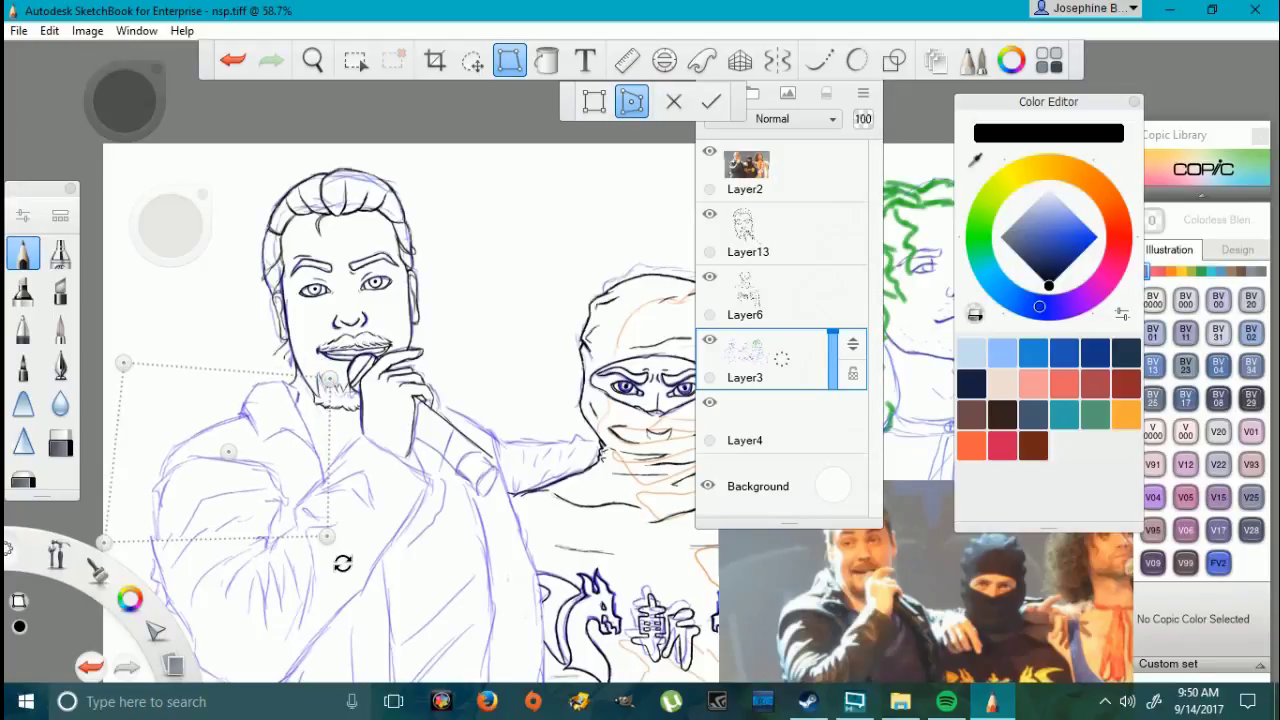
Step: Fine-tune the corners and centre of the distorted shoulder selection so the sleeve sits higher, and apply the distortion
drag(102, 543, 104, 540)
drag(123, 362, 119, 356)
drag(326, 534, 335, 515)
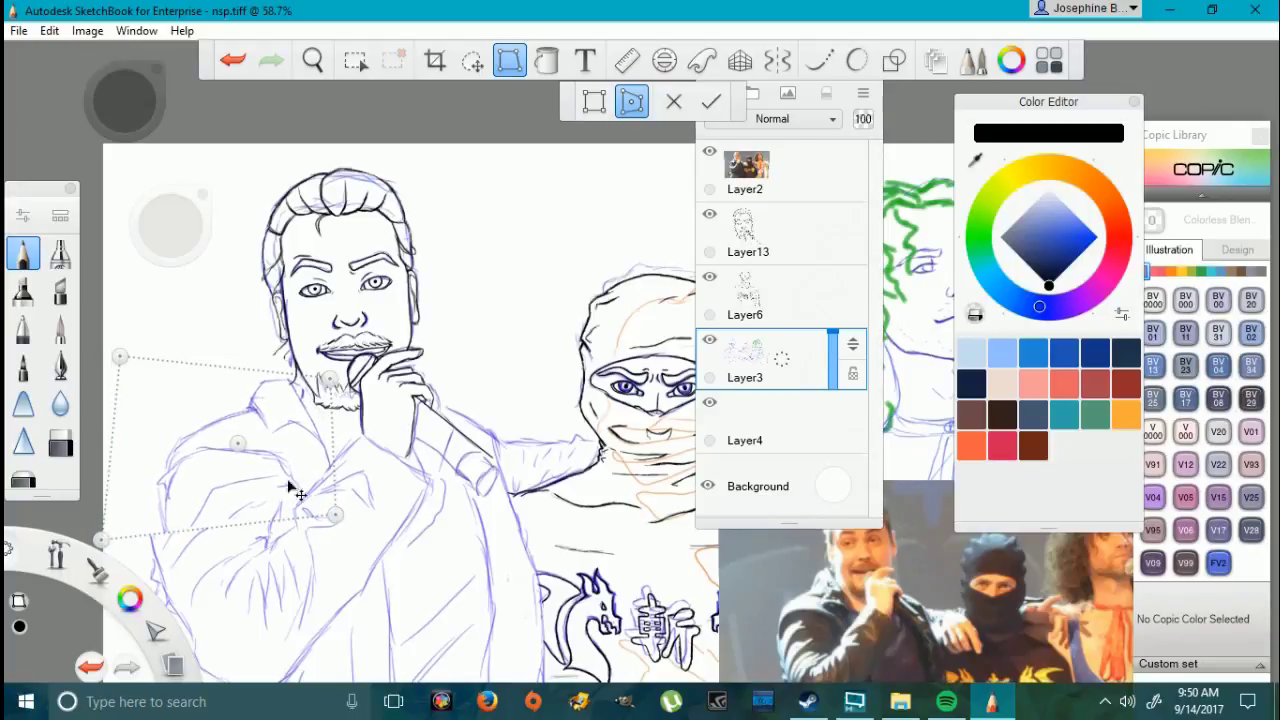
drag(241, 439, 242, 440)
drag(101, 540, 98, 536)
click(711, 102)
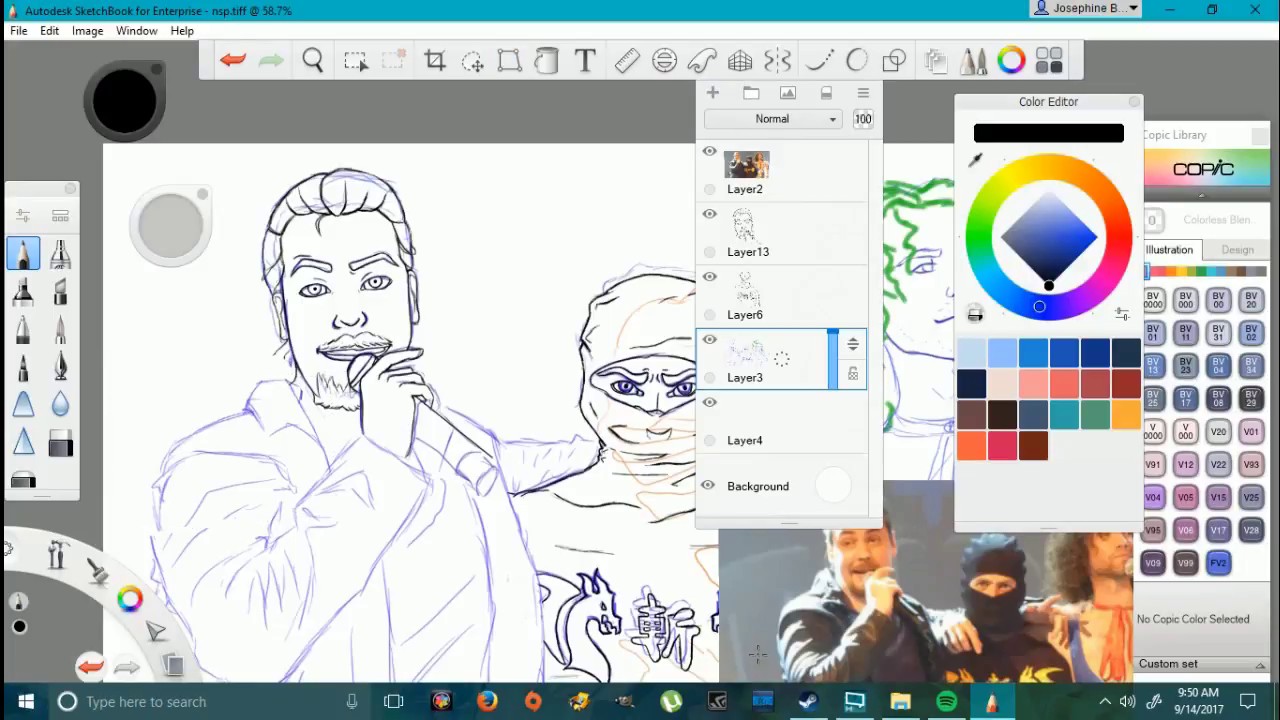
Step: Lasso the lower outer sleeve and jacket side on Layer3 and distort the selection to line up with the reshaped shoulder
scroll(244, 500, down, 3)
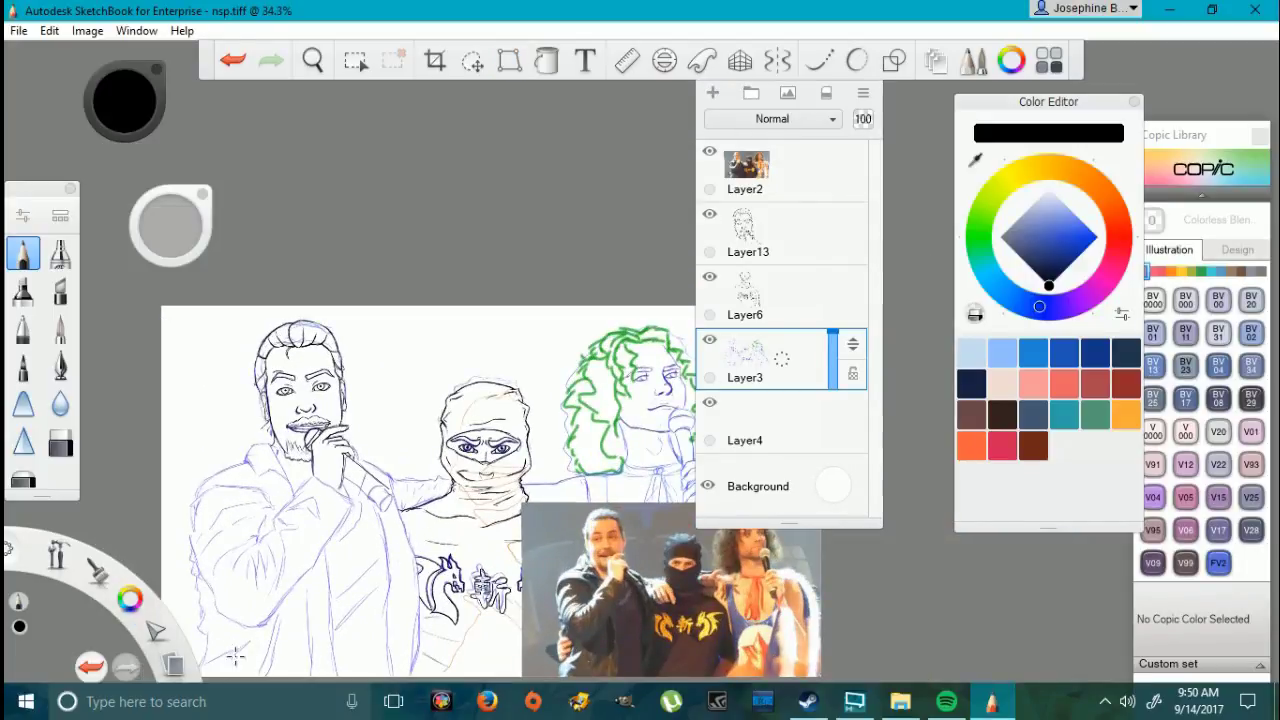
scroll(404, 583, up, 3)
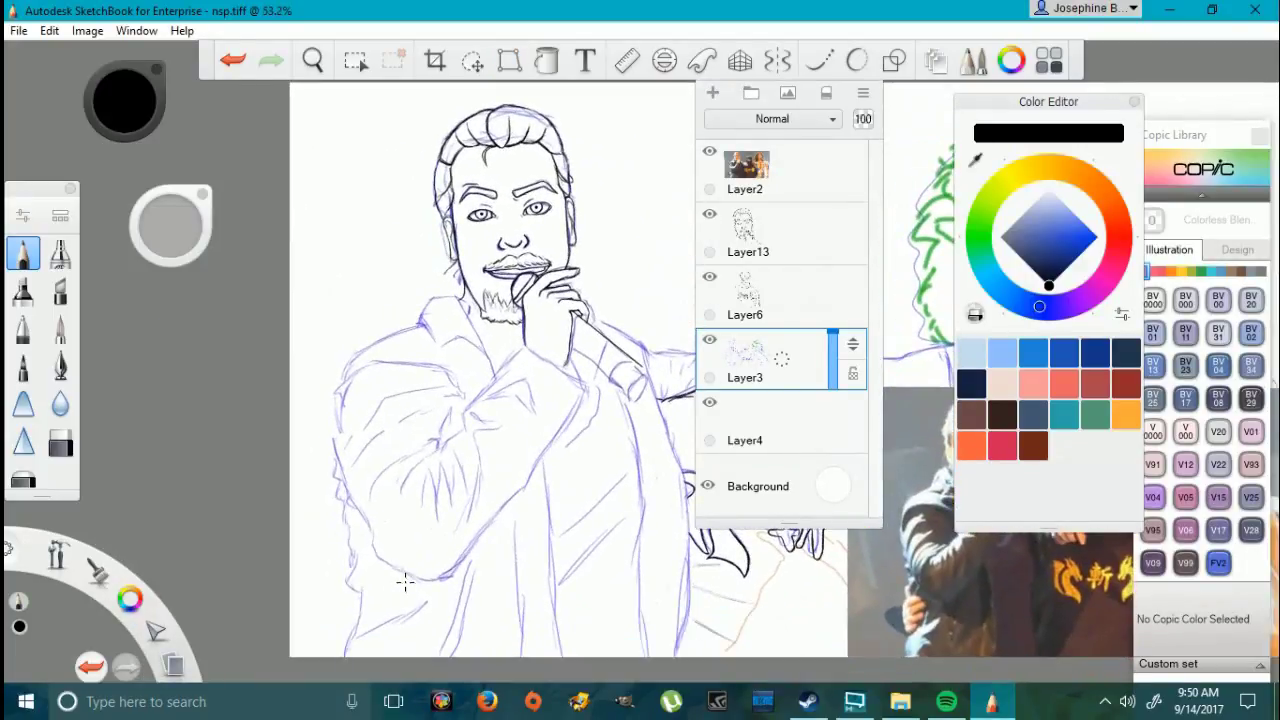
click(356, 60)
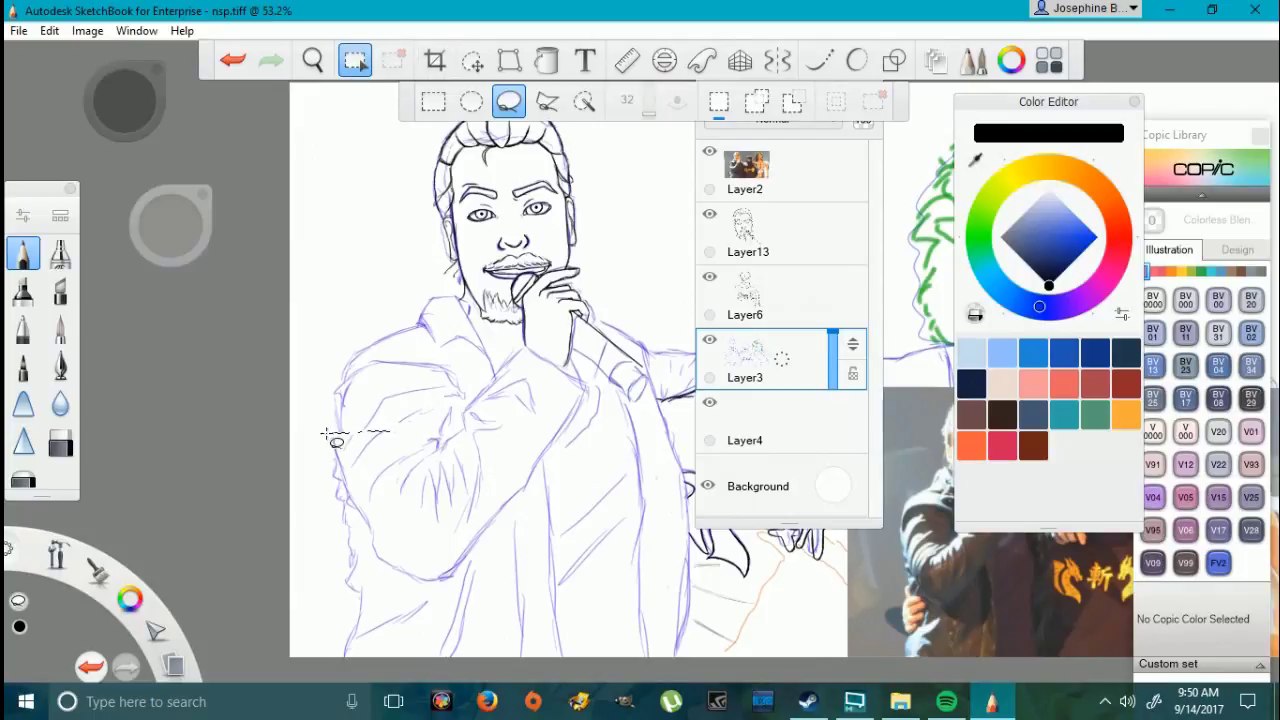
drag(440, 441, 466, 491)
drag(326, 433, 343, 431)
drag(428, 526, 475, 612)
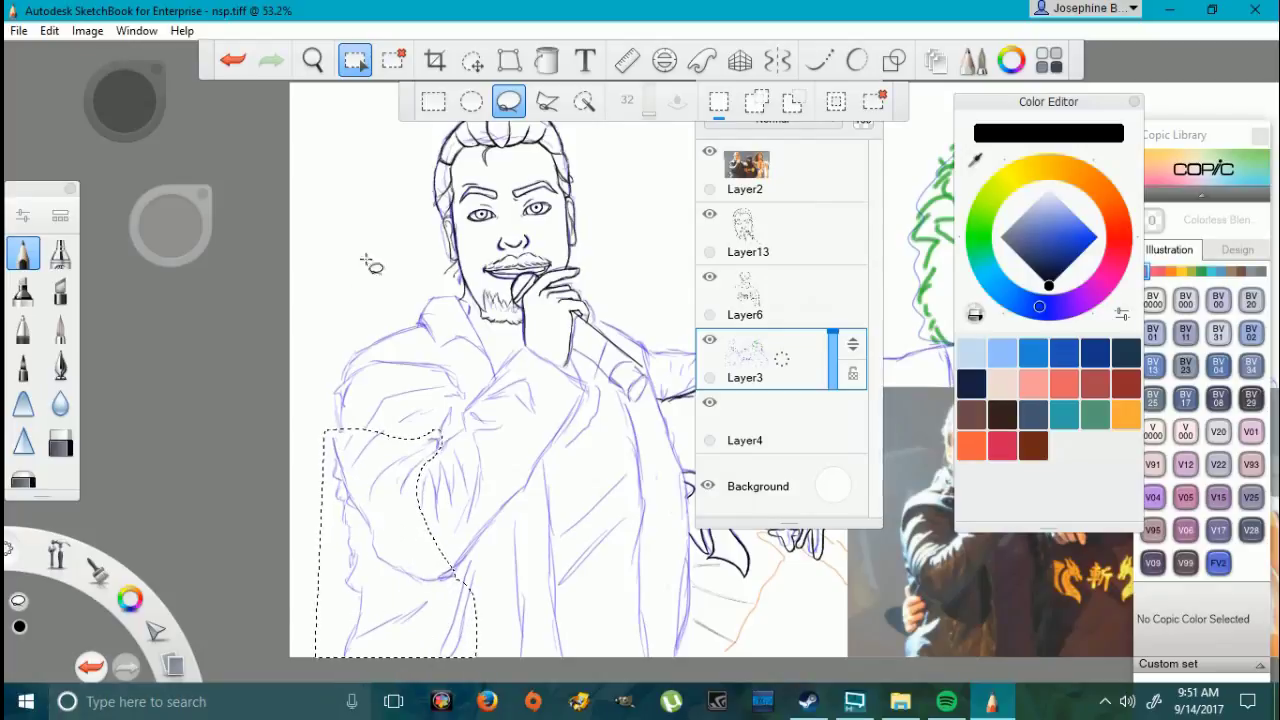
click(510, 61)
drag(315, 430, 321, 418)
drag(313, 659, 331, 665)
drag(477, 657, 475, 648)
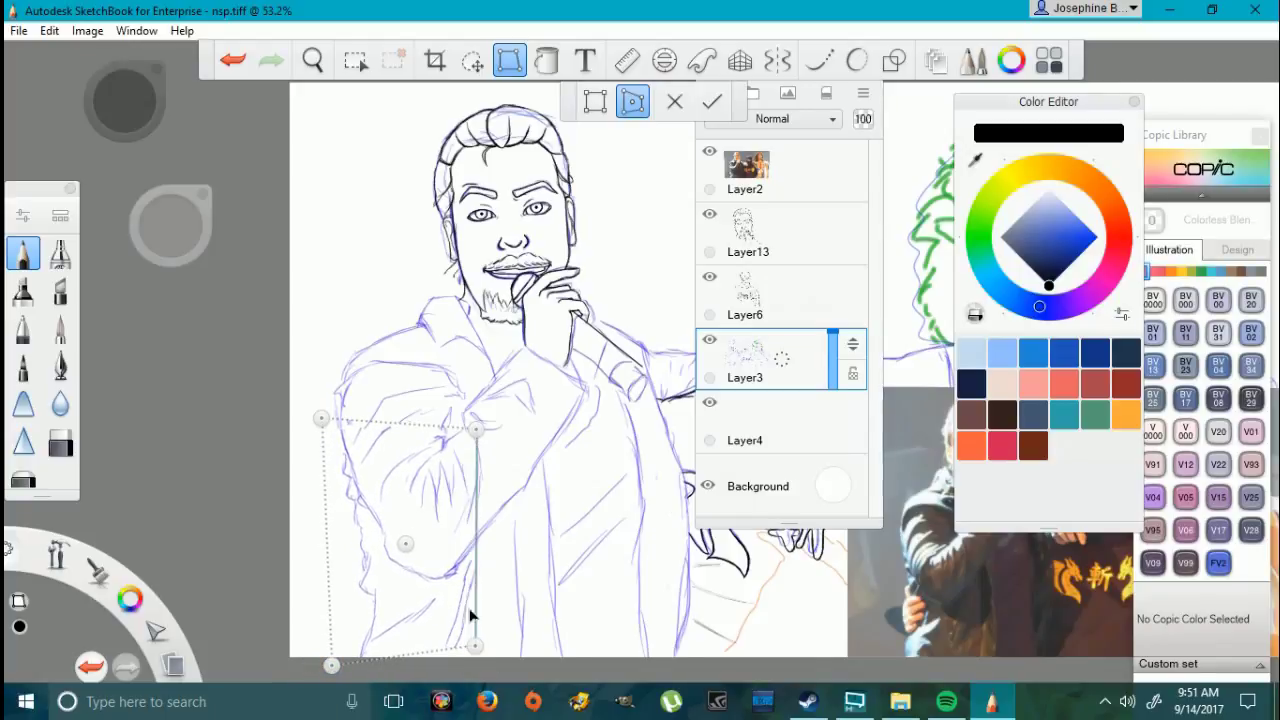
Step: Refine the corners and centre of the lower-sleeve distortion to join the sleeve lines, and apply it
drag(479, 428, 480, 430)
drag(406, 541, 398, 555)
drag(322, 420, 327, 418)
drag(333, 664, 328, 667)
drag(475, 646, 475, 650)
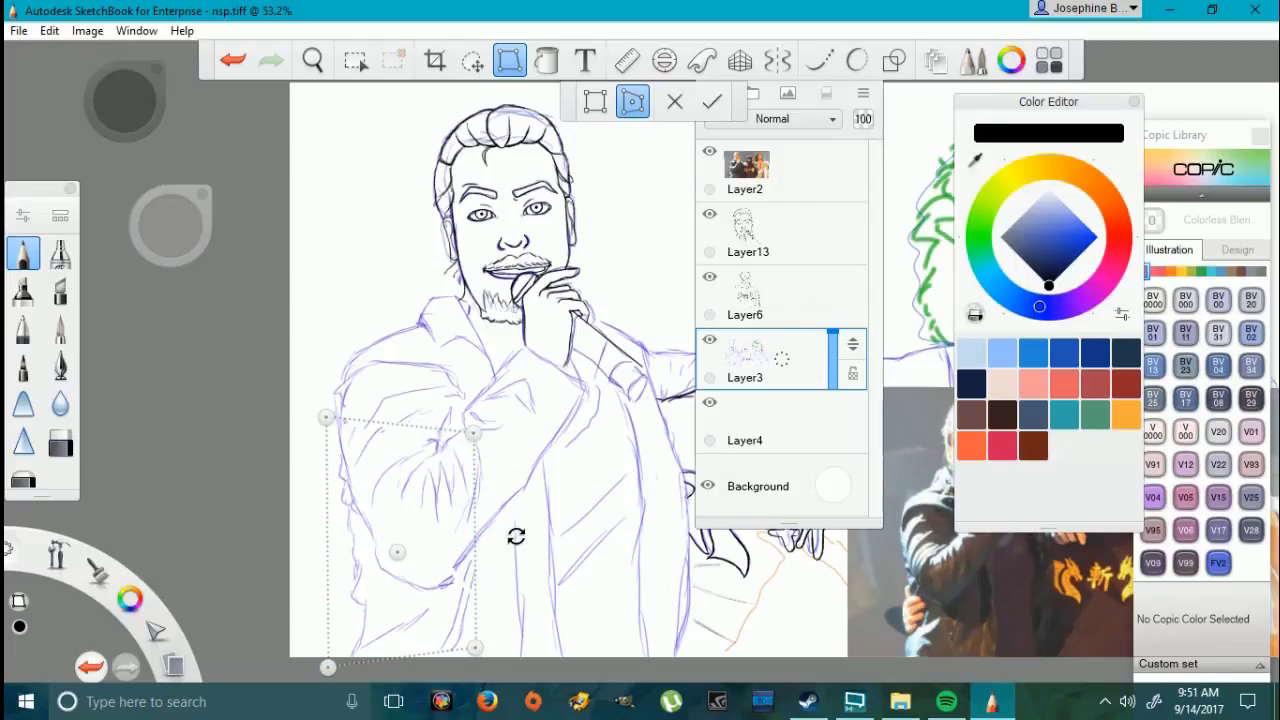
click(712, 101)
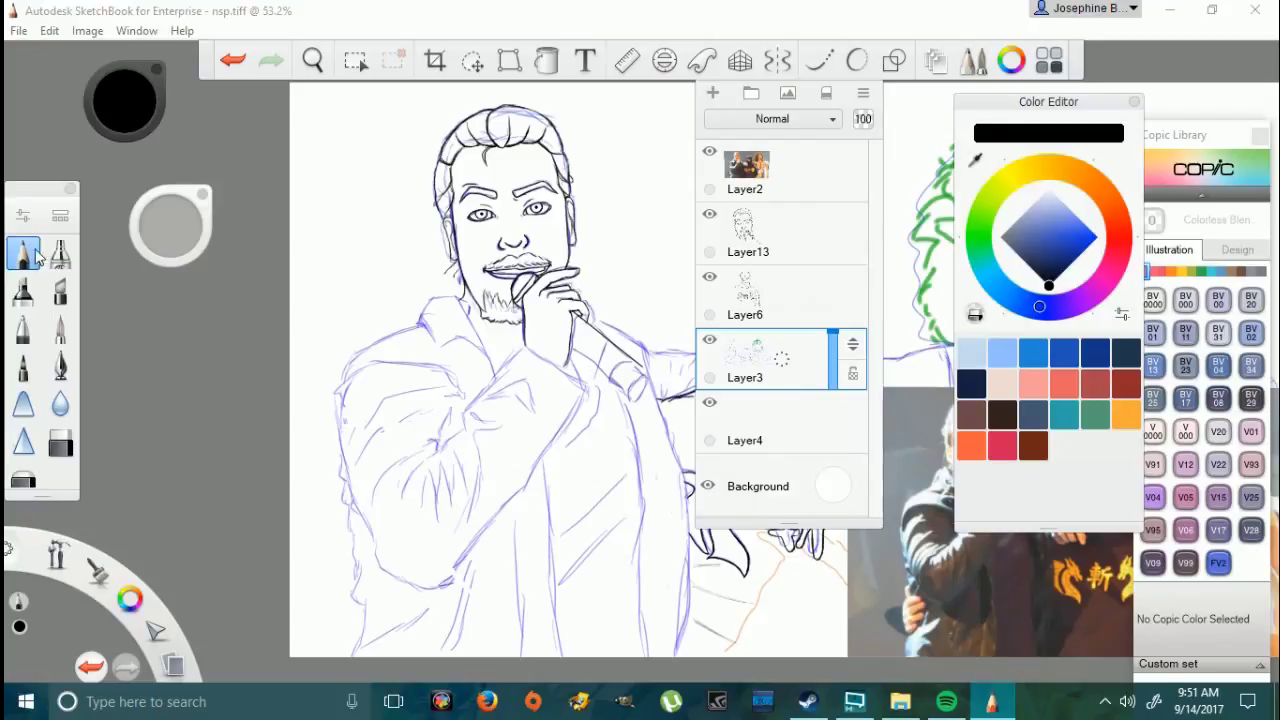
Step: On Layer13, ink the curved shirt neckline in black from the collar to the raised hand, redrawing the stray strokes
click(793, 250)
click(18, 29)
click(141, 8)
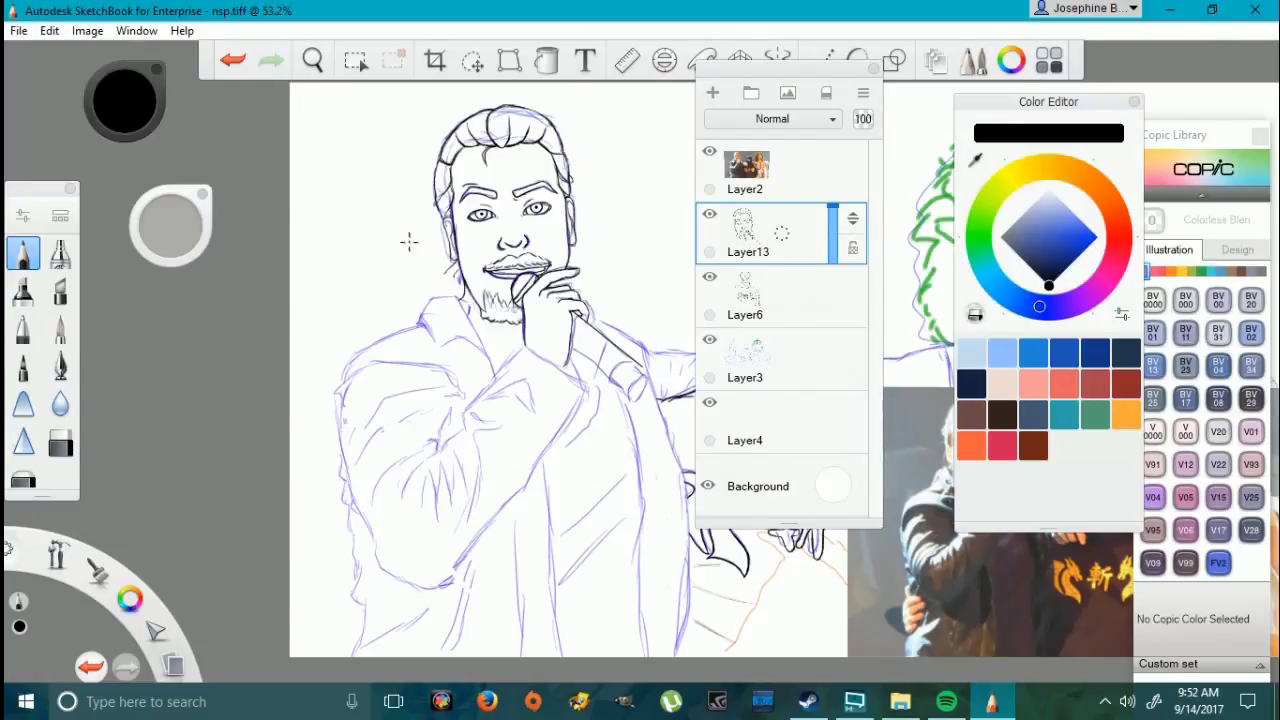
scroll(408, 241, up, 5)
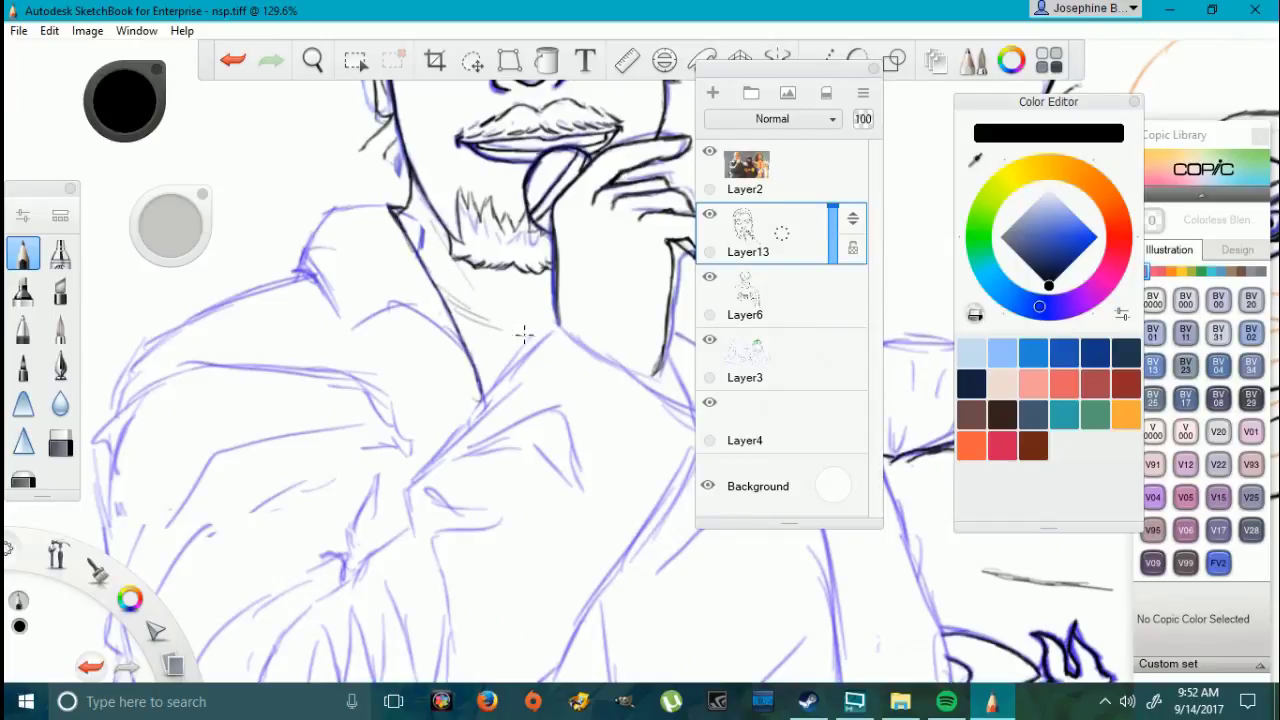
key(ctrl+z)
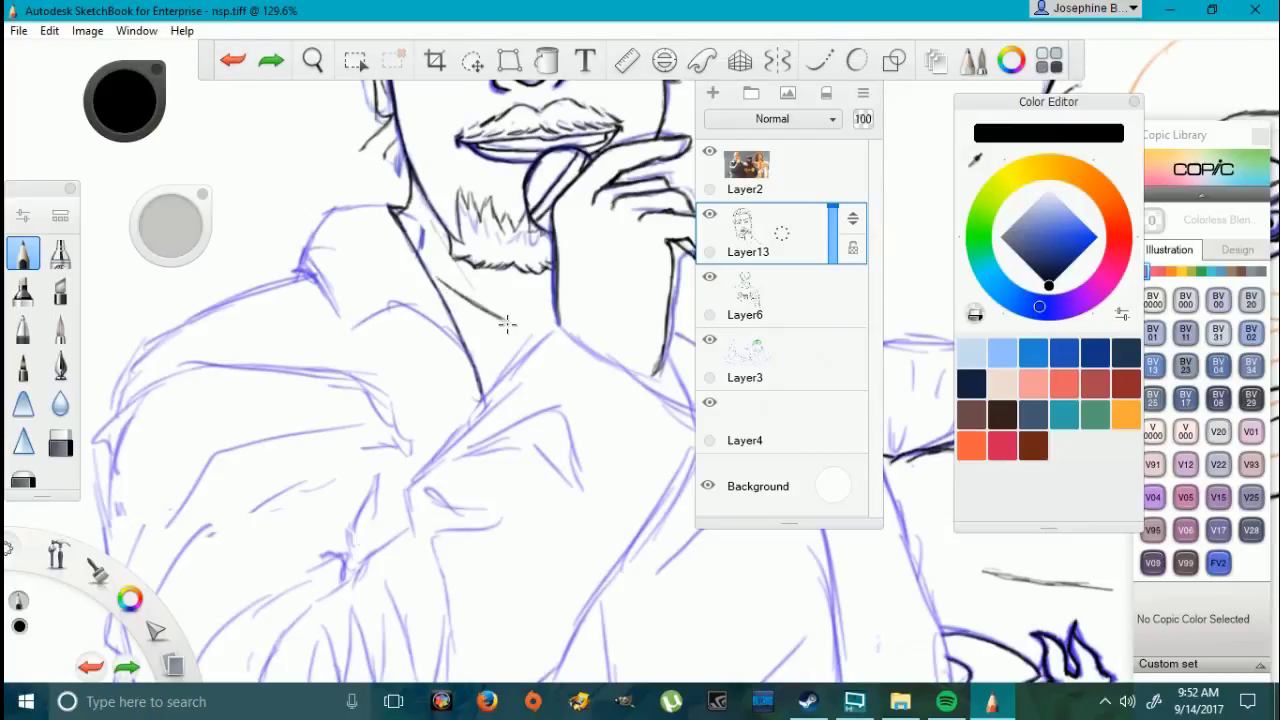
drag(506, 322, 489, 326)
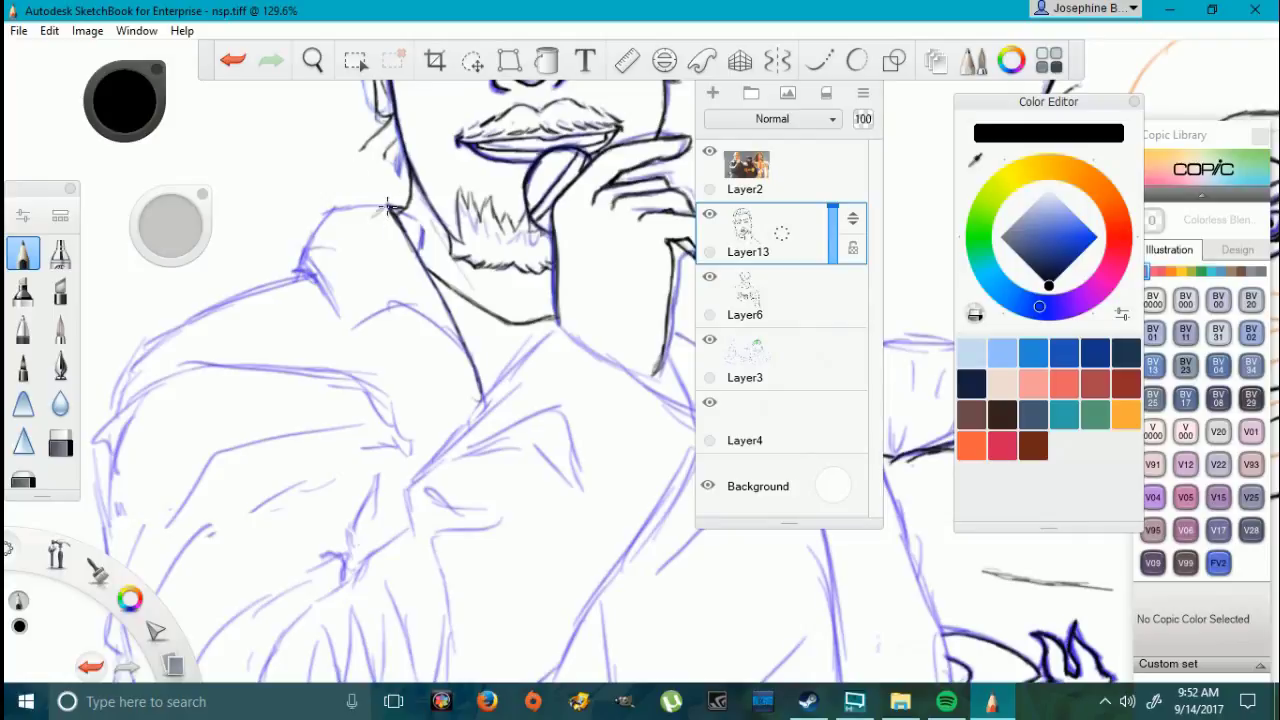
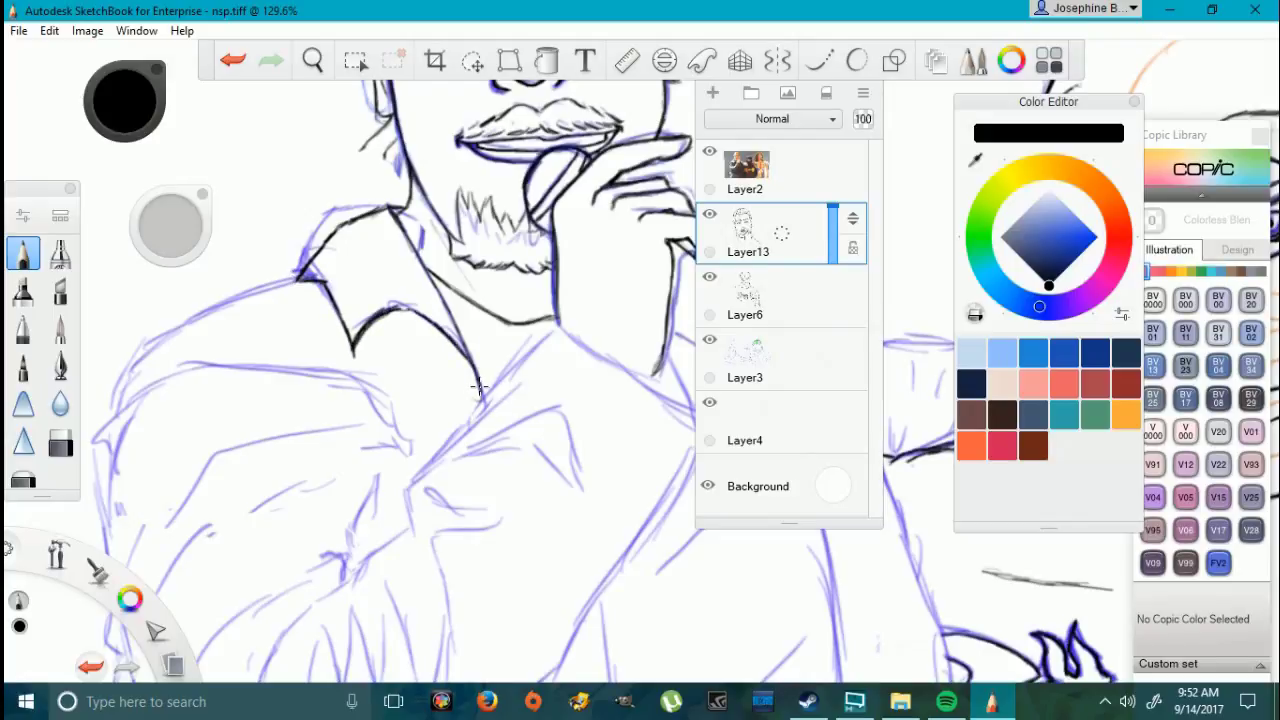
Step: Tidy the collar linework and ink the inner edge of the collar flap in black along the neck
key(e)
key(ctrl+z)
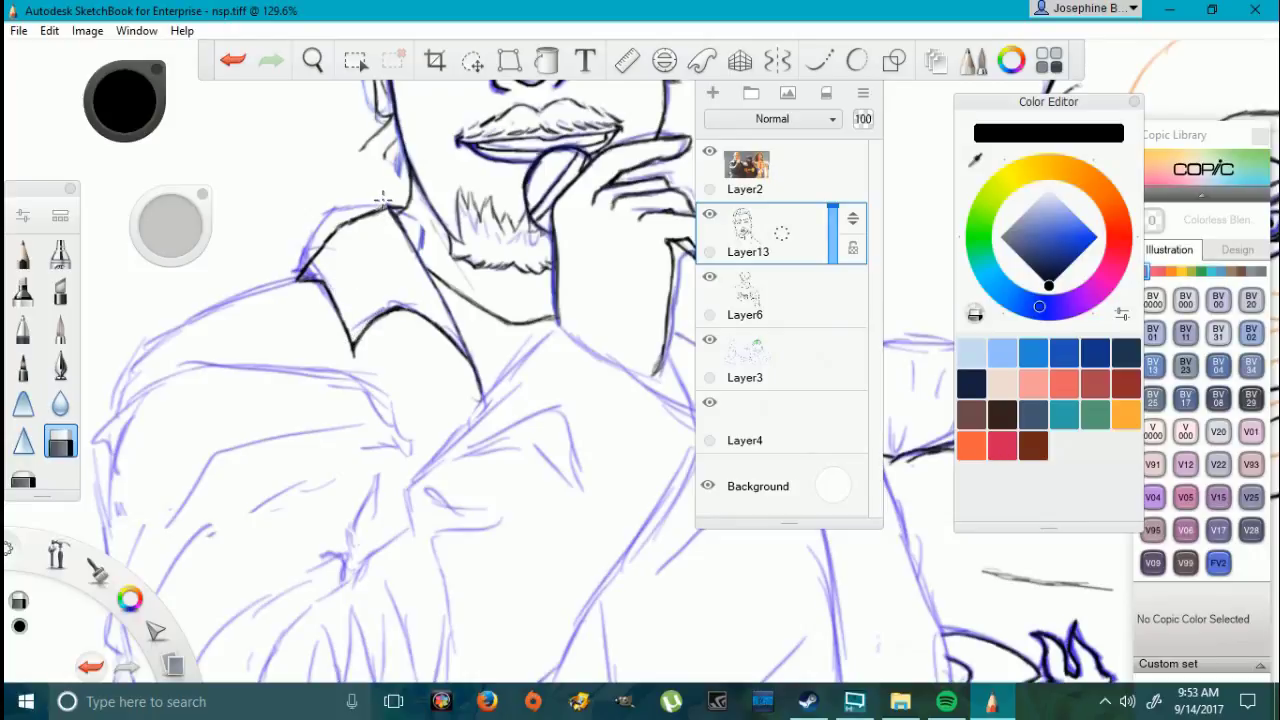
key(e)
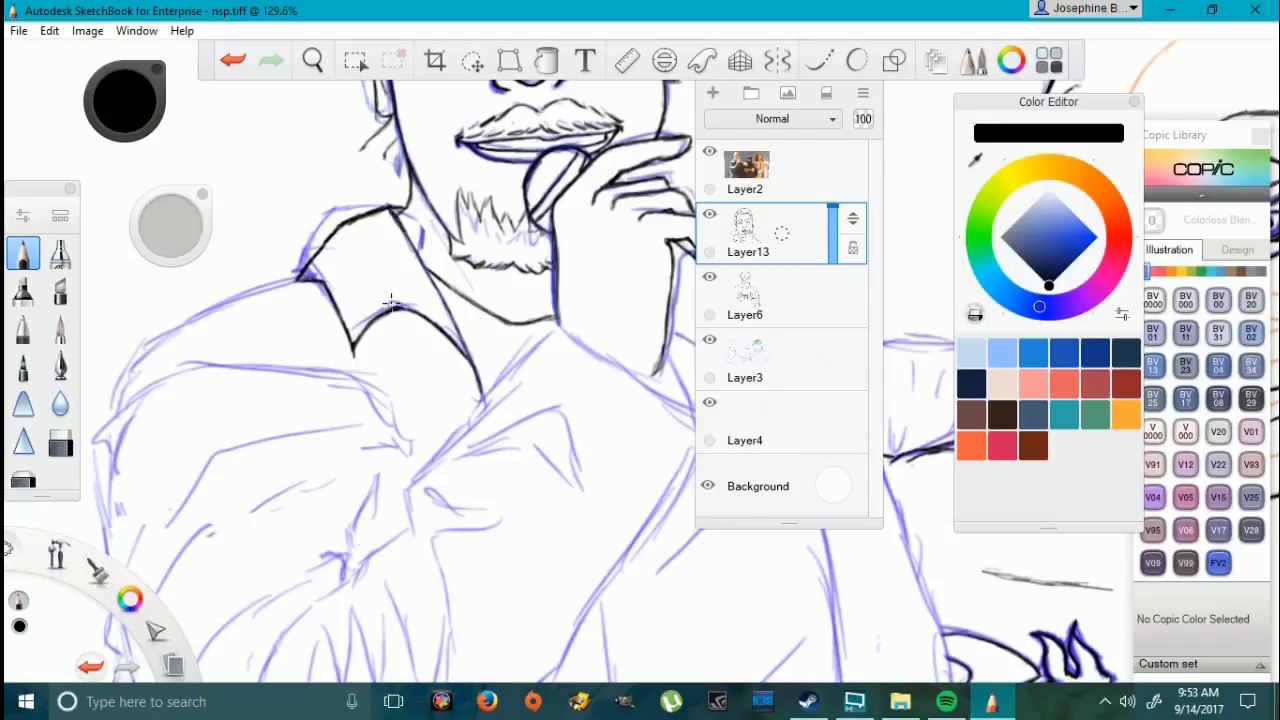
drag(476, 357, 416, 262)
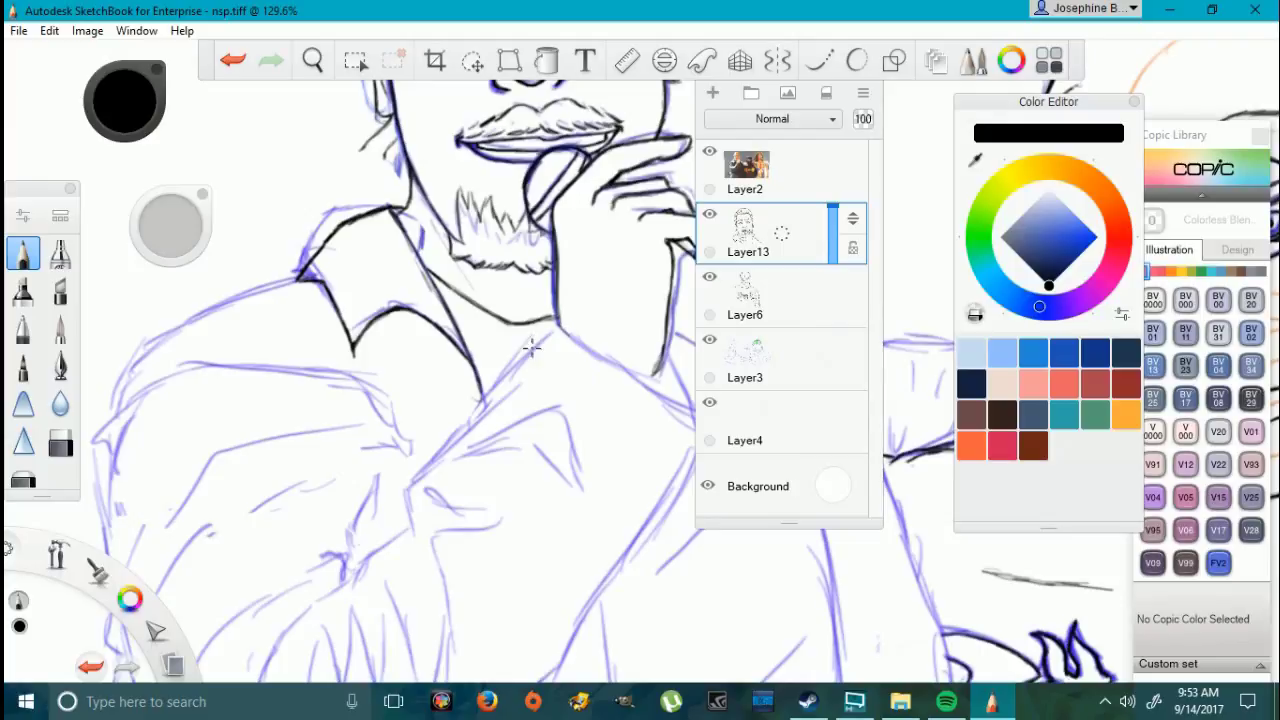
Step: Ink the cuff edge beneath the hand and the sleeve edge running from the wrist down past the collar tip
drag(565, 335, 690, 410)
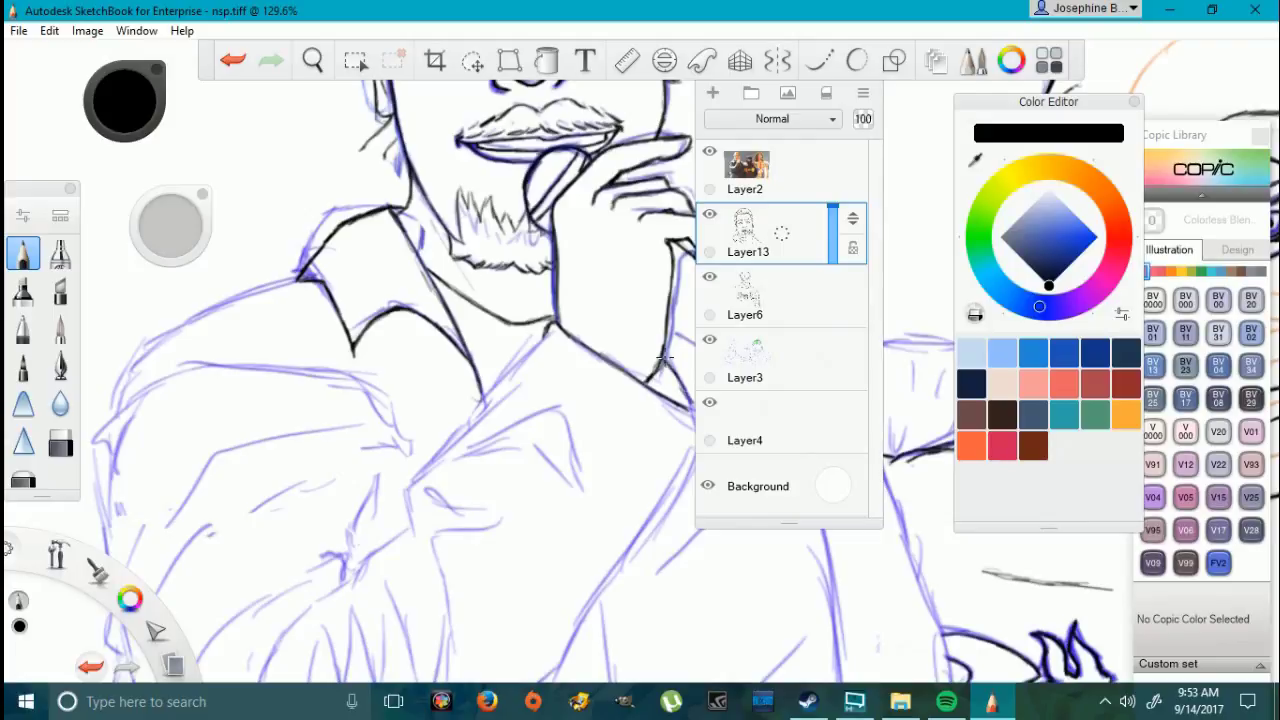
mouse_move(414, 537)
mouse_down()
mouse_move(410, 482)
mouse_move(514, 378)
mouse_up()
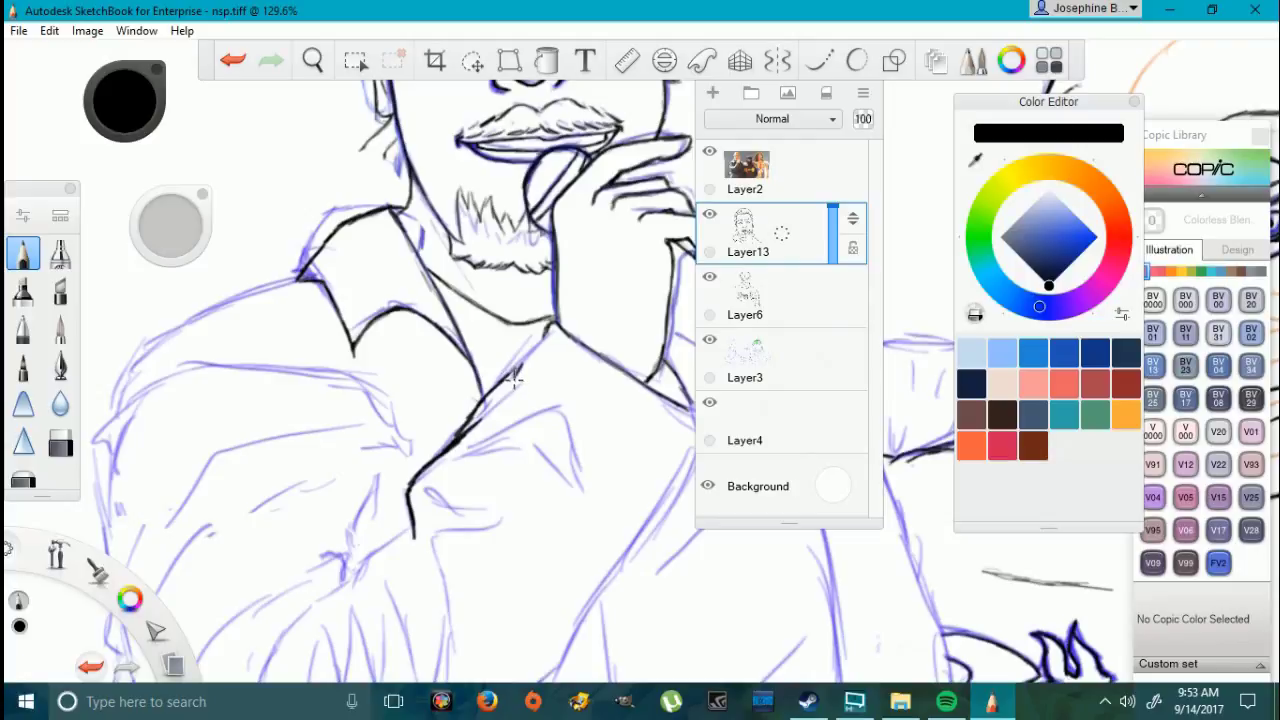
drag(550, 334, 508, 373)
key(ctrl+z)
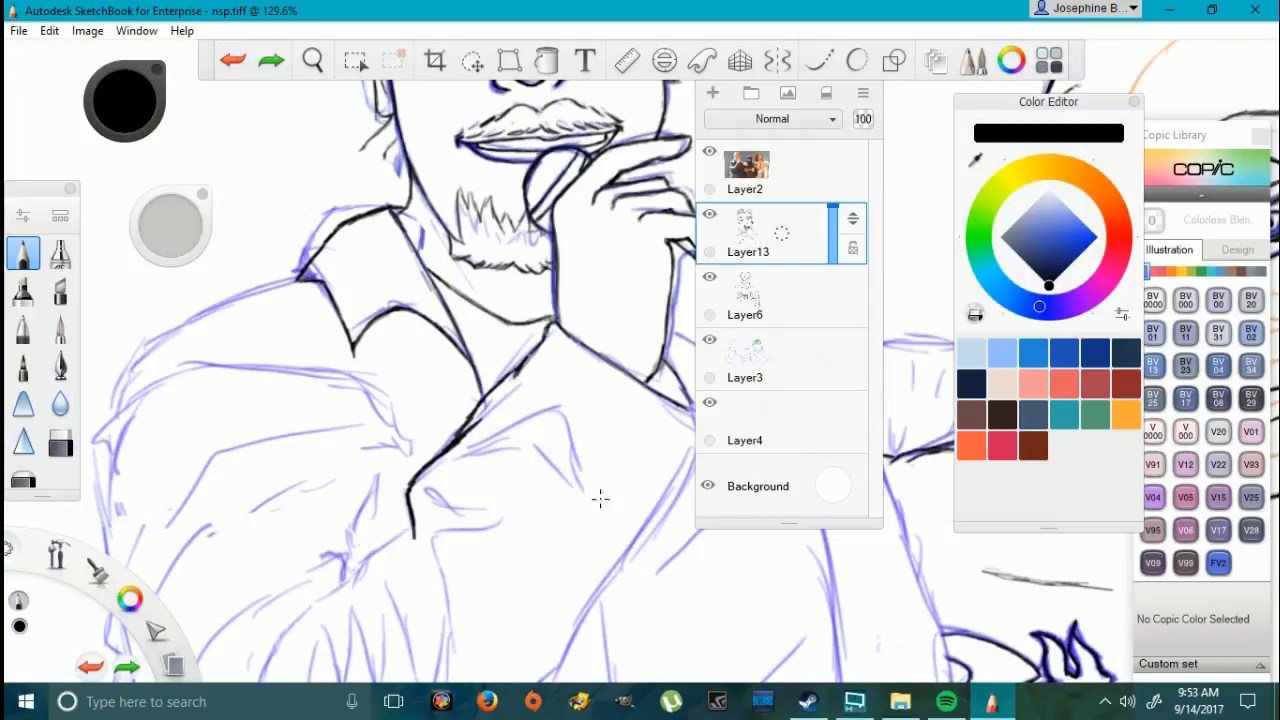
Step: Ink the upper fold lines on the forearm sleeve just below the cuff, following the blue sketch
drag(536, 450, 582, 491)
mouse_move(466, 457)
mouse_down()
mouse_move(512, 447)
mouse_move(472, 452)
mouse_up()
drag(538, 411, 578, 447)
Step: Ink the short crease beside the sleeve bend, redrawing it and erasing the excess line at its pointed end
mouse_move(436, 474)
mouse_down()
mouse_move(418, 494)
mouse_move(488, 514)
mouse_up()
key(ctrl+z)
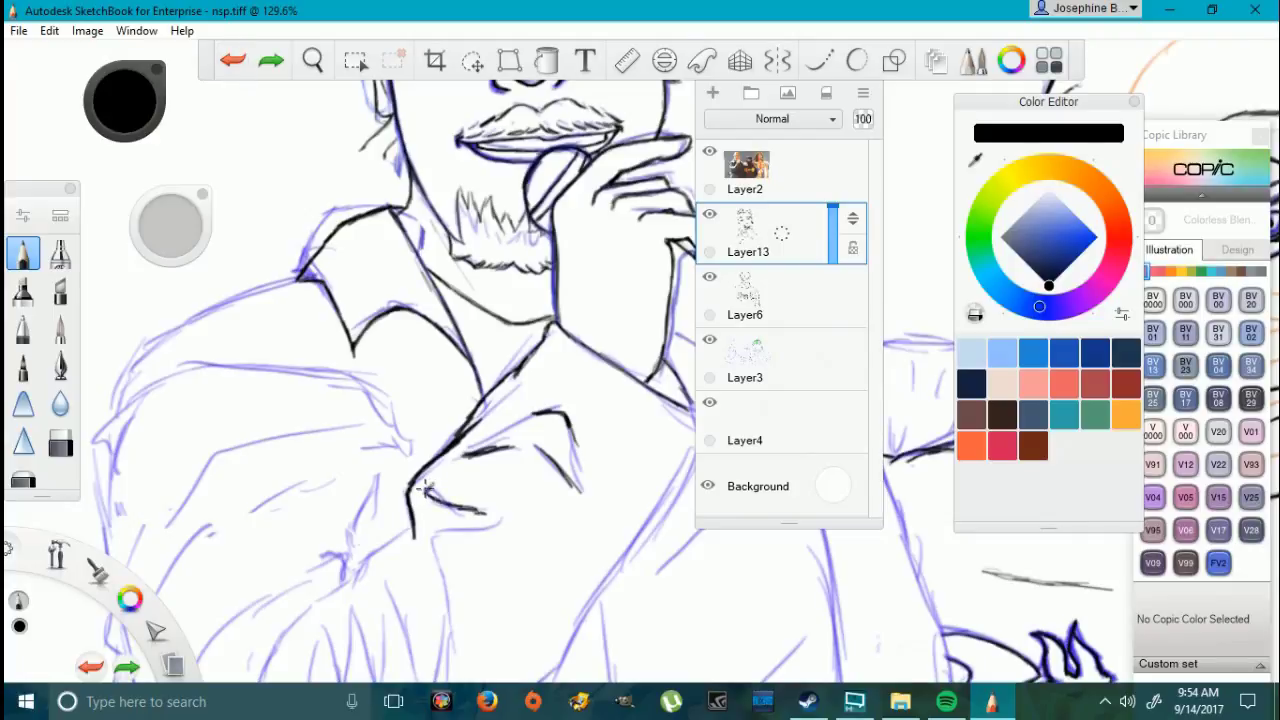
key(ctrl+z)
drag(422, 483, 488, 512)
click(430, 488)
key(e)
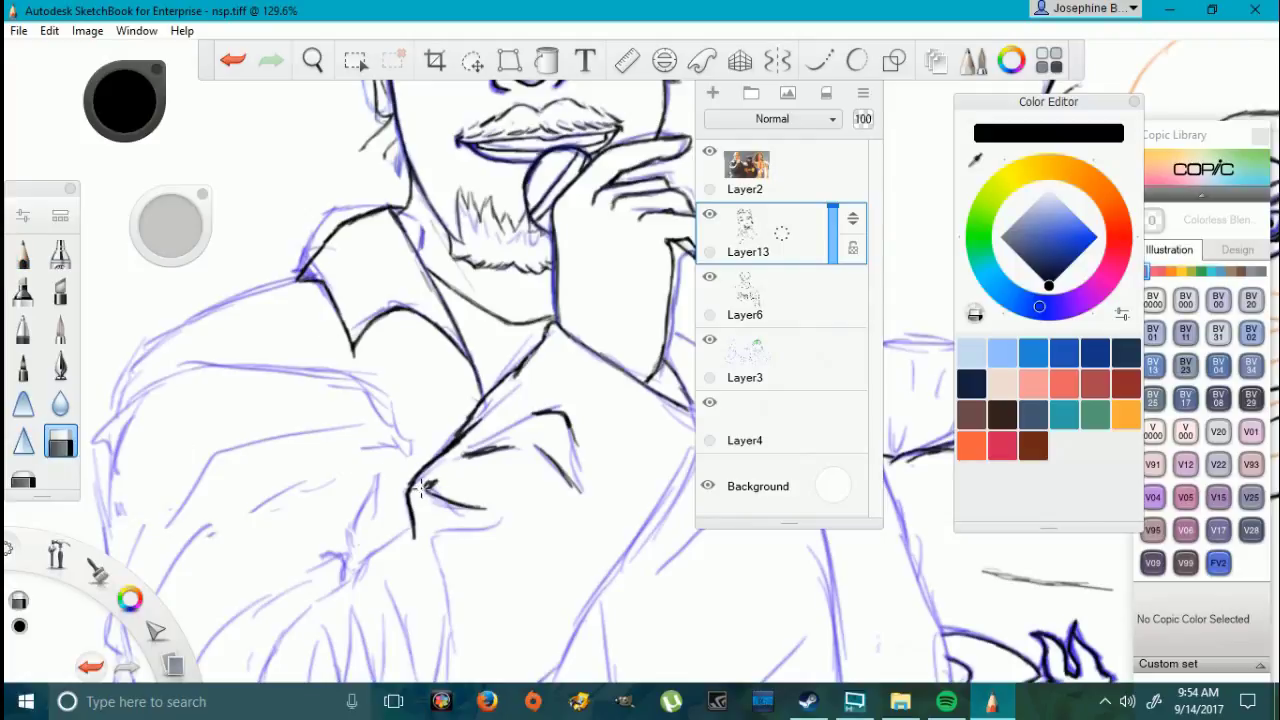
click(23, 253)
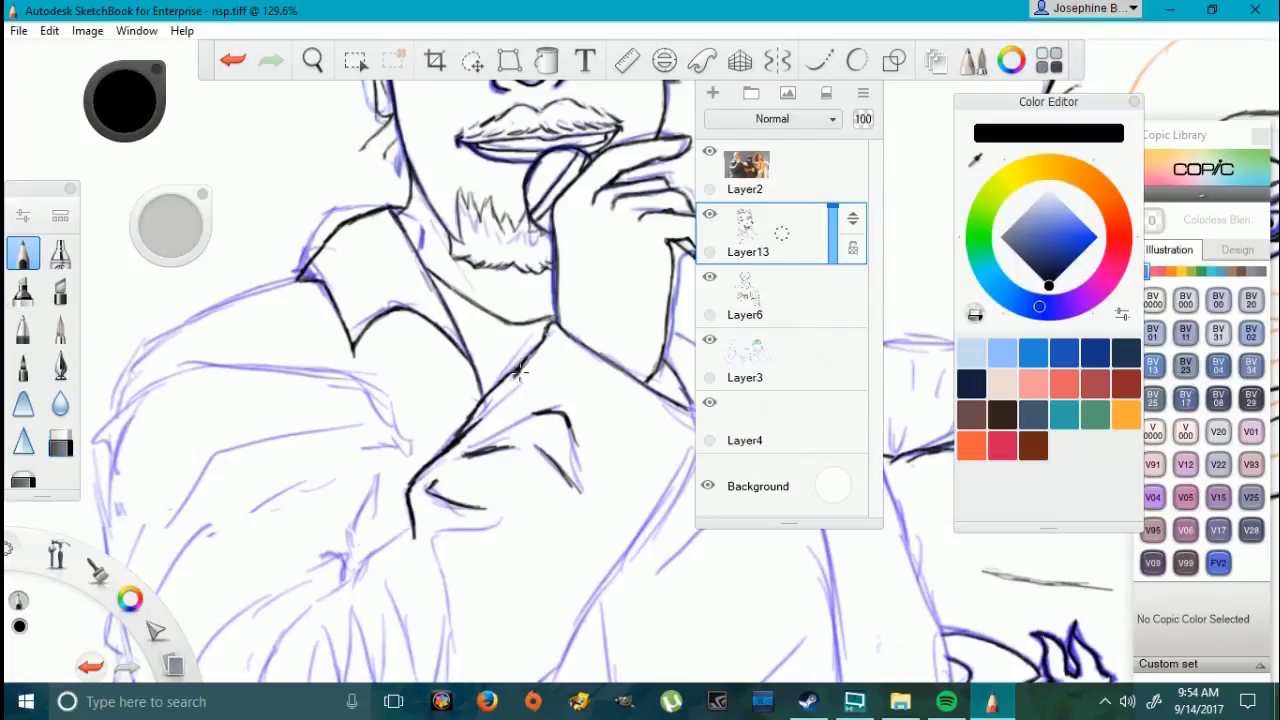
Step: Ink the jacket's shoulder outline in black from the collar tip down to the top of the outer sleeve
scroll(436, 547, down, 5)
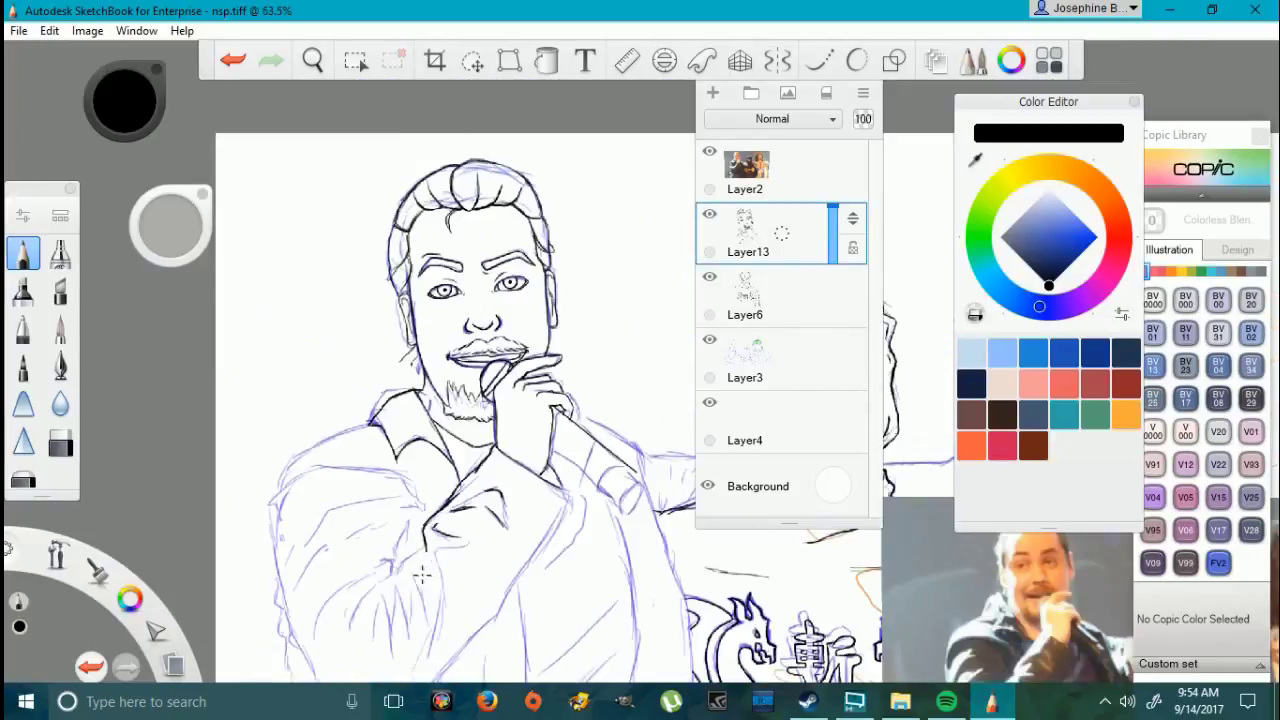
scroll(300, 612, up, 5)
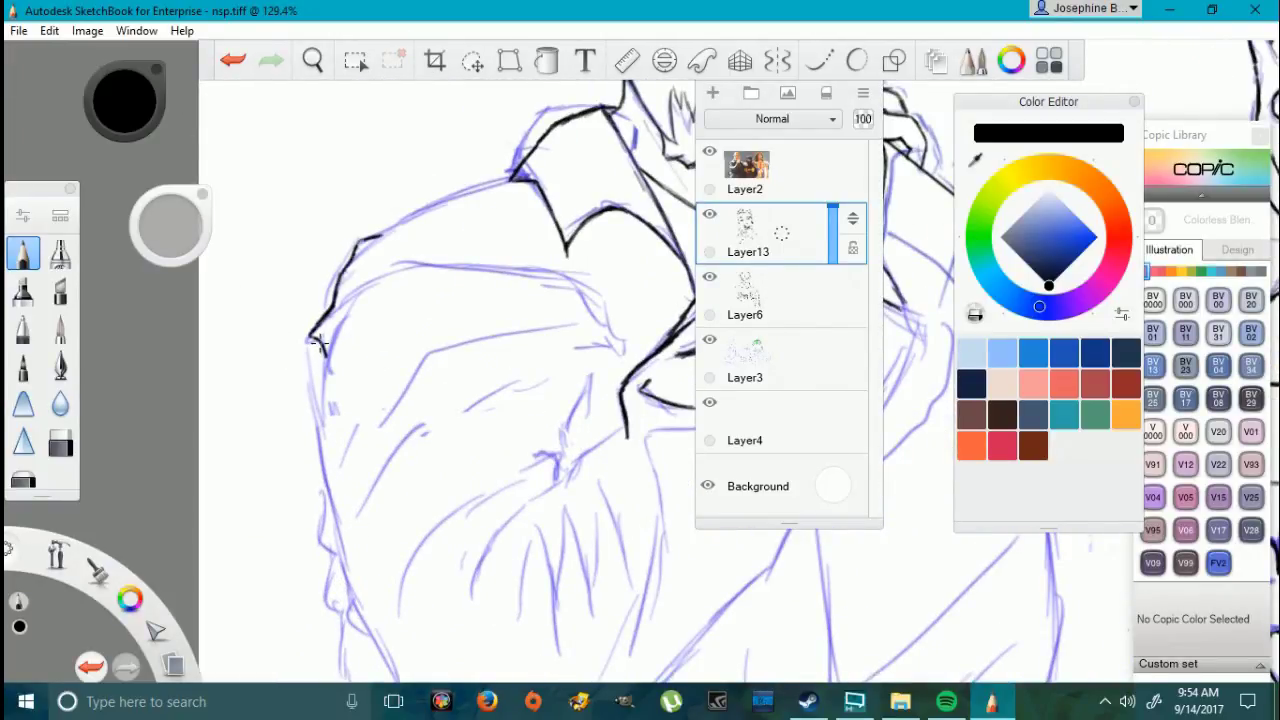
drag(383, 233, 415, 214)
mouse_move(510, 176)
mouse_down()
mouse_move(405, 218)
mouse_move(460, 196)
mouse_move(515, 195)
mouse_up()
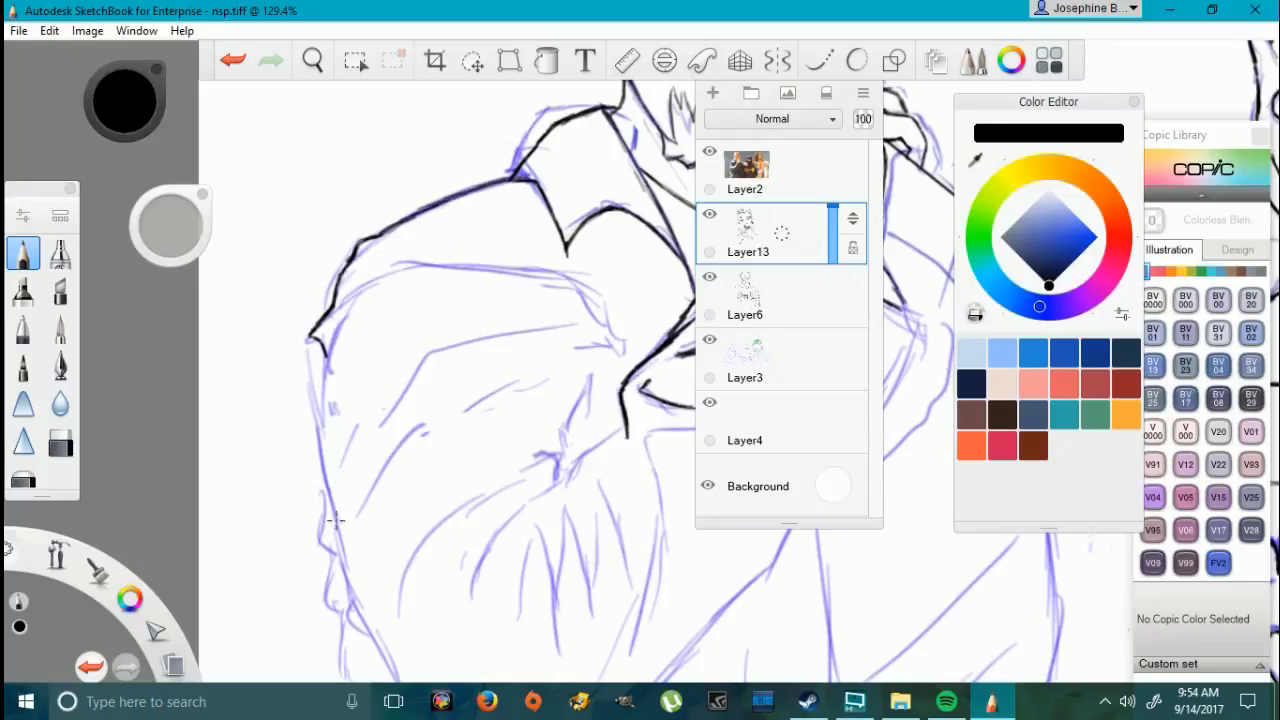
Step: Ink the outer sleeve outline from the shoulder point down toward the elbow, replacing the stray lower stroke
drag(325, 505, 323, 352)
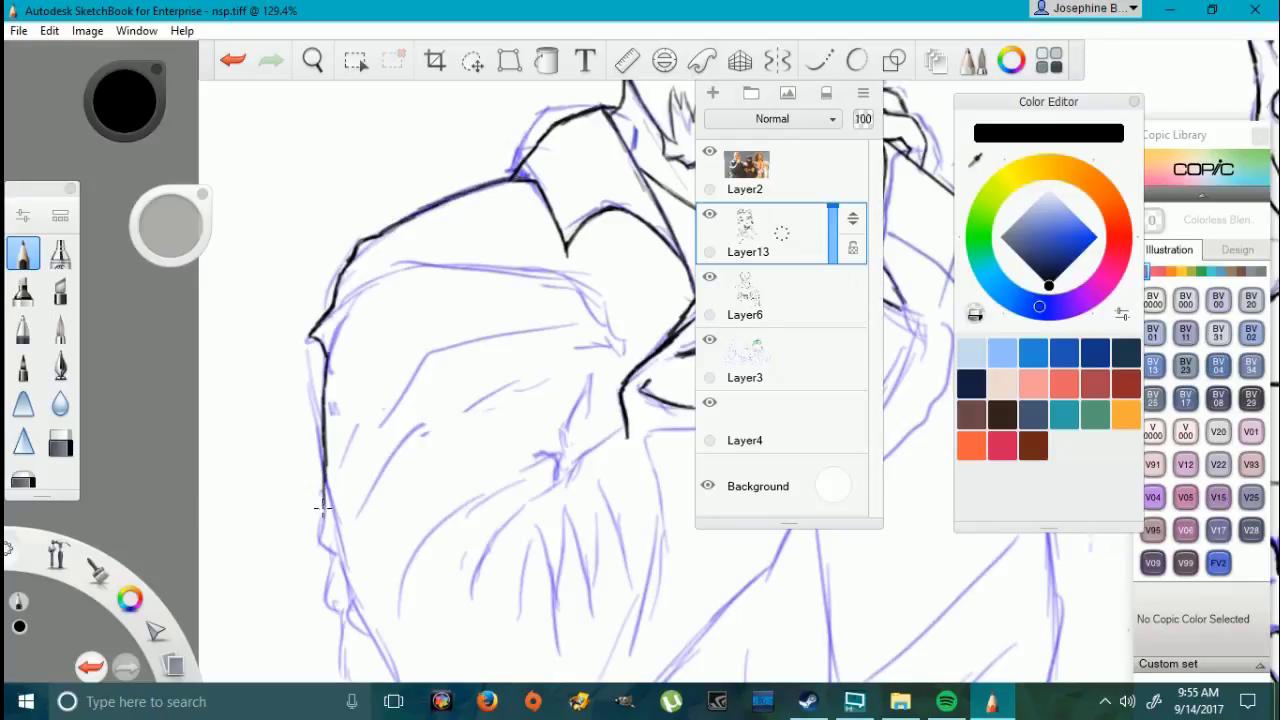
drag(319, 550, 323, 497)
key(ctrl+z)
drag(322, 462, 372, 632)
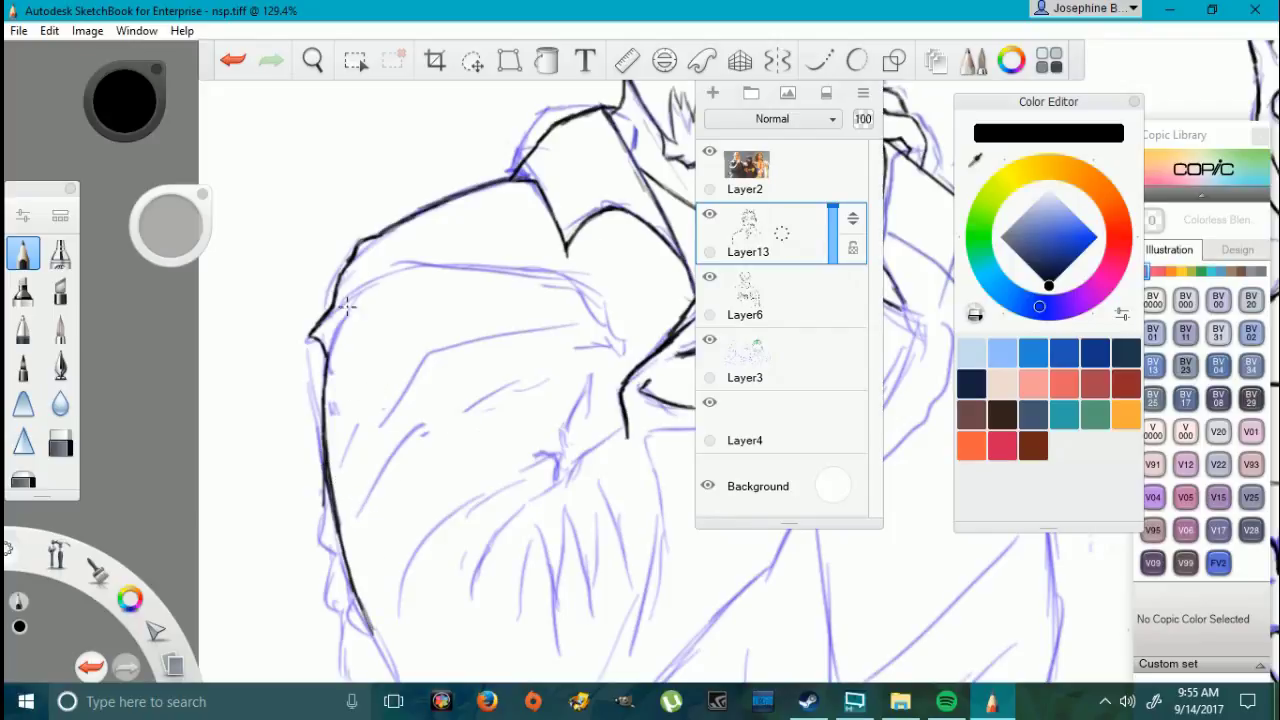
Step: Ink the curved seam across the upper sleeve and its inner end down toward the jacket lapel
drag(348, 307, 424, 264)
drag(344, 300, 364, 278)
mouse_move(604, 340)
mouse_down()
mouse_move(578, 290)
mouse_move(546, 270)
mouse_up()
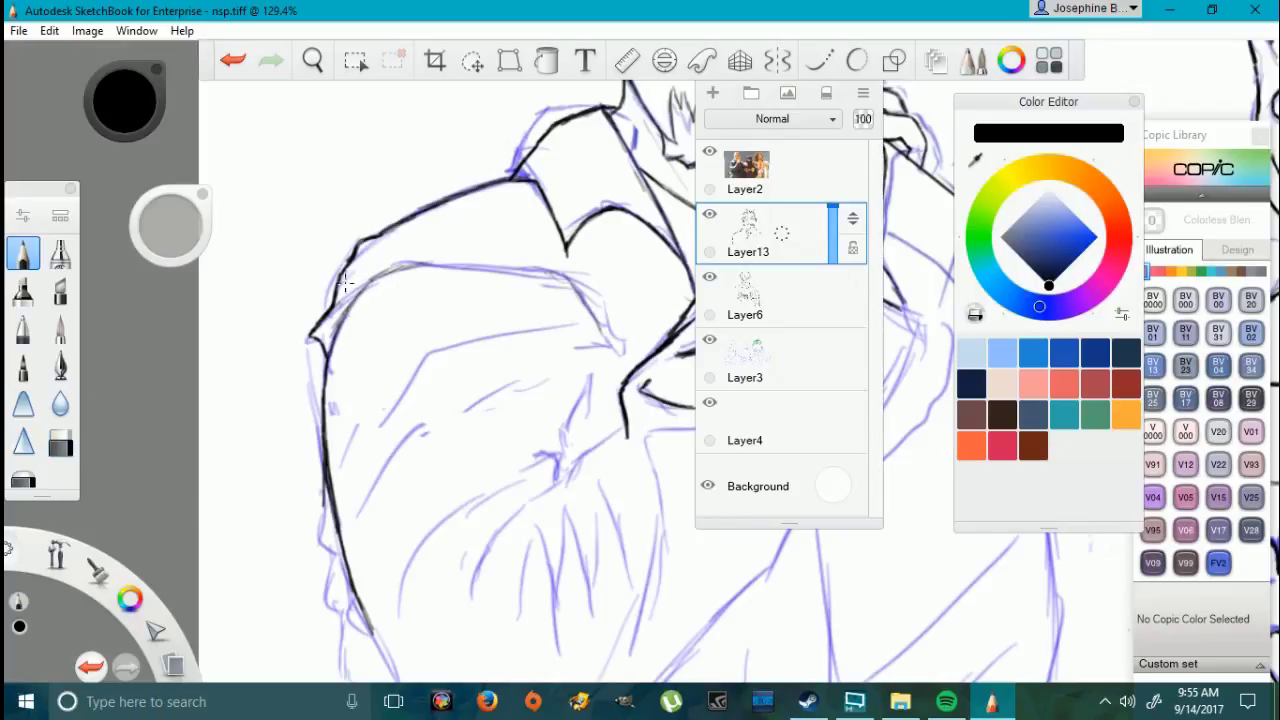
mouse_move(418, 262)
mouse_down()
mouse_move(556, 276)
mouse_move(429, 262)
mouse_move(372, 281)
mouse_up()
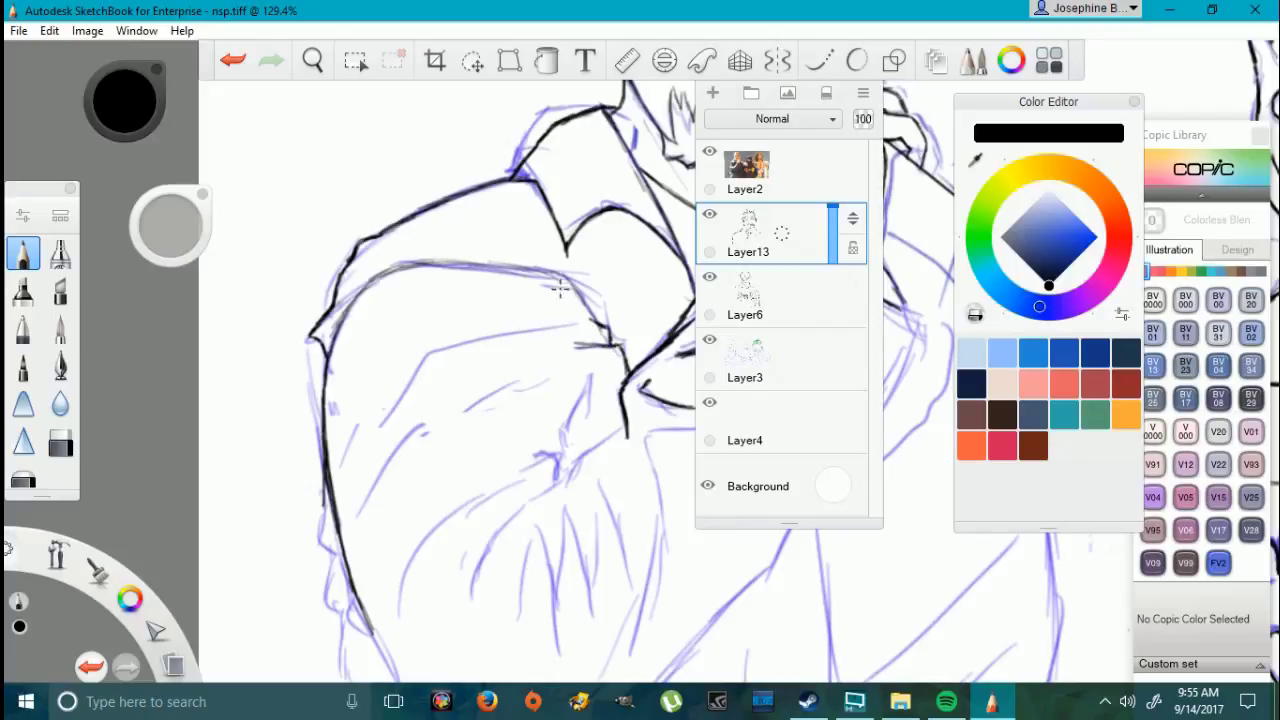
Step: Ink the long bent fold below the shoulder seam and the two short creases beneath it
mouse_move(384, 412)
mouse_down()
mouse_move(433, 358)
mouse_move(574, 323)
mouse_move(458, 345)
mouse_up()
drag(476, 402, 522, 376)
drag(382, 478, 428, 424)
key(e)
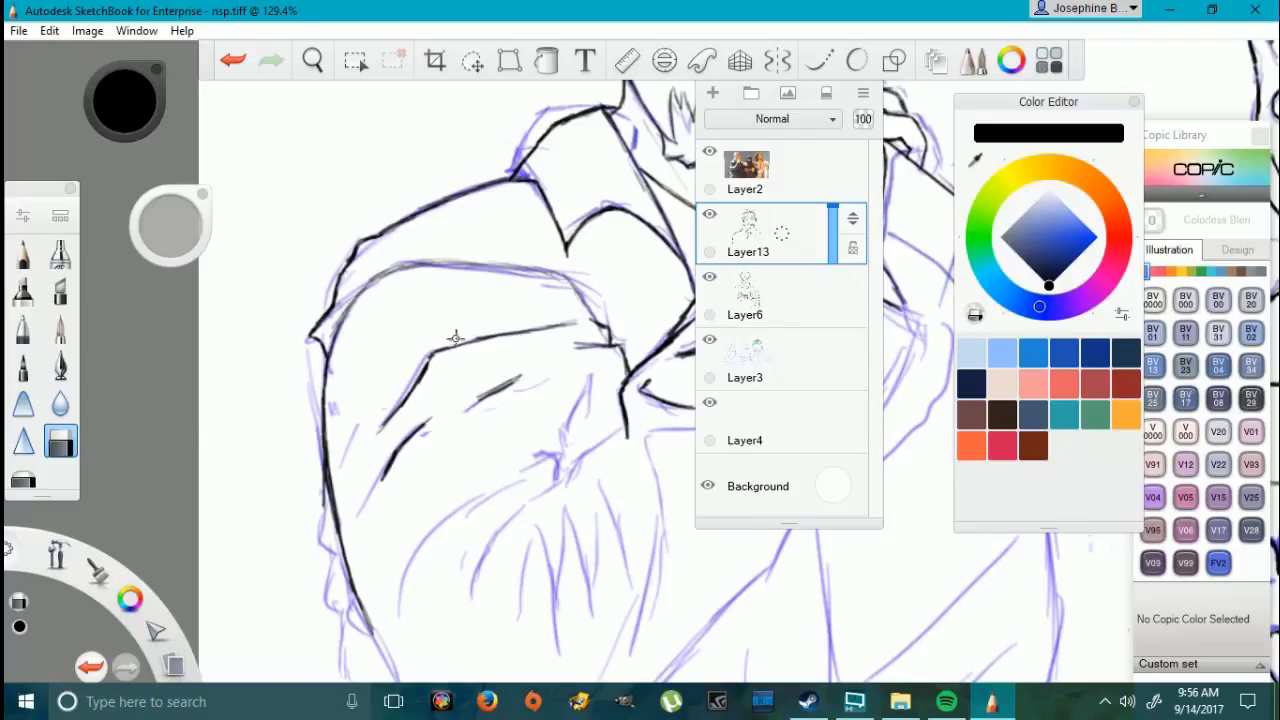
click(23, 253)
Step: Ink the long diagonal fold running from the inner armpit point down across the middle of the sleeve
scroll(657, 623, down, 5)
scroll(692, 621, up, 4)
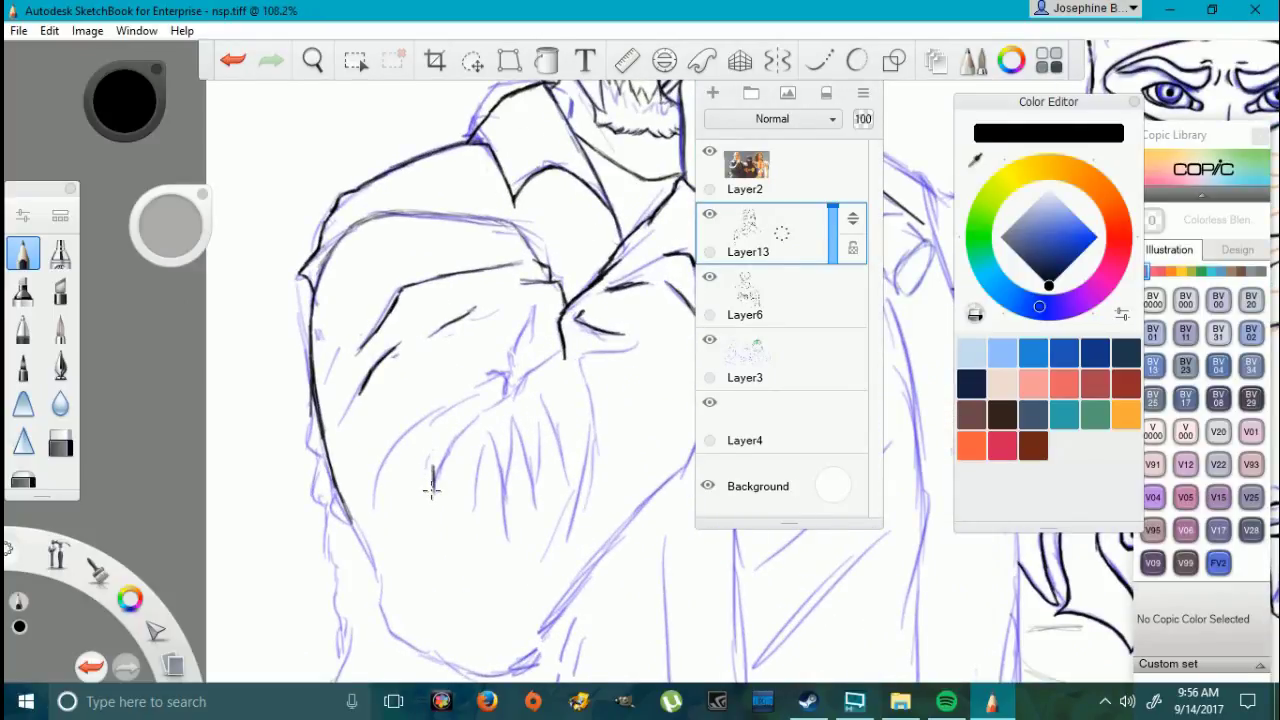
drag(436, 464, 555, 352)
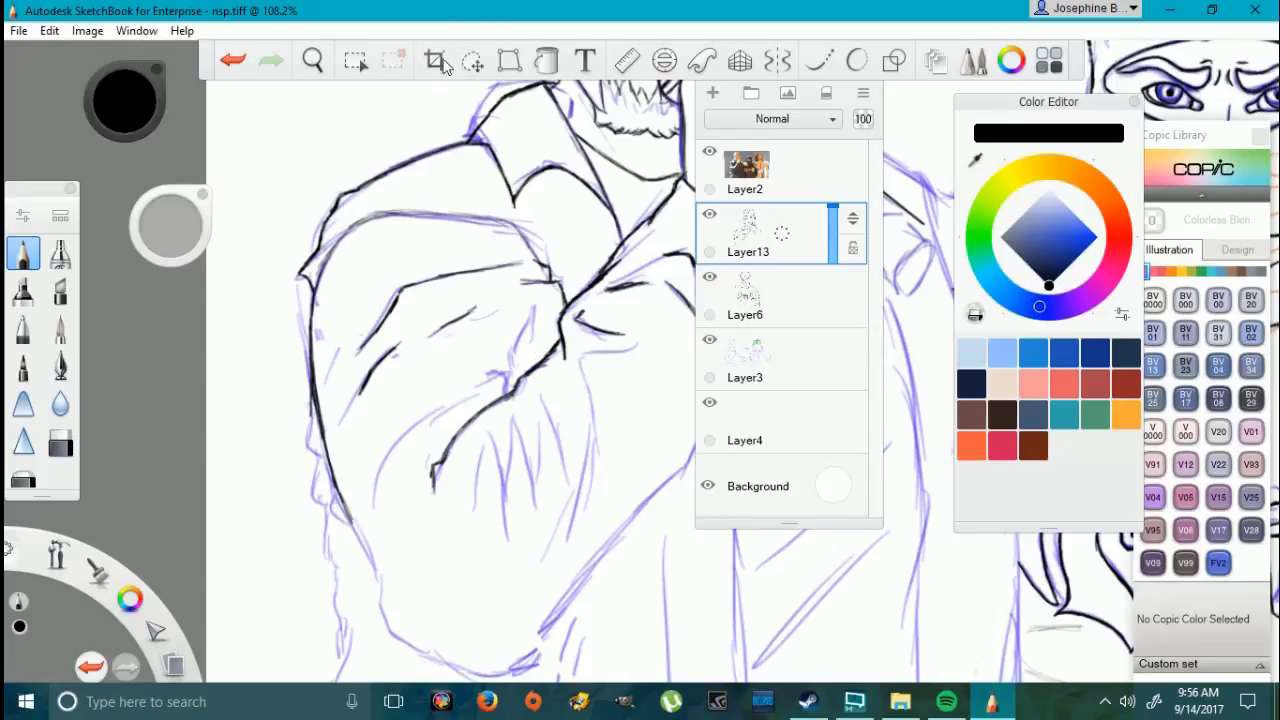
click(355, 60)
mouse_move(457, 240)
mouse_down()
mouse_move(570, 278)
mouse_move(567, 303)
mouse_move(515, 340)
mouse_up()
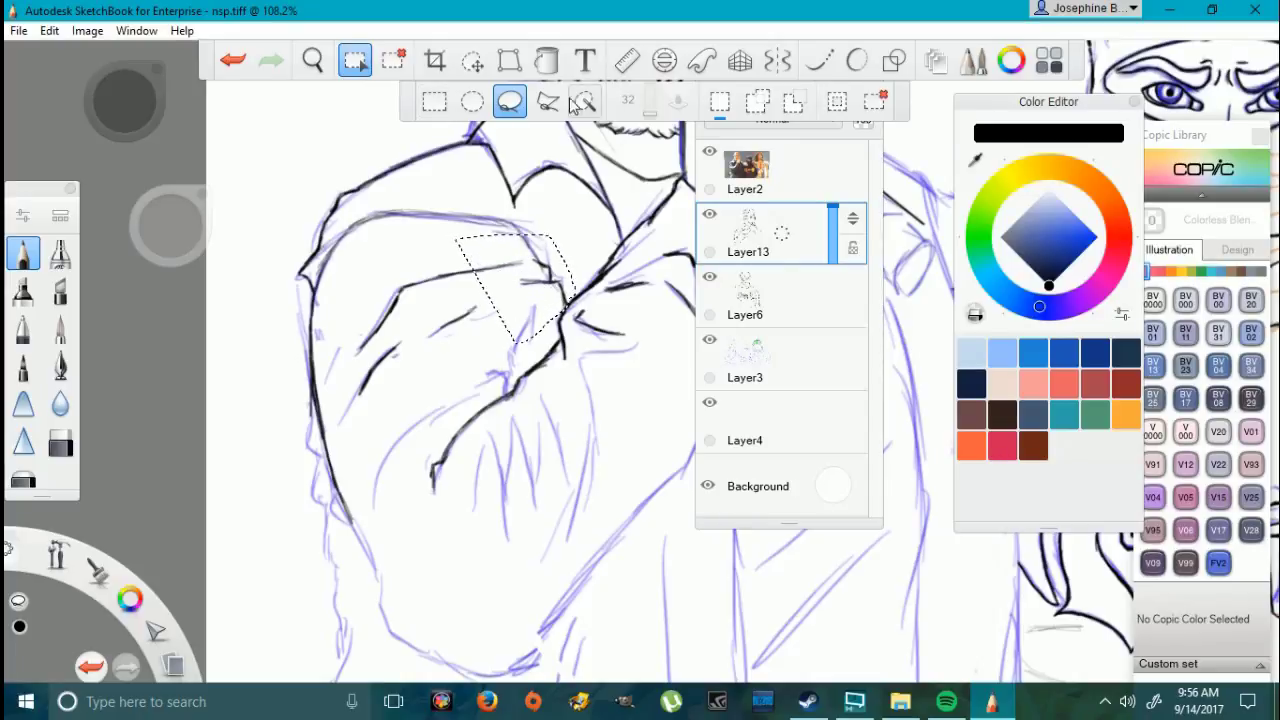
click(473, 60)
mouse_move(490, 86)
mouse_down()
mouse_move(500, 92)
mouse_move(496, 82)
mouse_up()
click(509, 60)
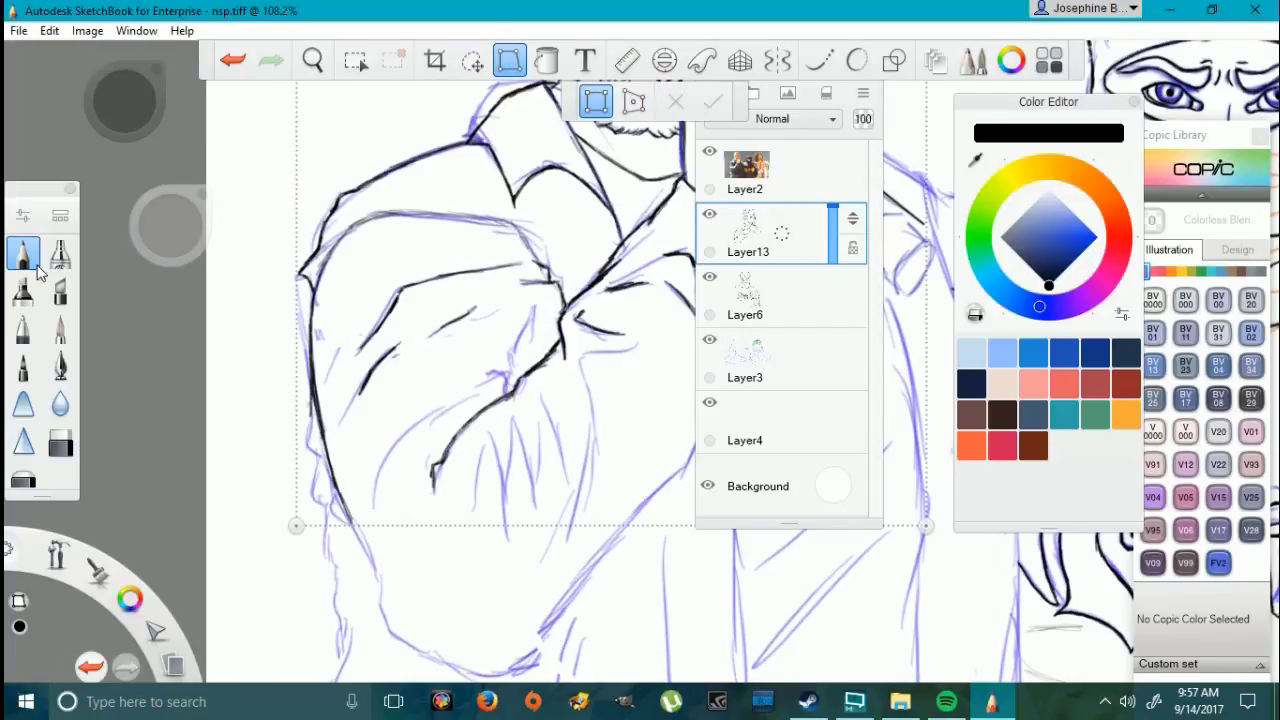
Step: Lasso the inner corner of the upper sleeve line art and shift it slightly left to meet the bent fold
click(355, 60)
mouse_move(486, 287)
mouse_down()
mouse_move(496, 300)
mouse_move(485, 335)
mouse_up()
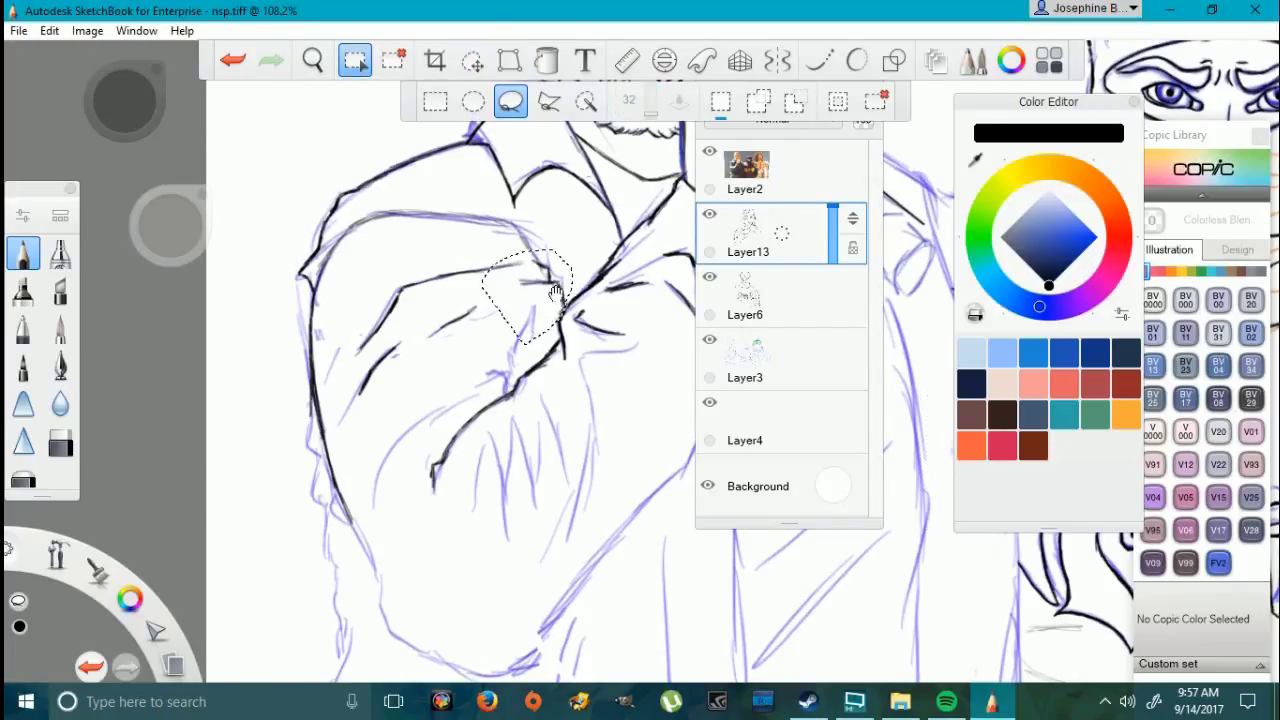
click(509, 60)
drag(547, 300, 525, 304)
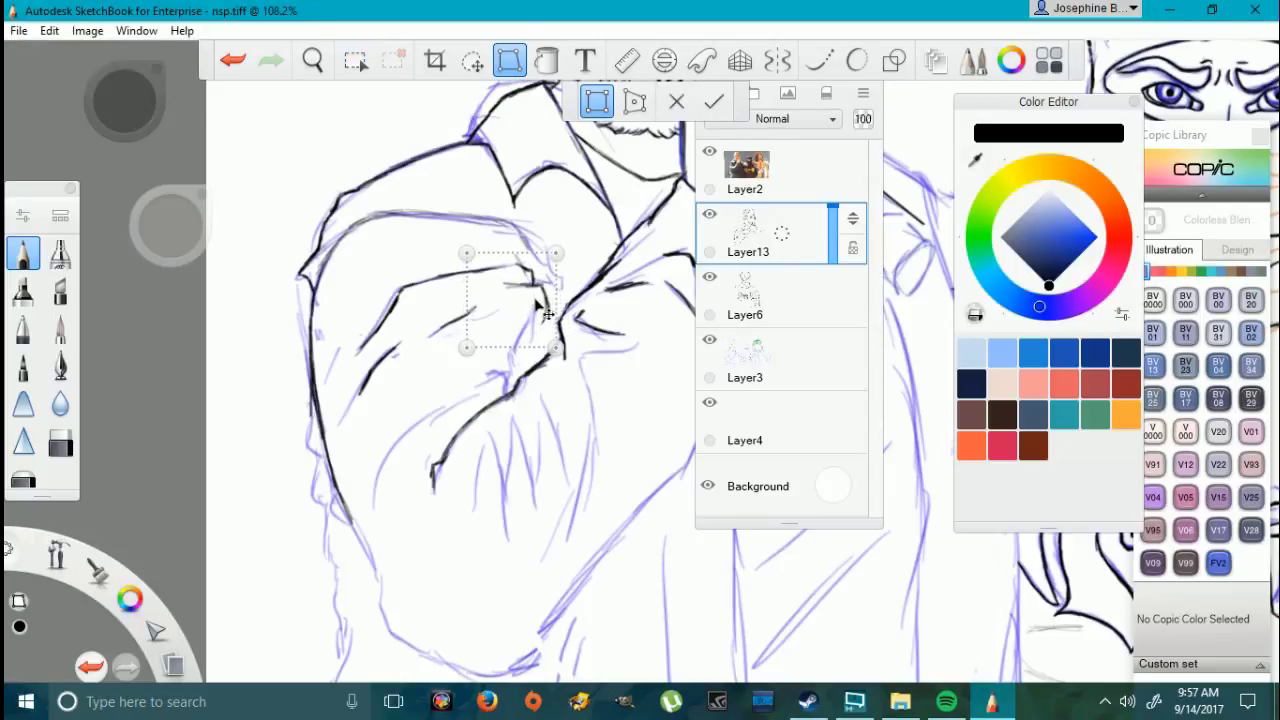
click(713, 101)
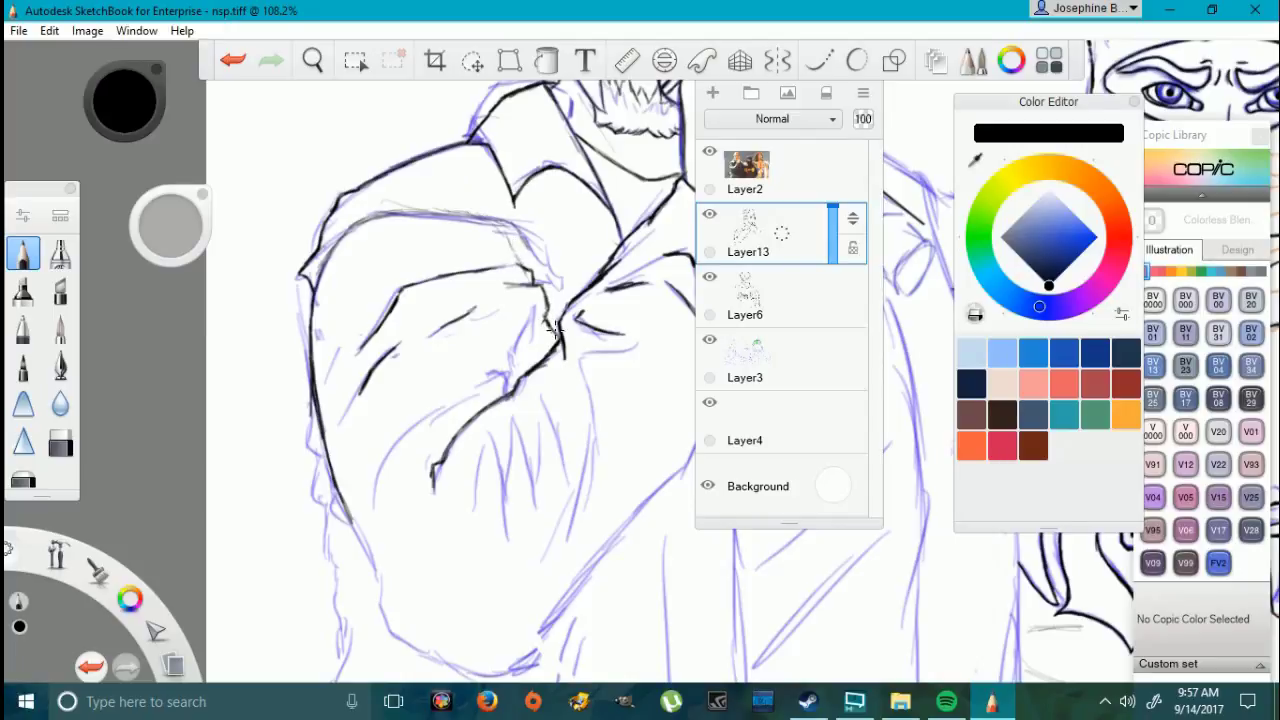
Step: Ink the small crease inside the armpit and the second curved fold beside the long diagonal one
drag(522, 308, 523, 343)
mouse_move(377, 496)
mouse_down()
mouse_move(396, 454)
mouse_move(424, 433)
mouse_up()
mouse_move(382, 488)
mouse_down()
mouse_move(444, 444)
mouse_move(436, 430)
mouse_move(462, 405)
mouse_up()
Step: Erase the black curved seam across the upper sleeve, leaving only its blue sketch line
click(60, 442)
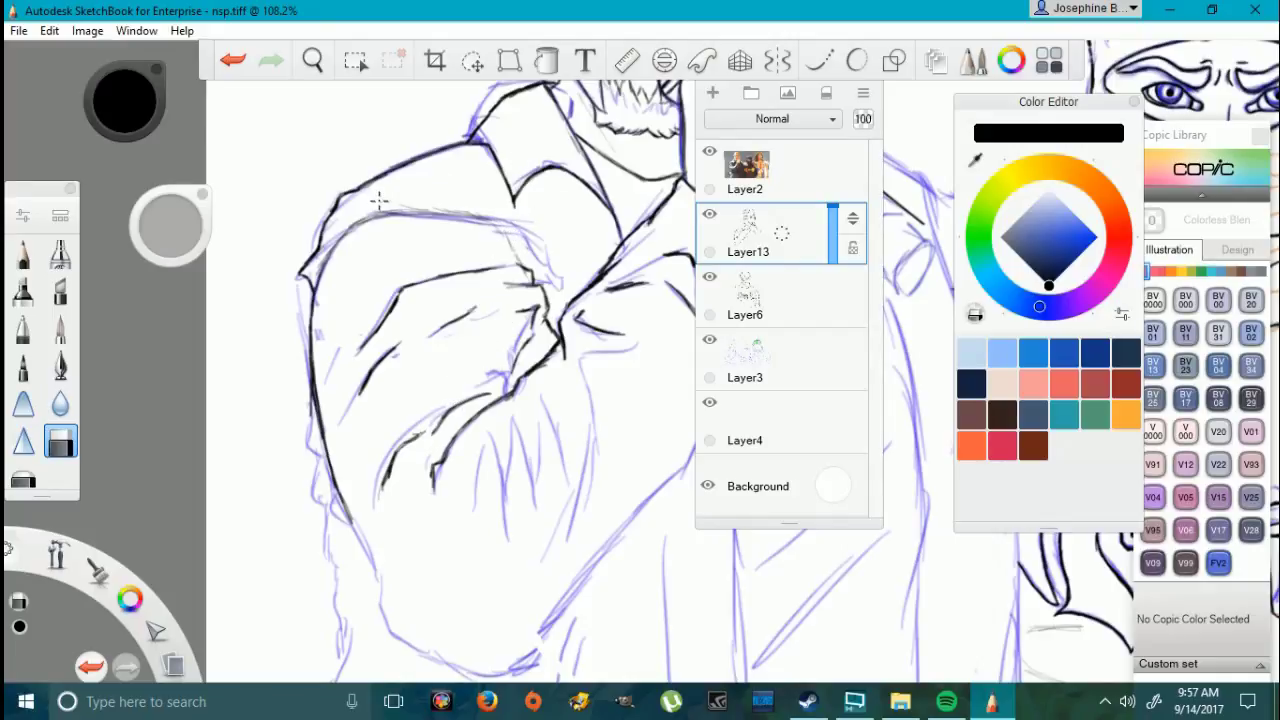
drag(178, 228, 184, 225)
drag(368, 220, 346, 250)
drag(415, 211, 345, 248)
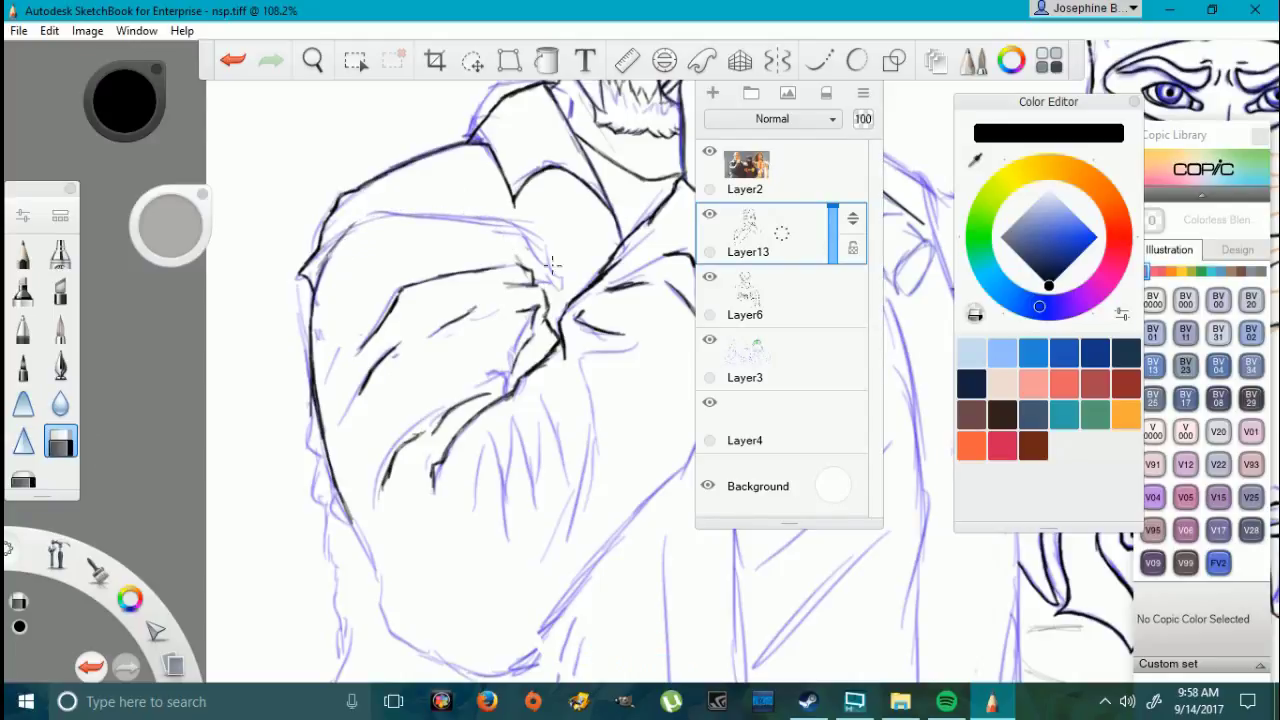
click(23, 254)
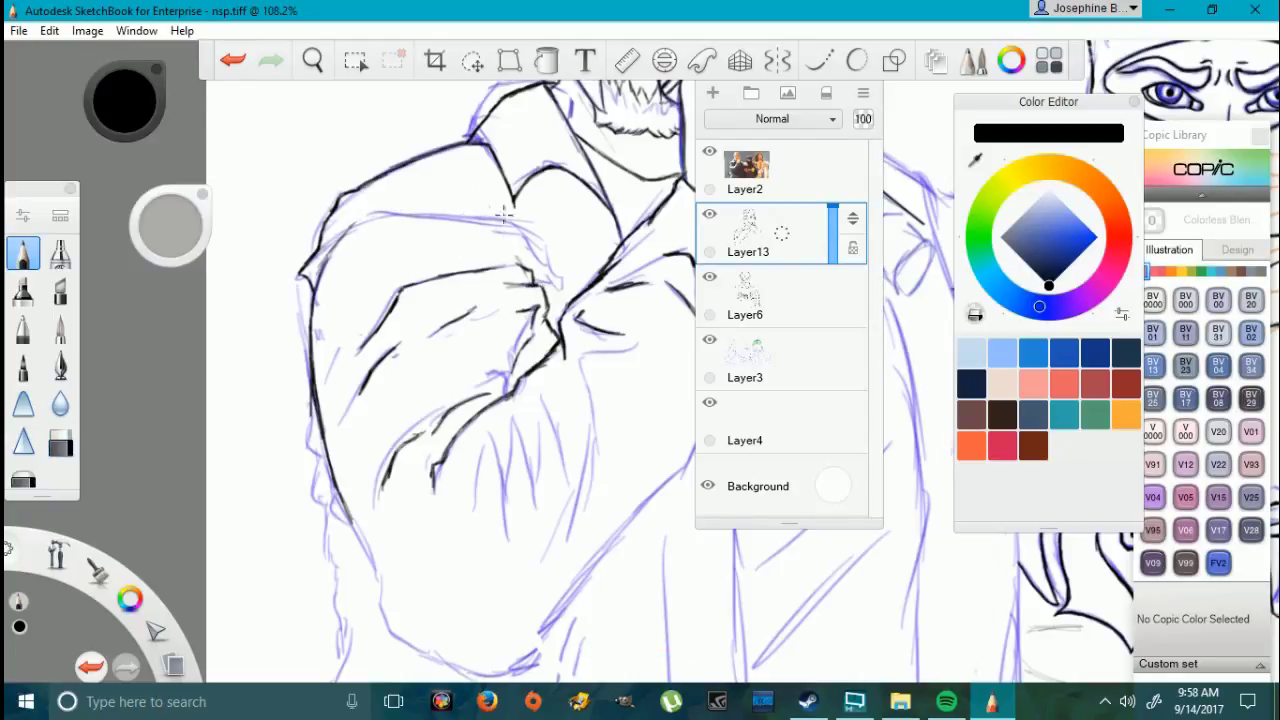
key(ctrl+z)
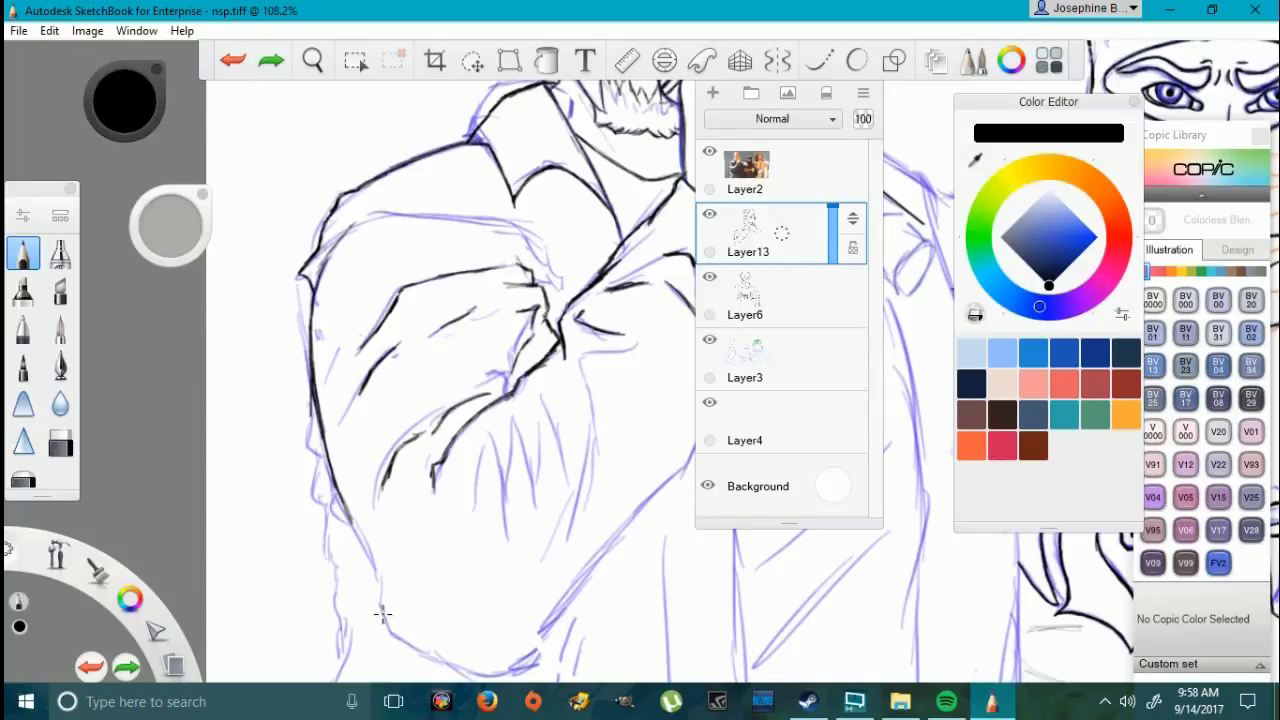
Step: Extend the outer sleeve outline down around the corner of the elbow
drag(382, 614, 395, 636)
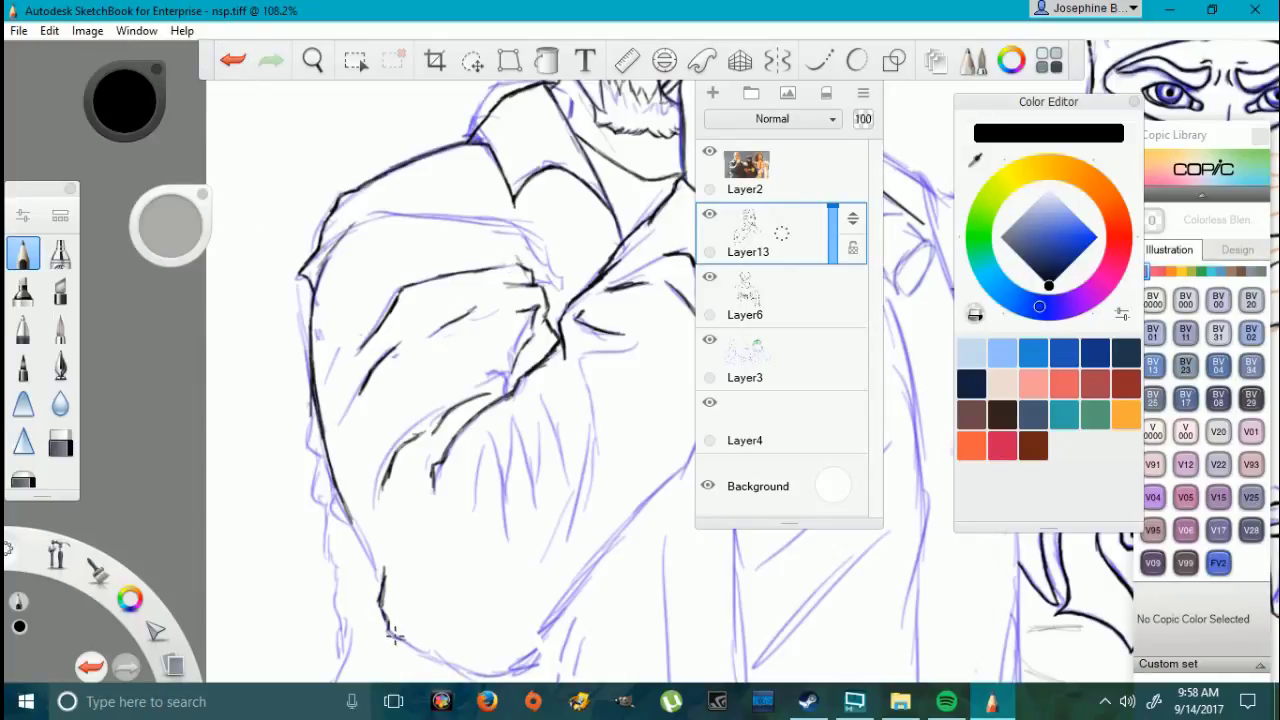
mouse_move(386, 580)
mouse_down()
mouse_move(399, 630)
mouse_move(402, 618)
mouse_move(415, 630)
mouse_up()
key(ctrl+z)
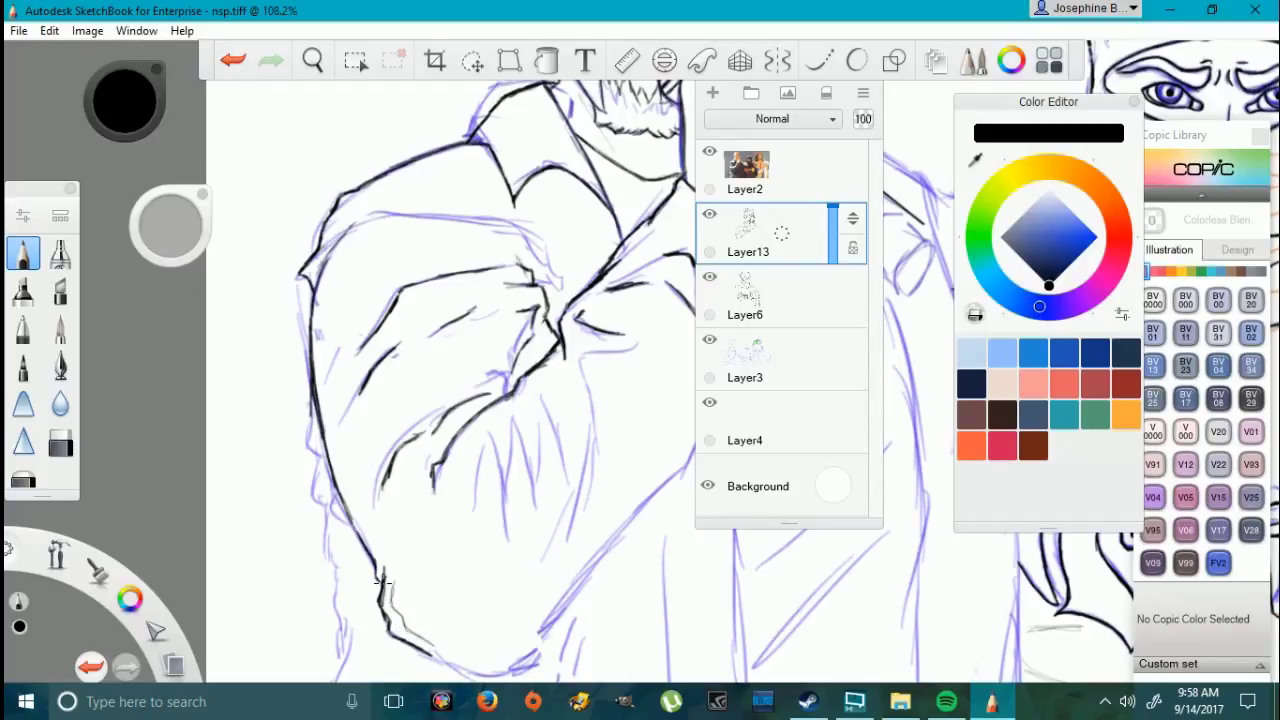
Step: Ink the fan of short vertical creases on the sleeve beneath the long diagonal fold
scroll(613, 464, down, 1)
scroll(613, 464, up, 3)
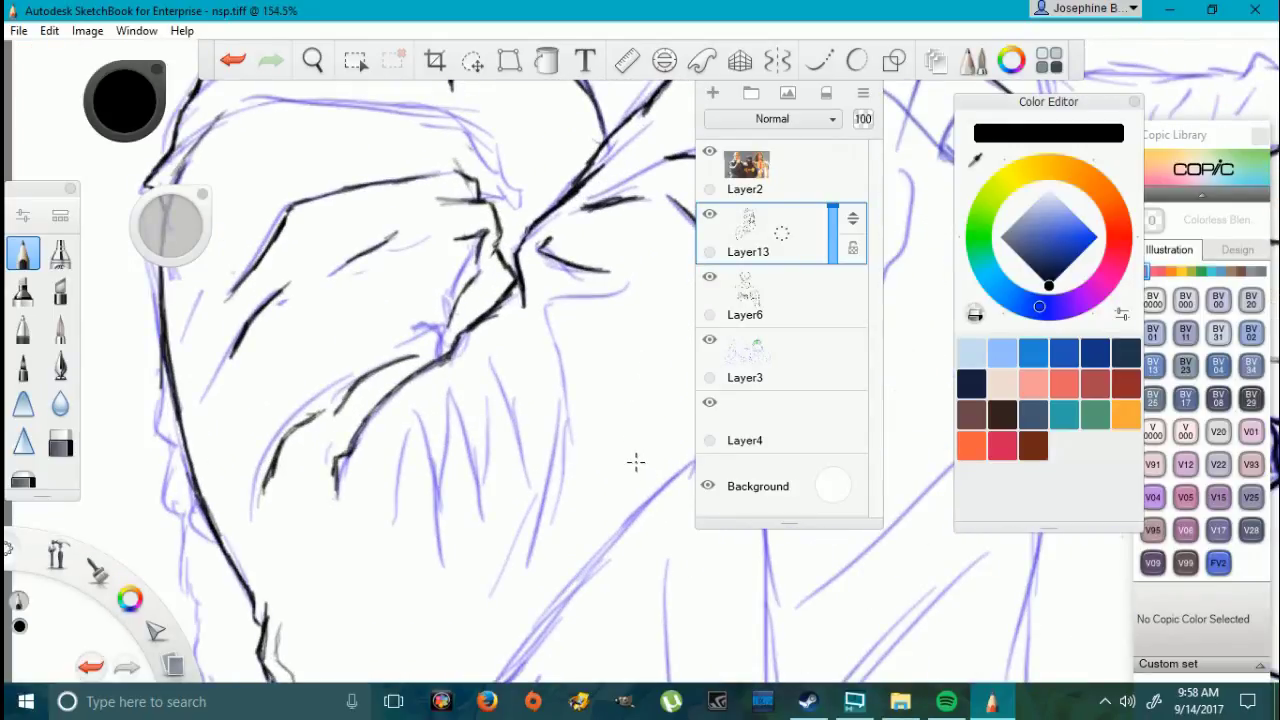
drag(450, 386, 488, 512)
drag(398, 472, 394, 520)
drag(408, 428, 391, 522)
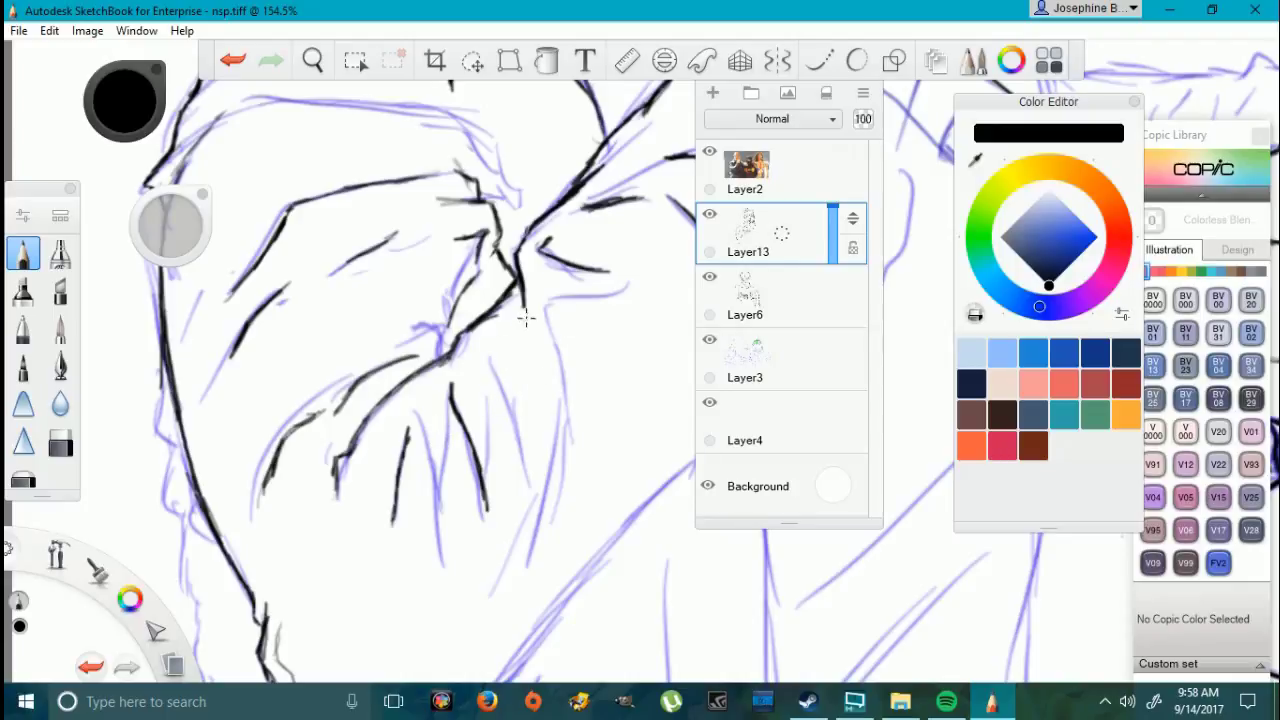
drag(519, 337, 524, 462)
mouse_move(486, 358)
mouse_down()
mouse_move(520, 430)
mouse_move(516, 348)
mouse_move(524, 452)
mouse_up()
mouse_move(445, 456)
mouse_down()
mouse_move(439, 520)
mouse_move(440, 508)
mouse_up()
Step: Ink the inner sleeve fold with its short horizontal top, and erase a gap in its lower half
mouse_move(528, 555)
mouse_down()
mouse_move(566, 408)
mouse_move(546, 300)
mouse_move(634, 286)
mouse_up()
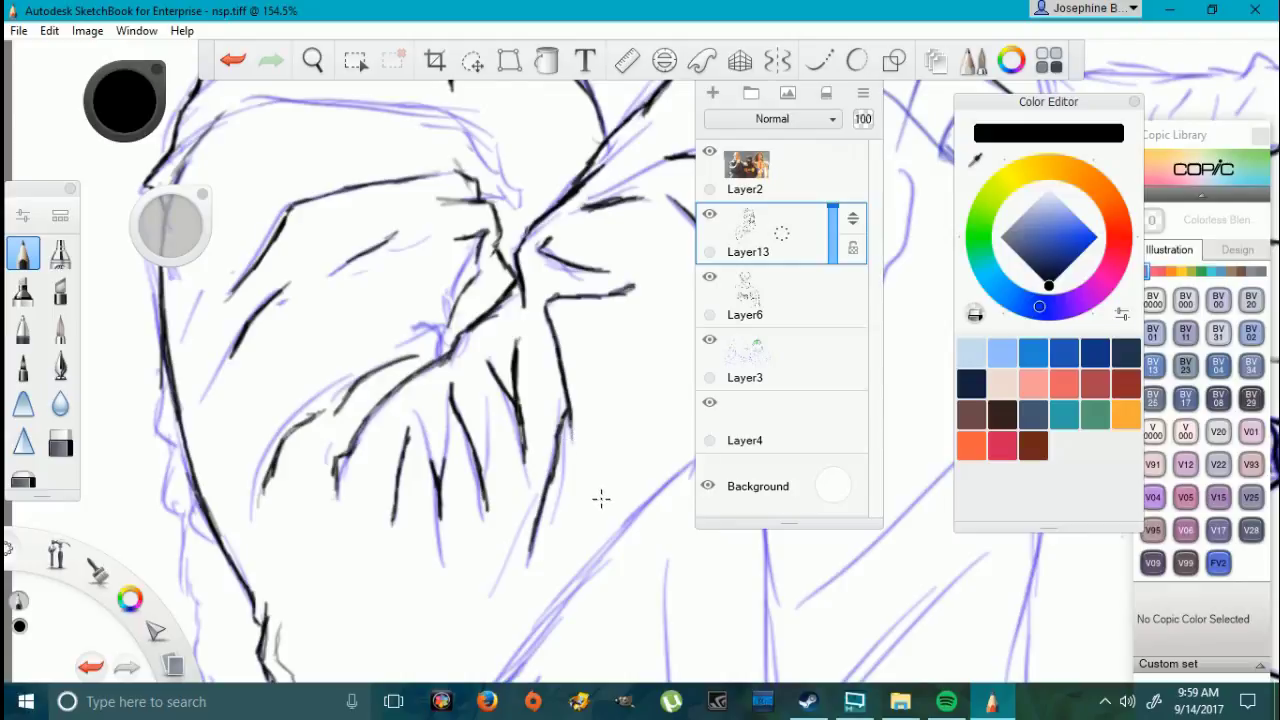
key(e)
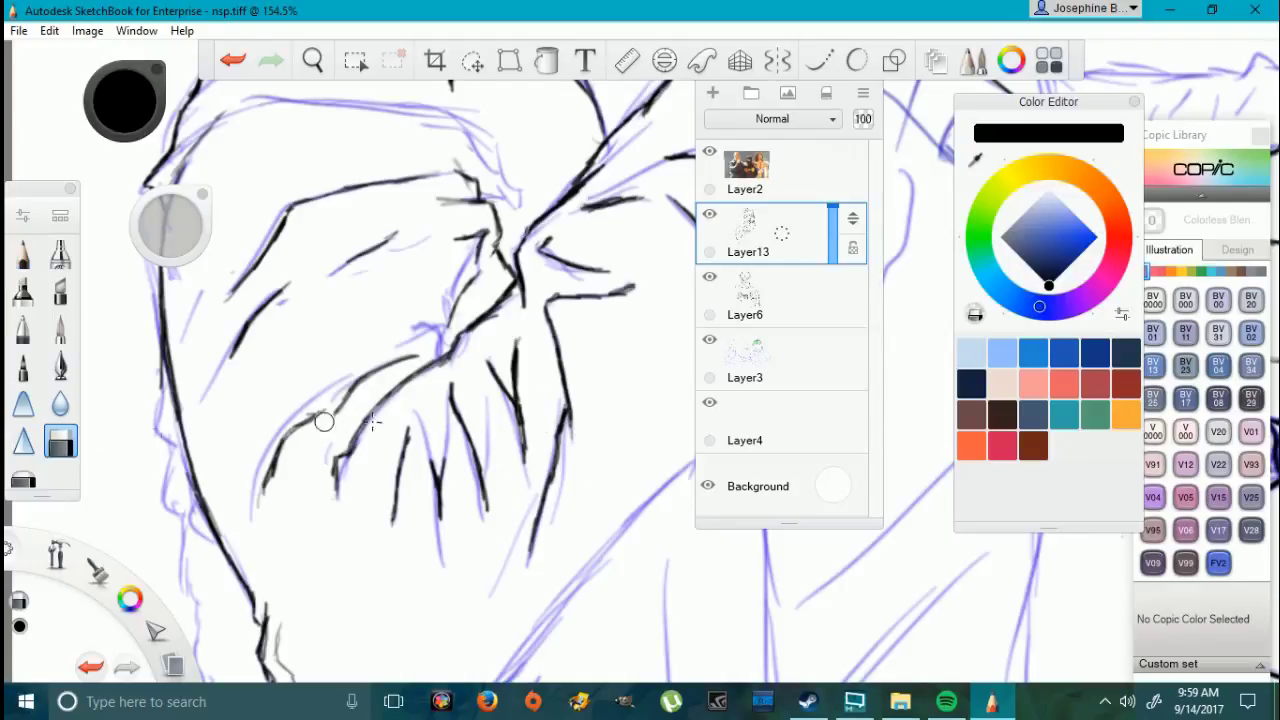
drag(558, 402, 548, 488)
click(23, 253)
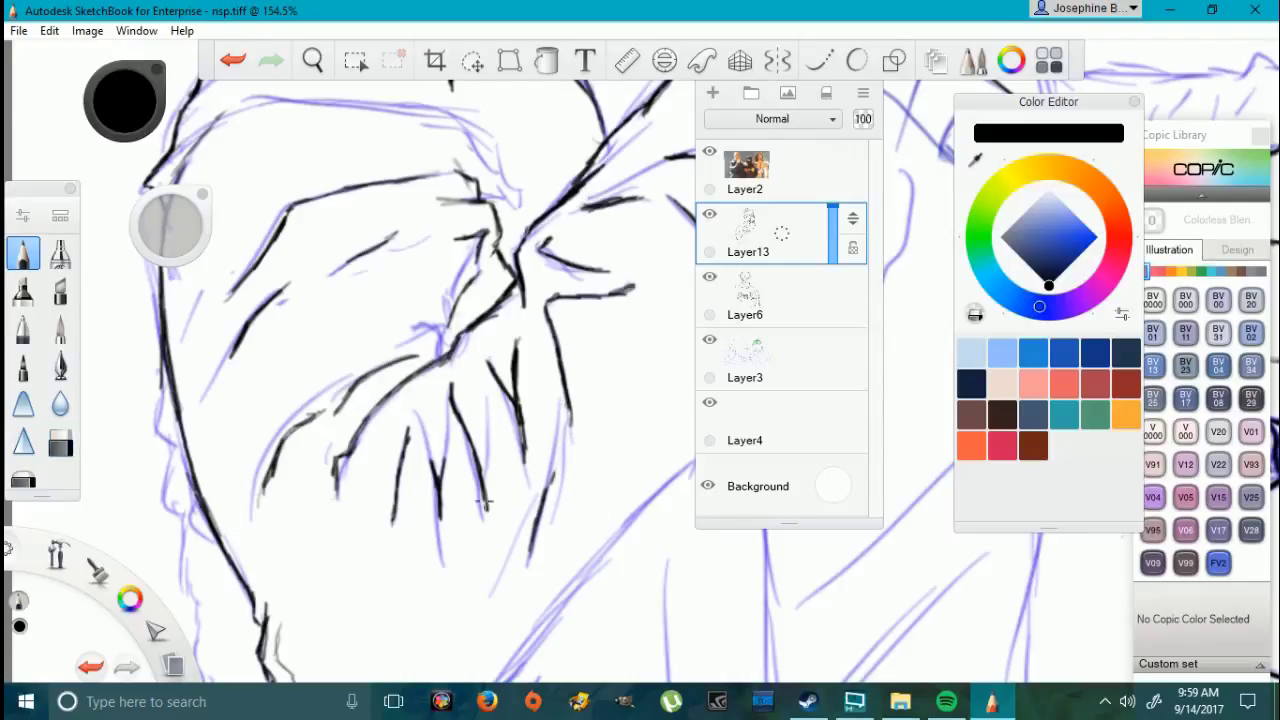
Step: Ink the rounded underside of the elbow and join it to the start of the forearm's lower edge
scroll(612, 531, down, 5)
scroll(606, 576, up, 4)
drag(470, 486, 421, 562)
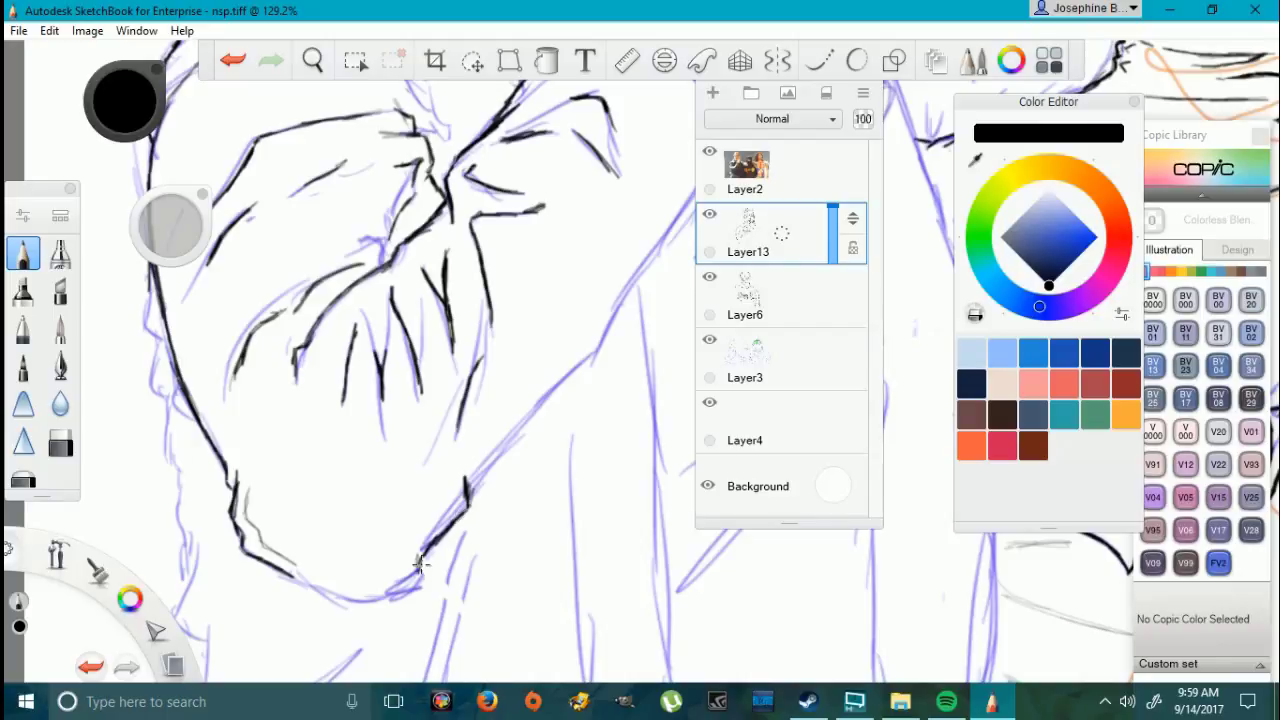
mouse_move(296, 573)
mouse_down()
mouse_move(340, 595)
mouse_move(415, 580)
mouse_move(356, 601)
mouse_move(318, 595)
mouse_move(310, 578)
mouse_up()
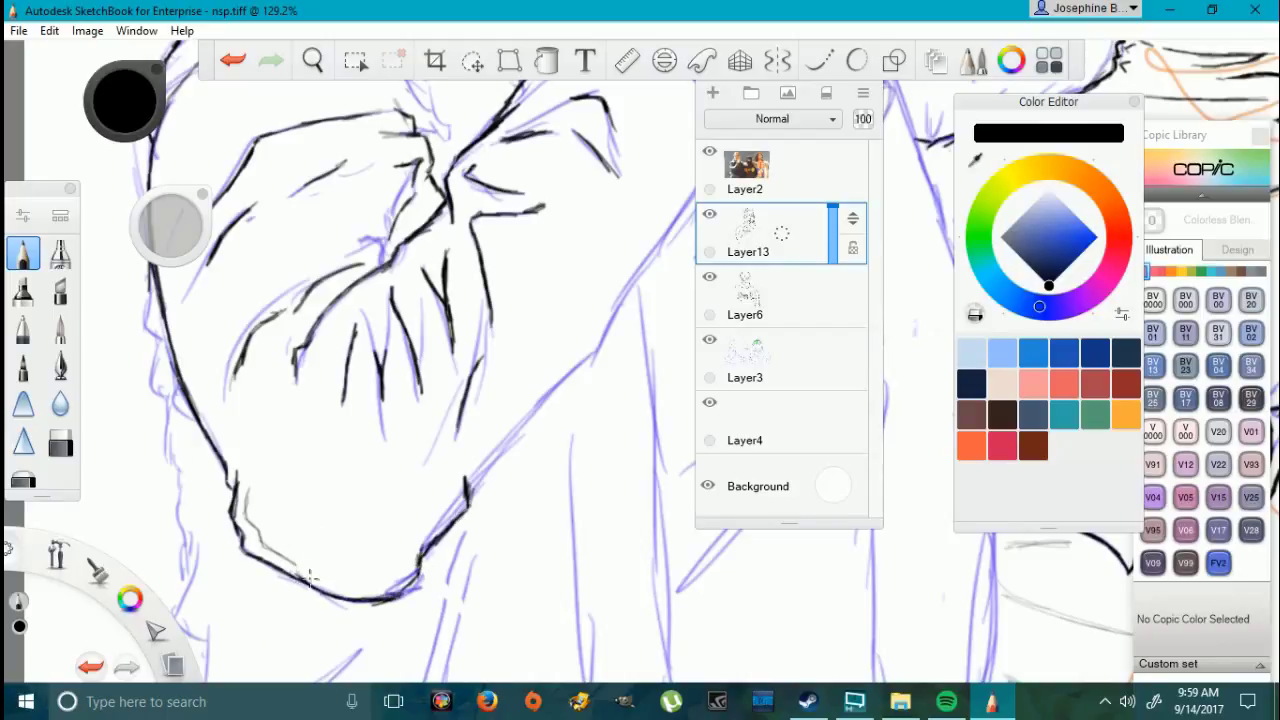
mouse_move(386, 598)
mouse_down()
mouse_move(416, 568)
mouse_move(415, 543)
mouse_up()
drag(411, 579, 424, 563)
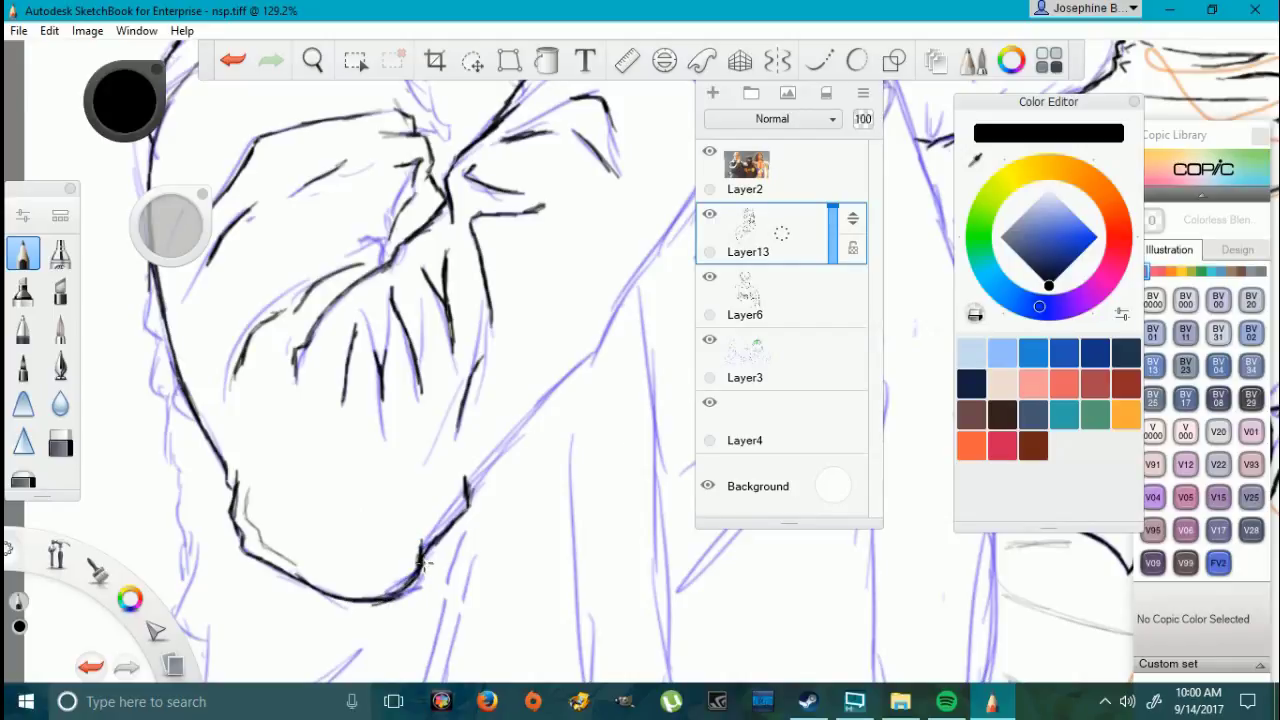
Step: Ink the forearm's lower edge from the elbow up to the cuff and close the cuff corner at the wrist
mouse_move(472, 492)
mouse_down()
mouse_move(595, 350)
mouse_move(630, 285)
mouse_up()
drag(588, 357, 632, 268)
scroll(440, 240, down, 4)
drag(511, 283, 623, 206)
scroll(627, 162, up, 3)
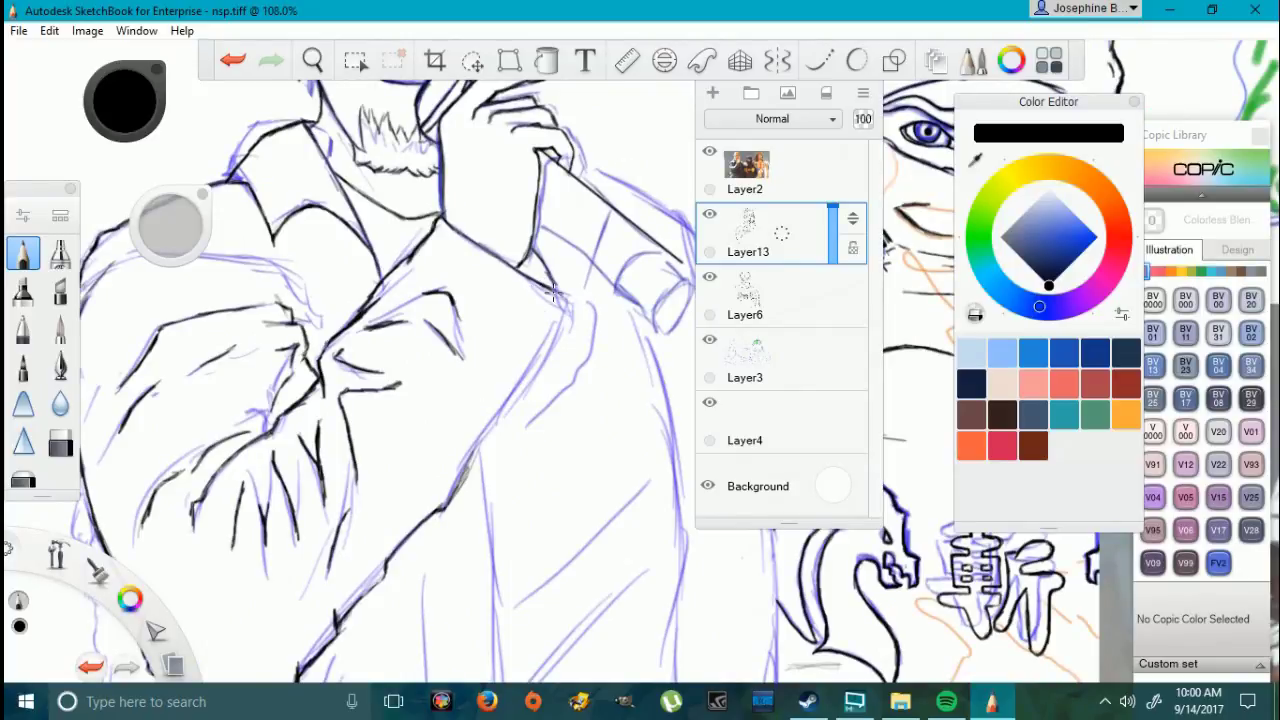
mouse_move(539, 254)
mouse_down()
mouse_move(559, 289)
mouse_move(532, 353)
mouse_up()
mouse_move(572, 296)
mouse_down()
mouse_move(448, 498)
mouse_move(536, 366)
mouse_move(538, 326)
mouse_up()
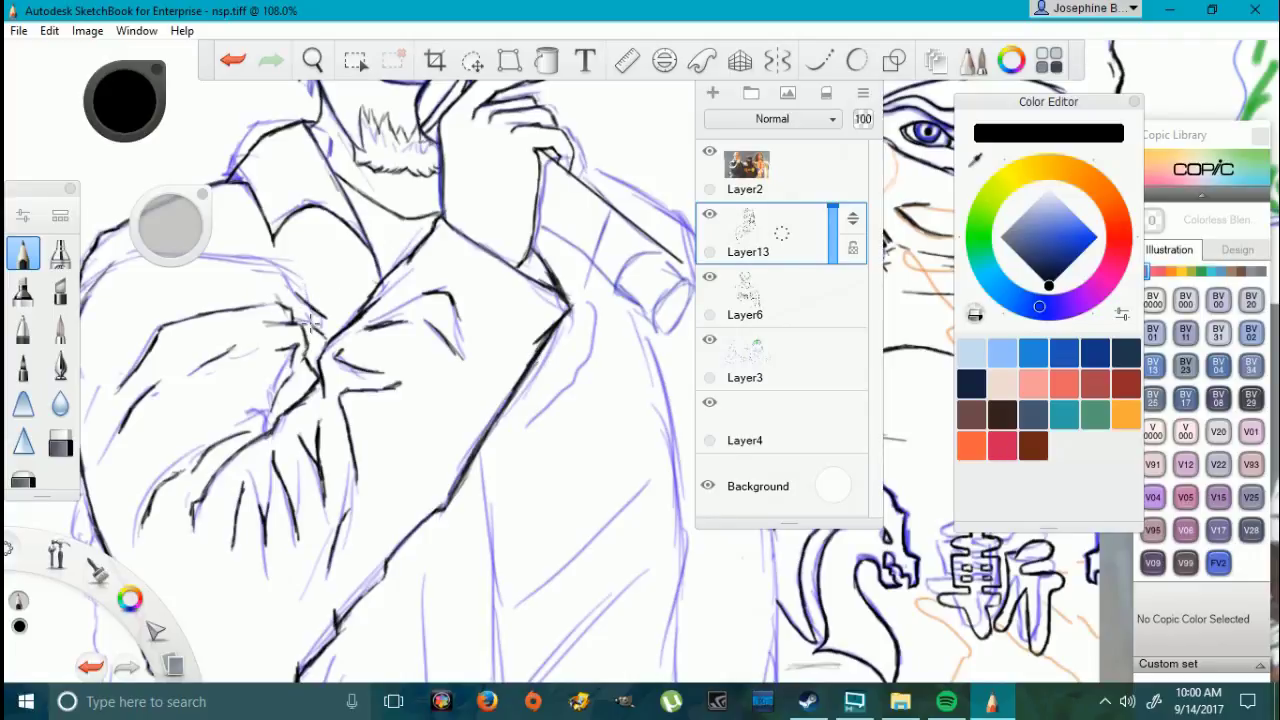
Step: Ink the vertical jacket line running down the torso from the forearm's lower edge
drag(446, 508, 465, 680)
drag(460, 618, 467, 682)
drag(452, 562, 466, 658)
drag(460, 628, 442, 512)
Step: Ink the diagonal folds across the torso and the short fold just below the cuff, redoing the lower diagonal stroke
mouse_move(487, 603)
mouse_down()
mouse_move(535, 593)
mouse_move(648, 478)
mouse_up()
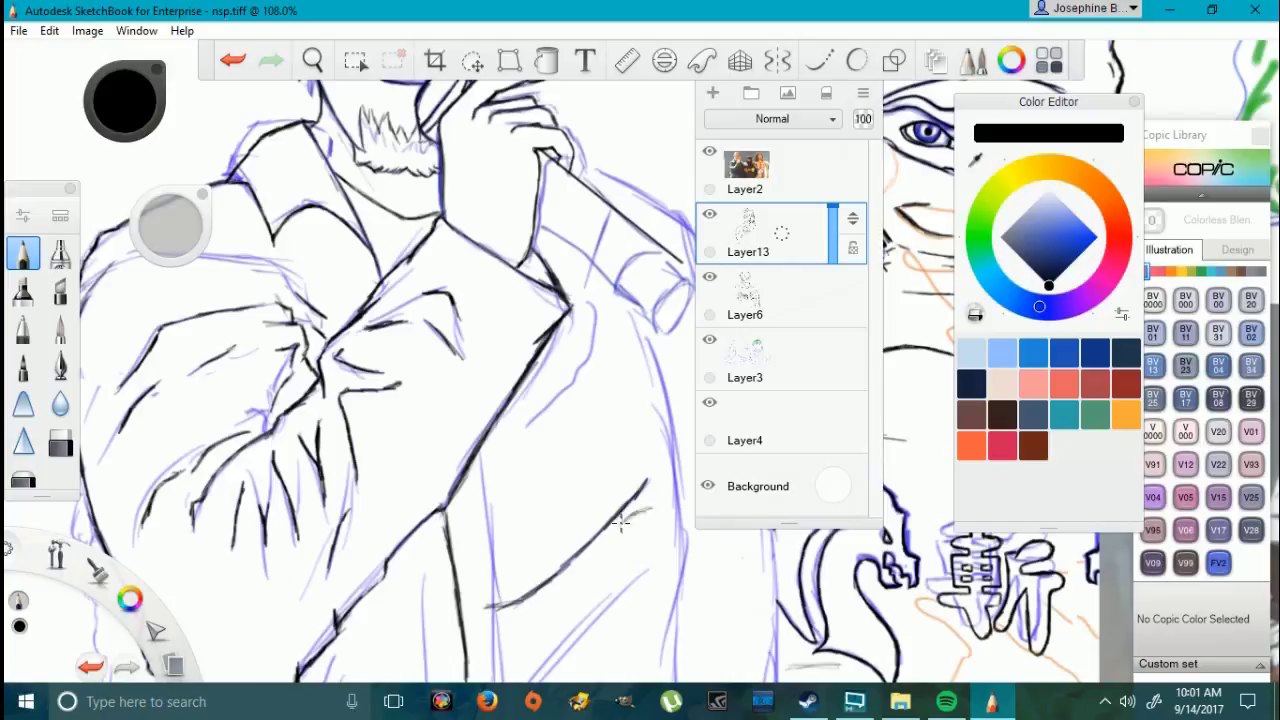
scroll(640, 551, down, 3)
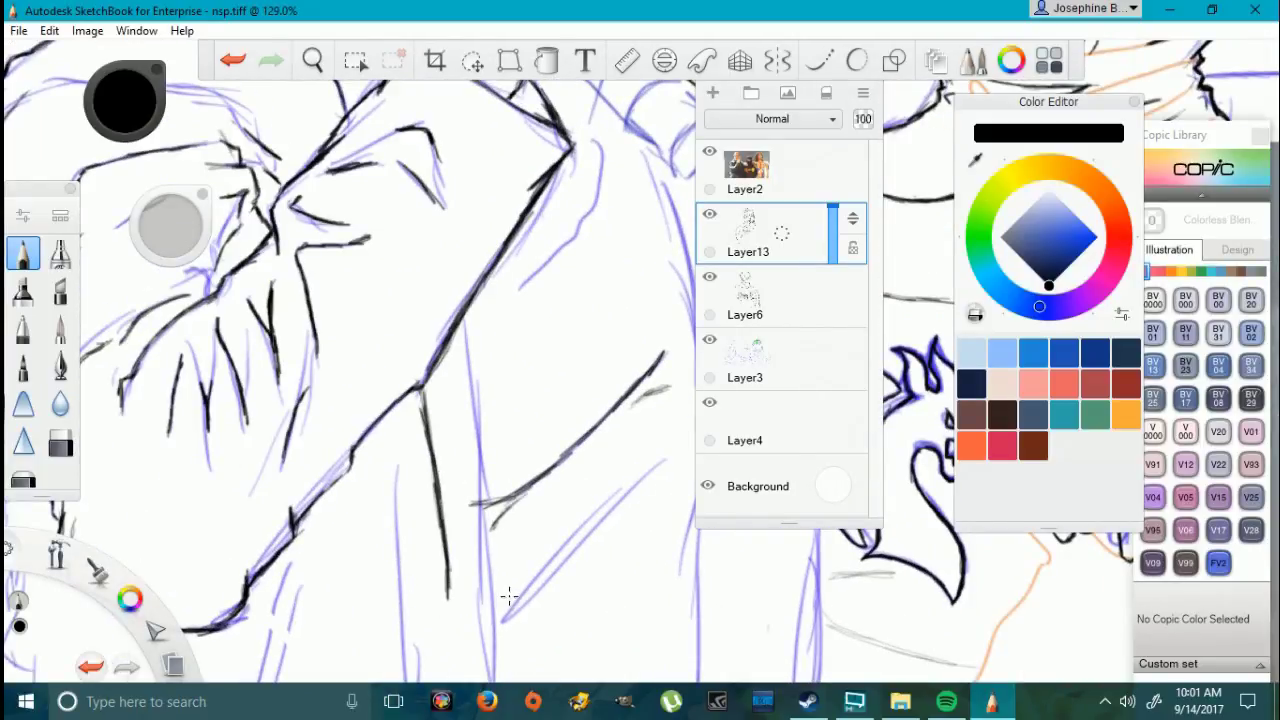
drag(510, 594, 620, 498)
key(ctrl+z)
mouse_move(672, 446)
mouse_down()
mouse_move(528, 556)
mouse_move(549, 575)
mouse_move(602, 522)
mouse_up()
mouse_move(522, 294)
mouse_down()
mouse_move(595, 203)
mouse_move(595, 143)
mouse_move(612, 174)
mouse_up()
drag(532, 320, 552, 272)
Step: Extend the vertical jacket line down to the bottom edge of the canvas
scroll(600, 445, down, 7)
scroll(560, 518, up, 5)
drag(534, 459, 531, 303)
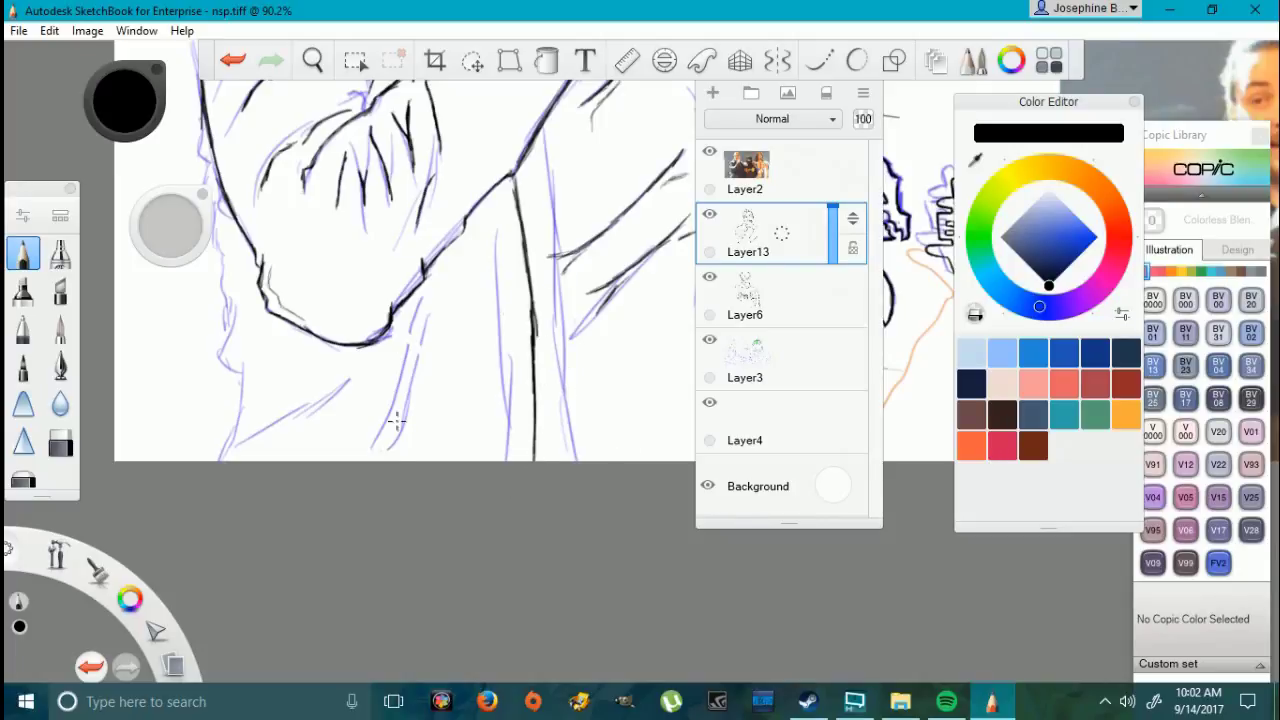
Step: Ink the jacket fold hanging below the elbow and the diagonal crease near the bottom edge of the canvas
drag(402, 408, 420, 305)
drag(412, 384, 370, 448)
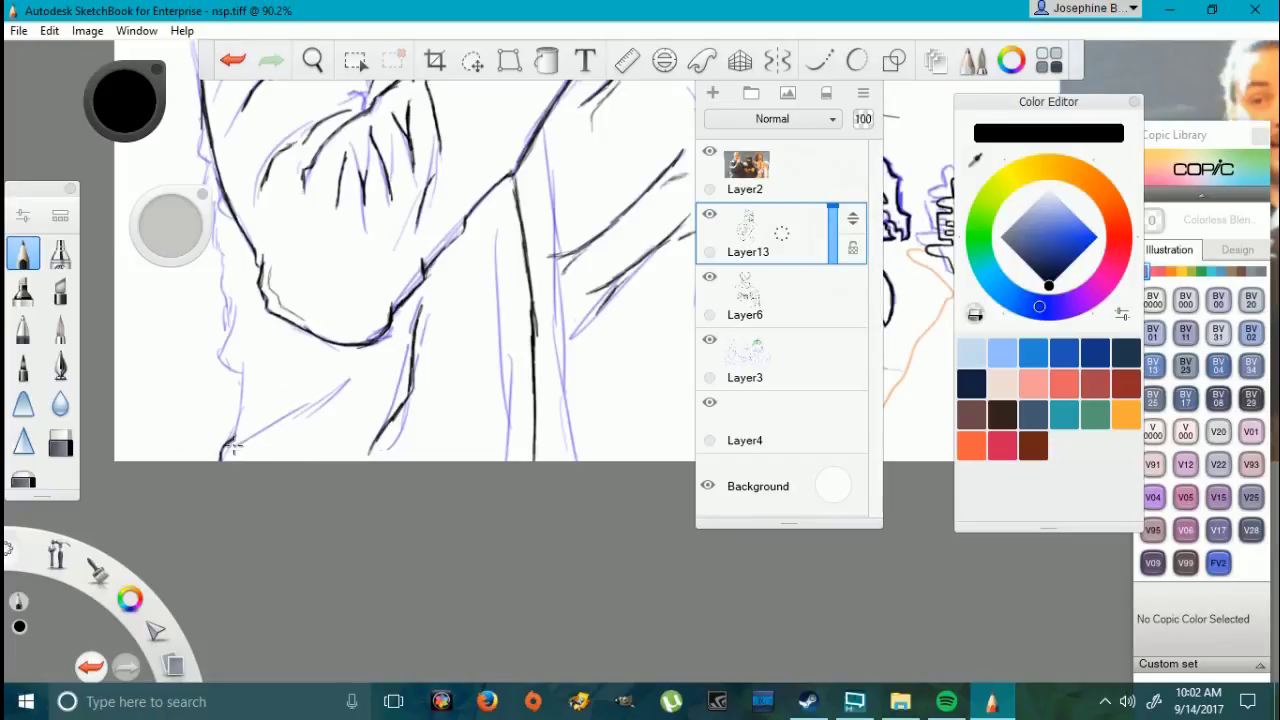
drag(250, 438, 298, 406)
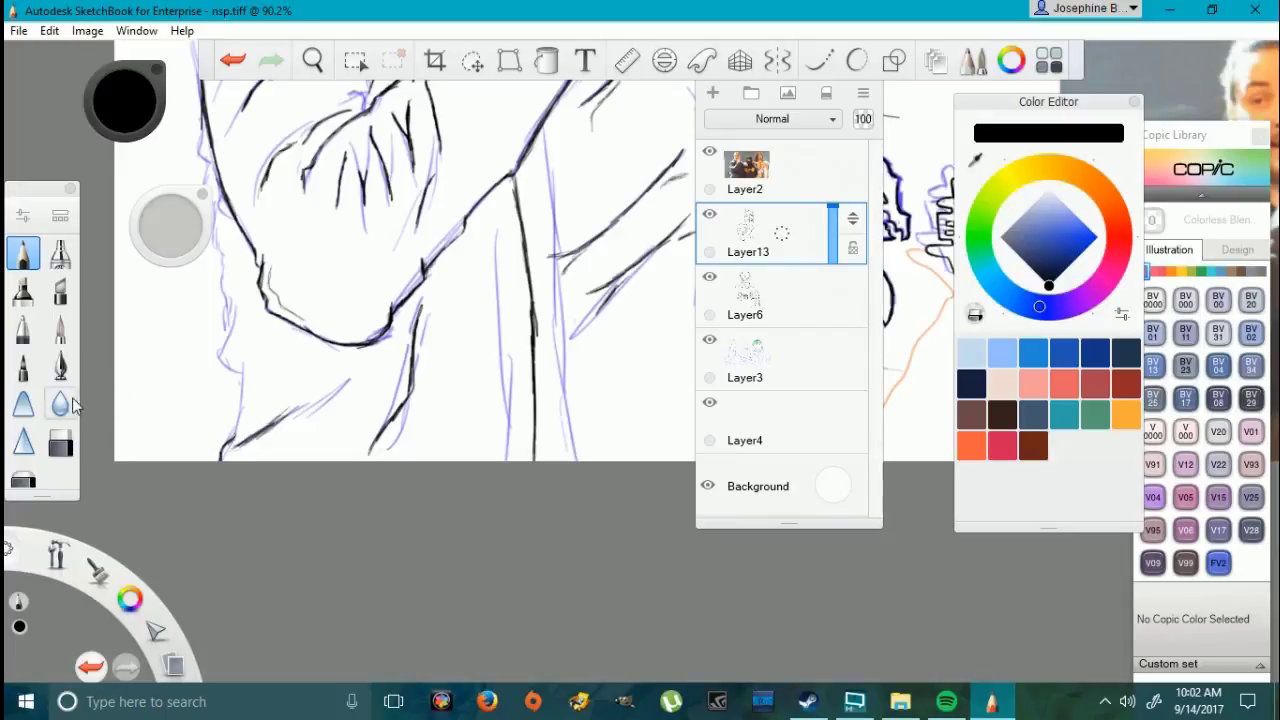
key(e)
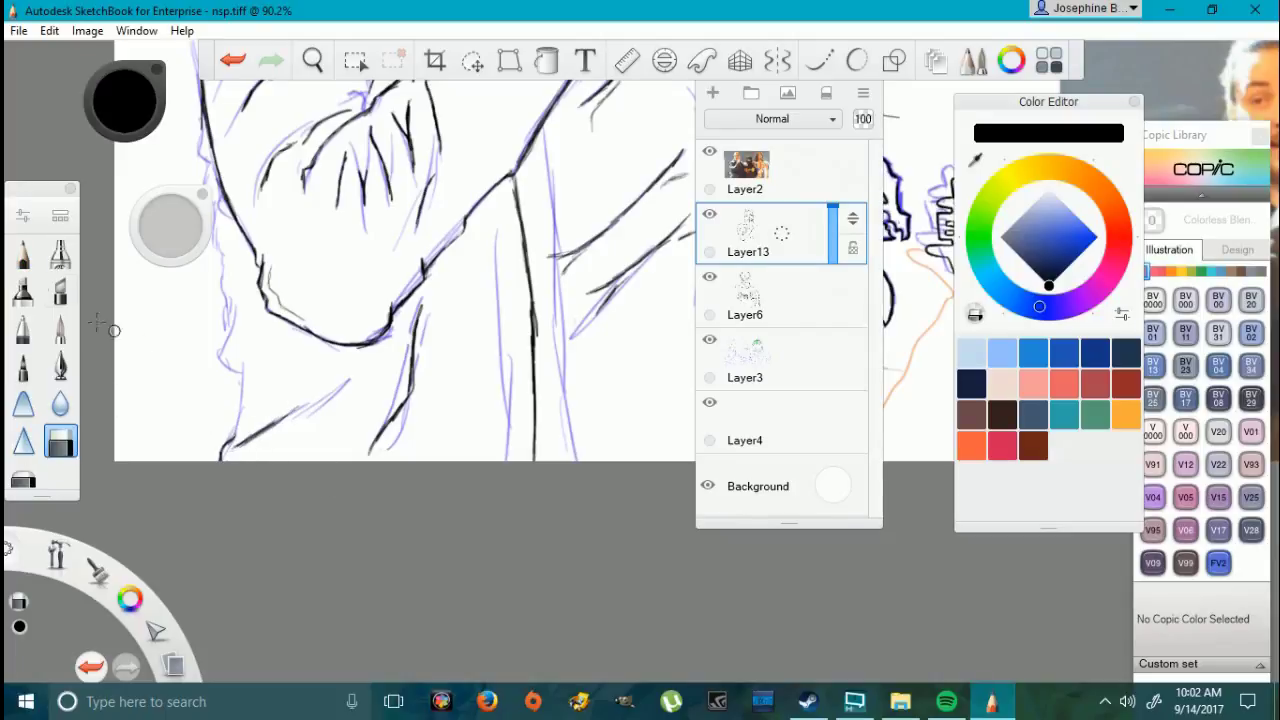
key(e)
drag(303, 420, 350, 381)
Step: Ink the jacket's outer back contour from the bottom edge of the canvas up behind the sleeve
drag(239, 436, 232, 441)
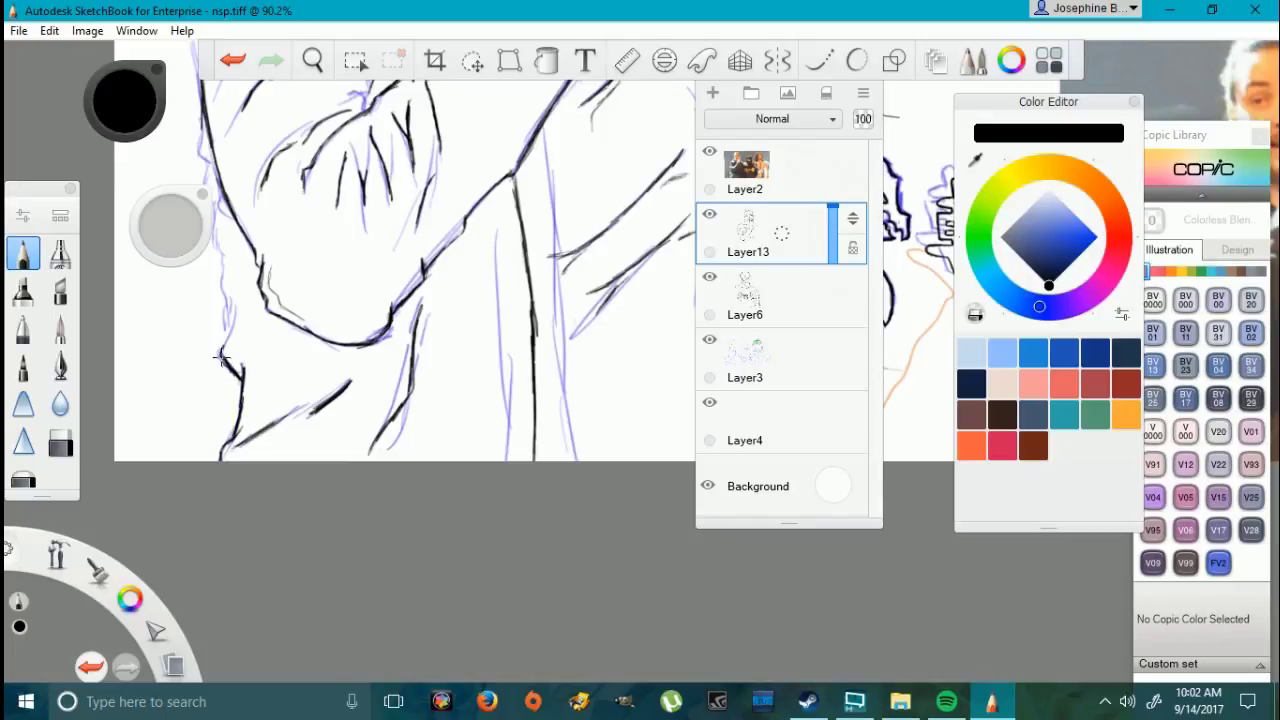
drag(222, 357, 229, 320)
scroll(245, 320, down, 8)
scroll(217, 288, up, 10)
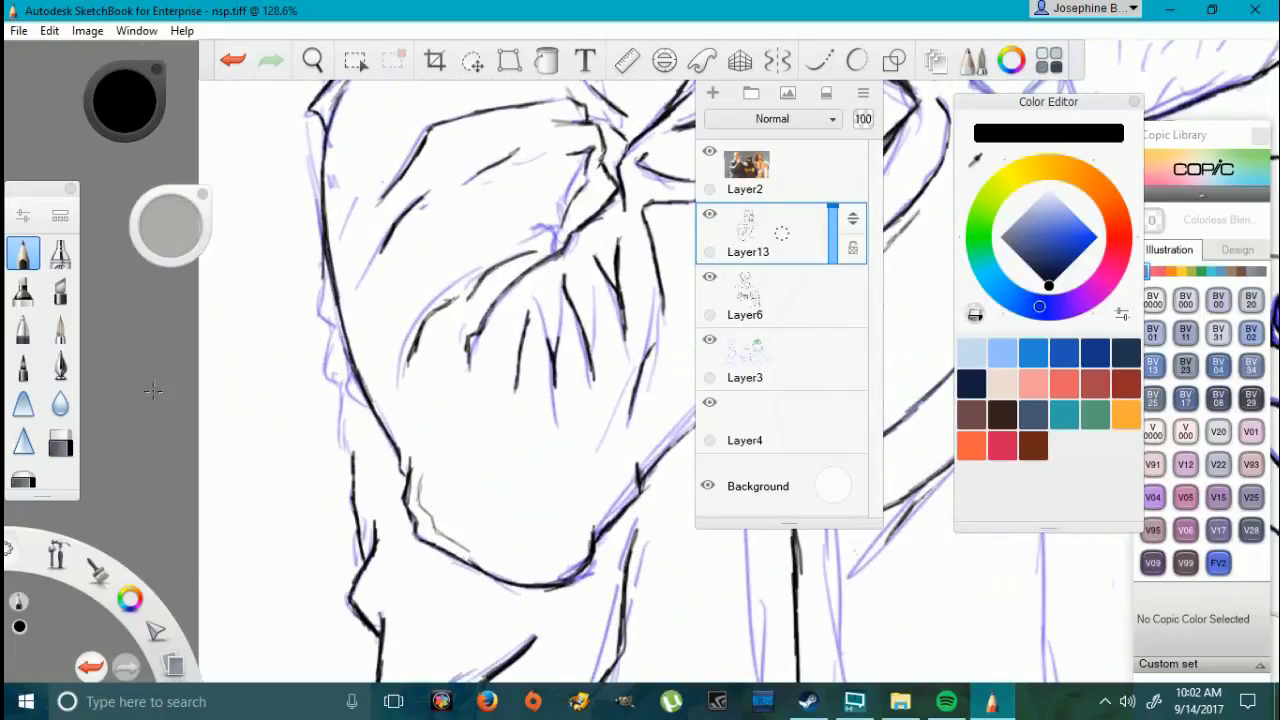
drag(321, 270, 349, 462)
drag(347, 372, 351, 470)
drag(343, 346, 349, 446)
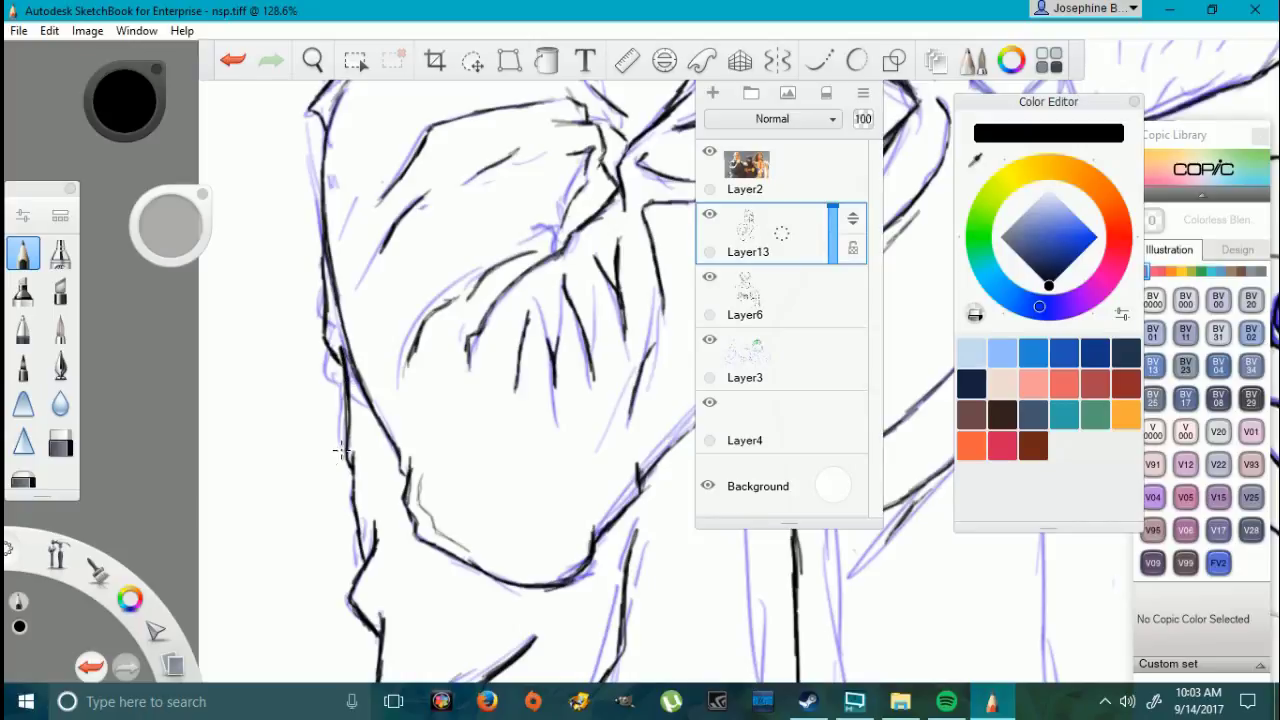
Step: Ink the inner vertical edge of the jacket's open front panel, with its small fold, down to the bottom edge of the canvas
scroll(340, 450, down, 5)
scroll(530, 552, up, 5)
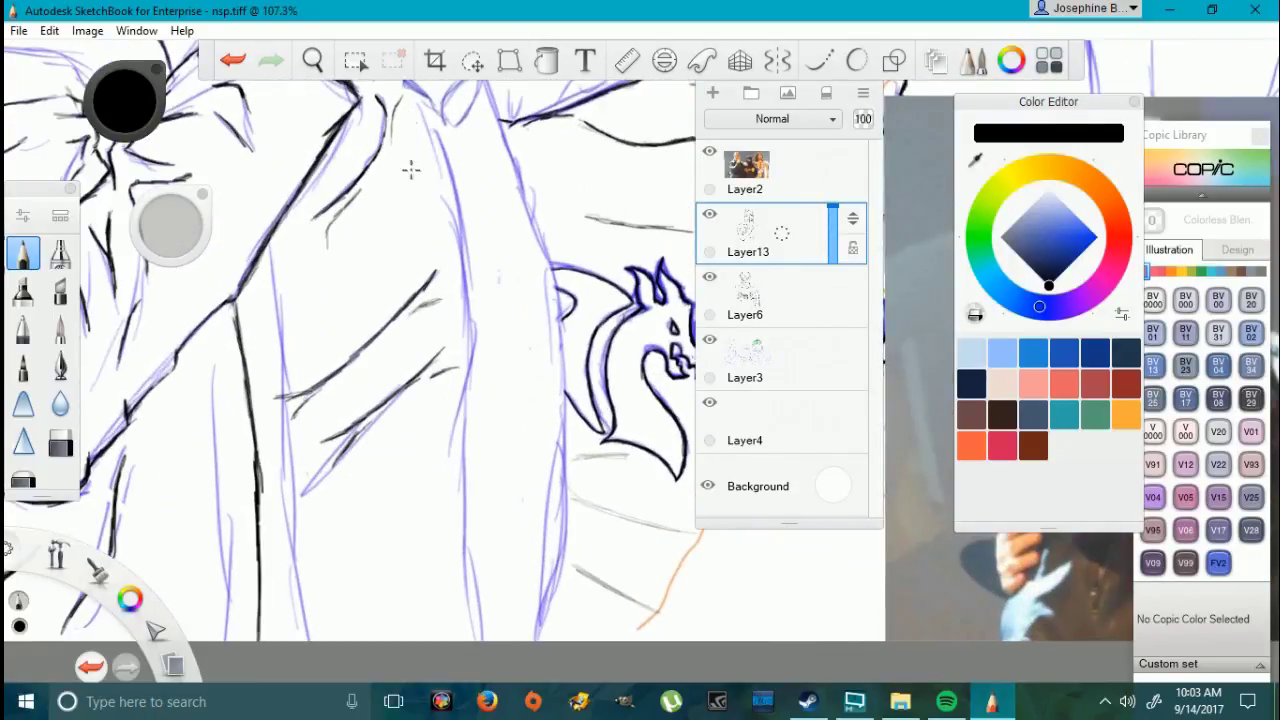
mouse_move(470, 319)
mouse_down()
mouse_move(474, 362)
mouse_move(452, 440)
mouse_move(452, 428)
mouse_up()
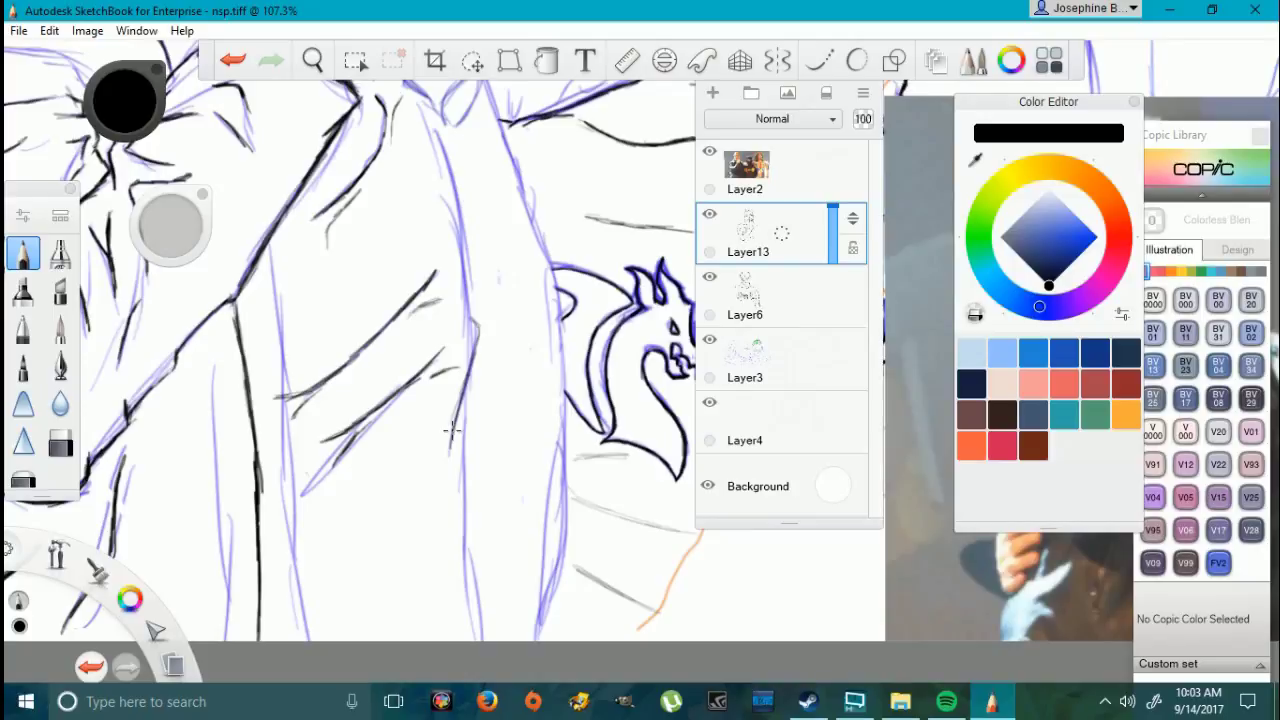
drag(470, 376, 466, 452)
drag(473, 586, 462, 428)
mouse_move(467, 552)
mouse_down()
mouse_move(477, 638)
mouse_move(469, 570)
mouse_up()
mouse_move(468, 326)
mouse_down()
mouse_move(447, 148)
mouse_move(454, 190)
mouse_up()
Step: Ink the jacket's outer contour beside the dragon emblem, from the bottom edge of the canvas upward
drag(537, 643, 558, 512)
mouse_move(563, 323)
mouse_down()
mouse_move(565, 522)
mouse_move(572, 369)
mouse_up()
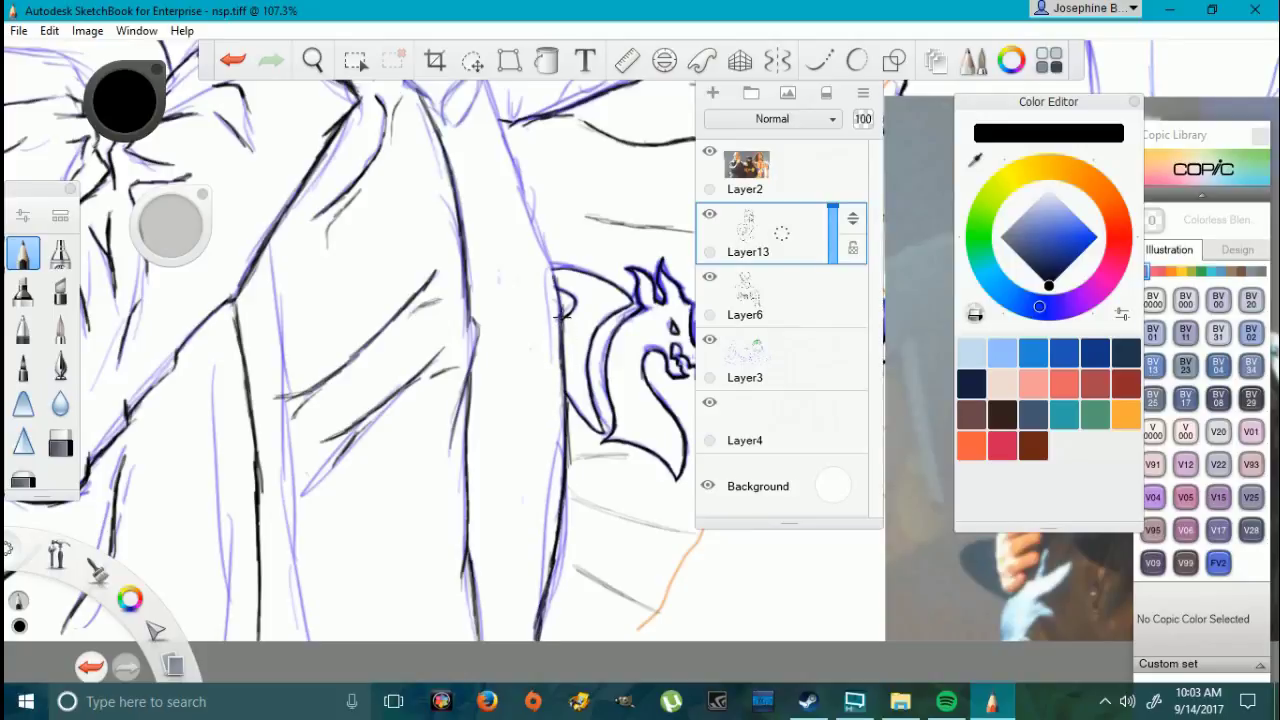
key(e)
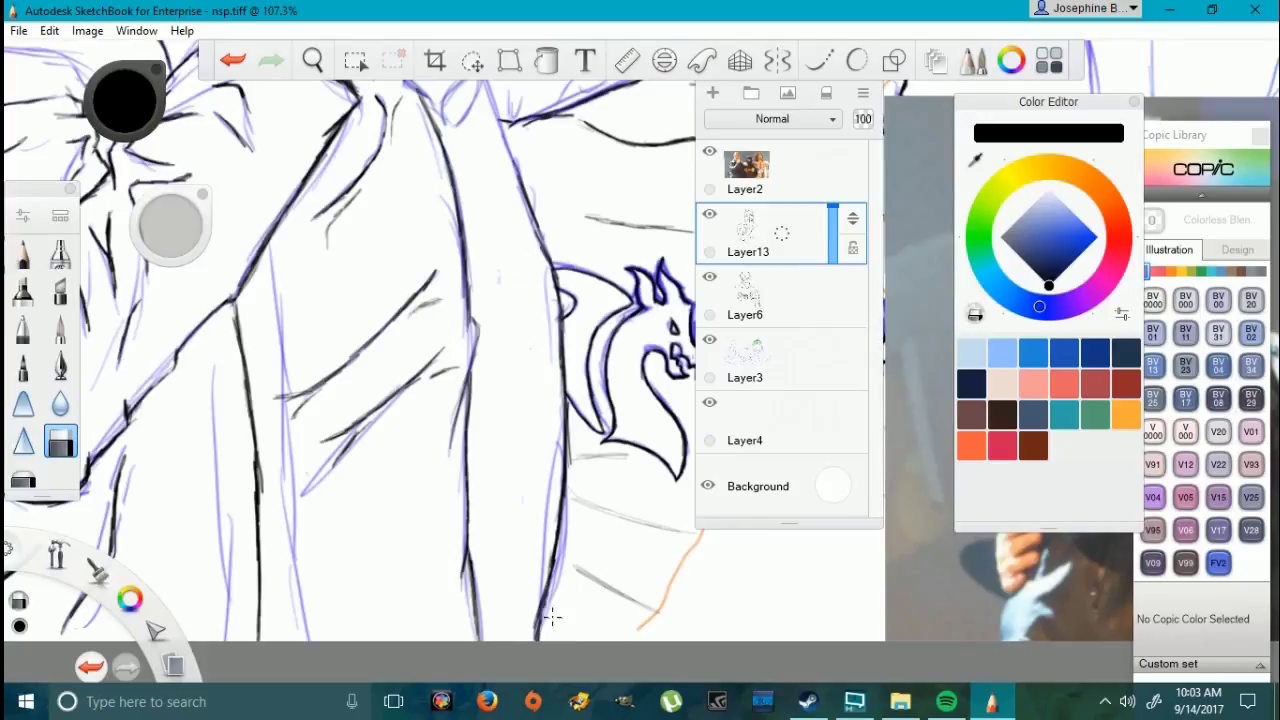
key(e)
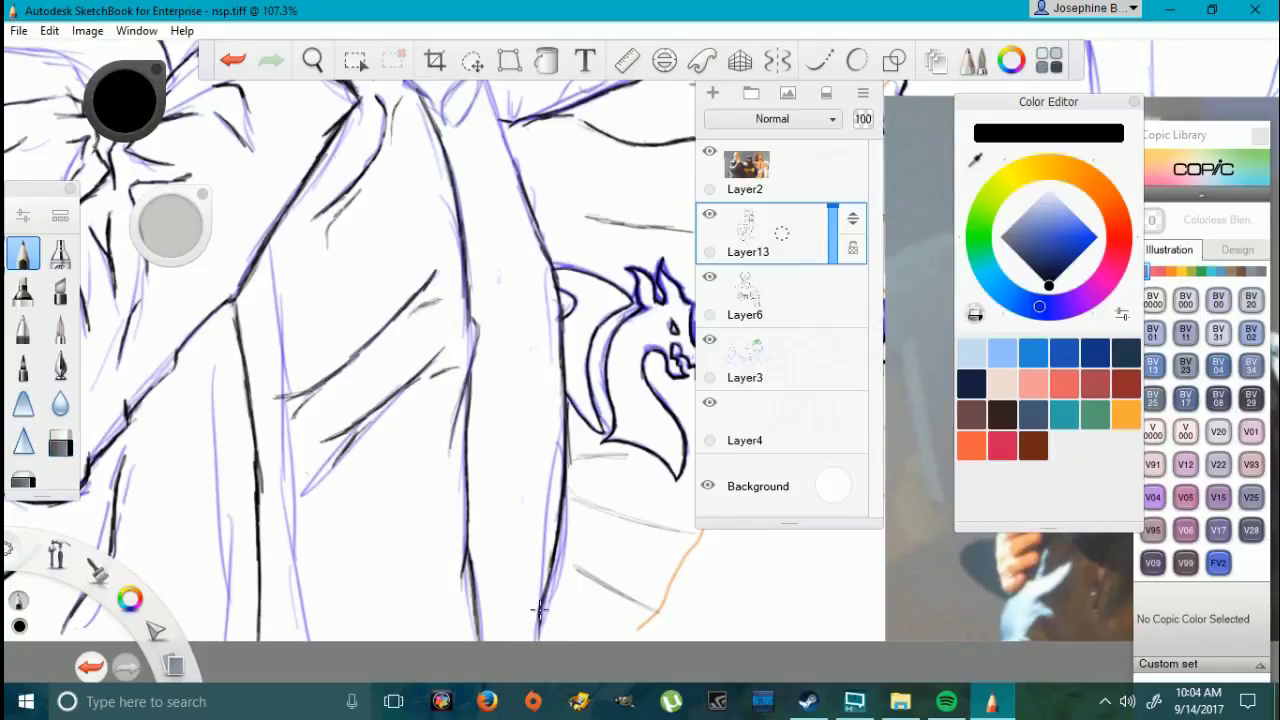
Step: Ink the far shoulder line above the microphone and extend the jacket's outer contour up to the microphone's end
scroll(537, 560, down, 5)
scroll(549, 270, up, 6)
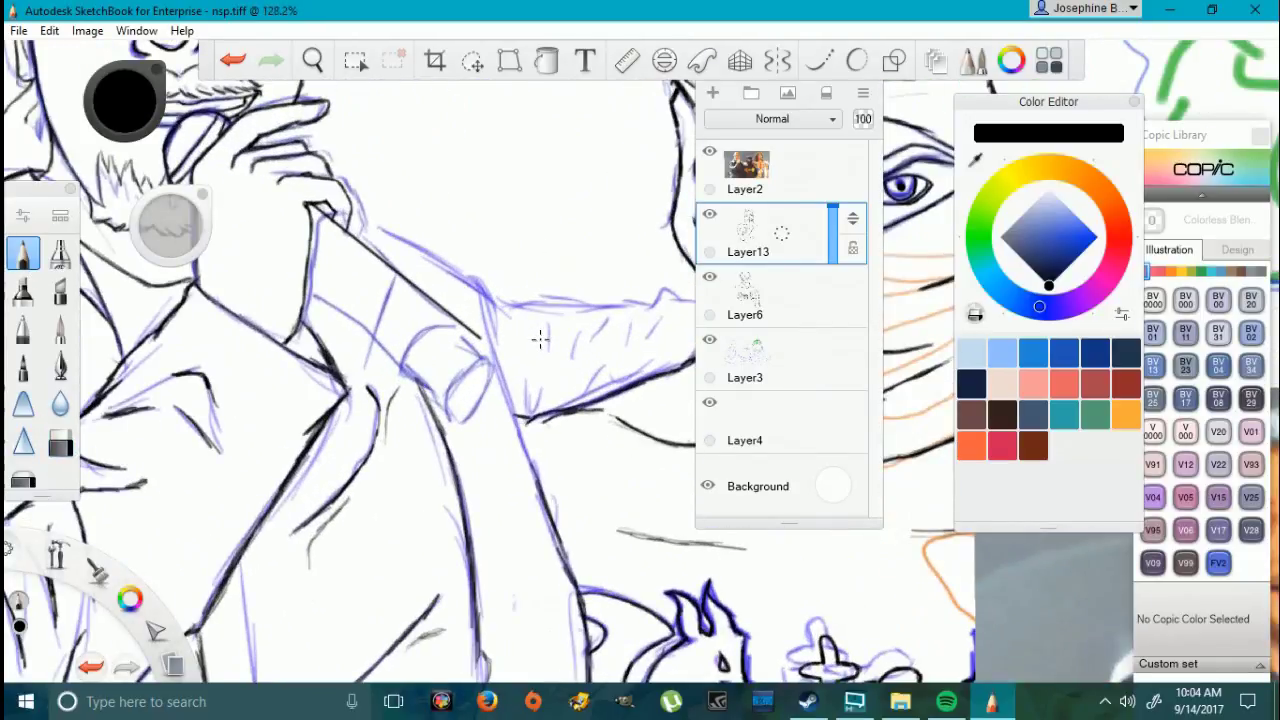
mouse_move(346, 216)
mouse_down()
mouse_move(452, 274)
mouse_move(432, 262)
mouse_up()
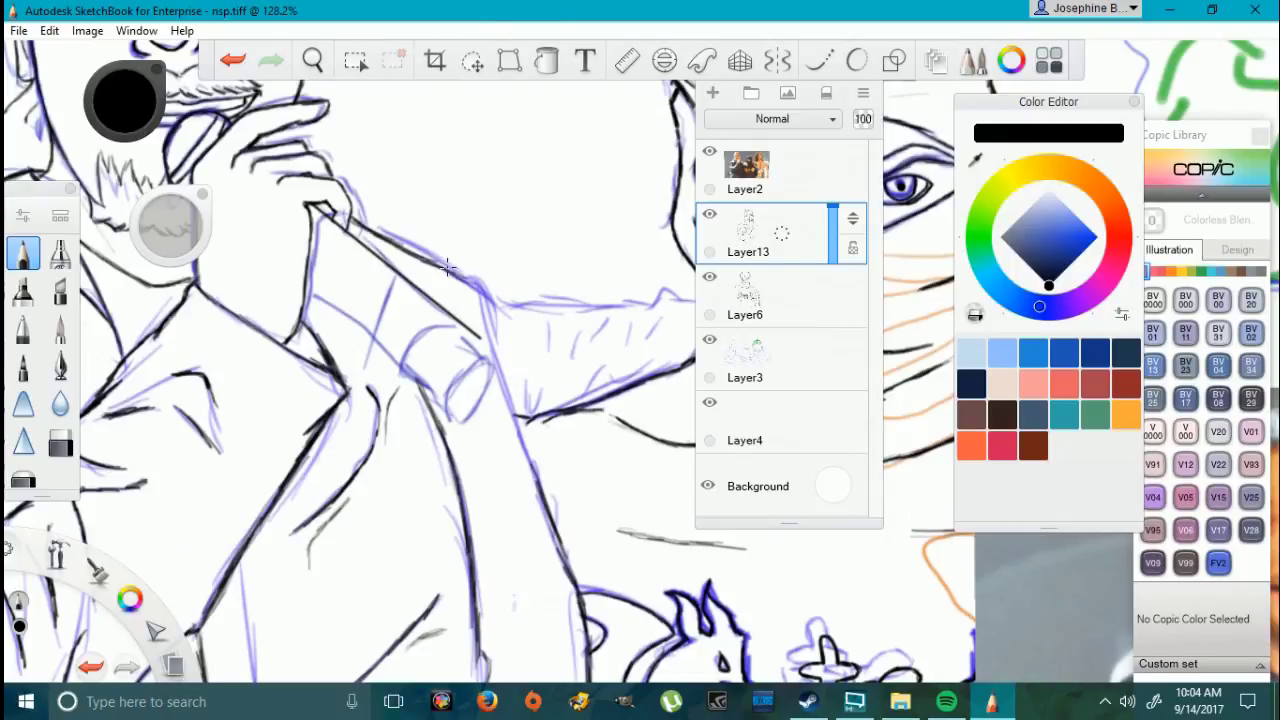
drag(447, 266, 428, 256)
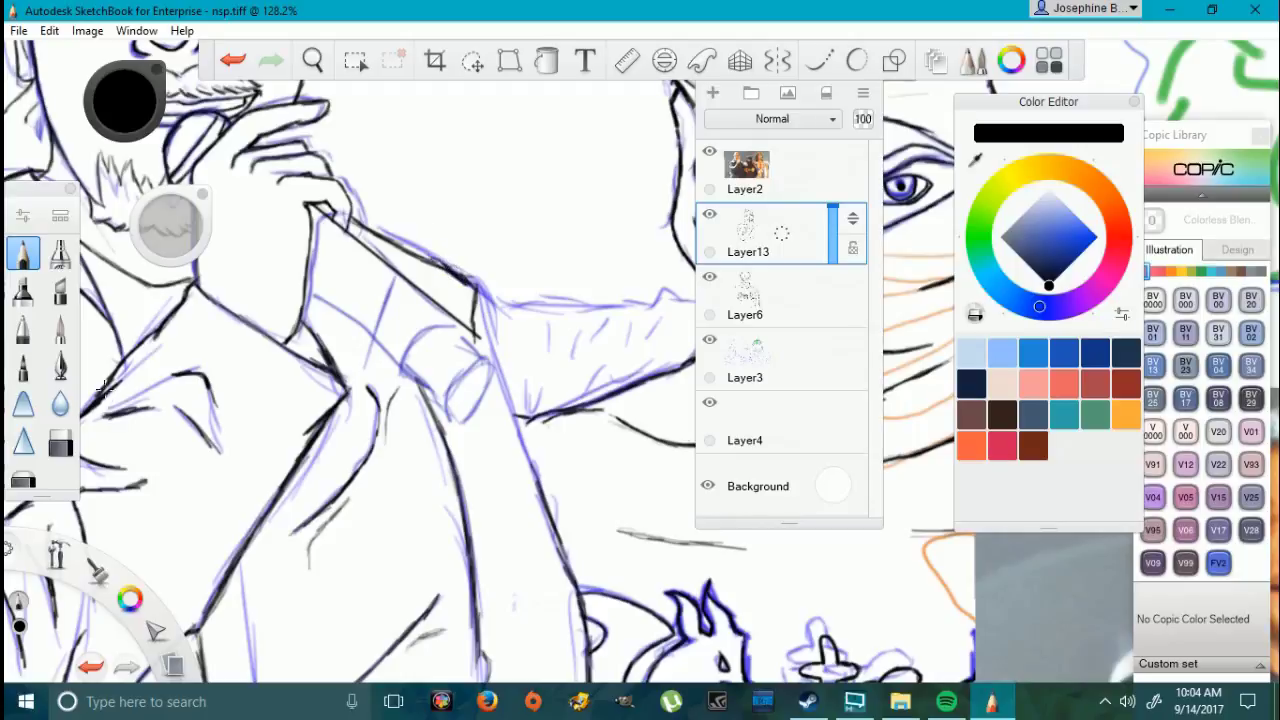
key(e)
key(e)
drag(570, 578, 502, 405)
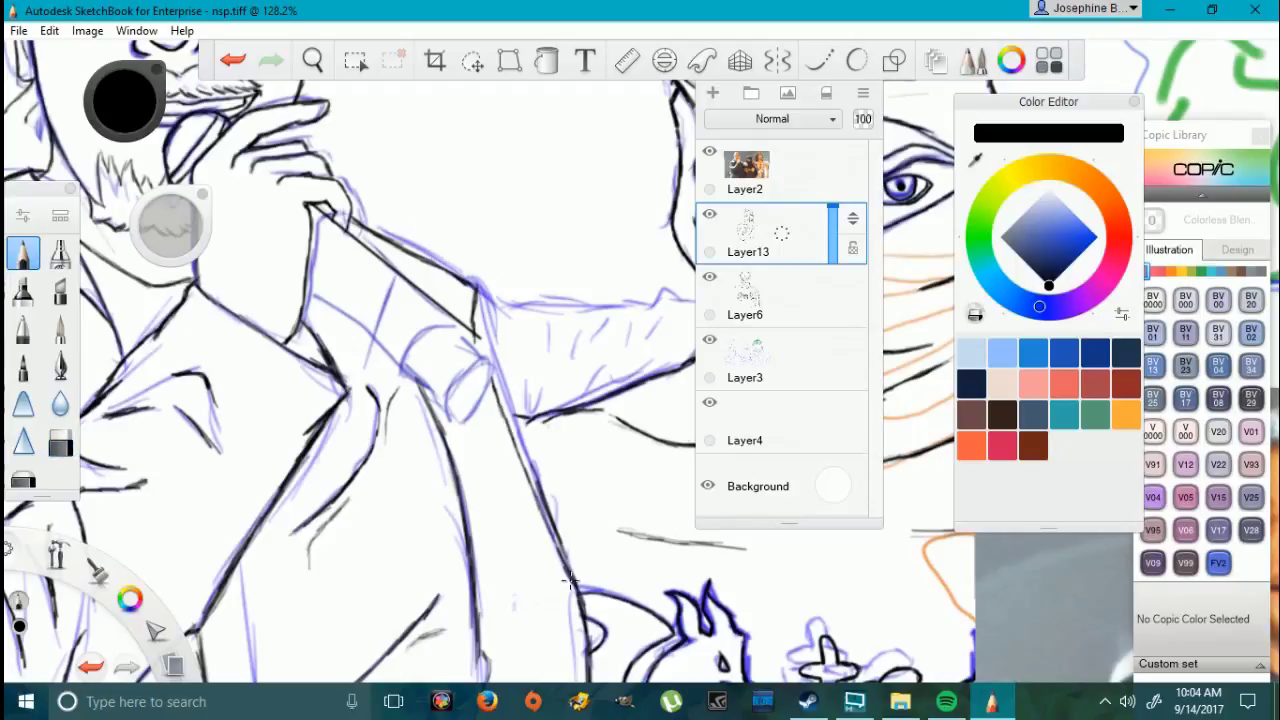
Step: Clean up the lines at the microphone's lower end and ink its elliptical end cap
click(60, 441)
mouse_move(463, 346)
mouse_down()
mouse_move(492, 372)
mouse_move(470, 395)
mouse_move(495, 355)
mouse_move(474, 403)
mouse_move(466, 320)
mouse_move(501, 352)
mouse_up()
click(18, 258)
click(60, 441)
key(e)
key(e)
key(e)
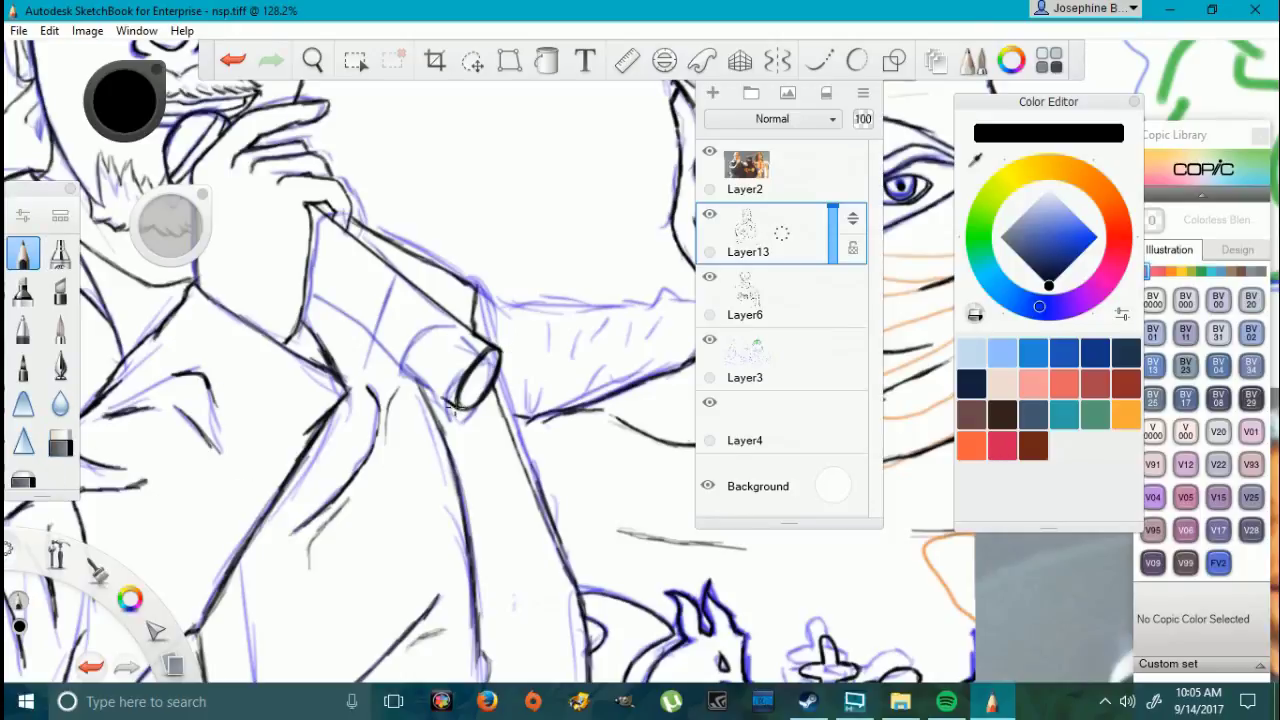
Step: Draw the microphone handle's lower edge with the straight Line tool and ink the curved band across the handle freehand
key(l)
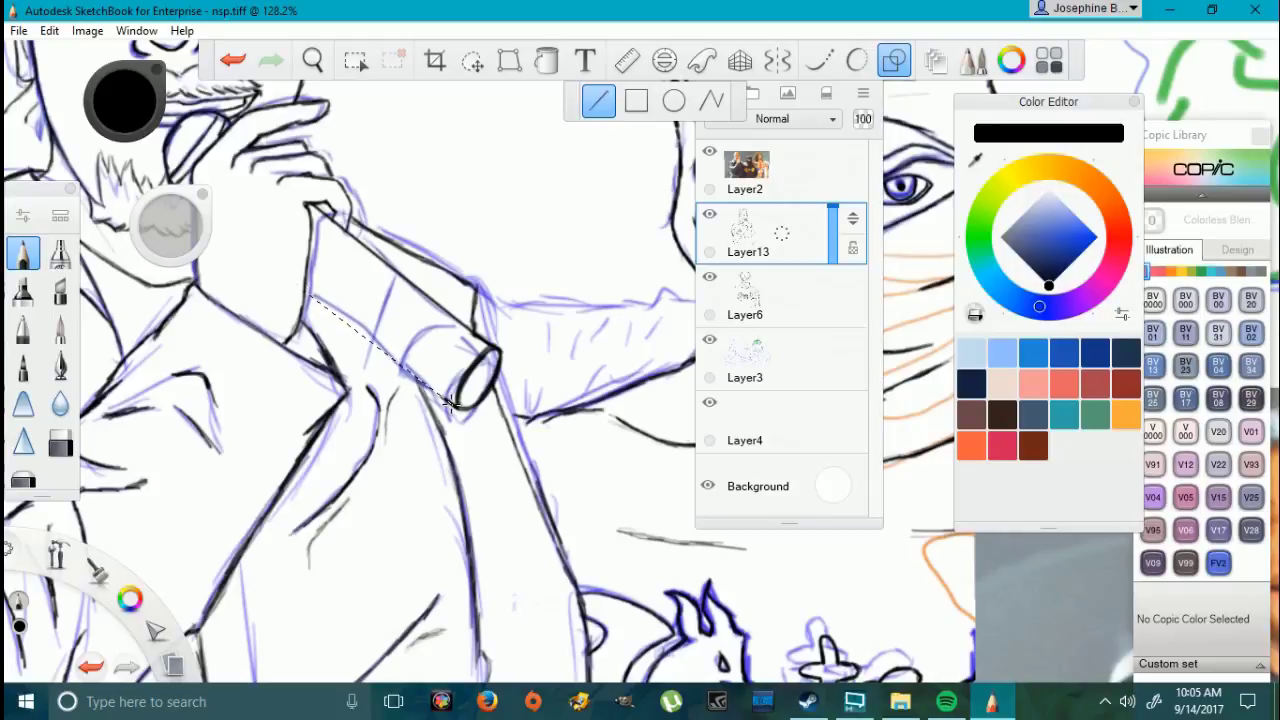
click(450, 403)
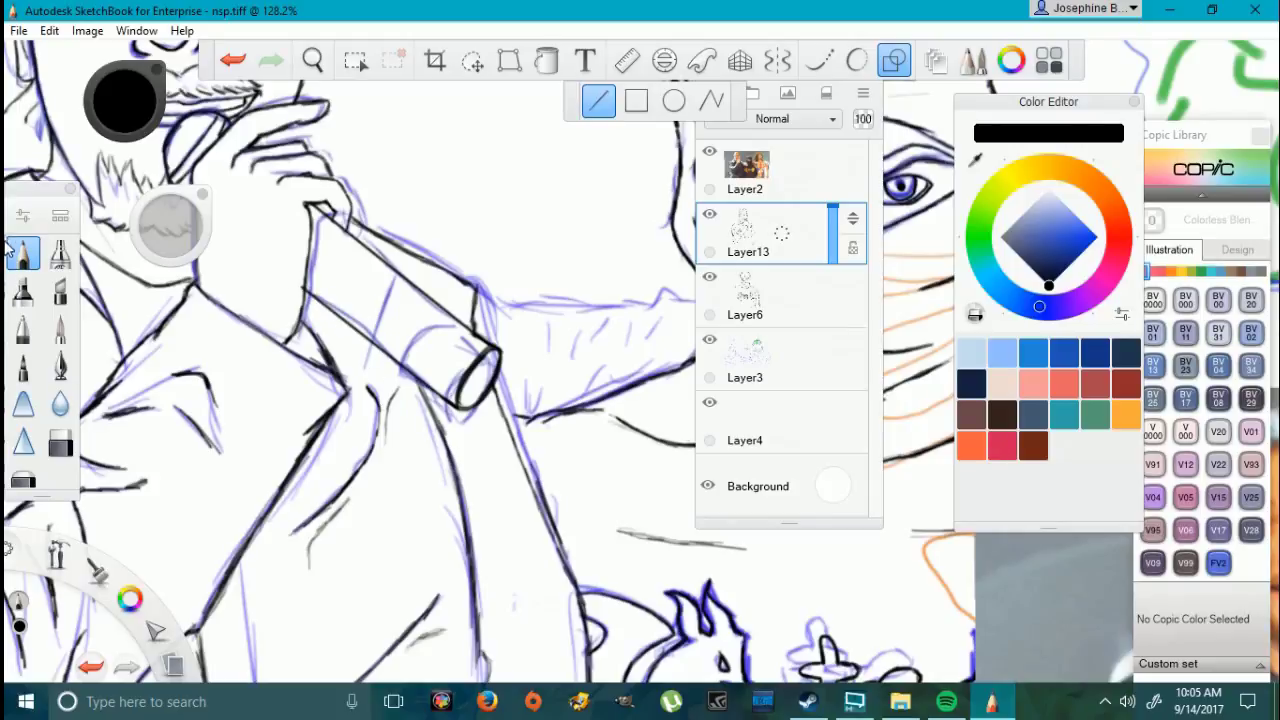
click(893, 60)
mouse_move(413, 368)
mouse_down()
mouse_move(405, 335)
mouse_move(406, 346)
mouse_up()
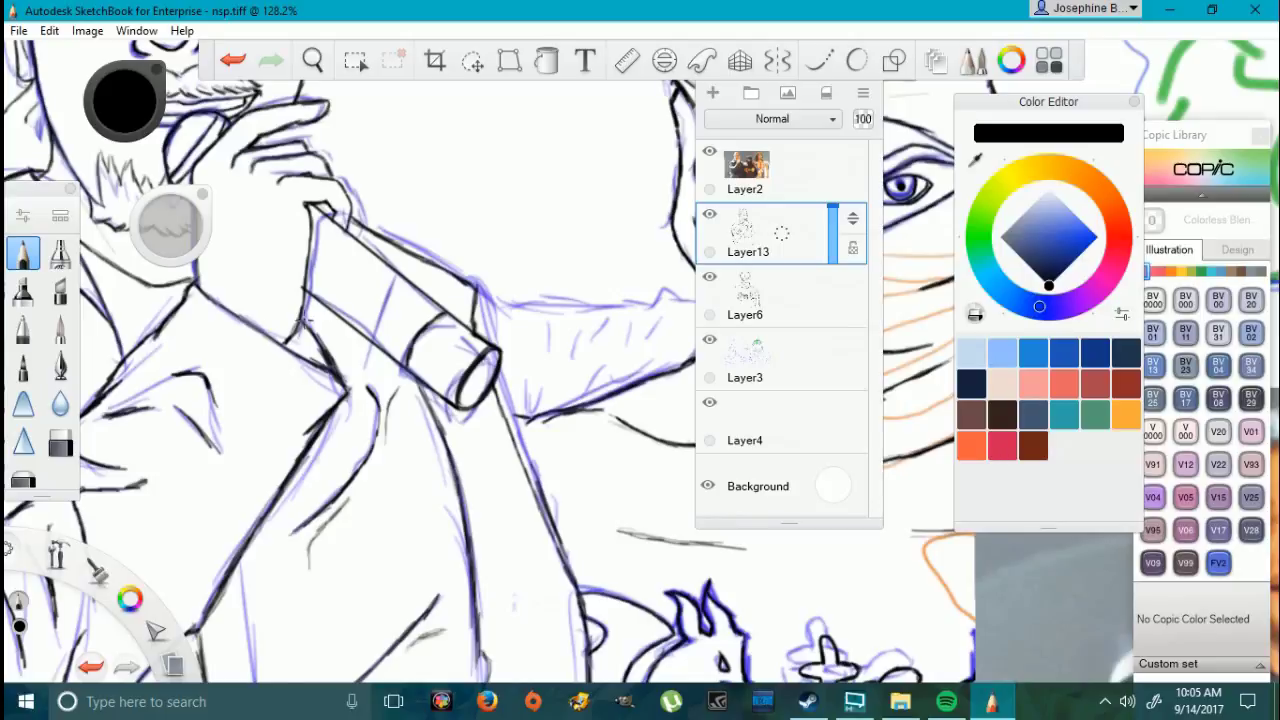
Step: Ink the masked figure's upper arm contour and short sleeve creases between the microphone and the neck, undoing one stroke
scroll(283, 440, down, 5)
scroll(401, 452, up, 5)
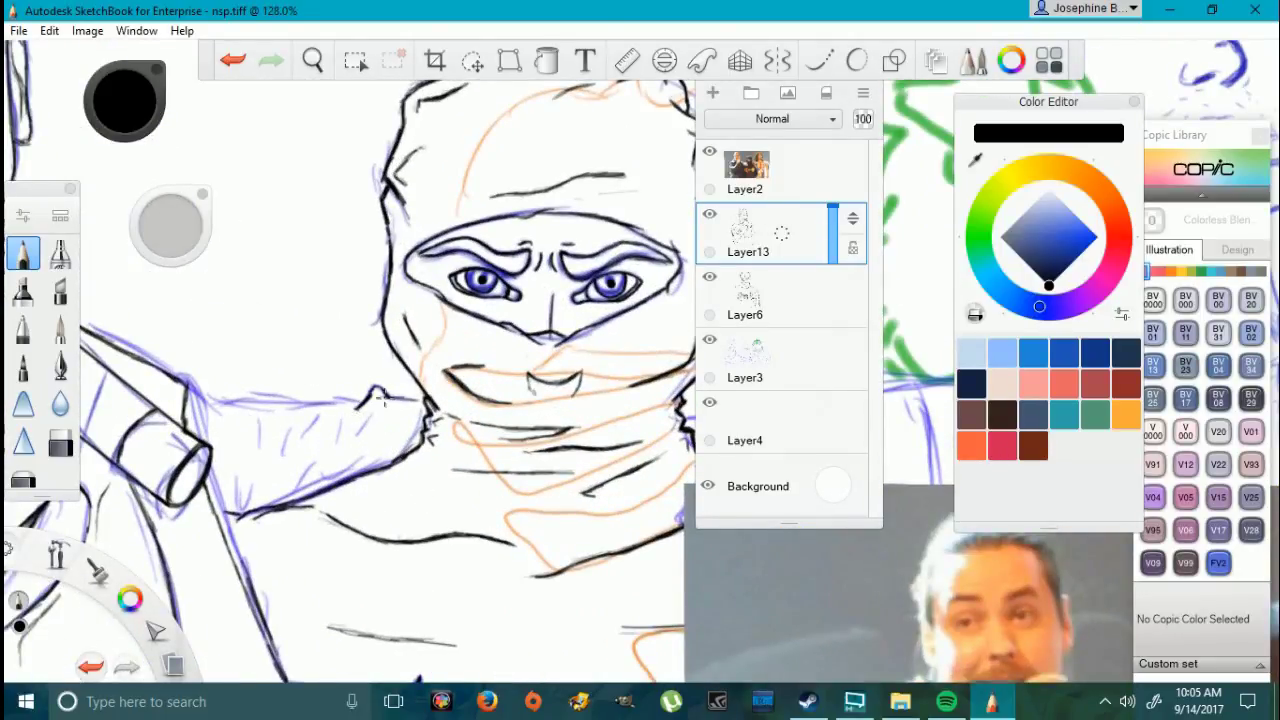
drag(371, 410, 335, 442)
drag(220, 406, 370, 402)
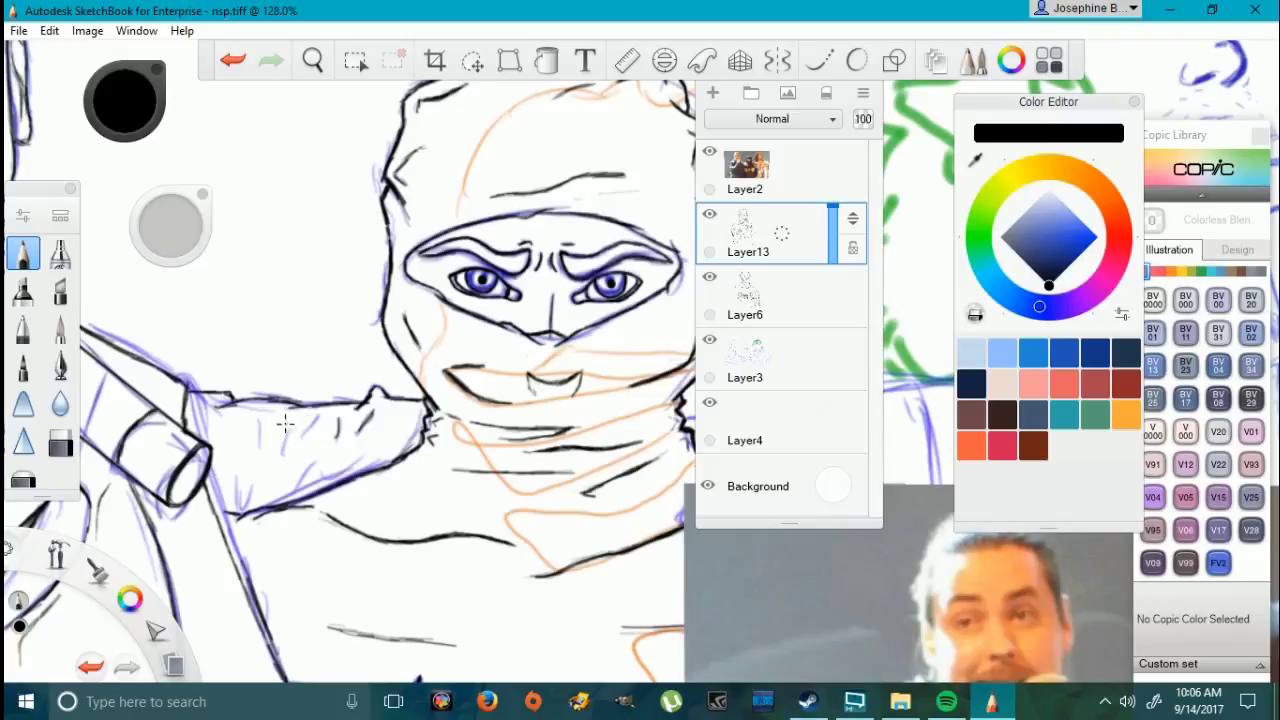
mouse_move(265, 447)
mouse_down()
mouse_move(250, 463)
mouse_move(250, 512)
mouse_move(250, 484)
mouse_move(383, 458)
mouse_move(332, 476)
mouse_up()
key(ctrl+z)
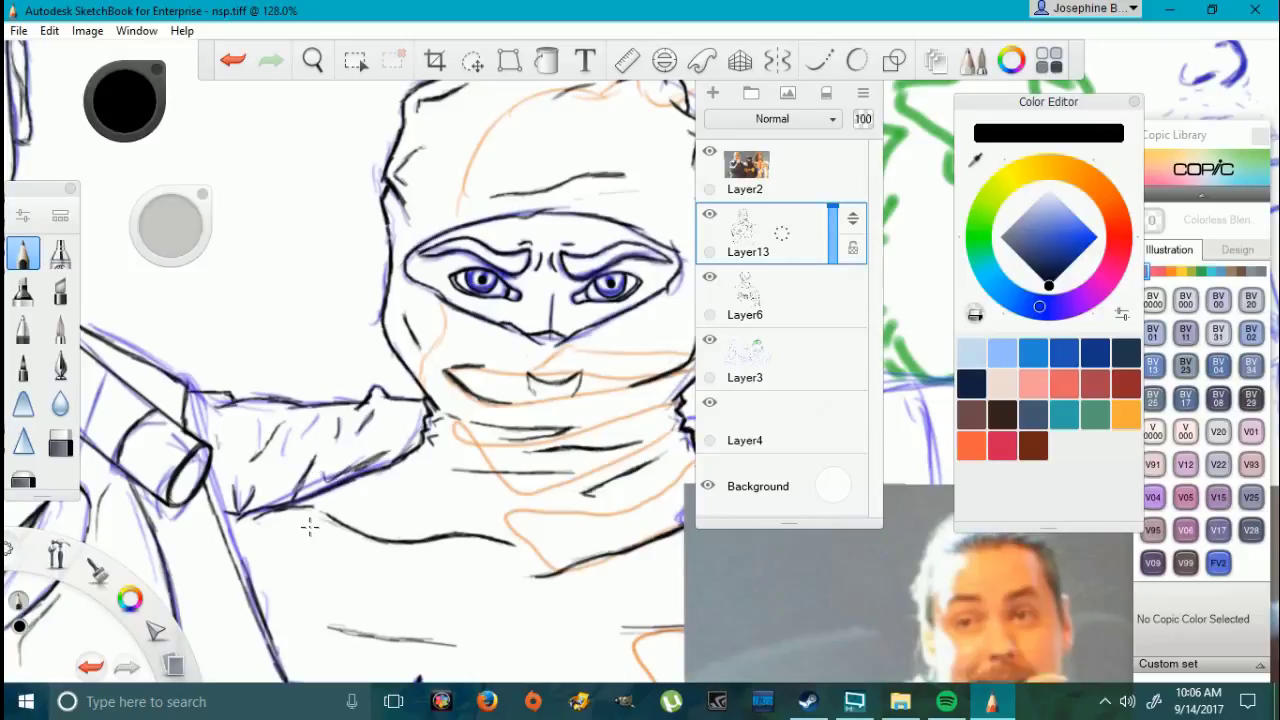
Step: Check the black line art of both figures with the Layer3 sketch hidden, and show the sketch again
scroll(434, 472, down, 5)
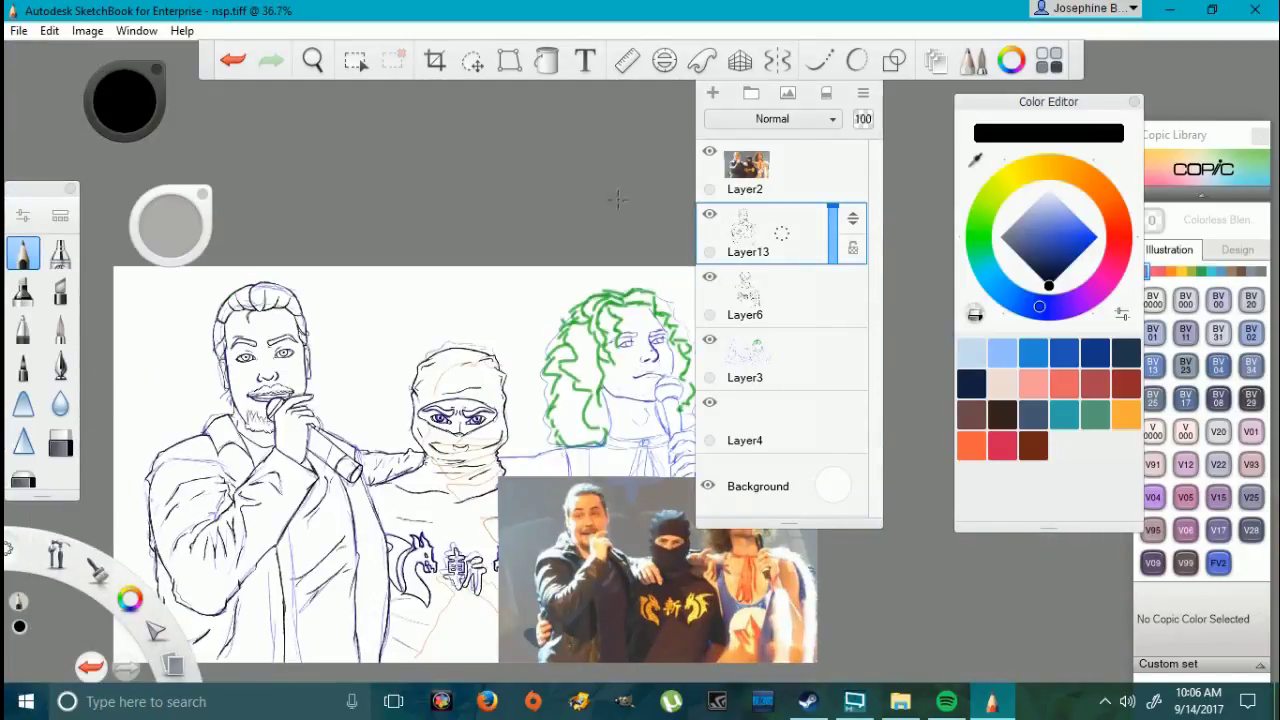
click(711, 341)
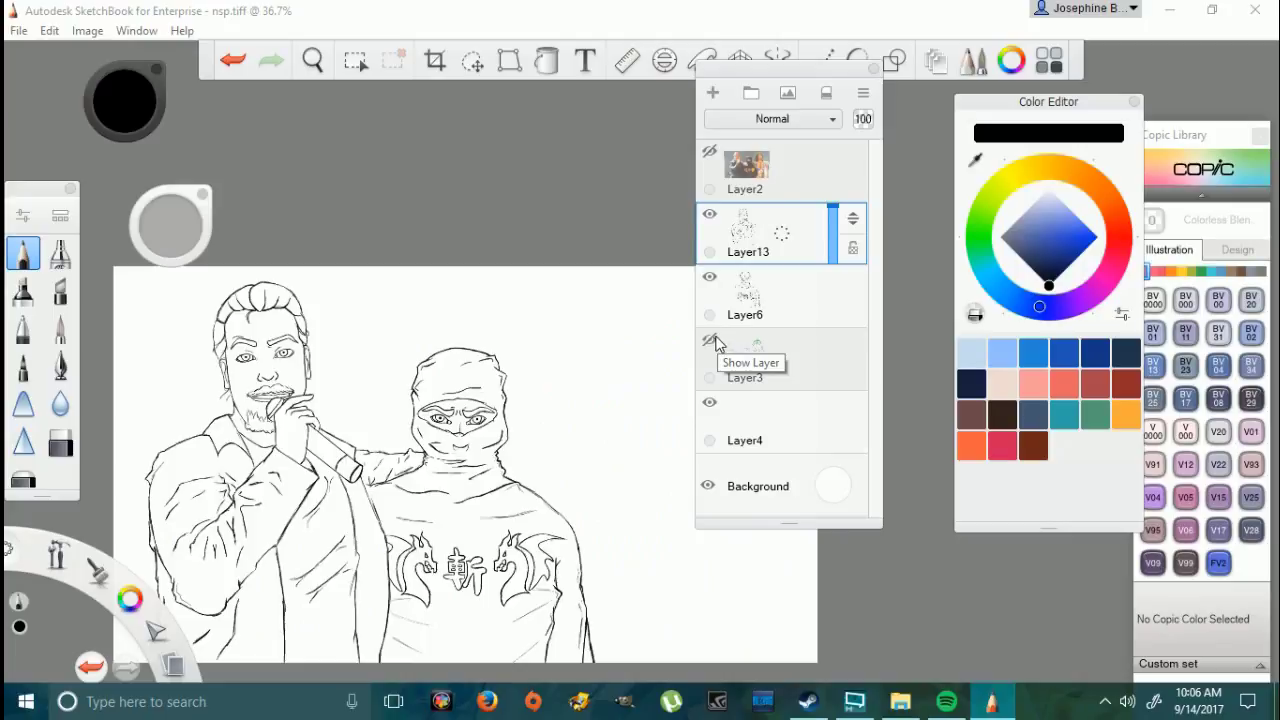
click(711, 341)
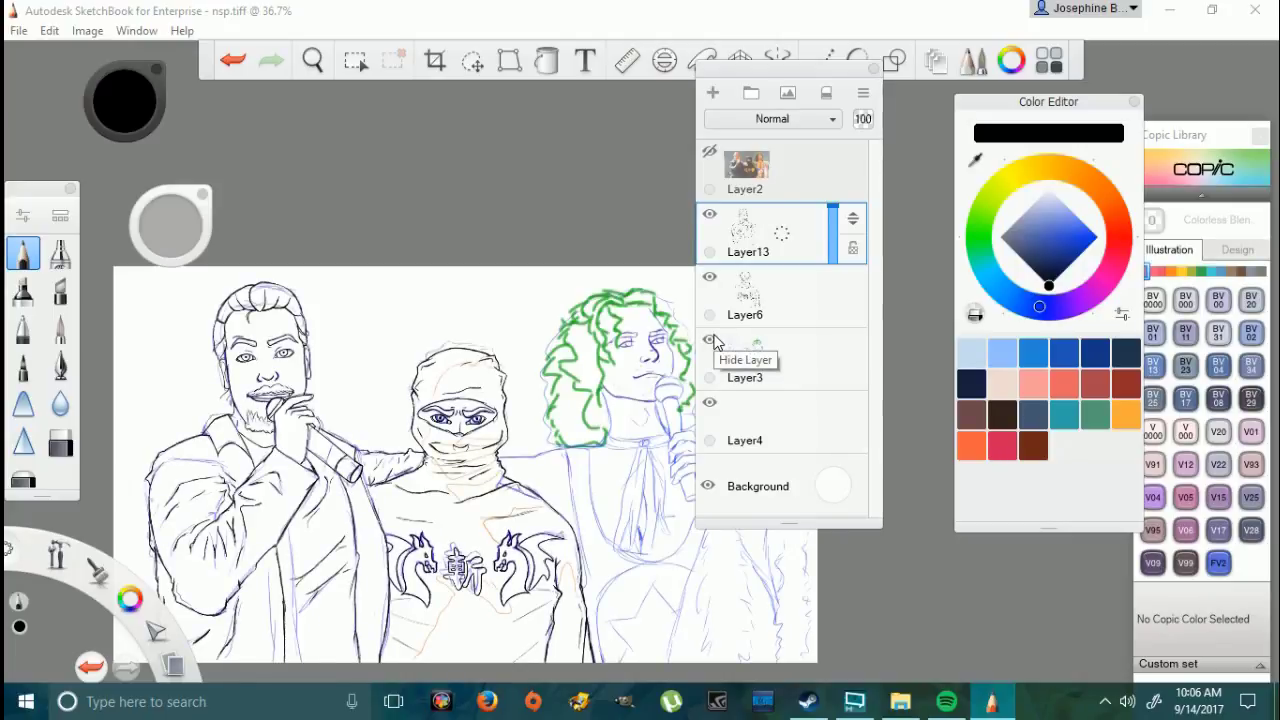
Step: Ink the hair hanging behind the microphone singer's neck, from below the ear to the collar
scroll(195, 365, up, 5)
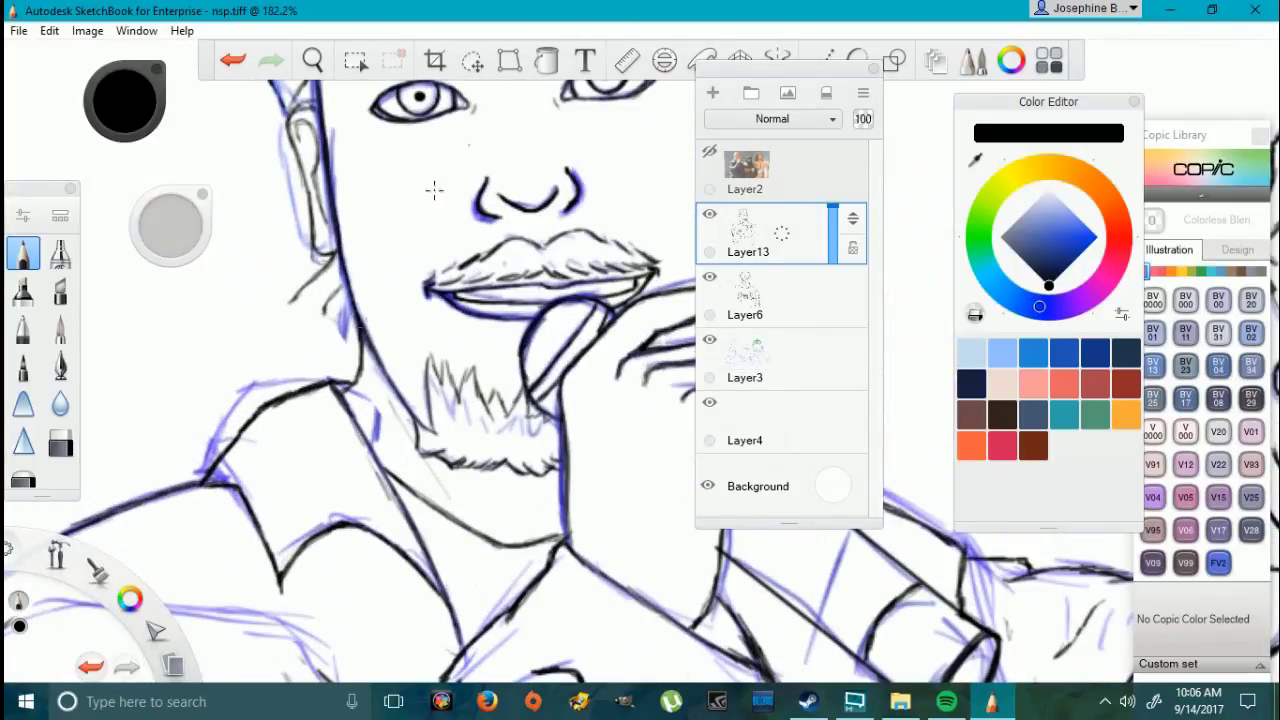
mouse_move(265, 398)
mouse_down()
mouse_move(274, 340)
mouse_move(326, 266)
mouse_move(266, 357)
mouse_move(305, 290)
mouse_move(335, 298)
mouse_move(352, 367)
mouse_move(308, 345)
mouse_move(275, 365)
mouse_move(303, 251)
mouse_up()
scroll(303, 251, down, 5)
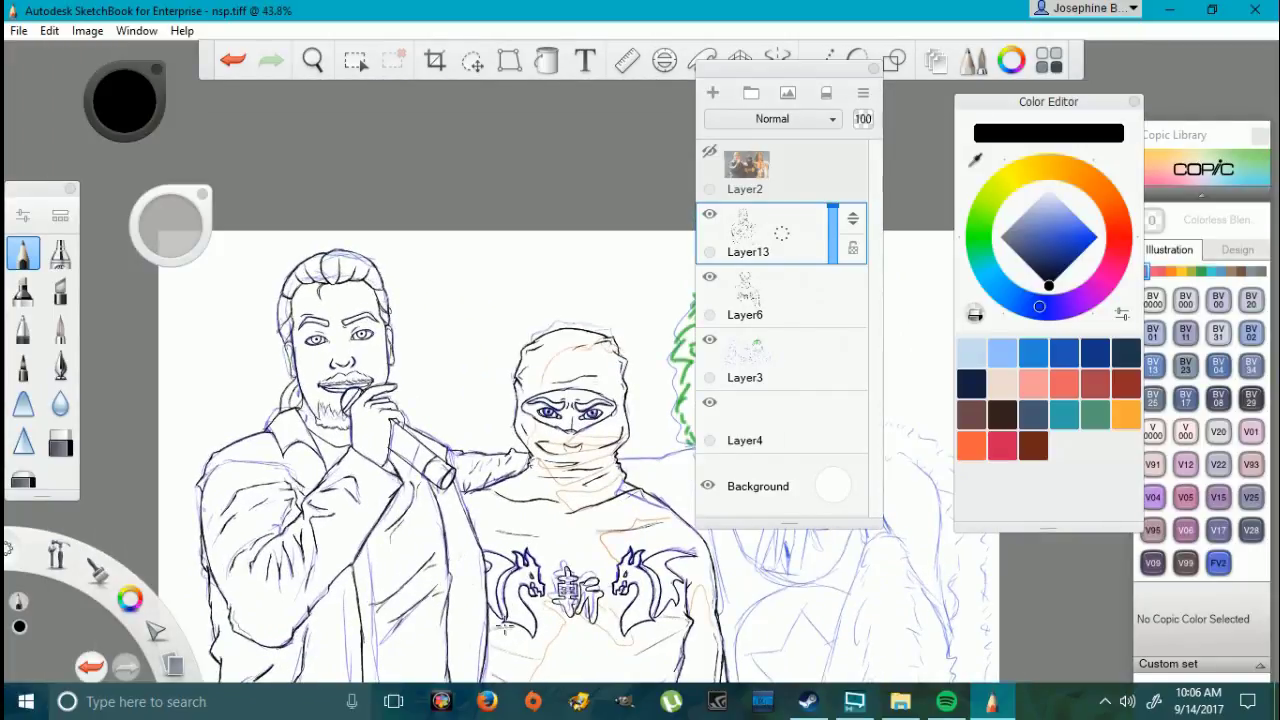
Step: Review the line art without the Layer3 sketch, and examine the curly-haired singer's sketch against the reference photo on Layer2
click(710, 340)
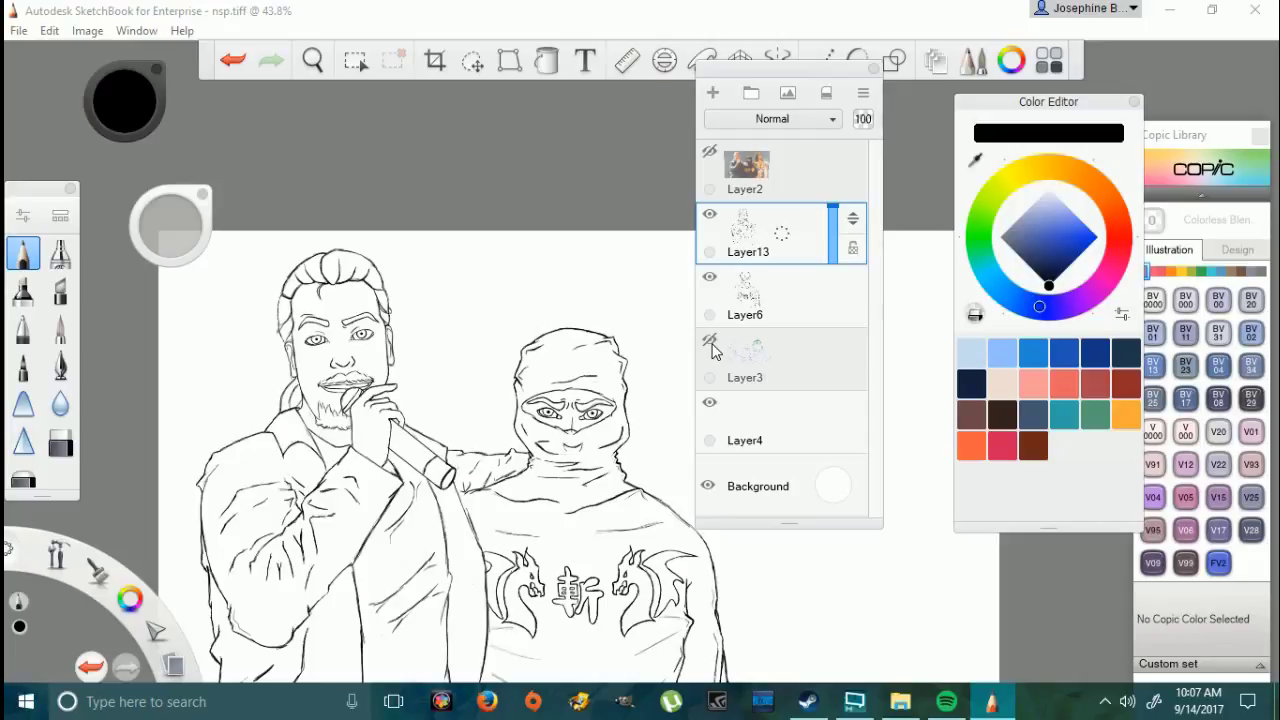
click(710, 345)
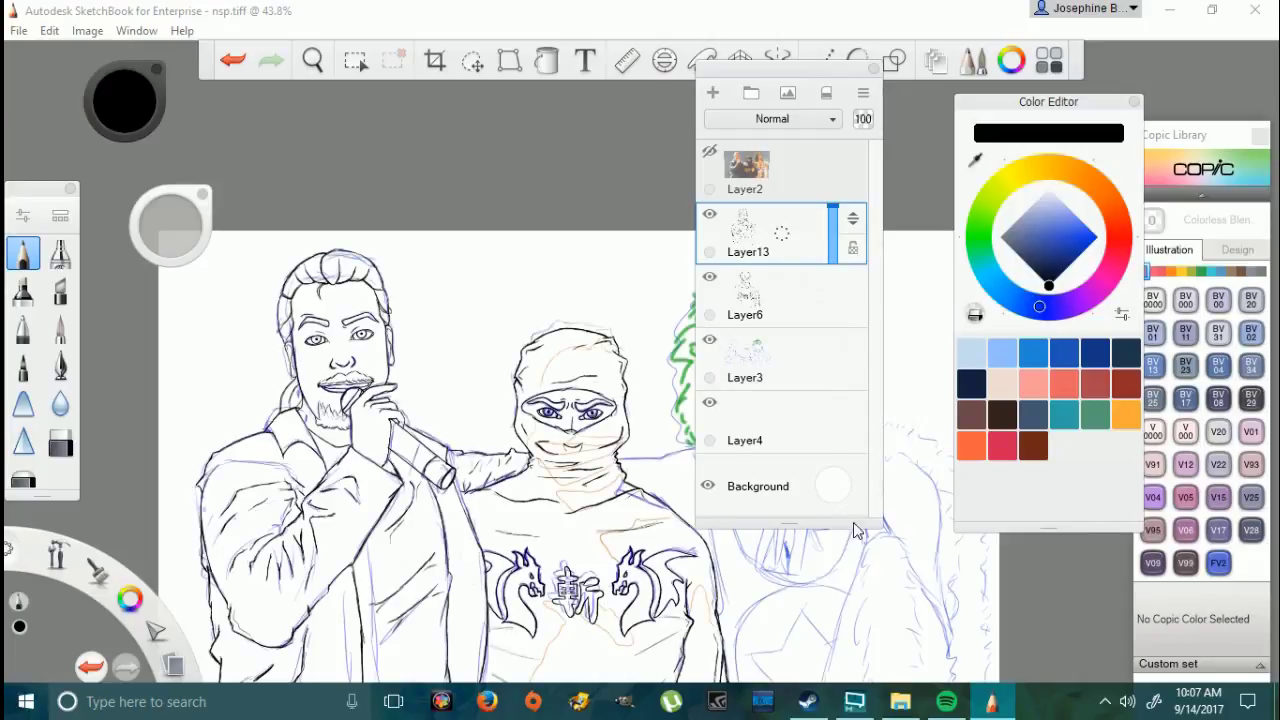
scroll(878, 665, down, 3)
scroll(634, 489, up, 6)
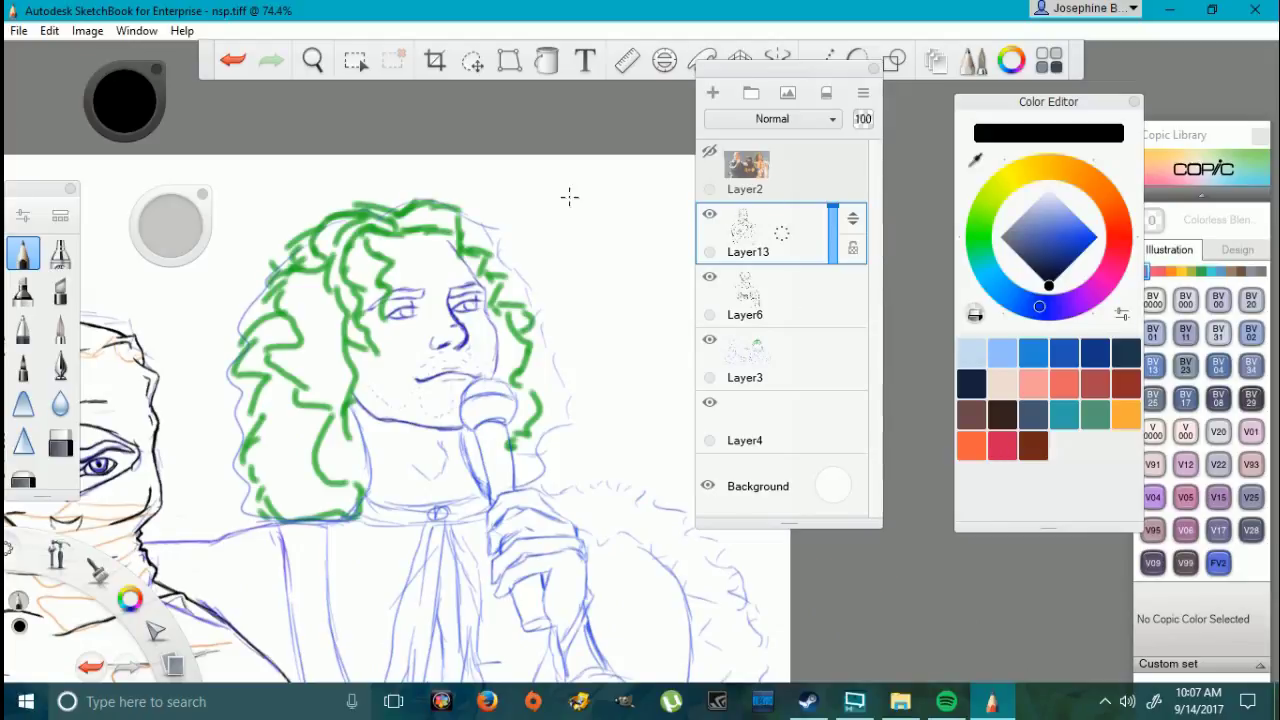
scroll(540, 210, up, 2)
scroll(518, 403, down, 3)
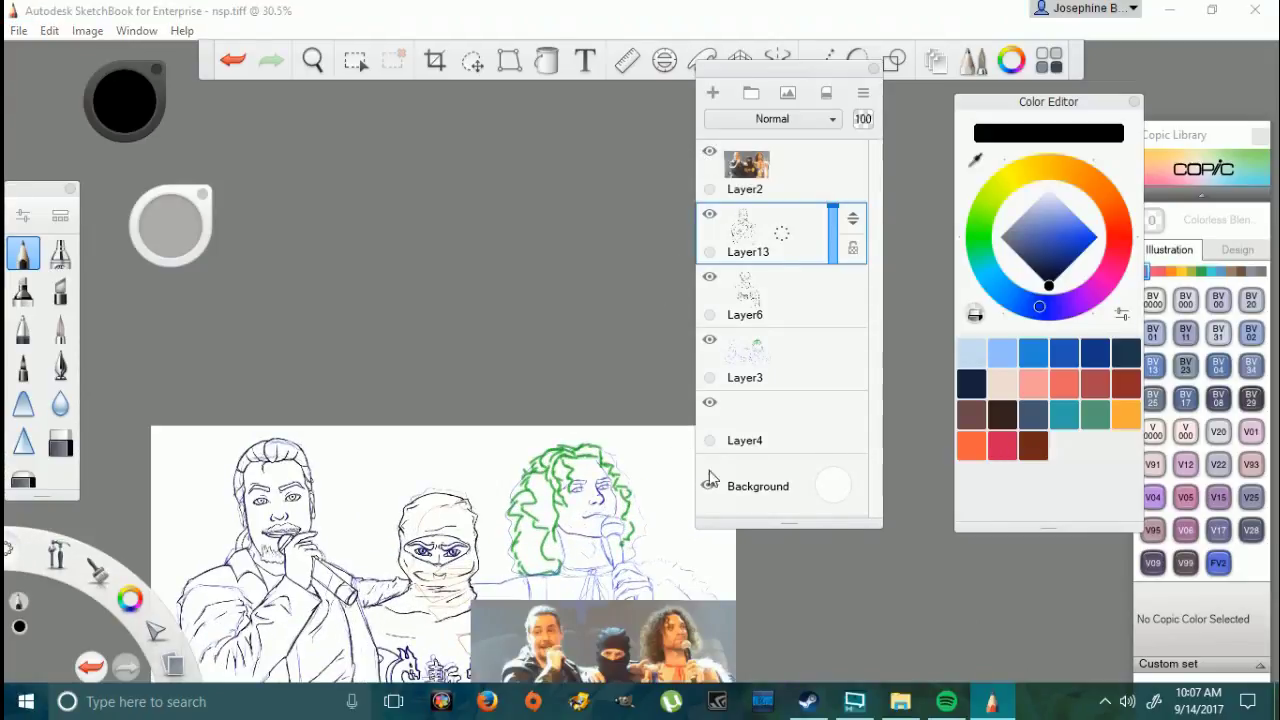
scroll(711, 628, up, 5)
click(709, 151)
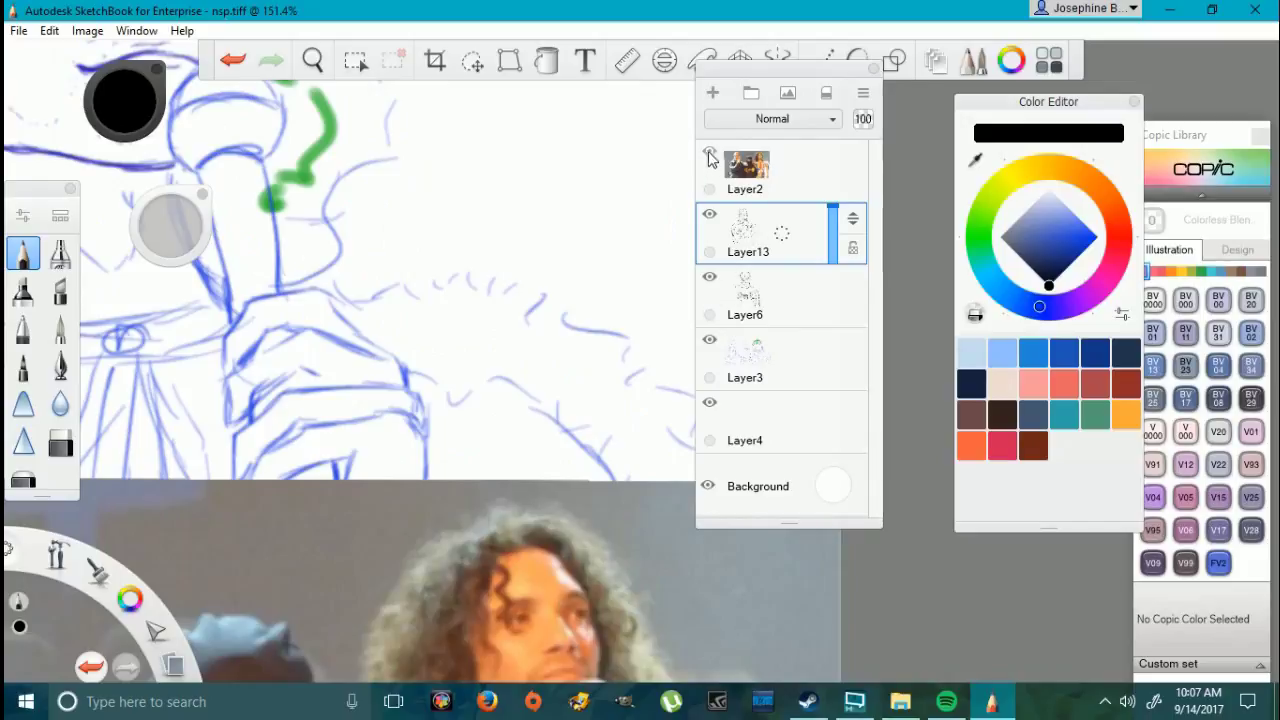
scroll(414, 200, down, 3)
scroll(468, 288, up, 4)
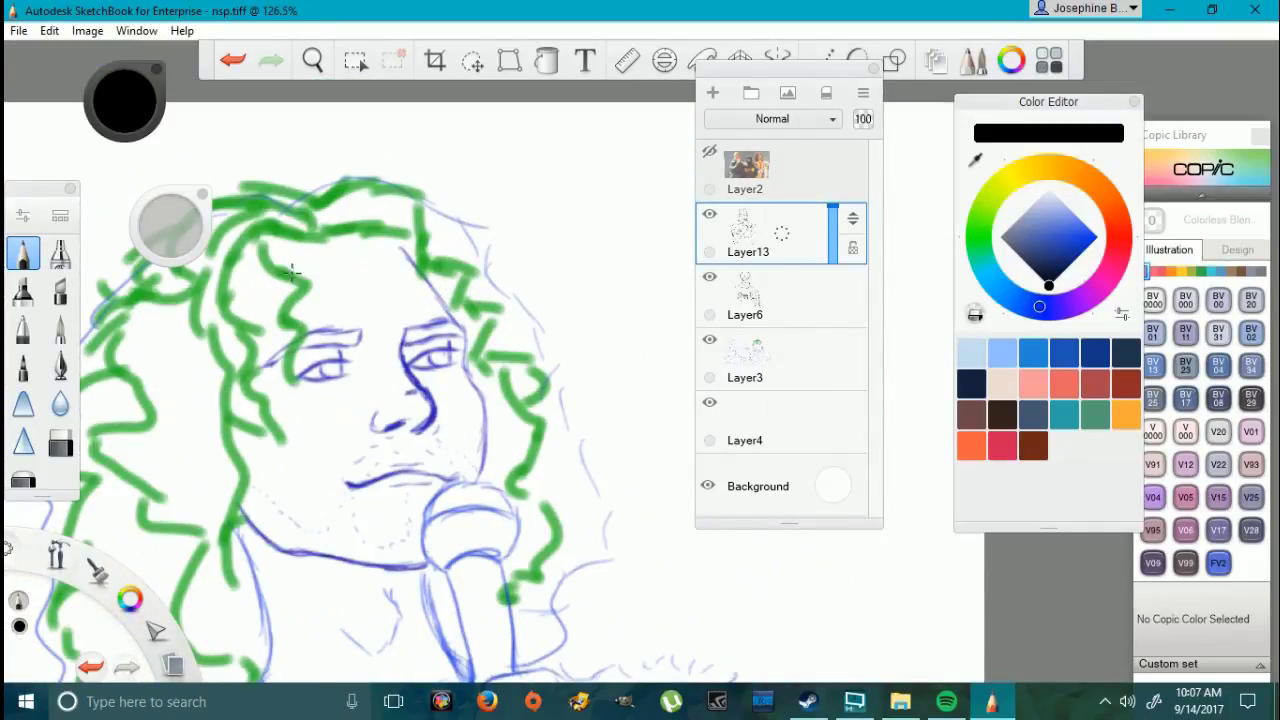
Step: Ink the hairline across the curly-haired singer's forehead and clean up the stroke with the eraser
drag(295, 268, 405, 250)
drag(296, 268, 384, 249)
click(60, 443)
drag(301, 275, 392, 264)
key(e)
Step: Lasso the inked forehead hairline and transform it so it sits higher and follows the sketched top of the forehead
click(355, 60)
mouse_move(262, 250)
mouse_down()
mouse_move(406, 220)
mouse_move(270, 256)
mouse_up()
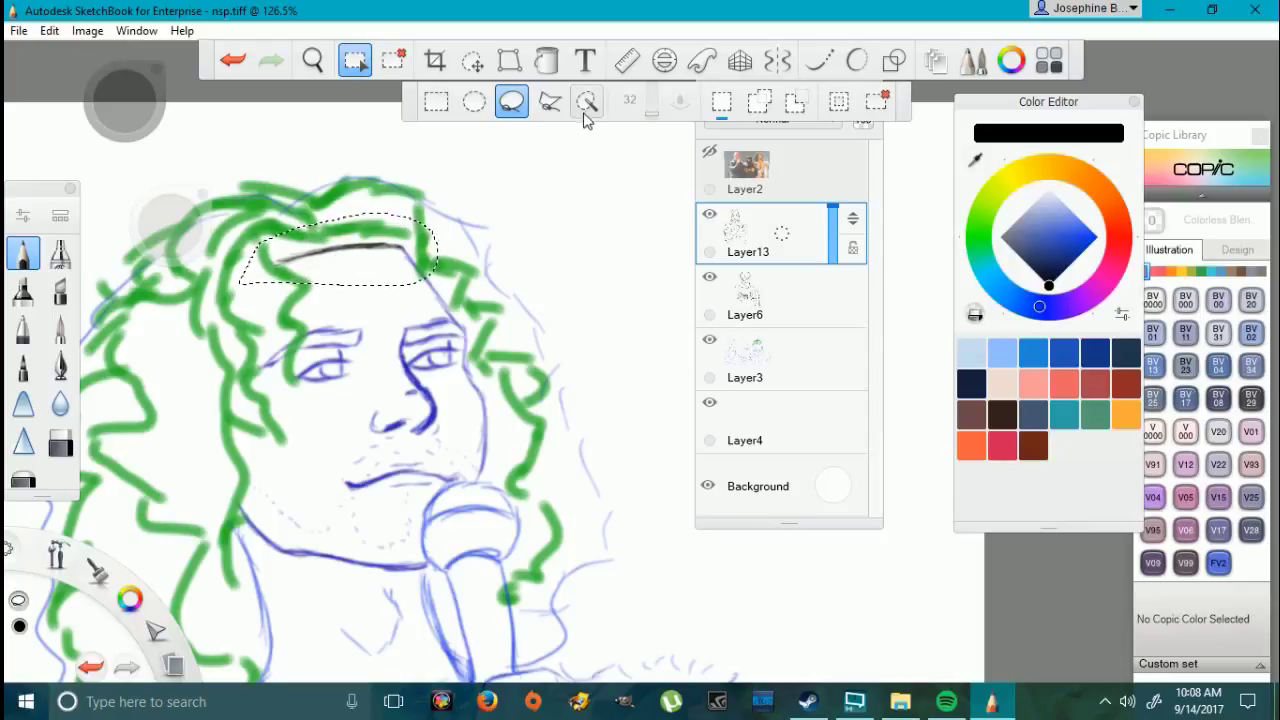
click(509, 60)
drag(339, 249, 326, 243)
drag(438, 286, 444, 297)
drag(243, 288, 234, 287)
drag(325, 244, 330, 241)
drag(445, 298, 444, 307)
drag(239, 213, 241, 209)
drag(444, 308, 444, 313)
drag(438, 213, 438, 219)
drag(230, 285, 231, 286)
click(715, 102)
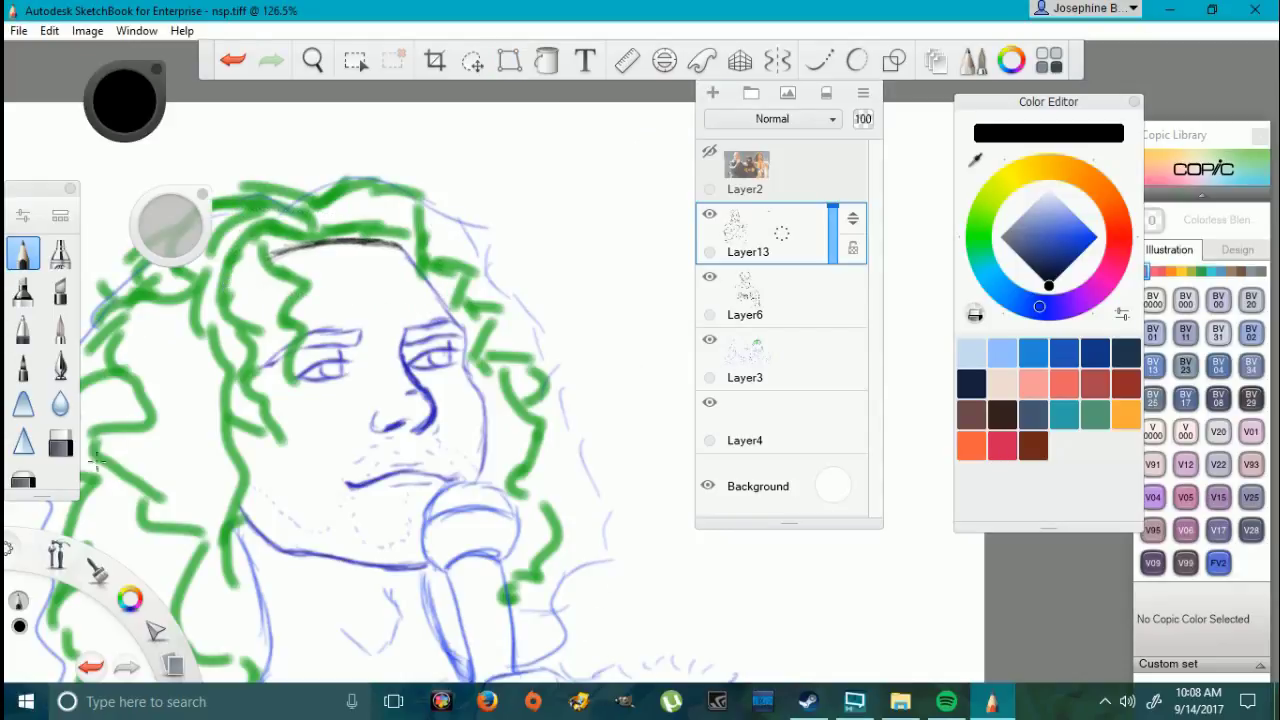
Step: Ink the curly-haired singer's eye on the hair-covered side with eyelids, iris and pupil, redoing the pupil smaller
click(62, 444)
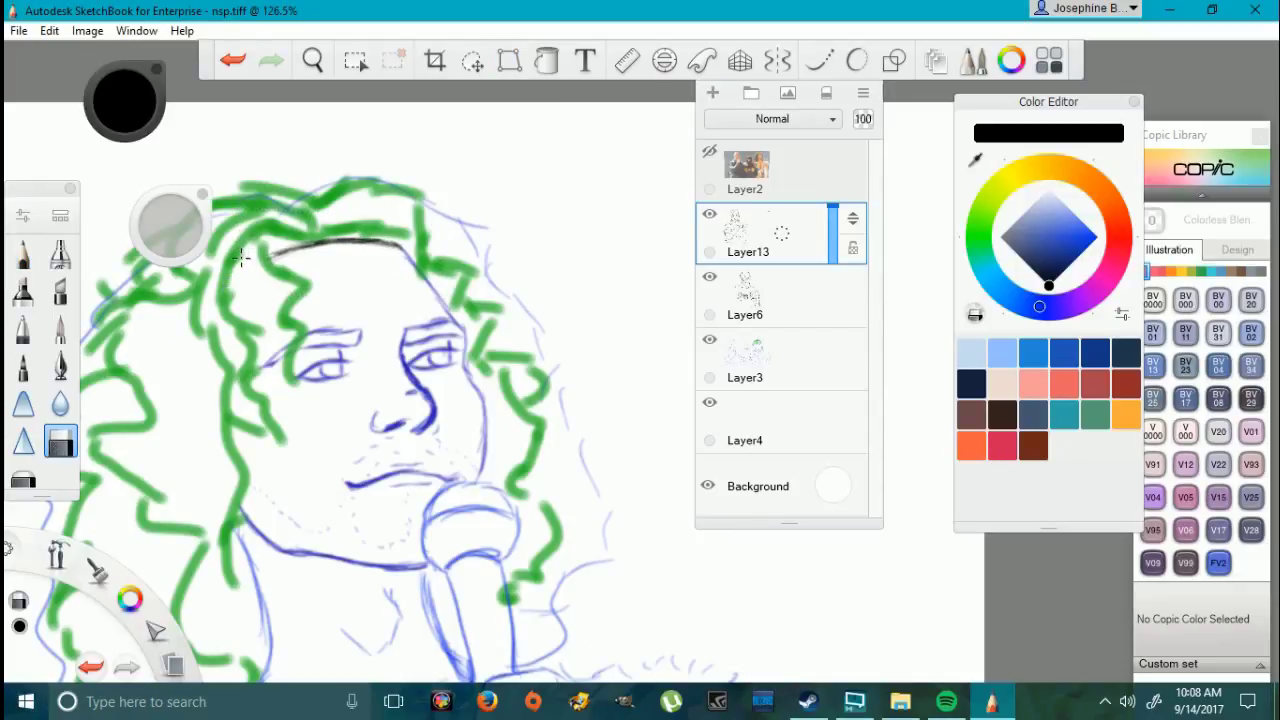
click(23, 253)
scroll(290, 435, up, 5)
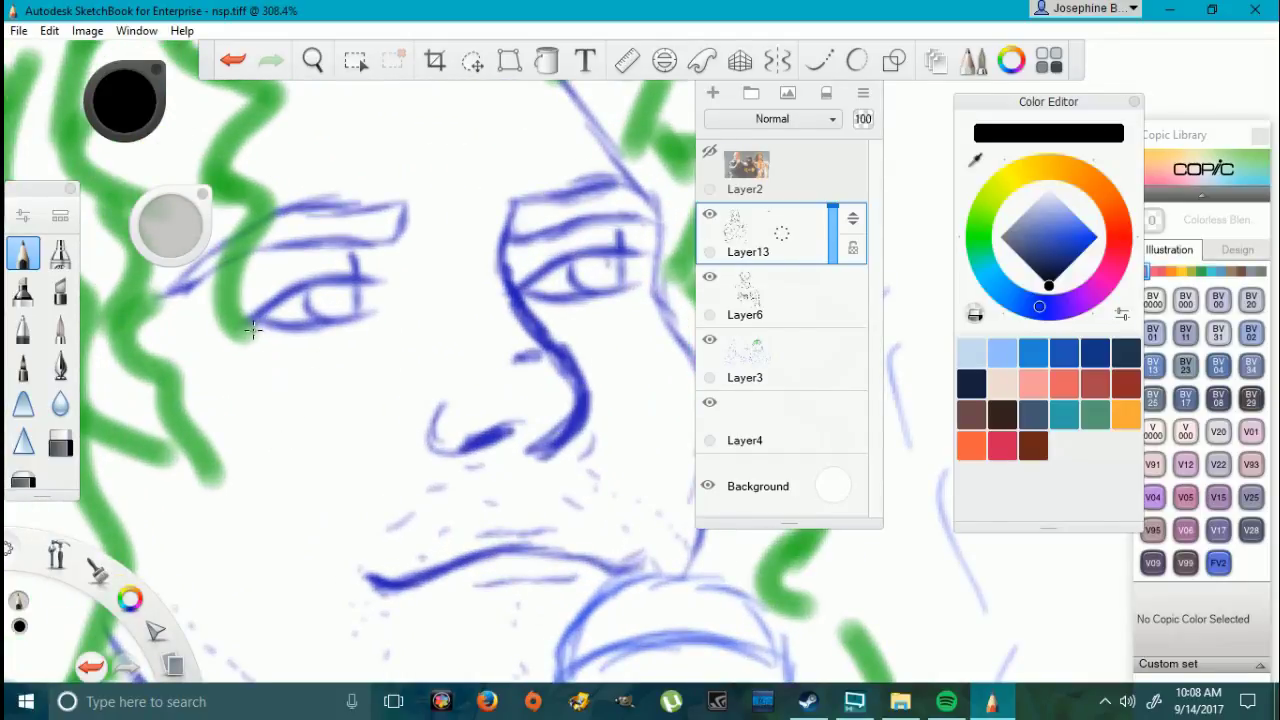
mouse_move(262, 318)
mouse_down()
mouse_move(357, 280)
mouse_move(357, 320)
mouse_move(311, 288)
mouse_move(350, 296)
mouse_up()
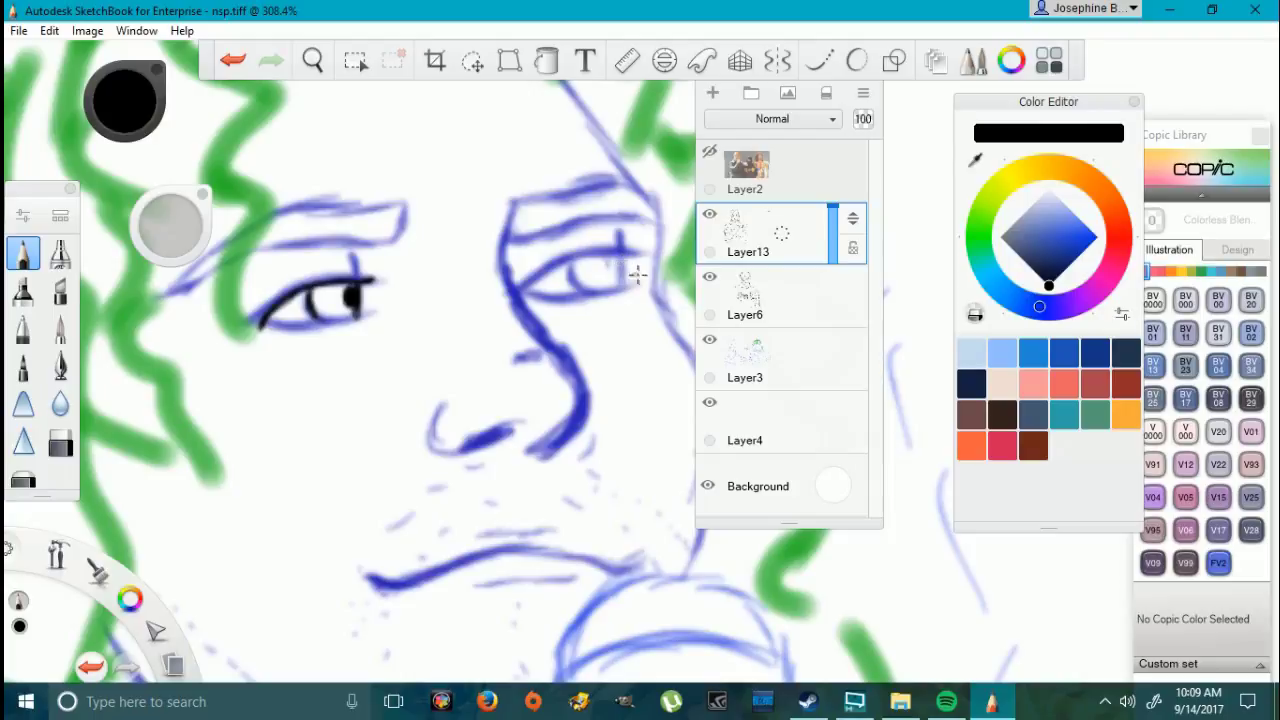
key(ctrl+z)
drag(348, 290, 352, 290)
click(616, 258)
mouse_move(237, 327)
mouse_down()
mouse_move(280, 283)
mouse_move(347, 269)
mouse_up()
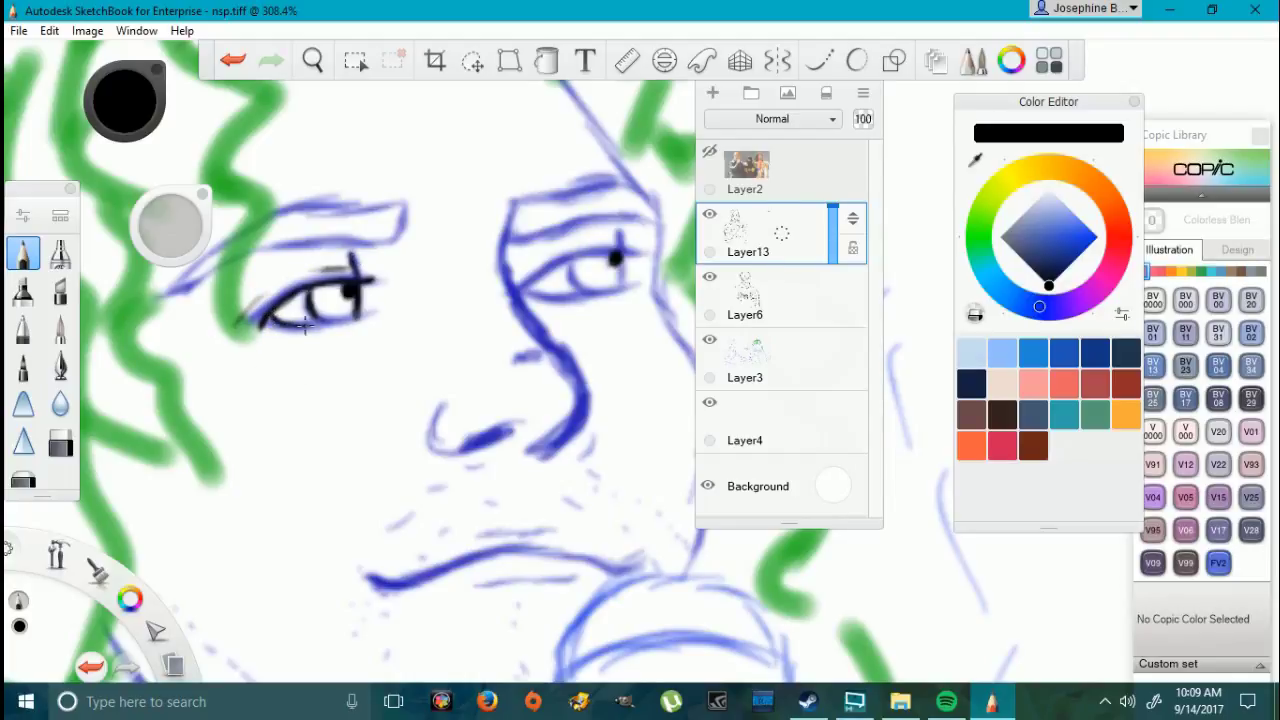
mouse_move(262, 322)
mouse_down()
mouse_move(325, 337)
mouse_move(287, 321)
mouse_move(362, 325)
mouse_move(263, 327)
mouse_up()
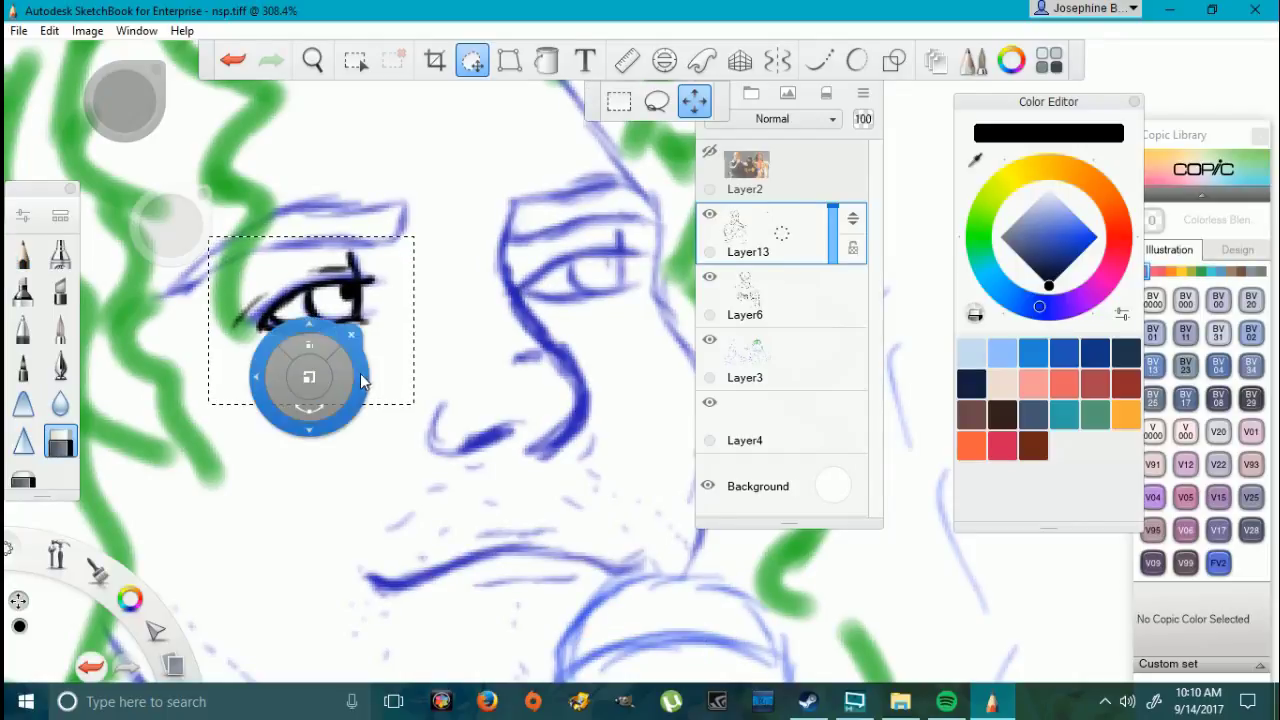
Step: Place a copy of the inked eye on its own layer over the sketch of the singer's other eye
mouse_move(363, 373)
mouse_down()
mouse_move(630, 342)
mouse_move(605, 333)
mouse_move(620, 355)
mouse_move(613, 335)
mouse_move(649, 345)
mouse_up()
click(639, 305)
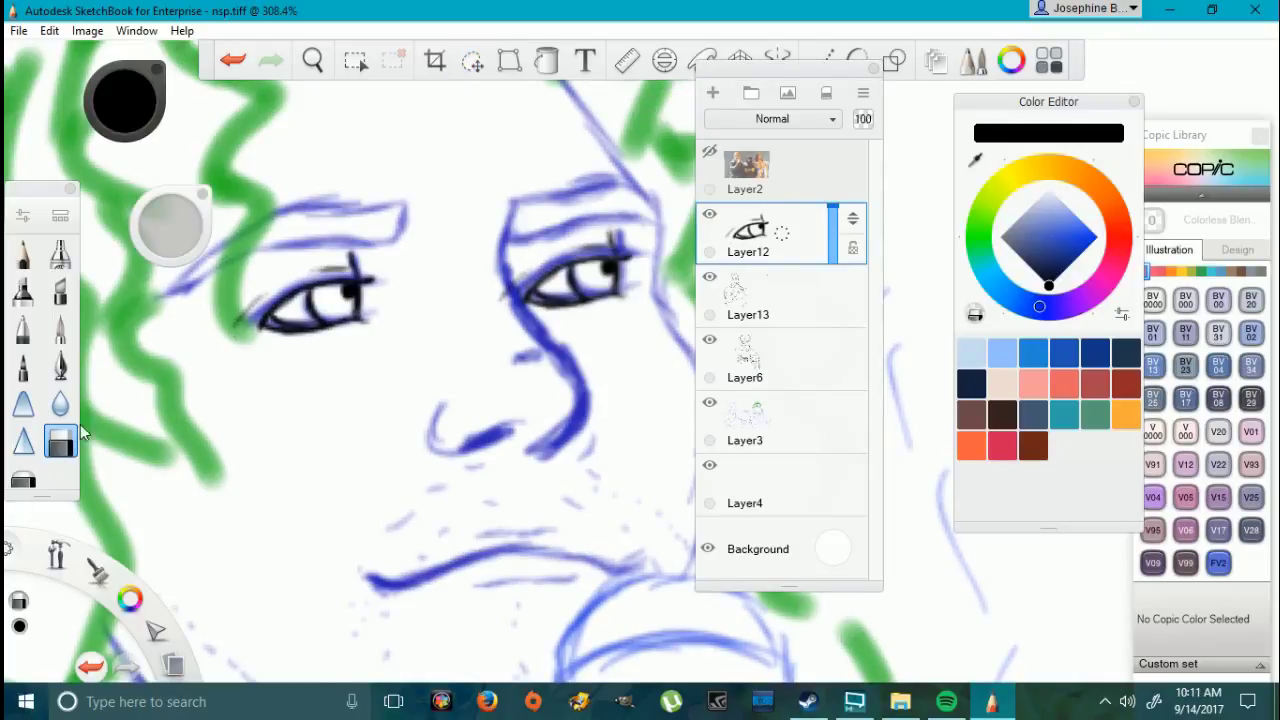
Step: Touch up the copied eye's pupil and ink the curly-haired singer's nose bridge, nostrils and small side creases
click(23, 253)
drag(615, 255, 560, 267)
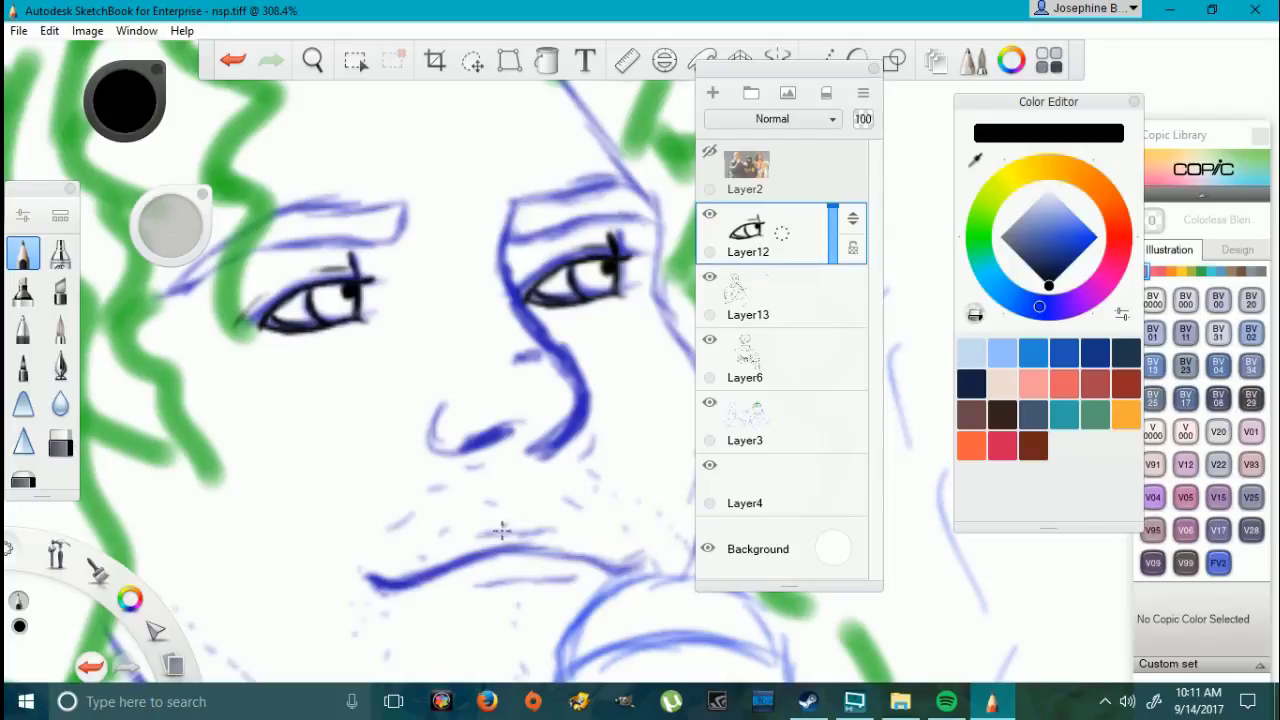
mouse_move(552, 452)
mouse_down()
mouse_move(583, 420)
mouse_move(589, 388)
mouse_move(532, 318)
mouse_move(504, 224)
mouse_up()
drag(597, 428, 583, 456)
mouse_move(437, 406)
mouse_down()
mouse_move(432, 442)
mouse_move(462, 455)
mouse_move(514, 431)
mouse_up()
drag(508, 370, 556, 348)
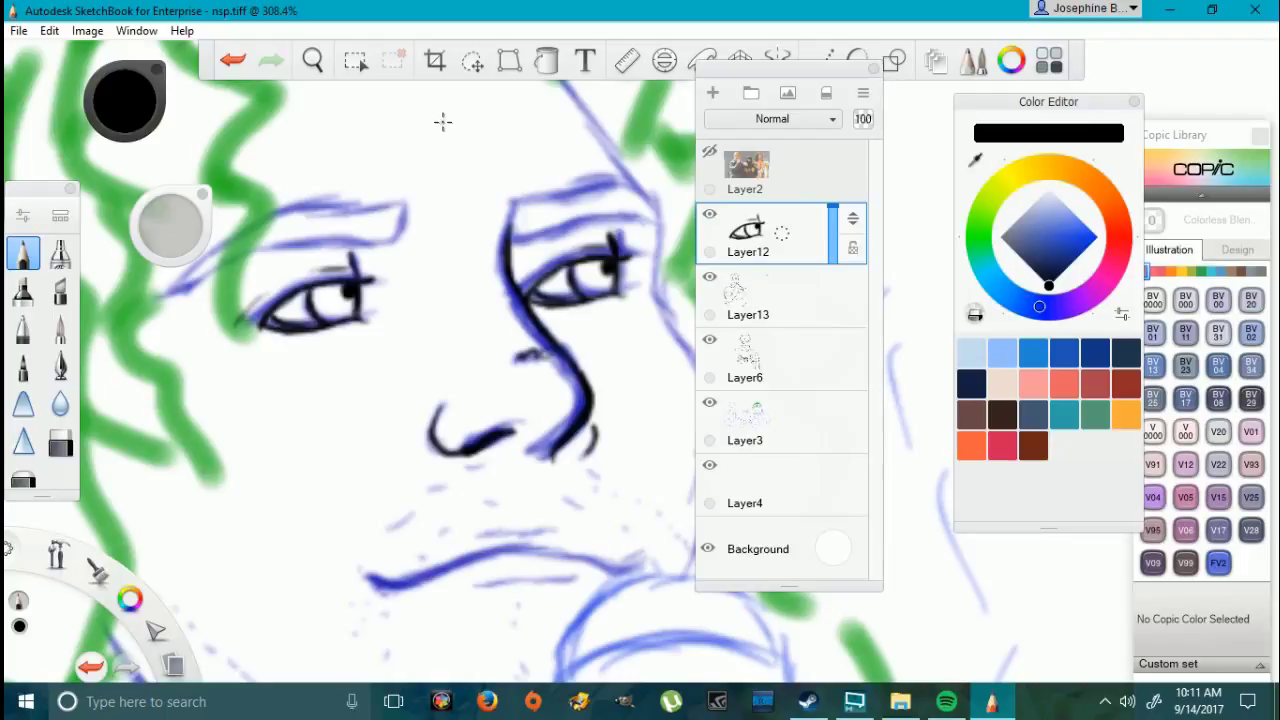
Step: Refine the copied eye's upper lid and erase its inner corner where it runs into the nose line
drag(536, 290, 580, 260)
click(61, 443)
drag(190, 228, 172, 226)
drag(527, 292, 531, 284)
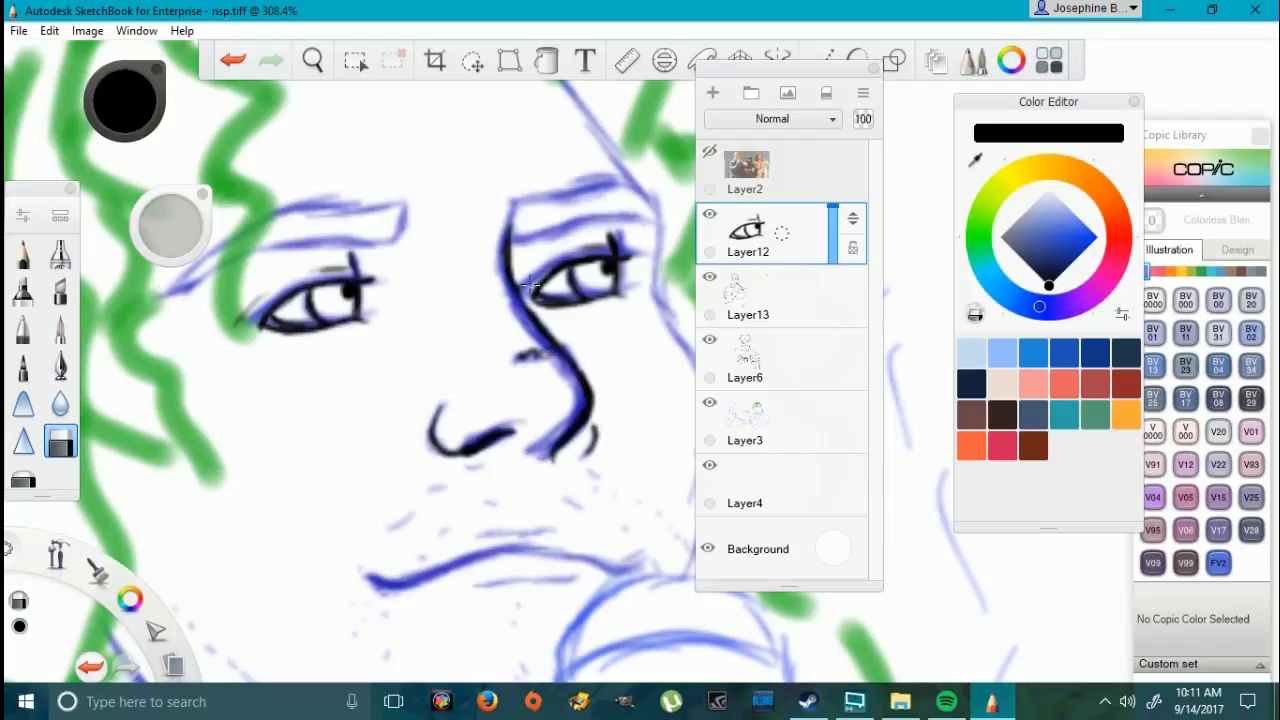
Step: Ink the outlines of both eyebrows and the upper edge of the face beside the copied eye
click(23, 253)
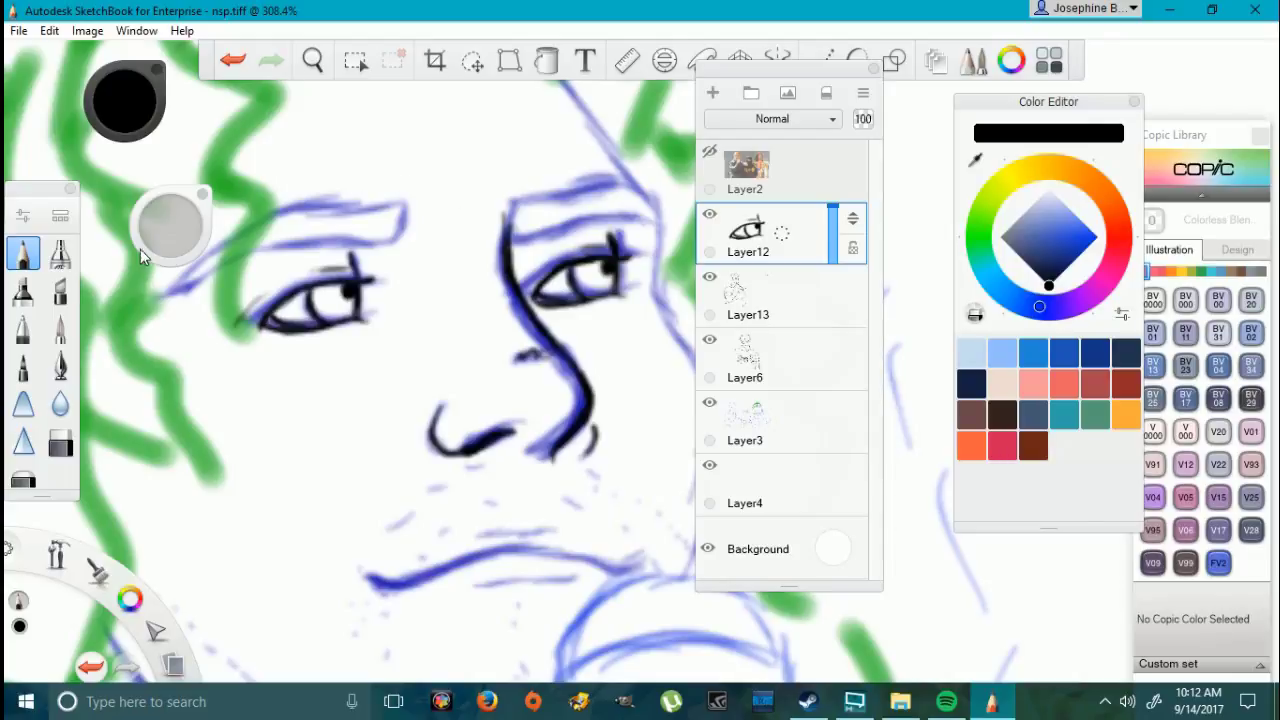
mouse_move(176, 288)
mouse_down()
mouse_move(272, 242)
mouse_move(394, 244)
mouse_move(410, 207)
mouse_move(400, 242)
mouse_up()
drag(508, 230, 660, 218)
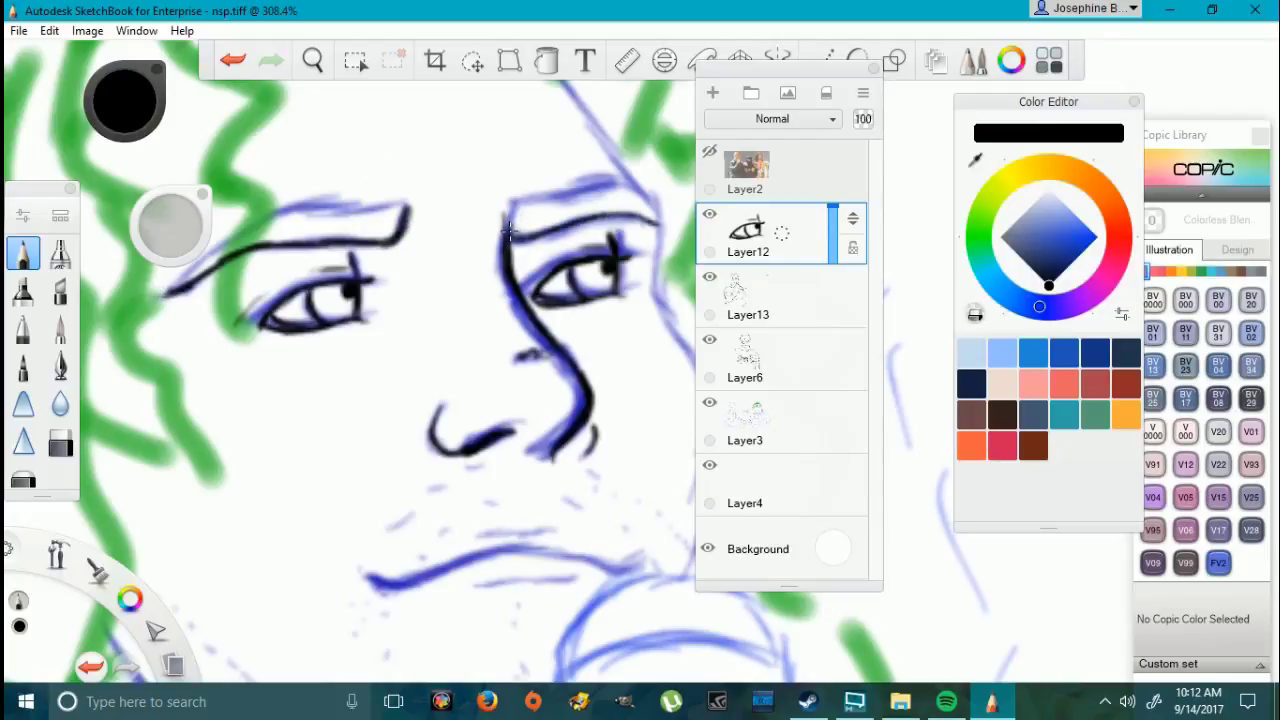
mouse_move(515, 214)
mouse_down()
mouse_move(619, 185)
mouse_move(664, 234)
mouse_up()
mouse_move(648, 292)
mouse_down()
mouse_move(655, 216)
mouse_move(632, 182)
mouse_move(671, 327)
mouse_up()
mouse_move(166, 290)
mouse_down()
mouse_move(274, 214)
mouse_move(350, 205)
mouse_up()
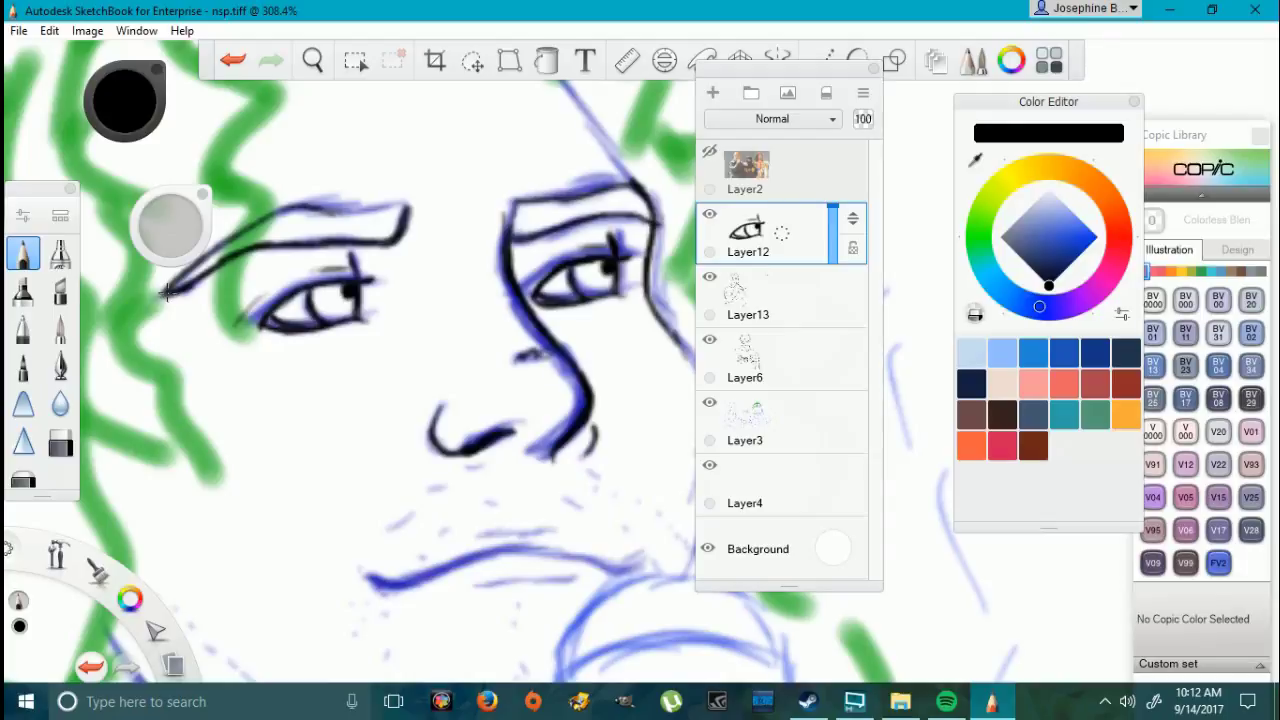
Step: Split the eyebrow on the hair-covered side with a diagonal line and clean up its outline around the break
key(e)
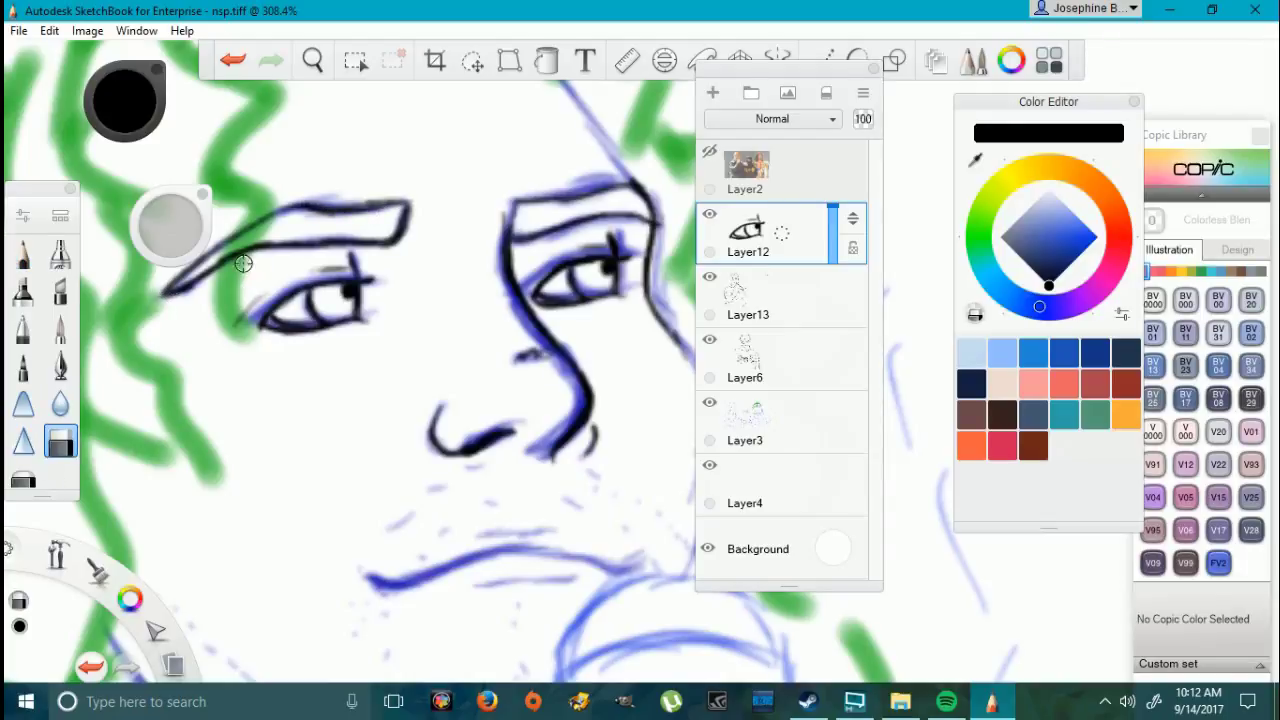
key(e)
mouse_move(248, 240)
mouse_down()
mouse_move(293, 234)
mouse_move(237, 255)
mouse_move(276, 211)
mouse_move(256, 238)
mouse_up()
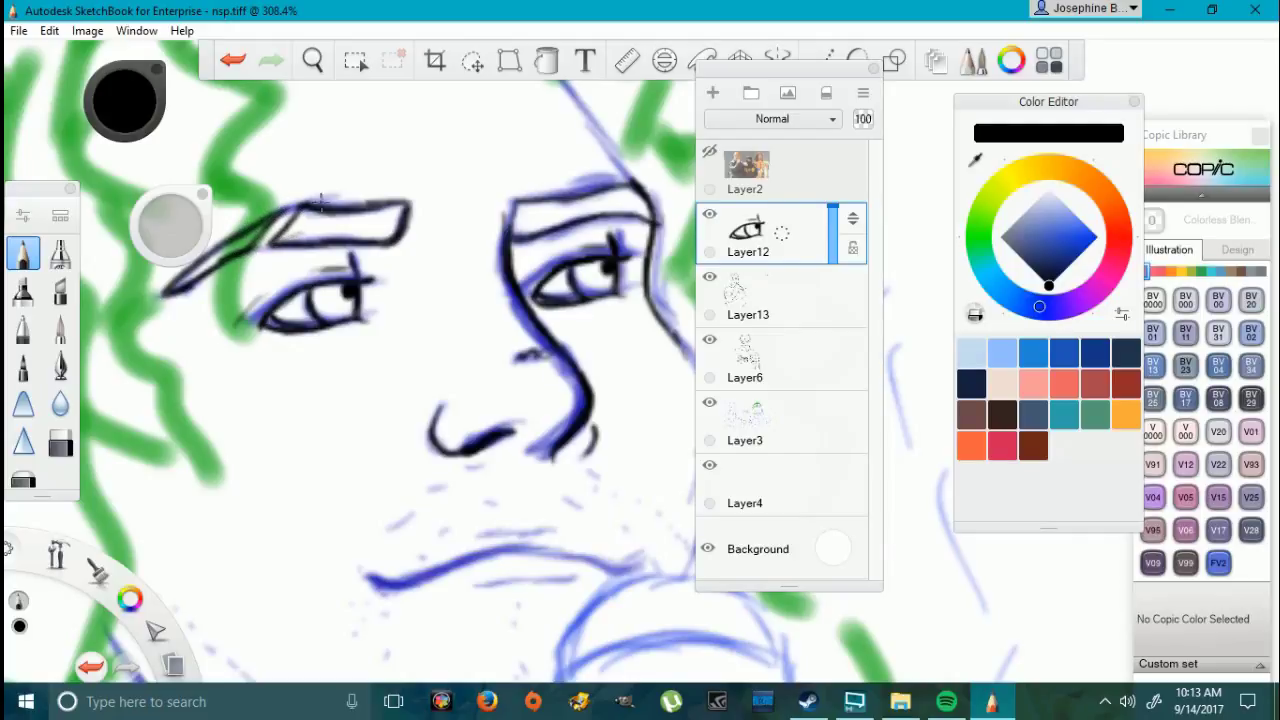
key(e)
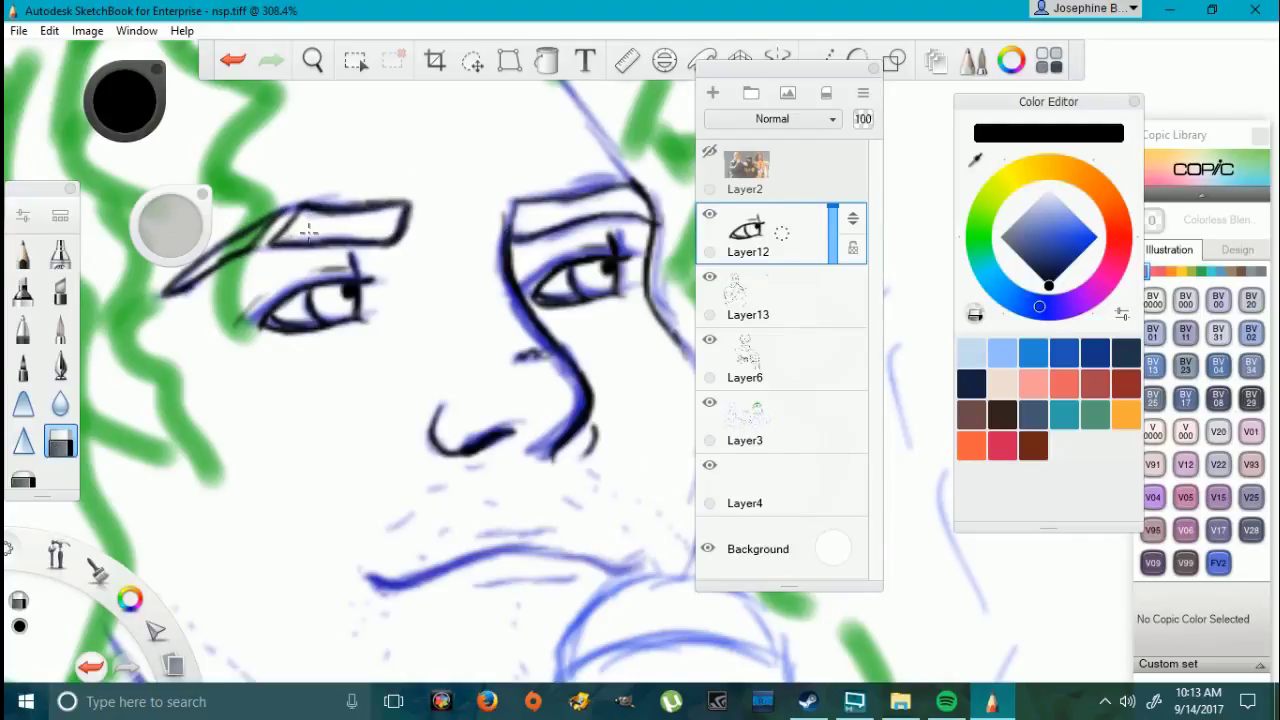
key(e)
mouse_move(252, 245)
mouse_down()
mouse_move(330, 199)
mouse_move(300, 222)
mouse_up()
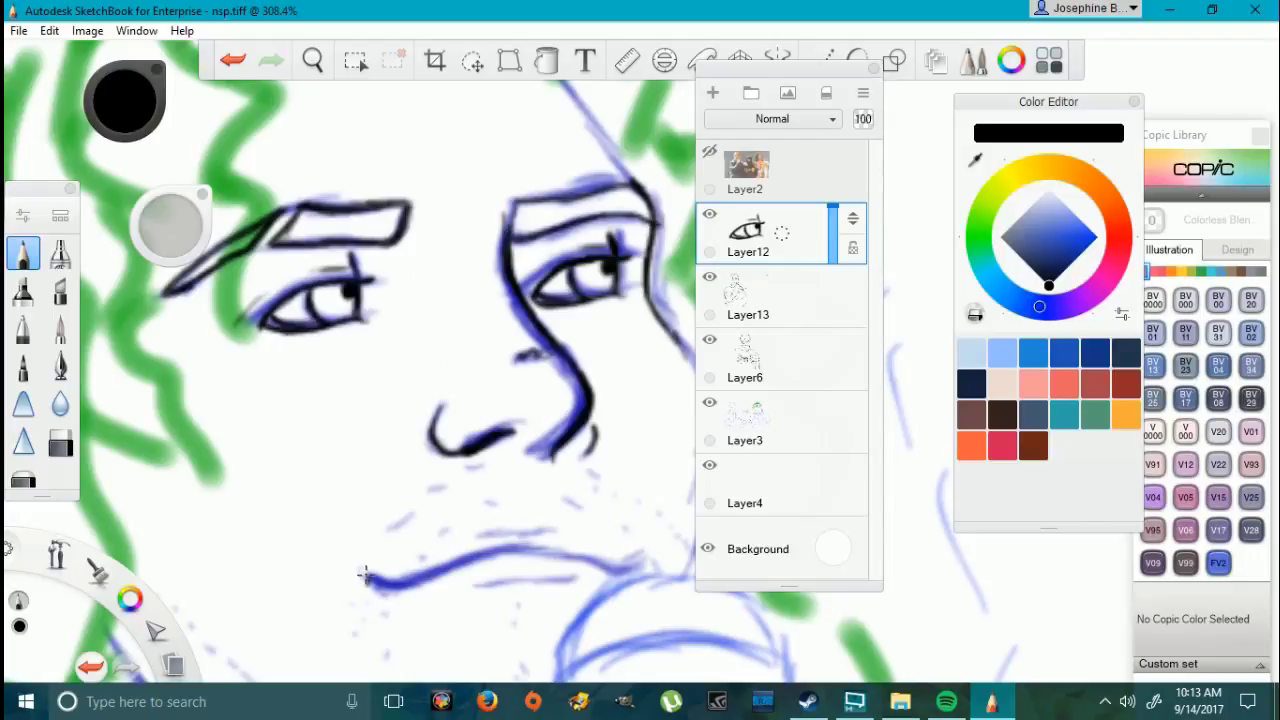
Step: Ink the singer's mouth line with short accent strokes below the lower lip and above the upper lip
mouse_move(390, 588)
mouse_down()
mouse_move(508, 535)
mouse_move(440, 566)
mouse_up()
mouse_move(530, 556)
mouse_down()
mouse_move(640, 568)
mouse_move(606, 552)
mouse_up()
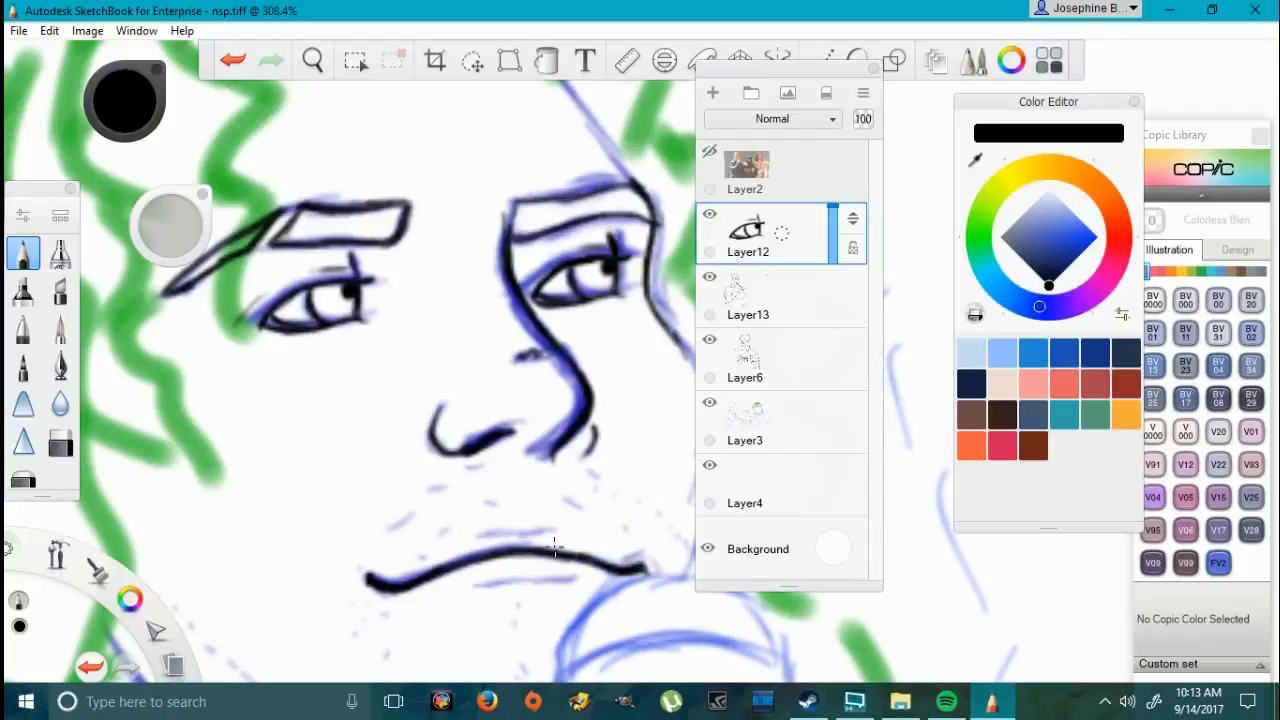
mouse_move(483, 597)
mouse_down()
mouse_move(550, 580)
mouse_move(492, 583)
mouse_up()
drag(498, 525, 546, 530)
mouse_move(354, 560)
mouse_down()
mouse_move(390, 568)
mouse_move(405, 528)
mouse_up()
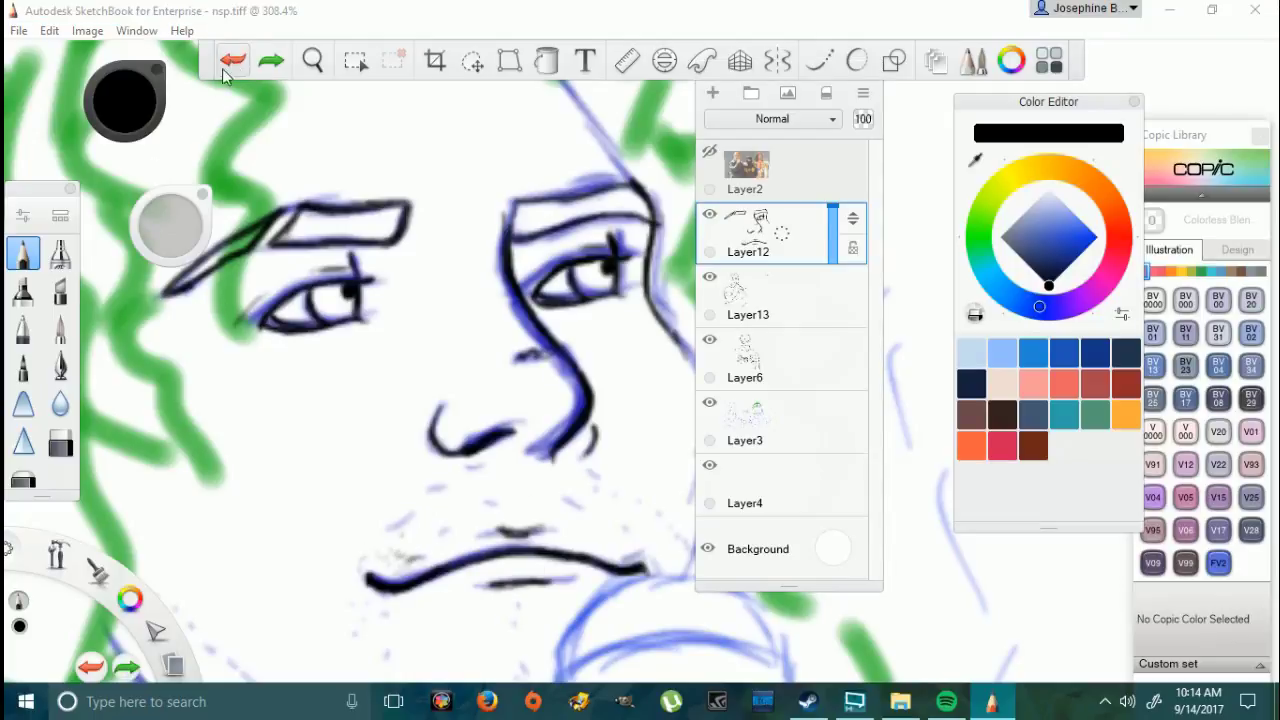
key(e)
click(25, 256)
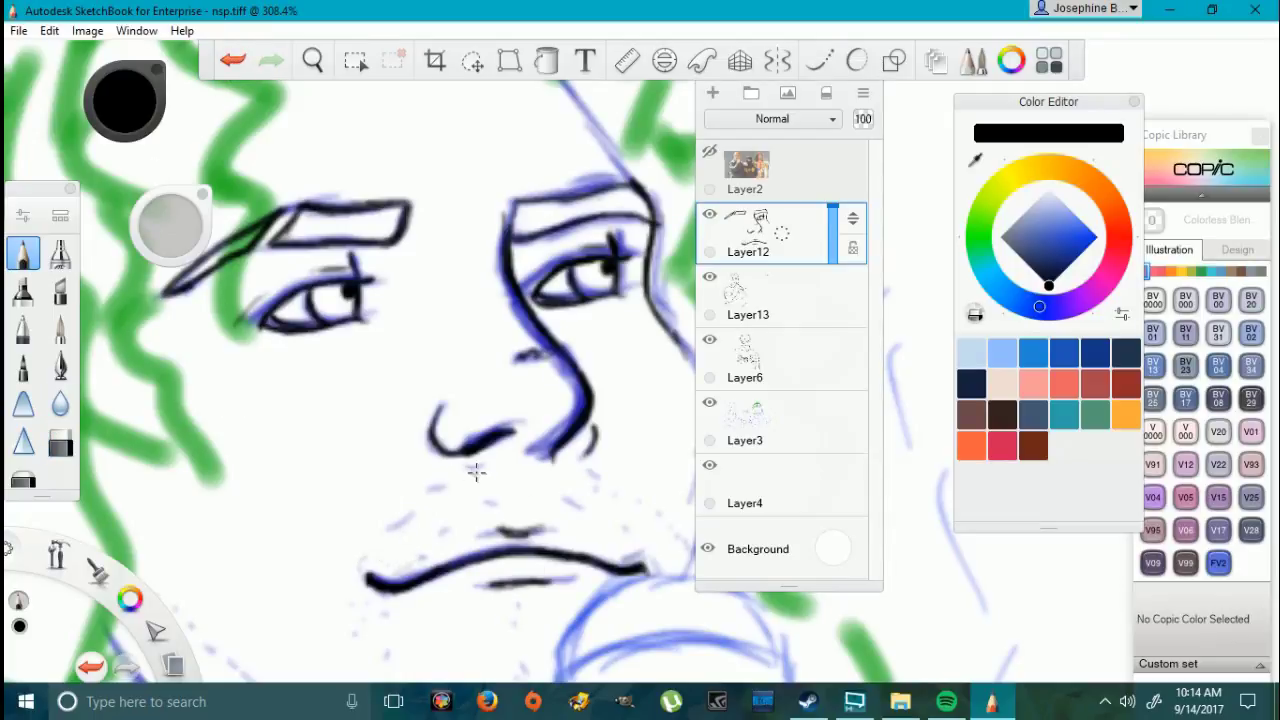
Step: Outline the singer's mustache with thin dashed strokes between the nose and the mouth
drag(468, 473, 458, 479)
drag(449, 486, 430, 495)
drag(419, 513, 402, 521)
drag(403, 528, 387, 538)
drag(356, 580, 346, 585)
drag(514, 490, 536, 491)
drag(540, 489, 555, 487)
mouse_move(560, 484)
mouse_down()
mouse_move(577, 477)
mouse_move(663, 531)
mouse_move(682, 565)
mouse_up()
mouse_move(355, 575)
mouse_down()
mouse_move(515, 512)
mouse_move(630, 540)
mouse_move(563, 517)
mouse_up()
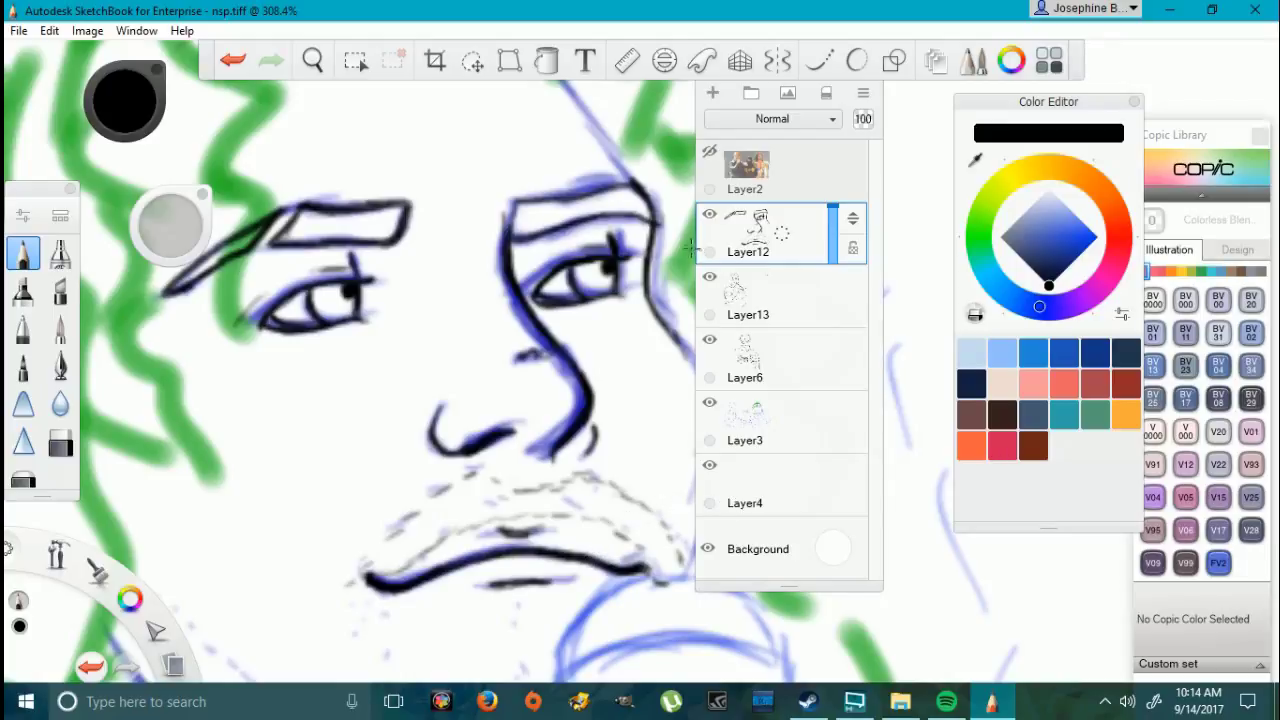
Step: Ink the far cheek contour down to the mouth corner and the forehead edge above the brow
scroll(325, 450, down, 7)
scroll(441, 521, up, 5)
scroll(388, 255, up, 1)
mouse_move(368, 263)
mouse_down()
mouse_move(400, 295)
mouse_move(412, 334)
mouse_move(394, 482)
mouse_move(420, 386)
mouse_up()
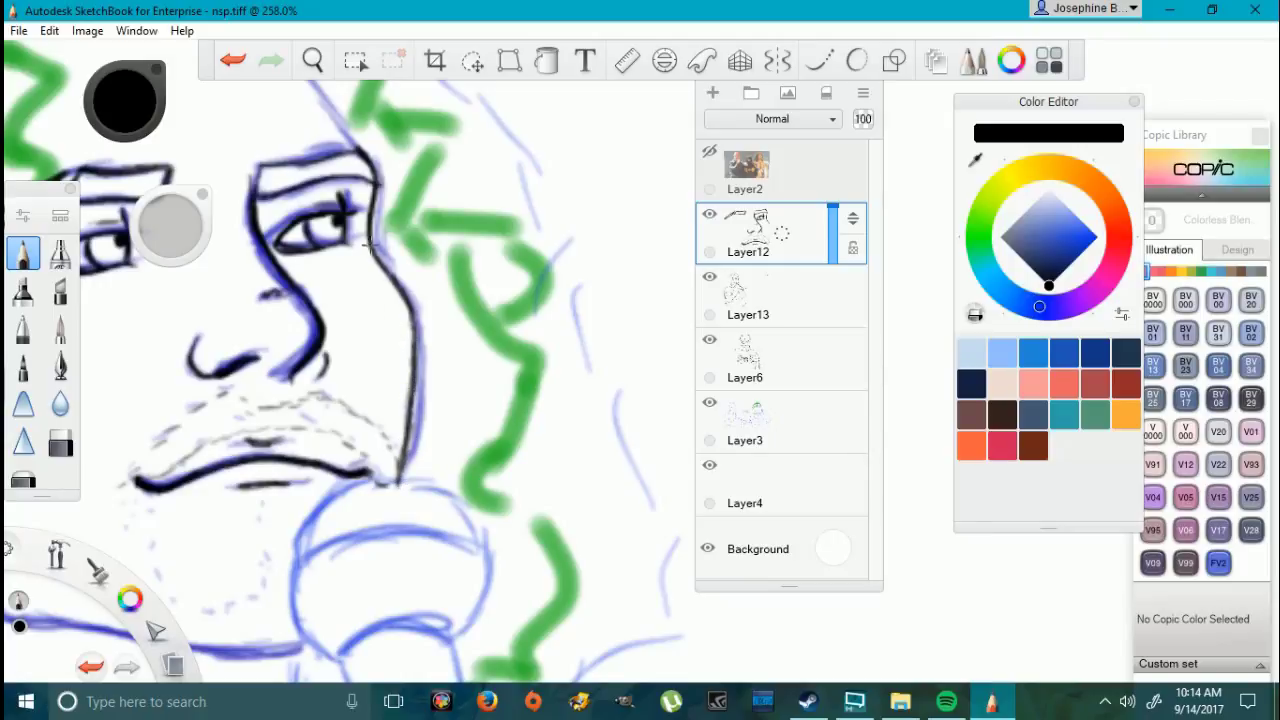
mouse_move(350, 140)
mouse_down()
mouse_move(312, 86)
mouse_move(370, 170)
mouse_up()
drag(253, 196, 272, 168)
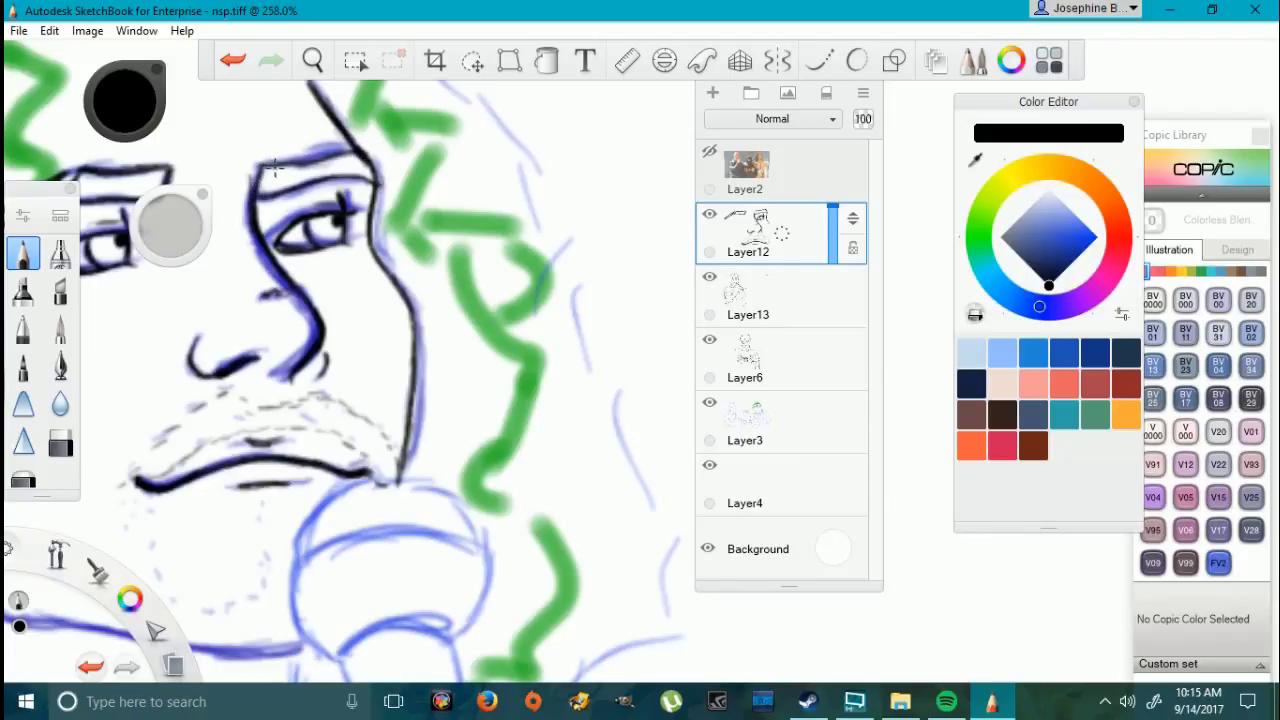
Step: Draw dashed beard outlines along the singer's jaw and around the chin
scroll(296, 481, down, 5)
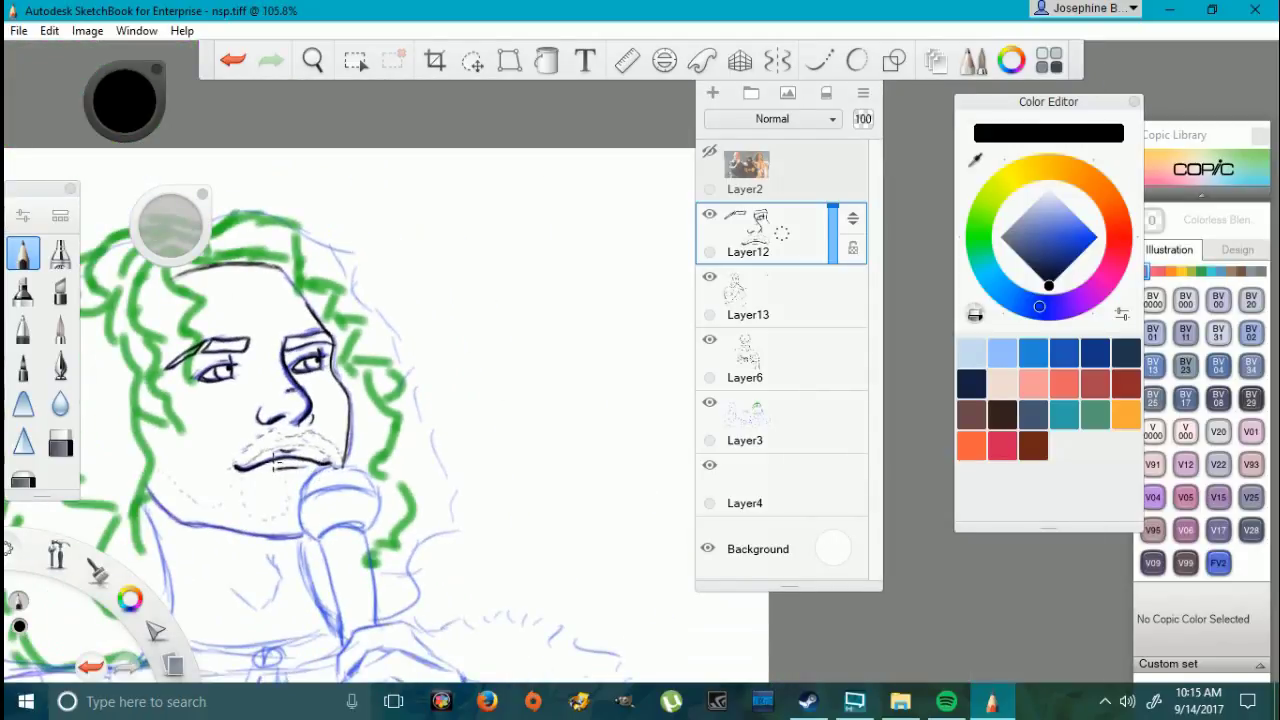
scroll(184, 498, up, 5)
mouse_move(228, 444)
mouse_down()
mouse_move(320, 527)
mouse_move(362, 527)
mouse_up()
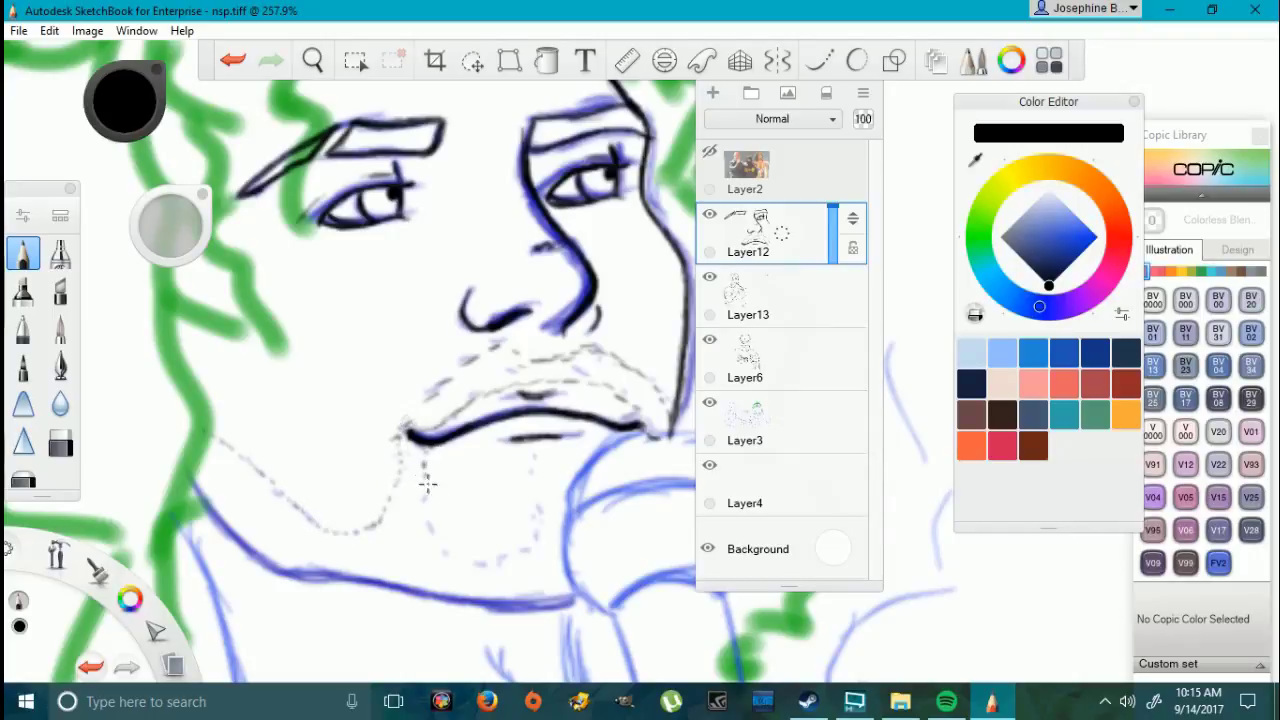
mouse_move(425, 508)
mouse_down()
mouse_move(464, 564)
mouse_move(520, 557)
mouse_up()
Step: Ink the singer's jawline from the hair to the microphone and smooth its curve
mouse_move(352, 585)
mouse_down()
mouse_move(290, 576)
mouse_move(240, 545)
mouse_move(194, 476)
mouse_move(417, 594)
mouse_up()
mouse_move(586, 600)
mouse_down()
mouse_move(456, 604)
mouse_move(478, 602)
mouse_up()
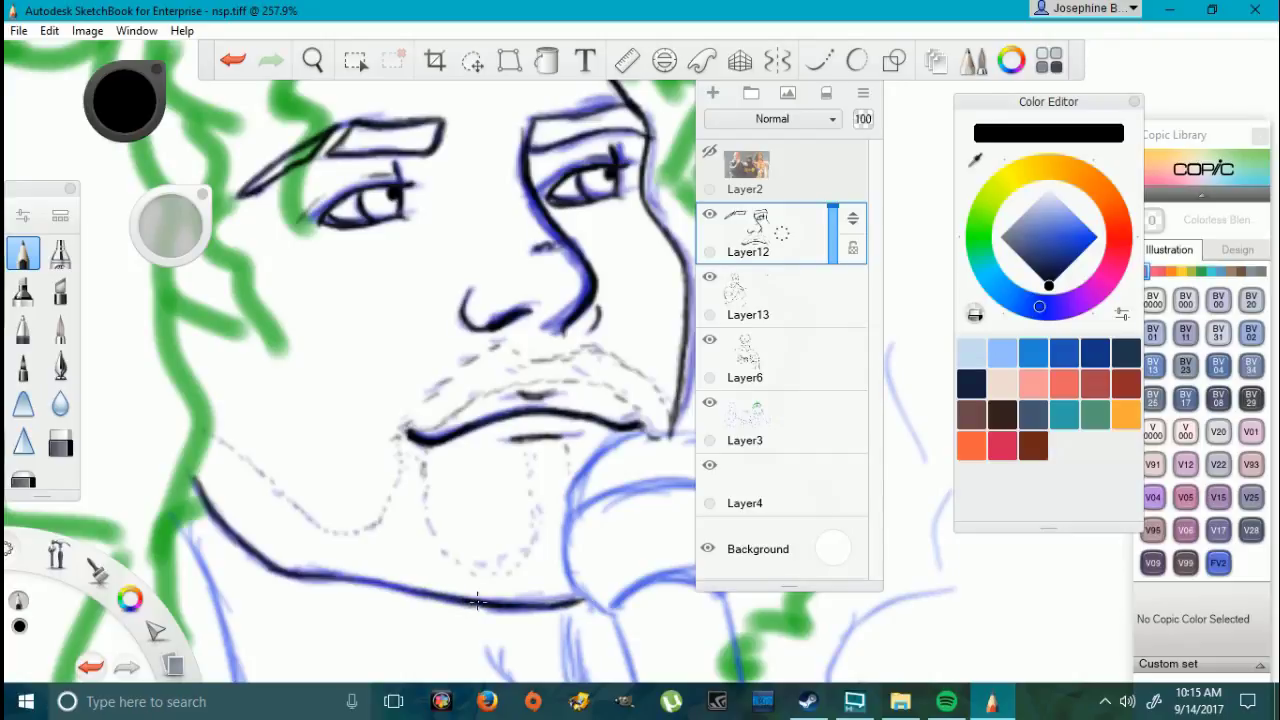
mouse_move(309, 576)
mouse_down()
mouse_move(420, 590)
mouse_move(291, 578)
mouse_up()
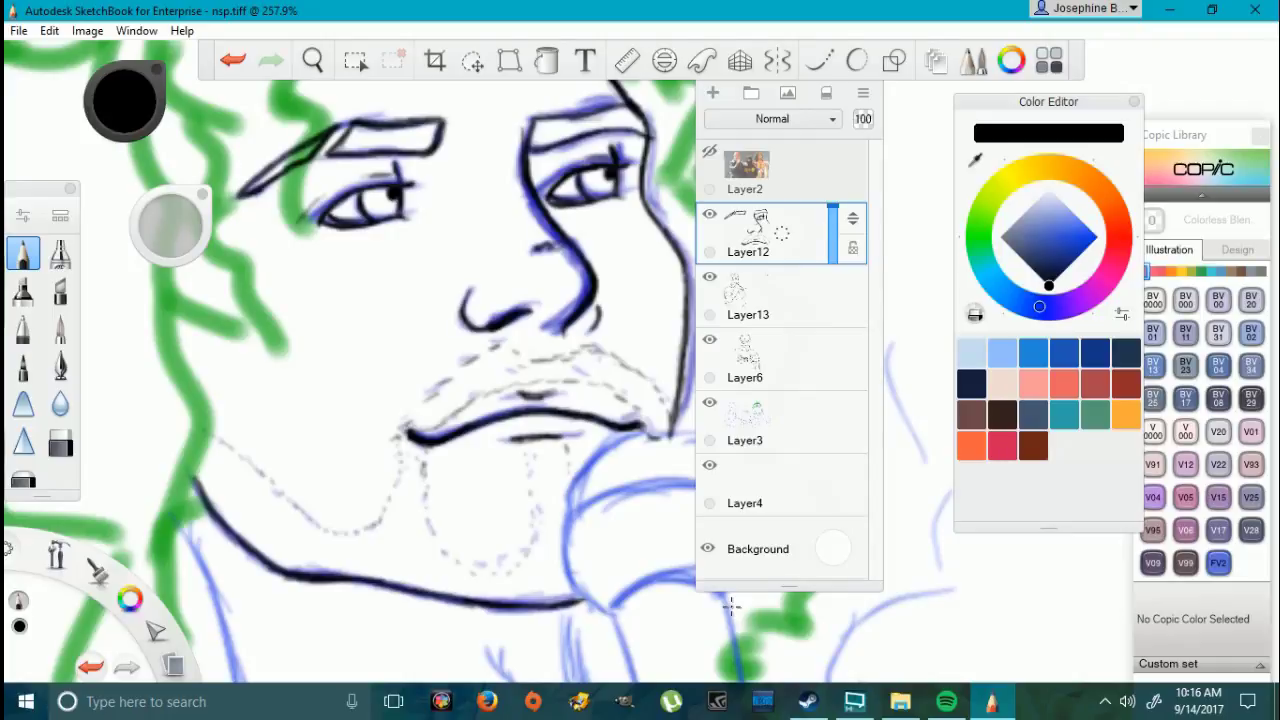
Step: Ink the round outline of the microphone head below the mouth and touch up its edge
mouse_move(614, 612)
mouse_down()
mouse_move(570, 565)
mouse_move(562, 482)
mouse_move(650, 430)
mouse_move(569, 492)
mouse_up()
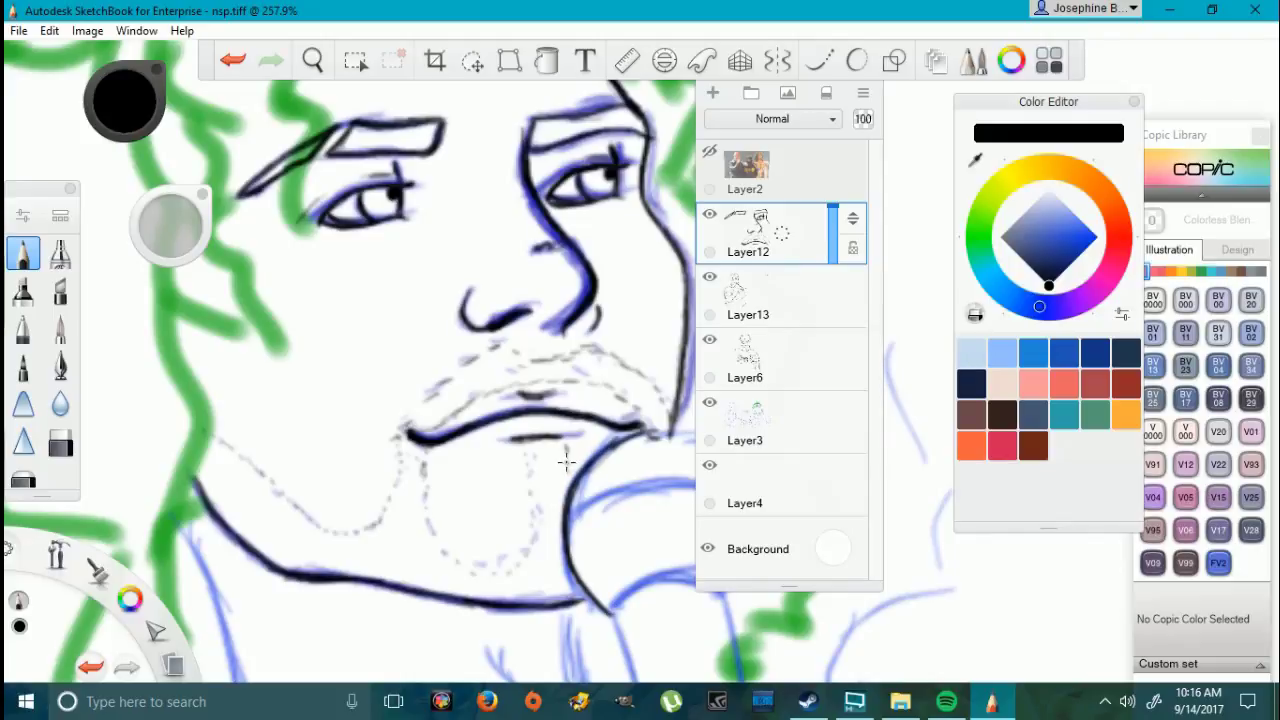
scroll(680, 520, down, 10)
scroll(905, 597, up, 8)
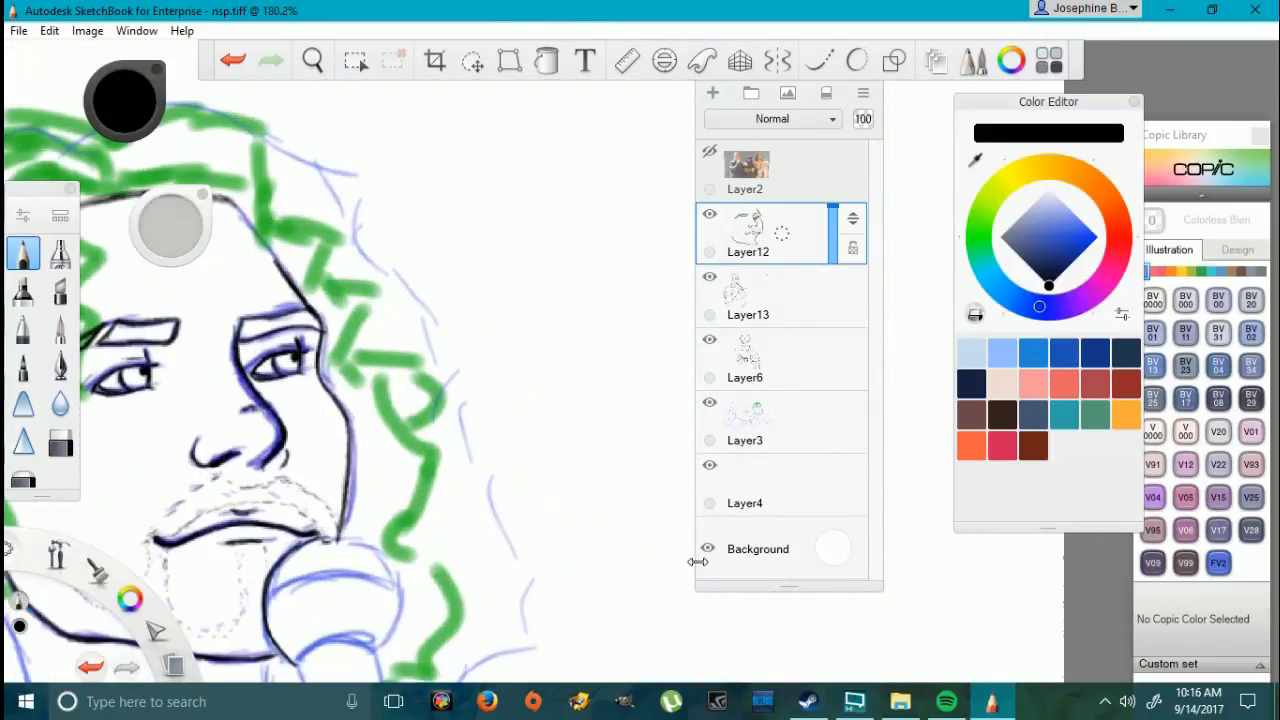
scroll(385, 584, up, 2)
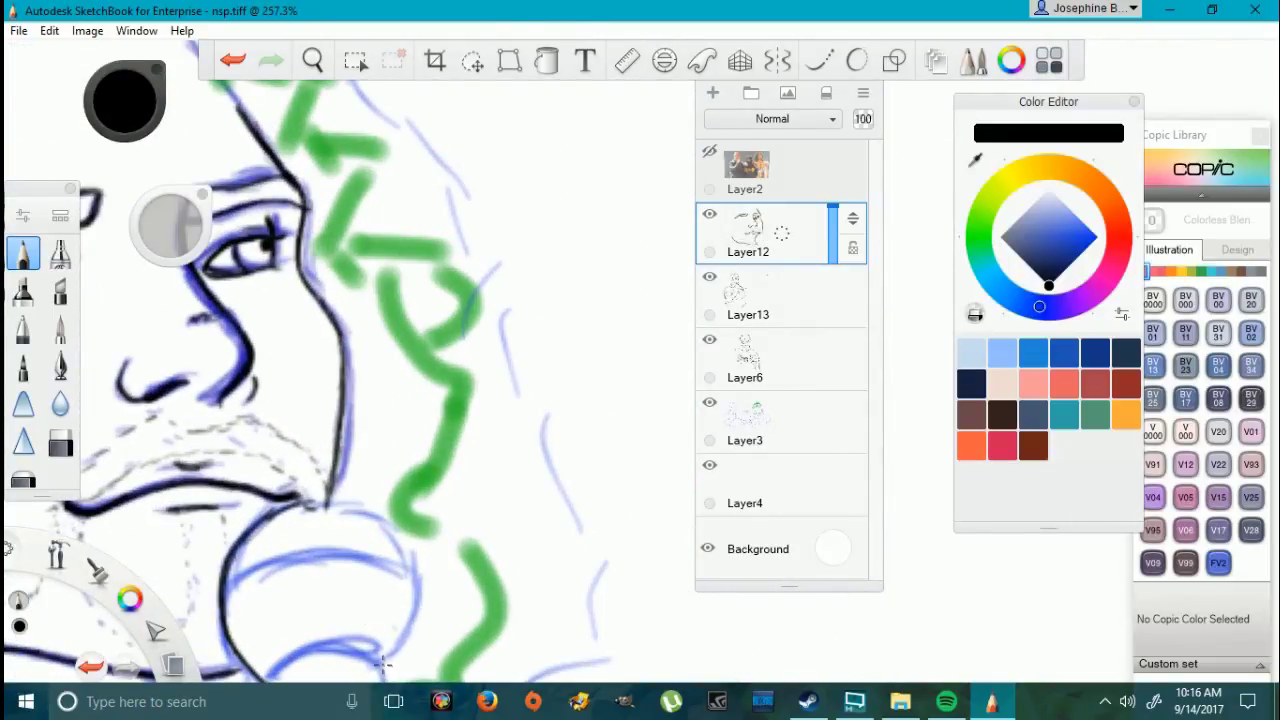
mouse_move(383, 662)
mouse_down()
mouse_move(414, 563)
mouse_move(368, 514)
mouse_up()
mouse_move(268, 514)
mouse_down()
mouse_move(336, 500)
mouse_move(370, 510)
mouse_move(262, 518)
mouse_up()
scroll(262, 530, down, 3)
scroll(170, 578, up, 7)
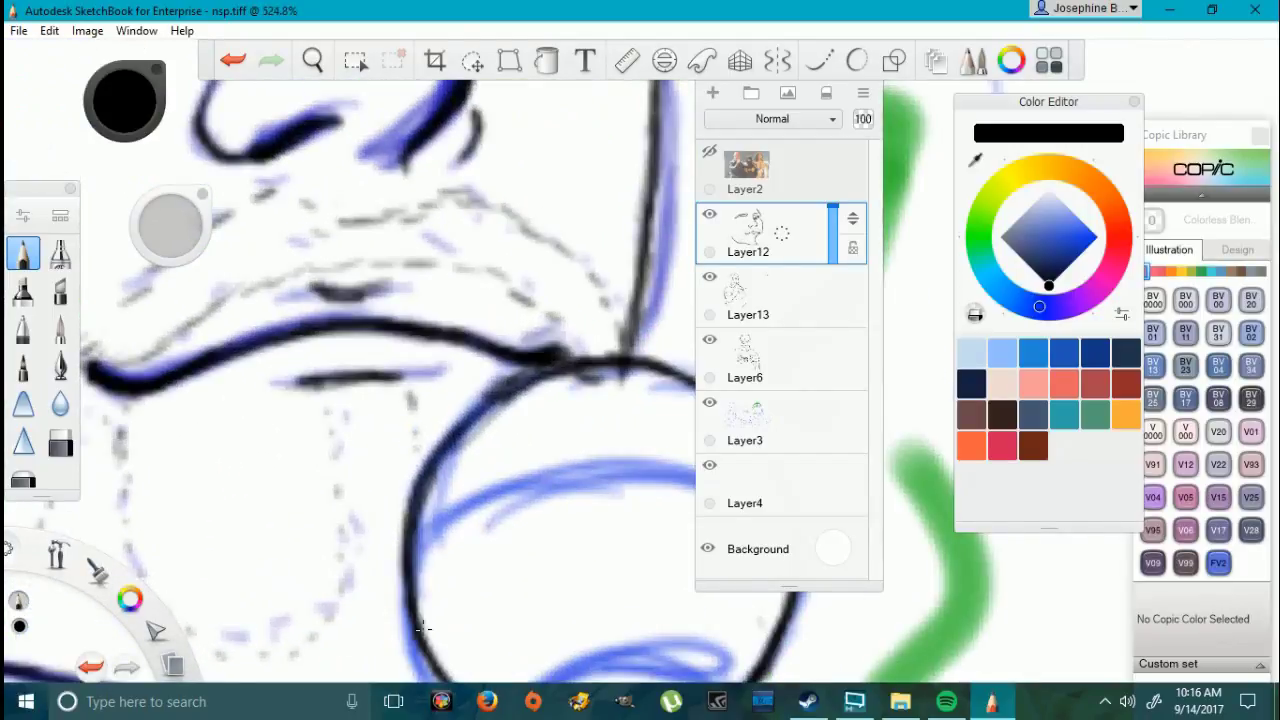
scroll(422, 626, down, 3)
drag(511, 488, 483, 506)
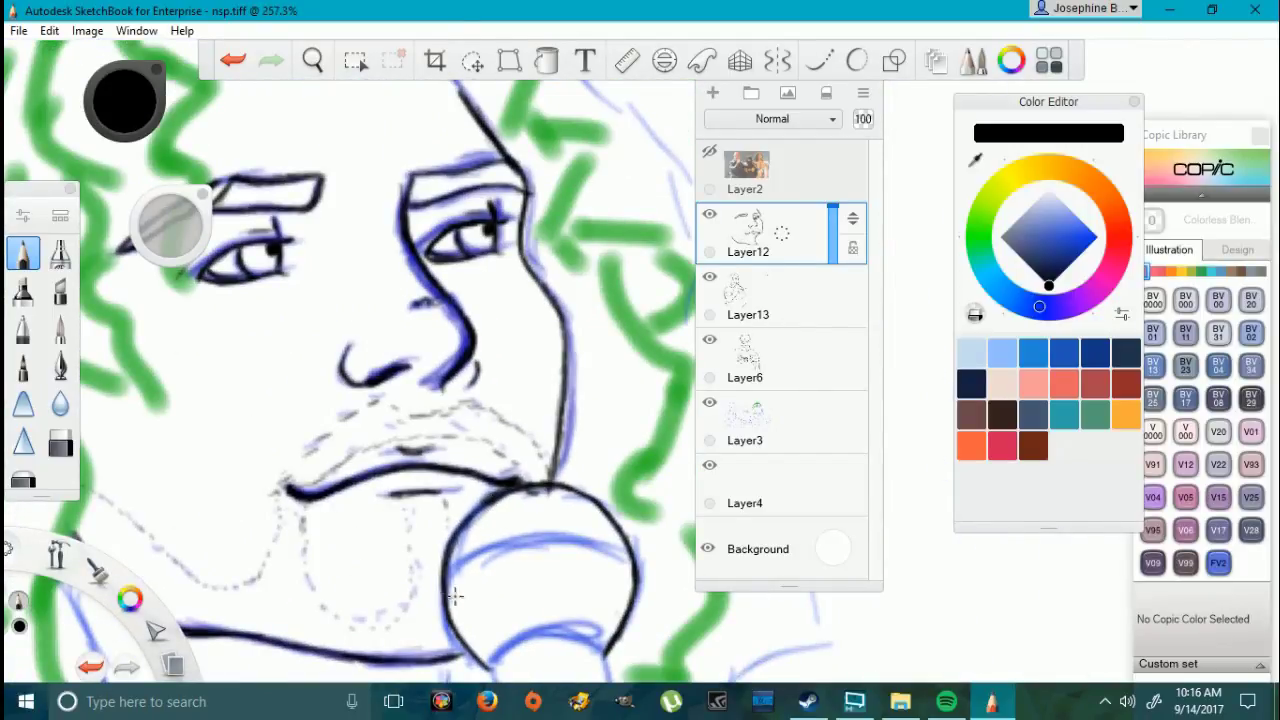
Step: Ink two curved bands across the microphone head
drag(451, 572, 535, 528)
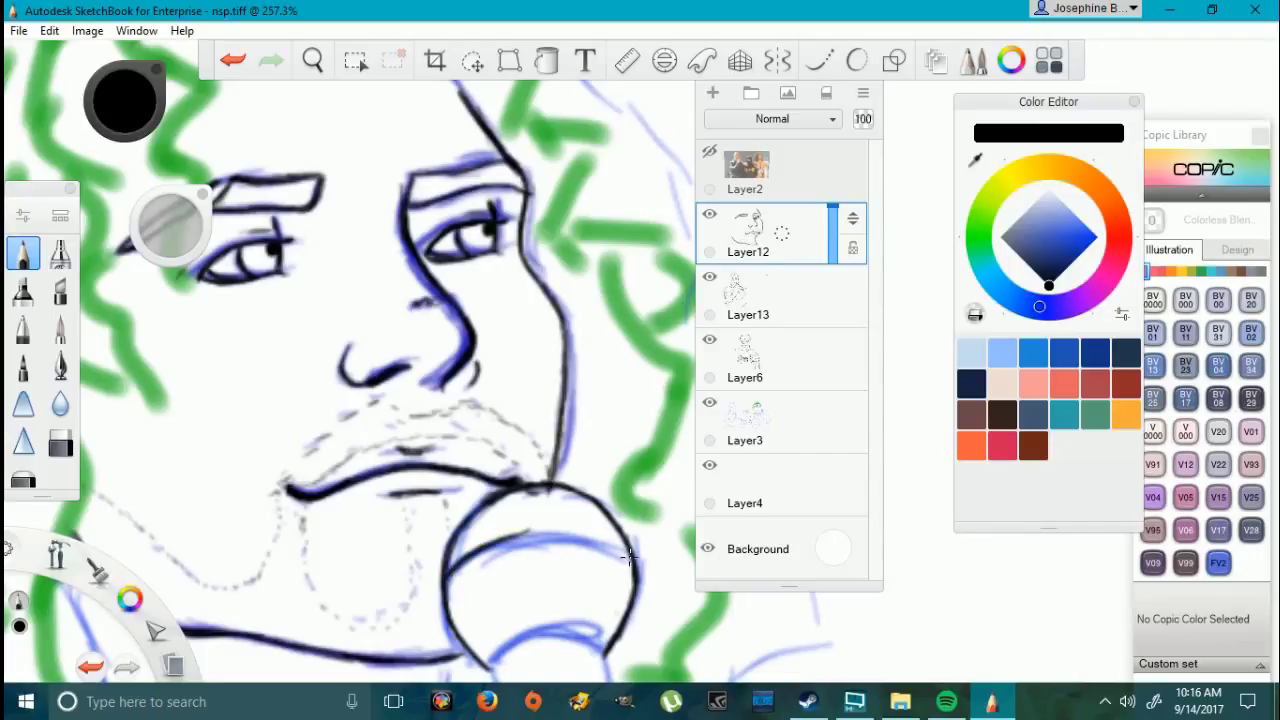
drag(510, 536, 588, 539)
drag(458, 588, 615, 570)
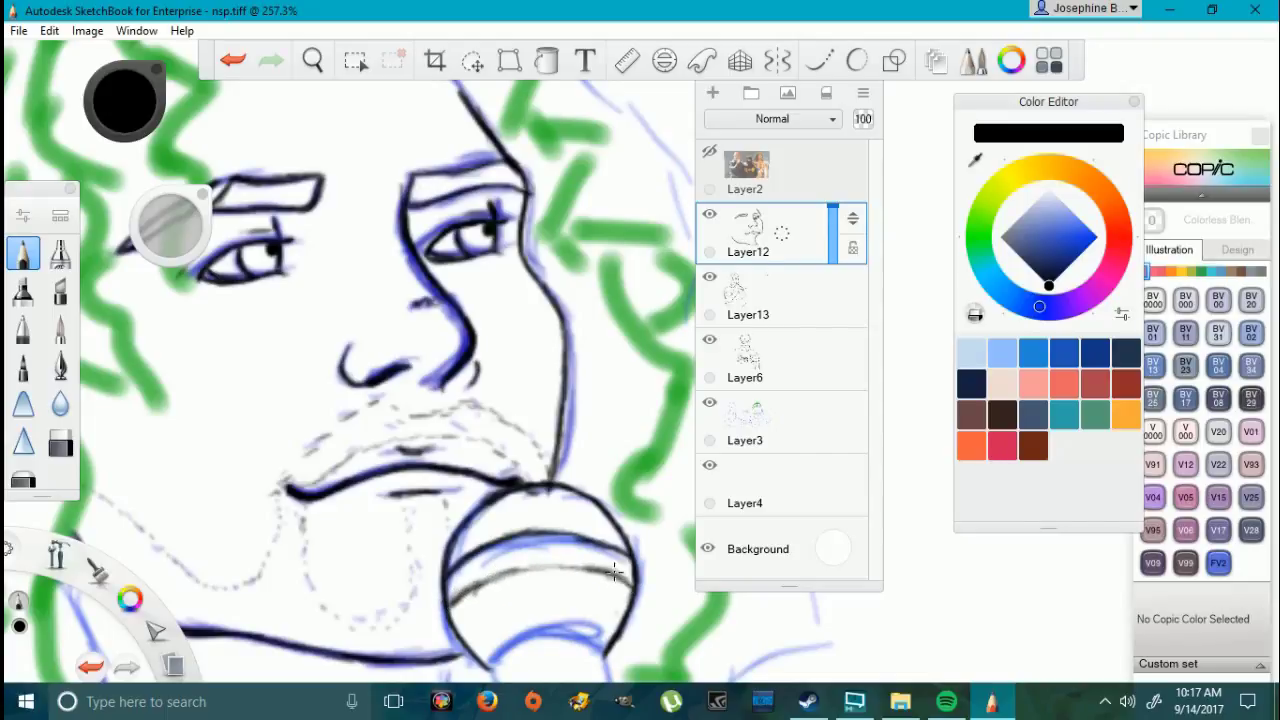
mouse_move(455, 590)
mouse_down()
mouse_move(575, 565)
mouse_move(522, 562)
mouse_move(610, 568)
mouse_move(495, 570)
mouse_move(457, 598)
mouse_up()
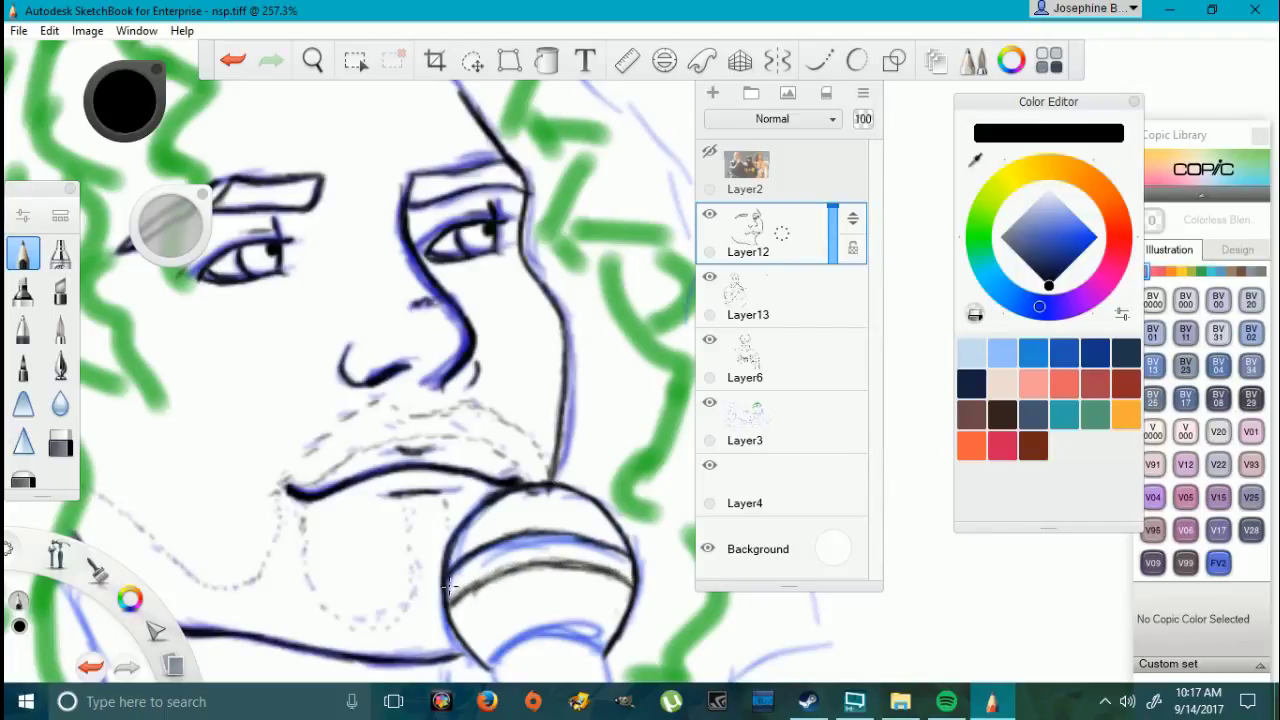
Step: Ink the base curve of the microphone head and both sides of the handle below it
scroll(440, 640, down, 5)
scroll(440, 668, up, 6)
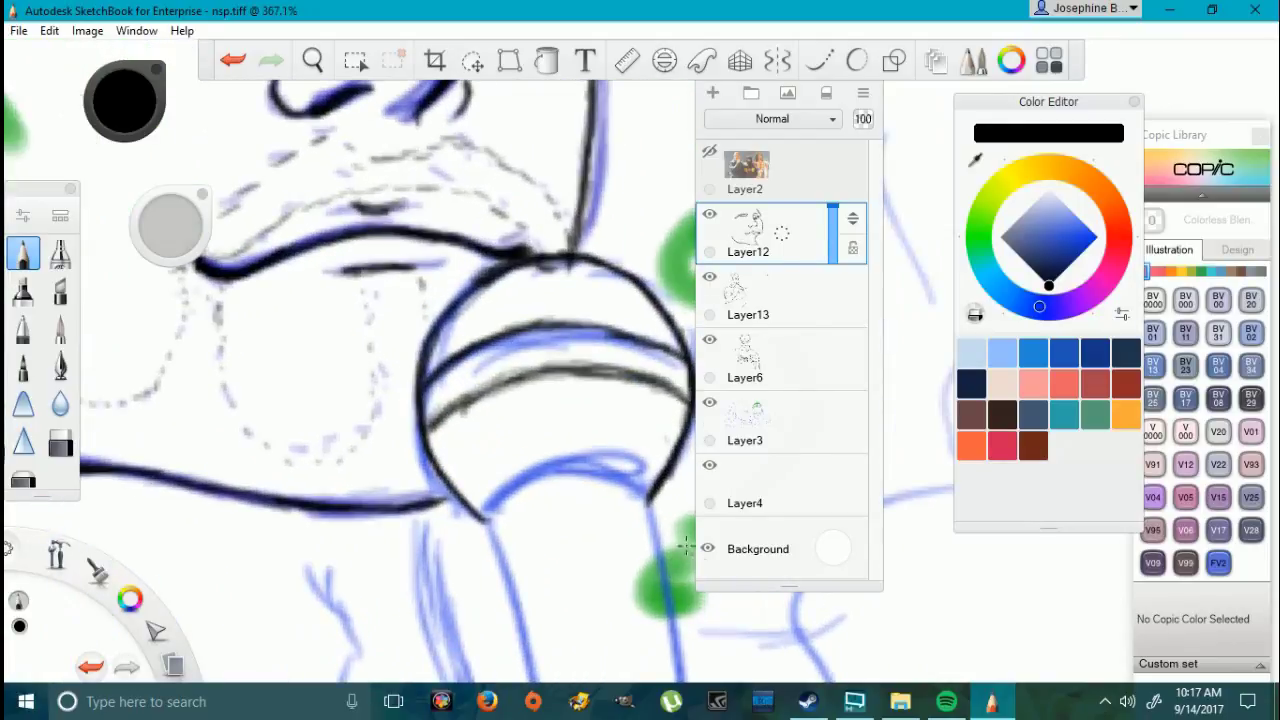
mouse_move(490, 518)
mouse_down()
mouse_move(540, 468)
mouse_move(628, 468)
mouse_move(578, 463)
mouse_move(518, 620)
mouse_move(536, 682)
mouse_up()
mouse_move(676, 690)
mouse_down()
mouse_move(648, 502)
mouse_move(677, 680)
mouse_move(659, 533)
mouse_up()
Step: Ink the throat crease lines on the singer's neck under the chin
scroll(260, 564, down, 8)
scroll(229, 545, up, 6)
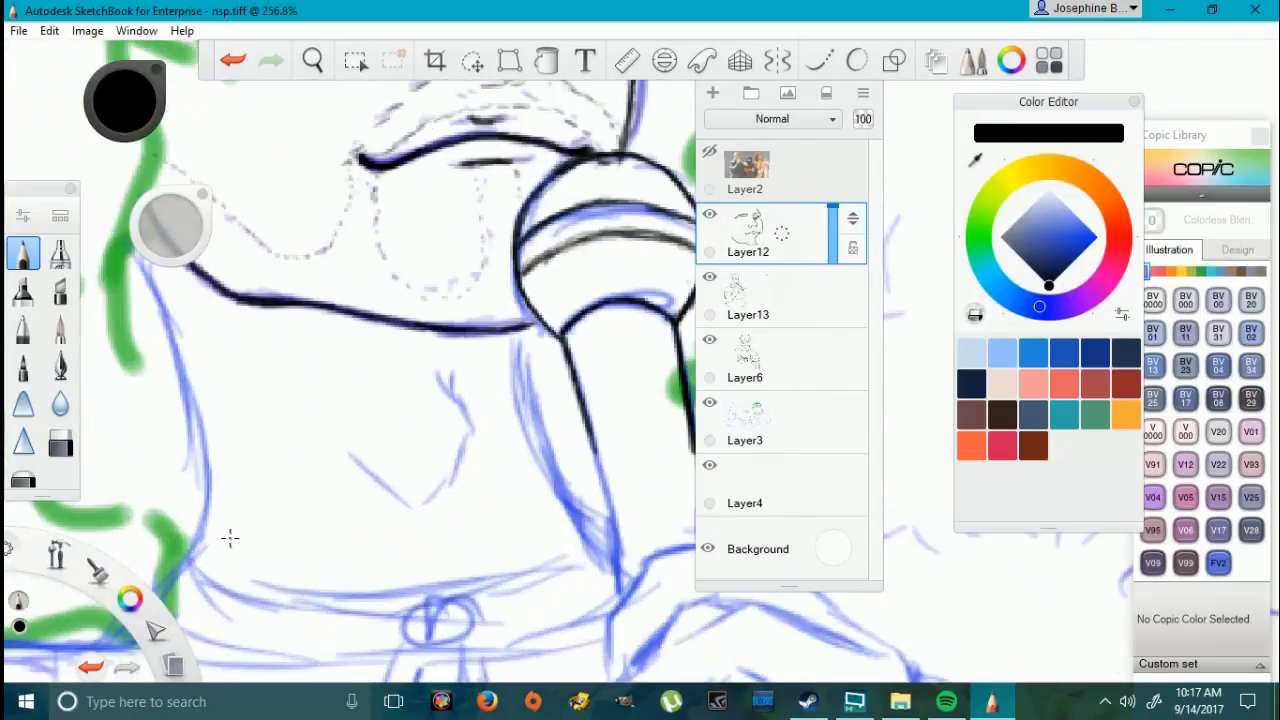
mouse_move(350, 453)
mouse_down()
mouse_move(406, 505)
mouse_move(450, 488)
mouse_move(468, 445)
mouse_move(457, 405)
mouse_up()
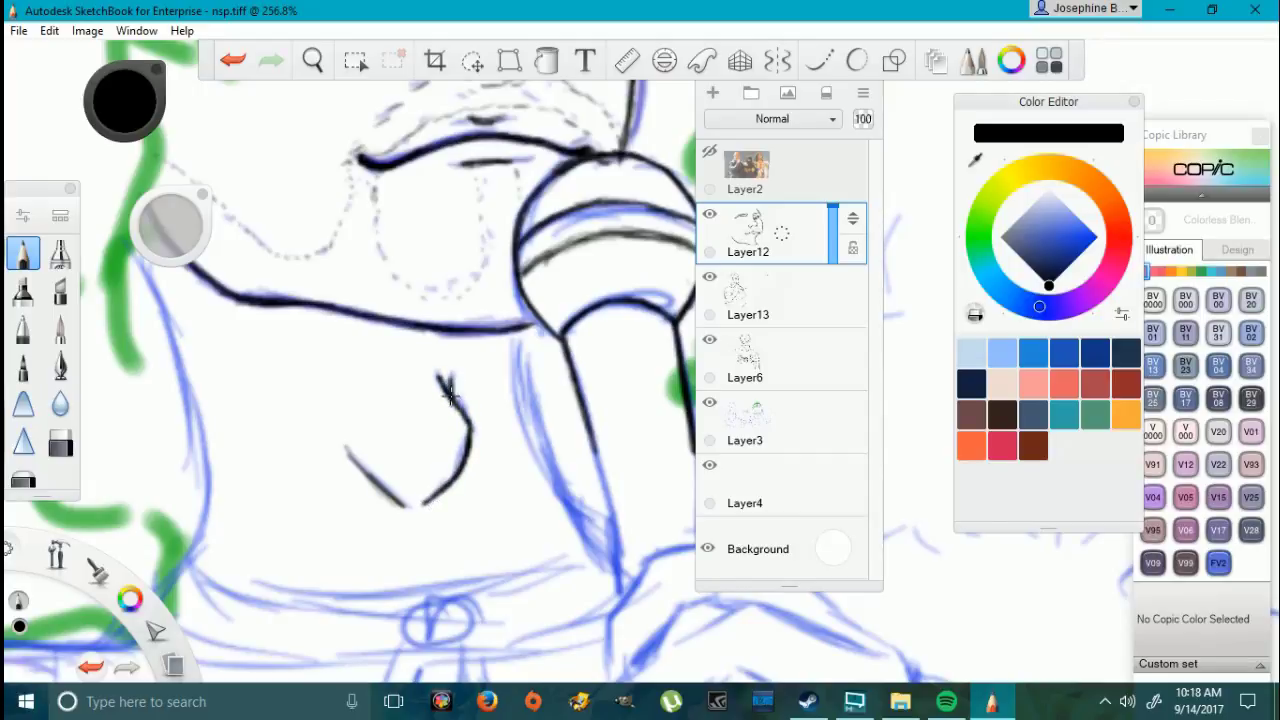
Step: Ink the neck line beside the microphone, erase the overlap, and extend the handle's near edge down to the hand
mouse_move(531, 329)
mouse_down()
mouse_move(540, 432)
mouse_move(615, 543)
mouse_up()
mouse_move(625, 590)
mouse_down()
mouse_move(596, 440)
mouse_move(632, 590)
mouse_up()
click(60, 441)
mouse_move(612, 410)
mouse_down()
mouse_move(601, 533)
mouse_move(620, 587)
mouse_up()
click(23, 255)
drag(590, 446, 634, 574)
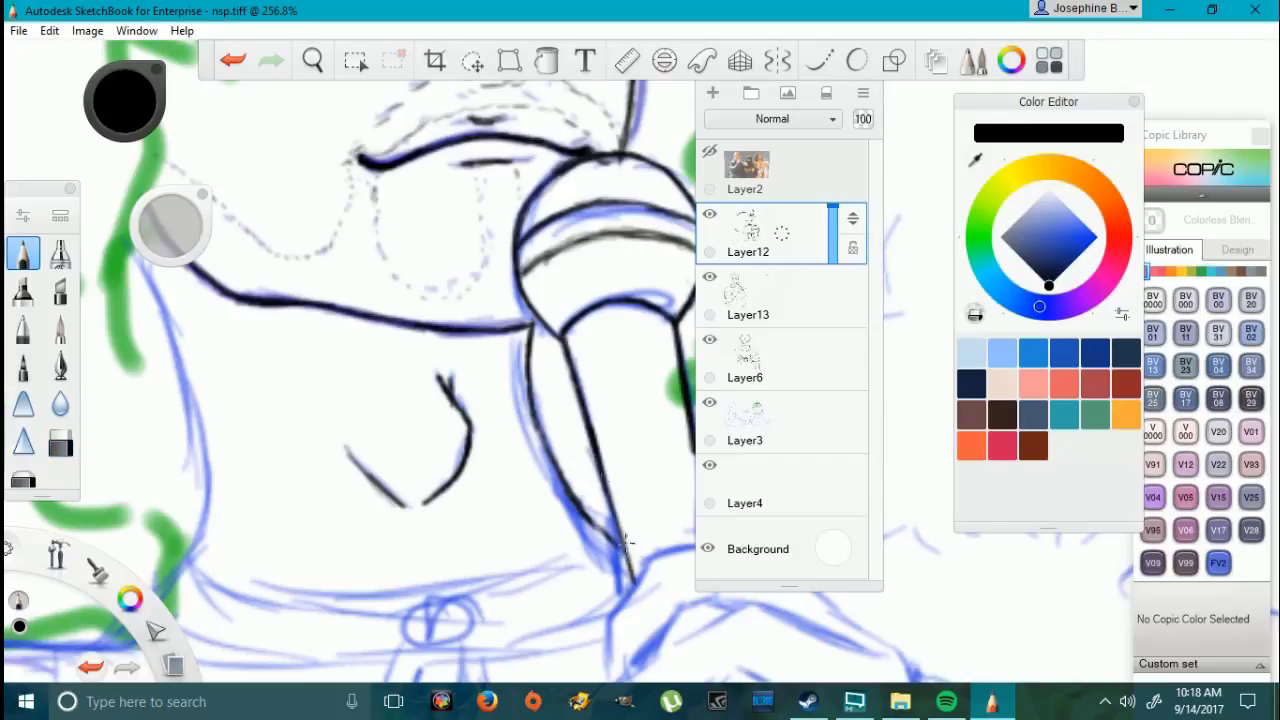
scroll(657, 471, up, 5)
mouse_move(572, 375)
mouse_down()
mouse_move(598, 533)
mouse_move(562, 310)
mouse_up()
Step: Turn on Steady Stroke and try a line along the microphone handle, undoing the test stroke
scroll(490, 385, down, 5)
scroll(453, 401, down, 4)
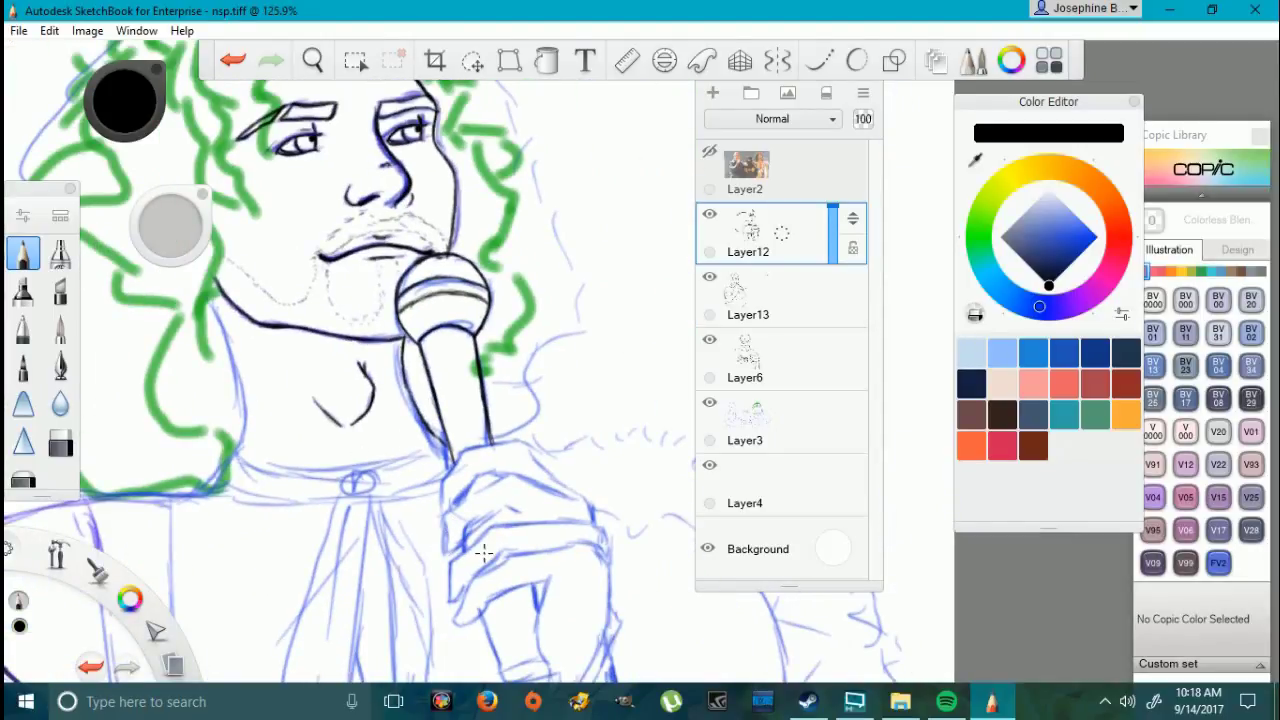
scroll(485, 530, up, 1)
scroll(487, 519, down, 4)
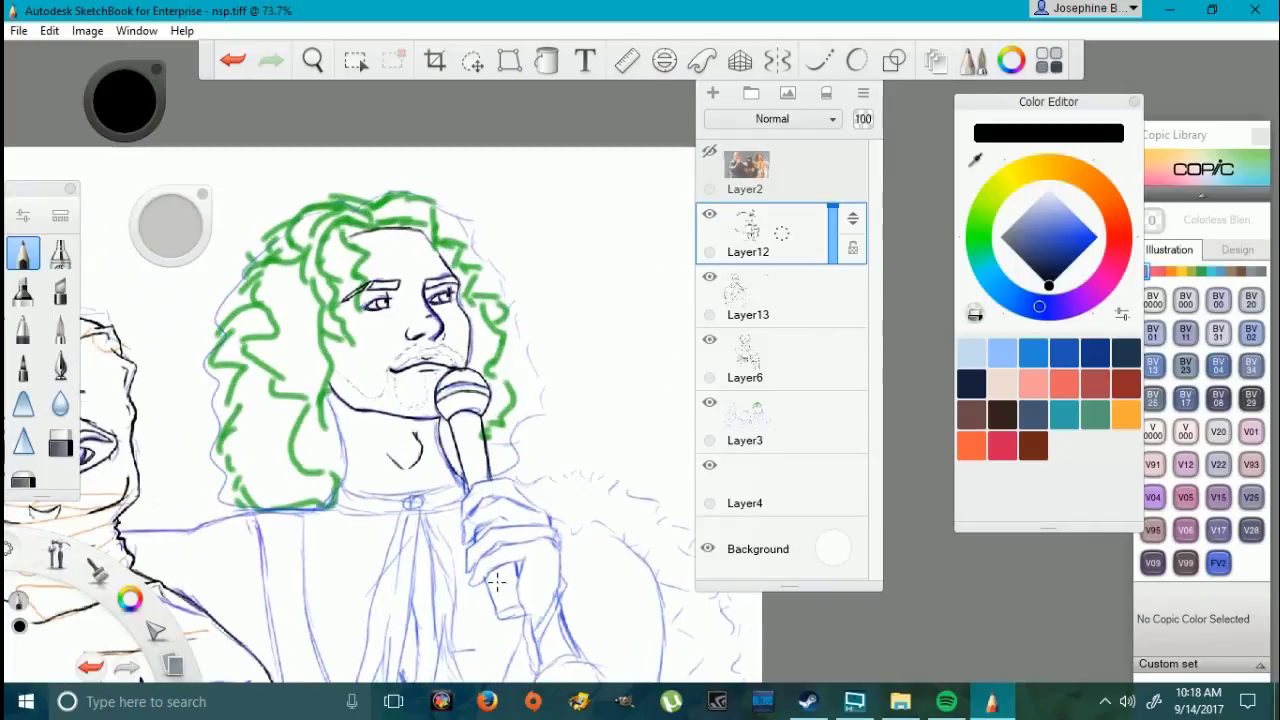
click(819, 61)
drag(499, 610, 452, 420)
click(232, 60)
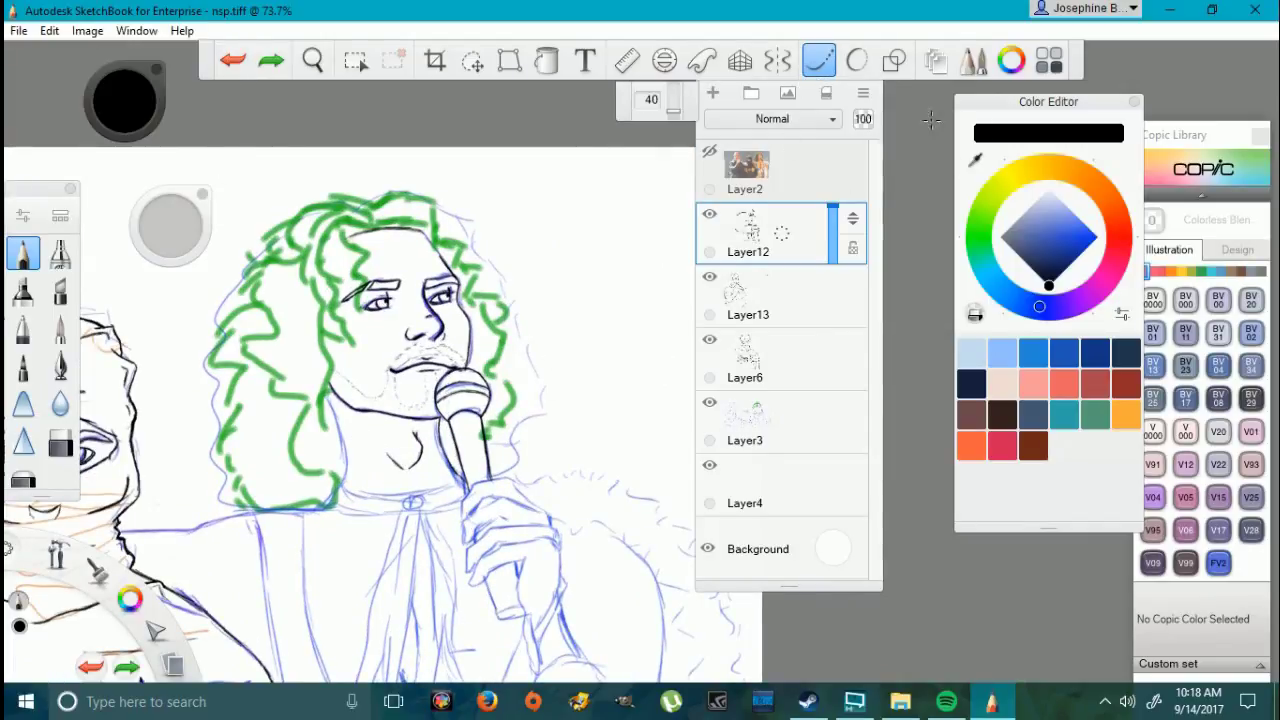
Step: Draw straight lines along both sides of the microphone handle, through the hand to the handle's lower end, using the Line shape tool
click(893, 61)
drag(485, 577, 449, 420)
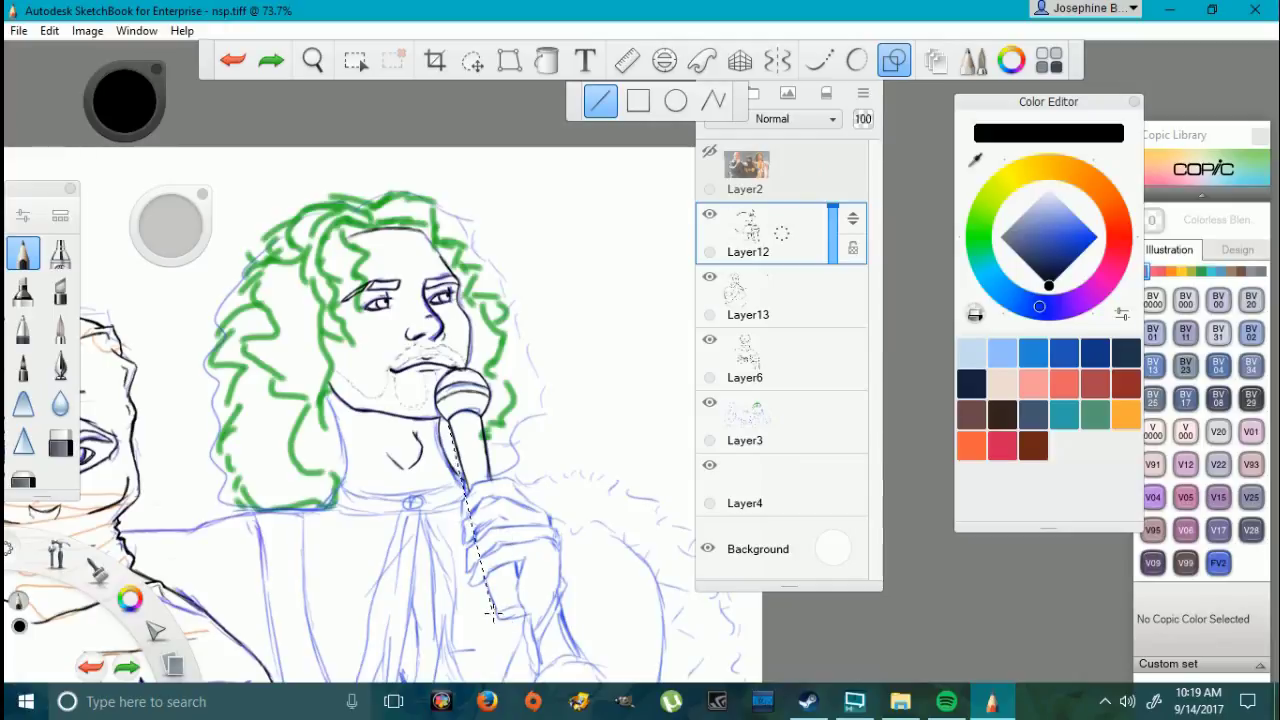
drag(491, 613, 478, 400)
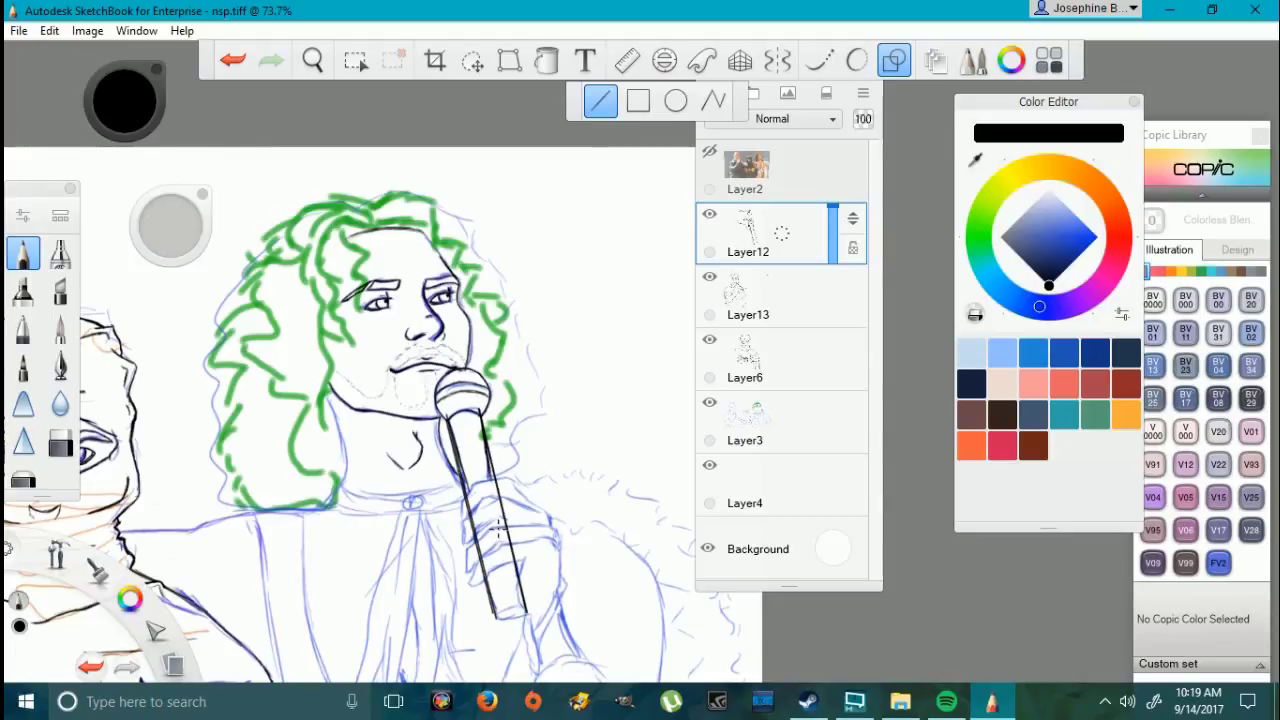
Step: Erase the line ends overshooting into the microphone head and the old doubled strokes along both handle edges
scroll(450, 482, up, 6)
key(e)
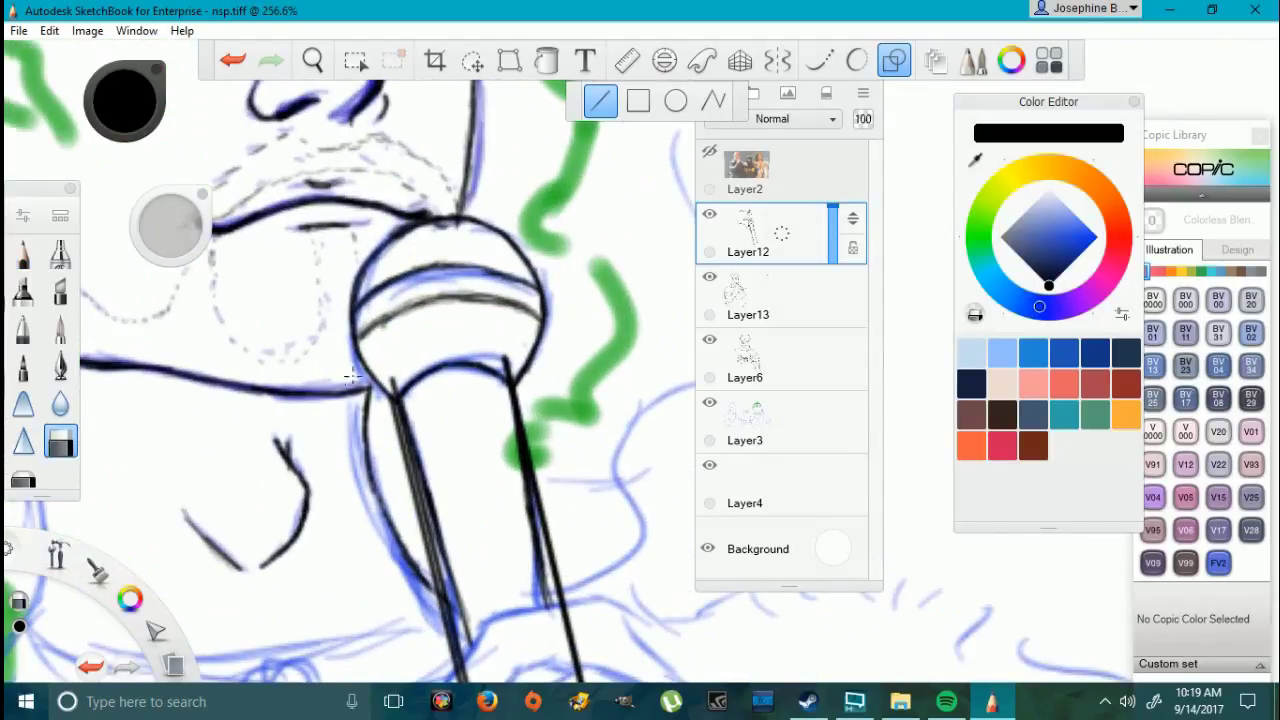
click(898, 54)
drag(397, 375, 396, 373)
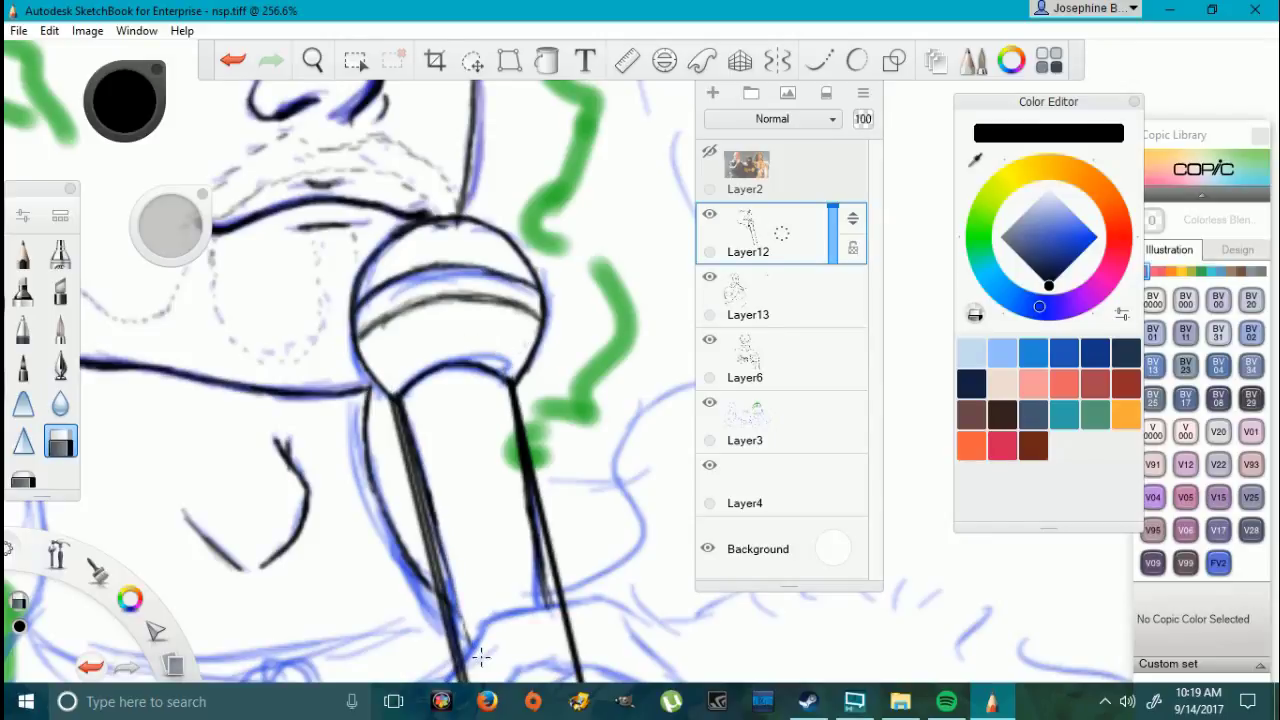
mouse_move(480, 655)
mouse_down()
mouse_move(427, 483)
mouse_move(530, 562)
mouse_up()
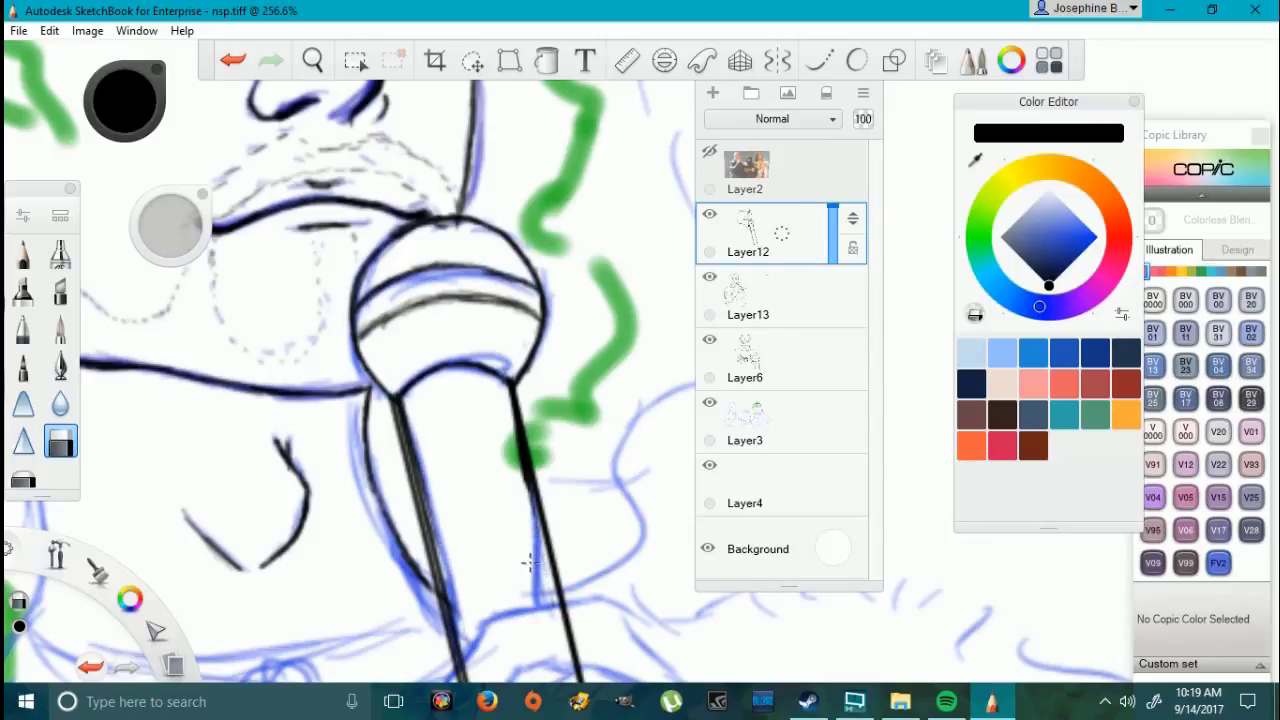
drag(385, 408, 430, 592)
drag(447, 664, 415, 486)
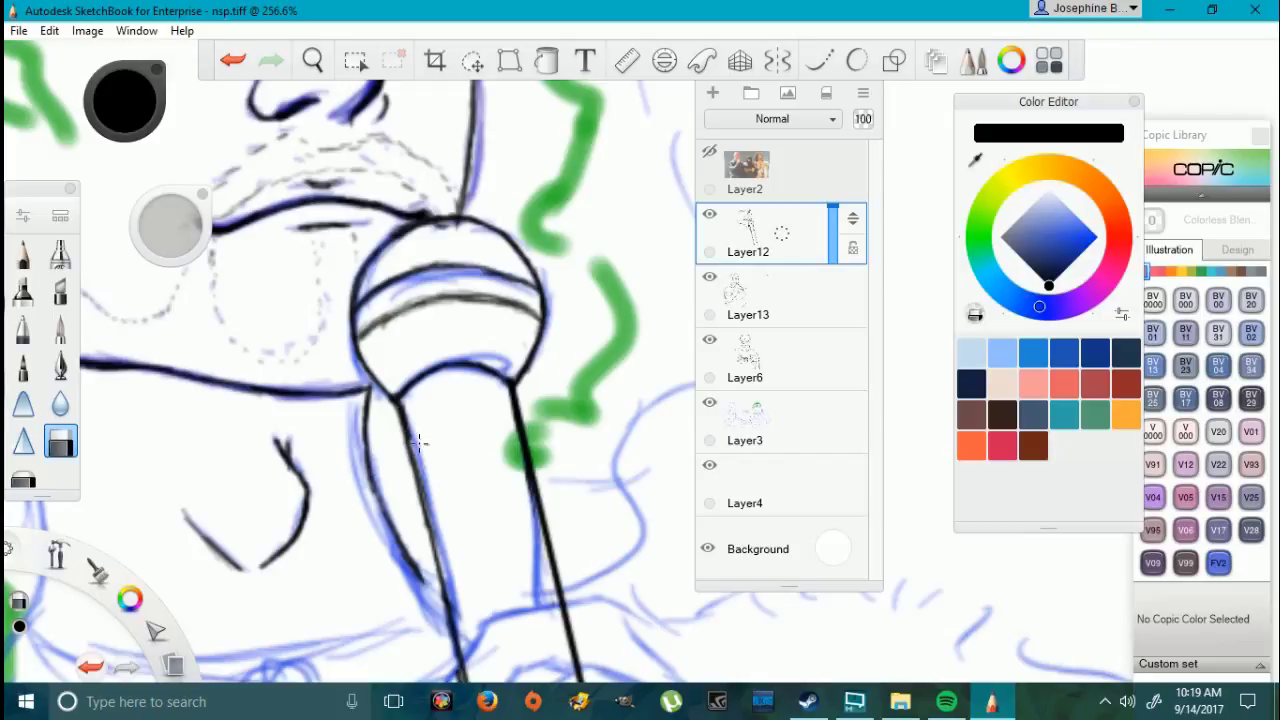
drag(410, 432, 414, 480)
Step: Re-ink the microphone handle's neck-side edge between the head and the hand to even out its thickness
key(s)
drag(404, 422, 439, 604)
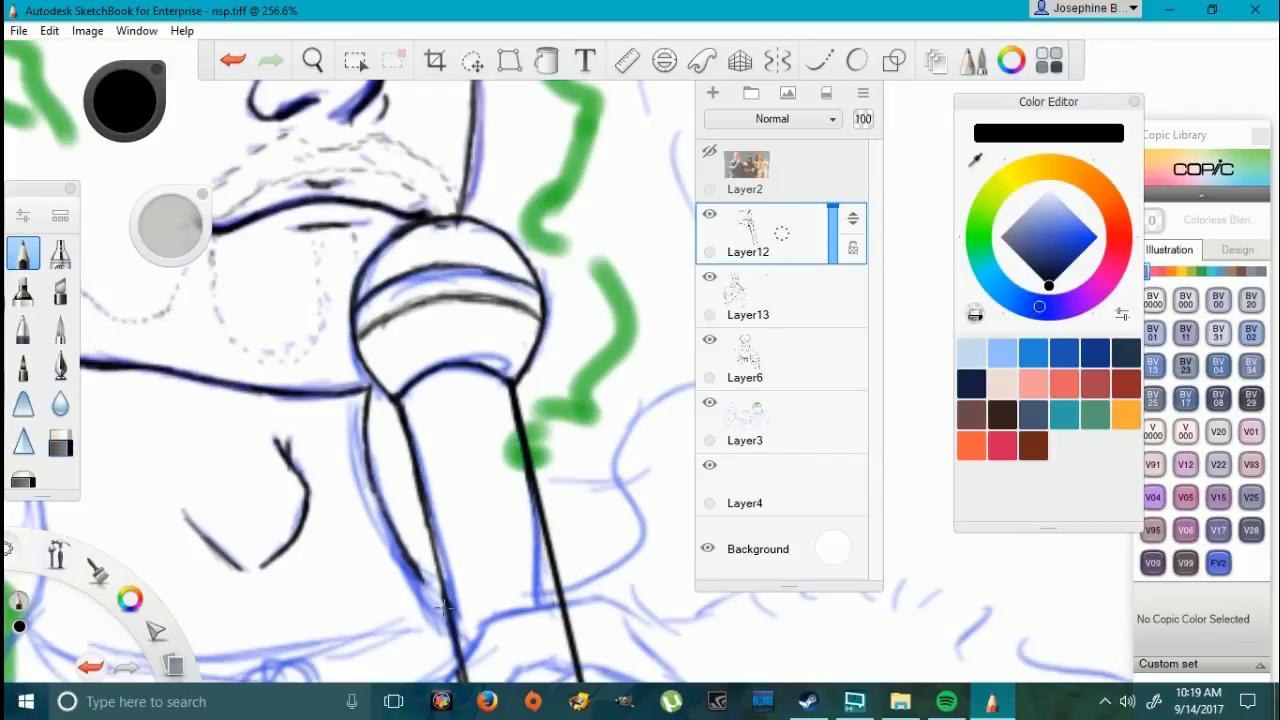
drag(463, 670, 406, 448)
scroll(512, 575, down, 7)
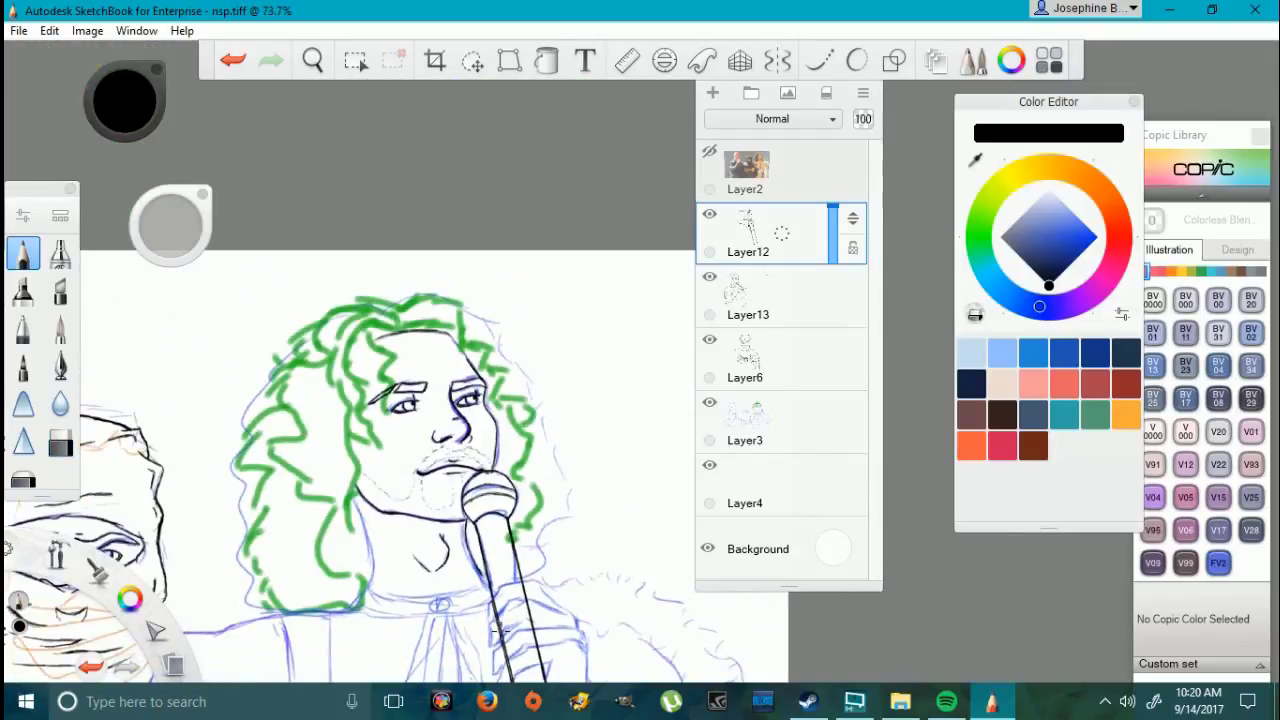
Step: Erase the parts of both handle lines that cross the top two fingers of the gripping hand
scroll(514, 644, up, 8)
click(61, 443)
drag(432, 467, 432, 453)
drag(555, 386, 586, 516)
mouse_move(432, 466)
mouse_down()
mouse_move(460, 540)
mouse_move(441, 507)
mouse_up()
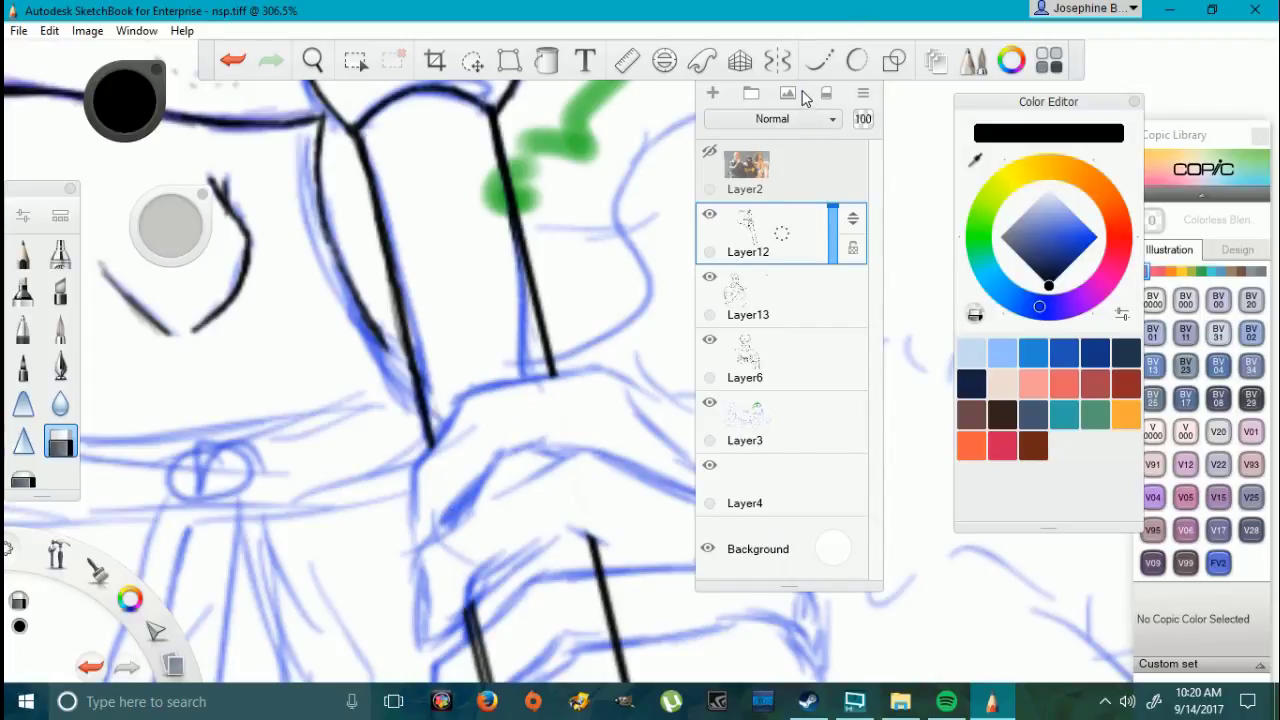
Step: Move the layer list clear of the drawing and ink the upper outline of the index finger around the microphone
drag(862, 80, 1258, 64)
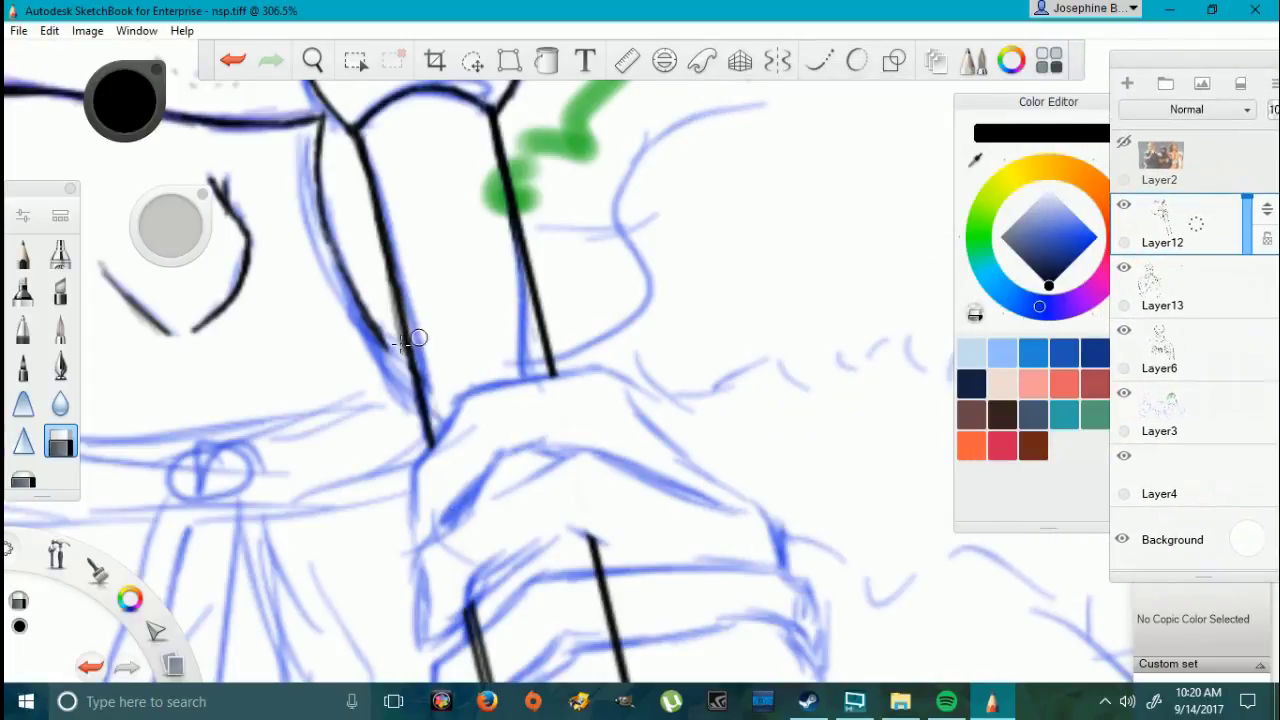
key(e)
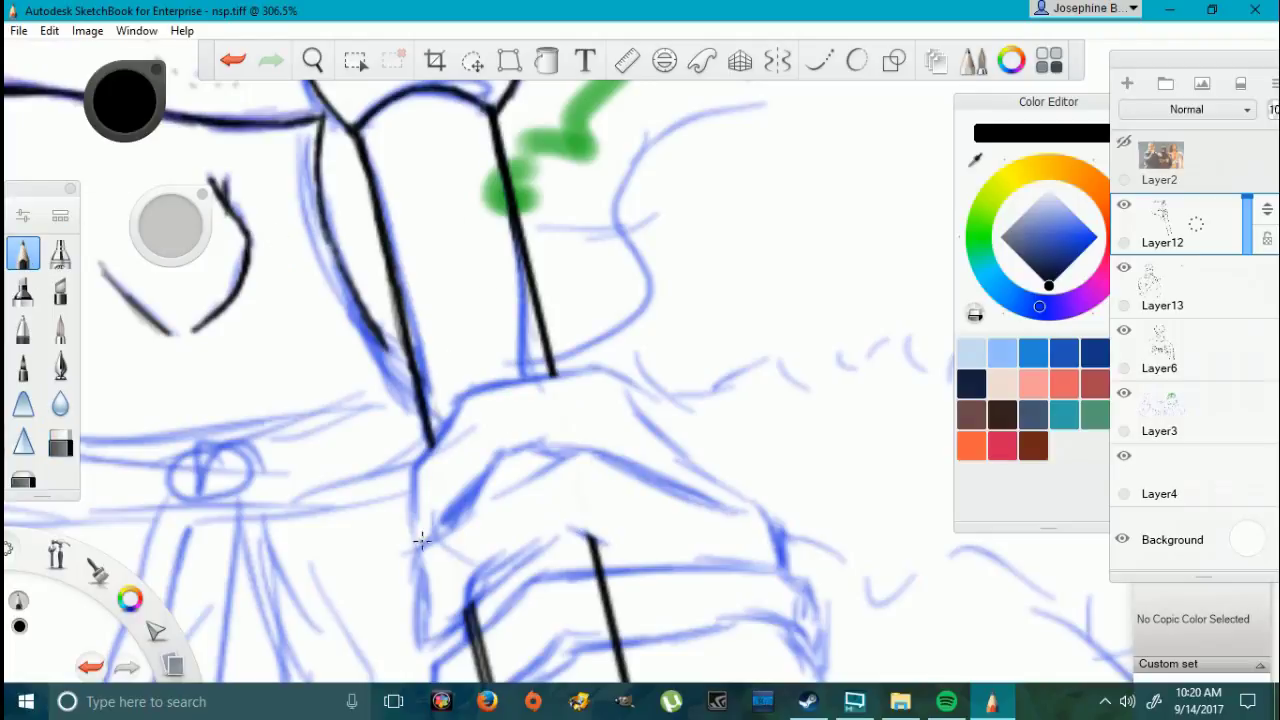
mouse_move(420, 545)
mouse_down()
mouse_move(416, 462)
mouse_move(455, 418)
mouse_move(432, 458)
mouse_up()
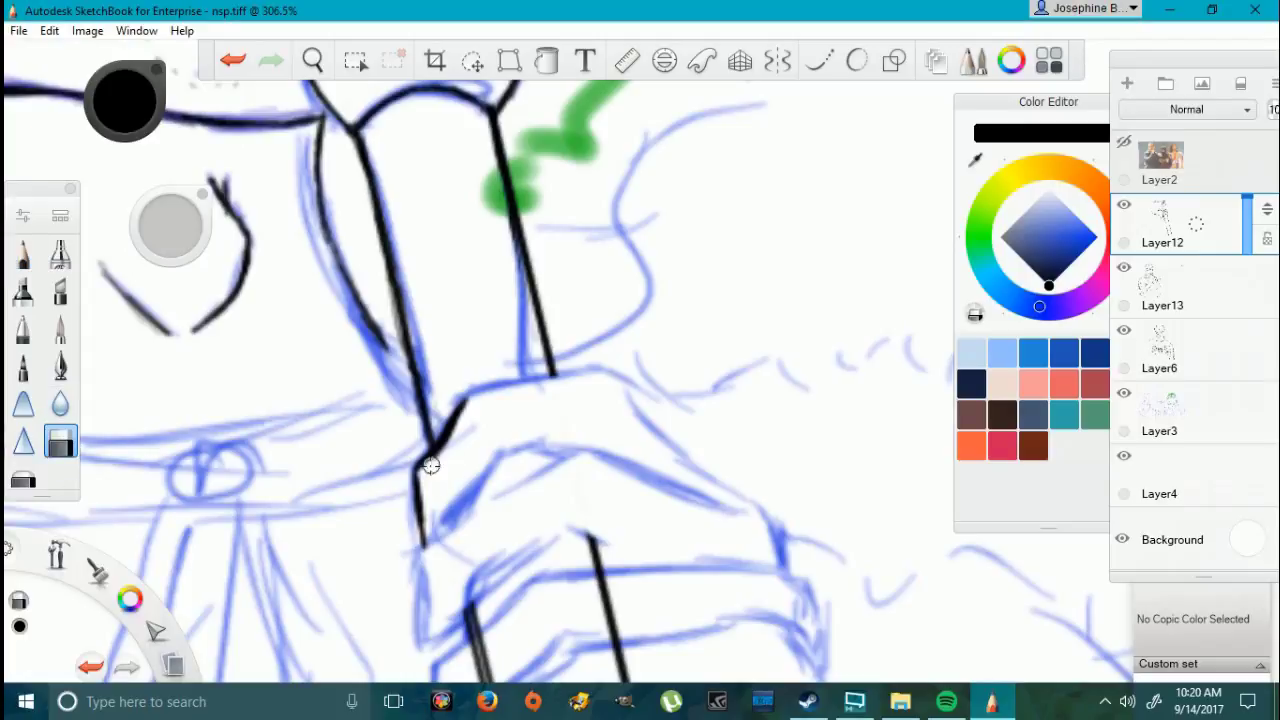
mouse_move(420, 455)
mouse_down()
mouse_move(553, 383)
mouse_move(518, 387)
mouse_move(599, 369)
mouse_move(634, 382)
mouse_move(750, 508)
mouse_up()
drag(555, 377, 590, 372)
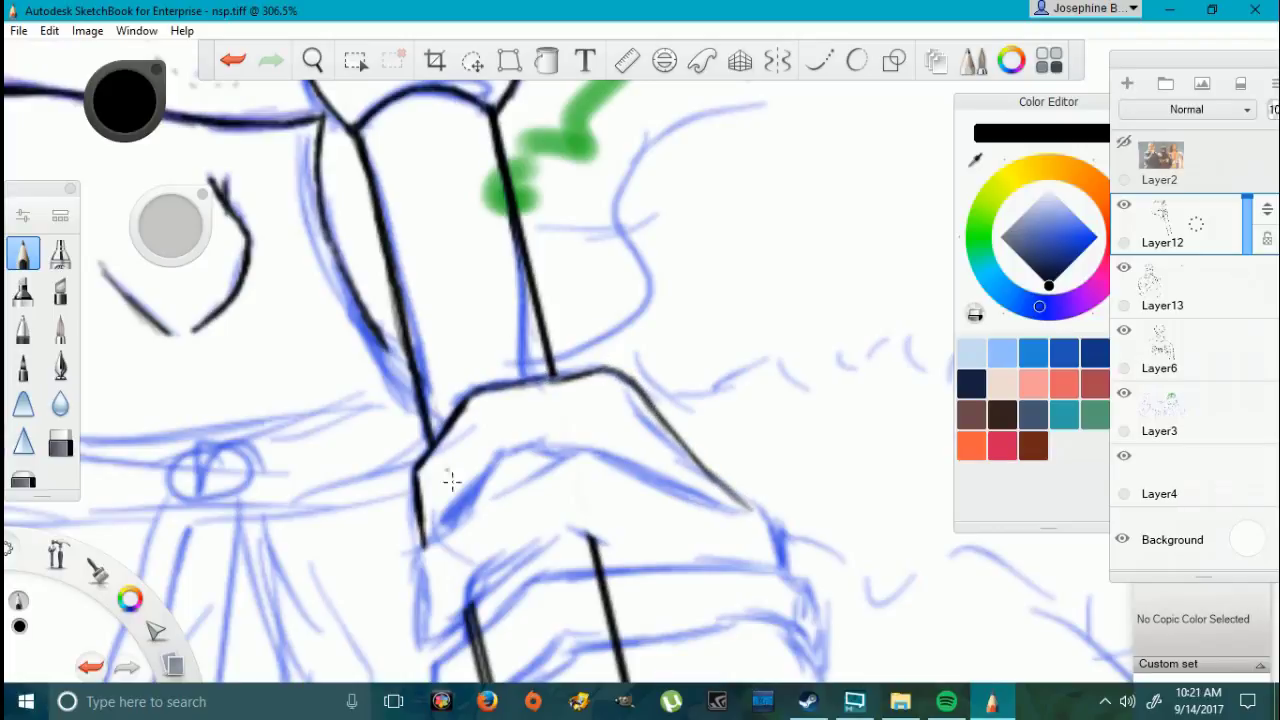
Step: Ink the gap beneath the index finger and the second finger's upper edge, fingertip and knuckle
mouse_move(475, 509)
mouse_down()
mouse_move(486, 457)
mouse_move(543, 434)
mouse_move(610, 450)
mouse_move(565, 432)
mouse_move(482, 438)
mouse_up()
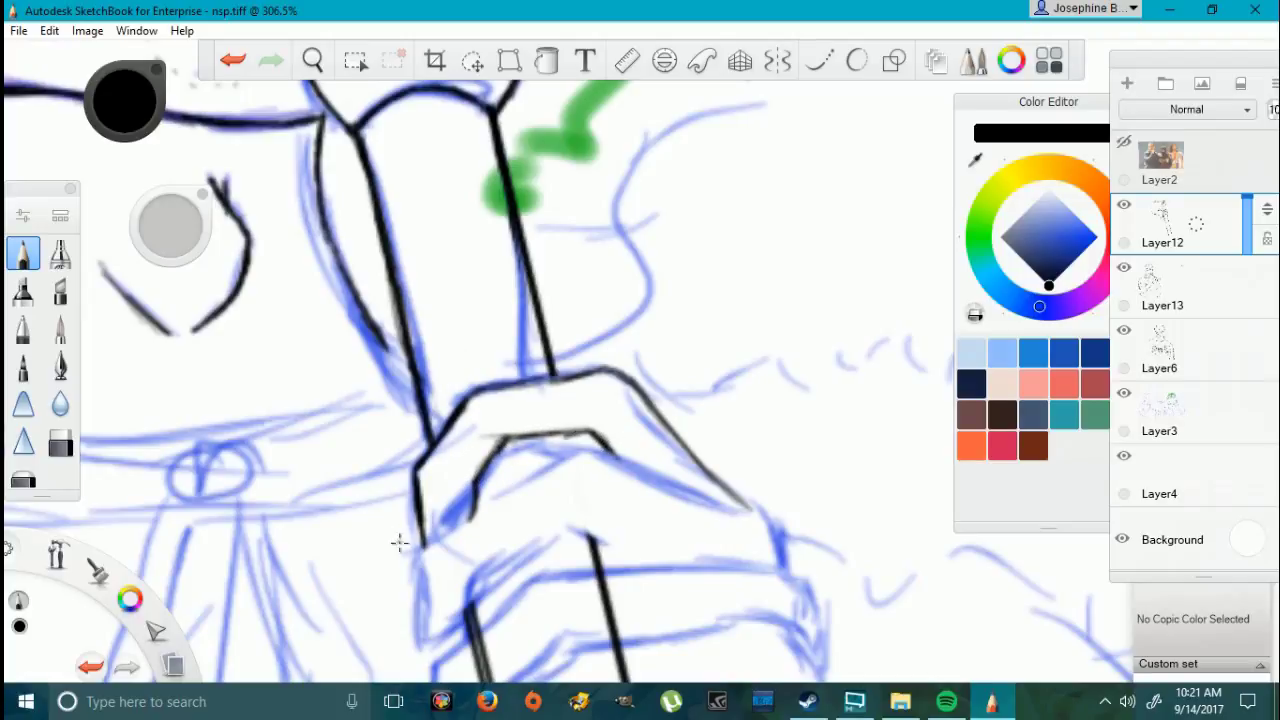
mouse_move(424, 641)
mouse_down()
mouse_move(460, 618)
mouse_move(472, 576)
mouse_up()
mouse_move(424, 640)
mouse_down()
mouse_move(424, 562)
mouse_move(450, 524)
mouse_move(590, 450)
mouse_up()
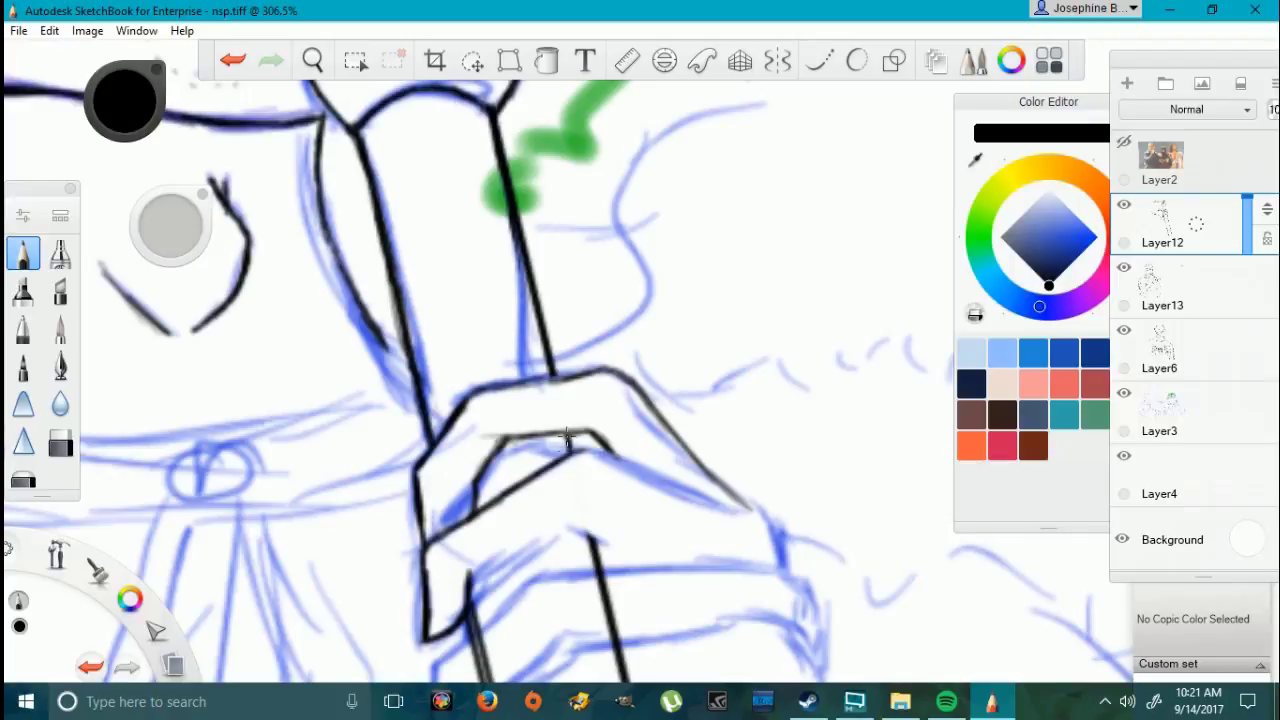
mouse_move(580, 453)
mouse_down()
mouse_move(713, 503)
mouse_move(775, 542)
mouse_move(783, 568)
mouse_up()
drag(758, 514, 730, 508)
click(61, 443)
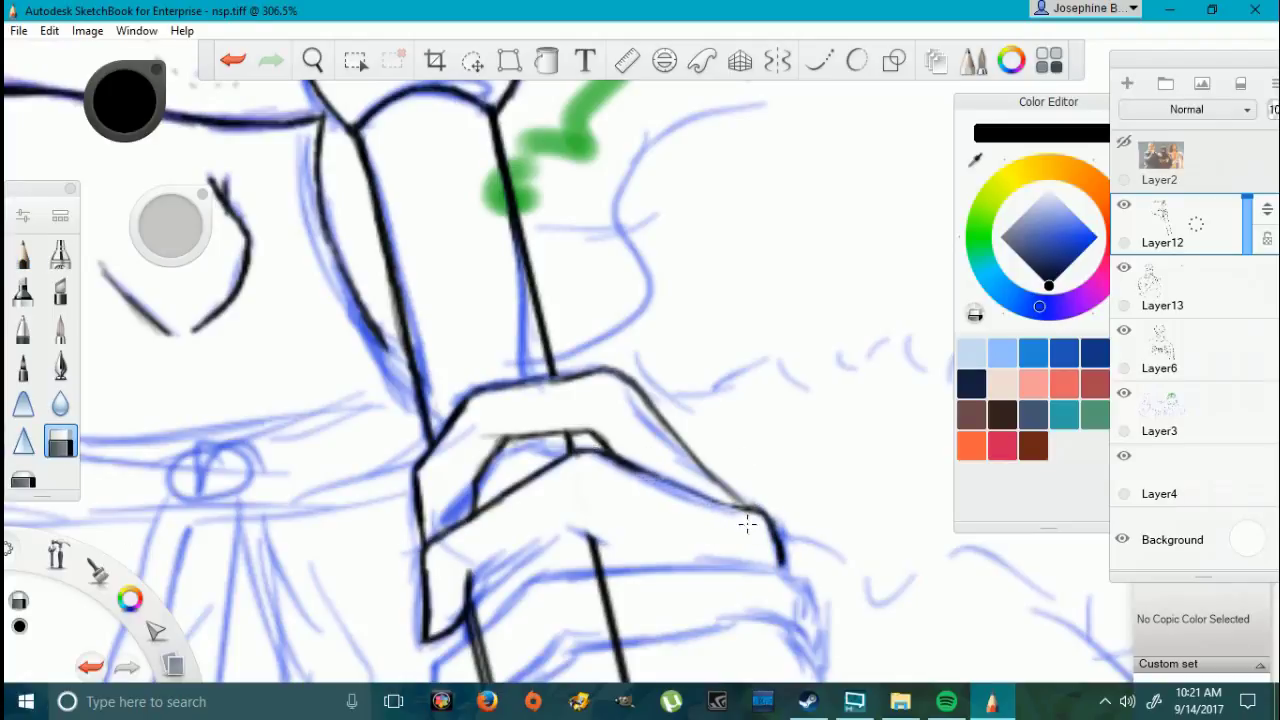
key(e)
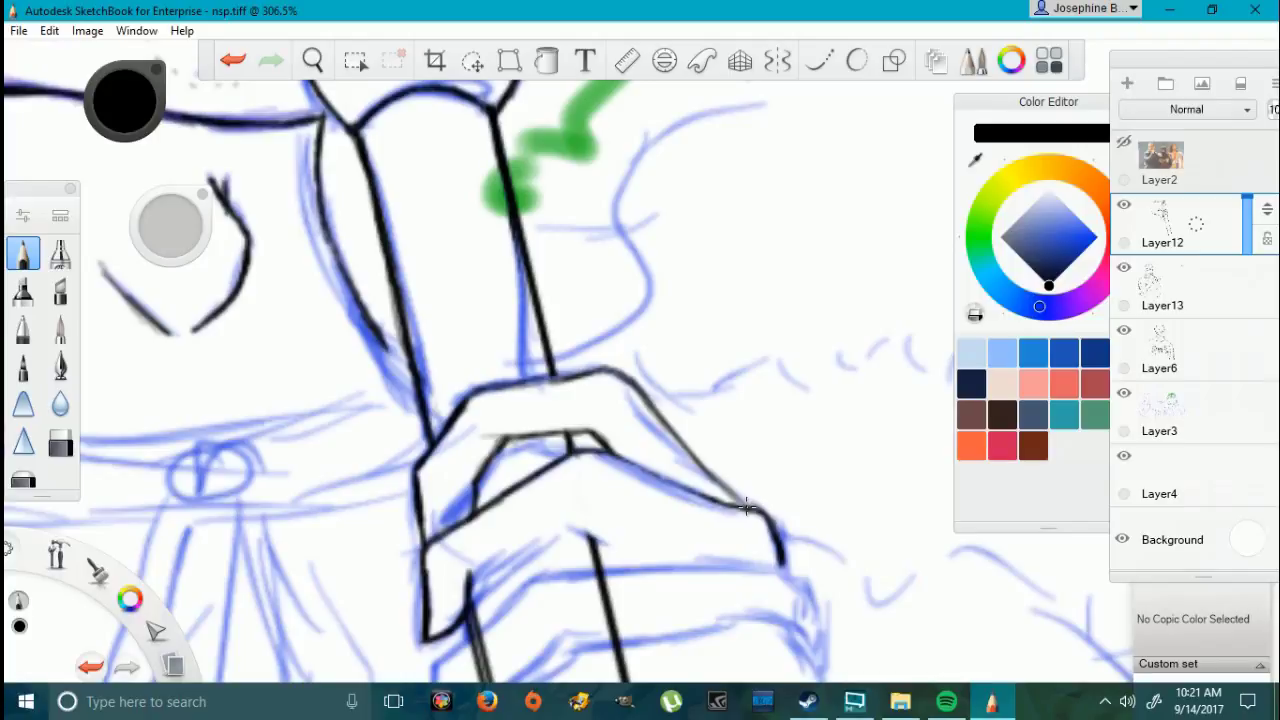
drag(747, 507, 602, 452)
Step: Ink the second finger's angled lower edge across the handle and touch up the index finger's bend
mouse_move(465, 573)
mouse_down()
mouse_move(592, 513)
mouse_move(638, 545)
mouse_move(584, 516)
mouse_move(686, 552)
mouse_move(597, 503)
mouse_up()
click(62, 443)
key(e)
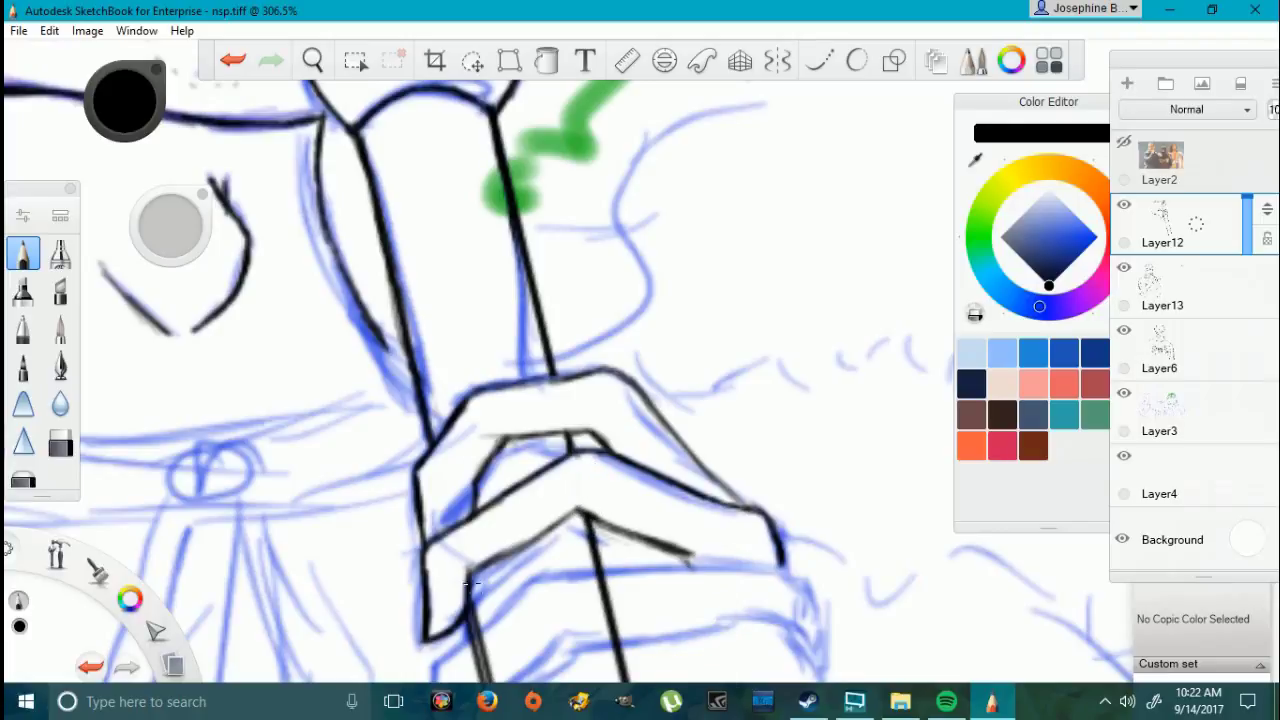
mouse_move(464, 570)
mouse_down()
mouse_move(536, 532)
mouse_move(472, 564)
mouse_move(529, 508)
mouse_up()
click(233, 60)
mouse_move(466, 389)
mouse_down()
mouse_move(604, 373)
mouse_move(478, 393)
mouse_up()
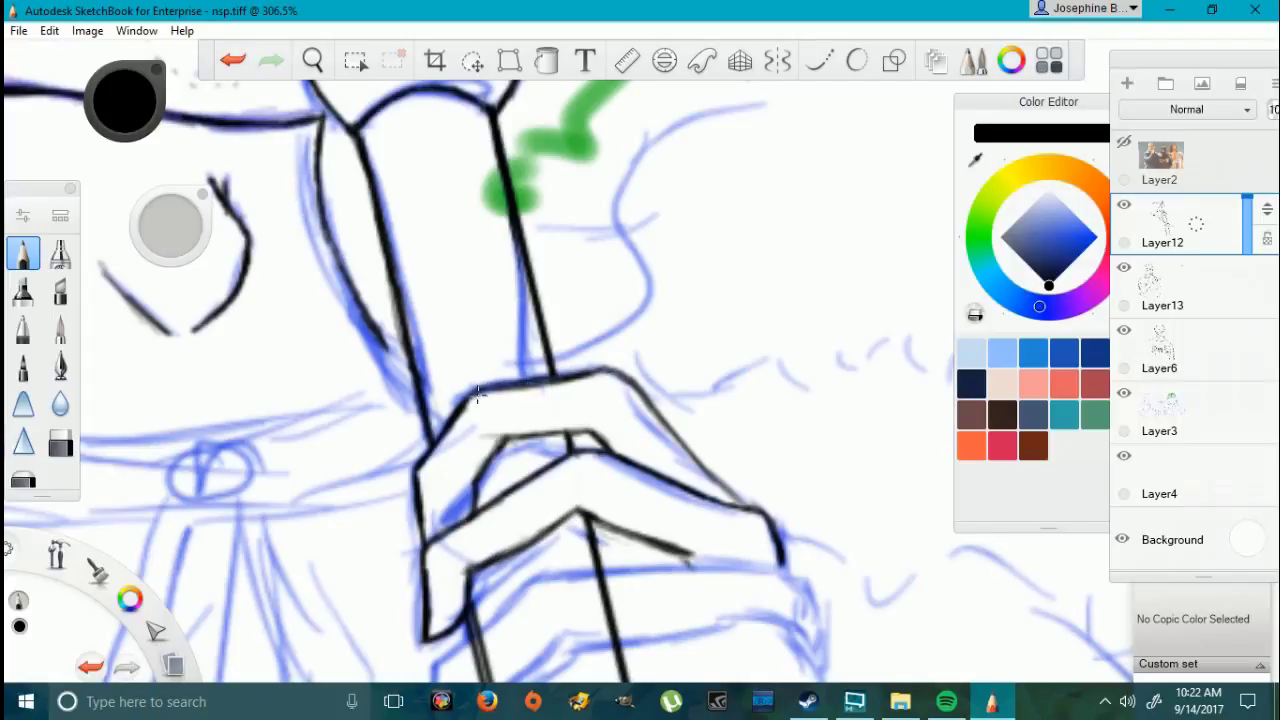
Step: Ink the third finger's tip, upper edge and knuckle, continuing down the back of the hand
scroll(690, 600, down, 5)
scroll(736, 666, up, 8)
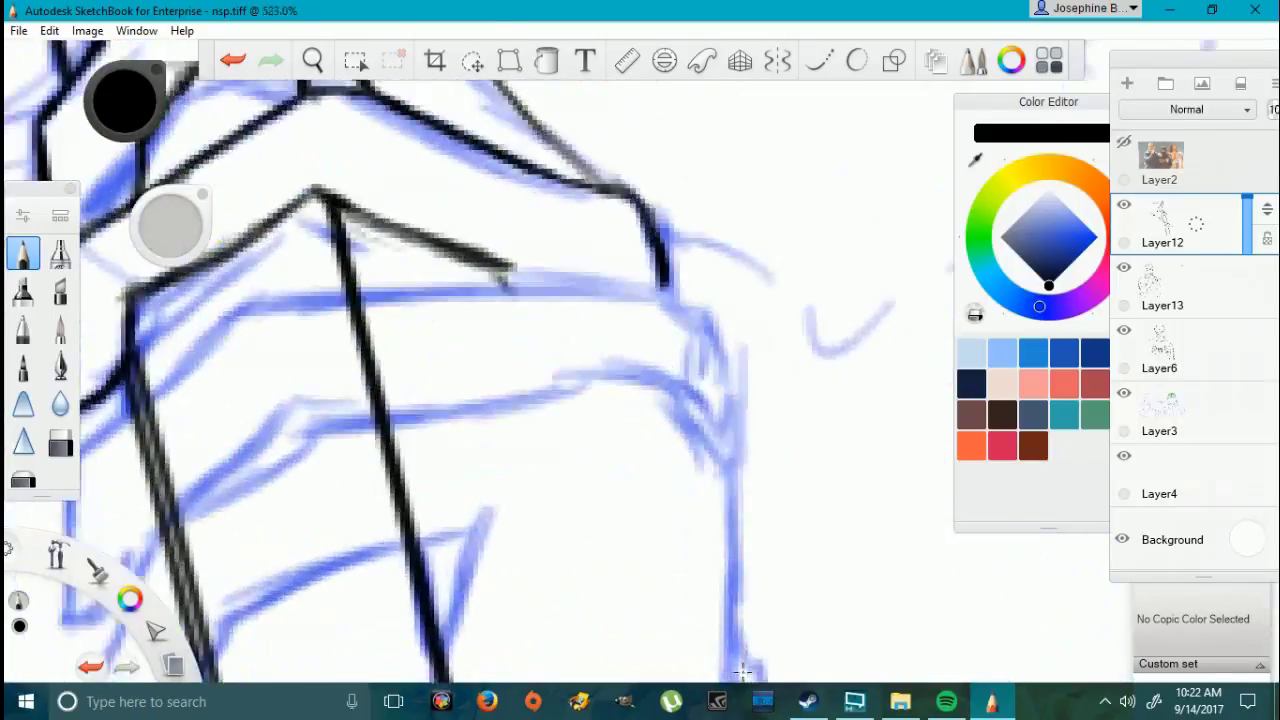
scroll(550, 650, down, 4)
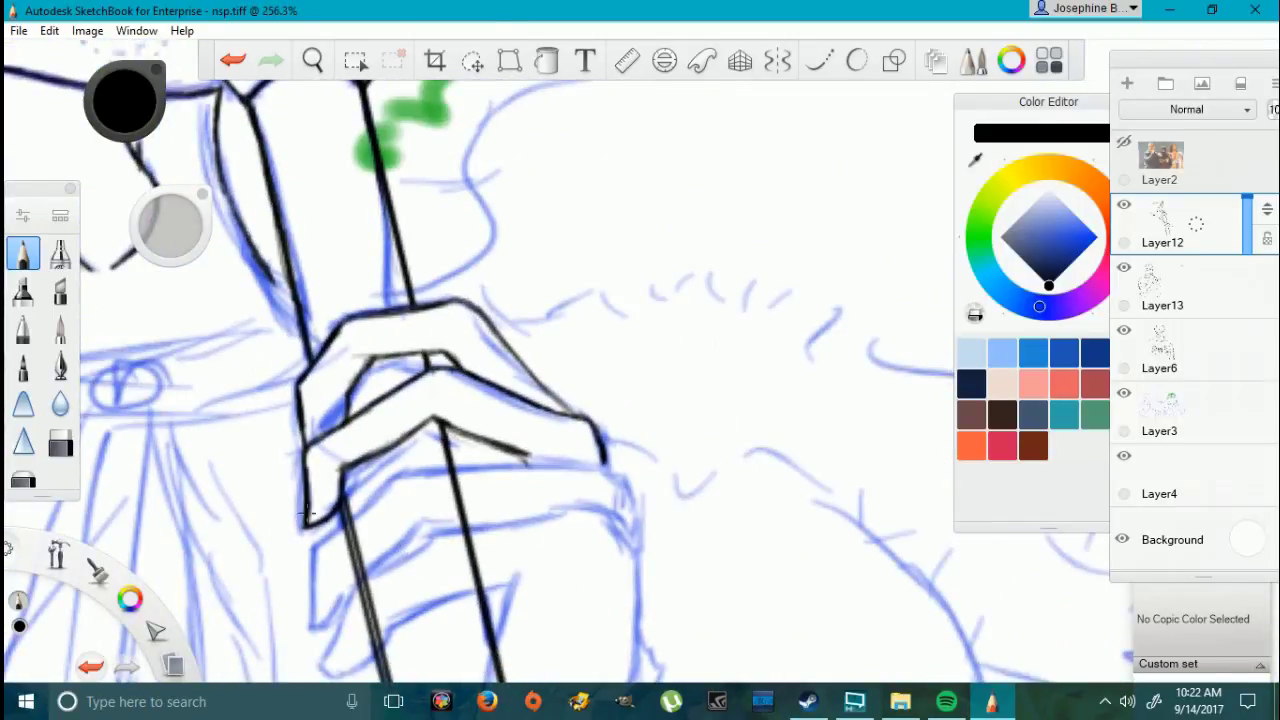
scroll(376, 645, up, 3)
mouse_move(267, 602)
mouse_down()
mouse_move(321, 598)
mouse_move(268, 553)
mouse_move(272, 493)
mouse_move(320, 440)
mouse_move(410, 360)
mouse_move(515, 338)
mouse_up()
mouse_move(447, 363)
mouse_down()
mouse_move(547, 343)
mouse_move(529, 351)
mouse_move(712, 343)
mouse_up()
mouse_move(800, 432)
mouse_down()
mouse_move(806, 375)
mouse_move(738, 343)
mouse_move(674, 336)
mouse_move(806, 440)
mouse_move(816, 580)
mouse_up()
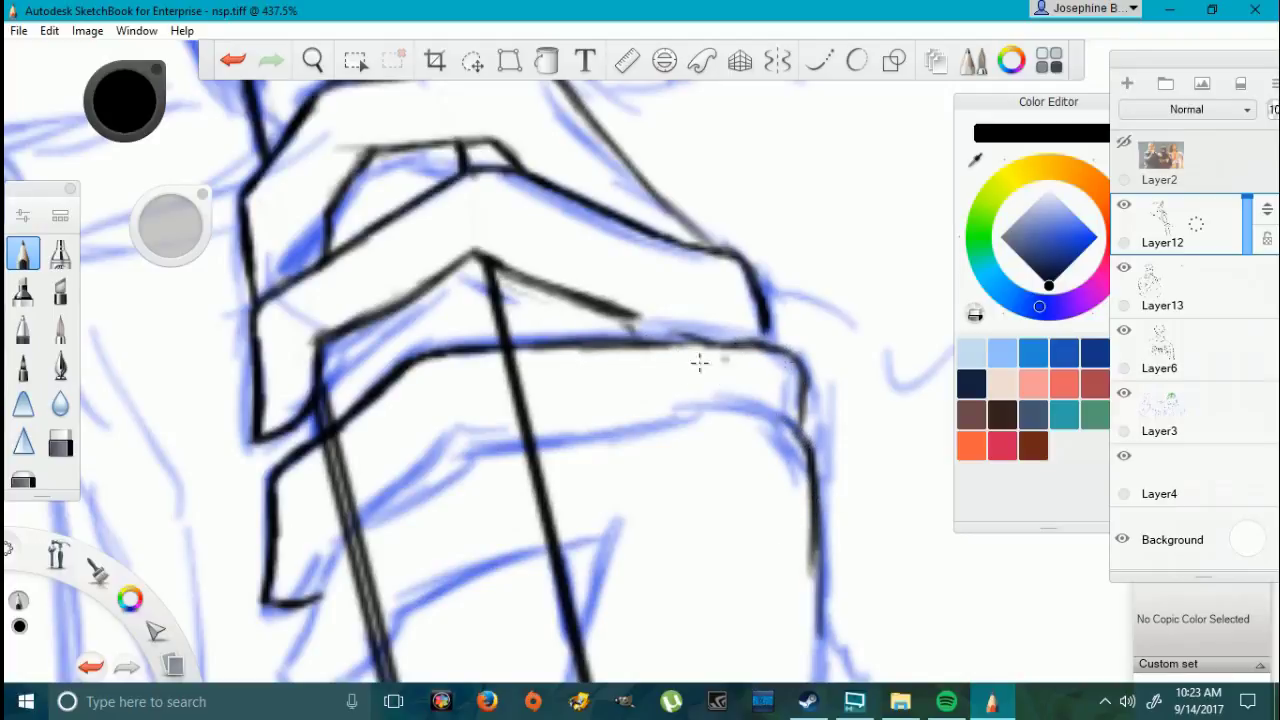
Step: Ink the third finger's lower edge and the gap above the little finger, and close the second finger's lower line
mouse_move(782, 420)
mouse_down()
mouse_move(755, 402)
mouse_move(675, 417)
mouse_move(706, 408)
mouse_move(446, 472)
mouse_move(467, 466)
mouse_move(361, 538)
mouse_move(279, 672)
mouse_up()
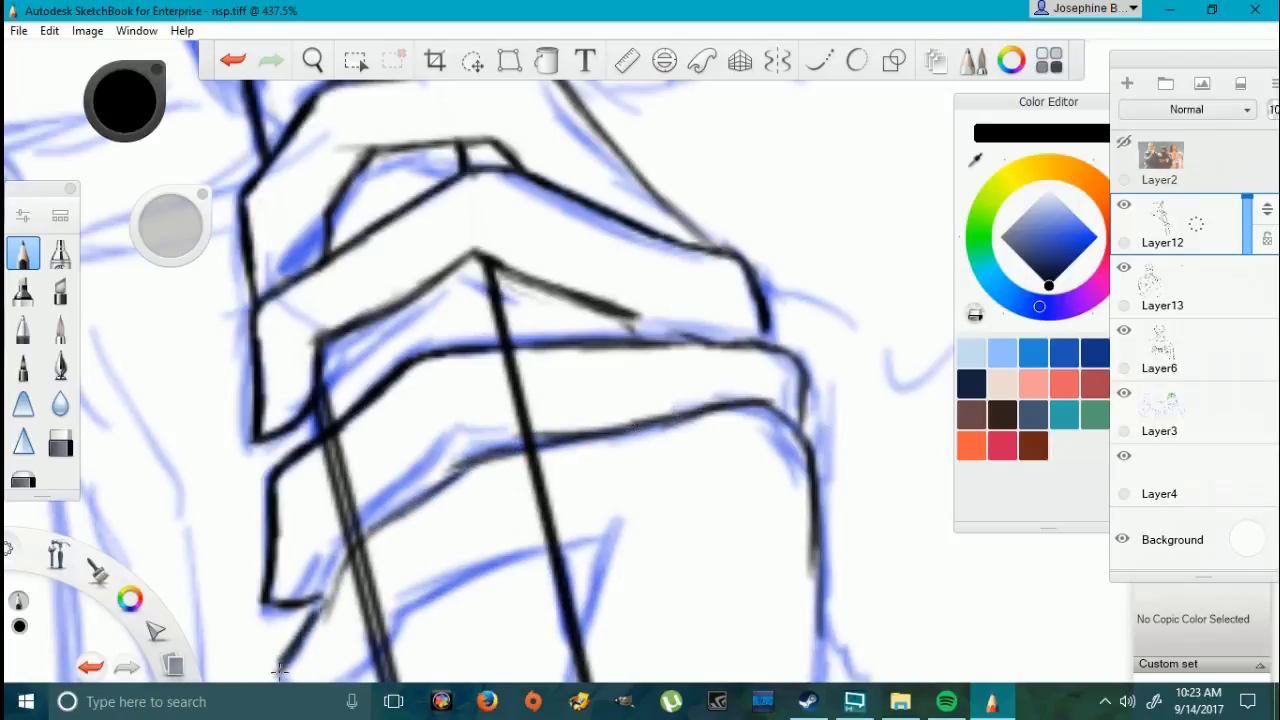
drag(430, 489, 357, 555)
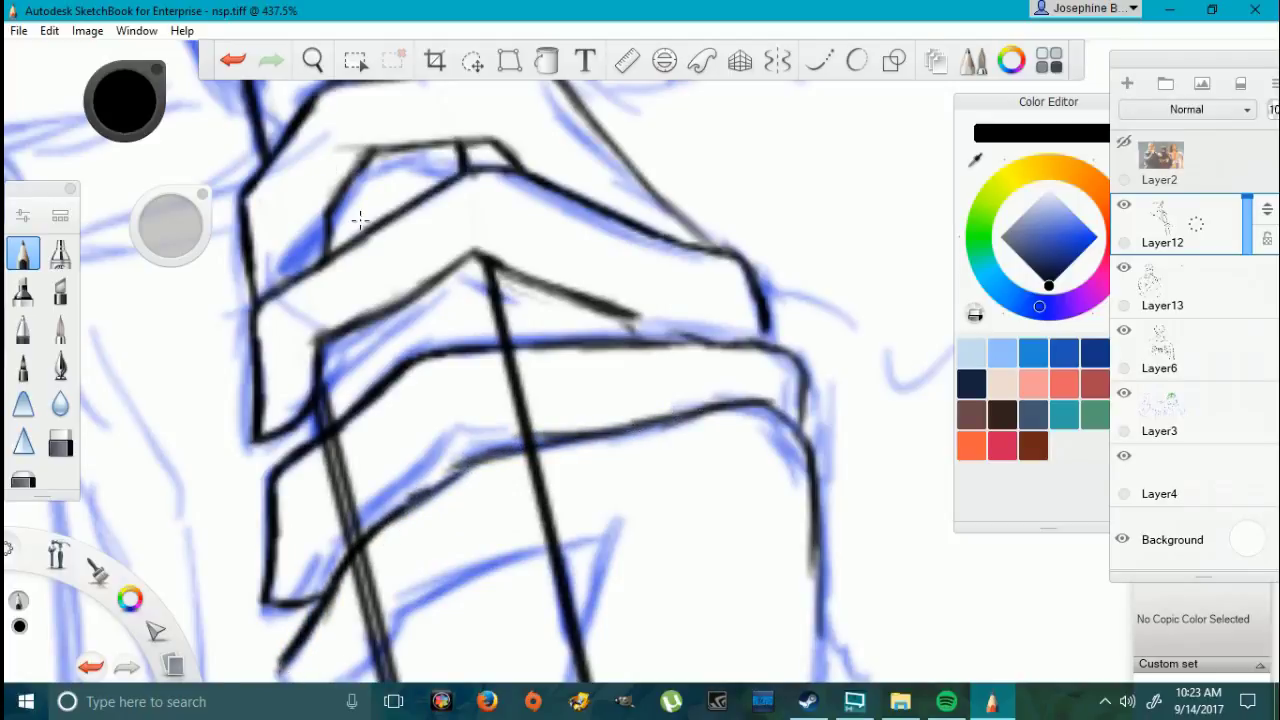
drag(630, 316, 660, 338)
mouse_move(360, 536)
mouse_down()
mouse_move(366, 510)
mouse_move(457, 422)
mouse_move(522, 438)
mouse_up()
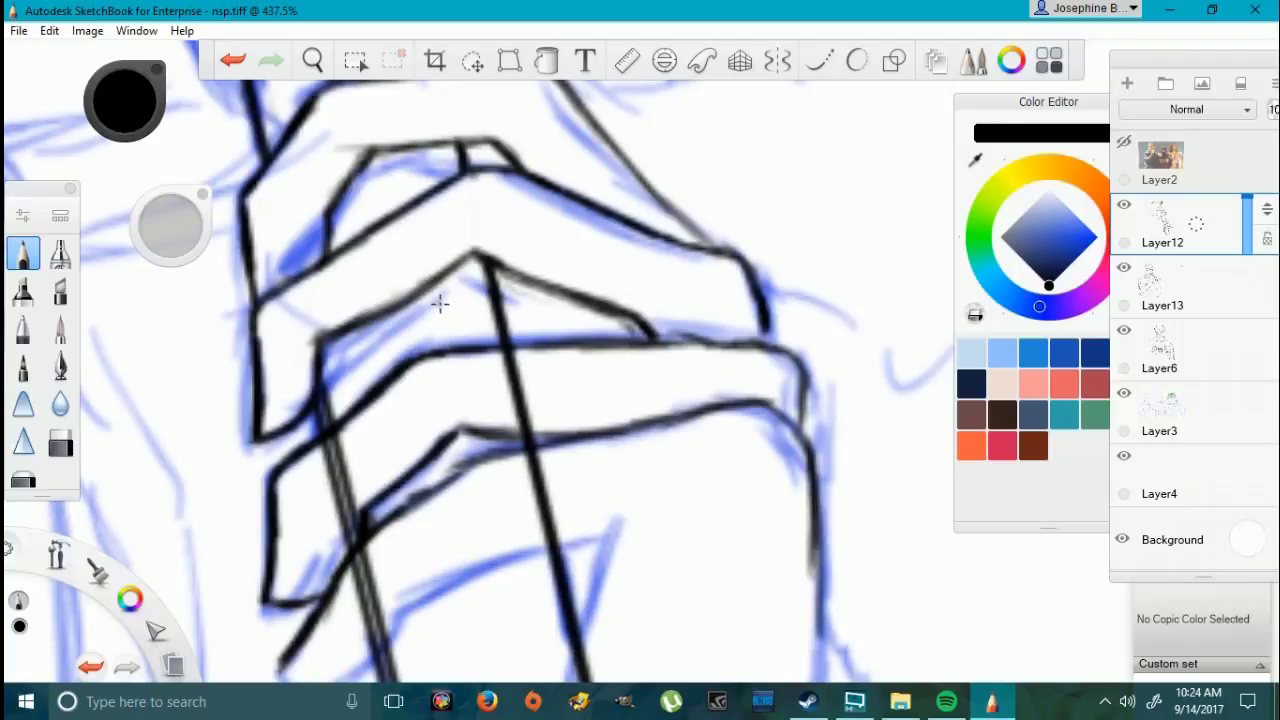
mouse_move(304, 602)
mouse_down()
mouse_move(354, 538)
mouse_move(341, 582)
mouse_up()
Step: Ink the little finger's tip and lower edge, and the curved palm edge beside the handle's lower end
scroll(689, 591, down, 6)
scroll(660, 582, up, 5)
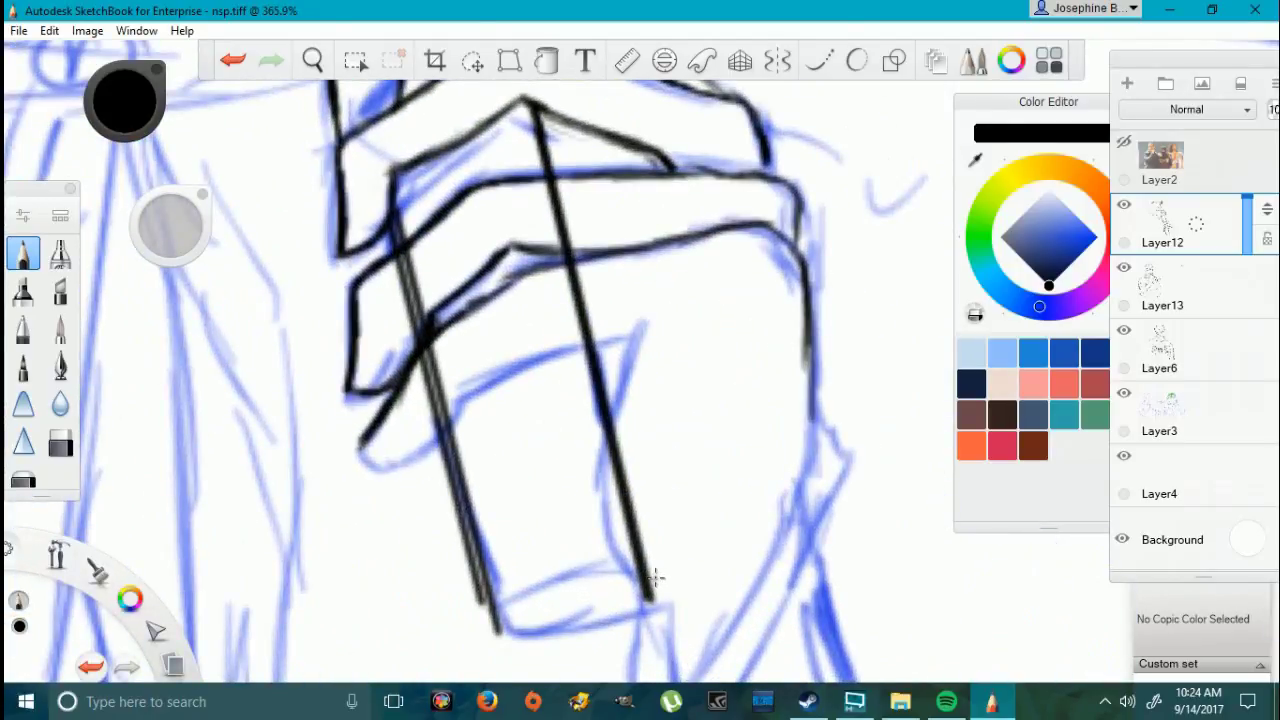
mouse_move(360, 448)
mouse_down()
mouse_move(386, 472)
mouse_move(420, 462)
mouse_move(462, 396)
mouse_move(648, 323)
mouse_up()
mouse_move(650, 596)
mouse_down()
mouse_move(614, 566)
mouse_move(600, 506)
mouse_move(599, 440)
mouse_move(641, 331)
mouse_up()
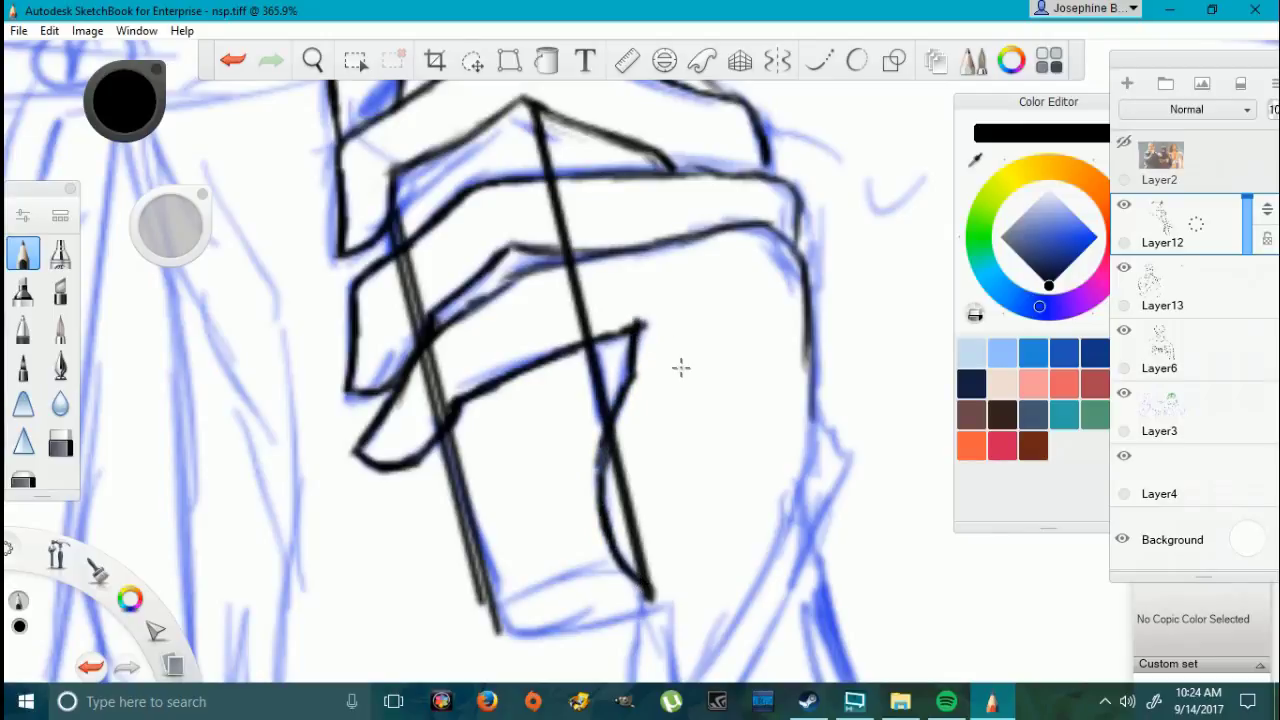
Step: Handwrite the note "Creepy fingers" beside the hand, with doodled eyes, a toothy mouth and an arrow pointing at the fingers
scroll(680, 366, down, 6)
scroll(652, 251, up, 2)
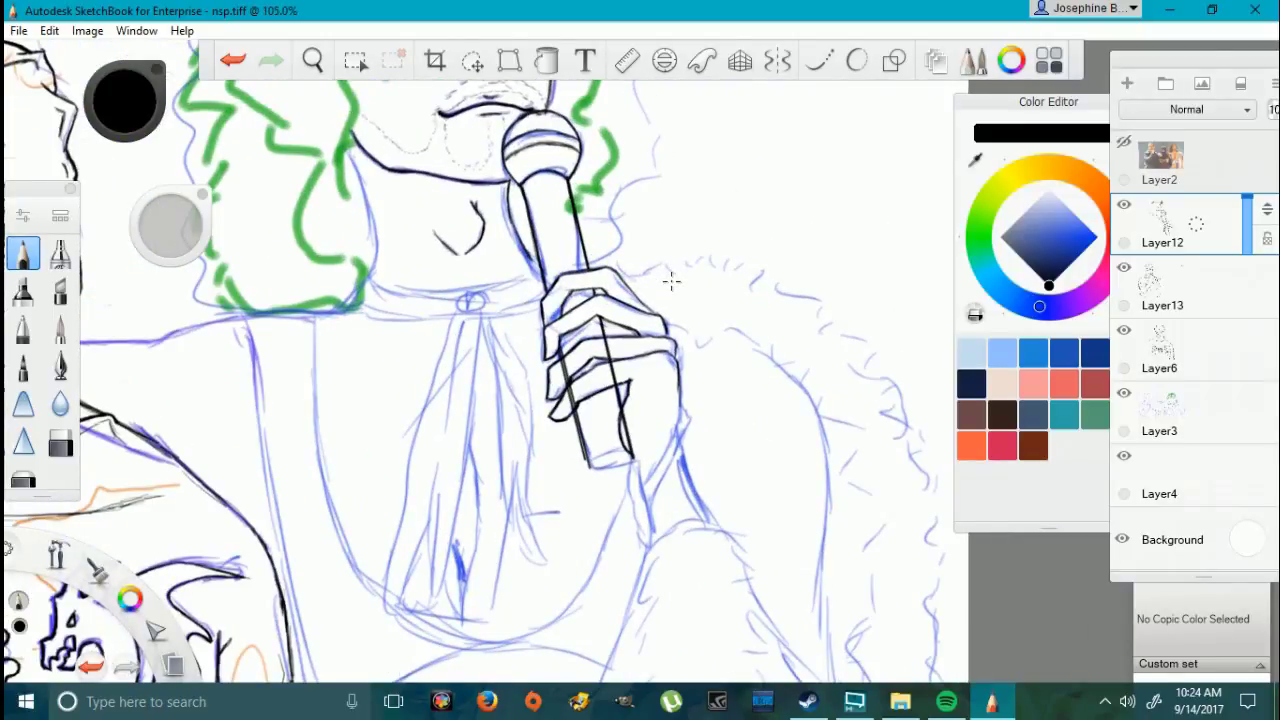
drag(655, 199, 712, 180)
mouse_move(674, 192)
mouse_down()
mouse_move(686, 210)
mouse_move(738, 172)
mouse_up()
mouse_move(705, 271)
mouse_down()
mouse_move(770, 236)
mouse_move(752, 279)
mouse_up()
mouse_move(775, 236)
mouse_down()
mouse_move(750, 282)
mouse_move(765, 246)
mouse_move(752, 275)
mouse_move(671, 296)
mouse_up()
drag(667, 282, 706, 294)
drag(769, 131, 798, 181)
drag(800, 150, 882, 152)
drag(893, 95, 916, 144)
drag(816, 202, 806, 274)
drag(783, 244, 834, 238)
mouse_move(840, 252)
mouse_down()
mouse_move(882, 240)
mouse_move(895, 272)
mouse_up()
drag(900, 212, 955, 148)
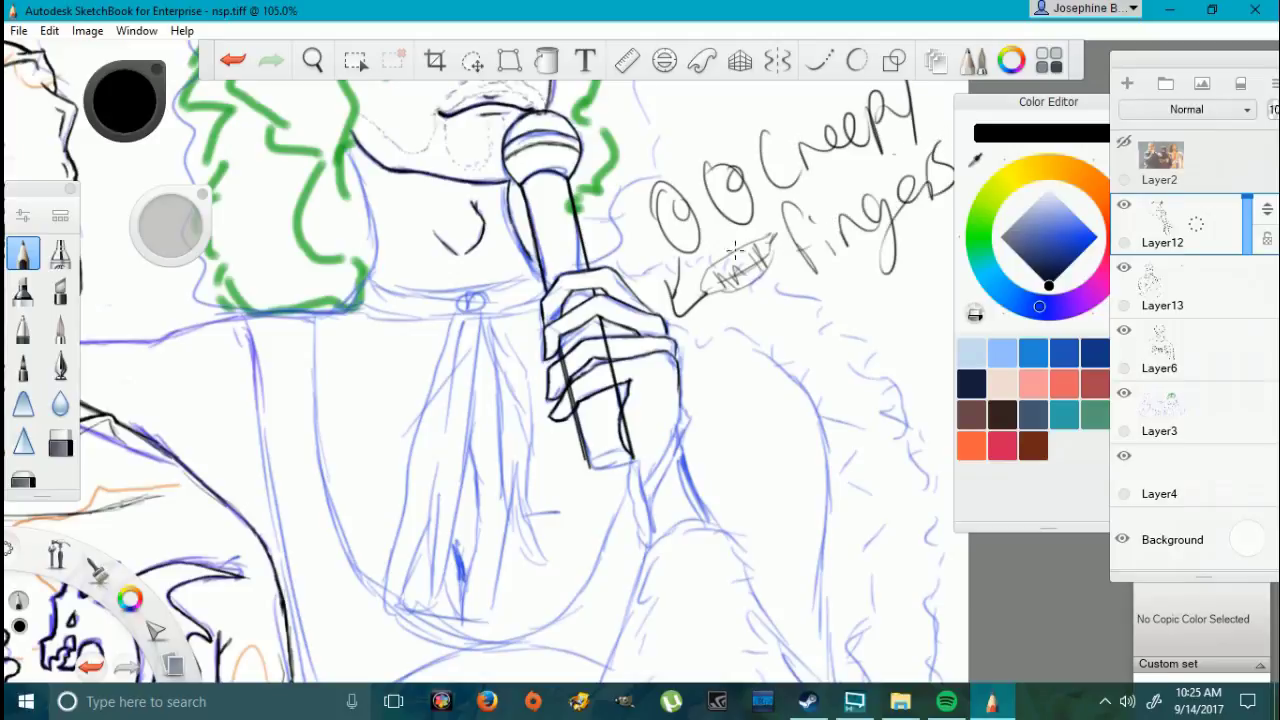
Step: Erase the handwritten "Creepy fingers" note and its doodles from beside the hand
click(61, 442)
drag(173, 230, 181, 213)
mouse_move(693, 298)
mouse_down()
mouse_move(659, 264)
mouse_move(670, 200)
mouse_move(740, 265)
mouse_move(790, 170)
mouse_move(835, 140)
mouse_move(908, 195)
mouse_move(941, 190)
mouse_up()
drag(900, 90, 875, 100)
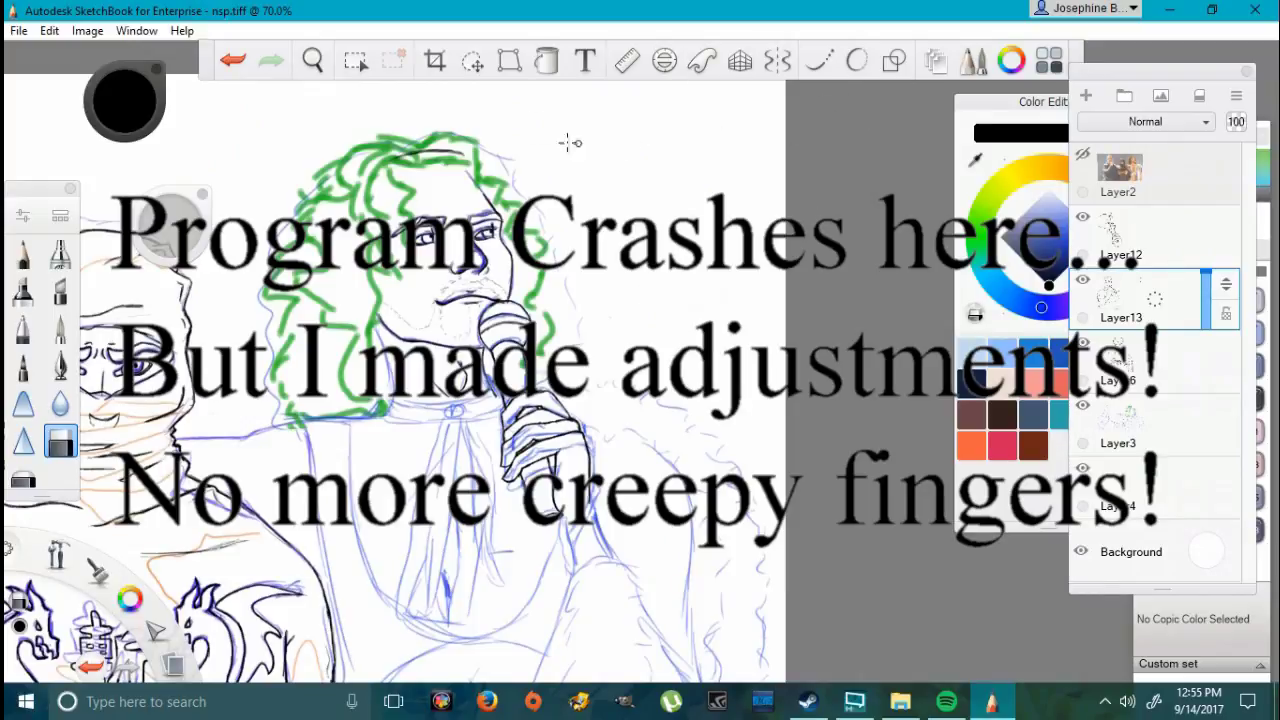
Step: Ink the singer's curly hair and the side of the neck on Layer12, and hide the coloured sketch on Layer3
scroll(428, 143, up, 1)
scroll(428, 143, down, 4)
scroll(428, 143, up, 4)
click(1193, 240)
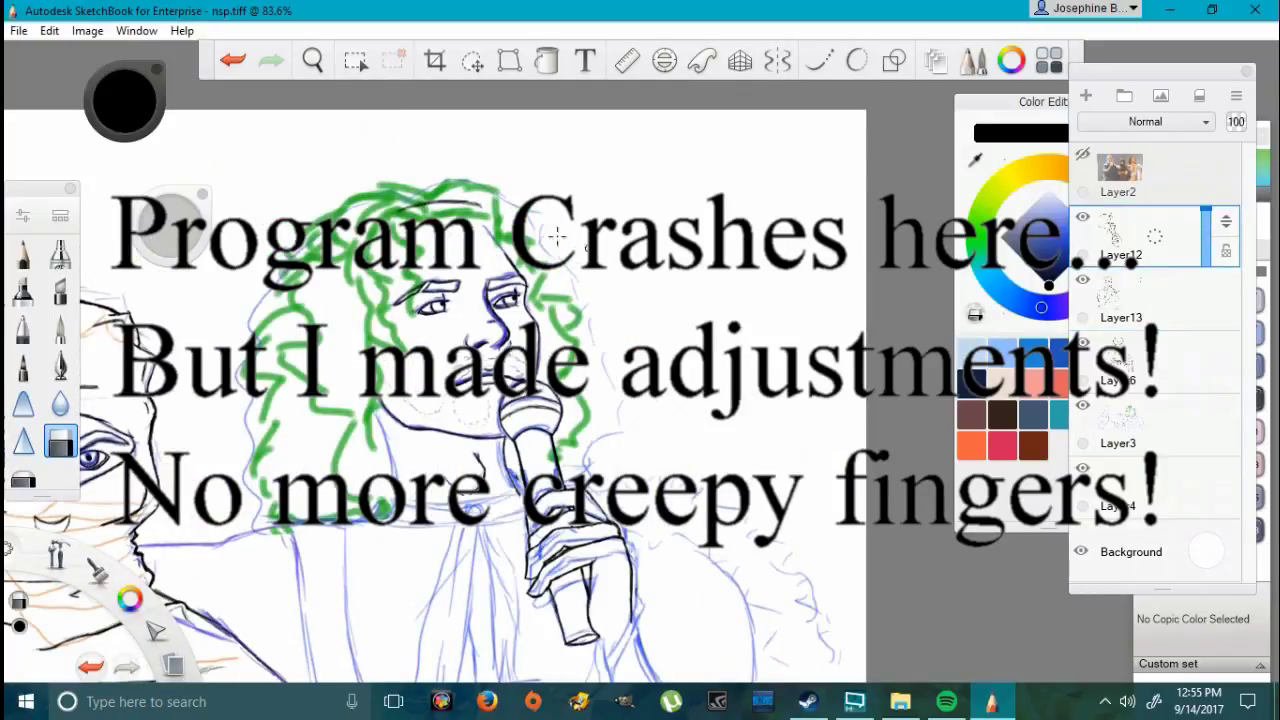
click(23, 254)
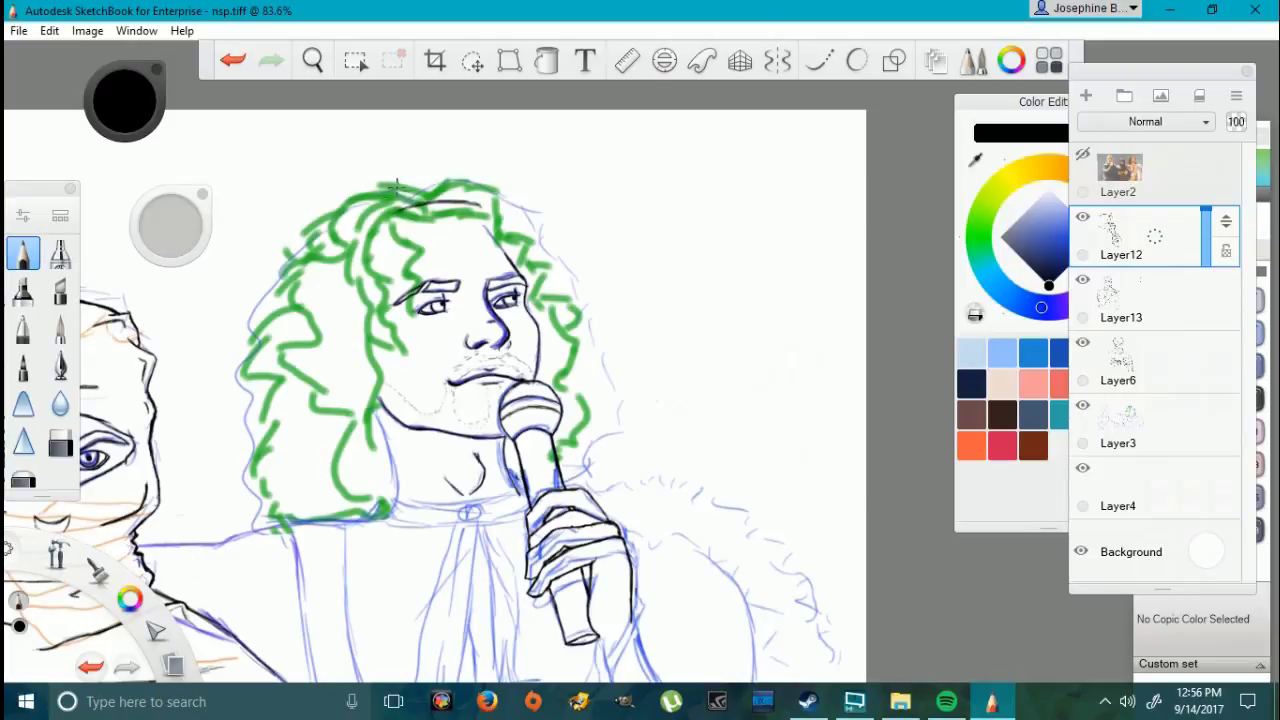
drag(341, 210, 358, 236)
mouse_move(382, 366)
mouse_down()
mouse_move(371, 407)
mouse_move(390, 447)
mouse_up()
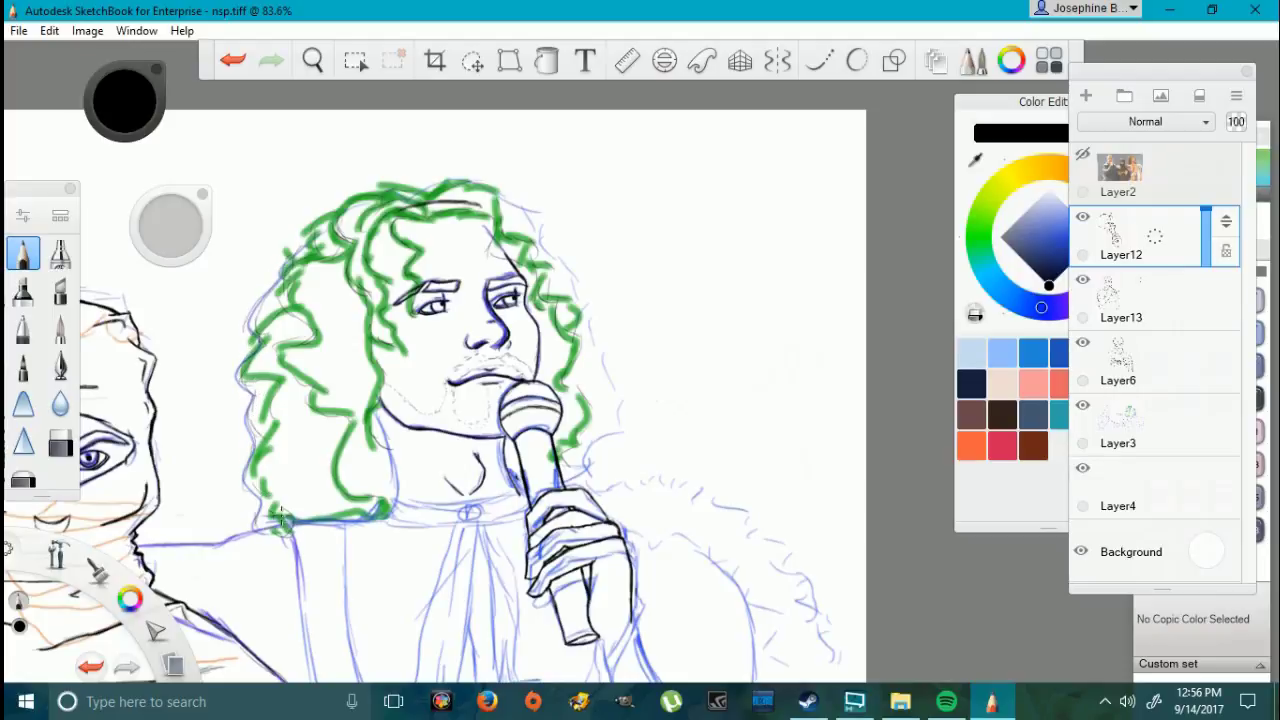
mouse_move(580, 482)
mouse_down()
mouse_move(615, 420)
mouse_move(577, 234)
mouse_move(543, 217)
mouse_move(515, 176)
mouse_up()
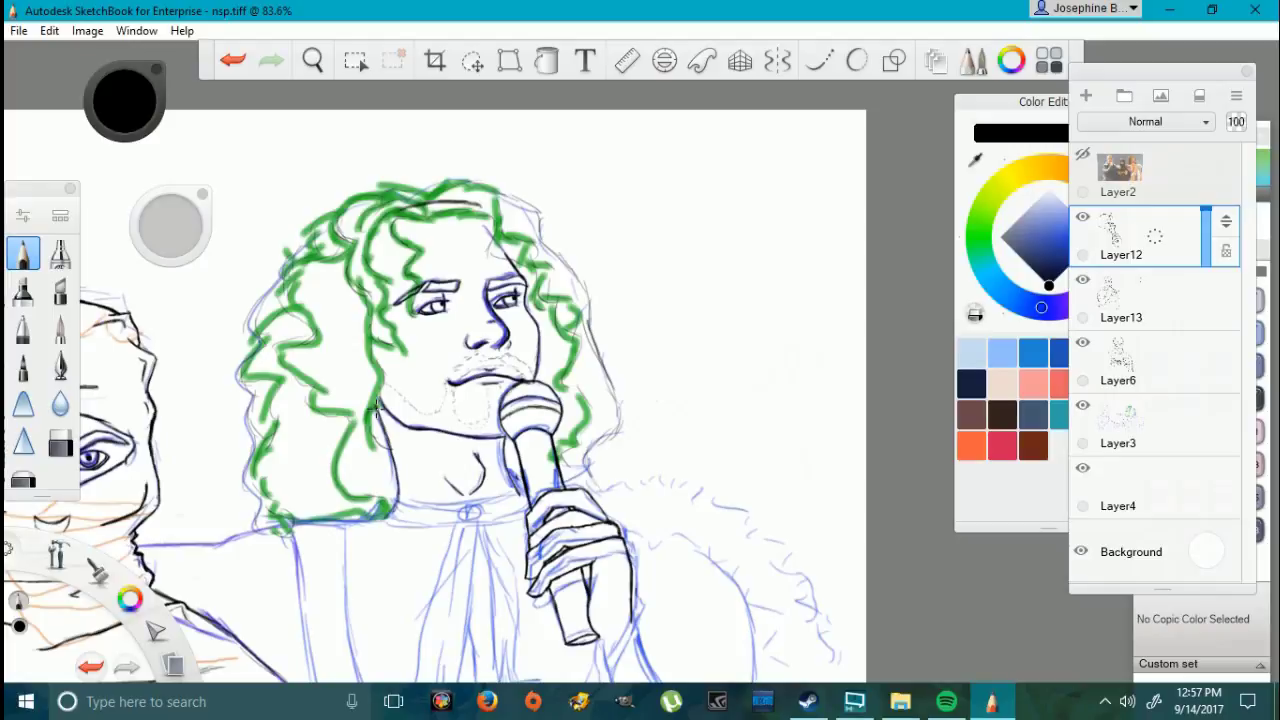
click(1083, 405)
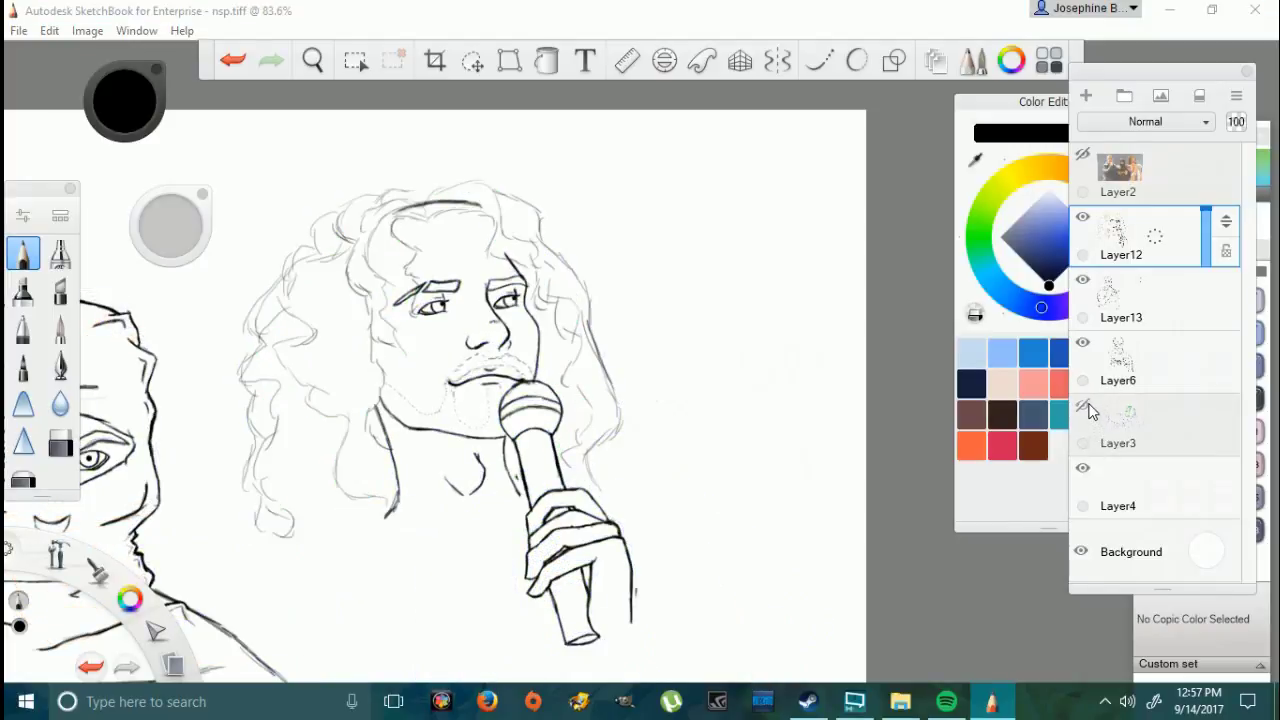
Step: Show the coloured sketch on Layer3 again and ink the round scarf knot below the singer's throat with short folds beneath it
click(1083, 405)
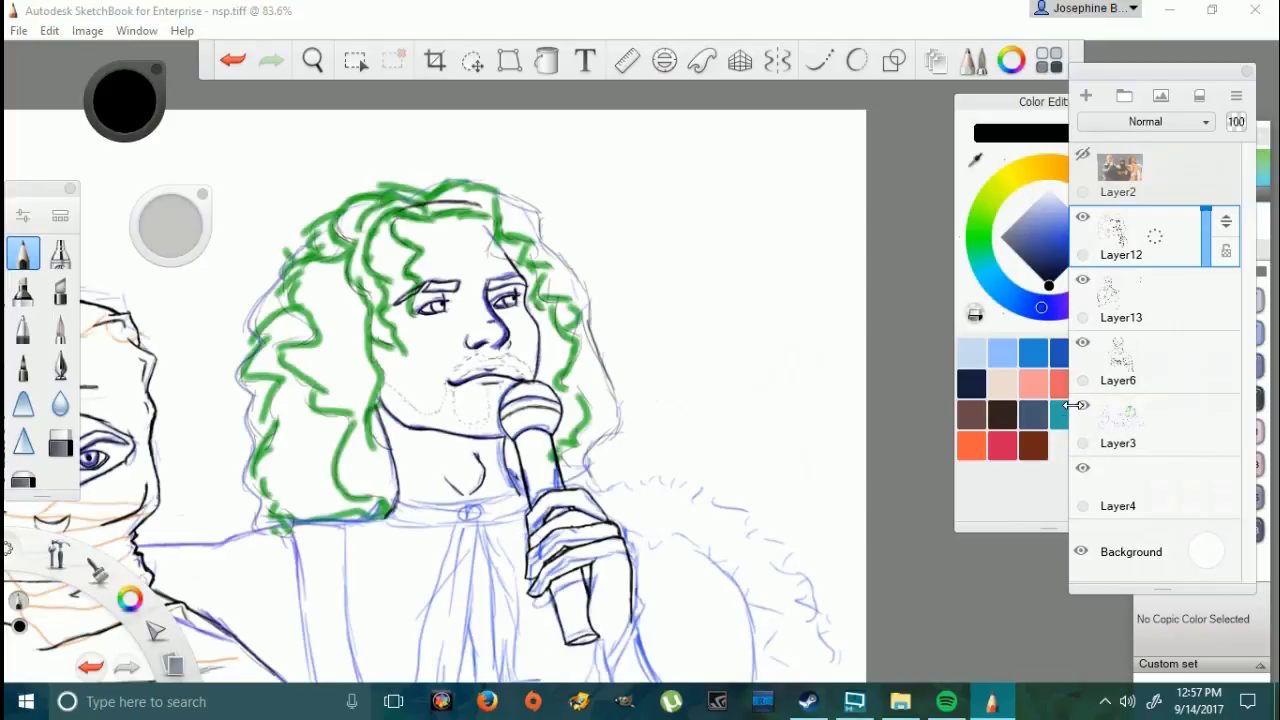
scroll(643, 520, down, 5)
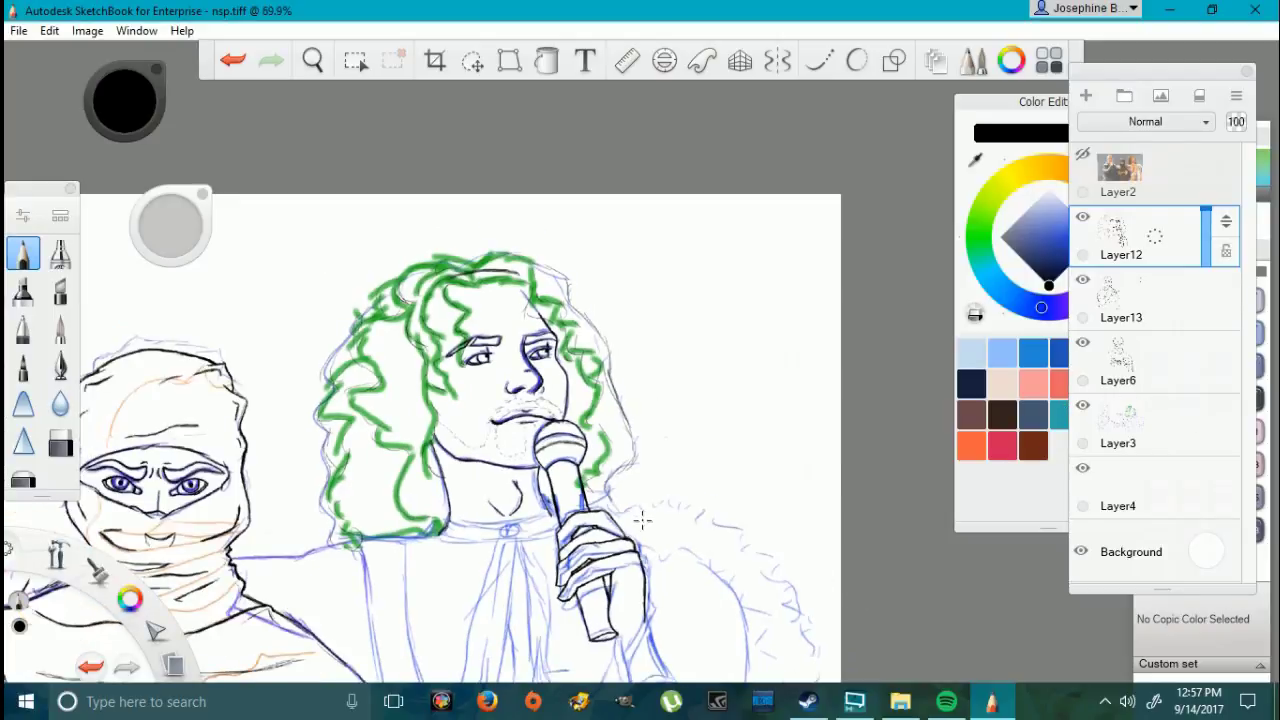
scroll(571, 609, up, 8)
scroll(608, 320, up, 1)
drag(375, 338, 396, 240)
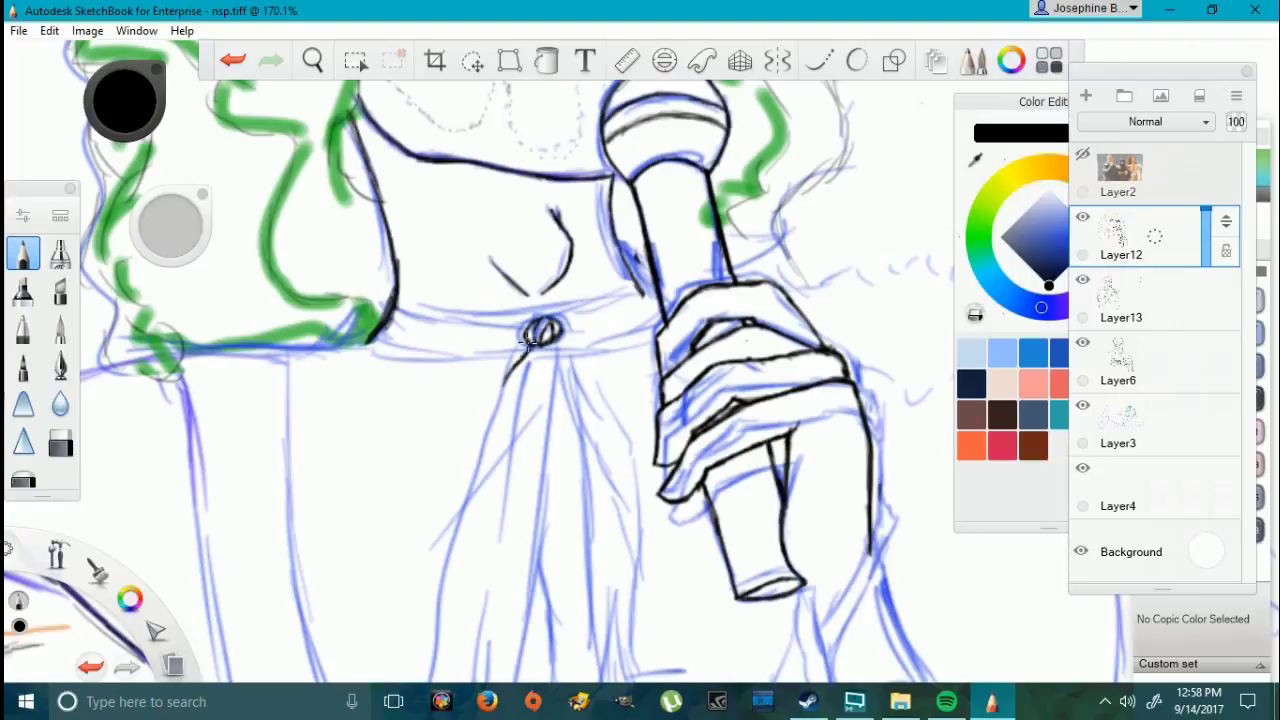
drag(536, 347, 525, 393)
mouse_move(554, 345)
mouse_down()
mouse_move(556, 385)
mouse_move(578, 392)
mouse_move(572, 410)
mouse_up()
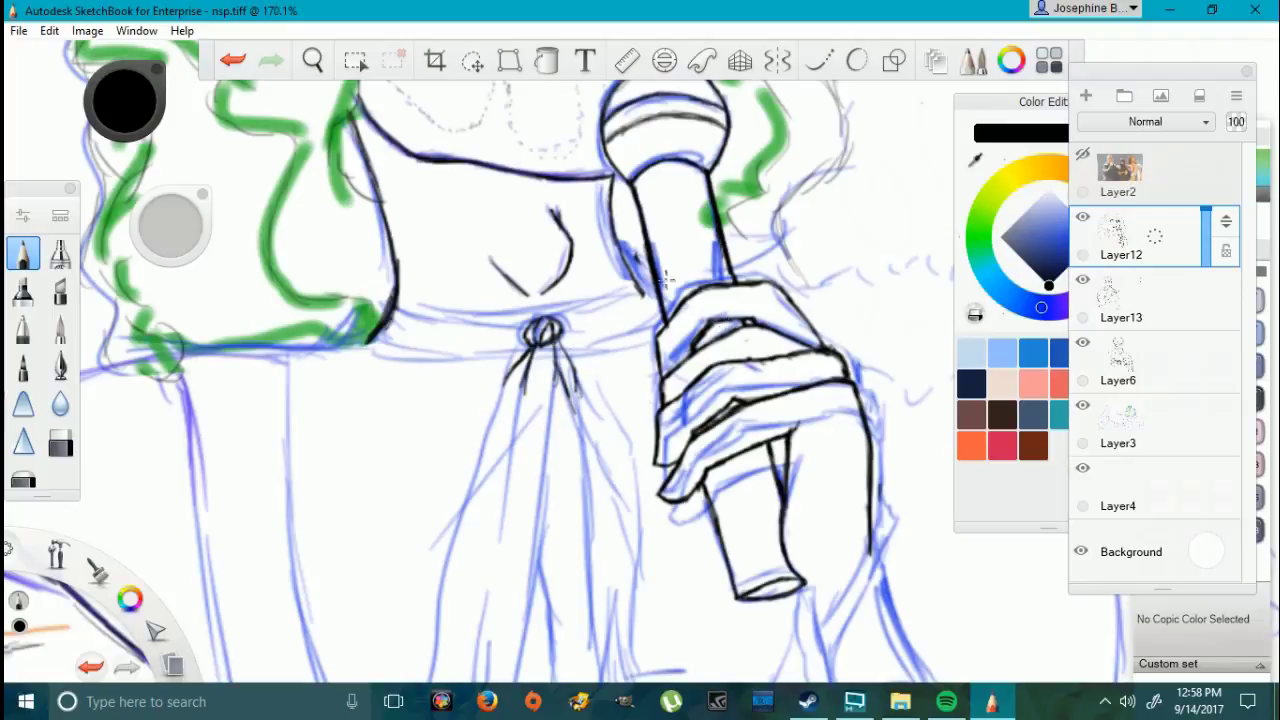
Step: Ink the upper and lower edges of the neck band on both sides of the scarf knot
drag(560, 318, 636, 281)
mouse_move(553, 329)
mouse_down()
mouse_move(656, 318)
mouse_move(561, 312)
mouse_up()
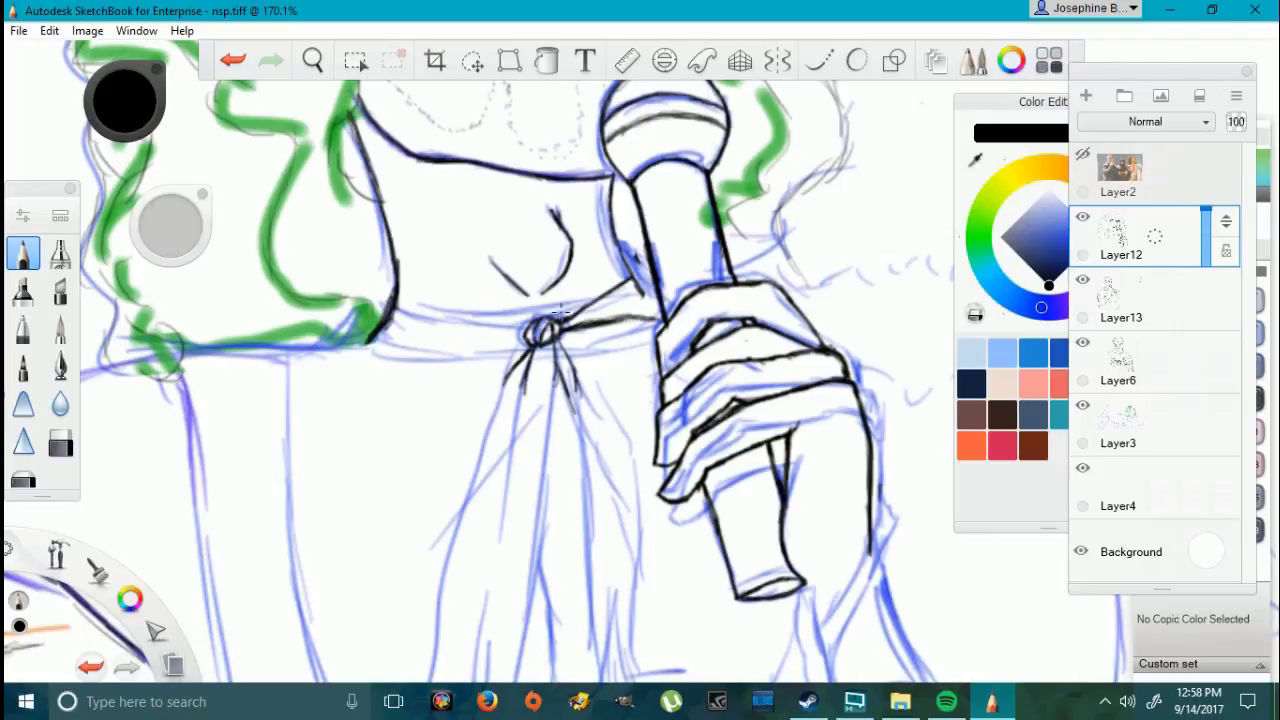
mouse_move(400, 310)
mouse_down()
mouse_move(514, 332)
mouse_move(398, 304)
mouse_up()
mouse_move(522, 338)
mouse_down()
mouse_move(356, 350)
mouse_move(522, 338)
mouse_up()
Step: Clean up the neck band's lines with the eraser and ink small fold creases at both of its ends
key(e)
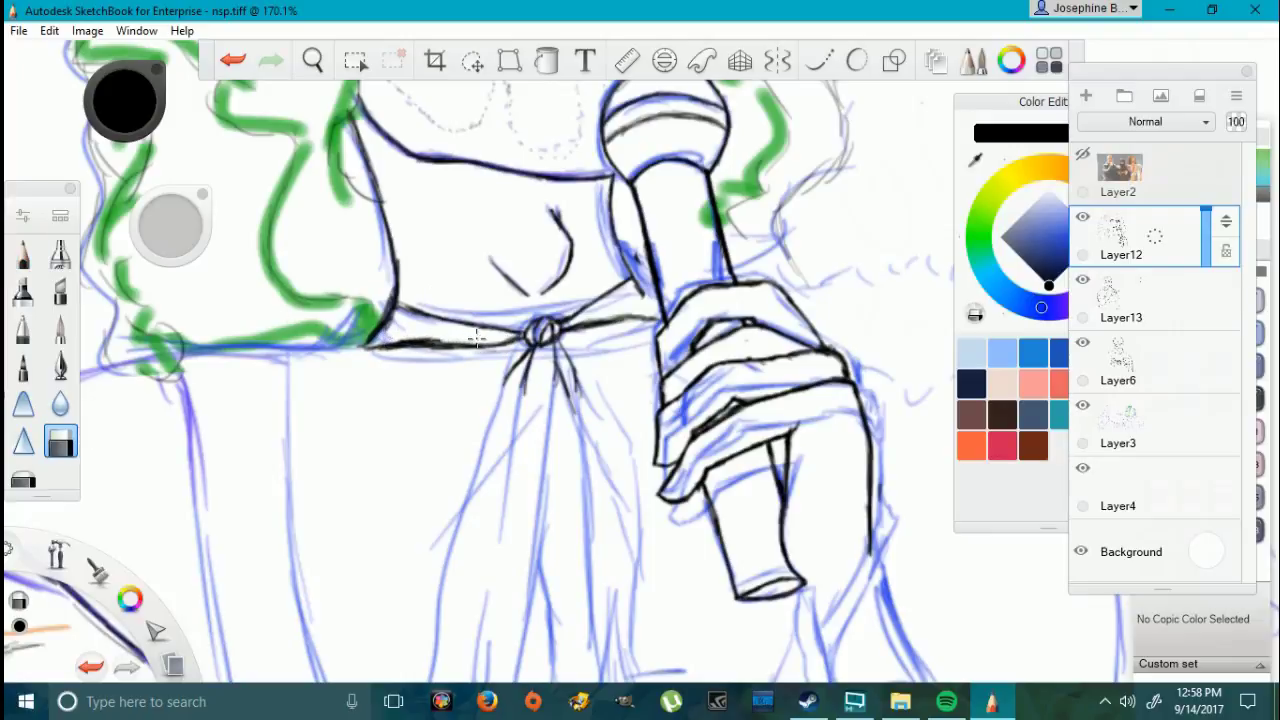
mouse_move(508, 356)
mouse_down()
mouse_move(516, 348)
mouse_move(473, 346)
mouse_up()
drag(473, 346, 508, 343)
mouse_move(367, 358)
mouse_down()
mouse_move(518, 340)
mouse_move(373, 337)
mouse_move(387, 326)
mouse_up()
click(22, 248)
click(61, 443)
click(23, 253)
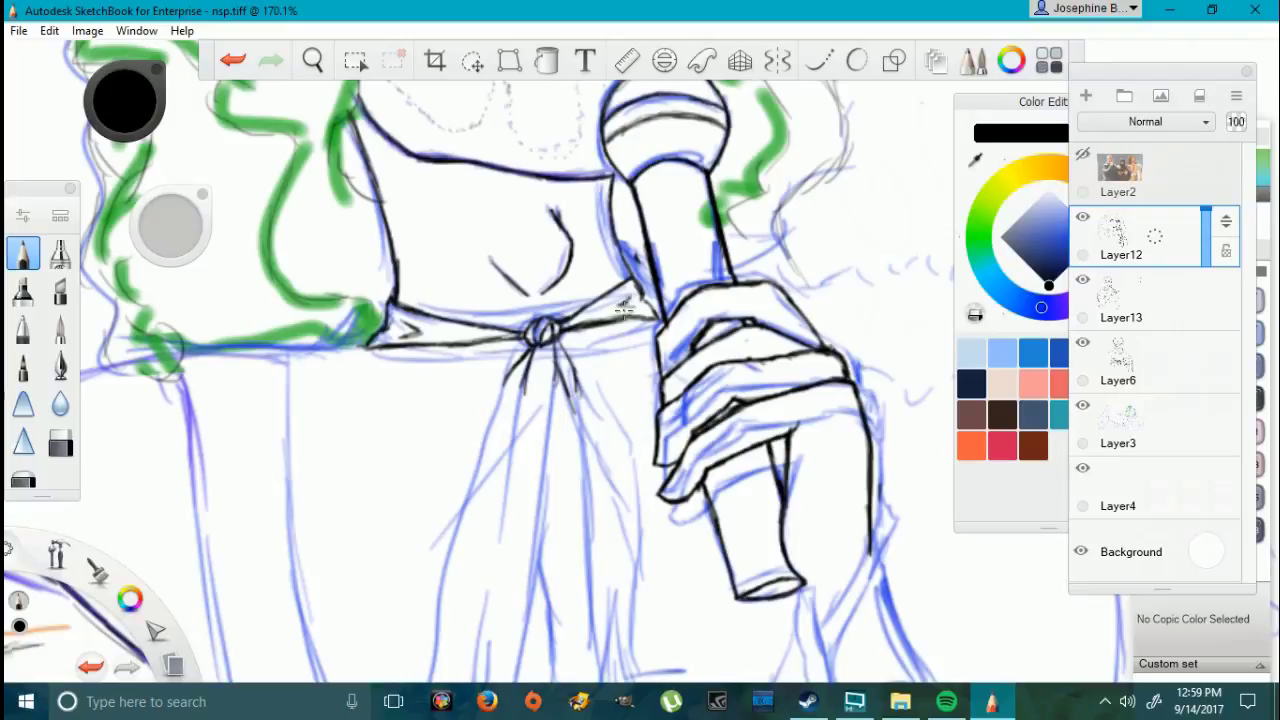
drag(656, 308, 611, 316)
Step: Ink the shoulder line from the masked figure's neck wrap to the singer's hair, including the hair's lower tip
scroll(449, 443, down, 7)
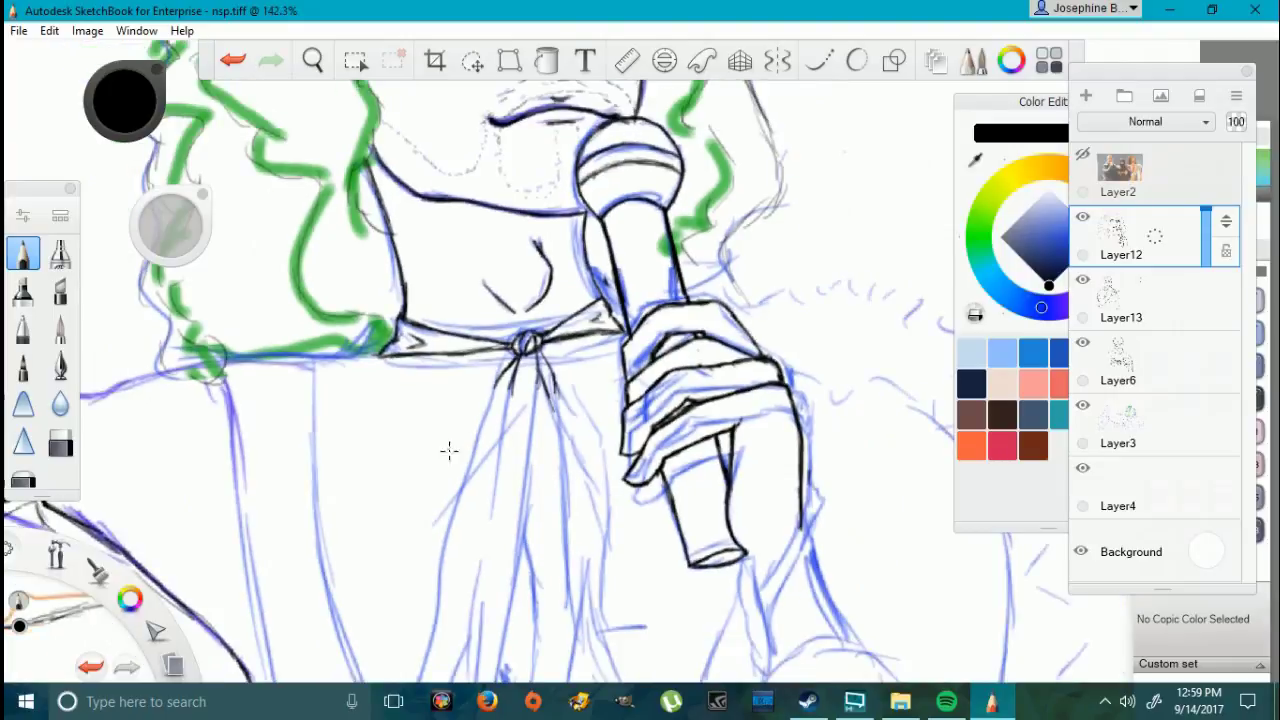
scroll(350, 570, up, 5)
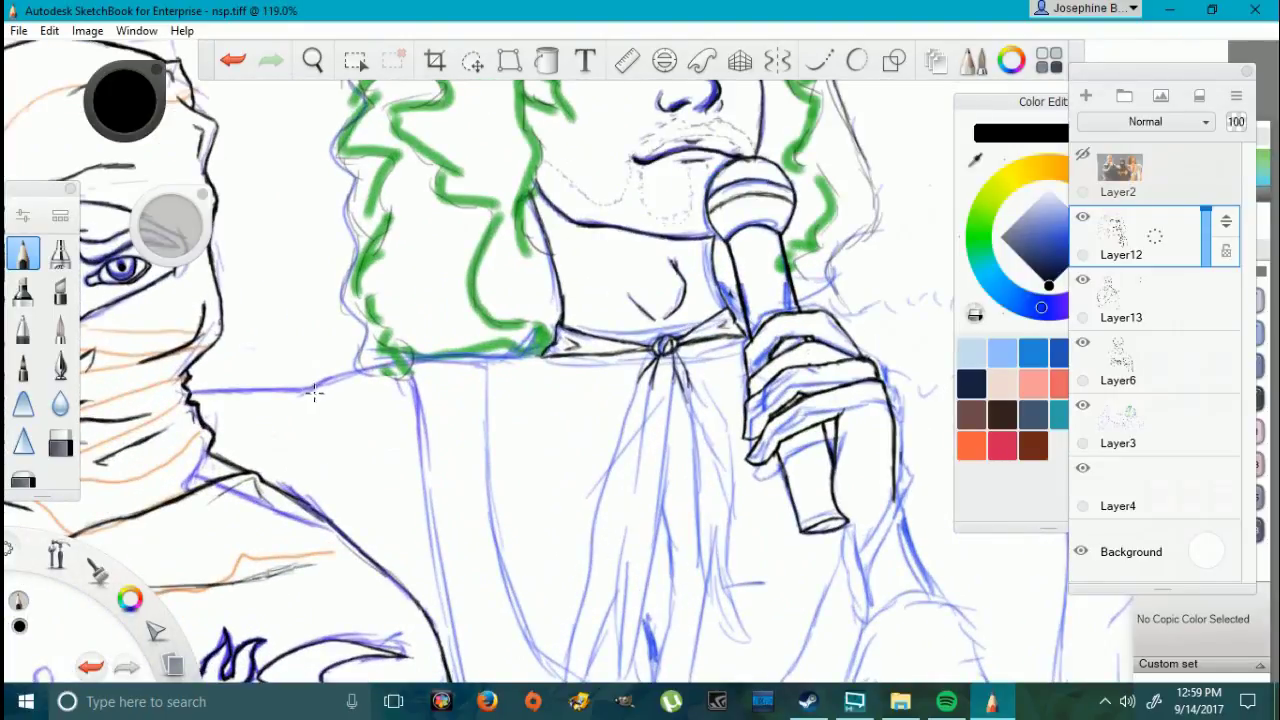
mouse_move(309, 392)
mouse_down()
mouse_move(364, 369)
mouse_move(489, 355)
mouse_up()
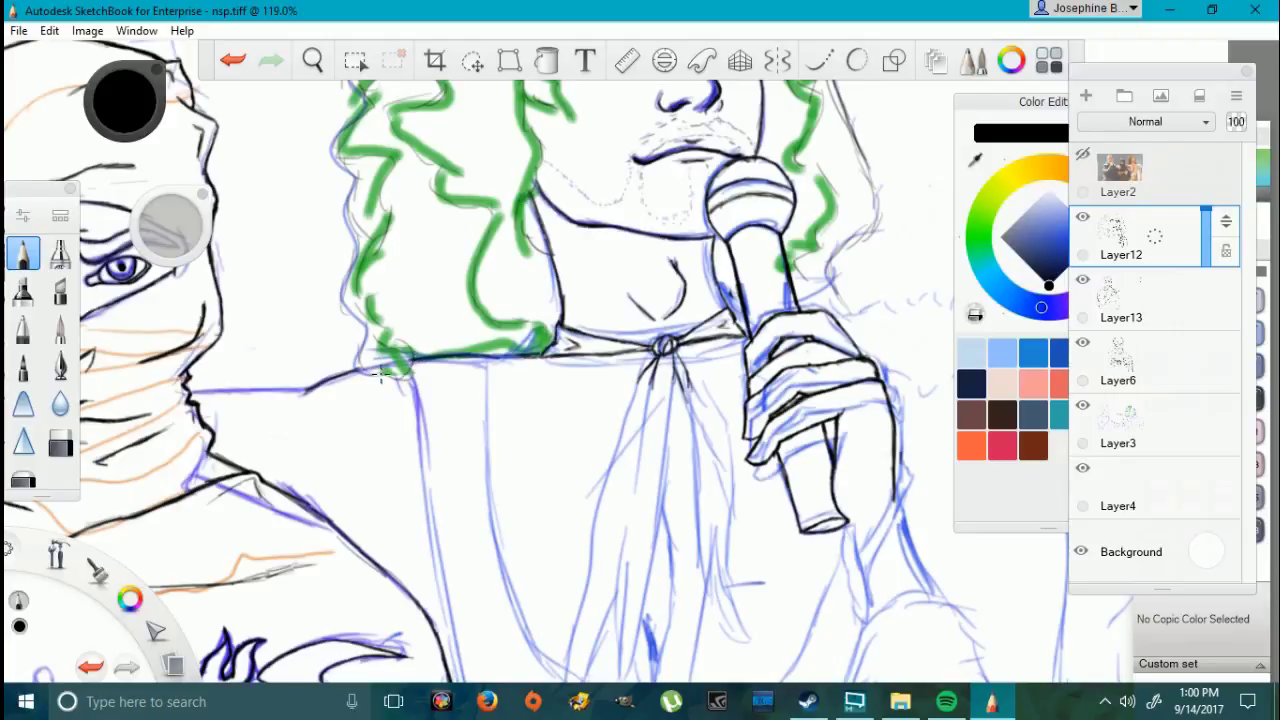
drag(381, 368, 412, 370)
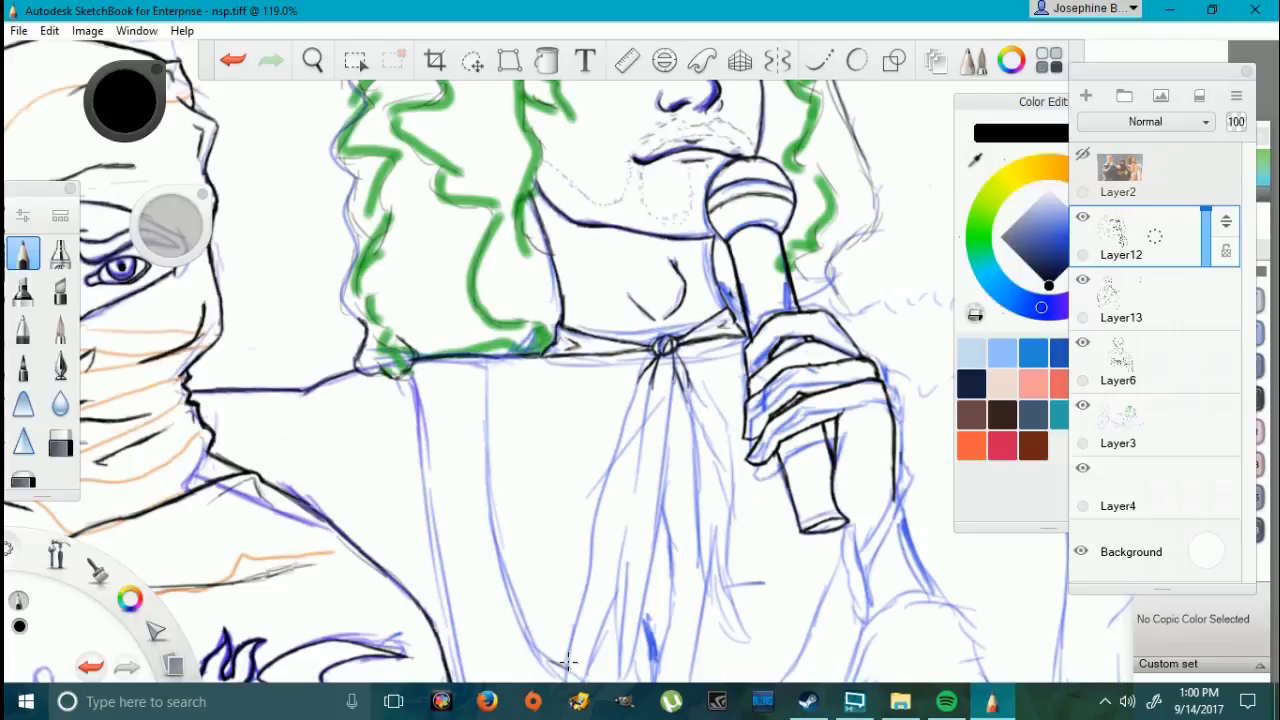
Step: Ink the side of the singer's deep neckline nearest the masked figure, from the shoulder line down into the curve
mouse_move(560, 662)
mouse_down()
mouse_move(503, 572)
mouse_move(486, 462)
mouse_up()
drag(487, 506, 486, 430)
drag(488, 357, 492, 434)
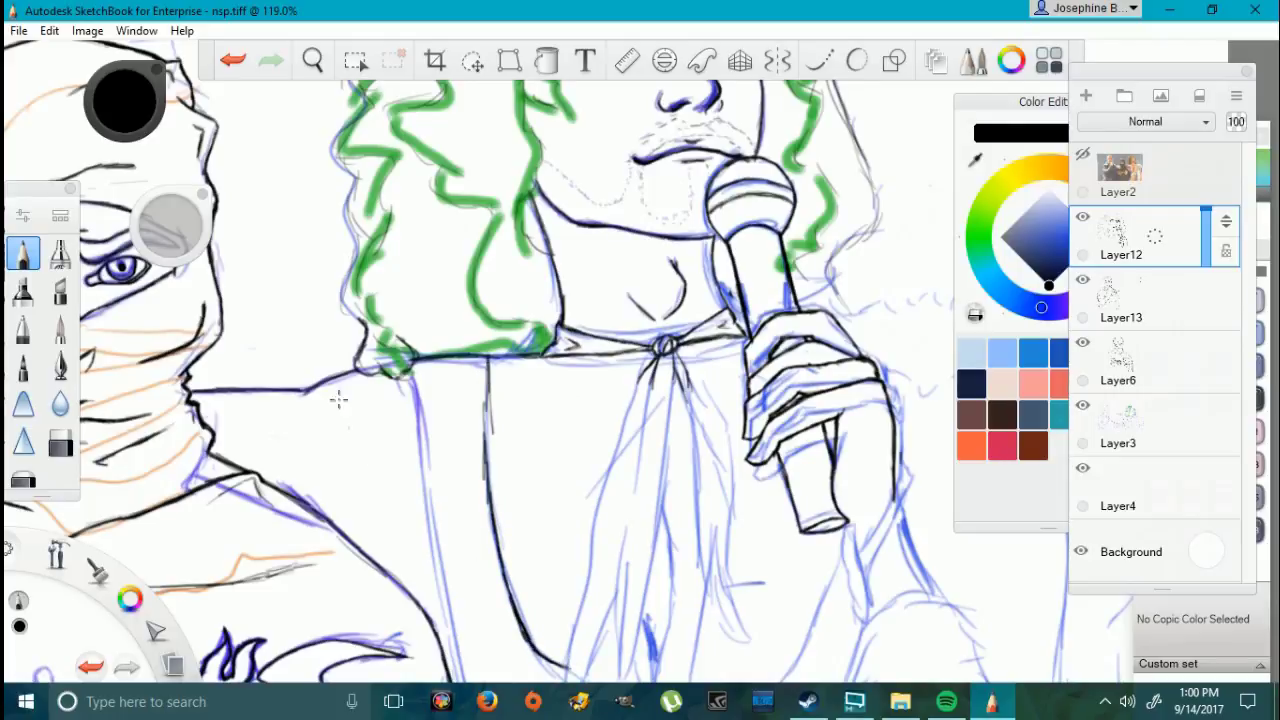
click(225, 67)
drag(485, 400, 489, 466)
Step: Ink the long garment edge beside the masked figure's arm, closing it into a narrow strip at the lower end
mouse_move(455, 643)
mouse_down()
mouse_move(412, 368)
mouse_move(440, 559)
mouse_up()
scroll(556, 542, down, 8)
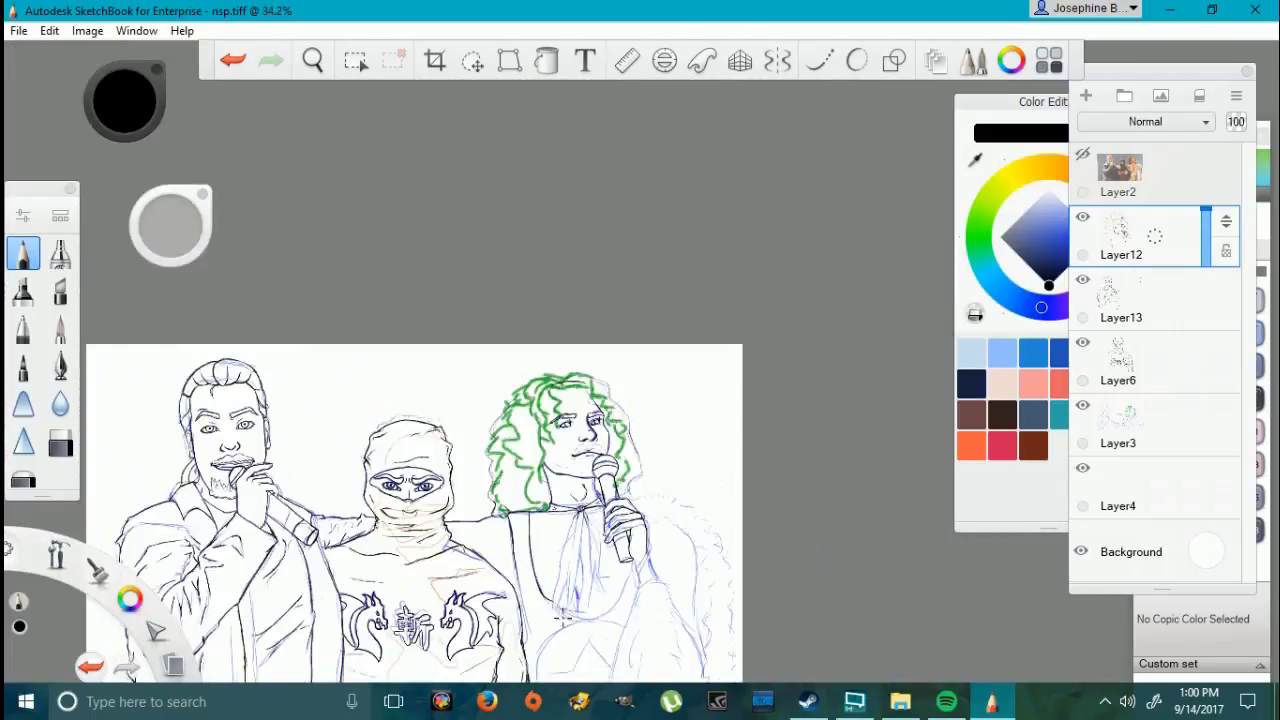
scroll(560, 600, up, 9)
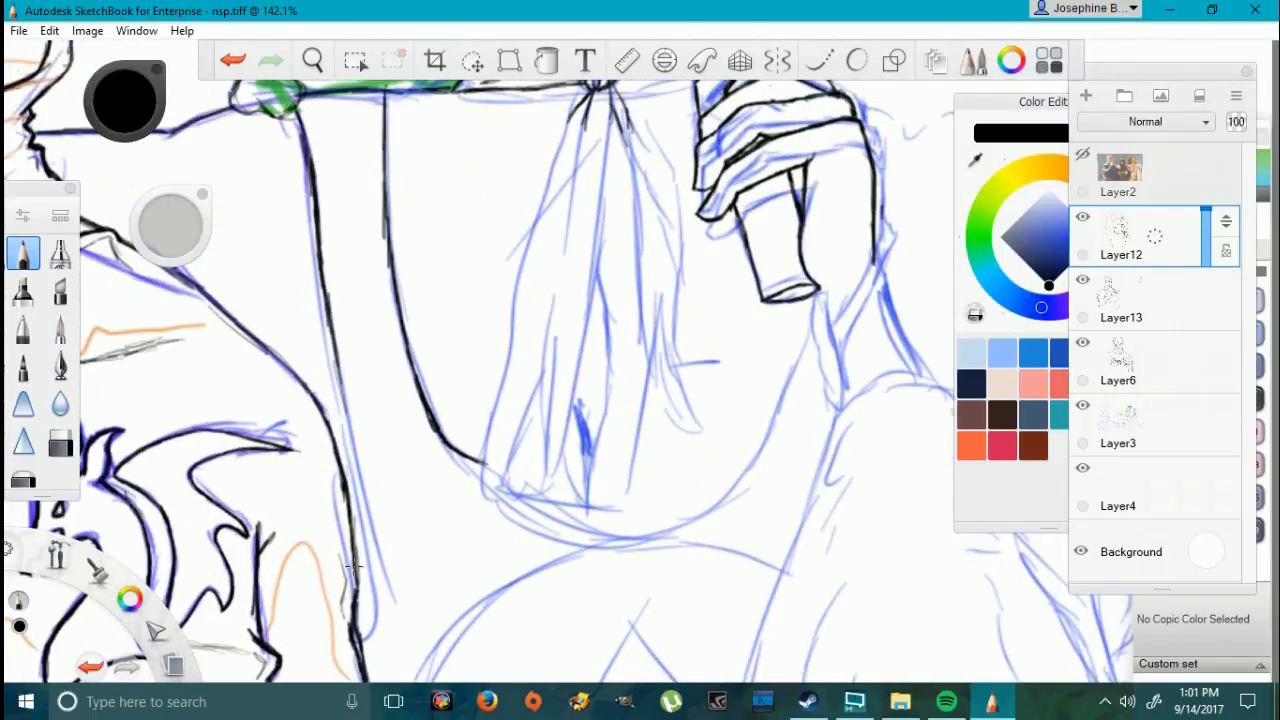
mouse_move(349, 566)
mouse_down()
mouse_move(360, 480)
mouse_move(345, 418)
mouse_move(341, 457)
mouse_up()
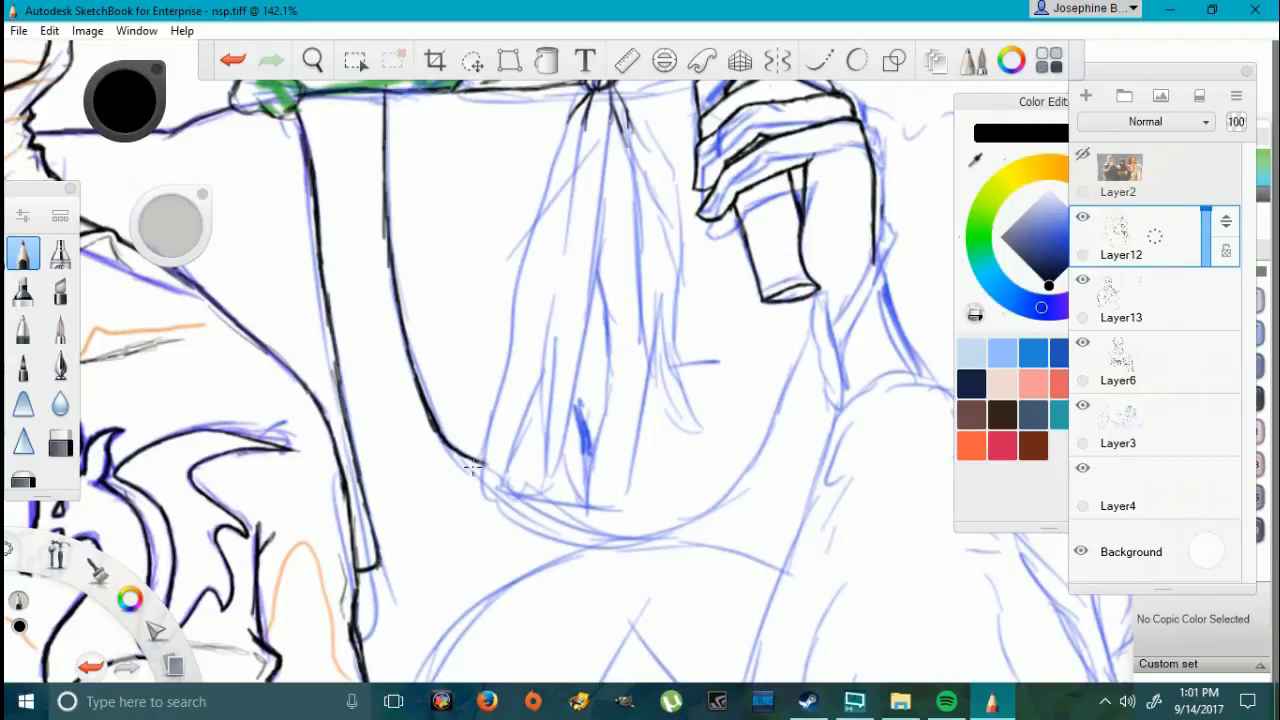
Step: Ink the scarf's first hanging tail from the knot down to its squared end at the neckline
mouse_move(503, 492)
mouse_down()
mouse_move(556, 324)
mouse_move(572, 204)
mouse_move(520, 497)
mouse_move(538, 498)
mouse_move(485, 446)
mouse_move(518, 280)
mouse_up()
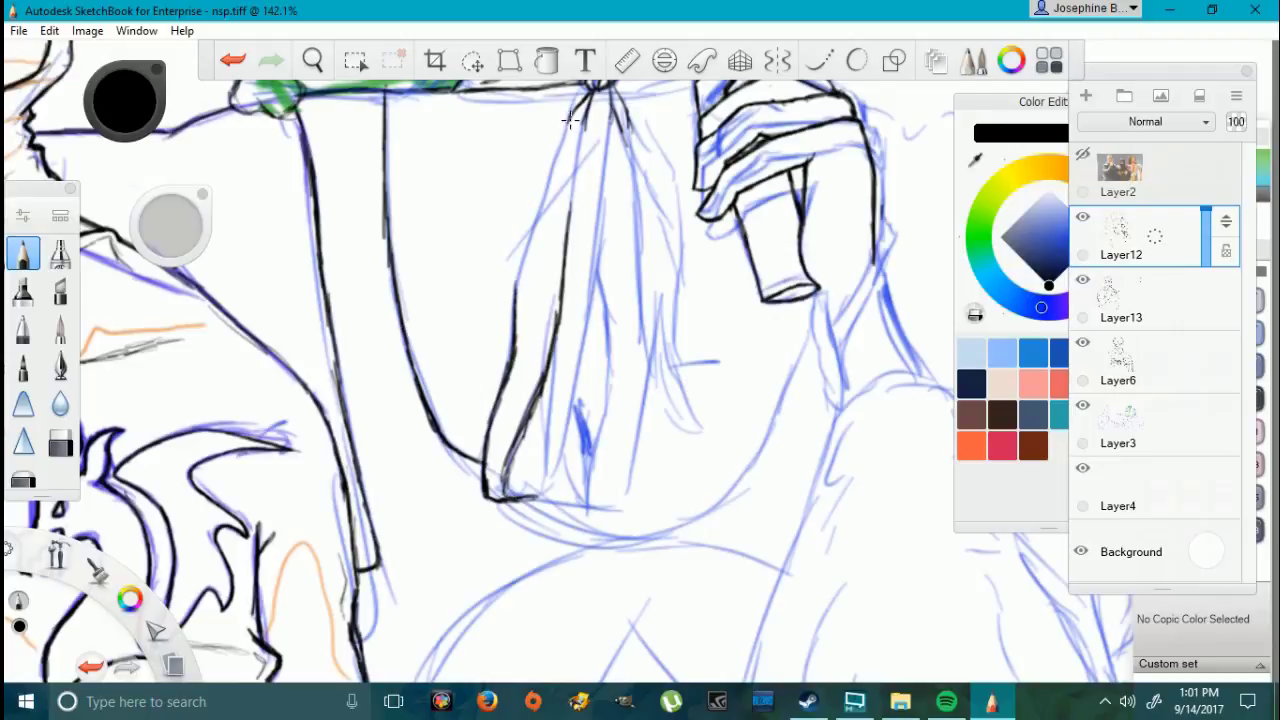
drag(569, 119, 514, 299)
drag(582, 116, 567, 225)
mouse_move(537, 492)
mouse_down()
mouse_move(546, 440)
mouse_move(549, 486)
mouse_move(566, 444)
mouse_move(548, 450)
mouse_move(543, 388)
mouse_move(527, 443)
mouse_up()
Step: Refine the first scarf tail's lower end with eraser and pencil, inking its inner fold and second long edge
key(e)
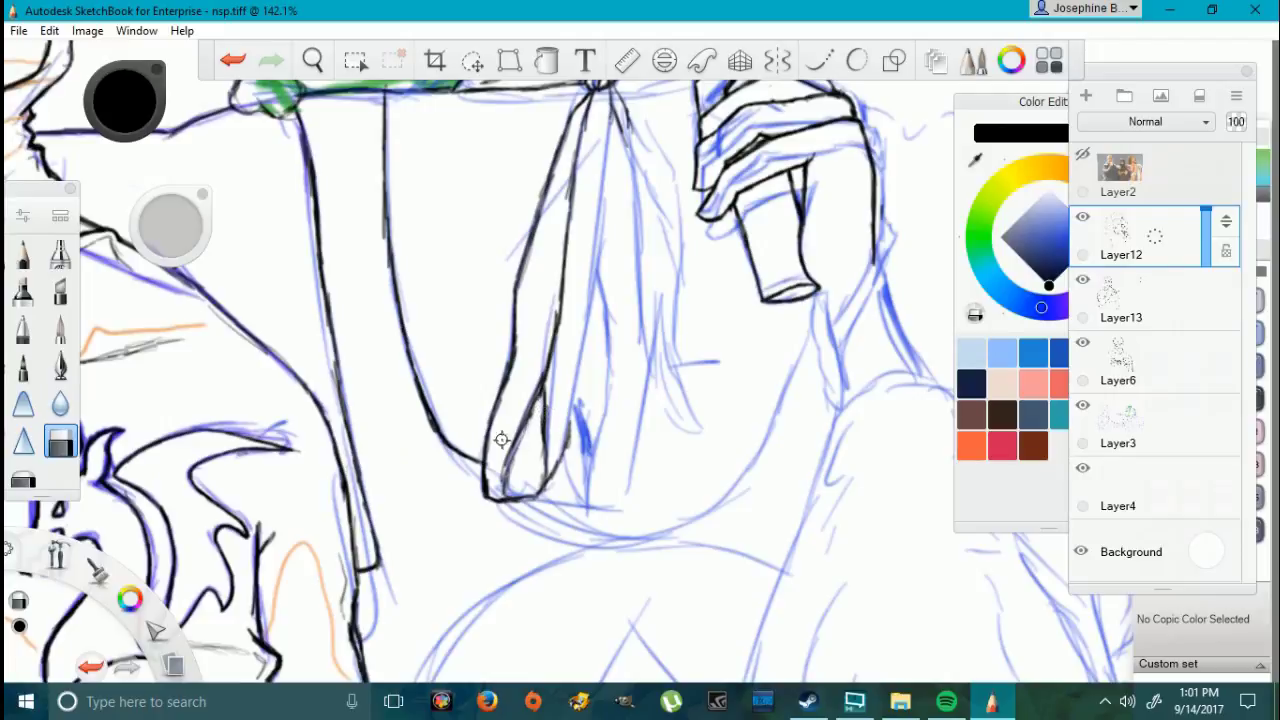
key(e)
drag(522, 417, 542, 383)
mouse_move(558, 482)
mouse_down()
mouse_move(592, 316)
mouse_move(594, 89)
mouse_move(582, 255)
mouse_up()
mouse_move(572, 407)
mouse_down()
mouse_move(590, 450)
mouse_move(574, 500)
mouse_move(578, 444)
mouse_move(548, 470)
mouse_move(550, 440)
mouse_up()
click(60, 443)
key(e)
mouse_move(516, 494)
mouse_down()
mouse_move(516, 438)
mouse_move(540, 448)
mouse_up()
drag(530, 464, 544, 440)
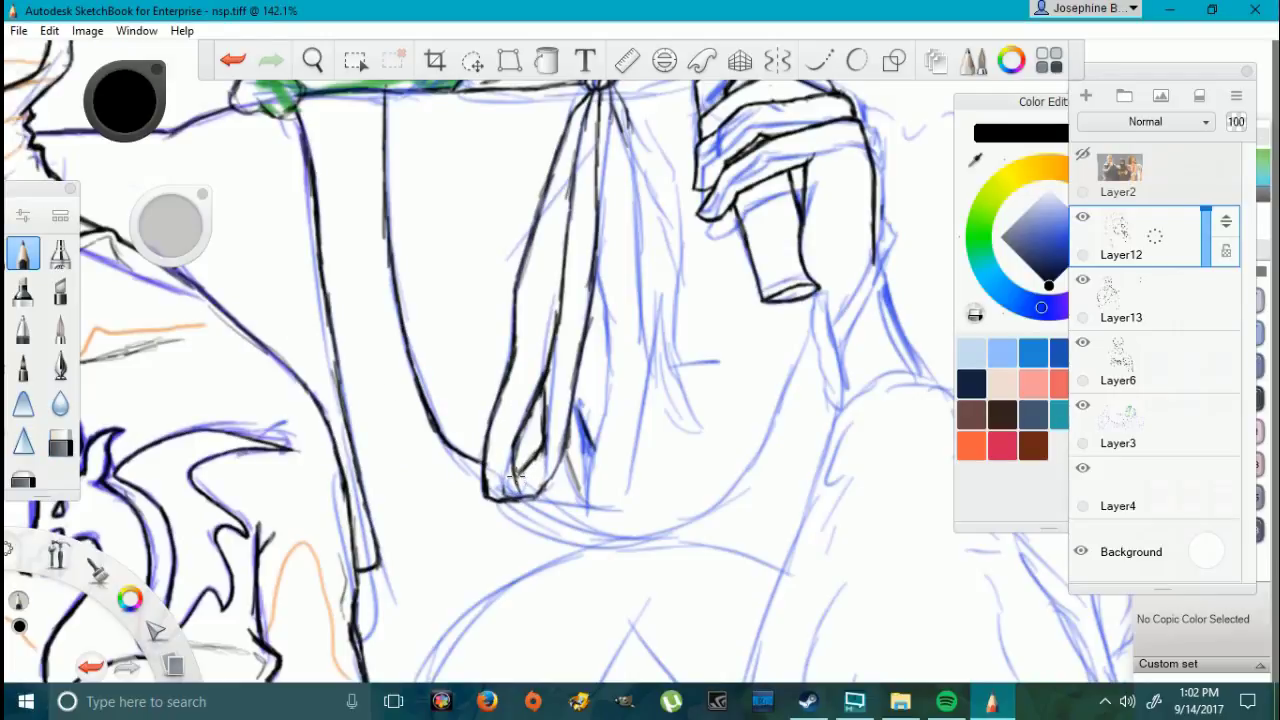
drag(516, 494, 518, 426)
Step: Ink the scarf's second hanging tail with its pointed lower end, outer edge up to the knot and inner fold line
mouse_move(596, 508)
mouse_down()
mouse_move(612, 488)
mouse_move(600, 410)
mouse_up()
drag(587, 491, 591, 445)
mouse_move(588, 498)
mouse_down()
mouse_move(626, 479)
mouse_move(651, 332)
mouse_move(633, 228)
mouse_up()
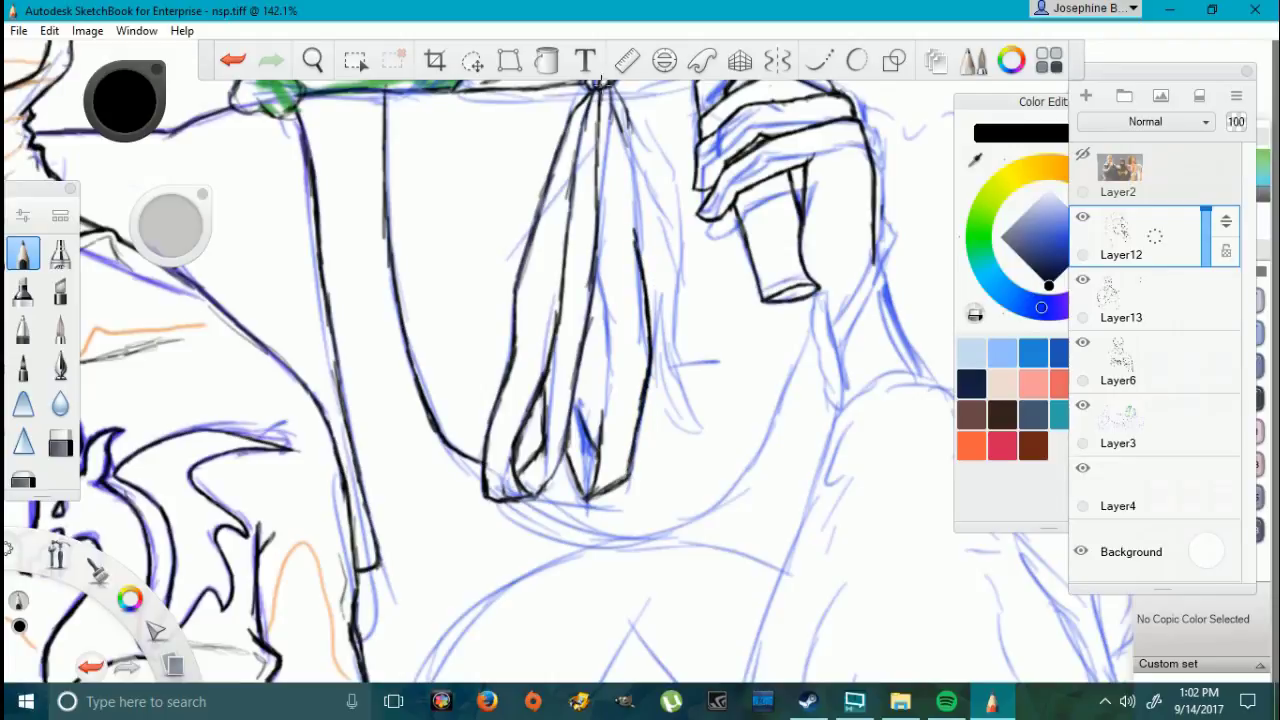
drag(600, 90, 637, 232)
drag(638, 240, 603, 98)
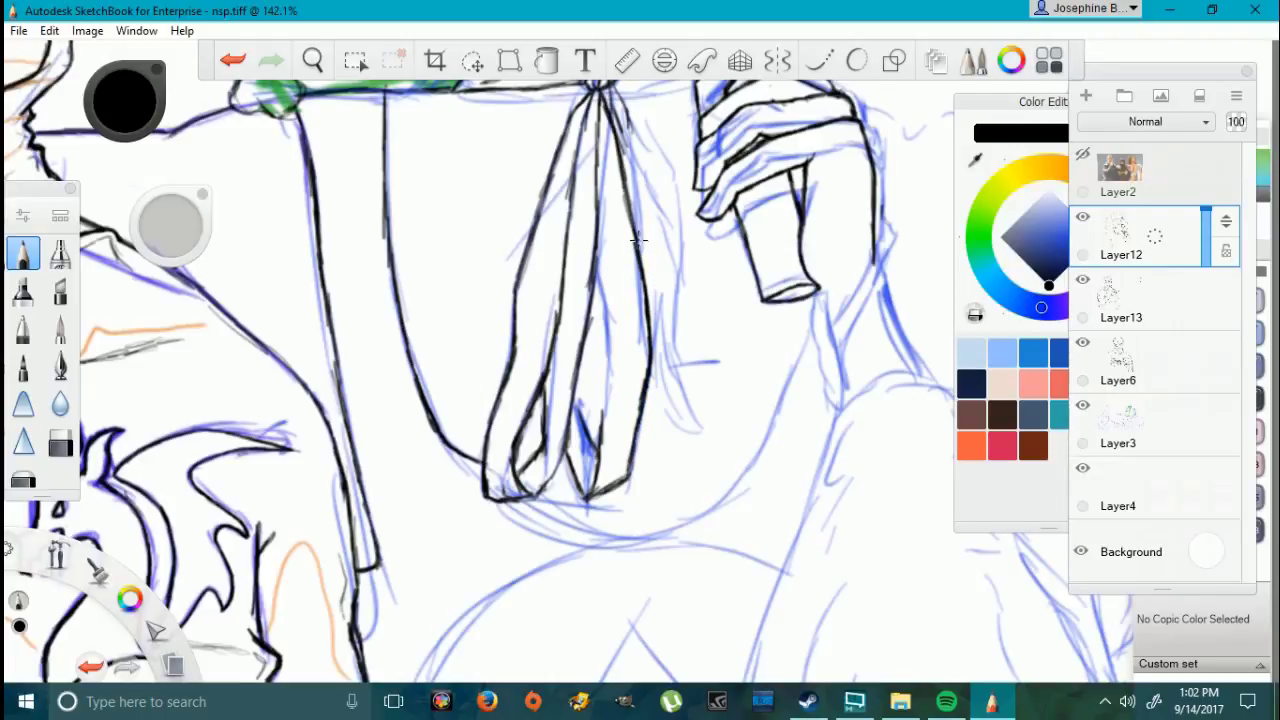
drag(601, 428, 605, 302)
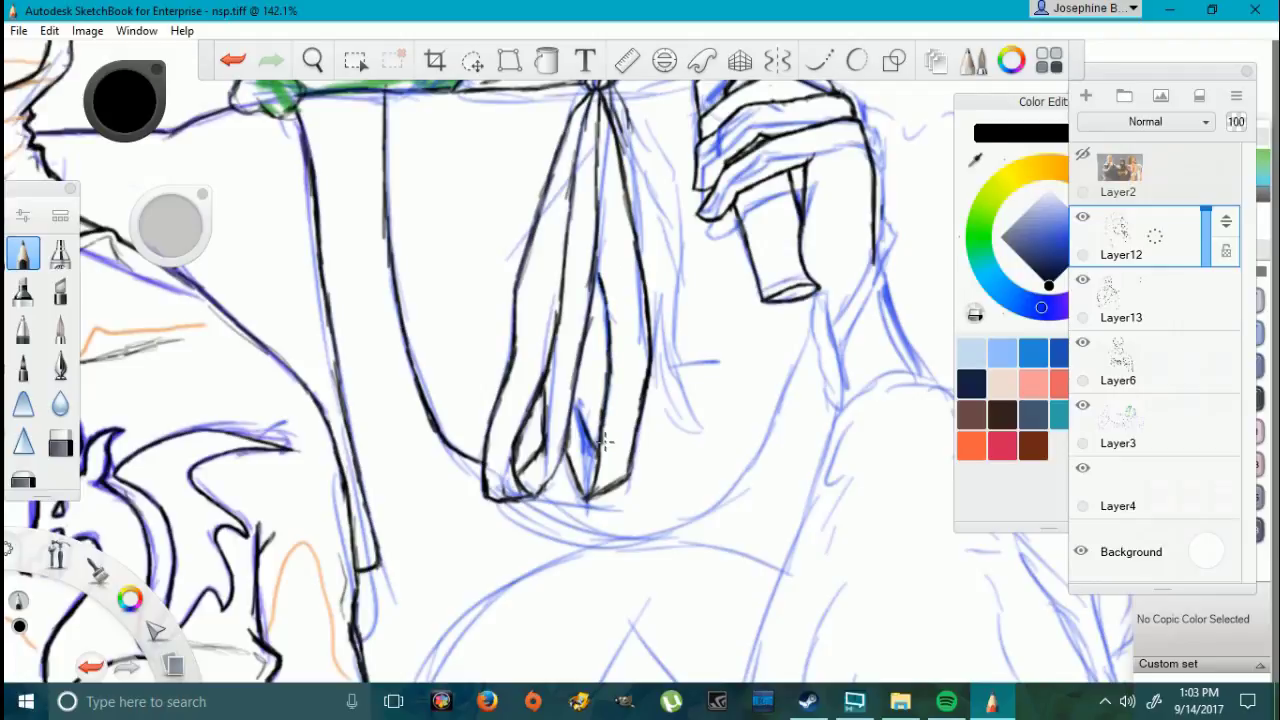
Step: Ink the scarf's short, narrow curling strips on the side nearest the microphone, running up to the knot
drag(668, 392, 700, 429)
mouse_move(655, 360)
mouse_down()
mouse_move(709, 433)
mouse_move(662, 342)
mouse_up()
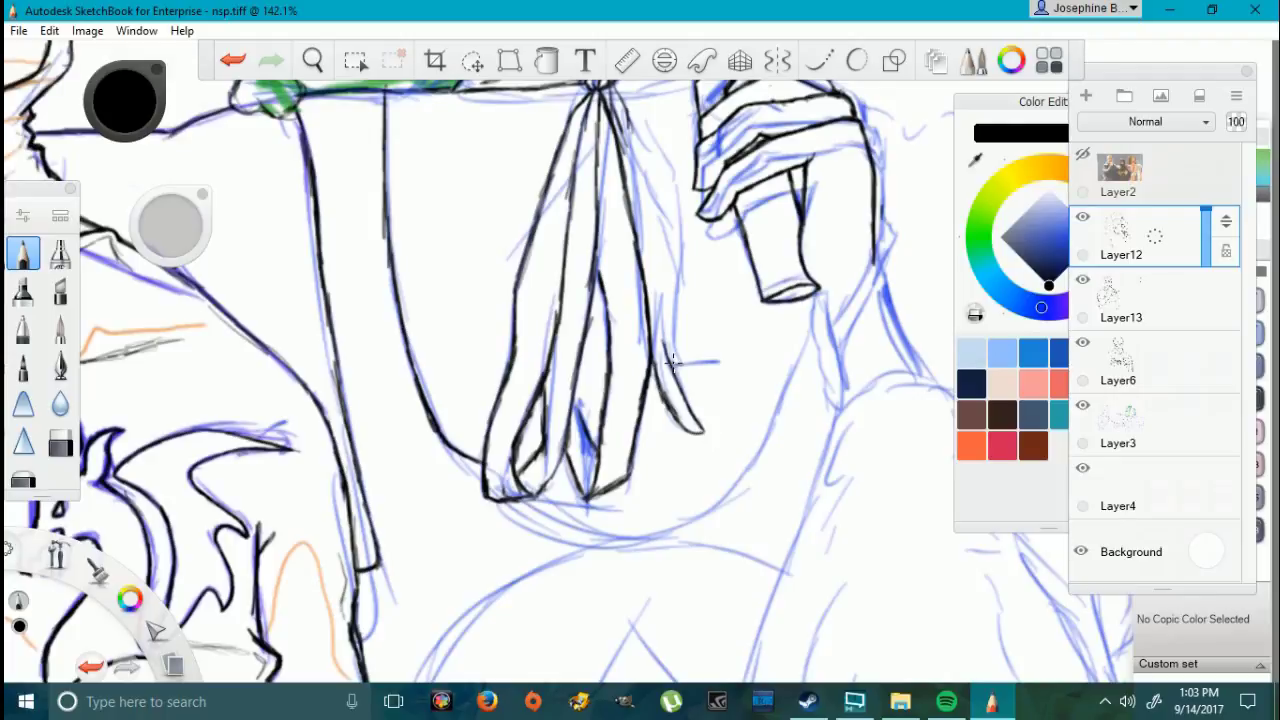
key(ctrl+z)
mouse_move(671, 364)
mouse_down()
mouse_move(699, 371)
mouse_move(678, 345)
mouse_move(682, 214)
mouse_move(613, 100)
mouse_move(673, 208)
mouse_up()
mouse_move(662, 354)
mouse_down()
mouse_move(664, 189)
mouse_move(612, 104)
mouse_move(672, 226)
mouse_move(640, 250)
mouse_move(642, 222)
mouse_move(662, 300)
mouse_move(668, 235)
mouse_move(662, 333)
mouse_move(676, 245)
mouse_move(662, 178)
mouse_move(668, 205)
mouse_up()
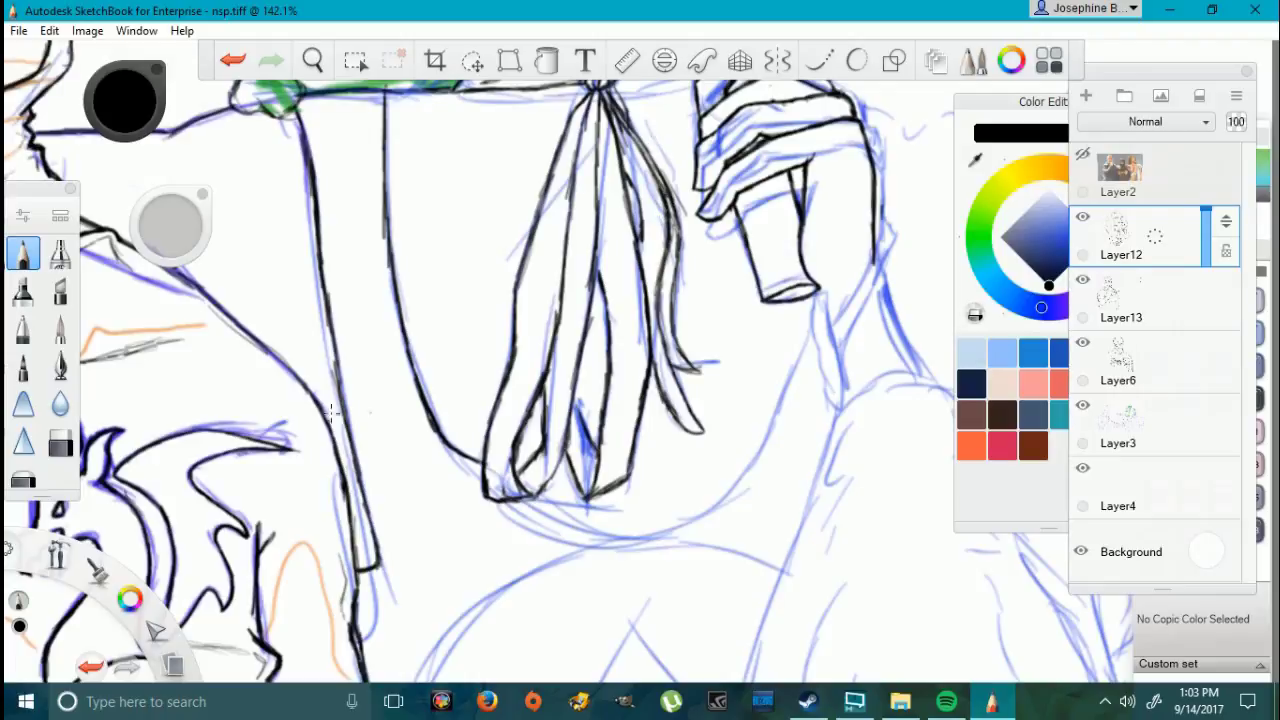
Step: Erase the neckline's misplaced lower end and ink the full U-shaped curve under the scarf up to the microphone's base
key(e)
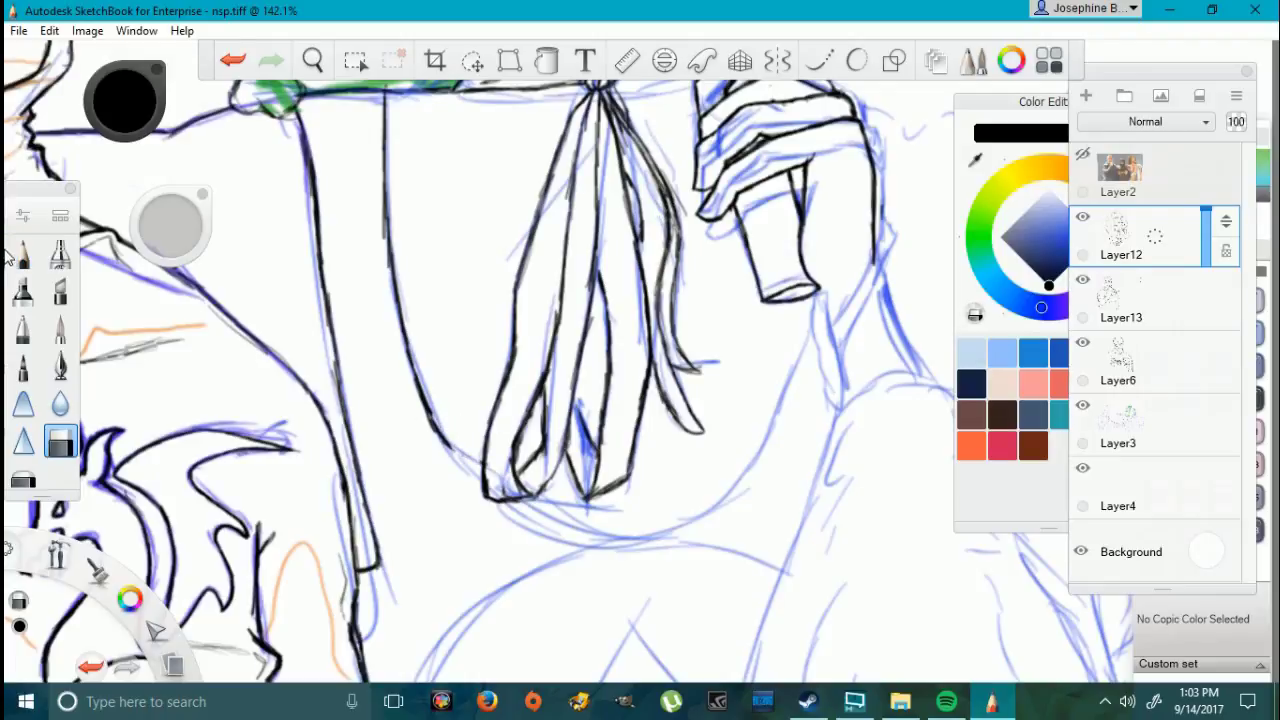
key(e)
mouse_move(485, 497)
mouse_down()
mouse_move(429, 416)
mouse_move(490, 501)
mouse_move(517, 515)
mouse_up()
drag(452, 455, 452, 455)
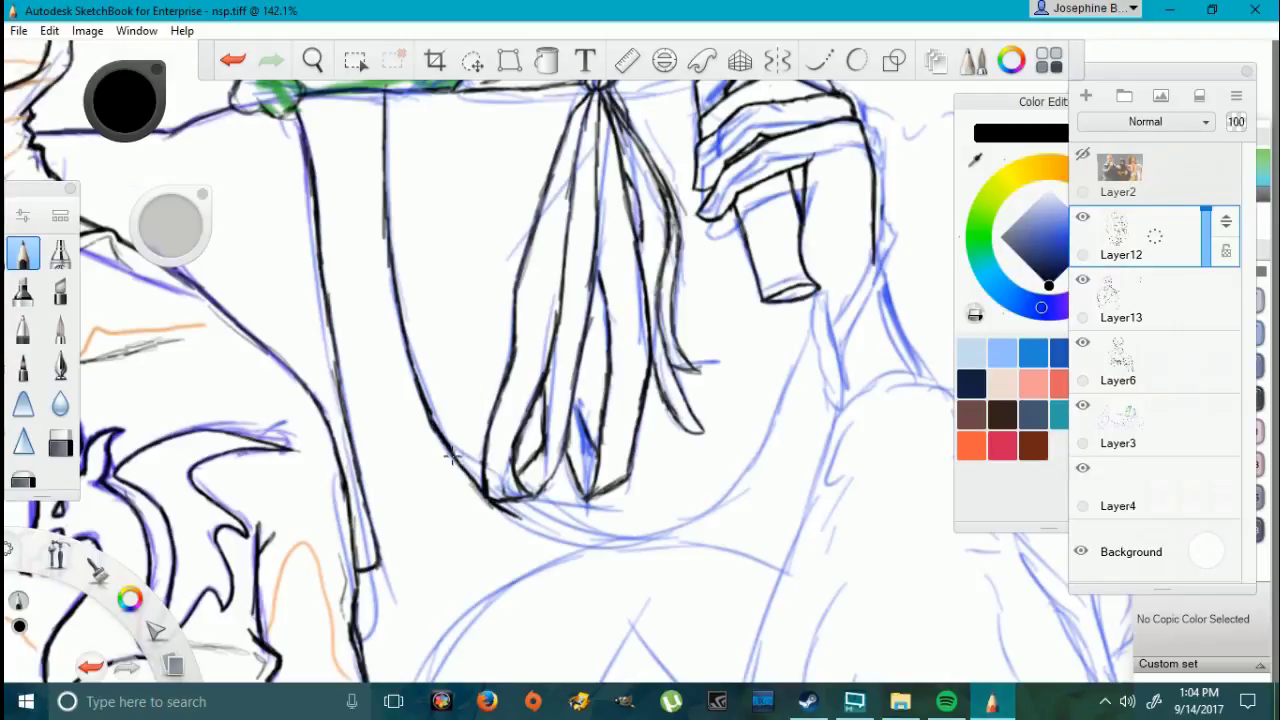
drag(518, 510, 592, 530)
mouse_move(813, 300)
mouse_down()
mouse_move(786, 390)
mouse_move(814, 298)
mouse_up()
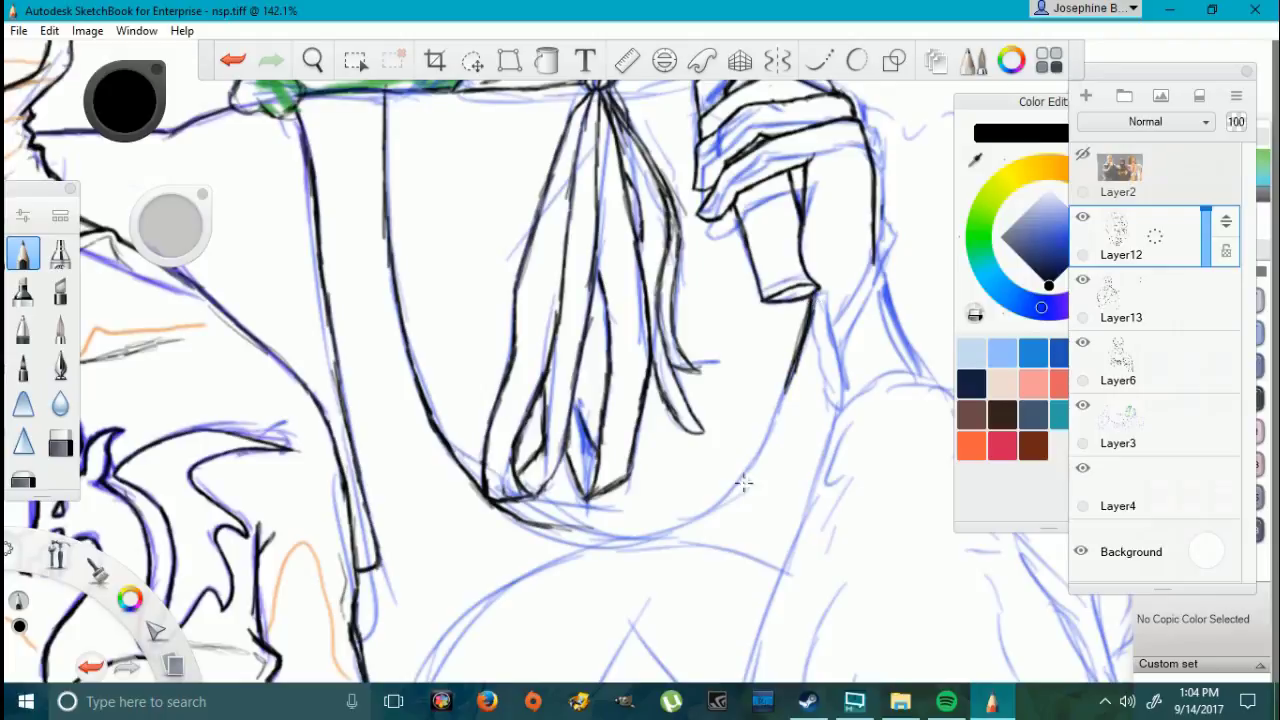
mouse_move(689, 530)
mouse_down()
mouse_move(742, 482)
mouse_move(790, 380)
mouse_up()
mouse_move(689, 528)
mouse_down()
mouse_move(574, 536)
mouse_move(505, 512)
mouse_up()
drag(606, 533, 692, 533)
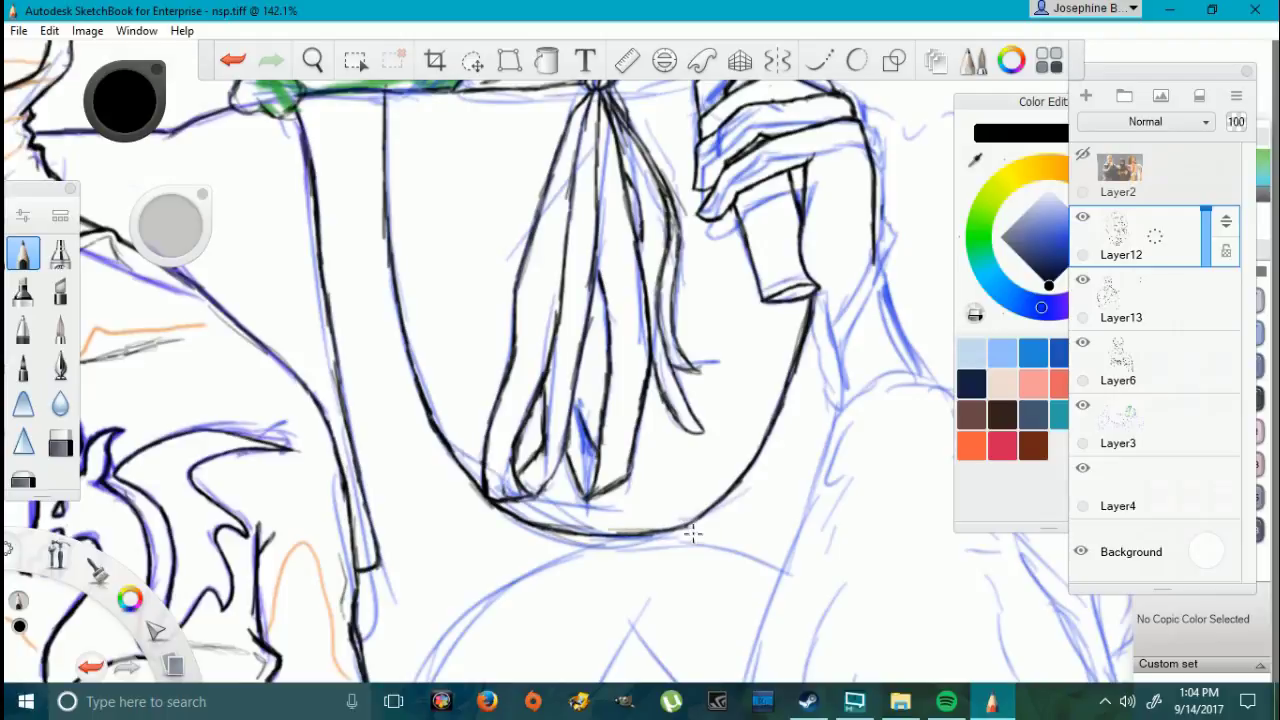
Step: Ink the sleeve opening around the singer's wrist, with its outer edge and the pointed fold hanging below the microphone
scroll(645, 505, down, 4)
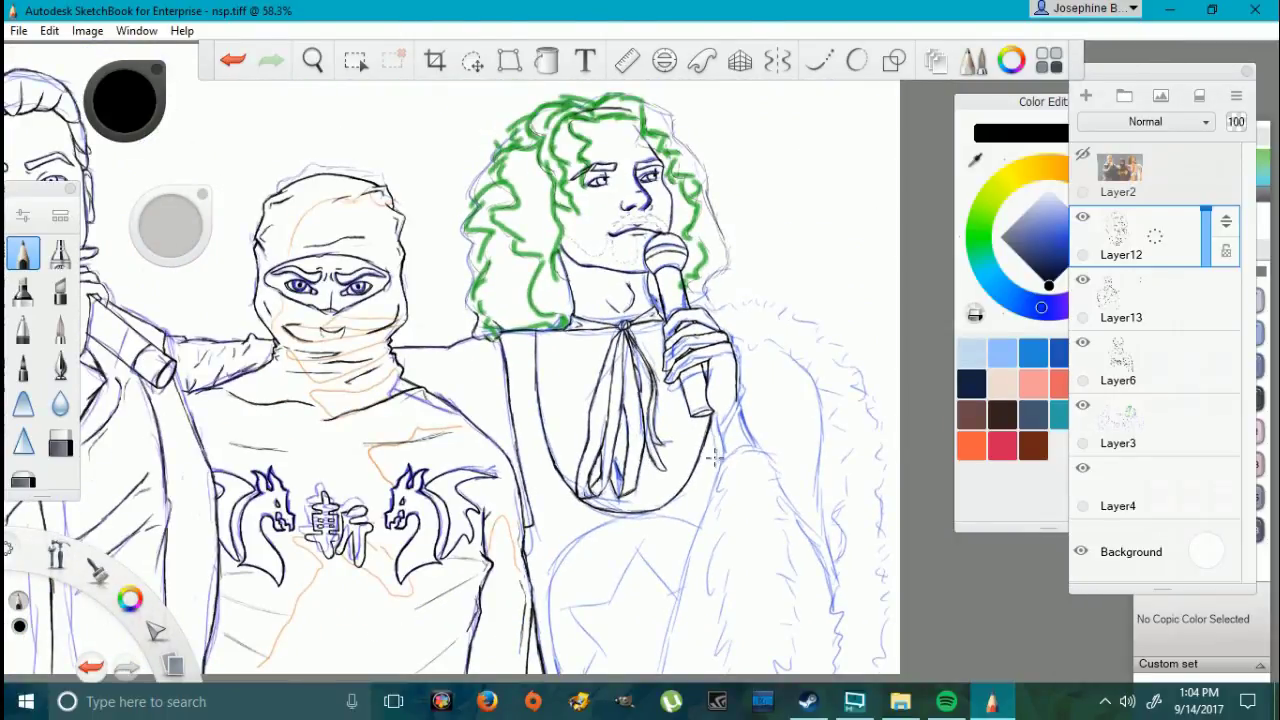
scroll(785, 325, up, 1)
scroll(779, 315, up, 4)
mouse_move(701, 383)
mouse_down()
mouse_move(708, 293)
mouse_move(672, 280)
mouse_up()
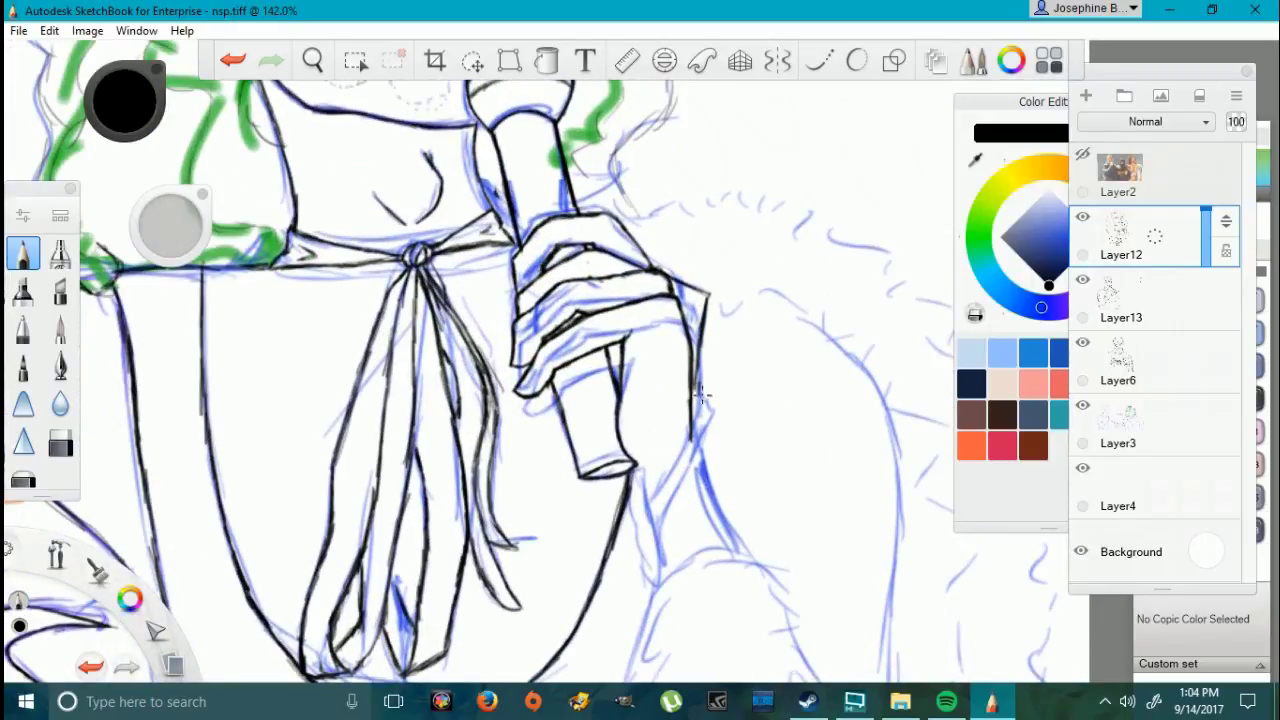
mouse_move(658, 586)
mouse_down()
mouse_move(684, 449)
mouse_move(629, 453)
mouse_move(684, 440)
mouse_move(690, 418)
mouse_move(647, 490)
mouse_move(630, 470)
mouse_move(655, 585)
mouse_move(646, 515)
mouse_move(690, 410)
mouse_up()
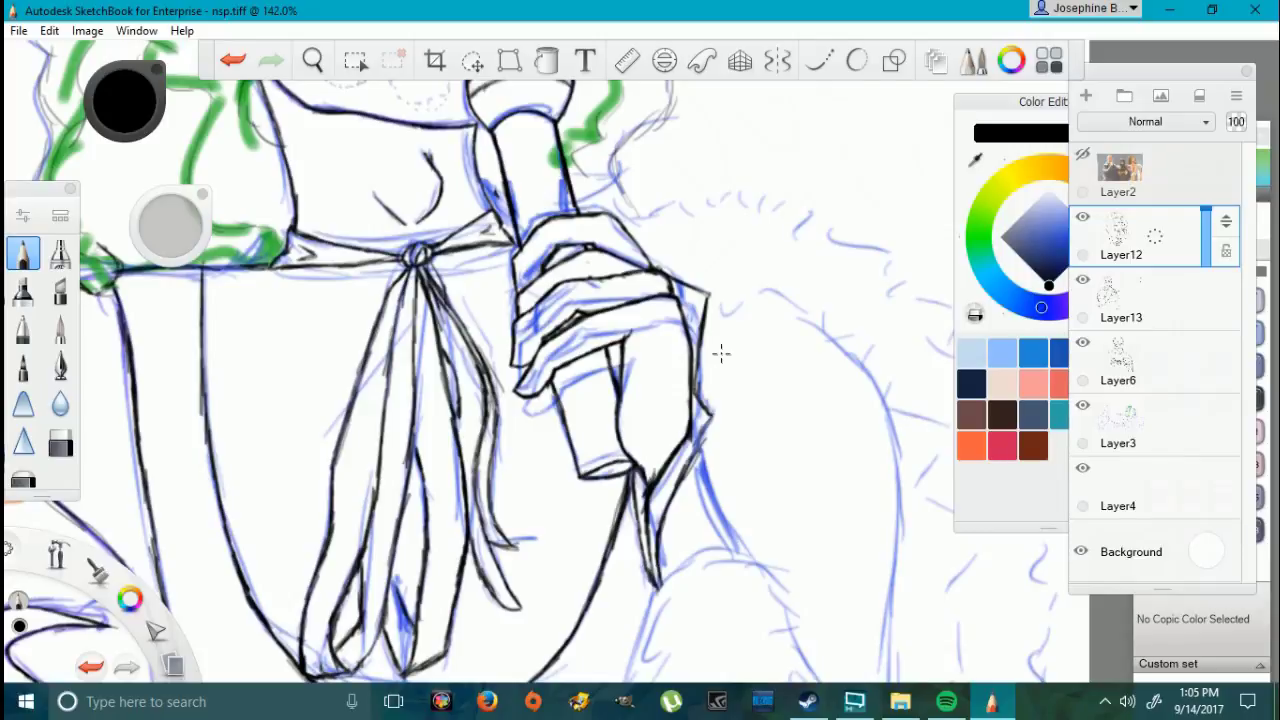
Step: Ink the short inner sleeve line below the wrist and the long outer curve of the raised arm's sleeve
mouse_move(676, 492)
mouse_down()
mouse_move(705, 425)
mouse_move(742, 552)
mouse_up()
drag(694, 468, 720, 522)
drag(758, 302, 770, 308)
mouse_move(842, 343)
mouse_down()
mouse_move(884, 402)
mouse_move(812, 322)
mouse_move(862, 370)
mouse_move(857, 353)
mouse_move(895, 446)
mouse_up()
drag(877, 396, 891, 434)
drag(886, 658, 893, 460)
drag(878, 405, 897, 490)
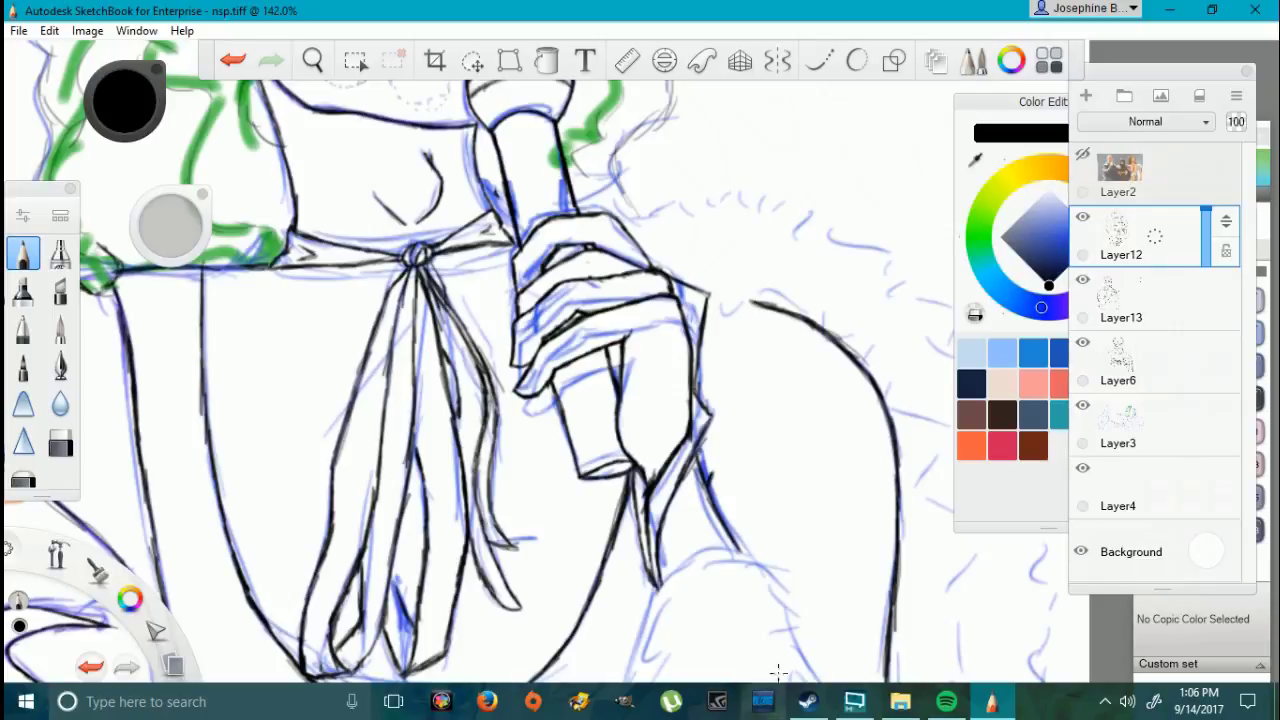
Step: Join the sleeve's upper curve to the hand with a small notch and add short fur ticks along the curve
drag(705, 292, 732, 308)
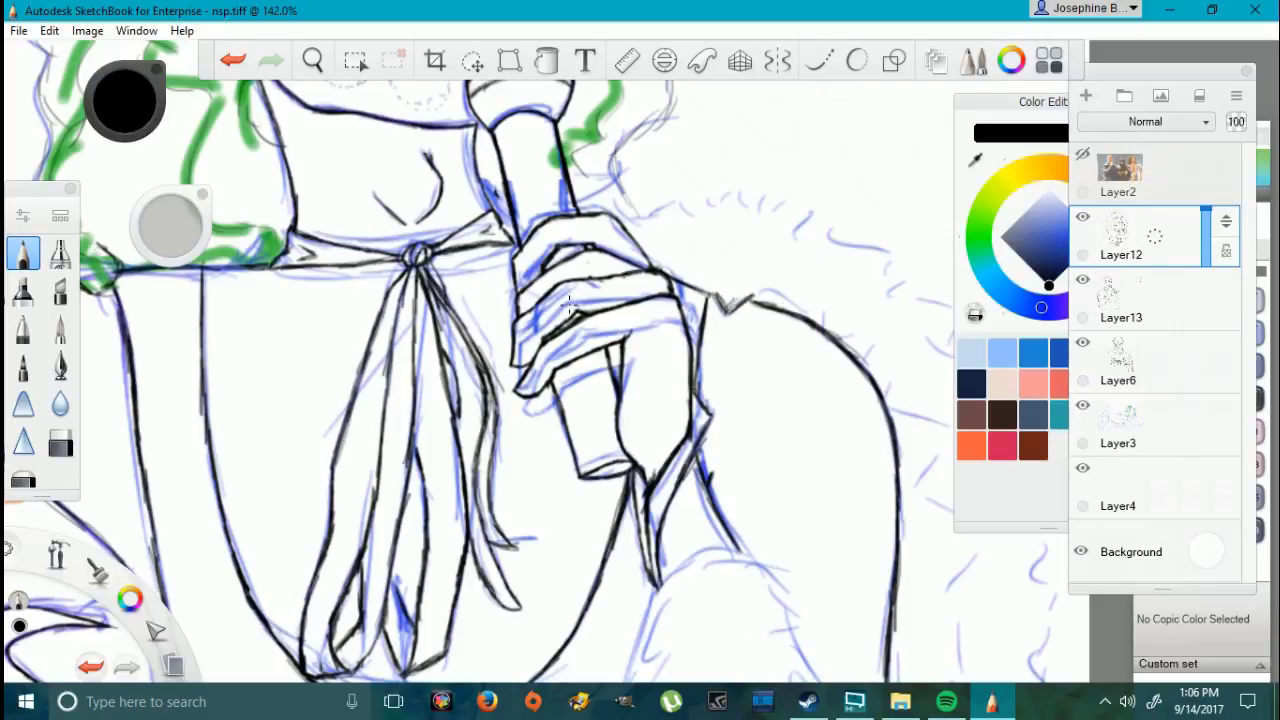
key(e)
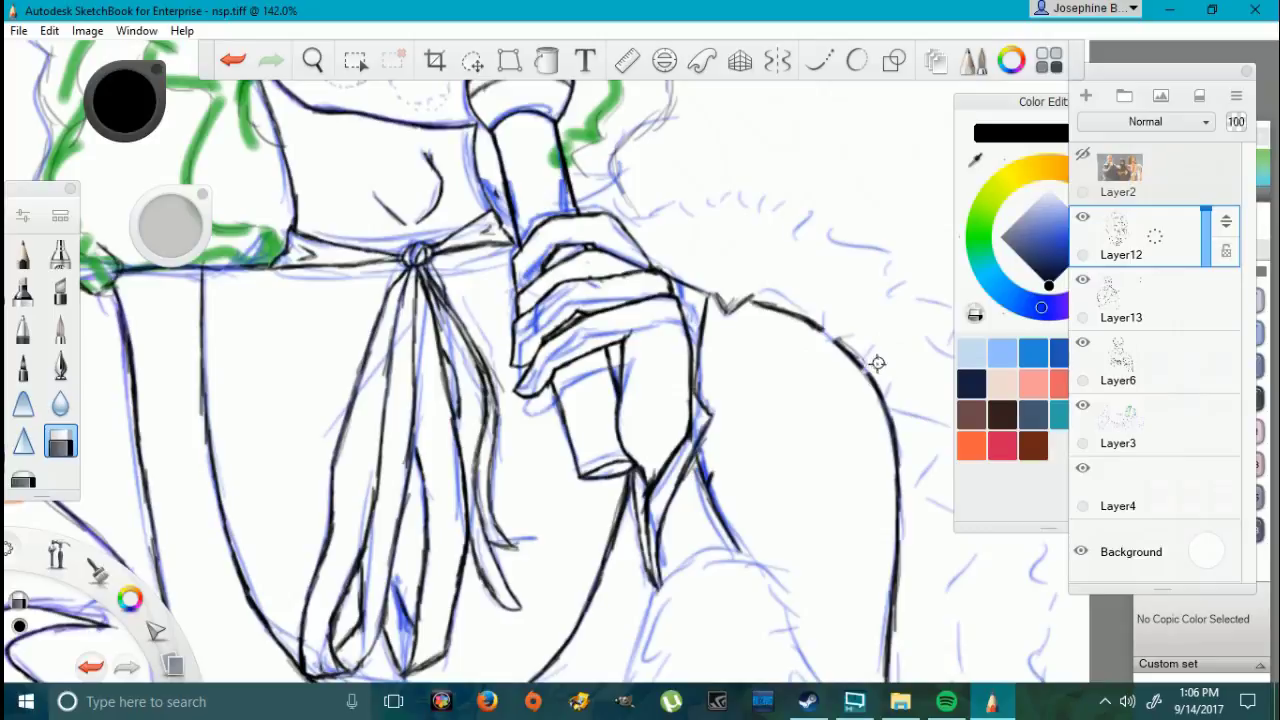
key(e)
mouse_move(822, 316)
mouse_down()
mouse_move(860, 374)
mouse_move(865, 361)
mouse_move(859, 375)
mouse_move(883, 406)
mouse_up()
key(ctrl+z)
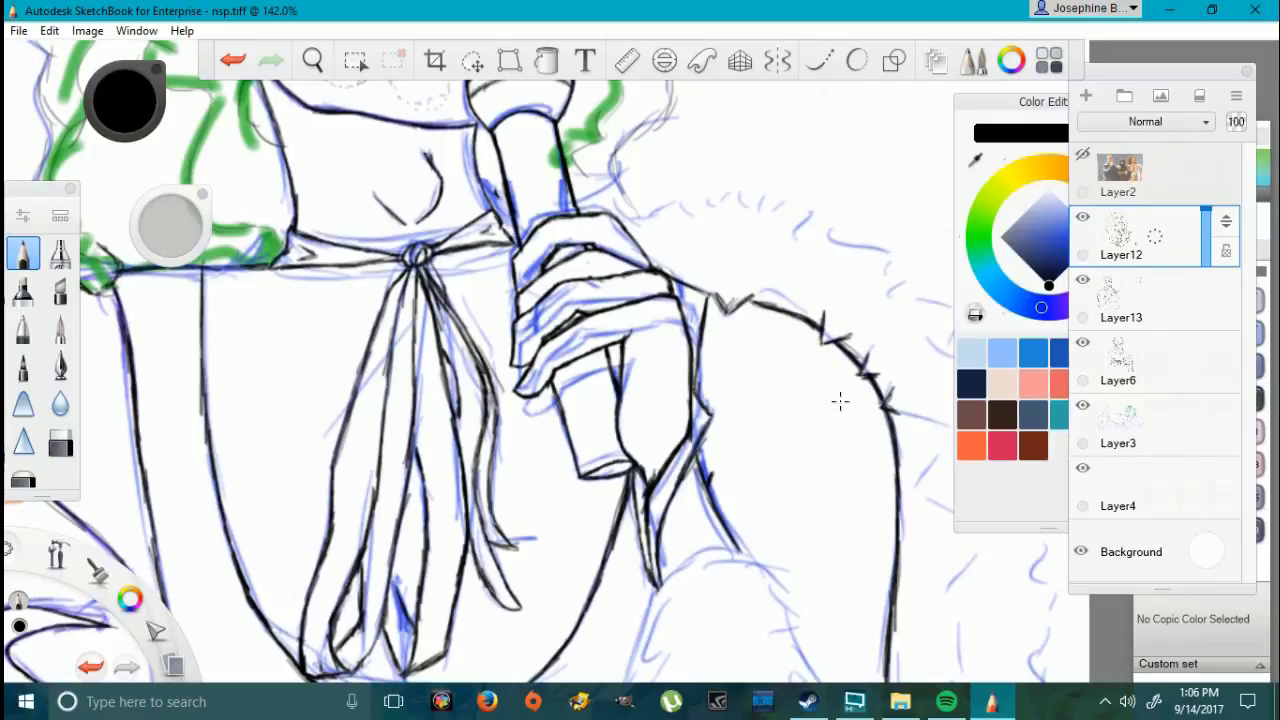
scroll(711, 567, down, 5)
scroll(728, 659, up, 5)
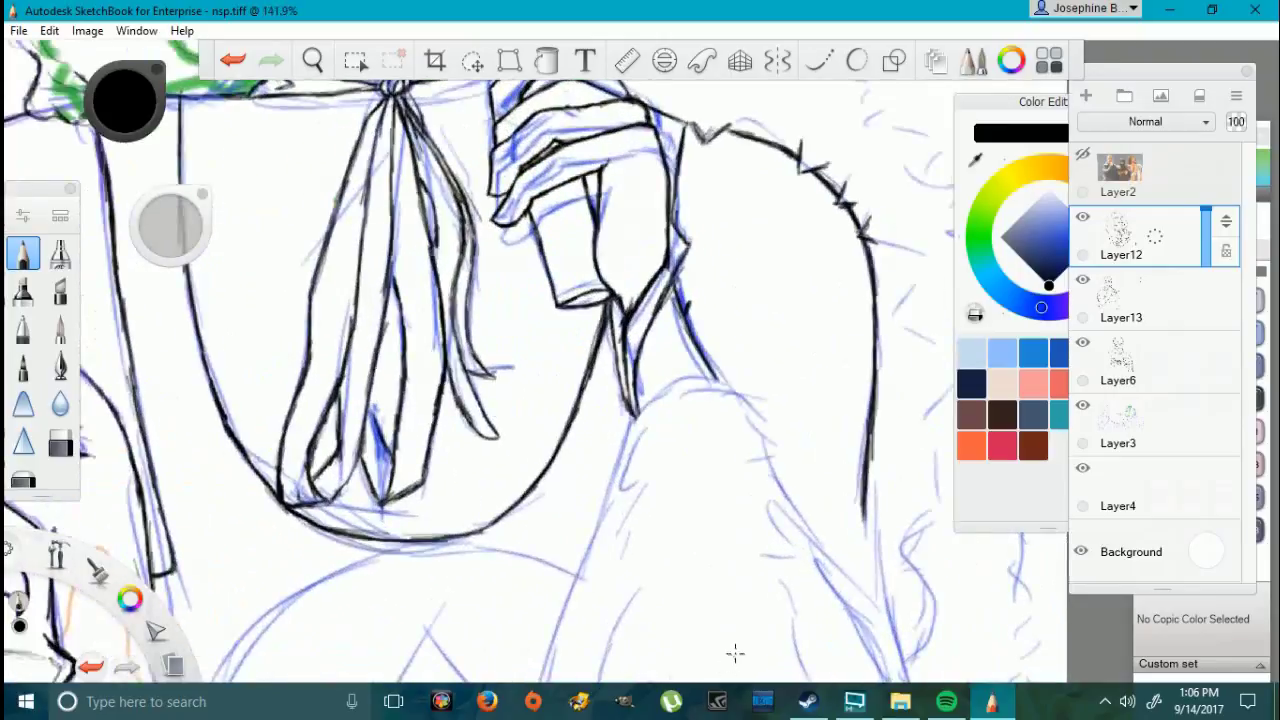
Step: Ink the round emblem's curved outline on the singer's shirt, from the canvas bottom up under the neckline to the sleeve
scroll(726, 660, down, 8)
scroll(717, 676, up, 5)
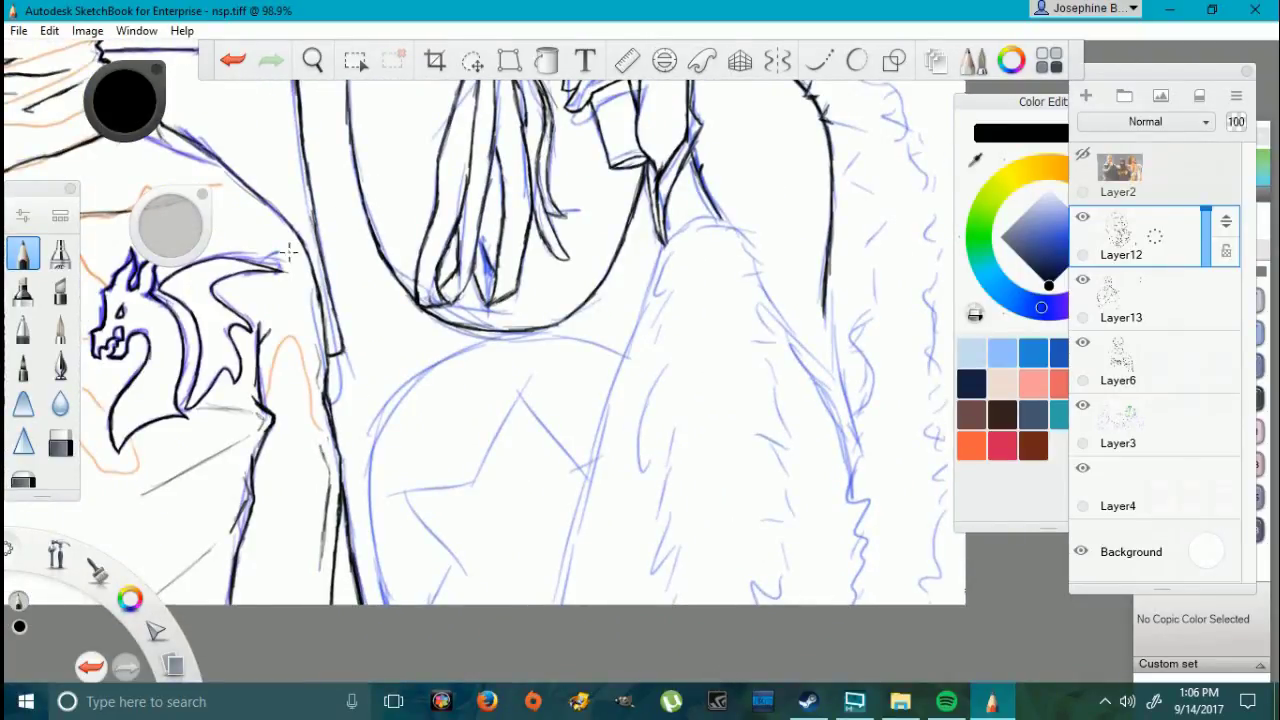
click(232, 59)
drag(388, 603, 370, 555)
mouse_move(367, 478)
mouse_down()
mouse_move(381, 425)
mouse_move(373, 443)
mouse_move(422, 381)
mouse_move(490, 346)
mouse_up()
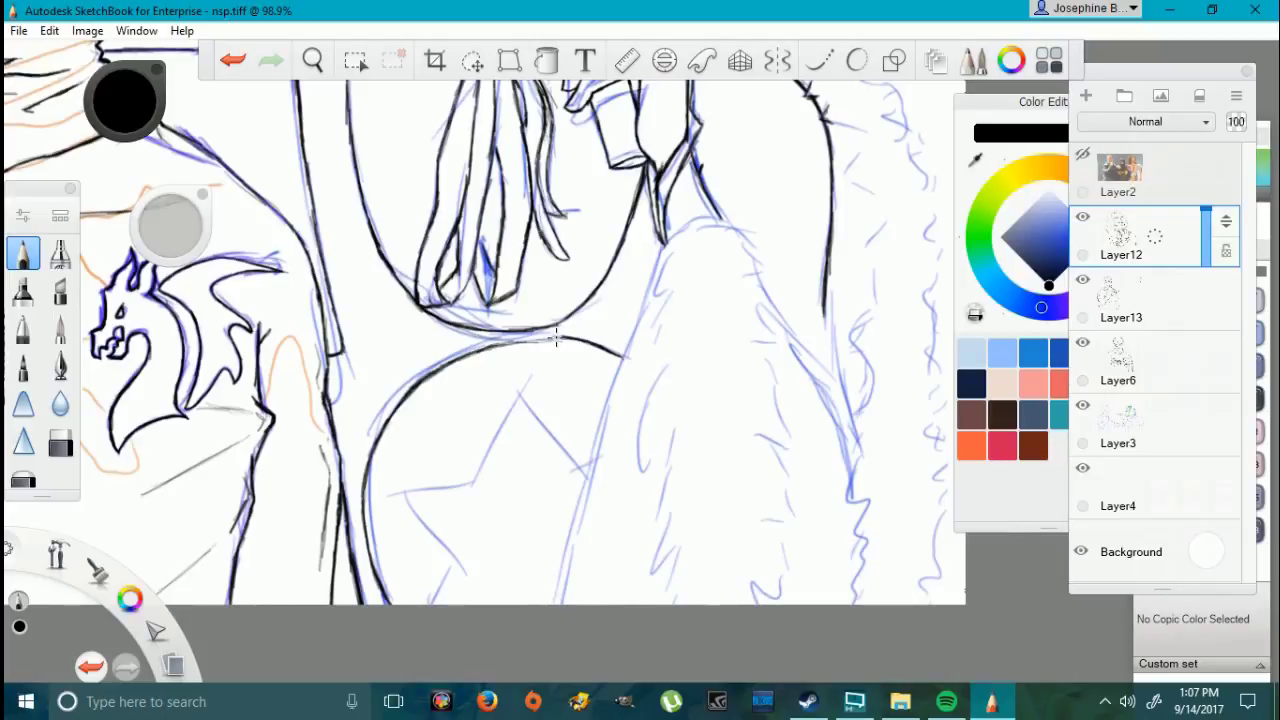
drag(492, 346, 572, 339)
Step: Ink the star inside the round emblem with straight line segments, following the sketched points down to the canvas edge
click(894, 60)
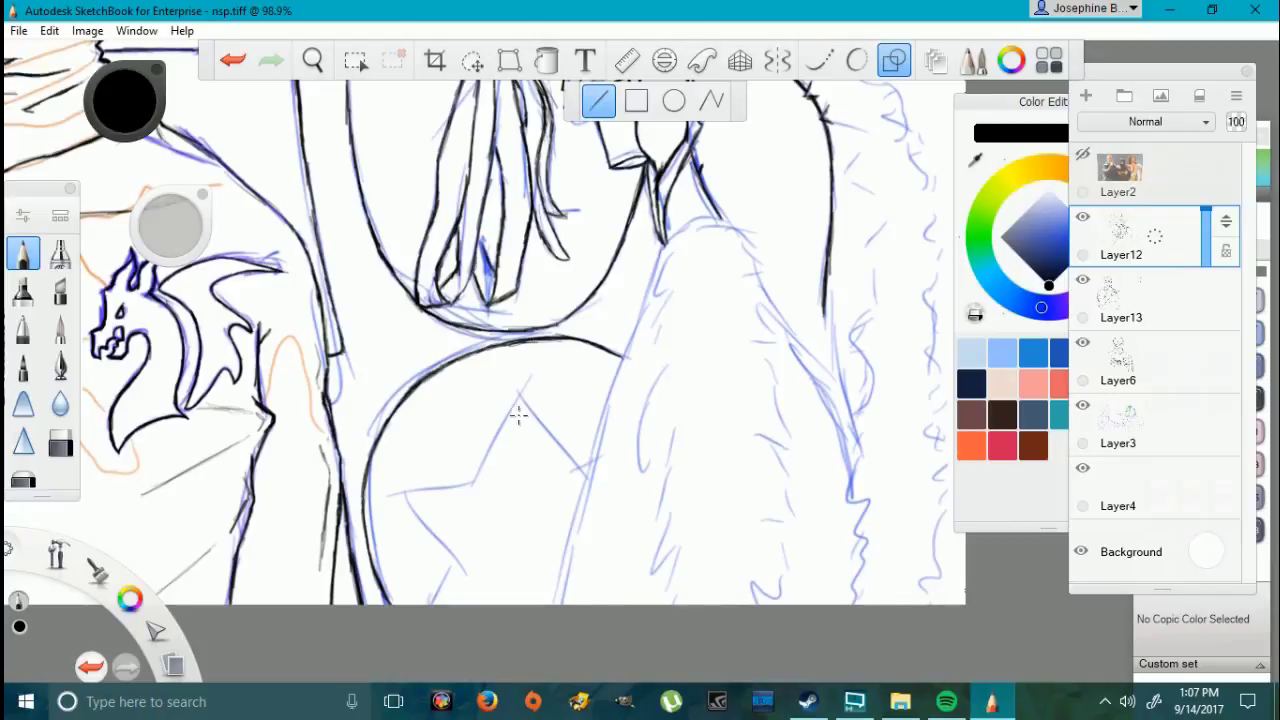
drag(518, 394, 580, 469)
drag(518, 396, 473, 485)
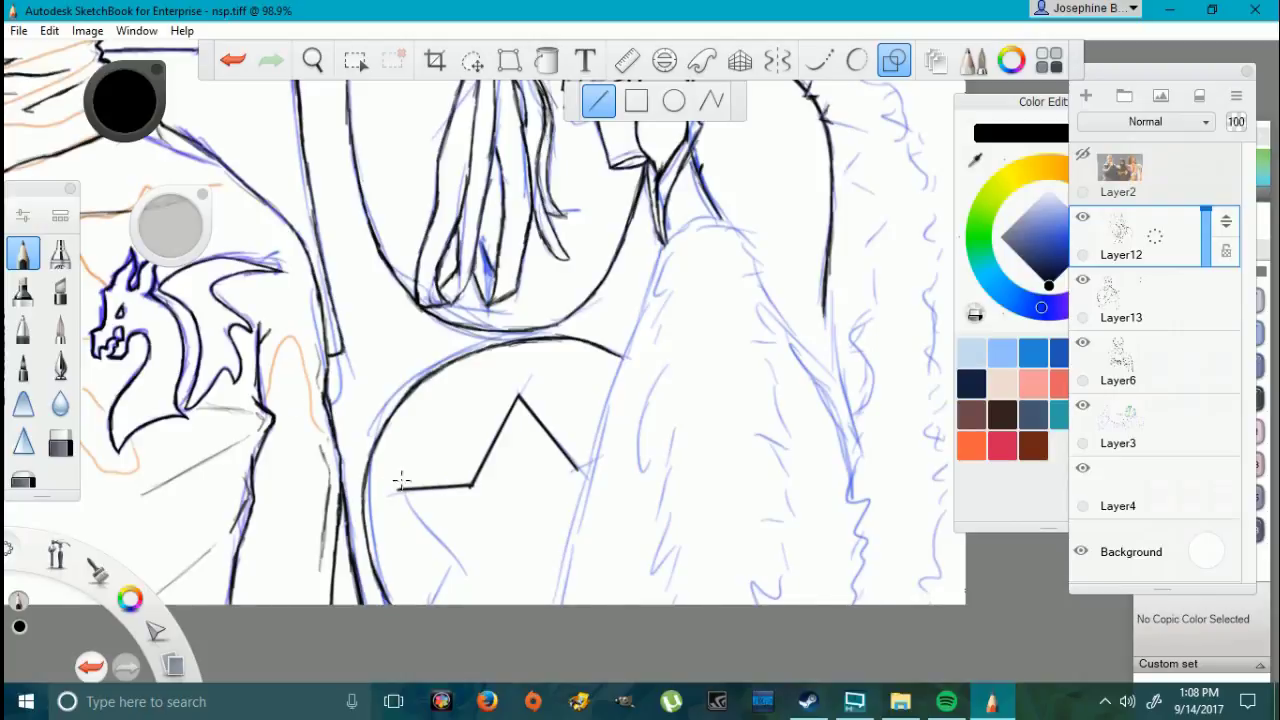
click(400, 491)
drag(399, 491, 402, 493)
scroll(533, 580, down, 5)
scroll(526, 604, up, 7)
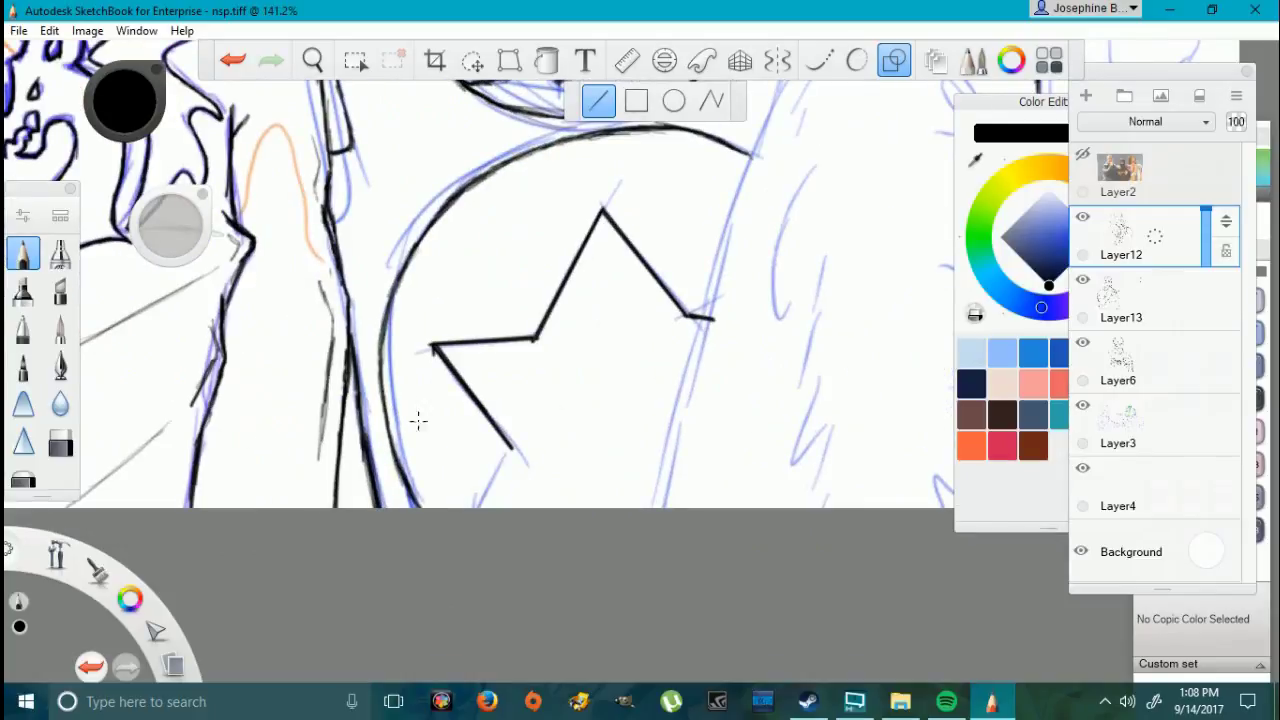
drag(510, 447, 473, 511)
drag(509, 448, 479, 511)
Step: Erase the overshooting line ends at the star's corners, leave the straight-line tool and return to the pencil
click(60, 442)
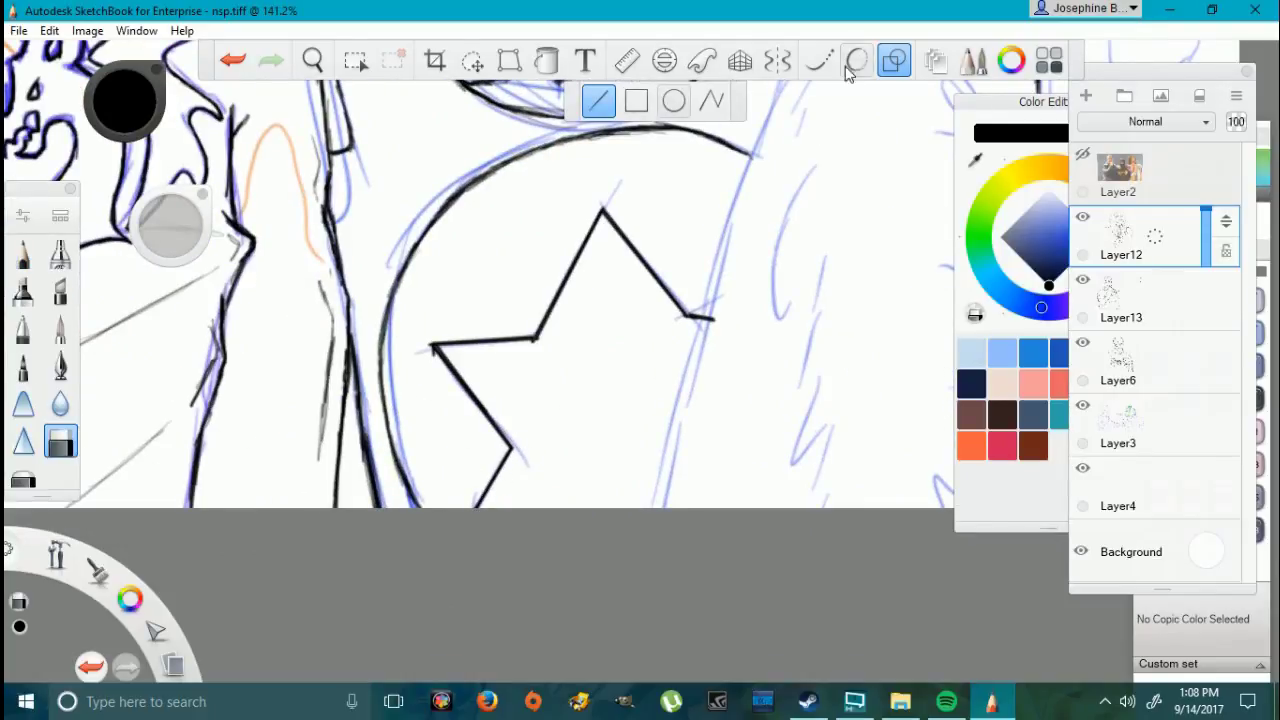
click(893, 60)
key(ctrl+z)
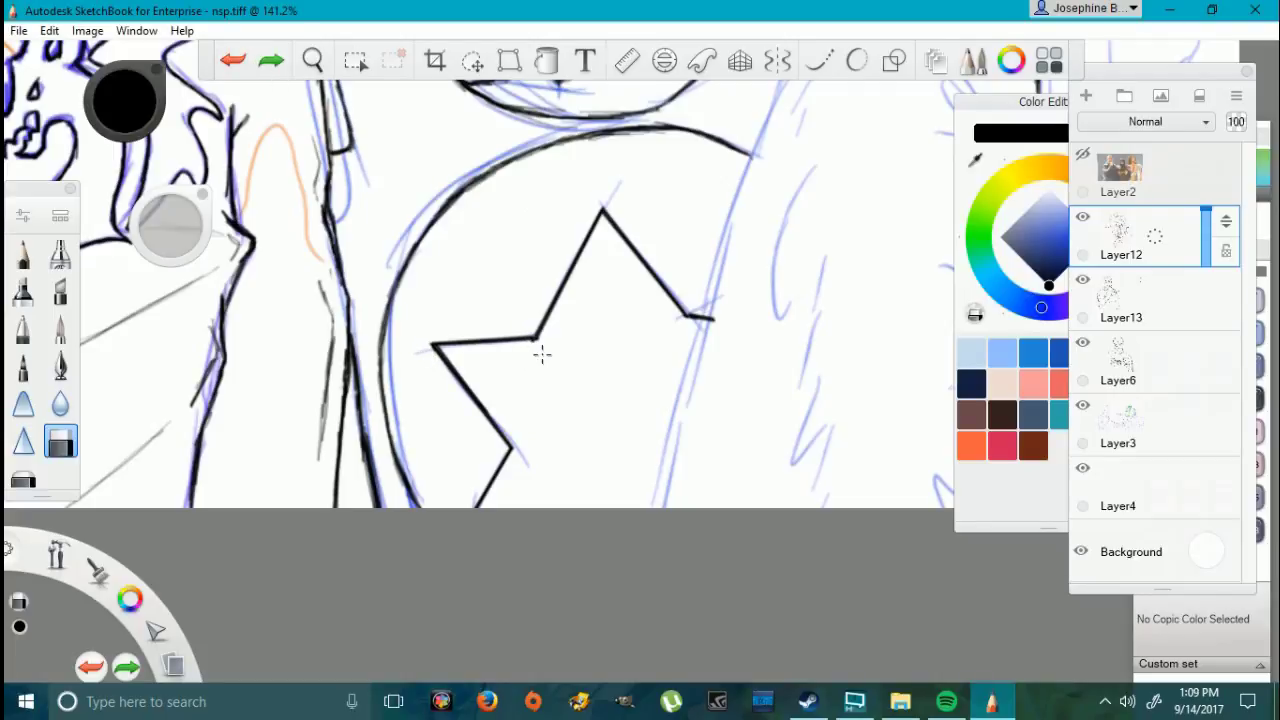
click(542, 354)
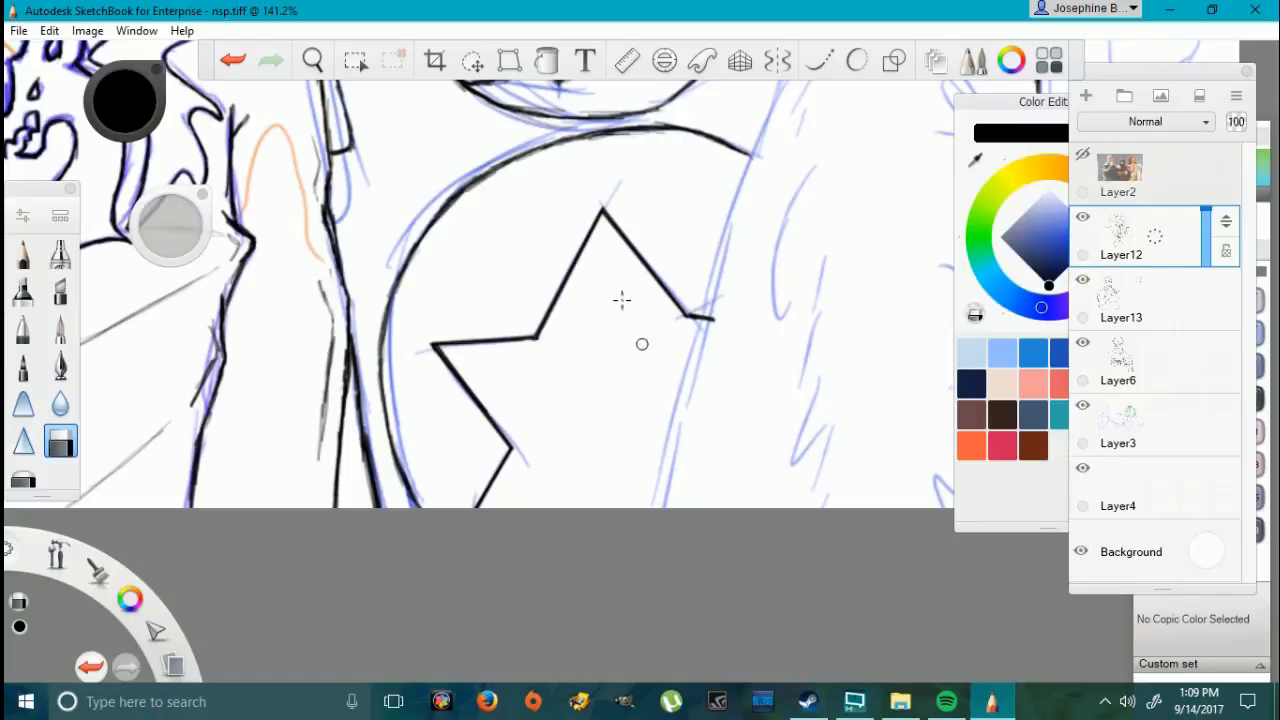
key(e)
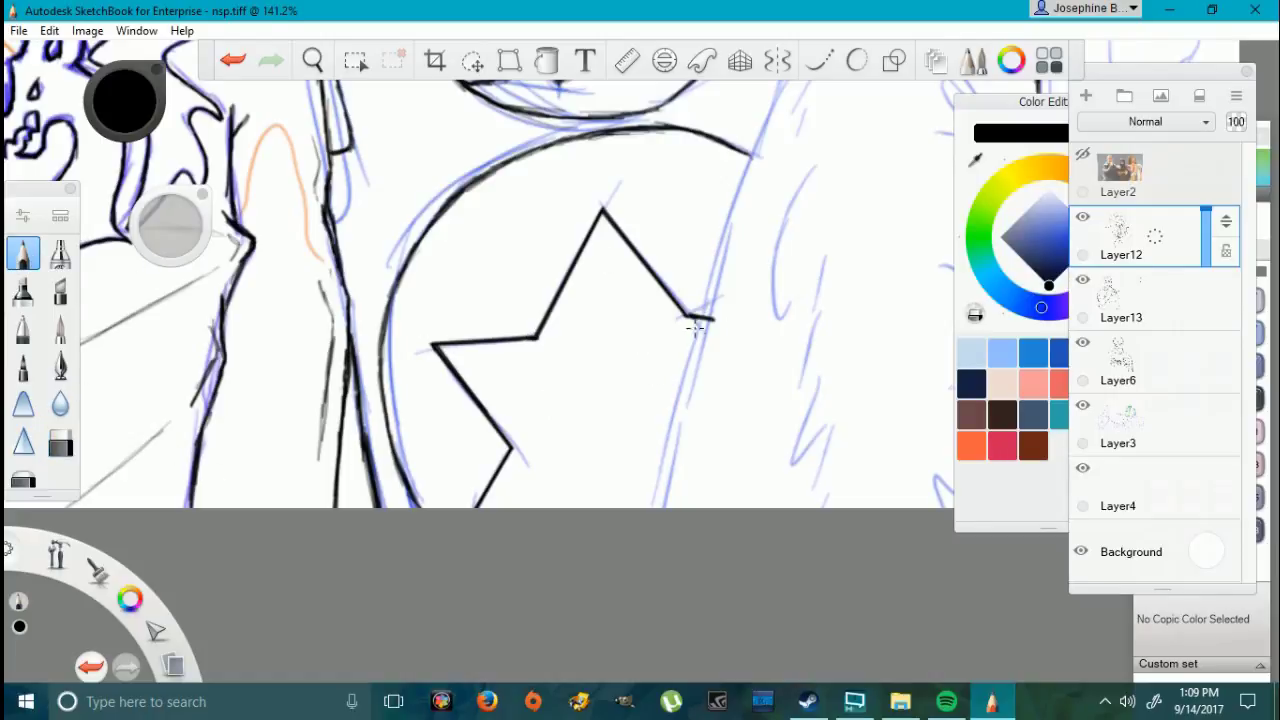
Step: Check the reference photo and ink the sleeve's long edge beside the emblem, from the wrist fold down to the canvas bottom
scroll(905, 388, down, 6)
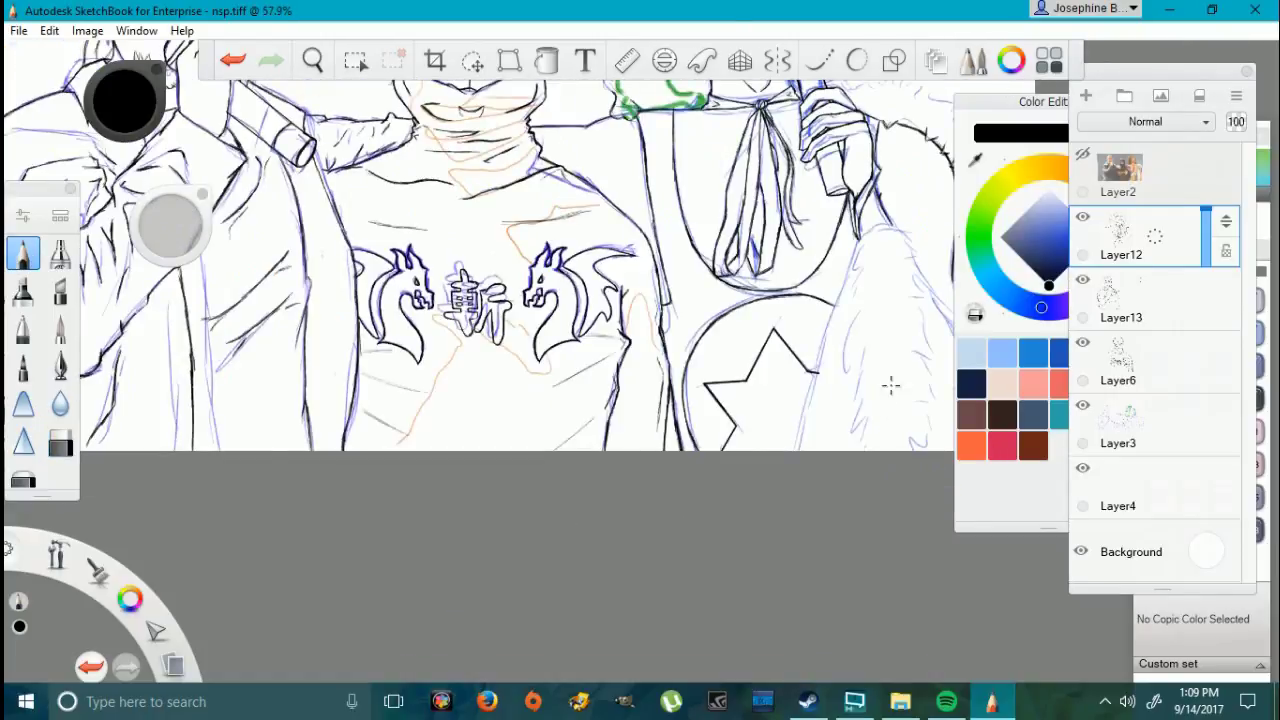
scroll(938, 387, up, 5)
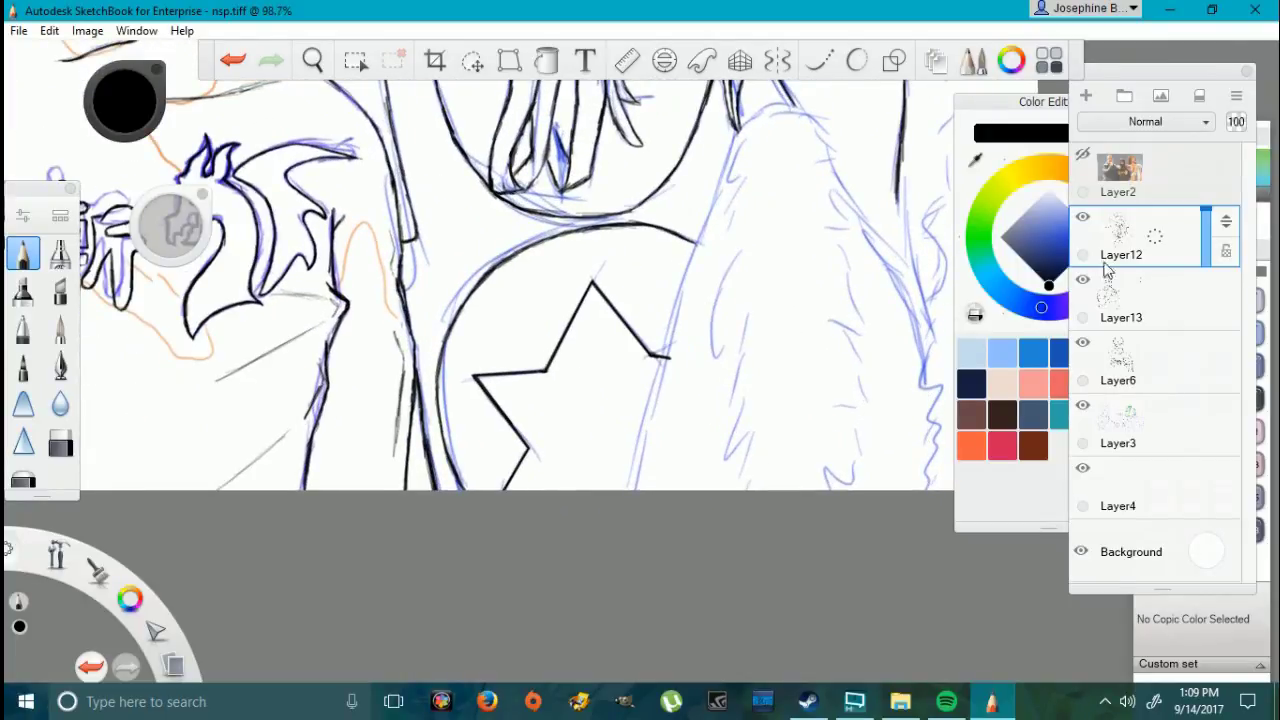
click(1082, 153)
click(1082, 153)
drag(736, 133, 700, 250)
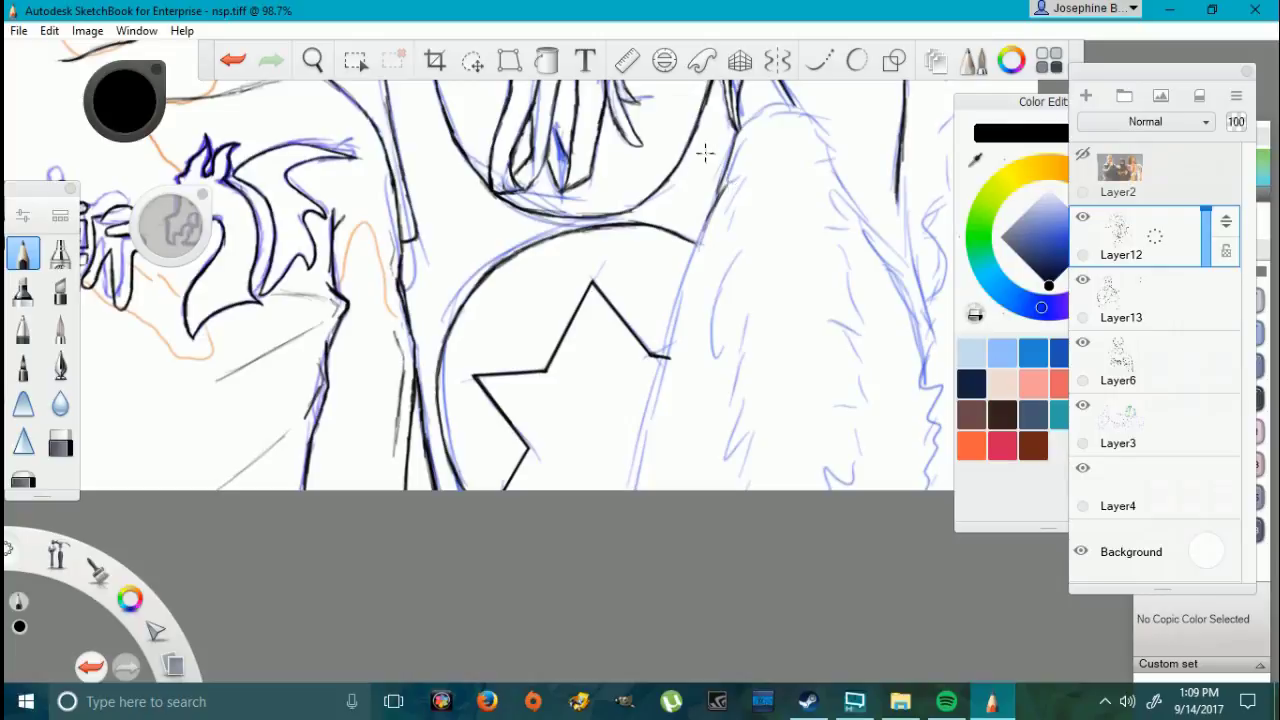
drag(636, 488, 682, 306)
mouse_move(644, 451)
mouse_down()
mouse_move(714, 206)
mouse_move(674, 348)
mouse_up()
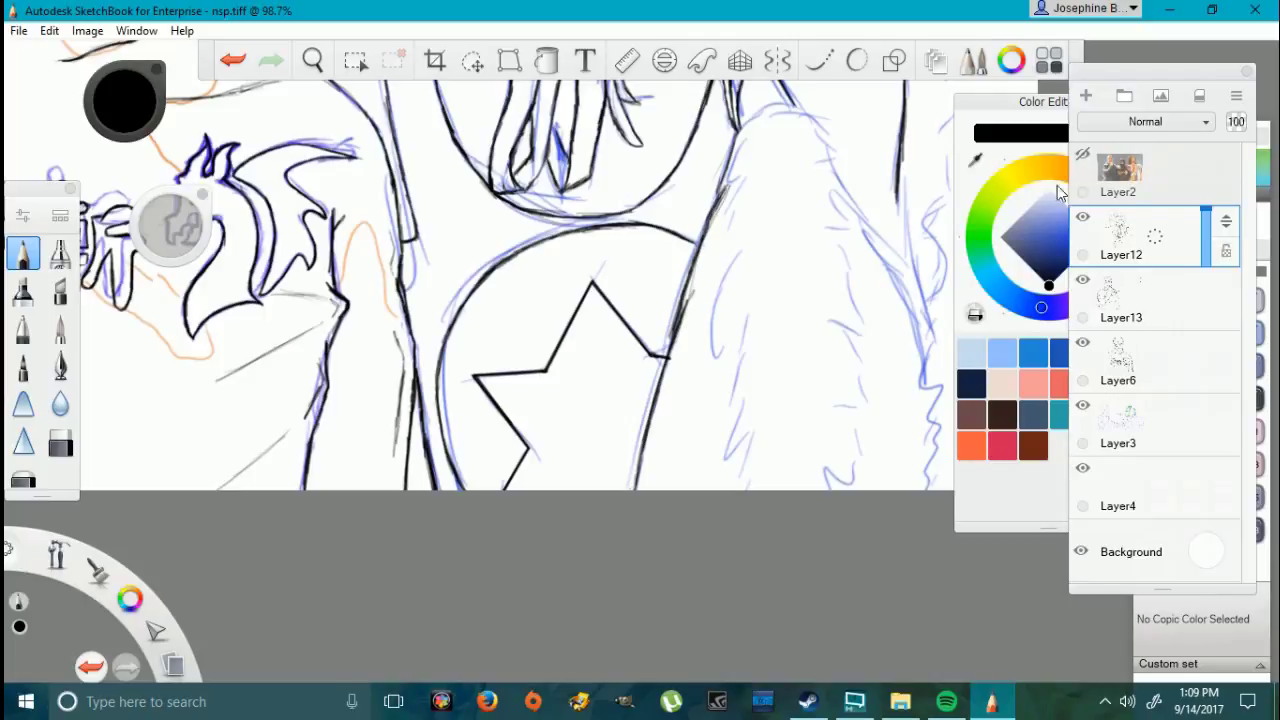
Step: Compare with the reference photo and ink the raised arm's converging lower lines plus the short angled edge below them
click(1083, 155)
scroll(849, 351, down, 4)
scroll(930, 366, up, 6)
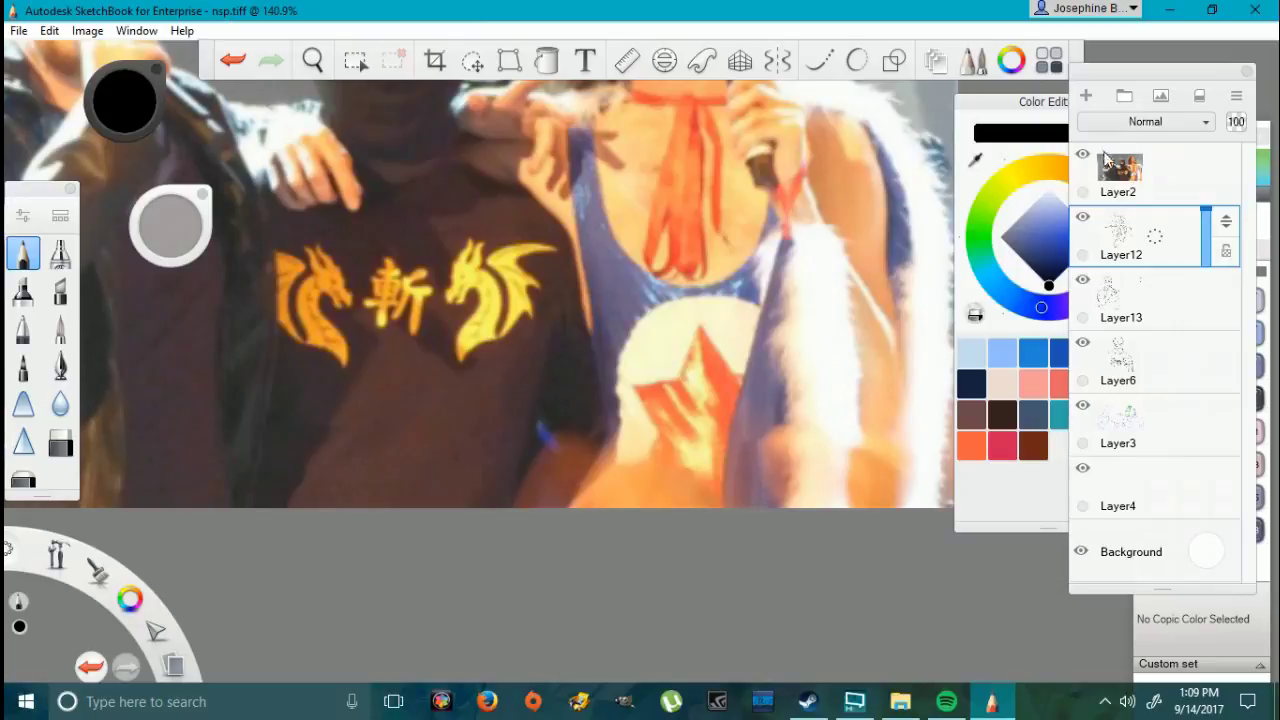
click(1082, 153)
scroll(757, 234, down, 4)
scroll(757, 234, up, 3)
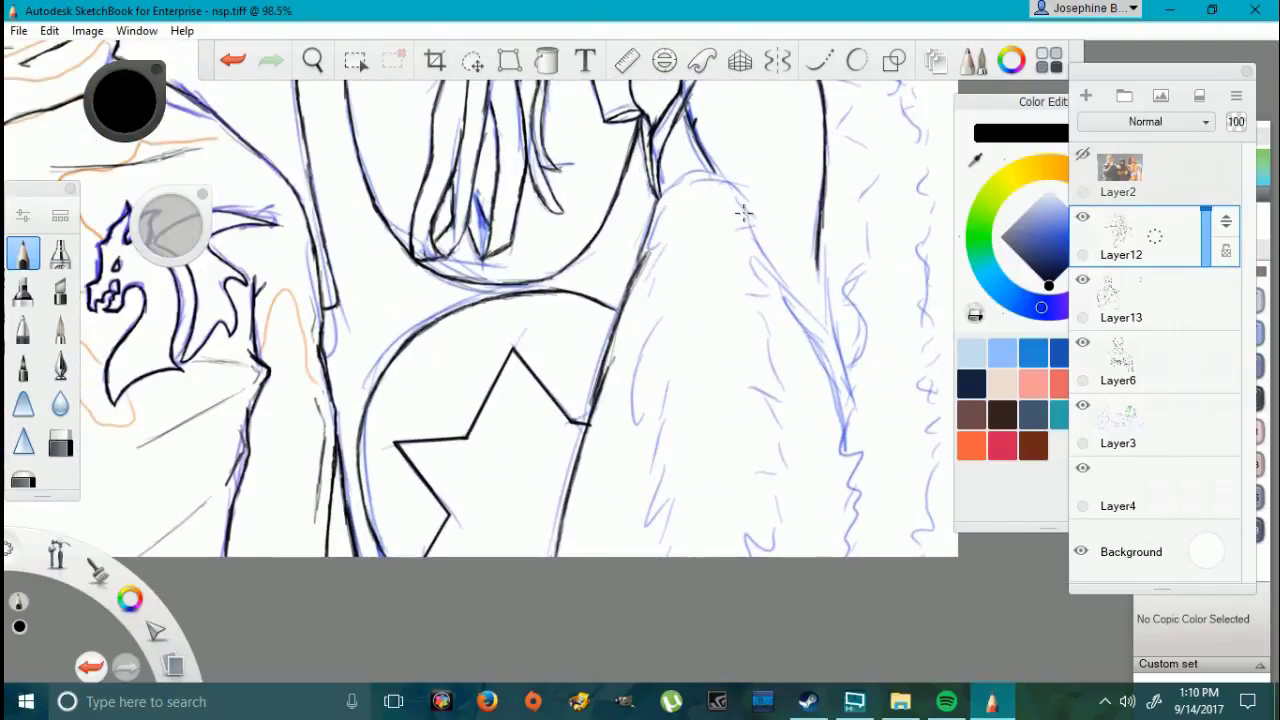
drag(775, 281, 824, 368)
mouse_move(844, 432)
mouse_down()
mouse_move(810, 342)
mouse_move(817, 256)
mouse_up()
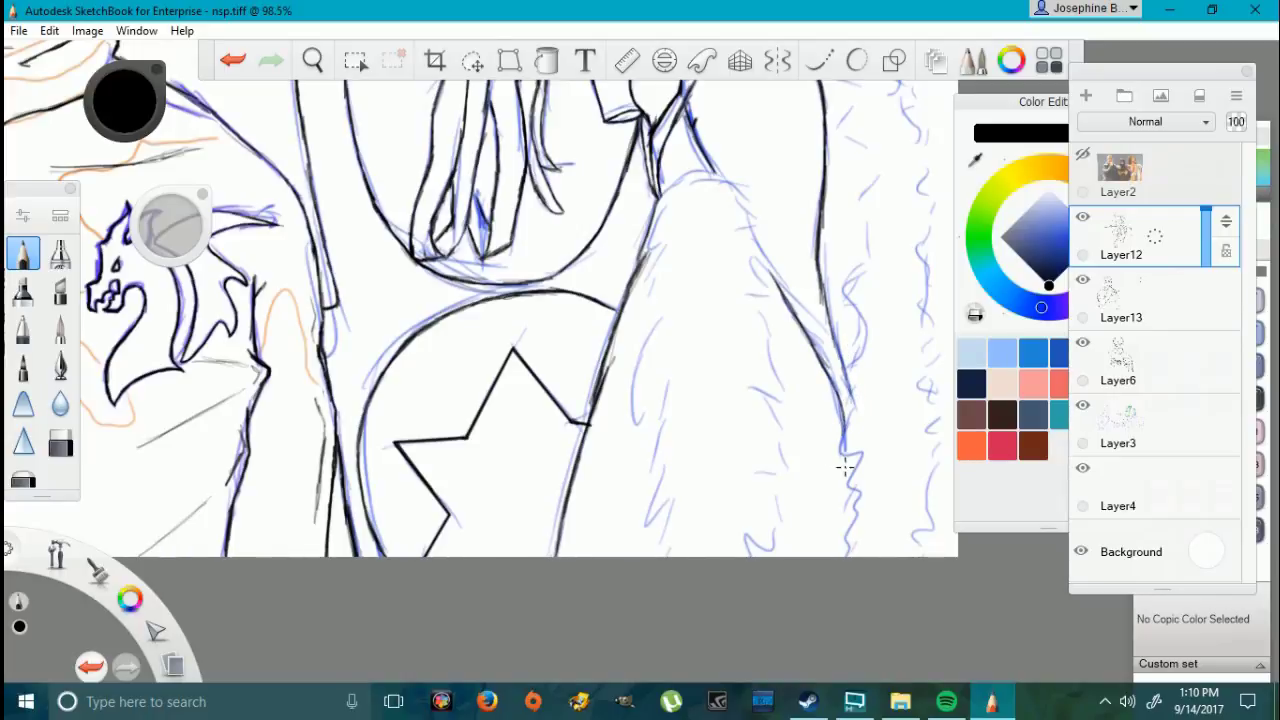
drag(828, 481, 780, 440)
drag(826, 480, 846, 486)
drag(654, 203, 650, 292)
drag(640, 418, 656, 282)
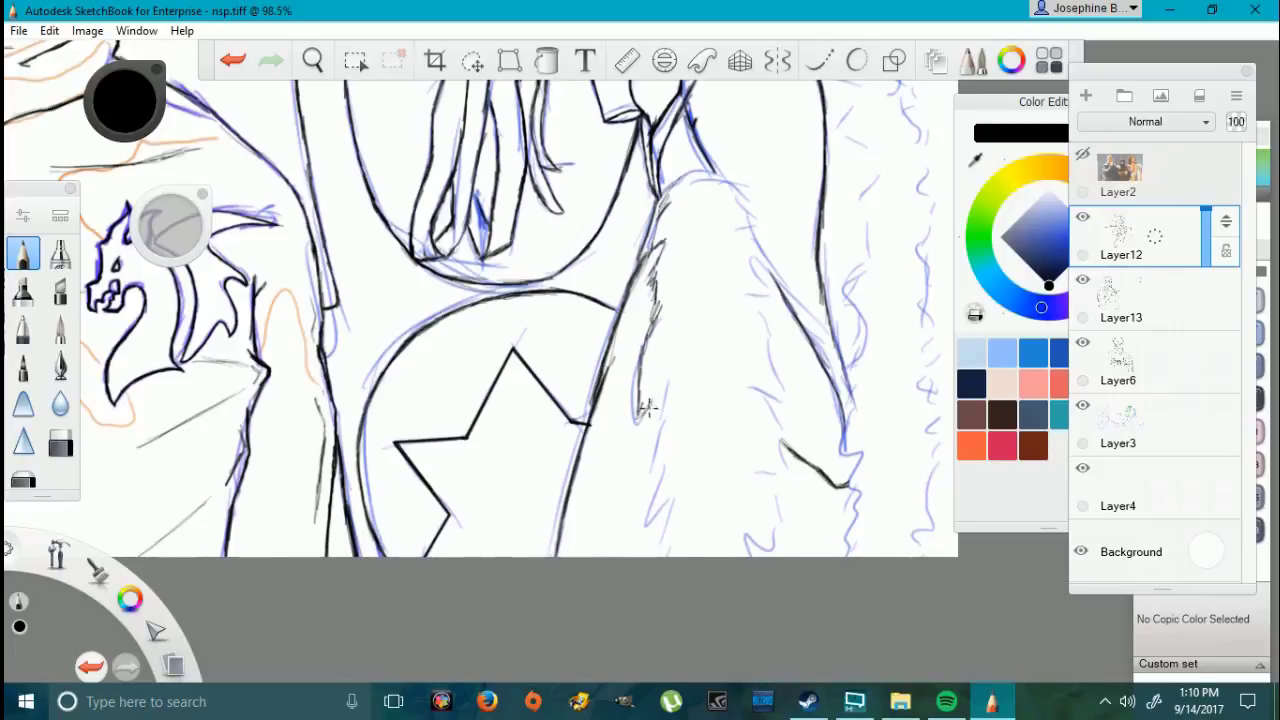
click(232, 60)
click(232, 60)
click(271, 62)
key(ctrl+z)
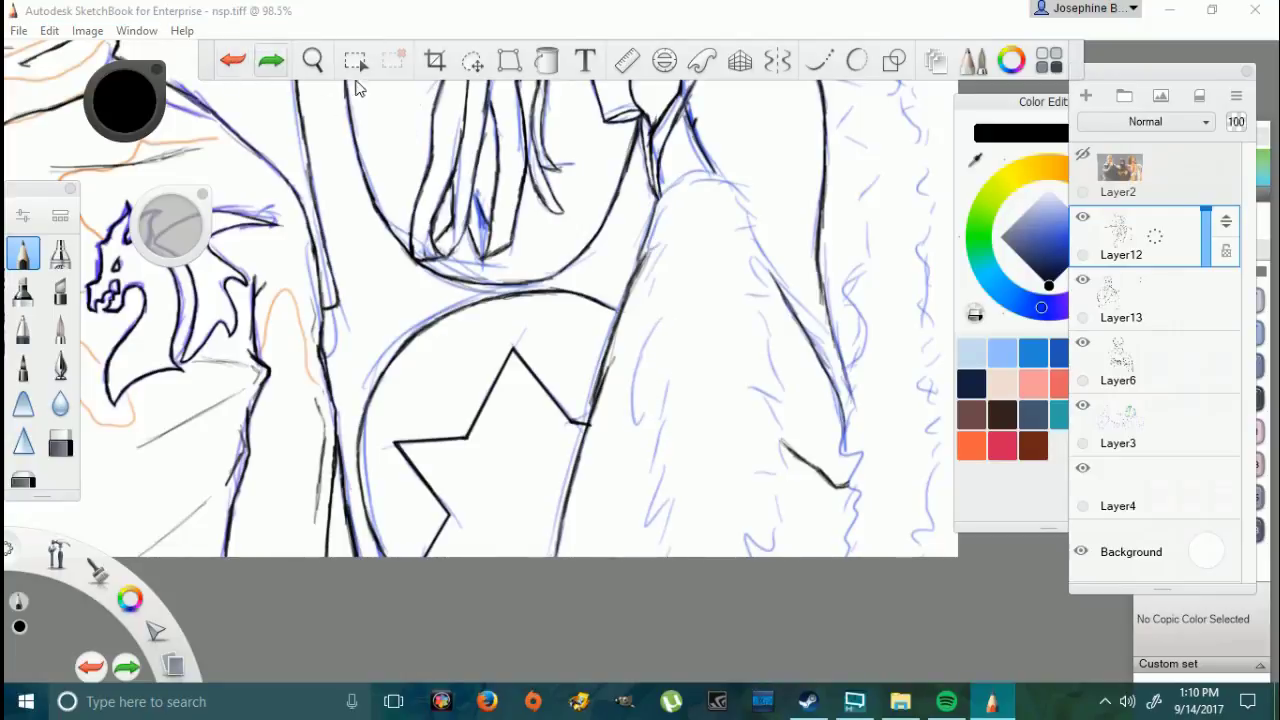
Step: Ink short jagged fur strokes down one side of the hanging sleeve and back up the other side to the wrist
mouse_move(658, 200)
mouse_down()
mouse_move(639, 418)
mouse_move(638, 404)
mouse_move(656, 448)
mouse_move(649, 468)
mouse_move(675, 503)
mouse_move(663, 548)
mouse_up()
mouse_move(740, 541)
mouse_down()
mouse_move(785, 521)
mouse_move(763, 472)
mouse_move(790, 464)
mouse_move(748, 386)
mouse_move(786, 396)
mouse_move(746, 297)
mouse_move(776, 278)
mouse_move(739, 204)
mouse_move(734, 200)
mouse_up()
scroll(706, 400, down, 4)
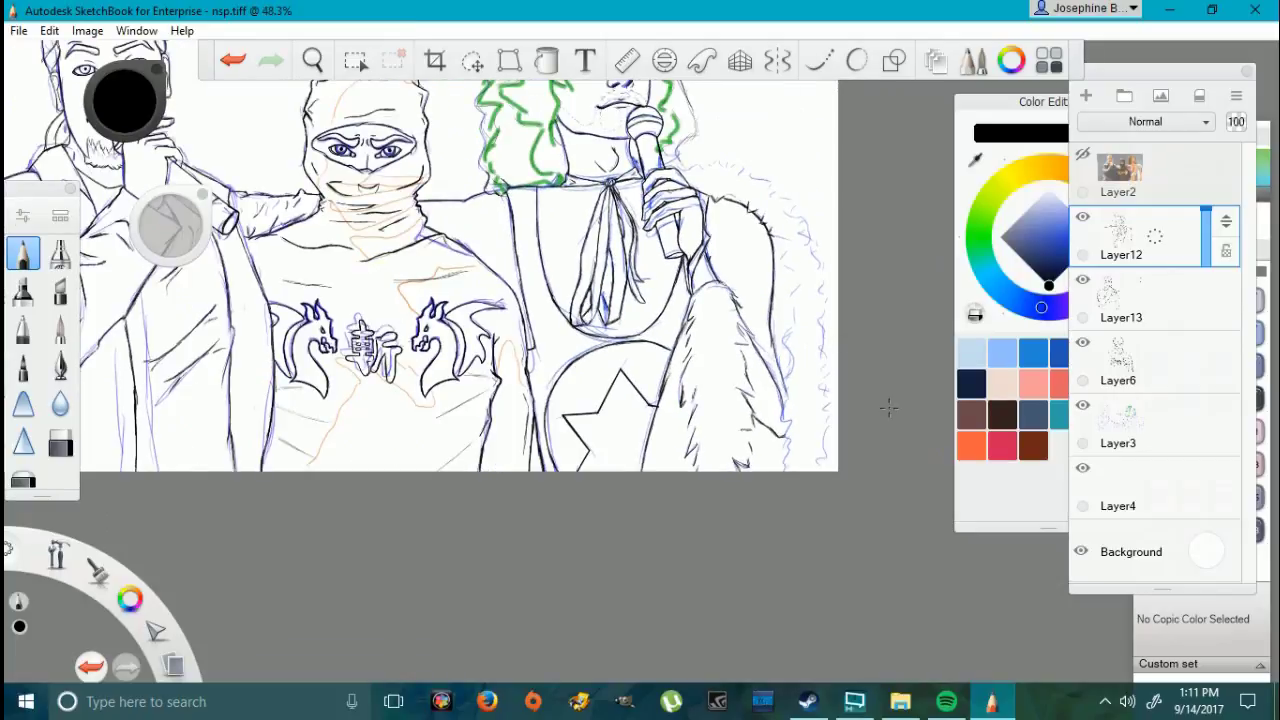
Step: Ink jagged fur strokes along the inner and outer edges of the coat's lower trim beside the arm
scroll(842, 426, up, 5)
mouse_move(716, 186)
mouse_down()
mouse_move(697, 214)
mouse_move(704, 484)
mouse_move(690, 520)
mouse_up()
mouse_move(786, 498)
mouse_down()
mouse_move(777, 506)
mouse_move(796, 378)
mouse_move(784, 182)
mouse_up()
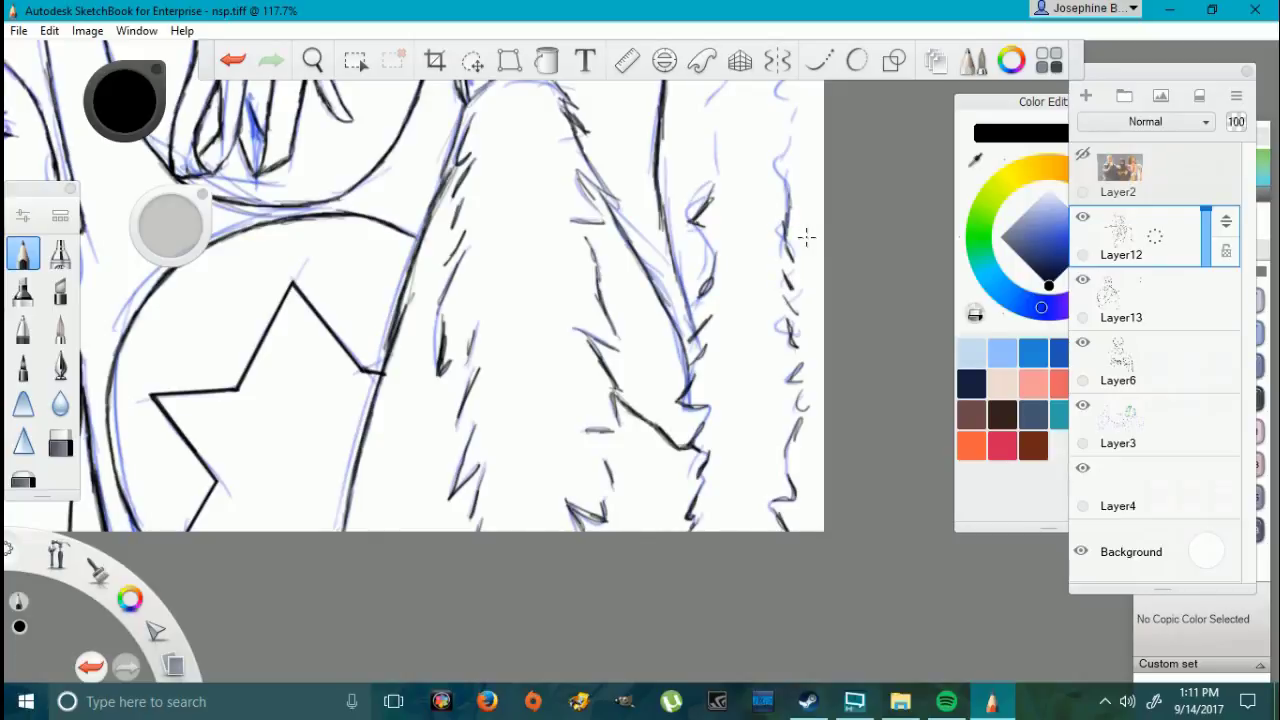
Step: Extend the coat trim's fur strokes upward beside the raised arm's curve and along the trim's outer edge
scroll(749, 188, down, 11)
scroll(749, 138, up, 10)
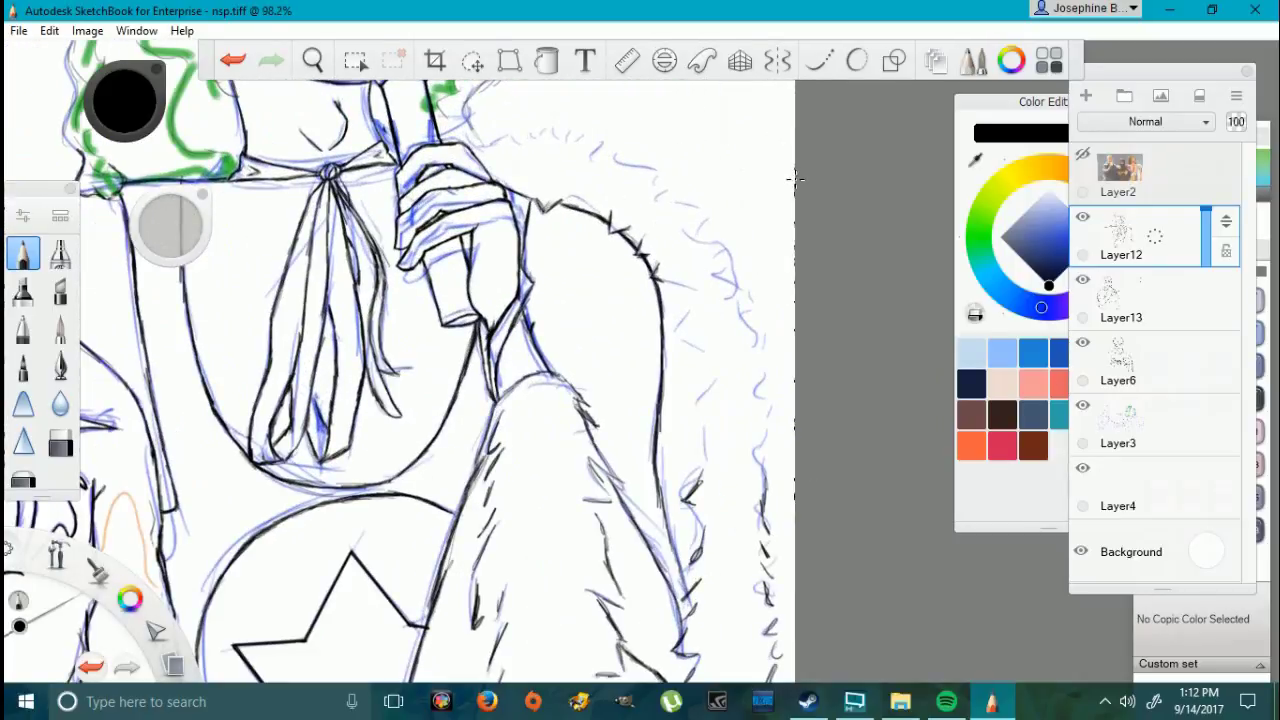
drag(706, 459, 713, 381)
drag(683, 321, 684, 343)
drag(761, 464, 767, 437)
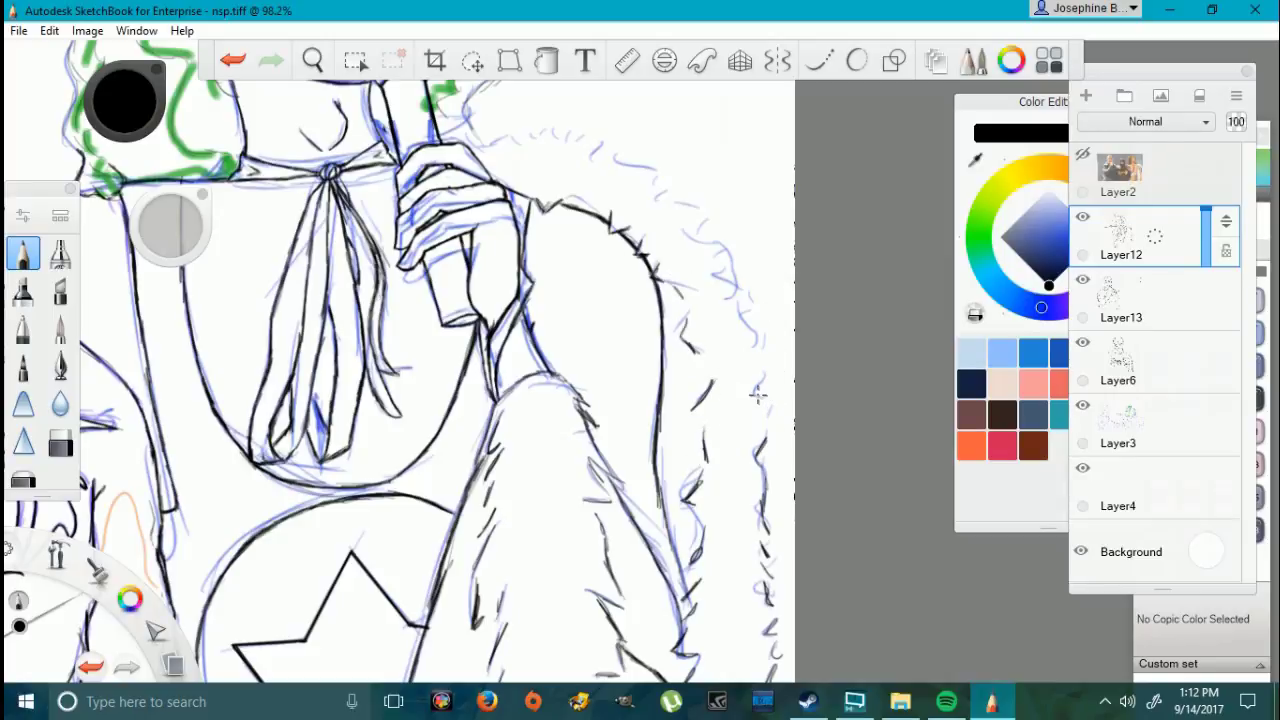
Step: Ink the fur trim's outer contour over the shoulder and across to the singer's hair behind the microphone hand
drag(767, 359, 759, 376)
mouse_move(735, 288)
mouse_down()
mouse_move(717, 272)
mouse_move(721, 241)
mouse_move(690, 222)
mouse_move(691, 197)
mouse_move(588, 152)
mouse_up()
mouse_move(582, 150)
mouse_down()
mouse_move(558, 130)
mouse_move(516, 152)
mouse_up()
drag(520, 136, 476, 156)
drag(478, 146, 456, 120)
scroll(392, 371, down, 12)
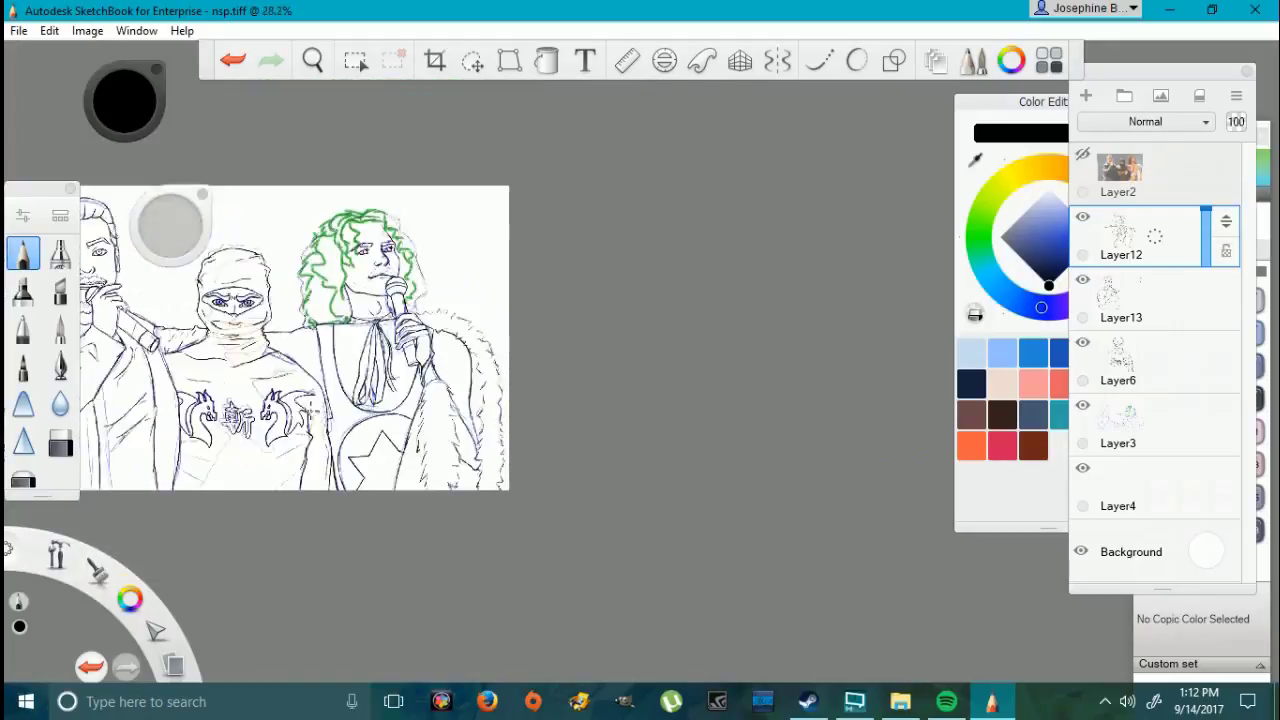
Step: Hide the Layer3 sketch and compare the black line art with the reference photo on Layer2
scroll(300, 345, up, 7)
scroll(70, 407, up, 1)
scroll(368, 403, up, 1)
click(1082, 405)
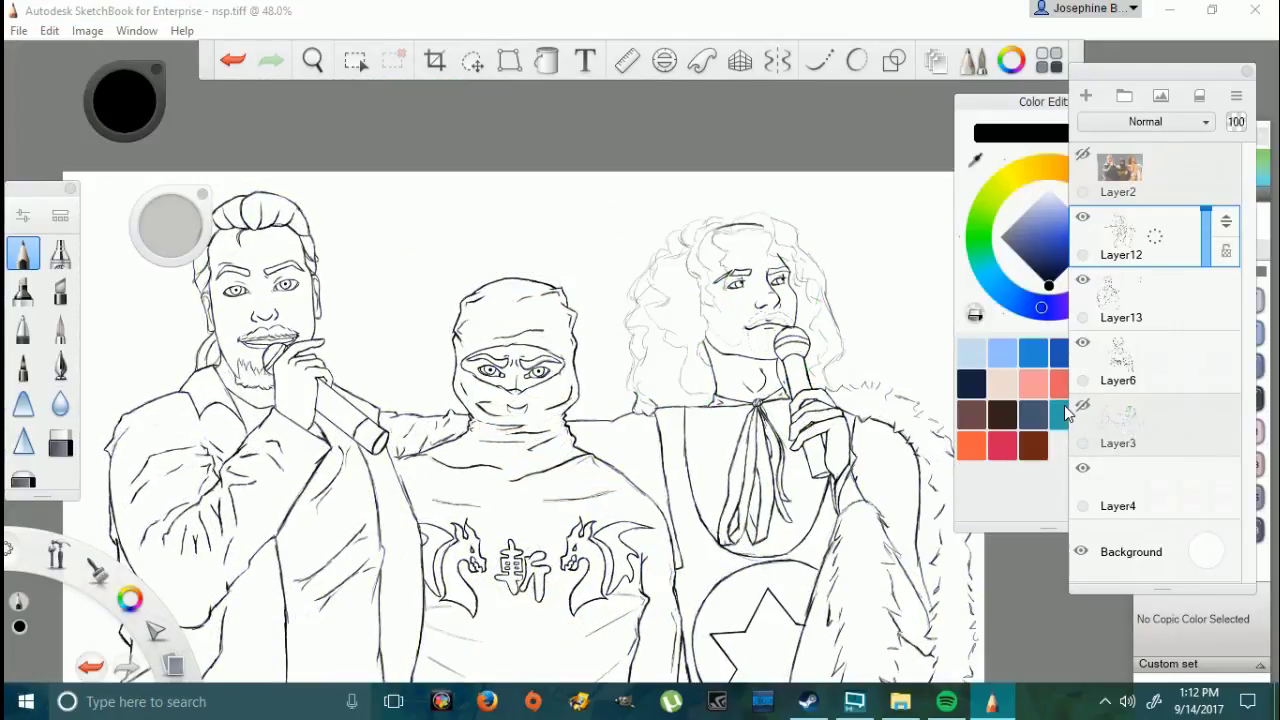
scroll(620, 414, down, 1)
scroll(532, 553, up, 1)
click(1084, 155)
click(1083, 158)
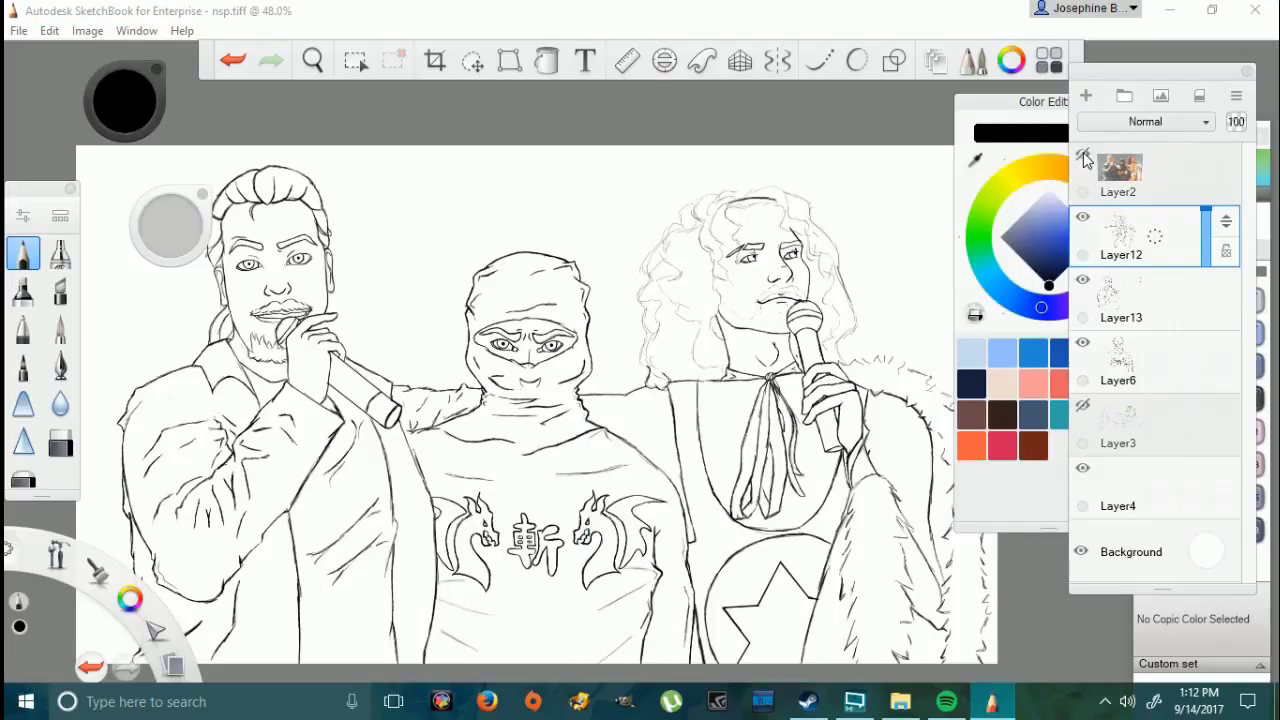